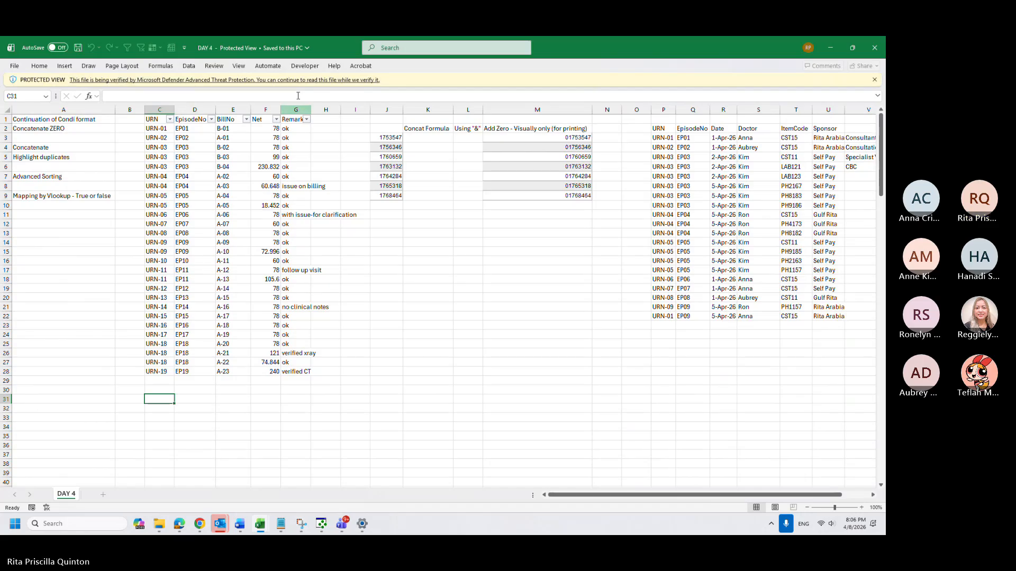
Take the DAY 4 workbook out of Protected View so it can be edited
click(357, 83)
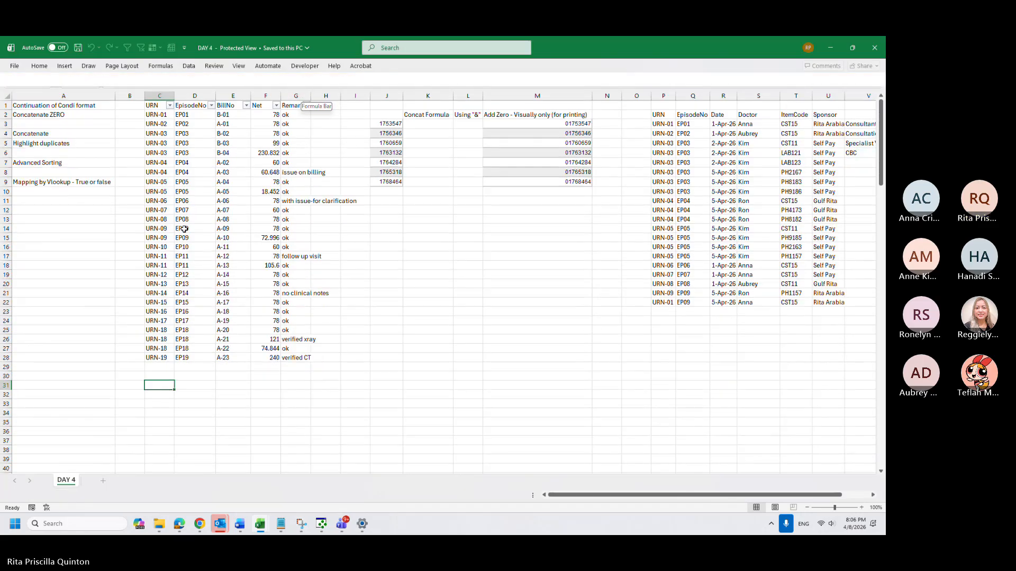
click(182, 246)
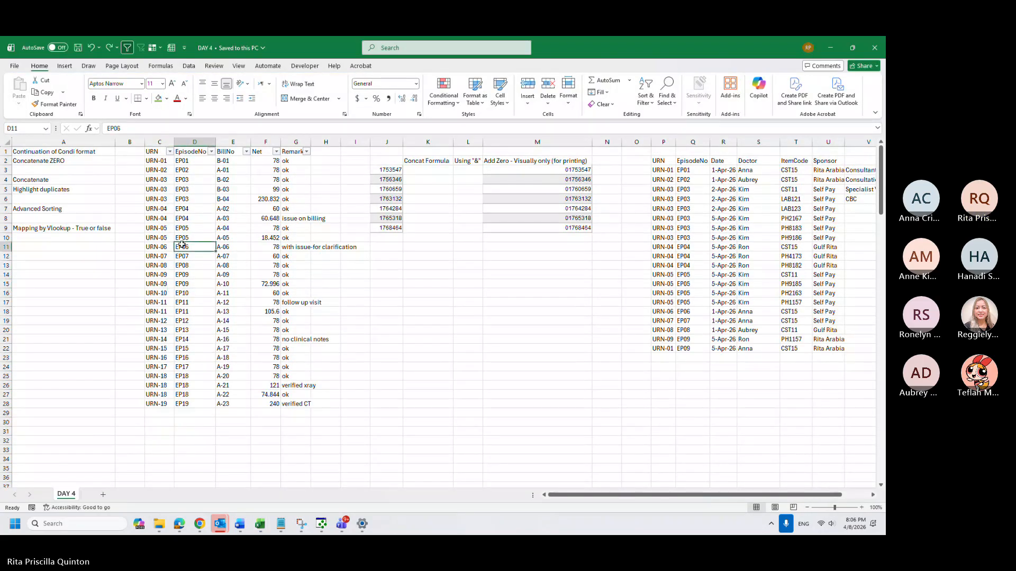
click(294, 170)
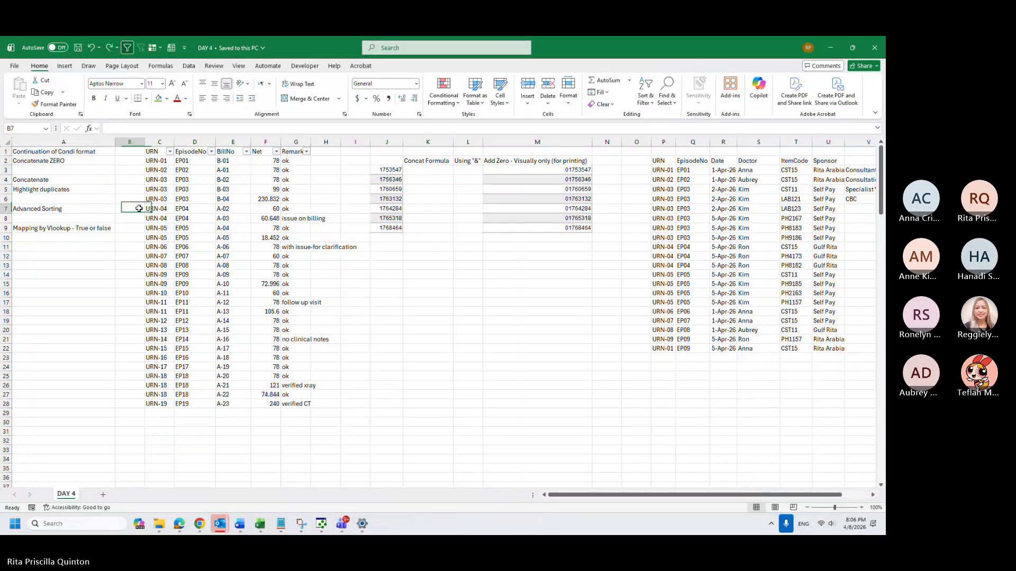
Widen the Remarks column to fit its text and make the table headers in C1:G1 bold
click(156, 170)
drag(311, 142, 379, 142)
click(347, 179)
click(319, 153)
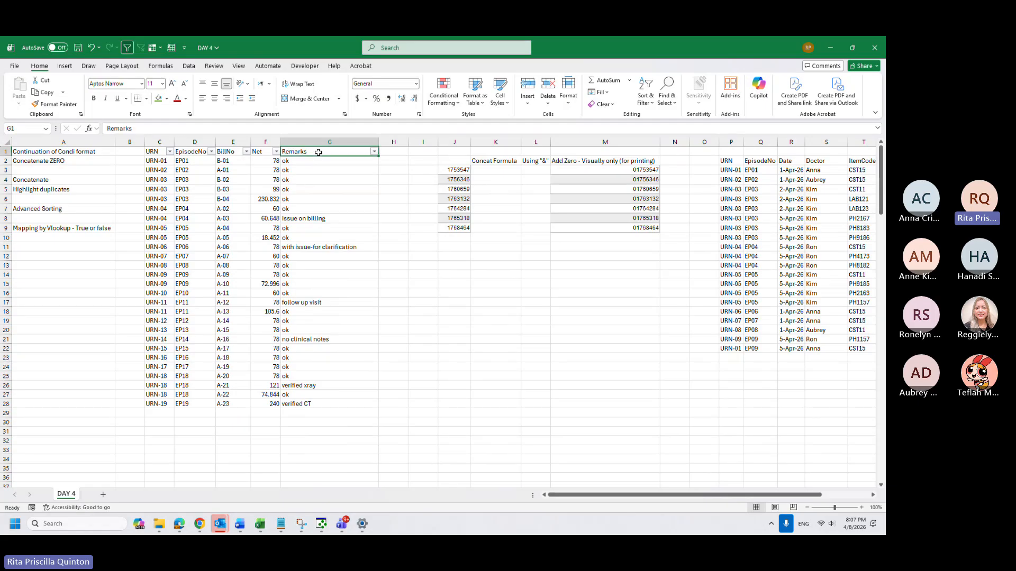
drag(158, 152, 290, 153)
key(ctrl+b)
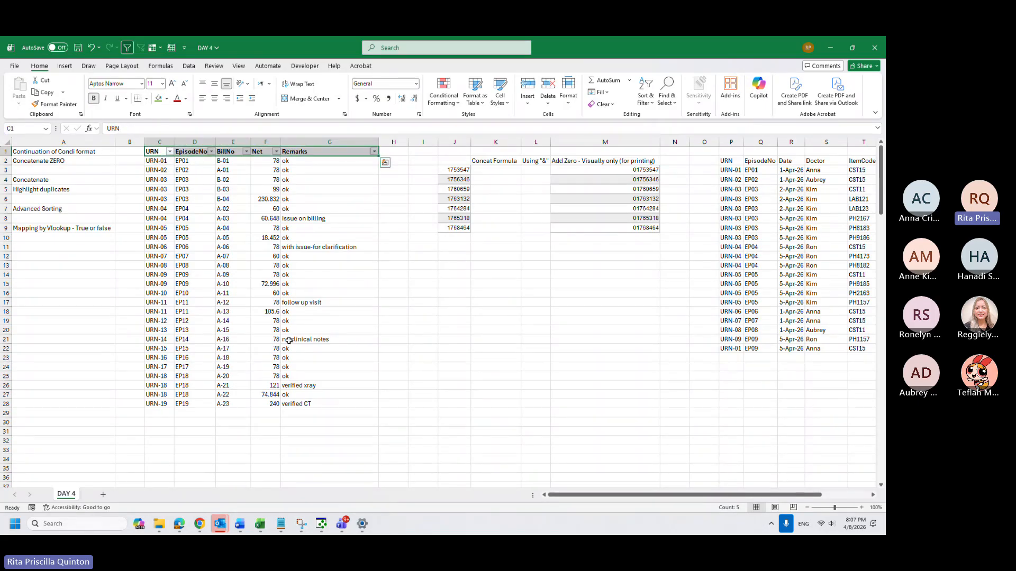
Copy the data rows C2:G28 and paste them directly below the table, starting at C29
click(164, 256)
key(Down)
key(ctrl+Down)
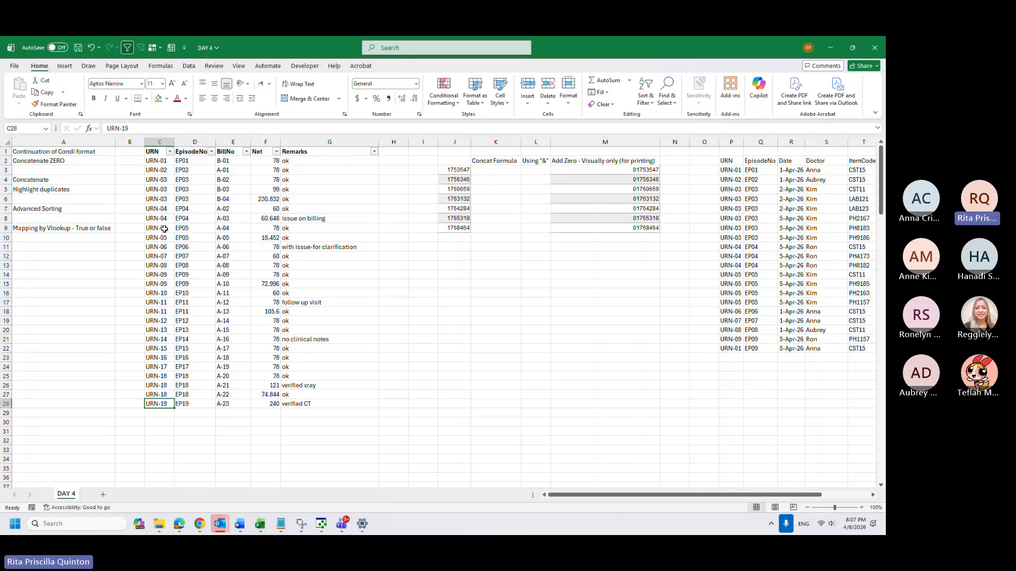
key(ctrl+shift+Up)
key(shift+Right)
key(shift+Right)
key(shift+Right)
key(shift+Right)
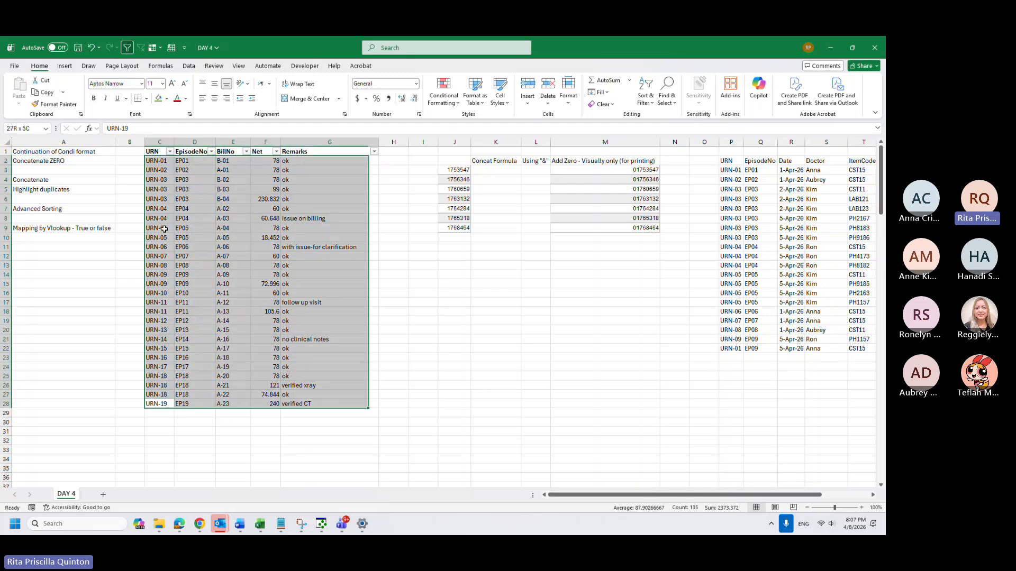
key(ctrl+c)
scroll(165, 318, down, 4)
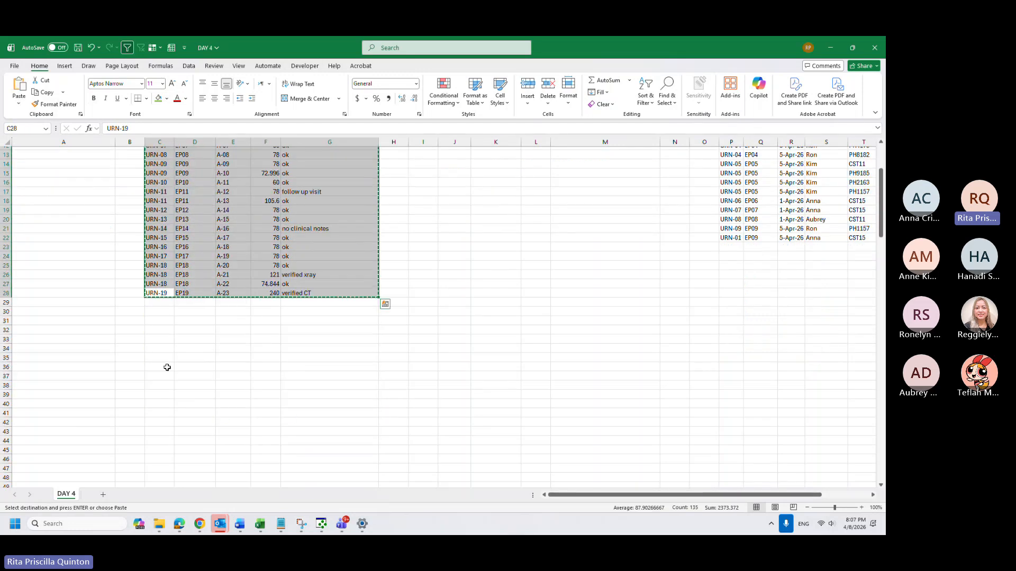
click(165, 301)
key(ctrl+v)
Paste the copied rows two more times below the data, starting at C56 and C83
scroll(201, 376, down, 7)
click(159, 357)
key(ctrl+v)
scroll(159, 344, down, 10)
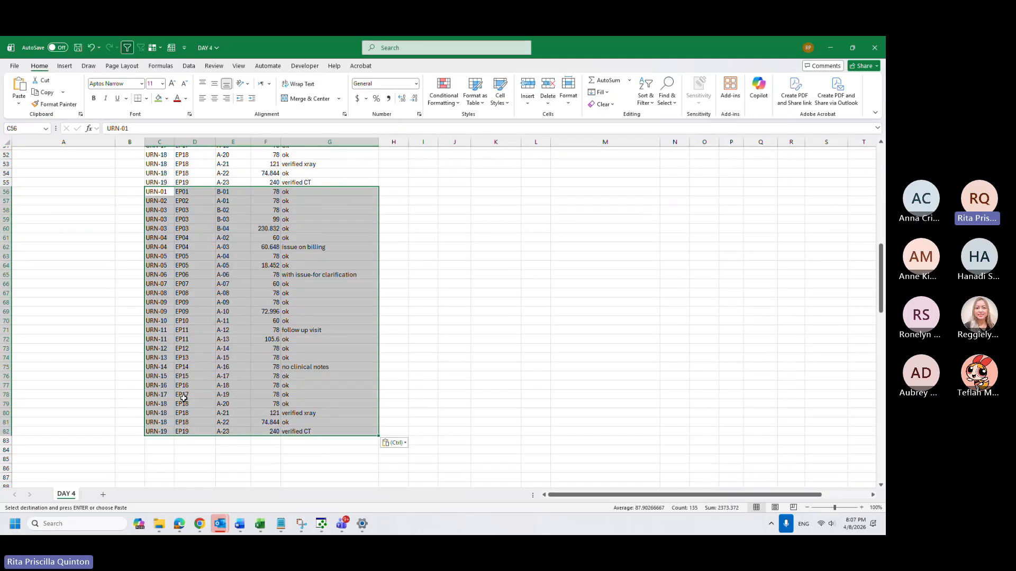
click(156, 330)
key(ctrl+v)
Paste the copied rows once more at C110, return to the table header, and end copy mode
scroll(175, 371, down, 9)
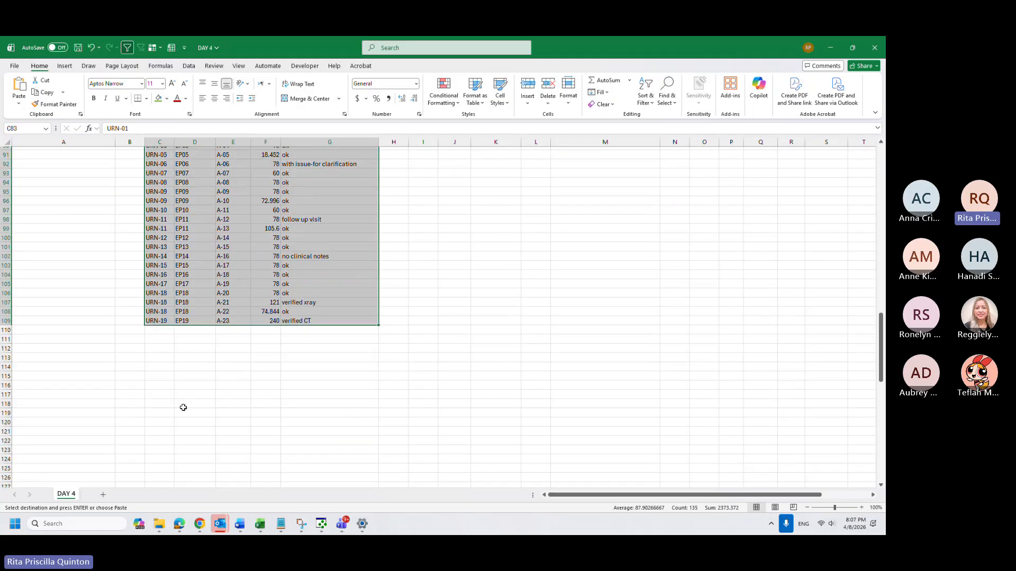
click(156, 329)
key(ctrl)
key(ctrl)
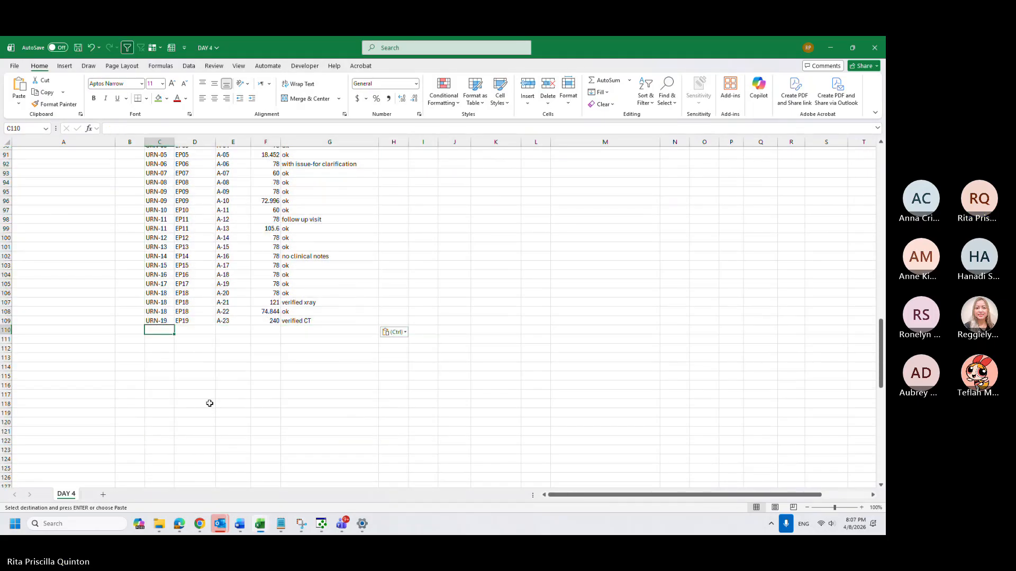
key(ctrl+v)
key(Up)
key(ctrl+Up)
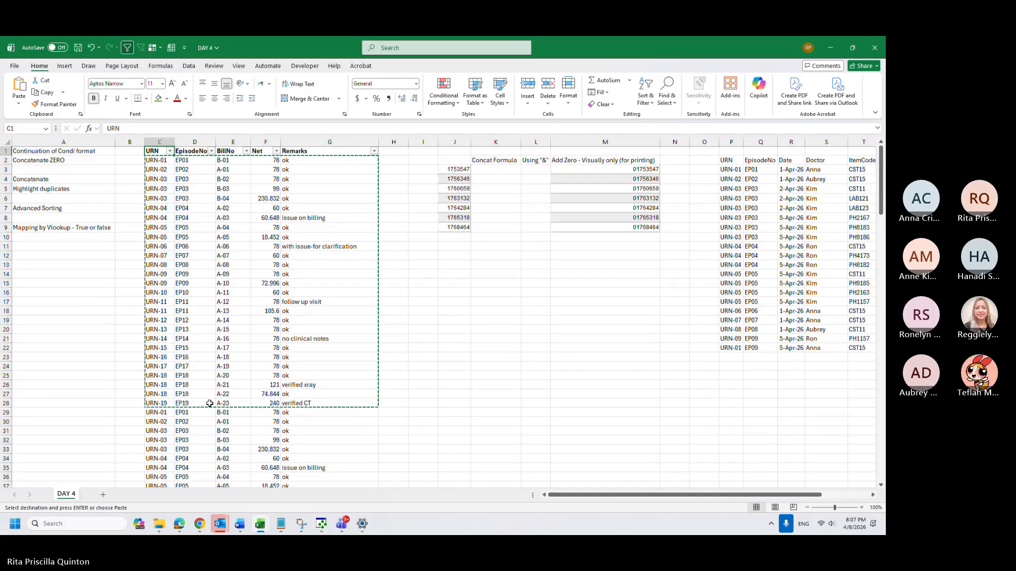
key(Escape)
Review the extended table and examine the different entries in the Remarks column
key(Down)
key(Right)
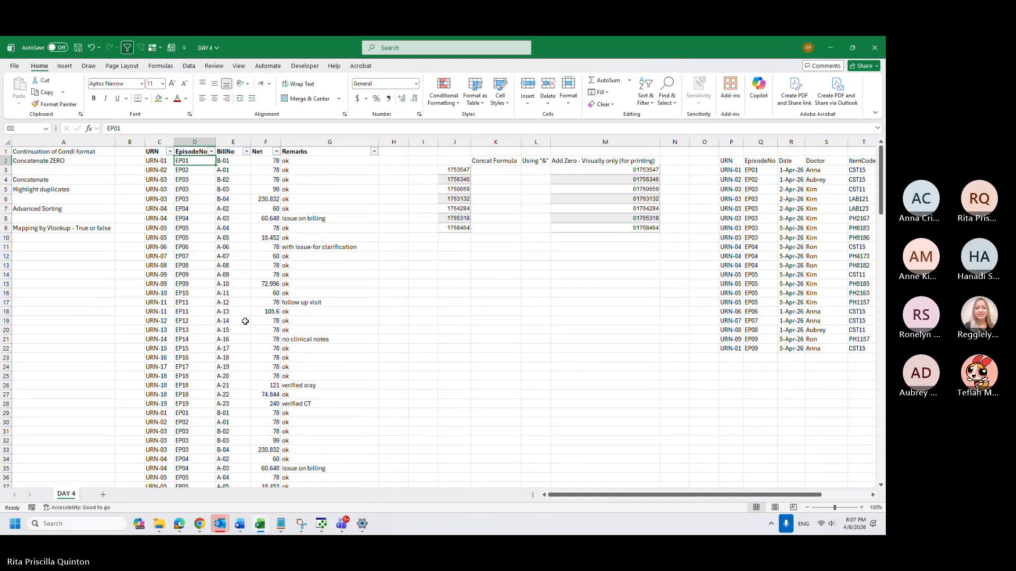
click(278, 248)
scroll(278, 249, down, 6)
scroll(302, 242, up, 6)
click(335, 169)
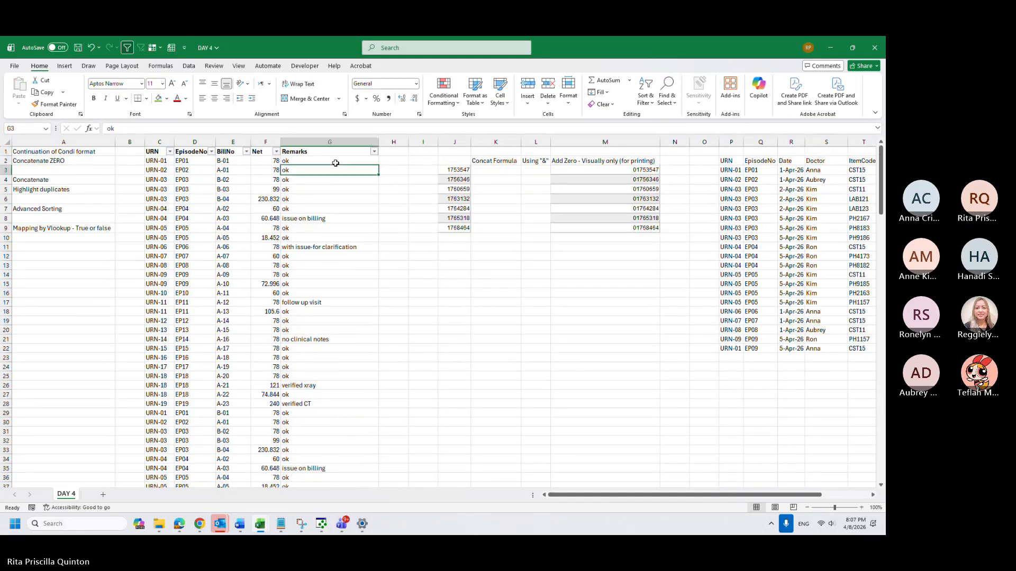
click(340, 142)
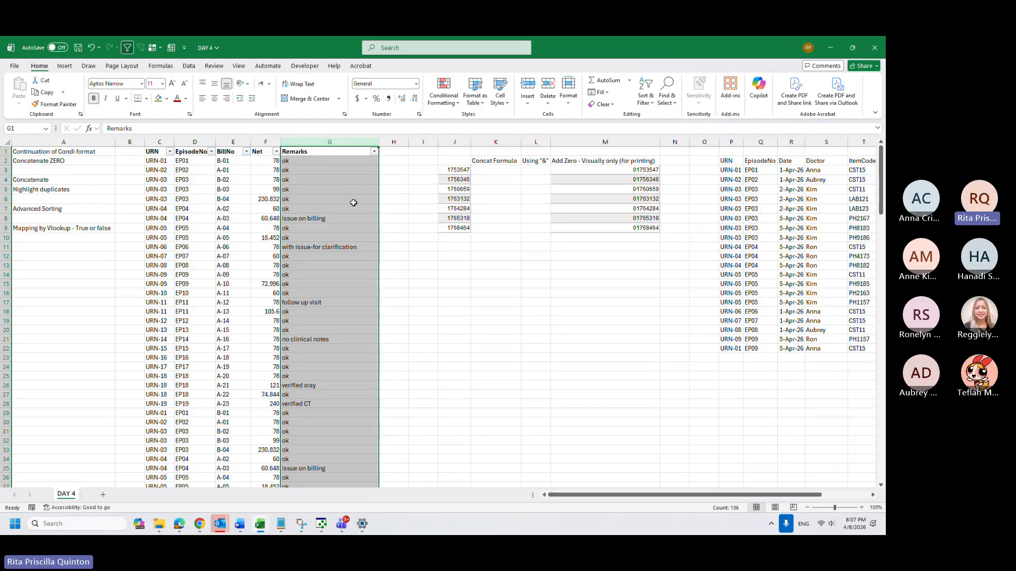
click(349, 227)
click(346, 219)
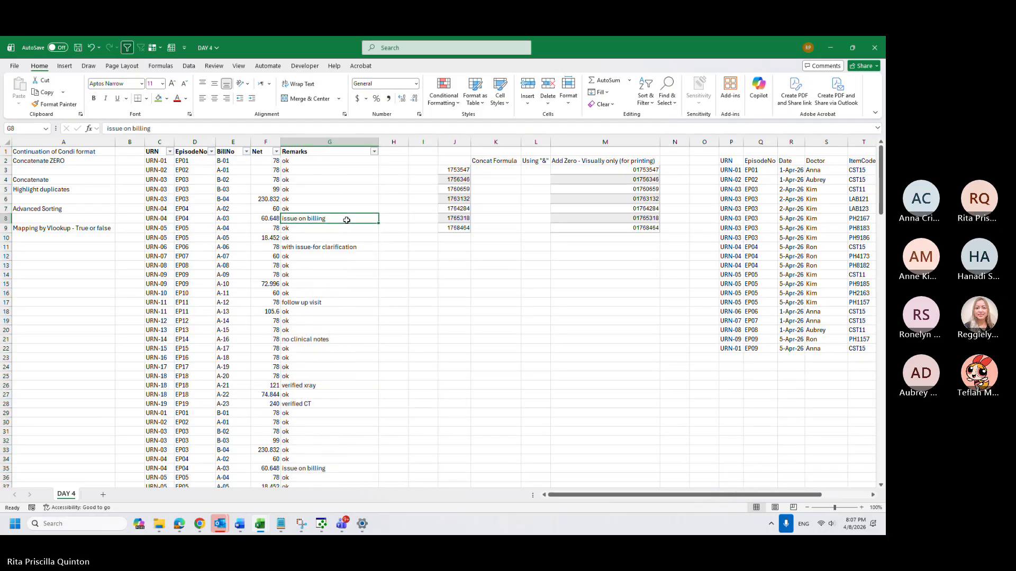
click(355, 255)
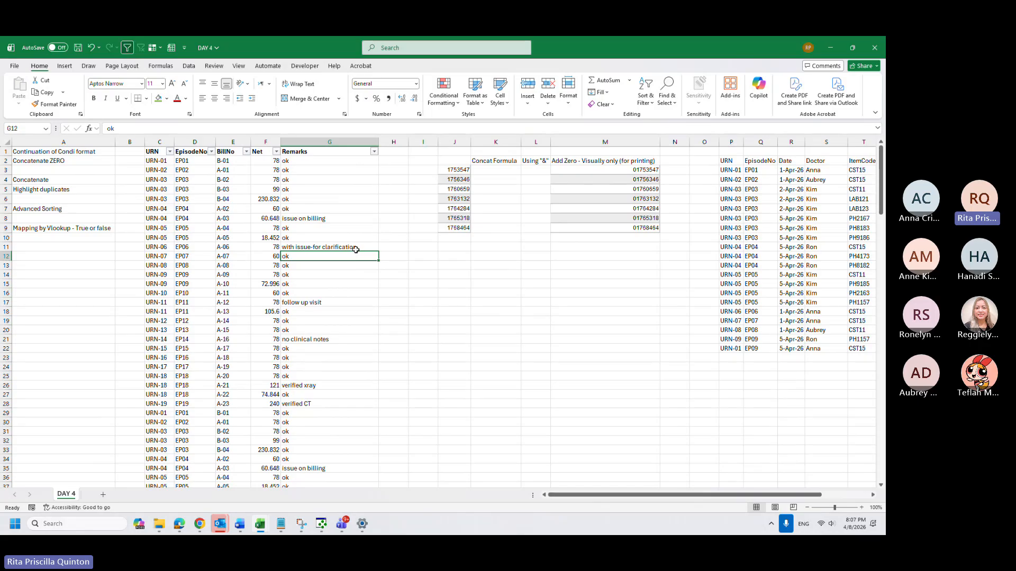
click(355, 247)
click(343, 293)
click(344, 302)
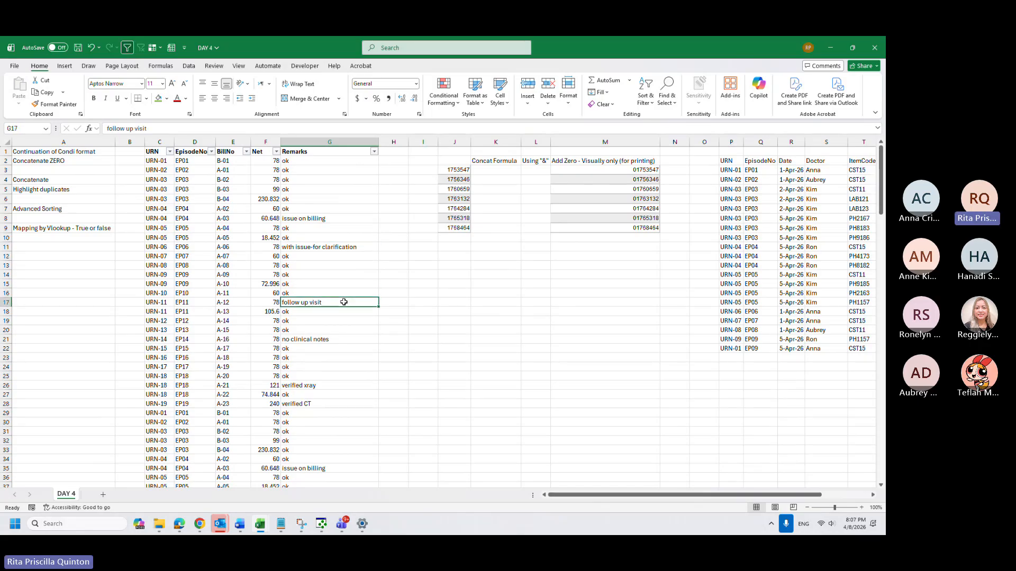
click(343, 284)
click(341, 199)
click(341, 170)
click(343, 161)
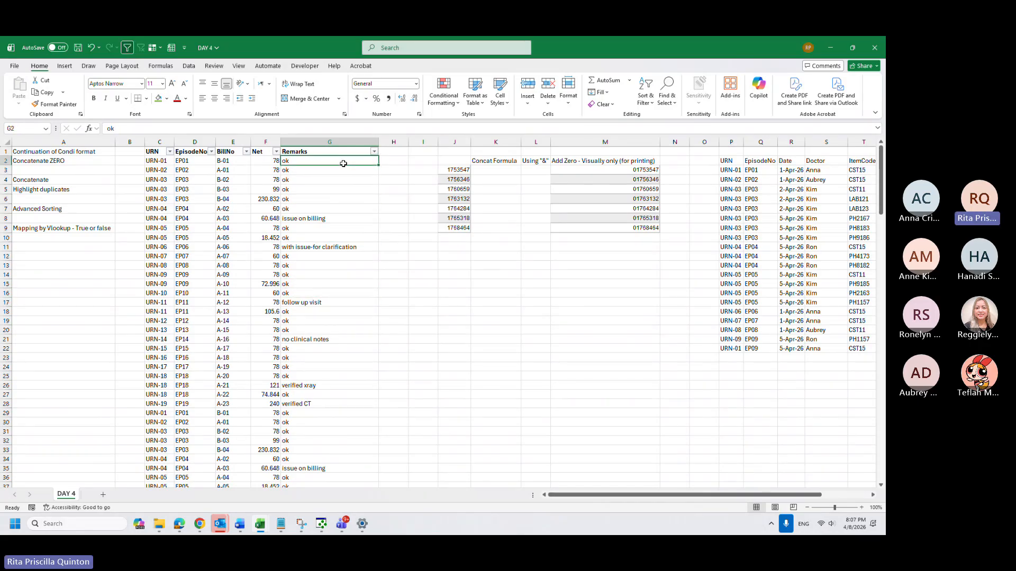
click(344, 167)
click(341, 160)
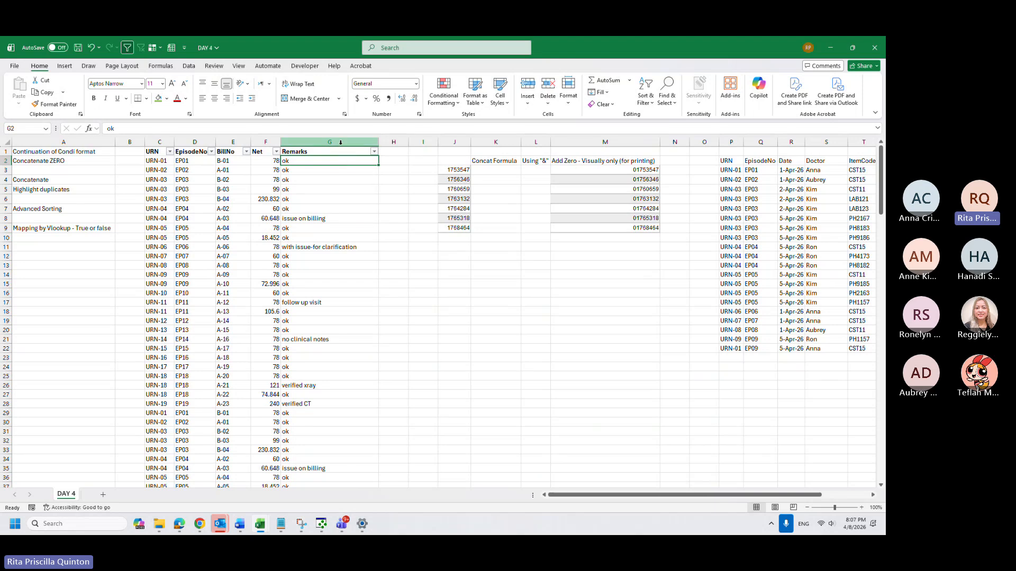
Clear the remarks in G23:G24 and G94:G96, then go back to the start of the sheet
click(318, 362)
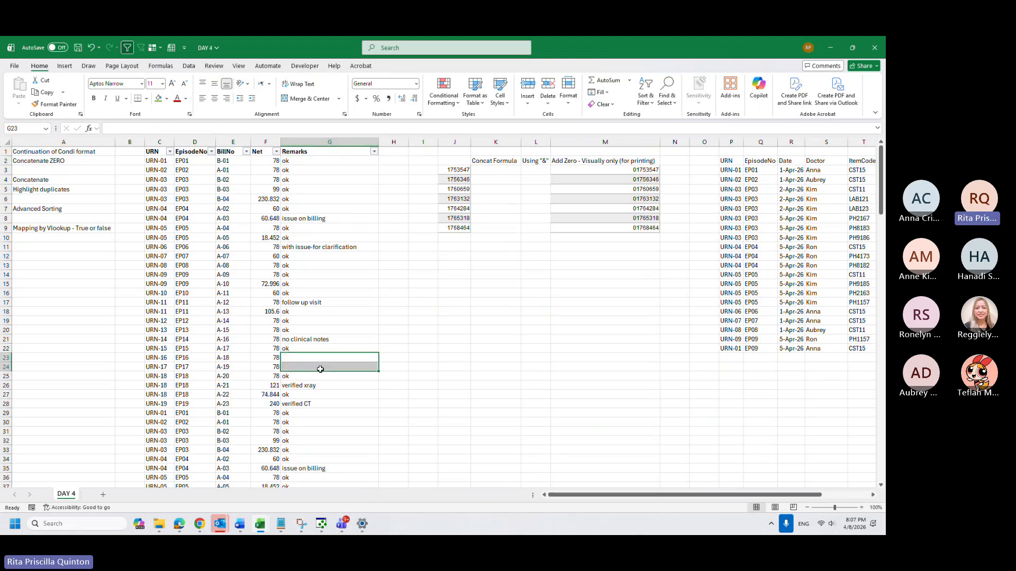
key(Page_Down)
key(Page_Down)
key(shift+Up)
key(shift+Up)
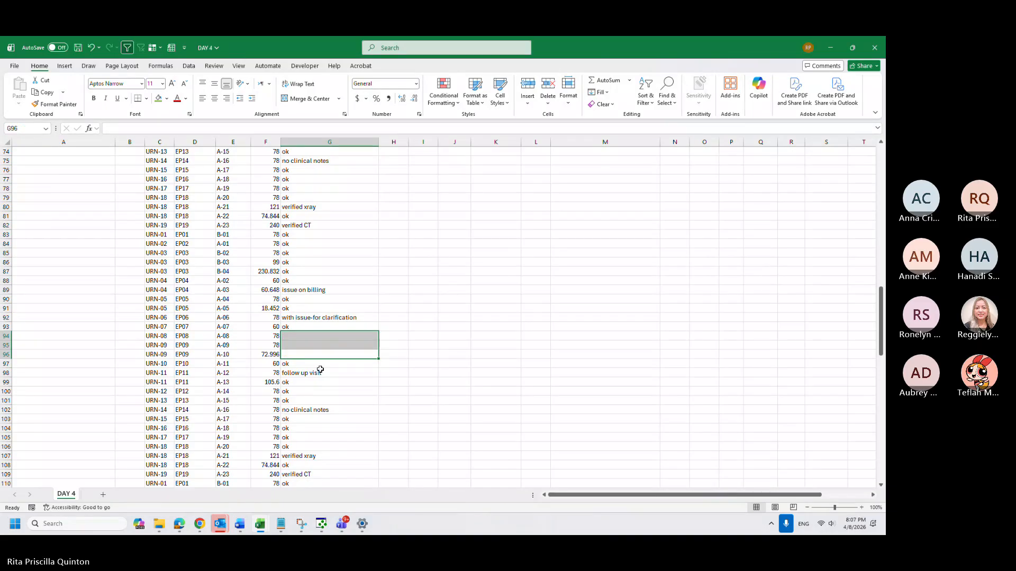
key(Home)
key(Page_Up)
key(Page_Up)
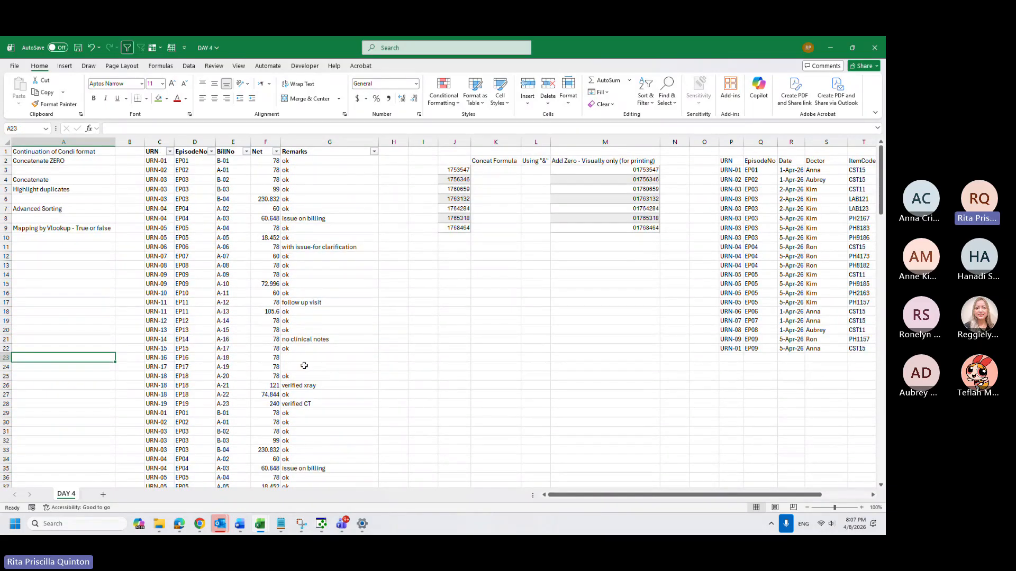
click(324, 154)
key(ctrl+space)
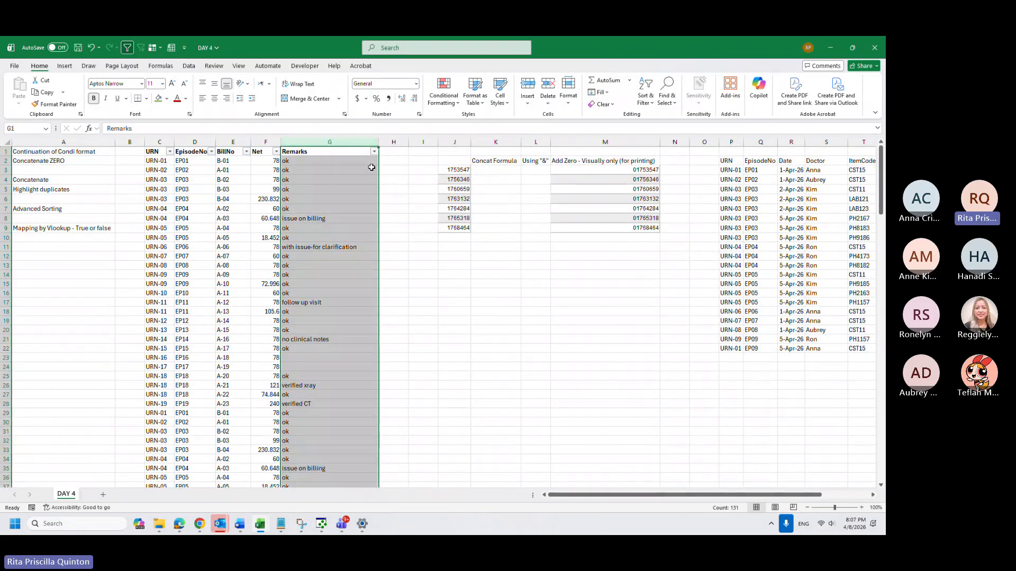
click(444, 105)
mouse_move(462, 123)
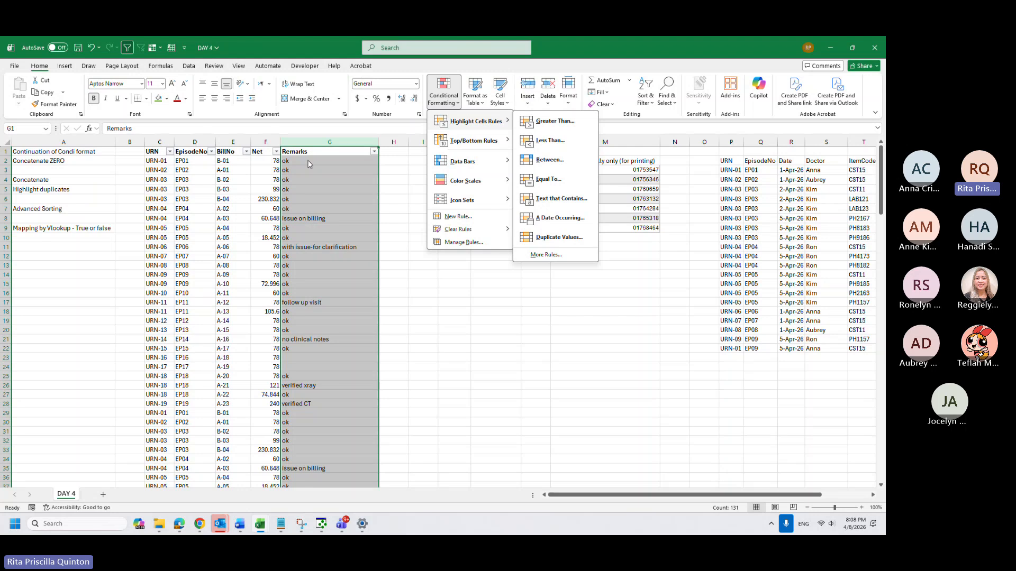
click(304, 255)
Examine the remarks other than "ok" in rows 8 to 28, such as billing issues, follow-up visits and verified exams
click(307, 248)
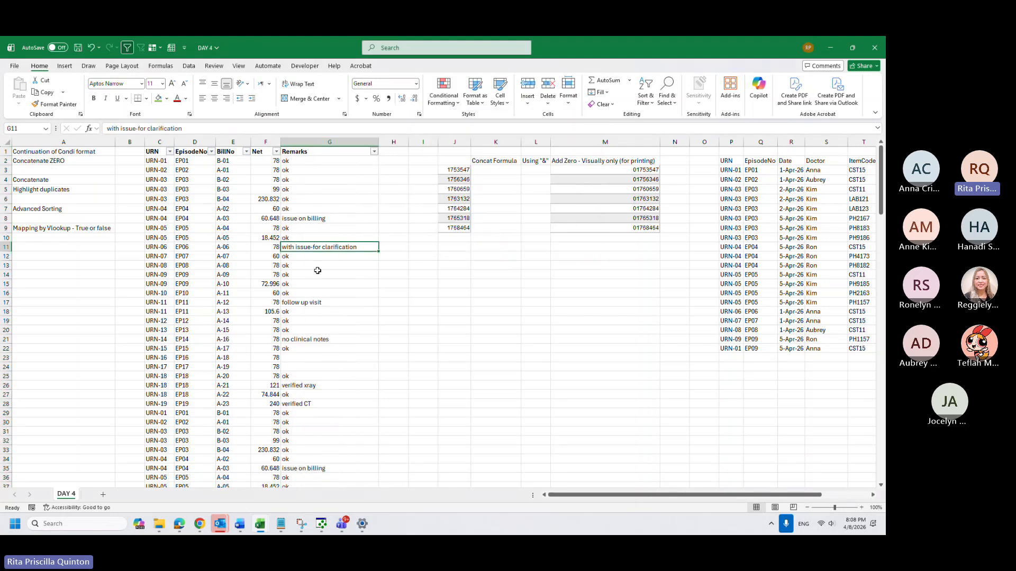
click(314, 285)
click(313, 311)
click(316, 341)
click(312, 384)
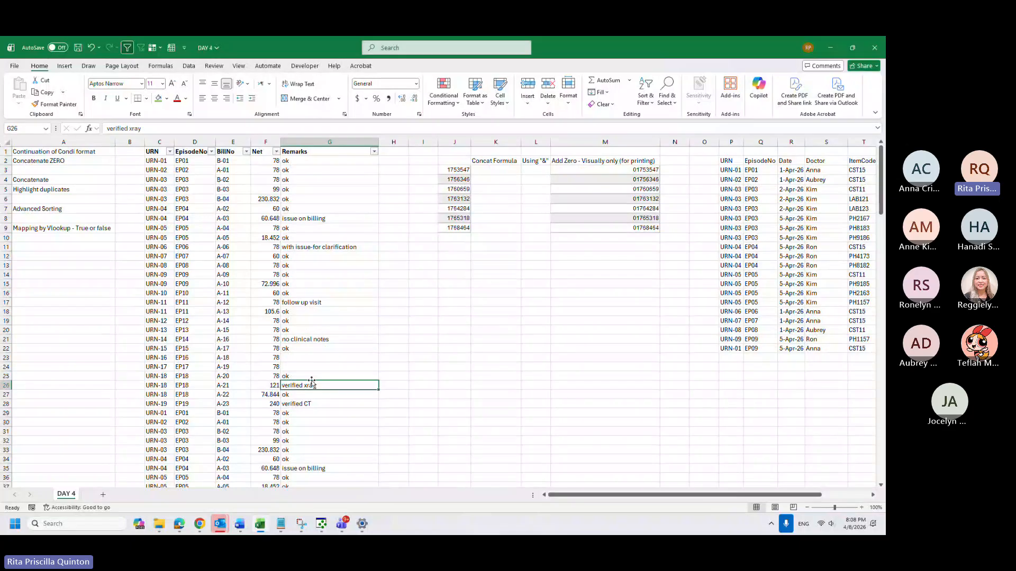
click(313, 403)
click(315, 219)
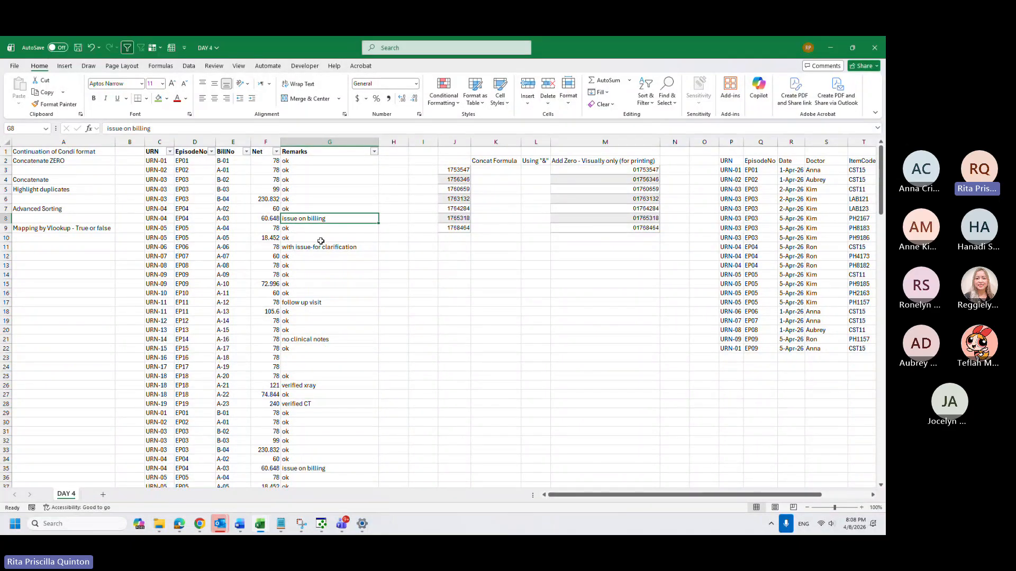
click(321, 247)
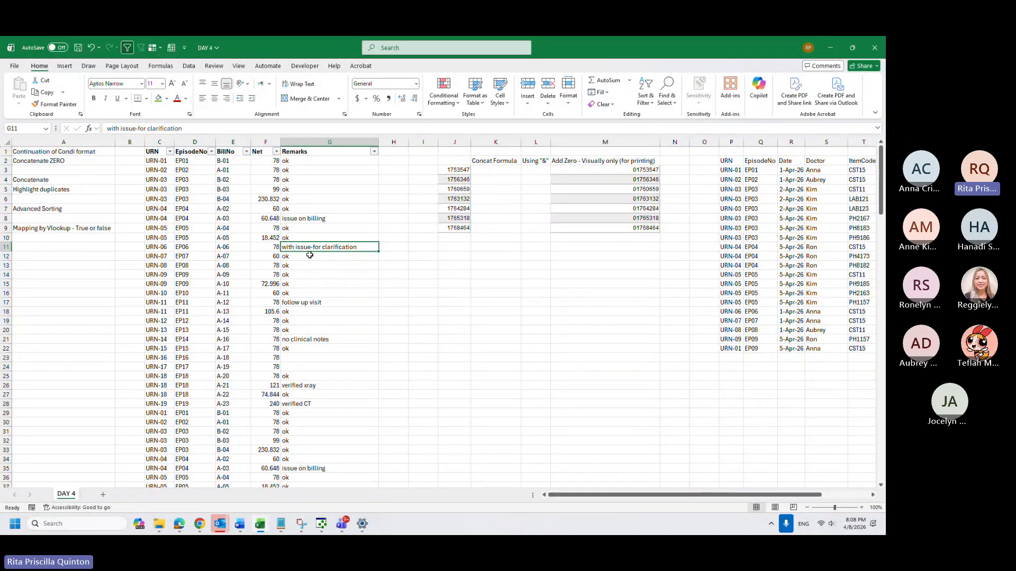
click(312, 303)
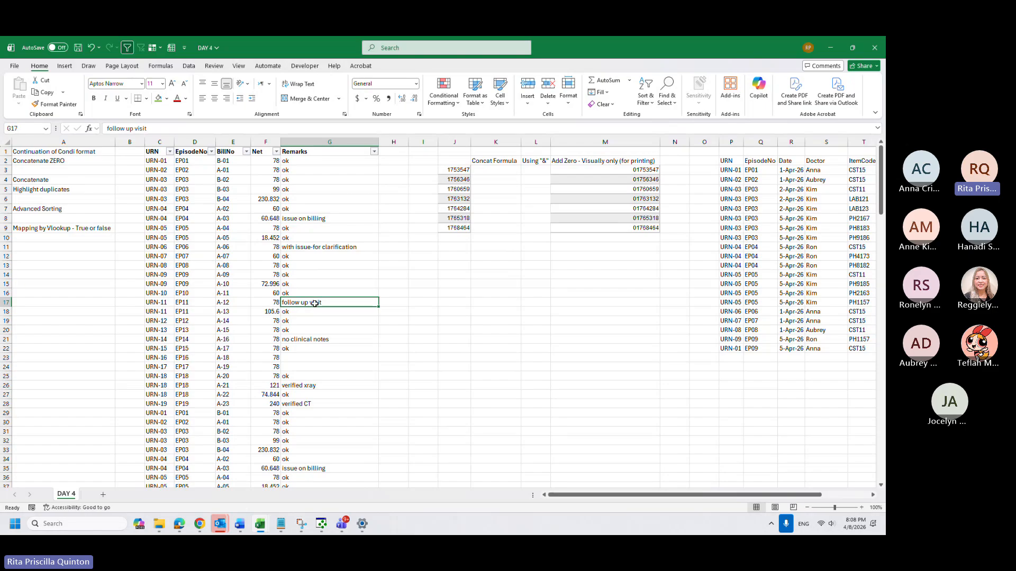
click(324, 340)
click(317, 384)
click(318, 403)
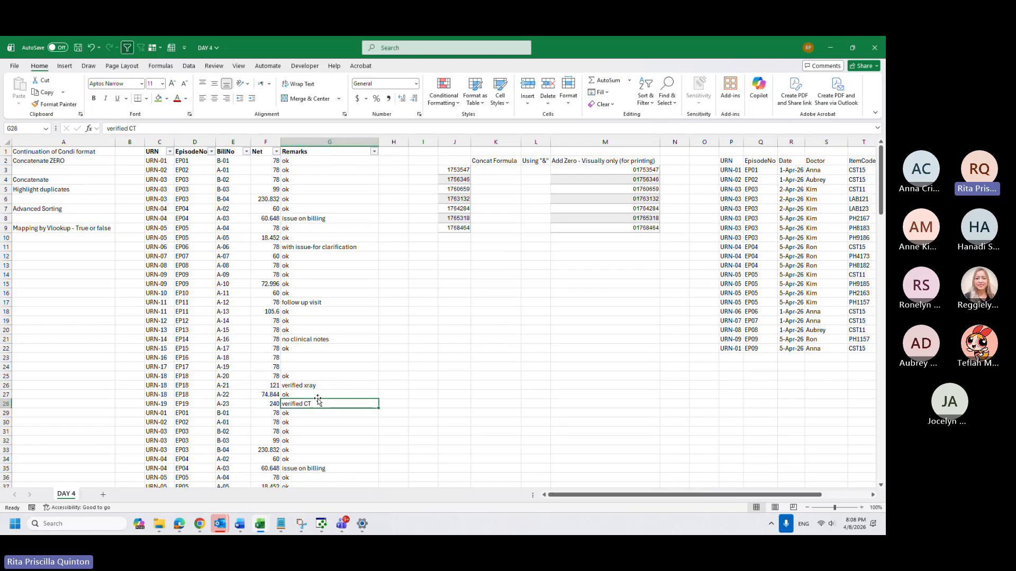
Start a conditional formatting rule on the Remarks column for cells with specific text not containing "ok"
click(338, 143)
click(445, 93)
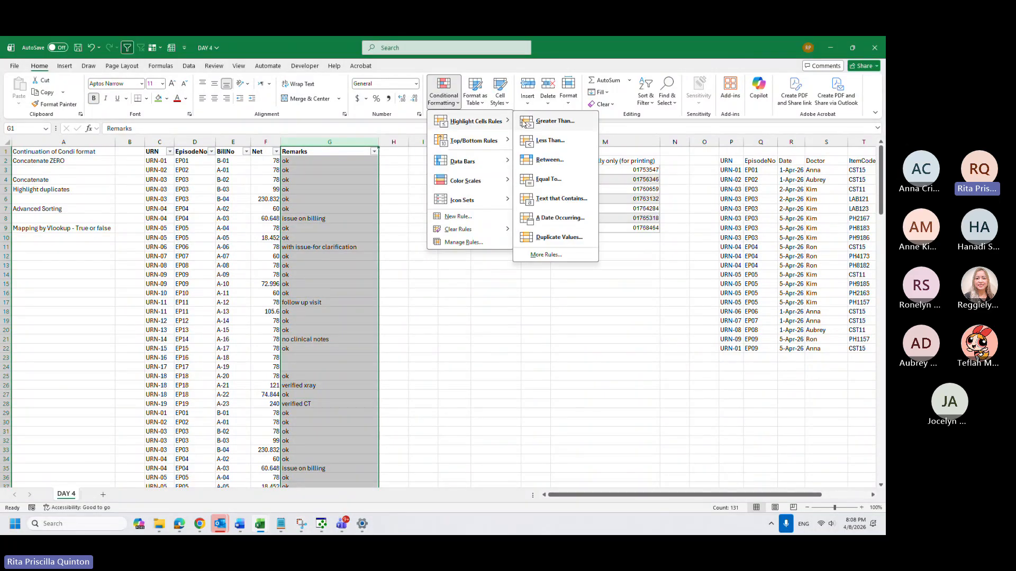
click(546, 255)
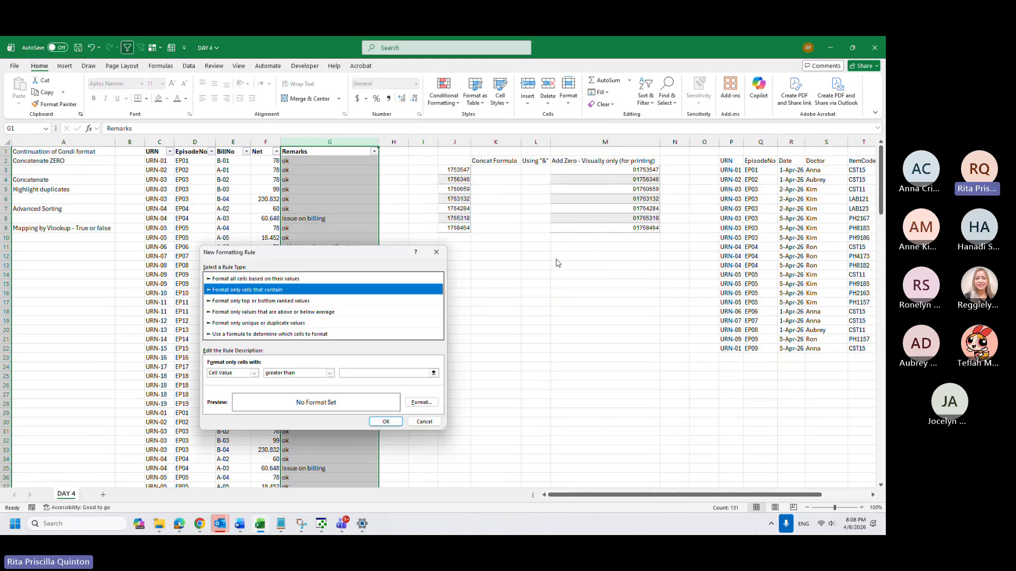
click(231, 375)
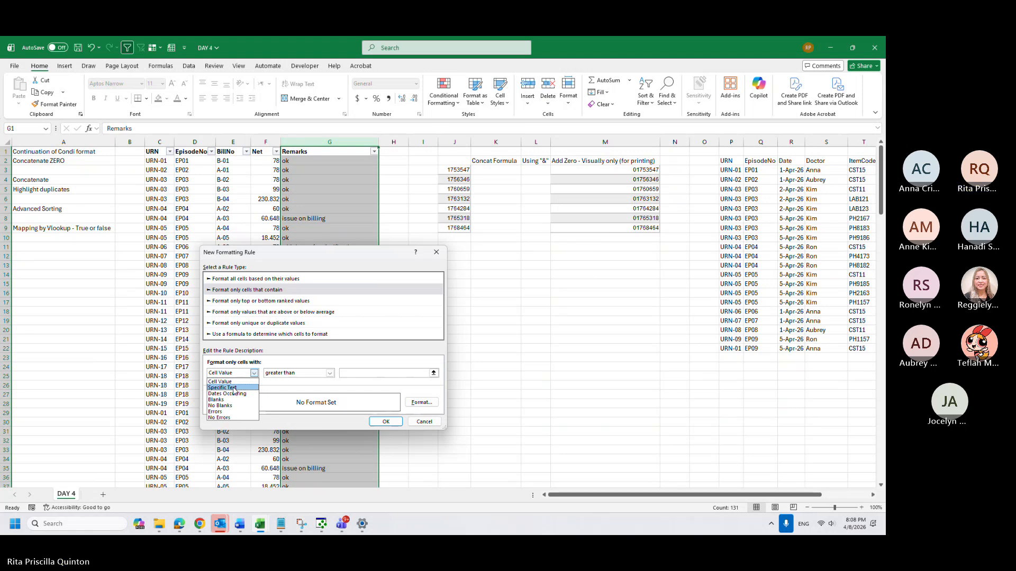
click(238, 388)
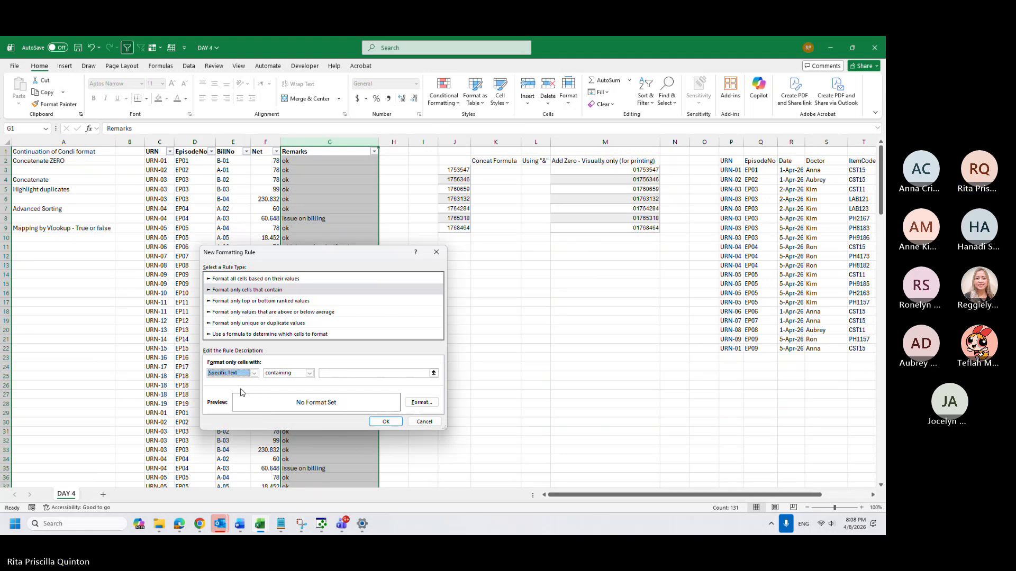
click(290, 374)
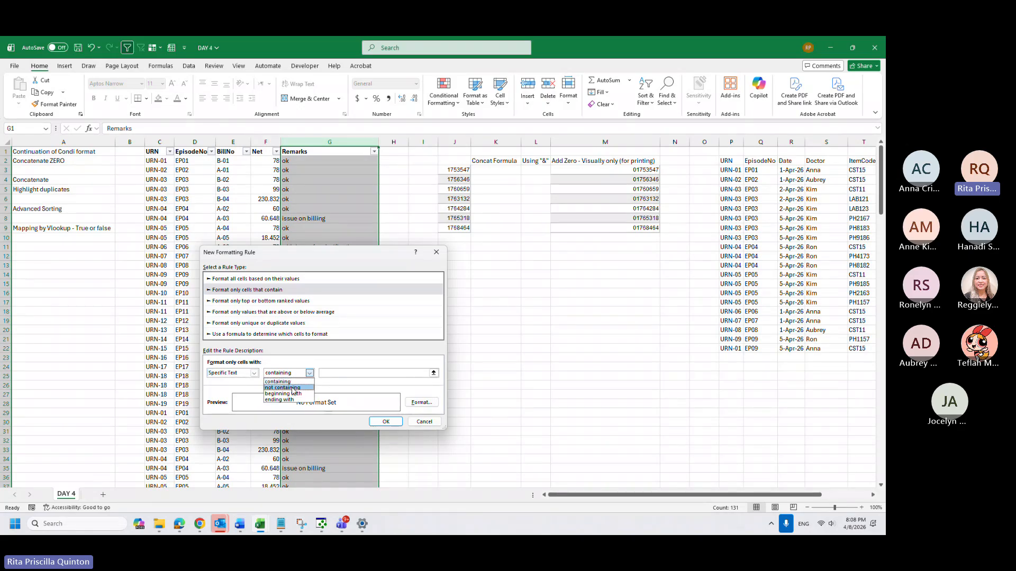
click(292, 388)
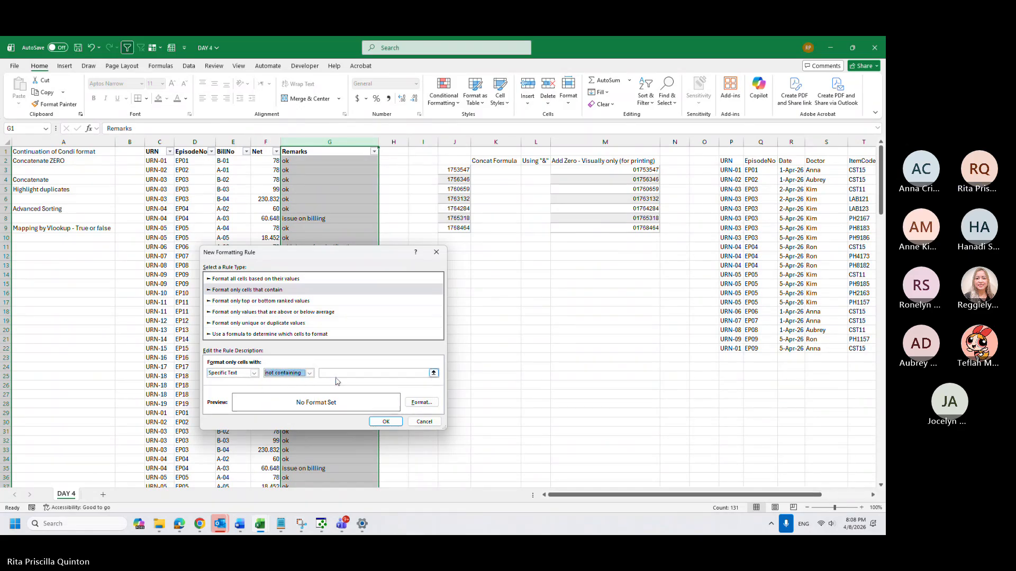
Give the "not containing ok" rule a light orange fill and apply it to the Remarks column
click(421, 403)
click(268, 226)
click(293, 226)
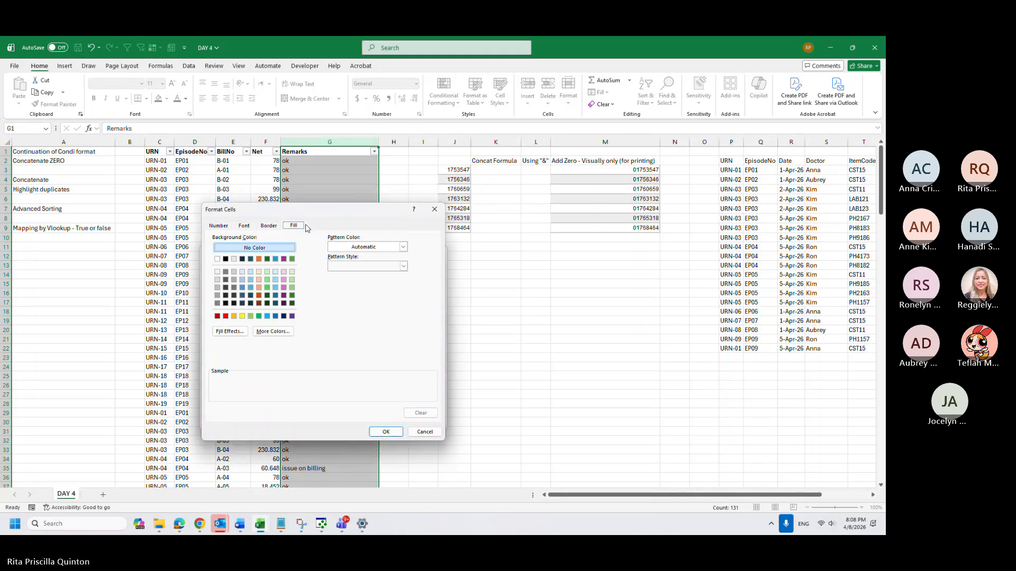
click(259, 279)
click(386, 432)
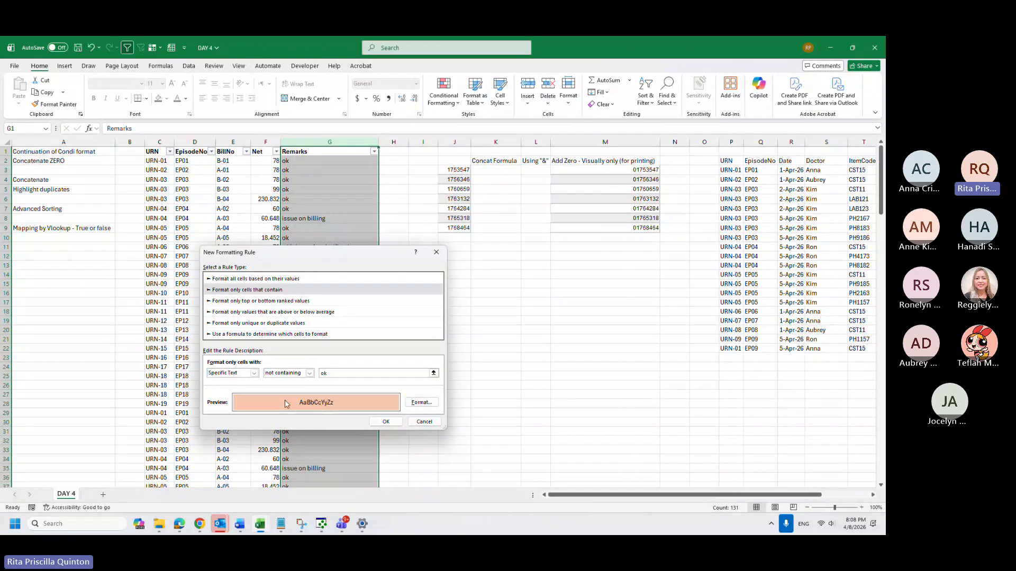
drag(296, 253, 519, 167)
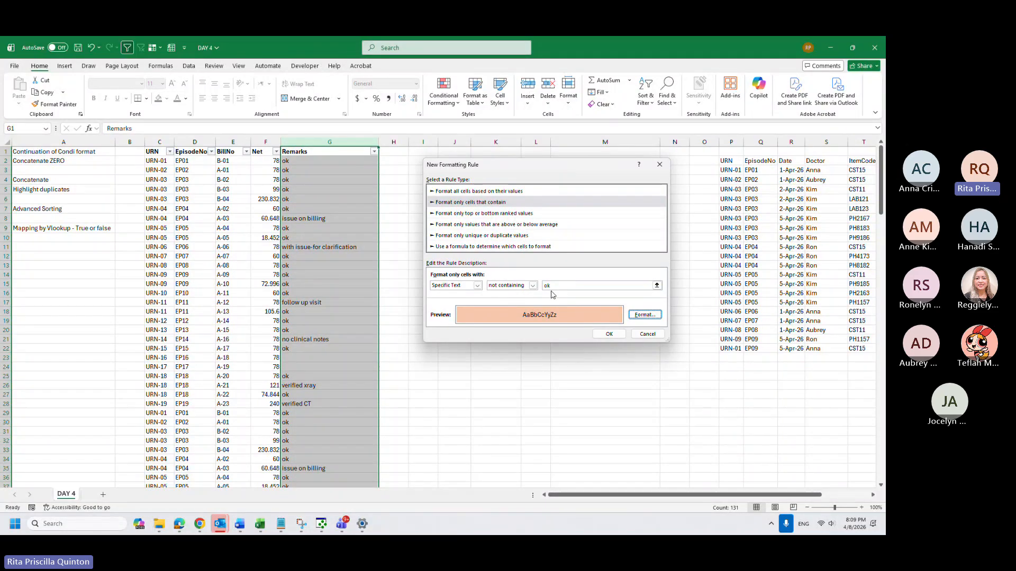
click(609, 334)
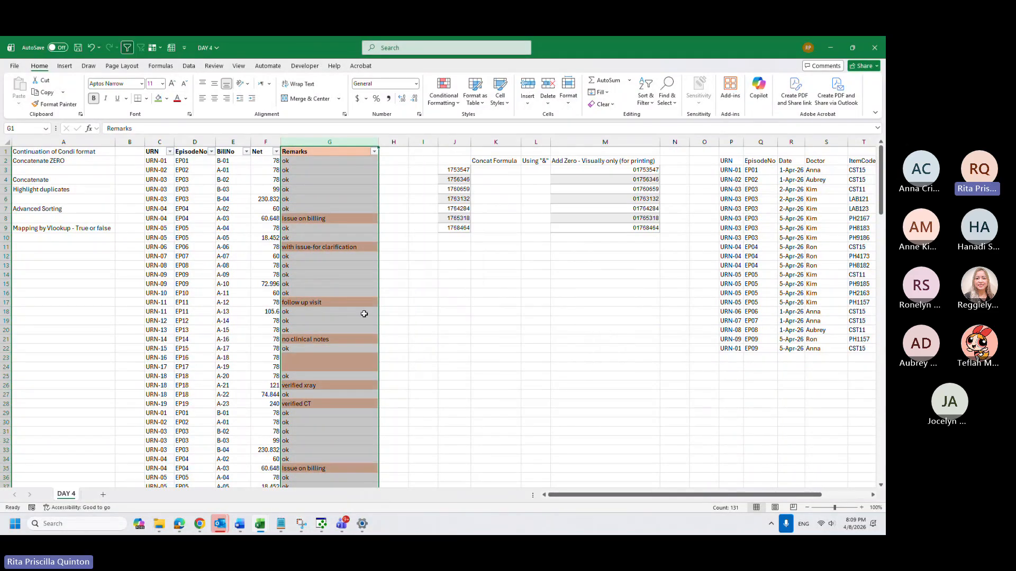
Check the rule's highlighting down the Remarks column, including the blank cells G94:G96
scroll(347, 313, down, 13)
scroll(349, 327, down, 15)
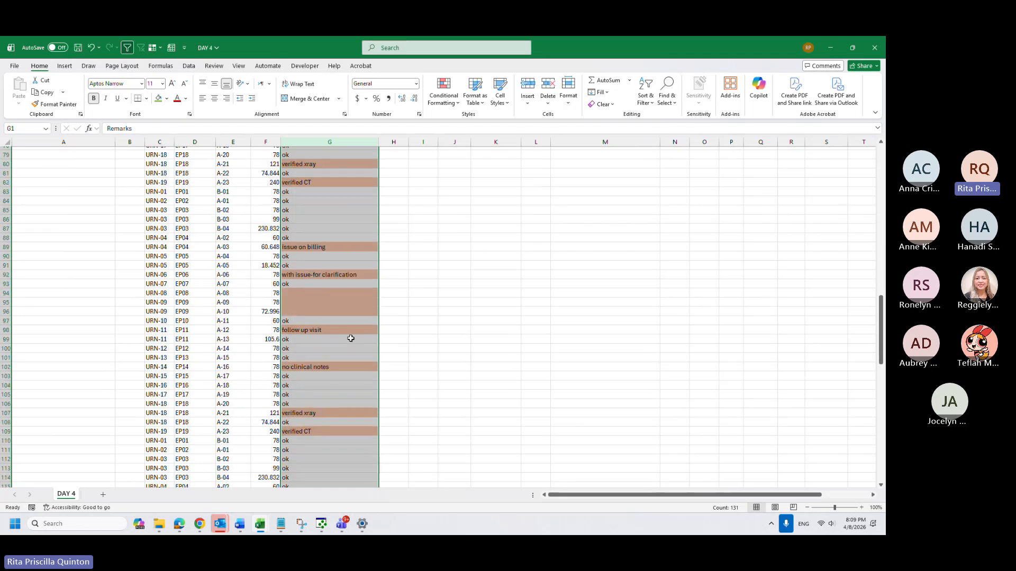
scroll(349, 339, up, 3)
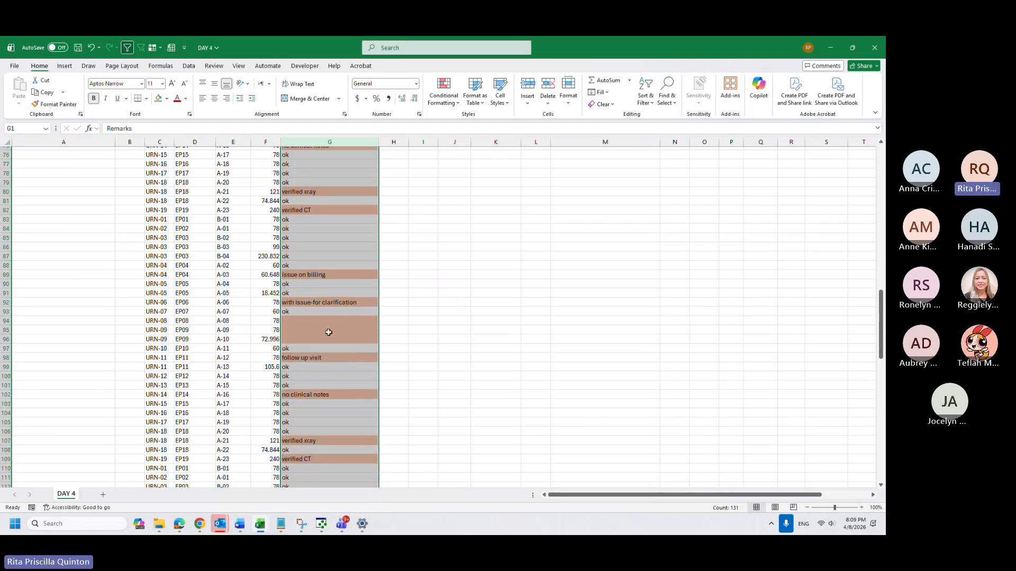
drag(299, 320, 307, 340)
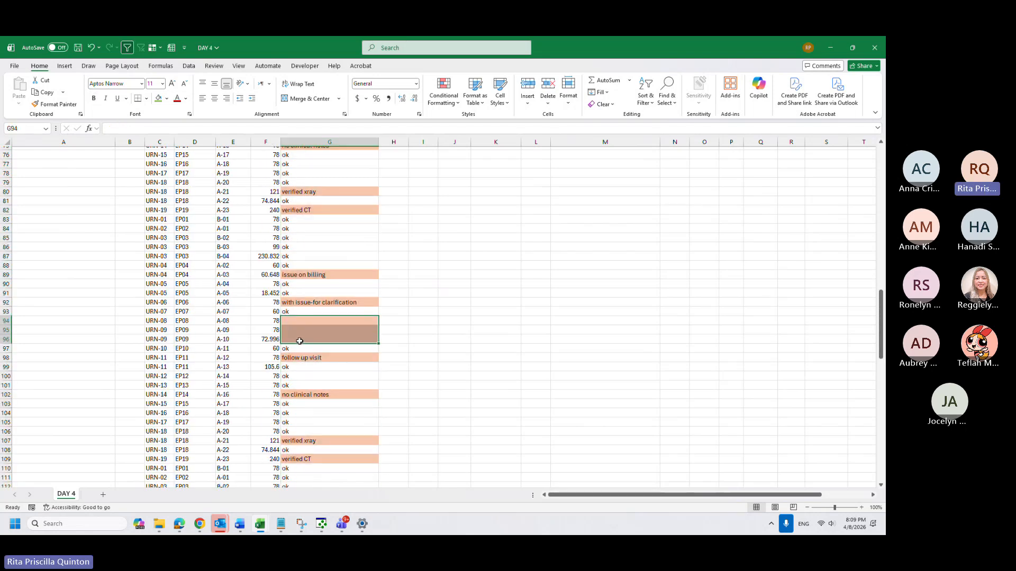
scroll(346, 361, up, 18)
scroll(346, 361, up, 7)
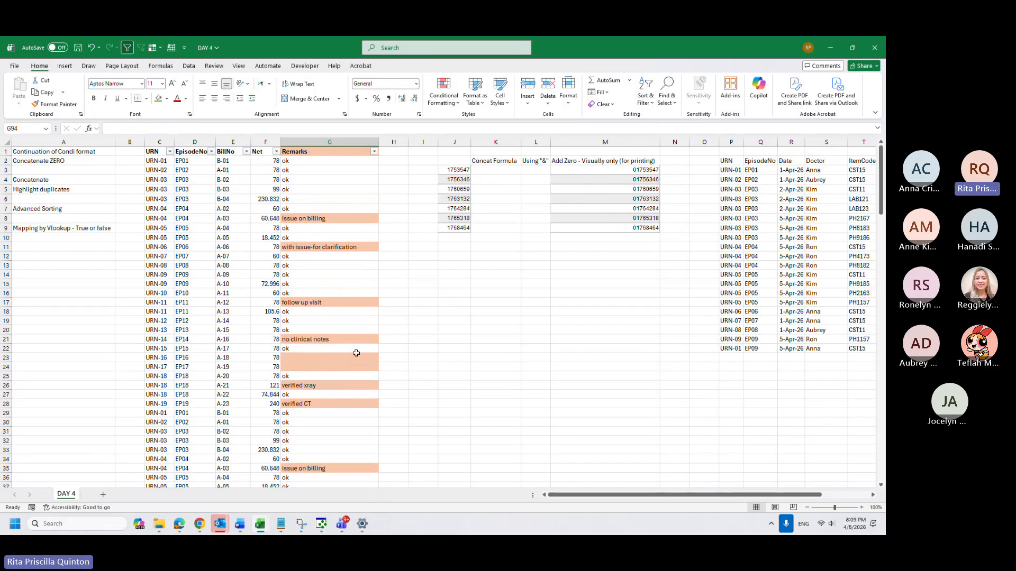
Start a second conditional formatting rule on the Remarks column that formats only blank cells
click(329, 141)
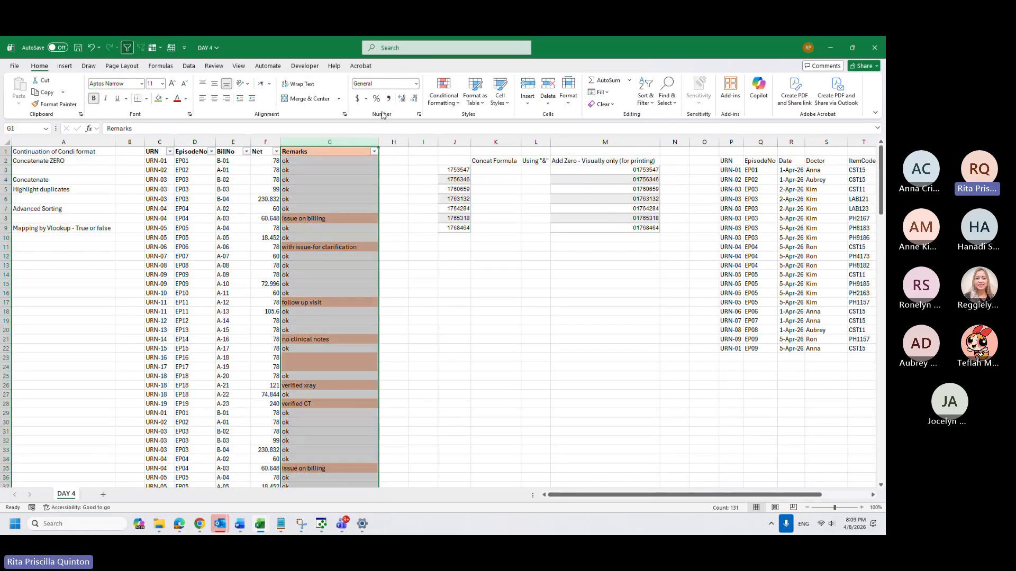
click(443, 92)
mouse_move(468, 128)
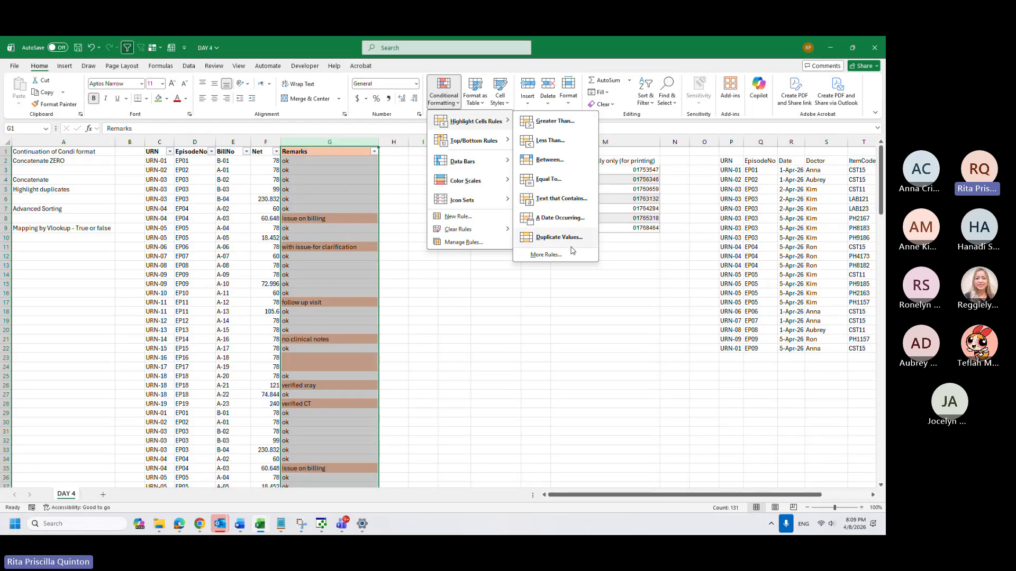
click(569, 263)
click(443, 93)
mouse_move(459, 121)
click(560, 257)
click(477, 285)
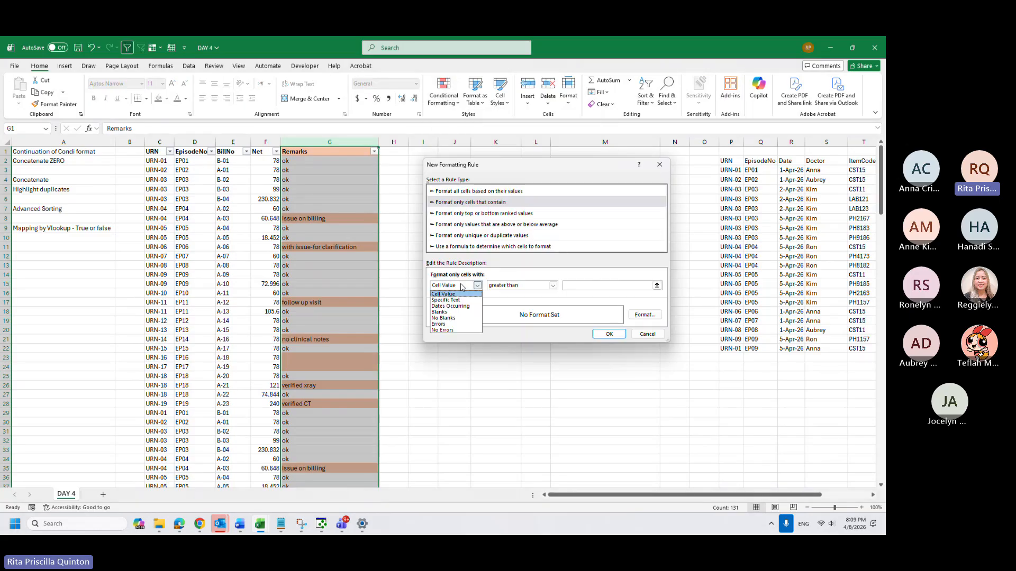
click(455, 311)
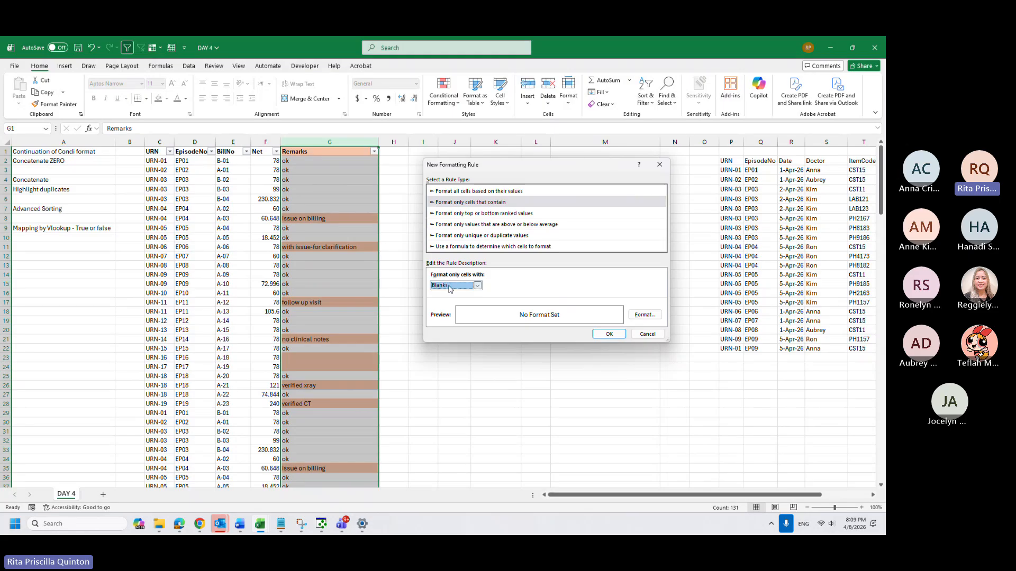
Give the blanks rule a light blue fill and apply it to the Remarks column
click(646, 316)
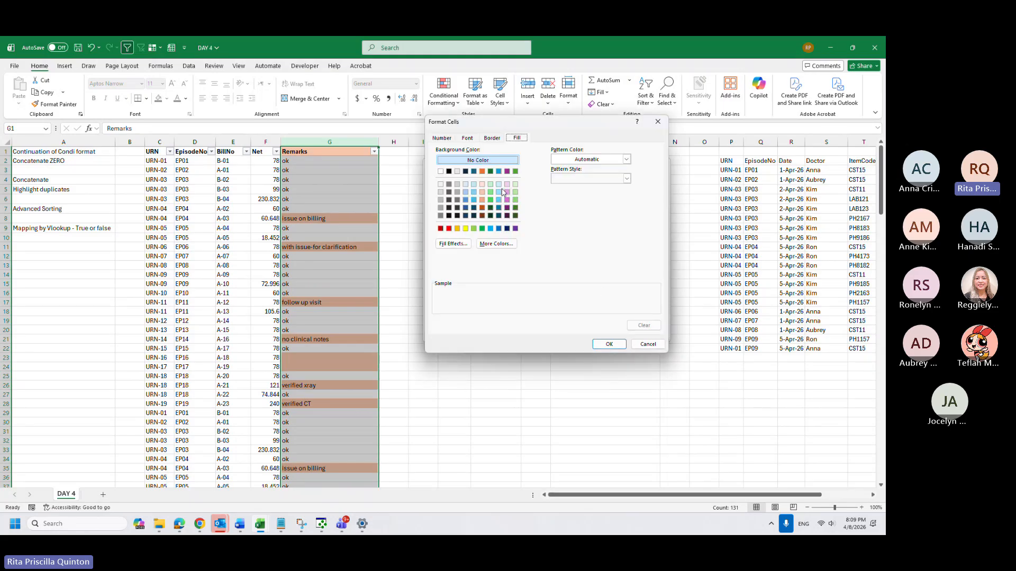
click(474, 191)
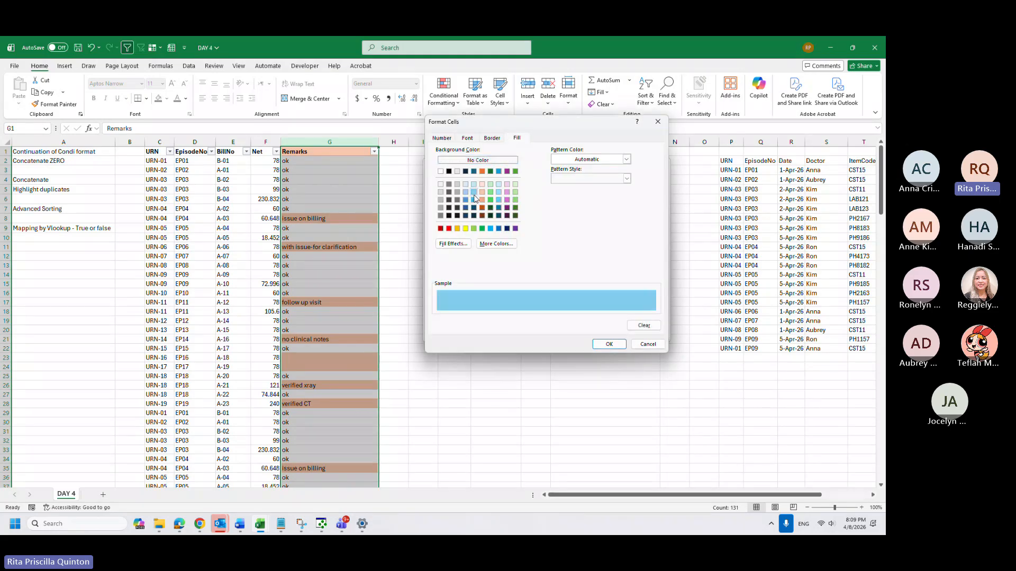
click(609, 345)
click(609, 334)
Check the highlighting of the blank remarks around rows 94 to 96 and rows 23 to 24
scroll(330, 370, down, 9)
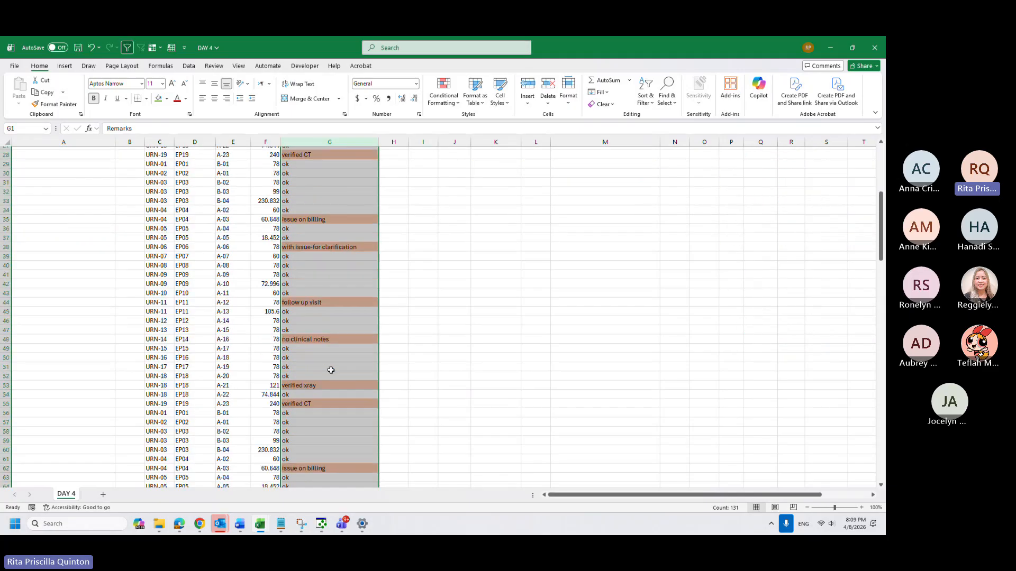
scroll(331, 370, down, 14)
click(331, 385)
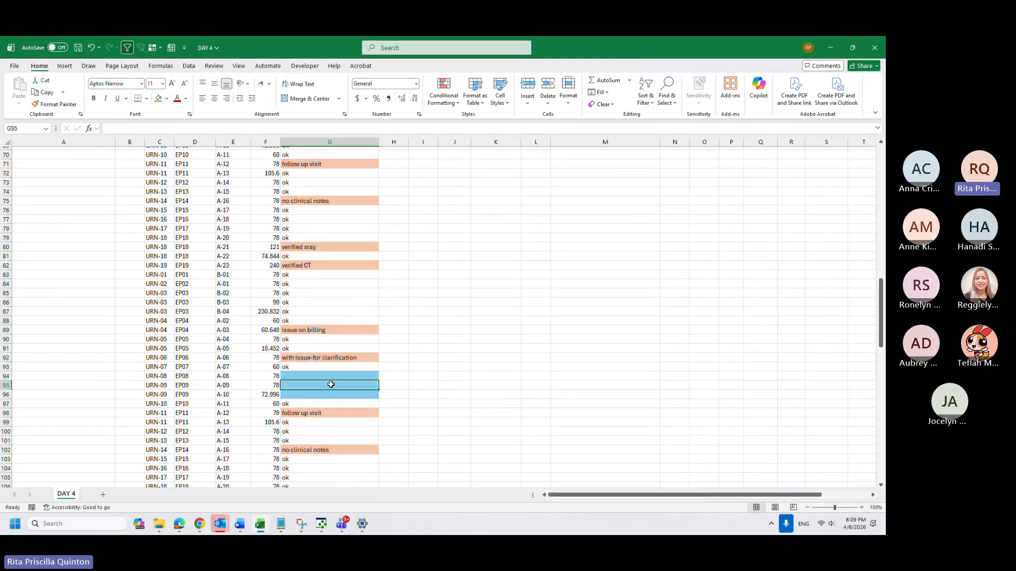
scroll(338, 406, up, 19)
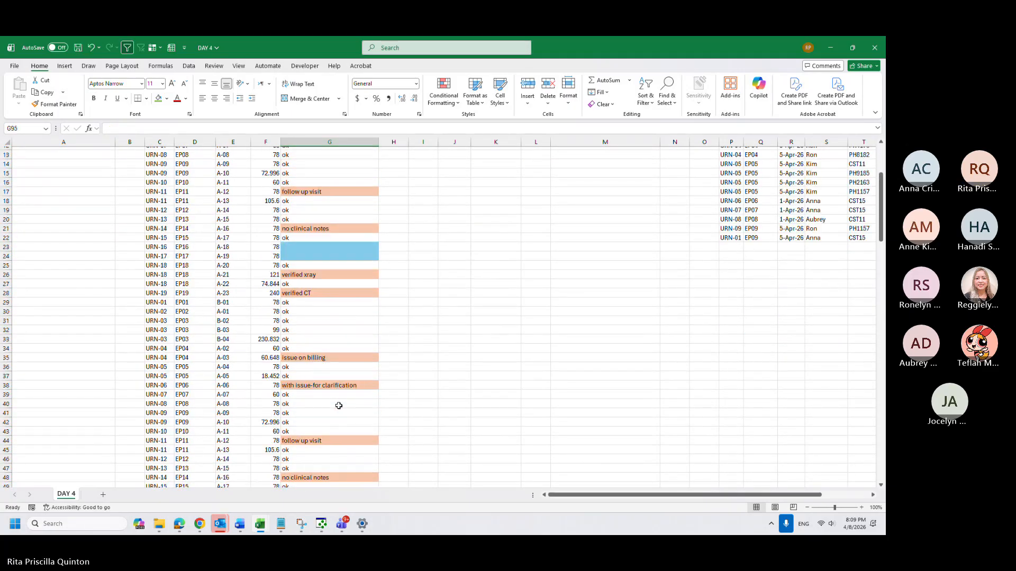
scroll(338, 406, up, 4)
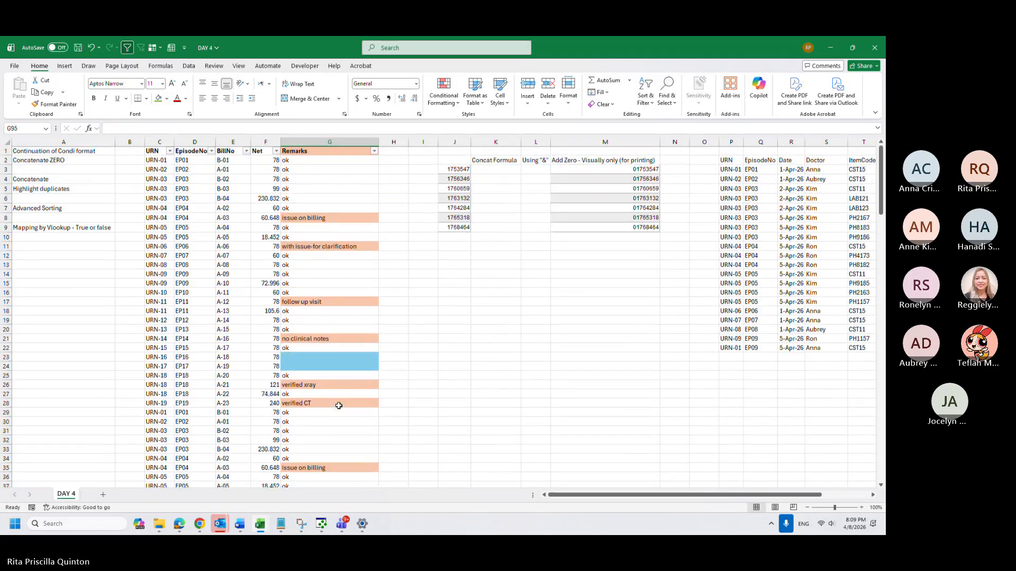
click(339, 348)
click(348, 312)
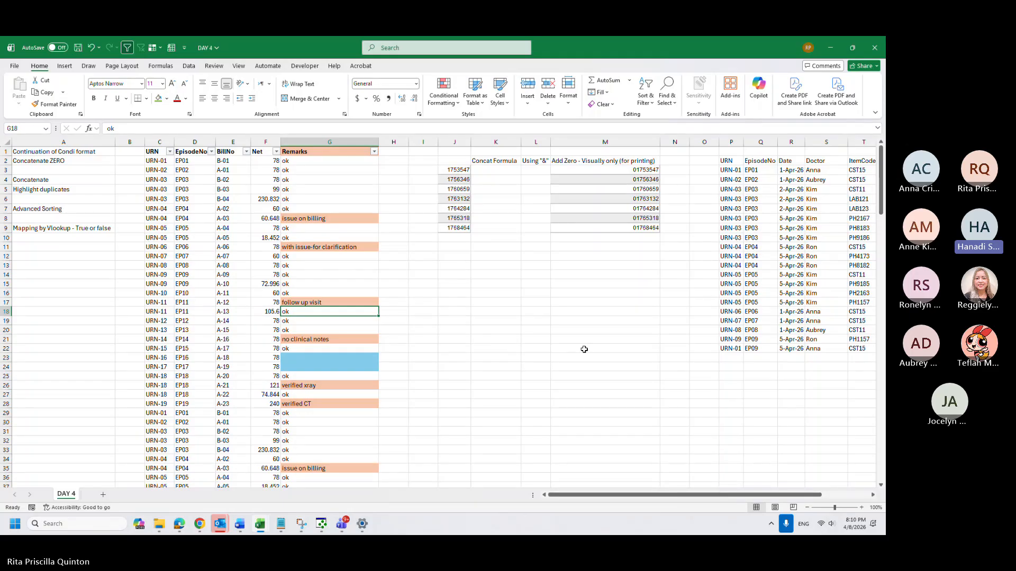
Delete the empty column I before the seven-digit number list and select the Concatenate ZERO topic in A2
click(452, 304)
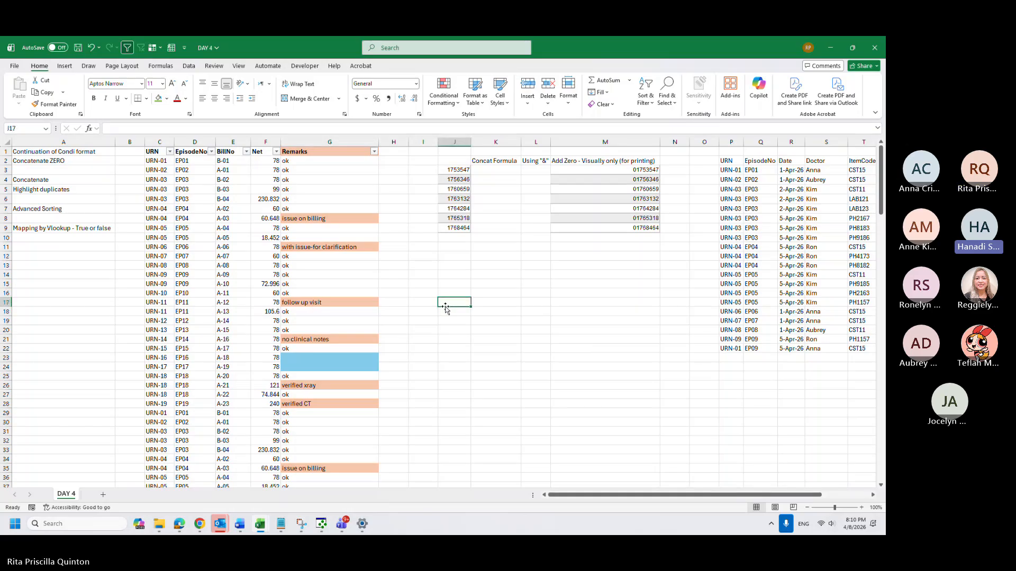
click(535, 265)
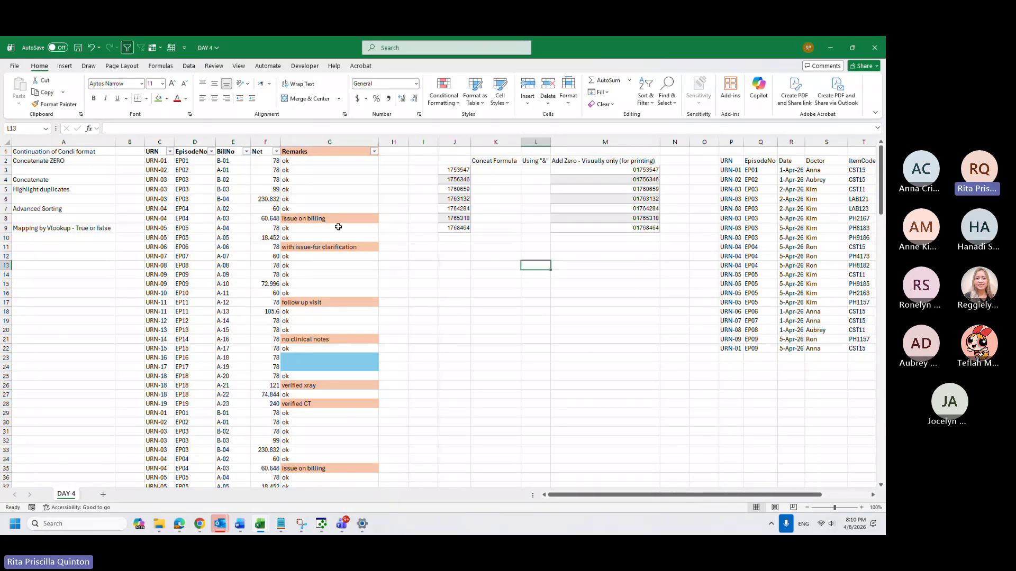
click(496, 179)
click(450, 170)
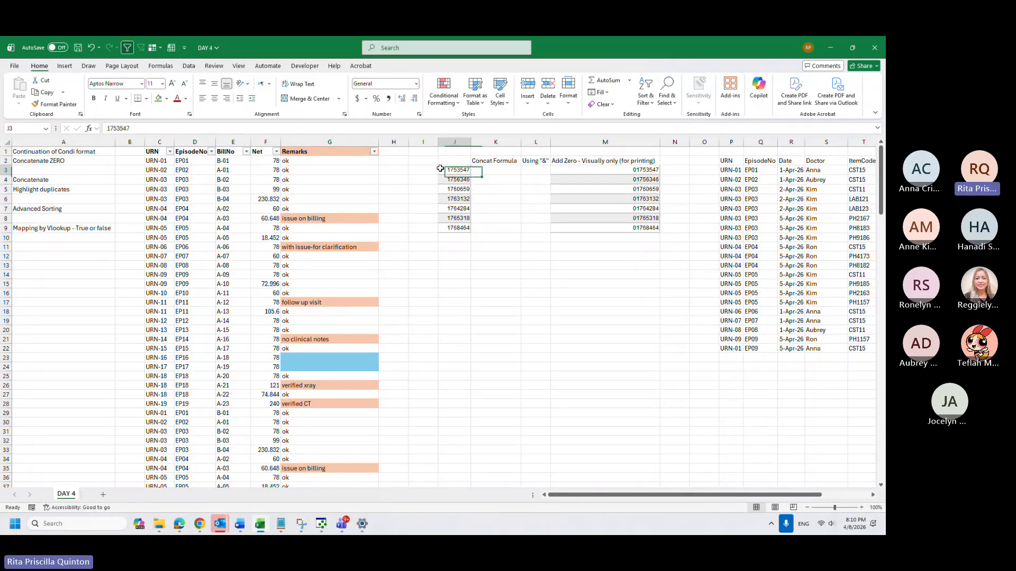
click(431, 141)
key(ctrl+minus)
click(75, 163)
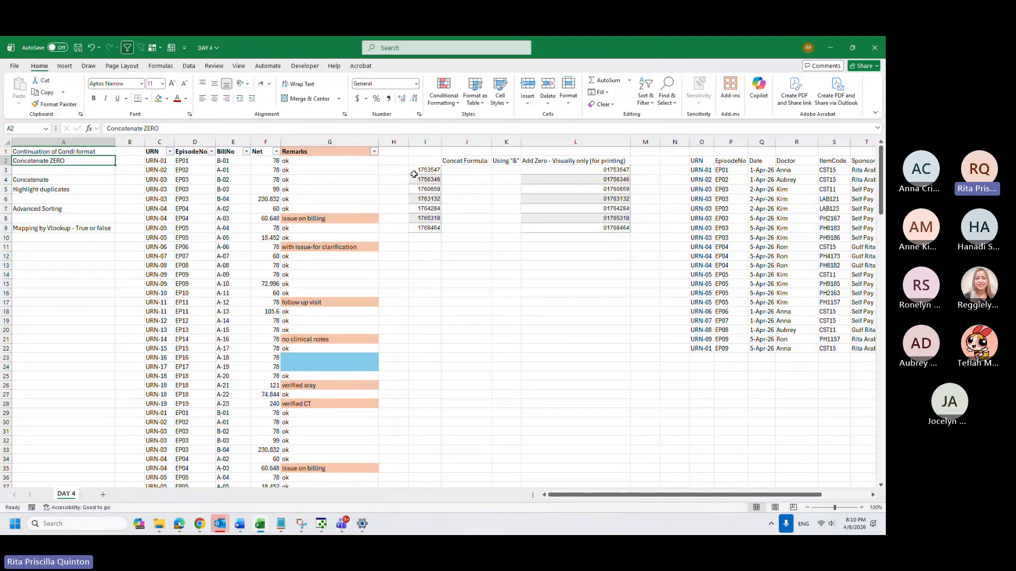
Examine the seven-digit numbers in I3:I9 and the empty Concat Formula column for the Concatenate ZERO exercise
click(456, 170)
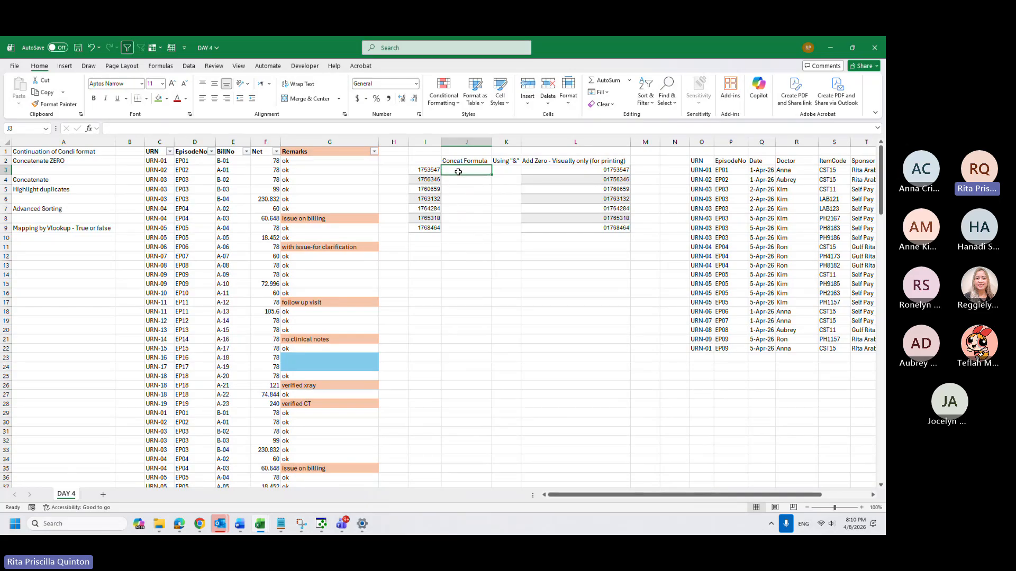
click(428, 169)
drag(428, 169, 428, 228)
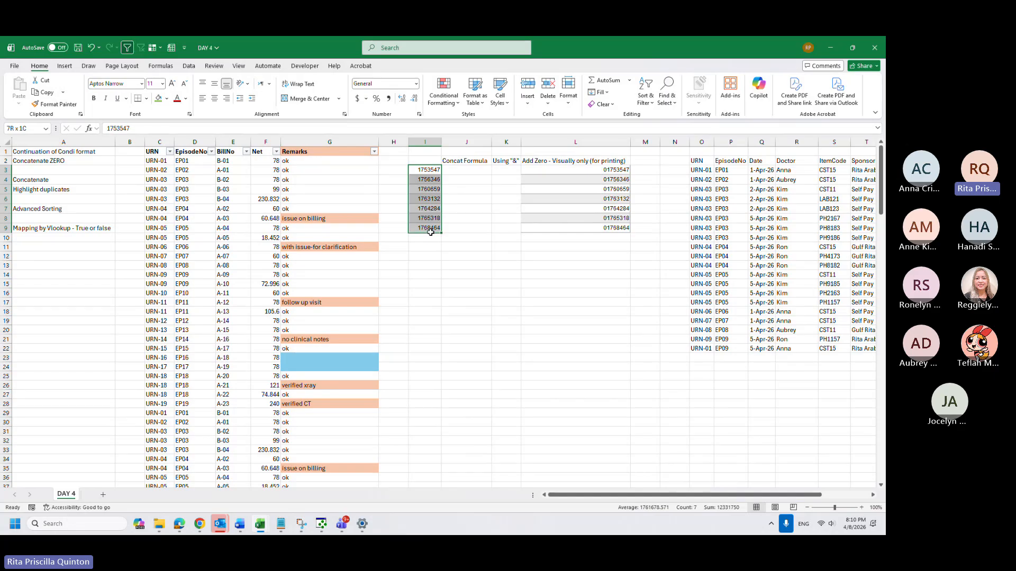
click(421, 171)
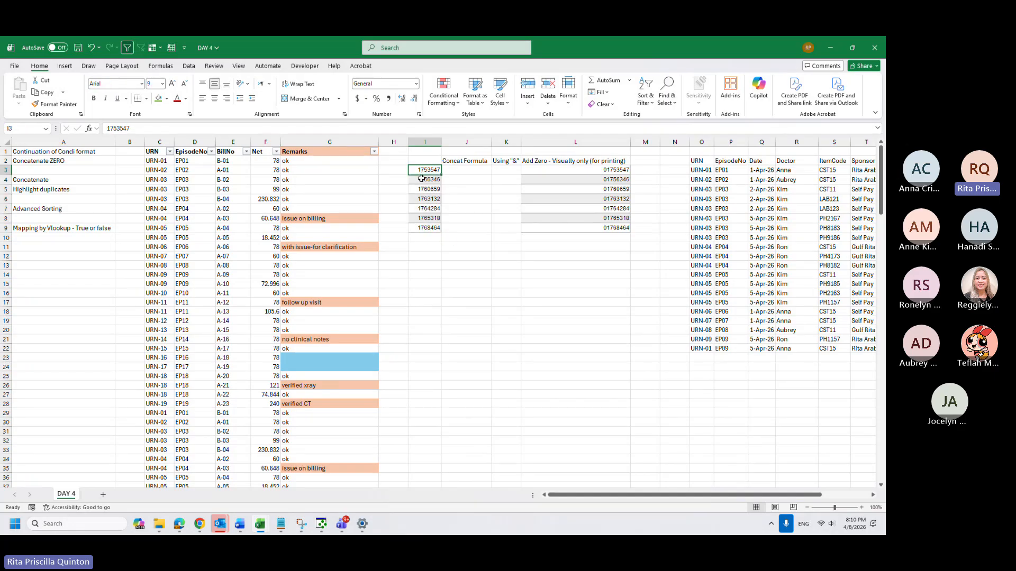
click(432, 236)
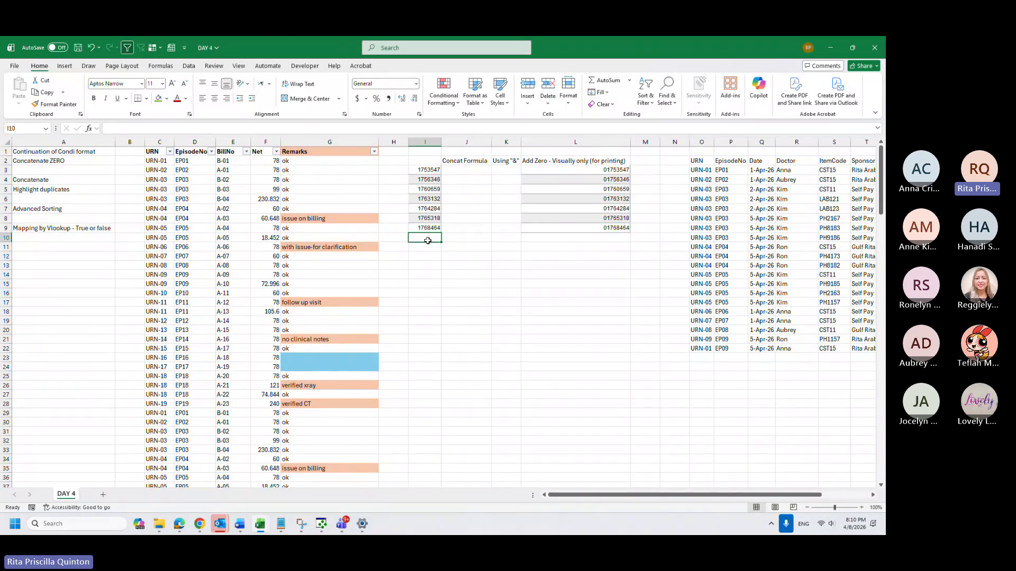
click(430, 273)
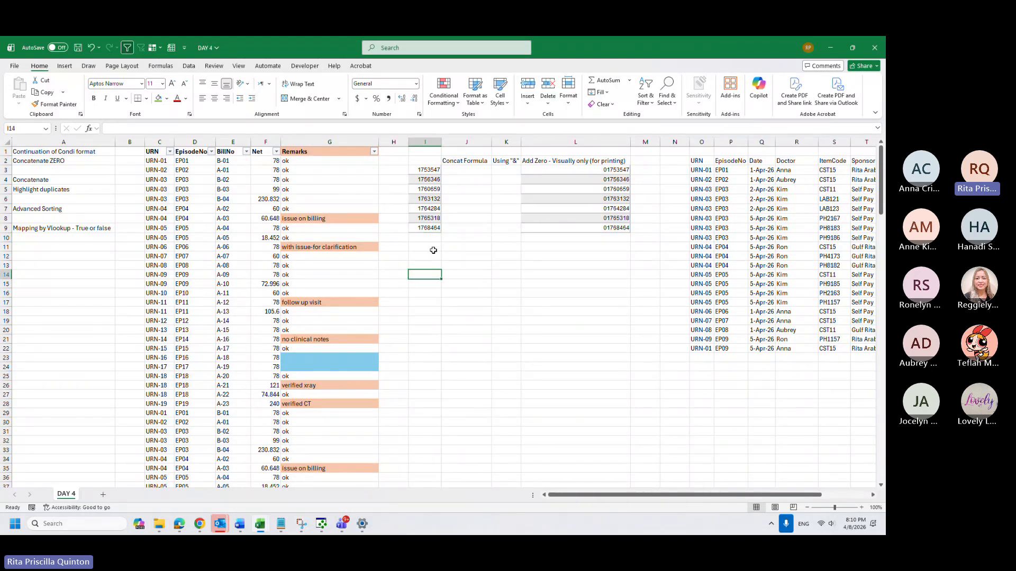
click(437, 226)
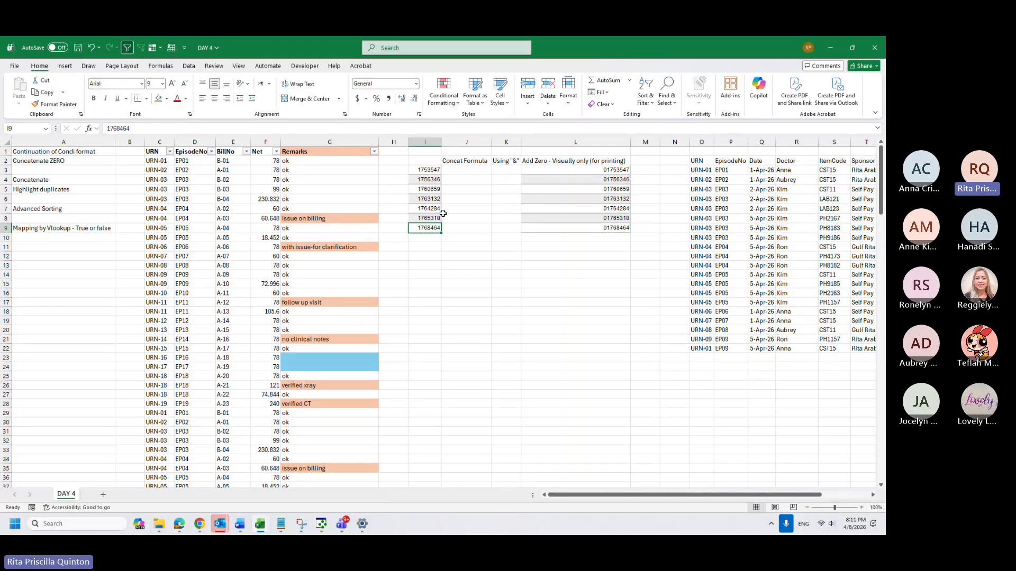
Enter =CONCAT("0",I3) in J3 under Concat Formula to prefix the first seven-digit number with a zero
click(475, 170)
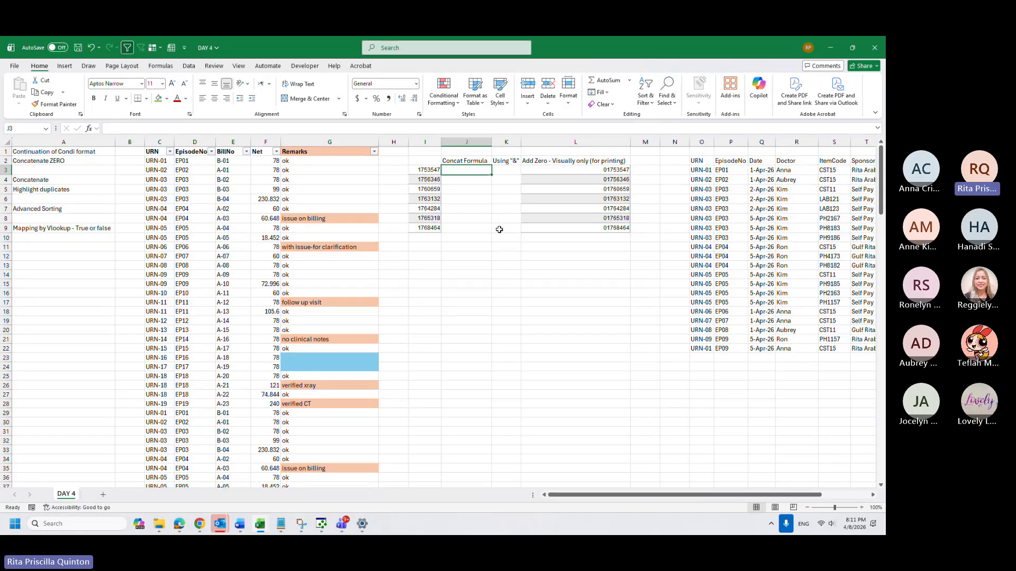
text(=conca)
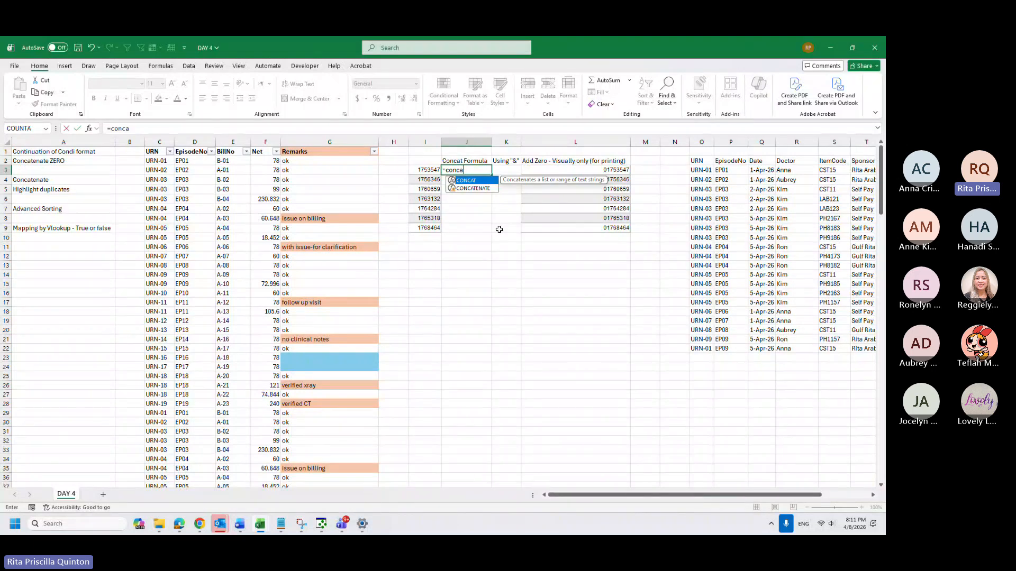
key(Down)
key(Up)
key(Down)
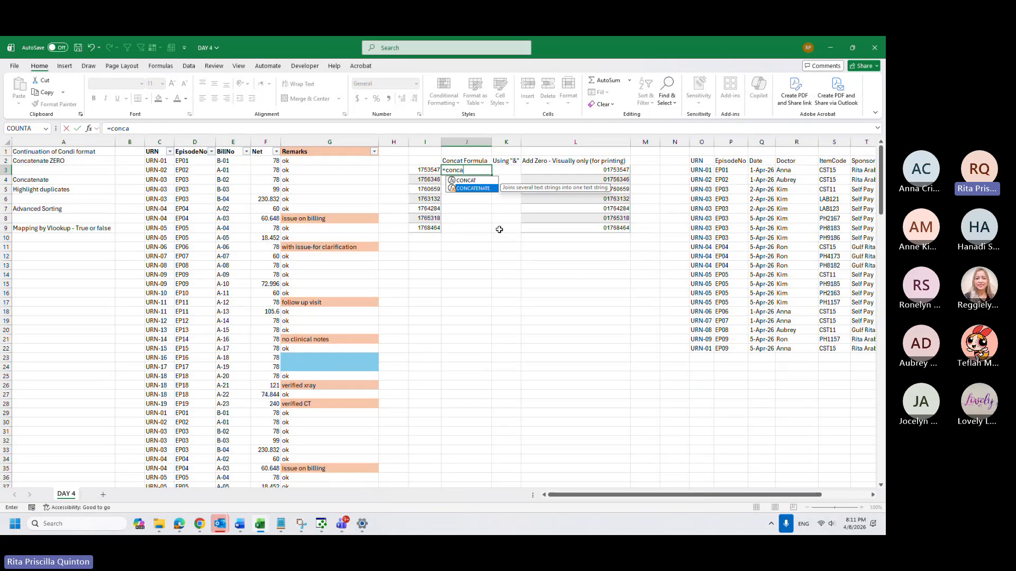
key(Up)
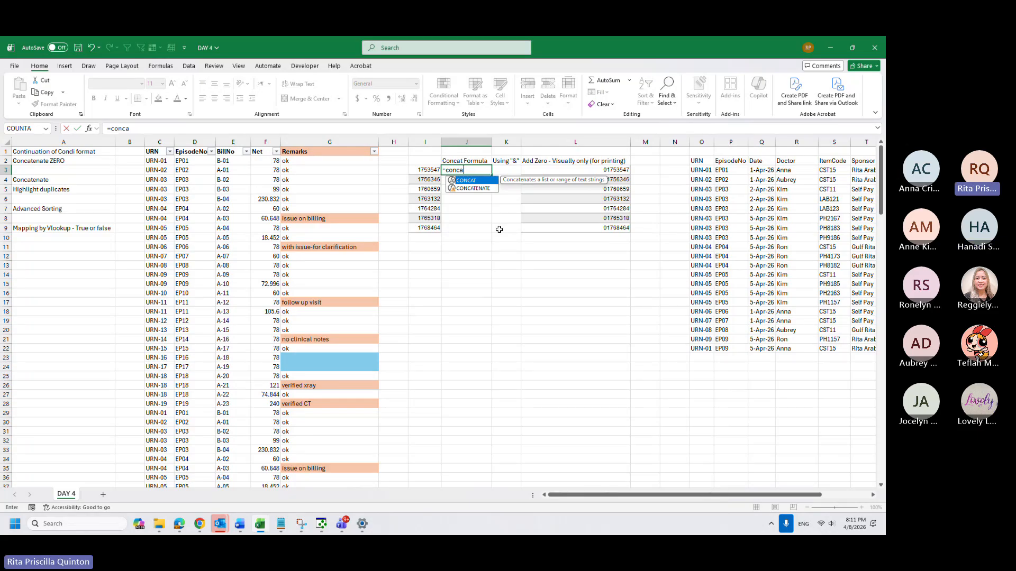
key(Tab)
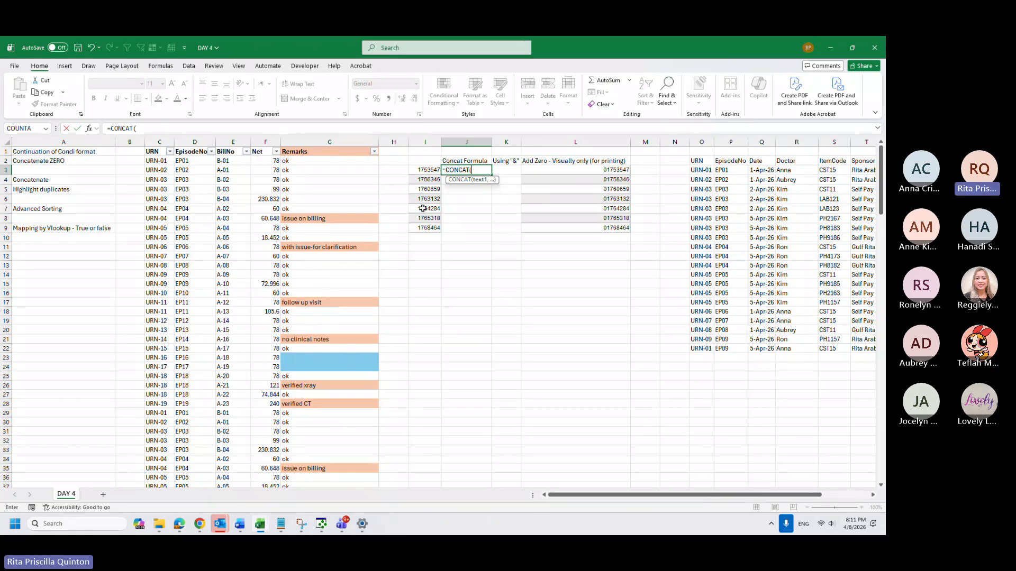
text("0",)
key(Left)
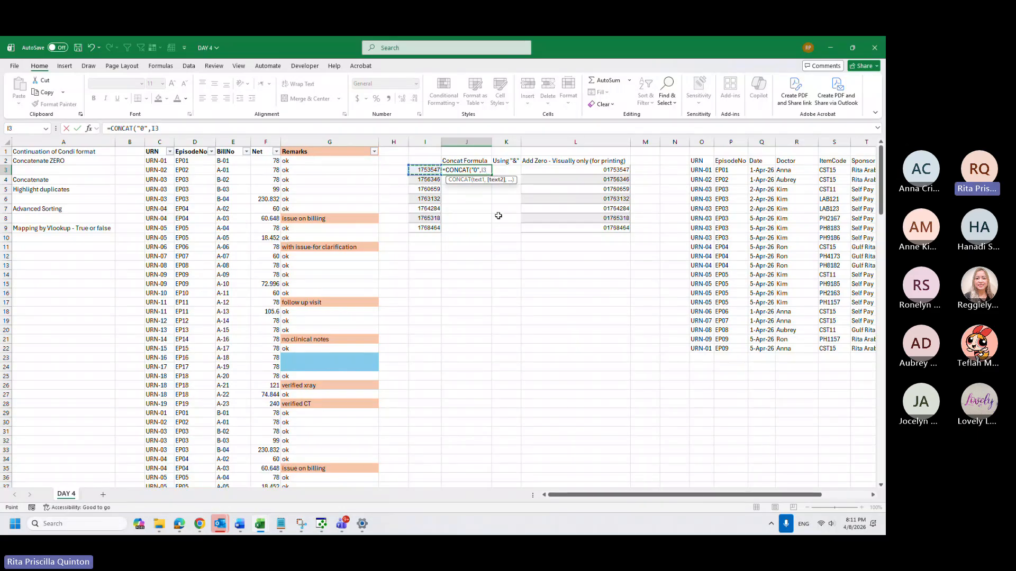
text())
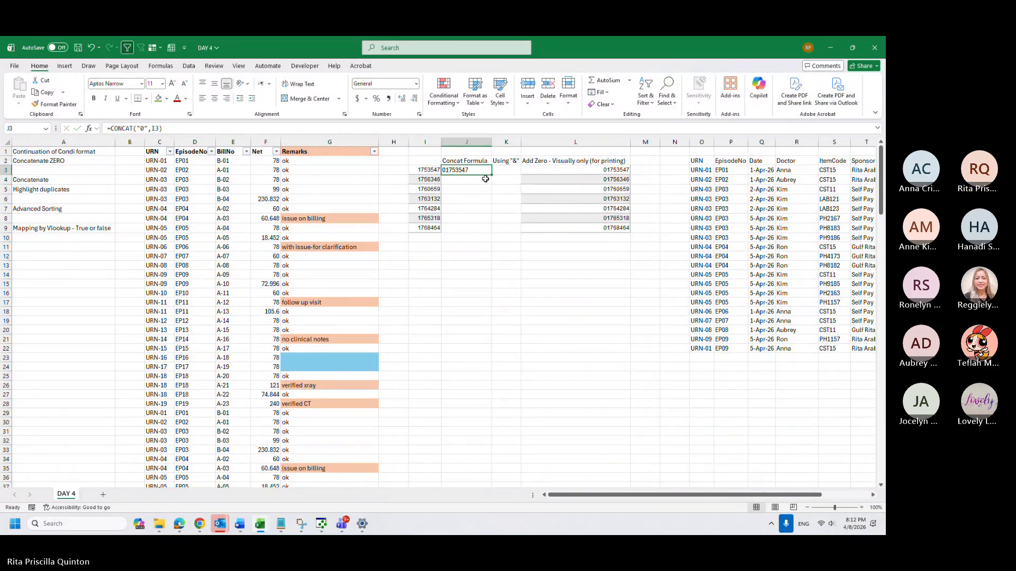
key(ctrl+Return)
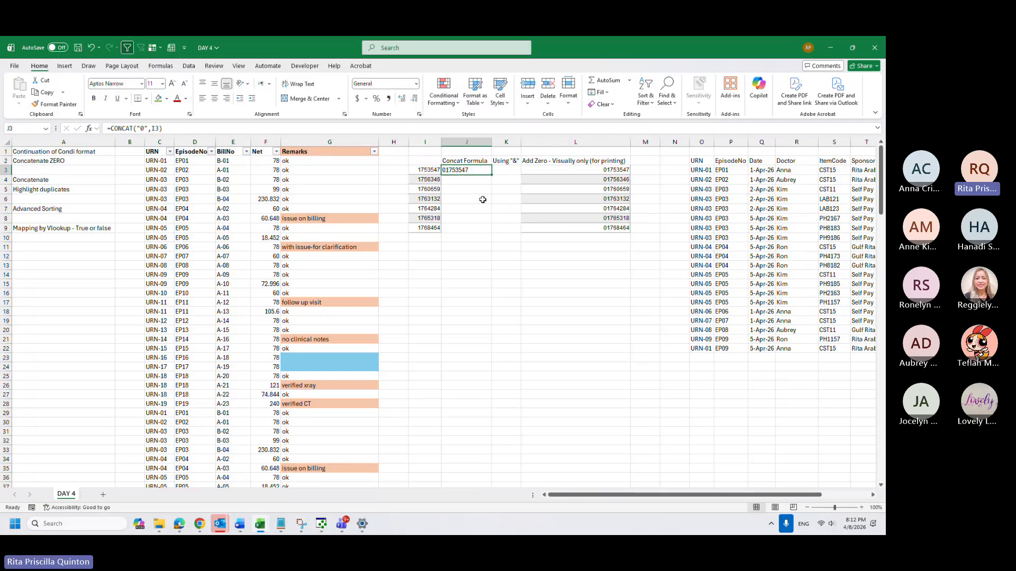
Remove the quotation marks around the zero in J3 so the formula reads =CONCAT(0,I3)
ctrl+scroll(481, 199, up, 5)
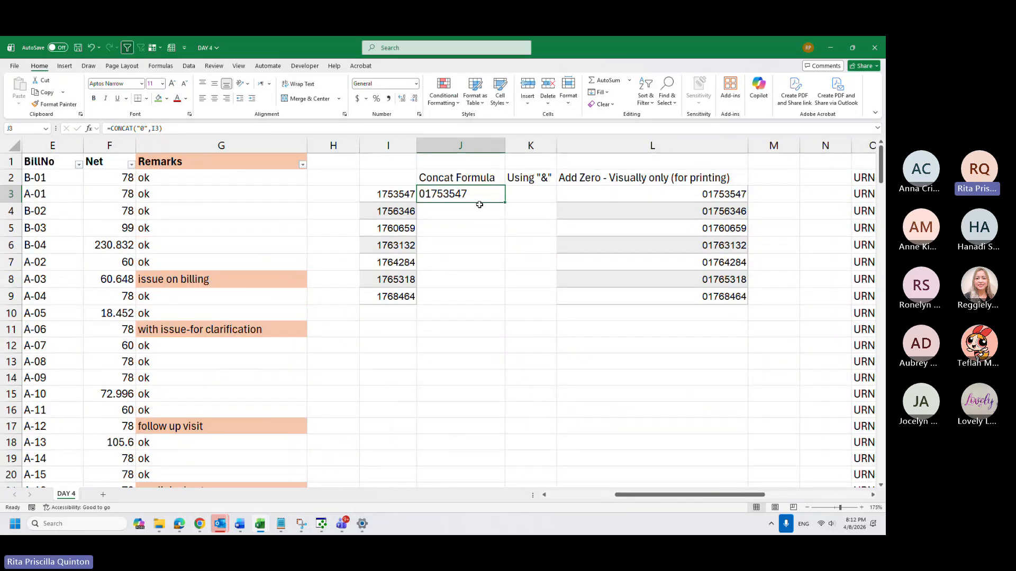
double_click(474, 194)
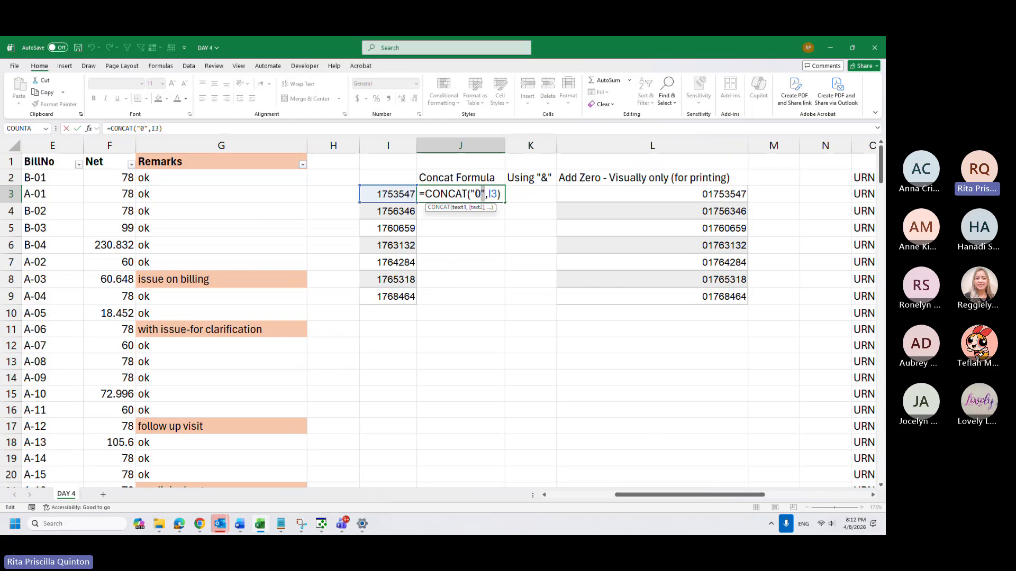
click(475, 194)
key(BackSpace)
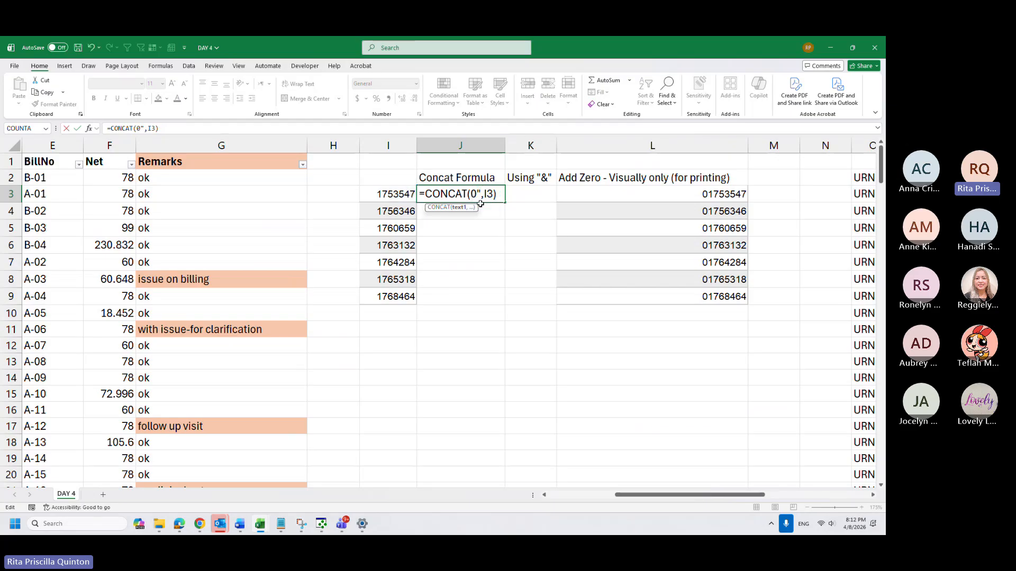
key(Delete)
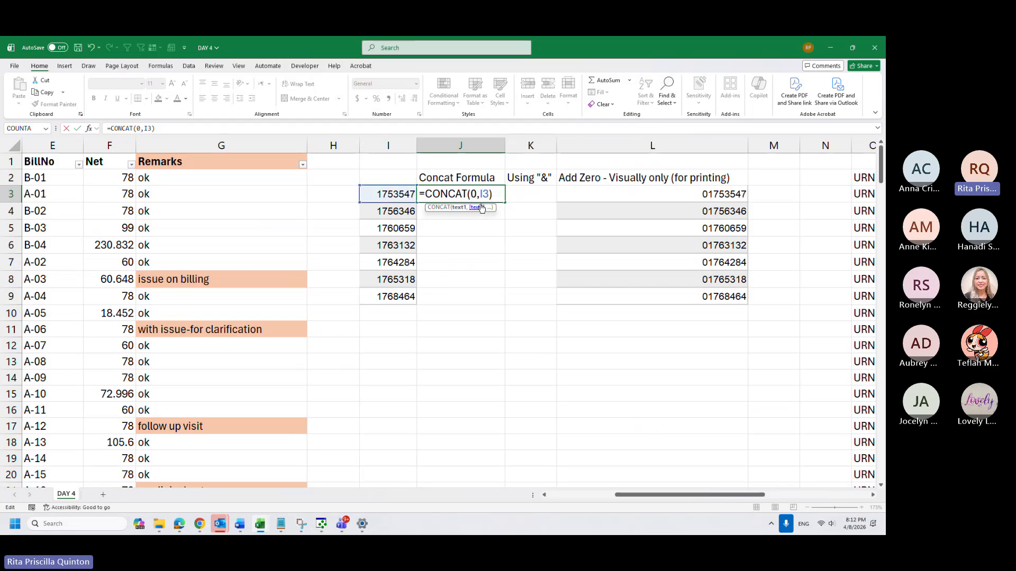
key(ctrl+Return)
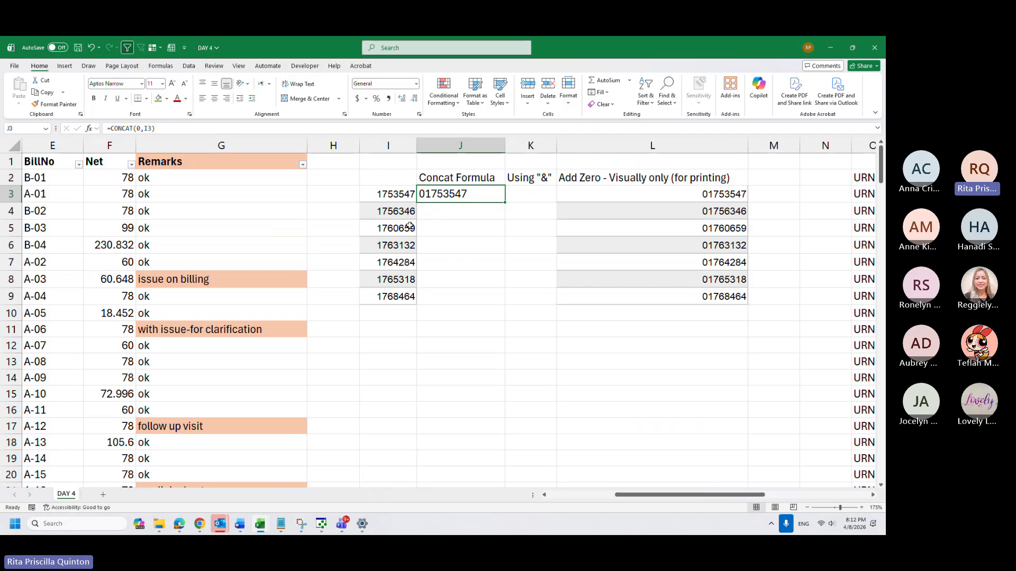
Replace the CONCAT formula in J3 with its result as a plain value
key(ctrl+c)
key(ctrl+alt+v)
key(v)
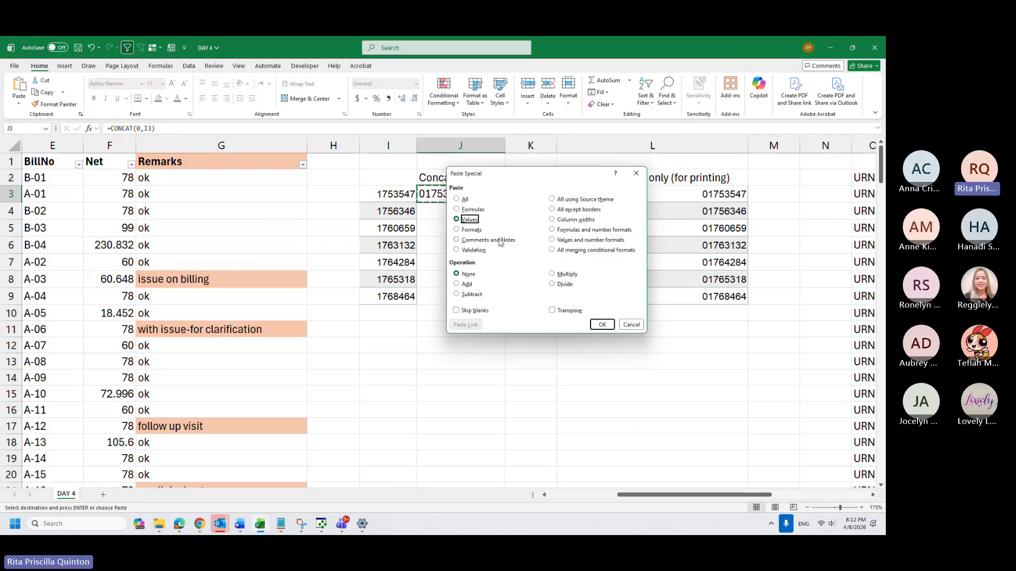
key(Return)
key(Escape)
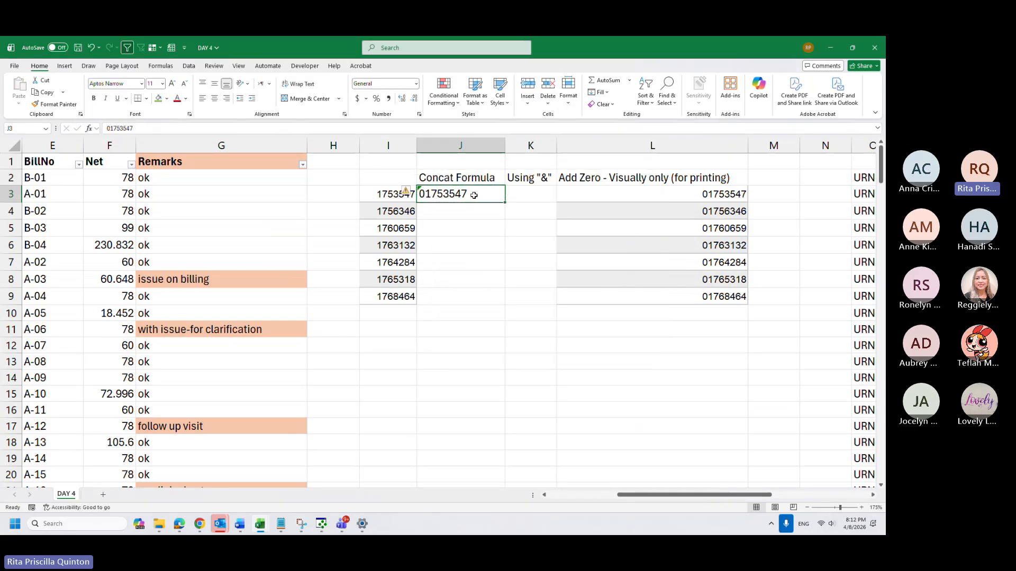
Look at the number-stored-as-text options for J3 and undo the value paste
click(409, 194)
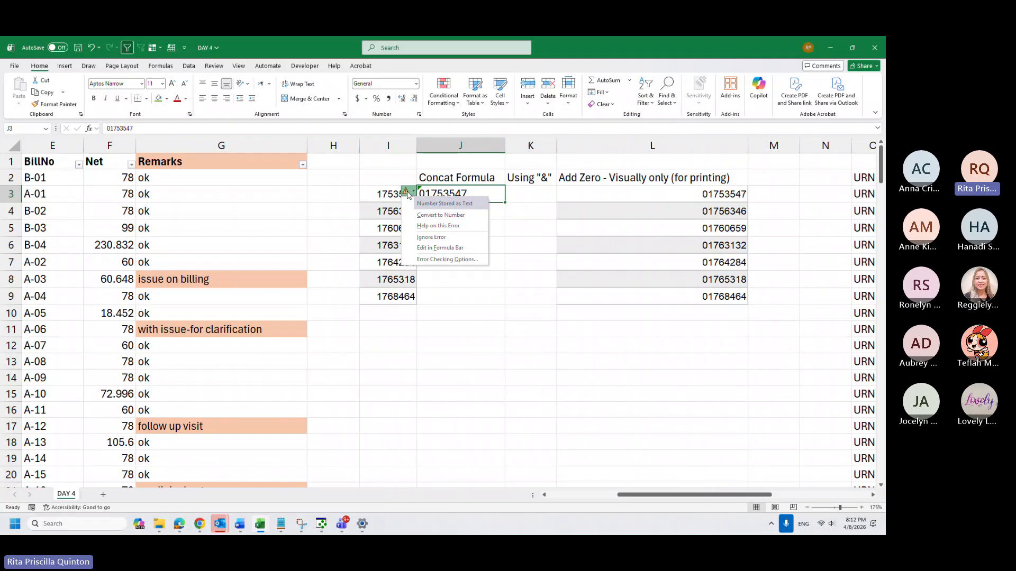
click(450, 197)
key(ctrl+z)
key(ctrl+c)
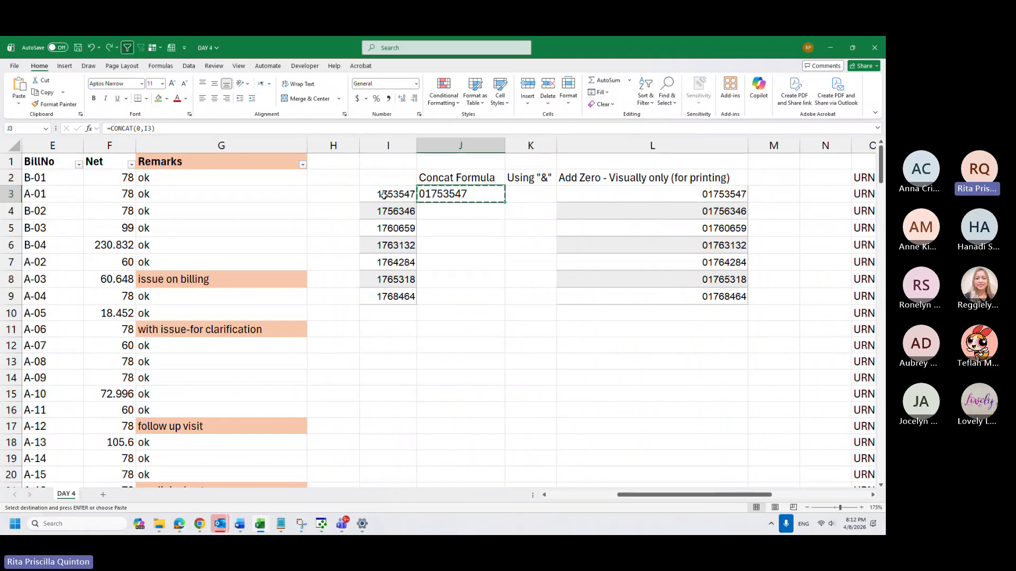
key(Escape)
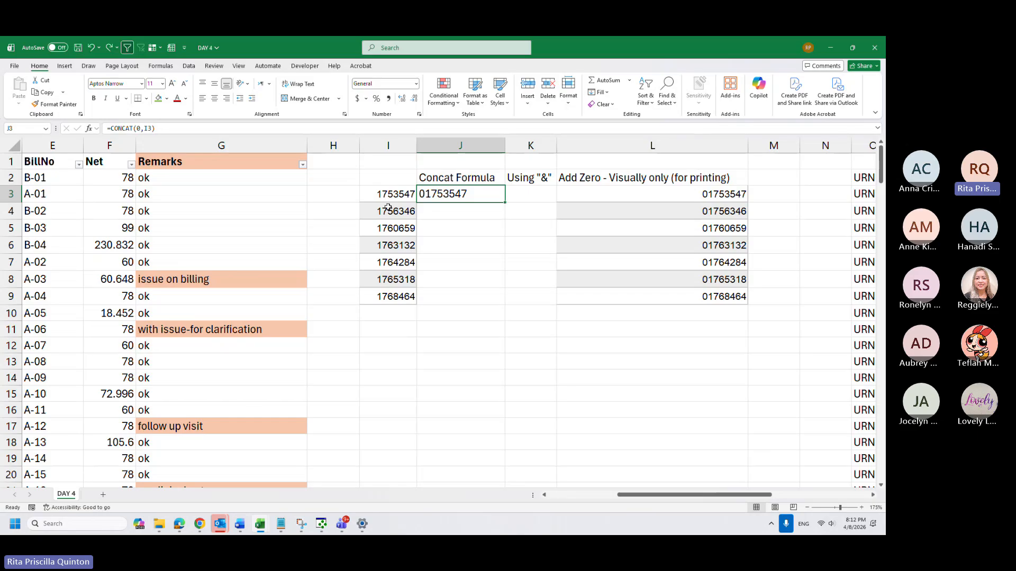
Enter =CONCAT(C2,G2) in H2 to join the URN with its remark
click(340, 177)
drag(284, 312, 109, 279)
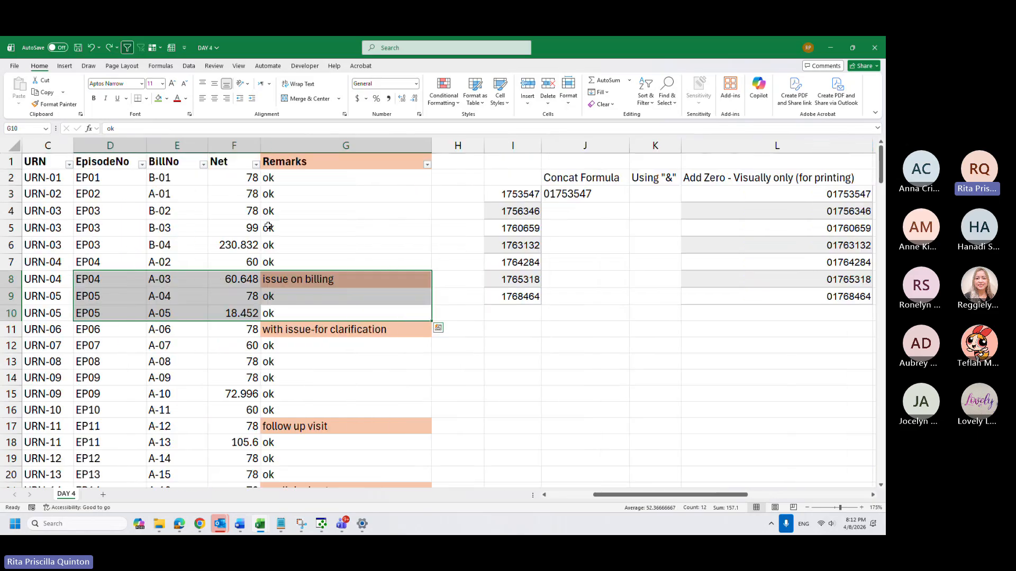
click(270, 212)
click(448, 182)
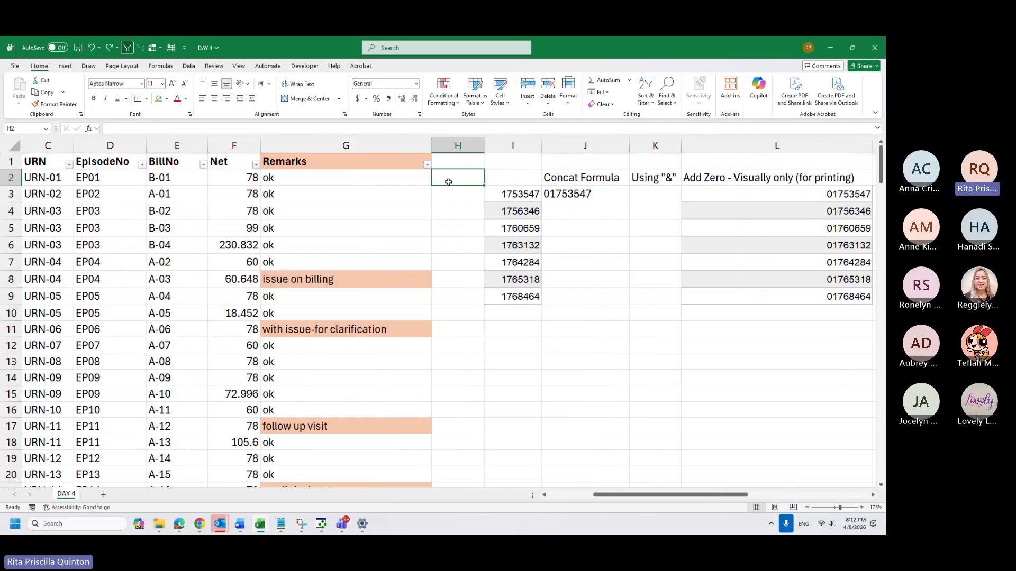
text(=conc)
key(Tab)
key(Left)
key(Left)
key(Left)
key(Left)
key(Left)
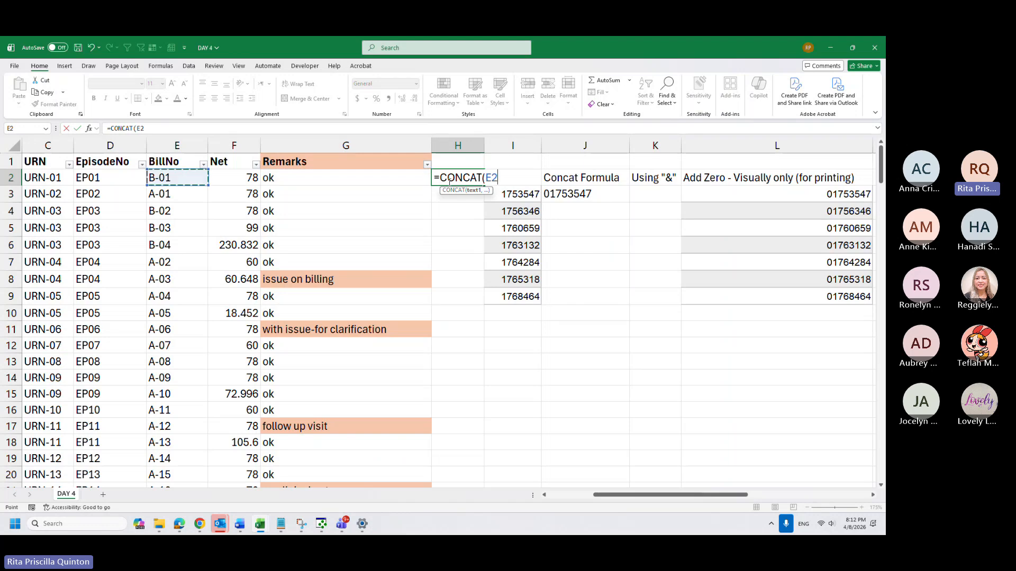
text(,)
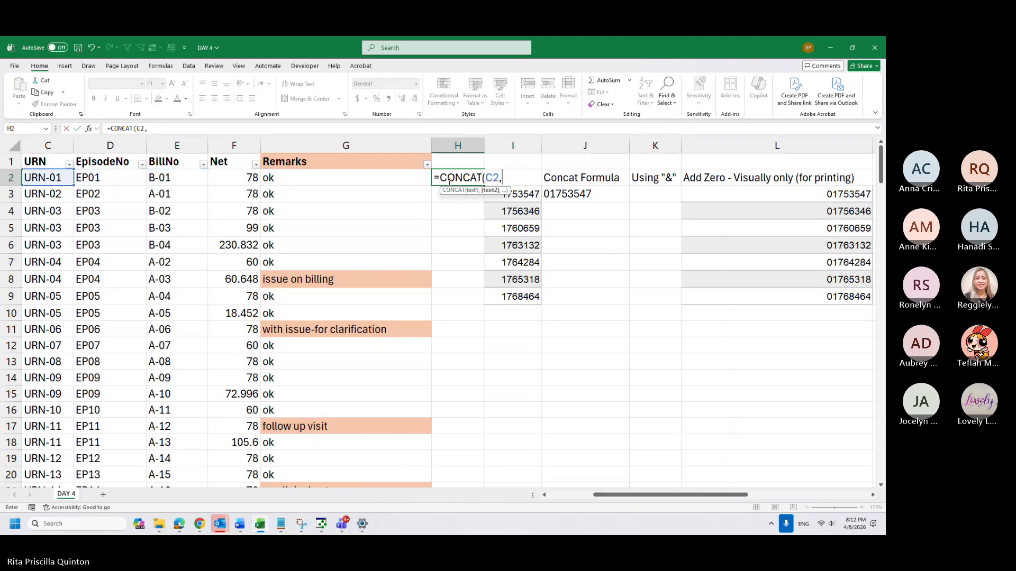
key(Left)
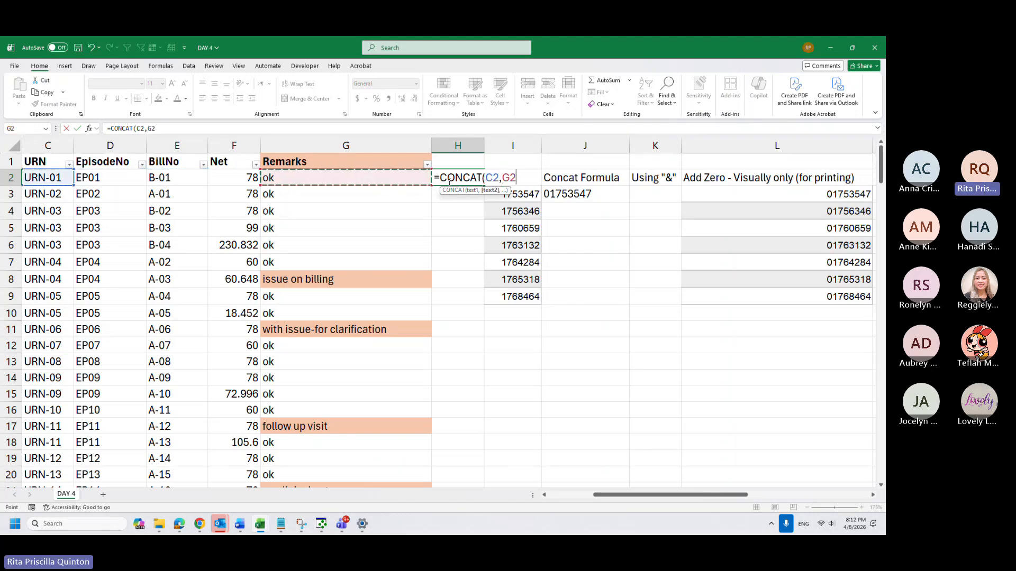
key(Return)
Copy the H2 formula down to H14 and widen column H to fit the joined text
click(450, 180)
key(ctrl+c)
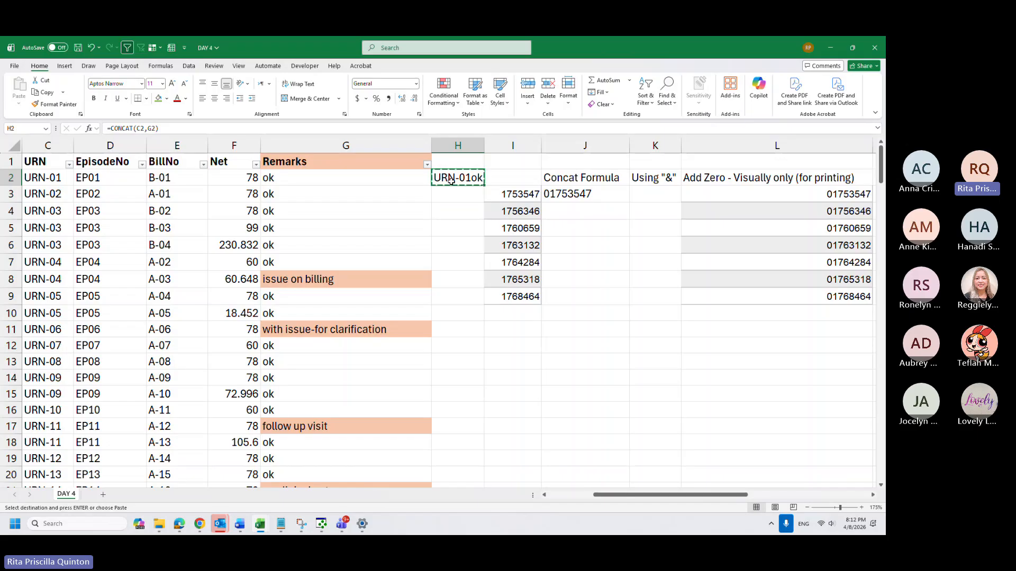
drag(451, 181, 460, 378)
key(Return)
drag(484, 147, 569, 148)
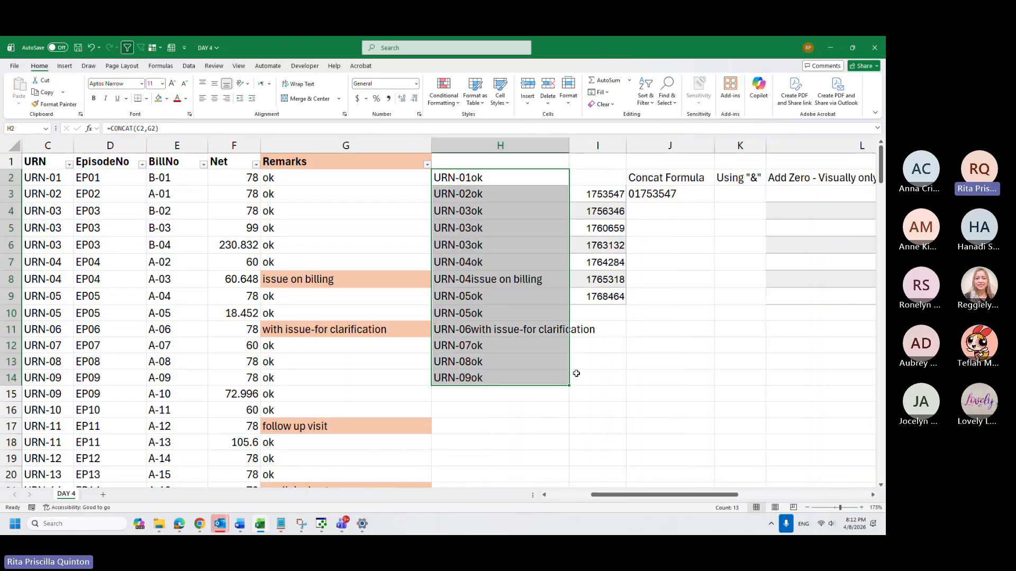
Insert a space between the URN and the remark in H2 with =CONCAT(C2," ",G2)
click(484, 285)
double_click(470, 178)
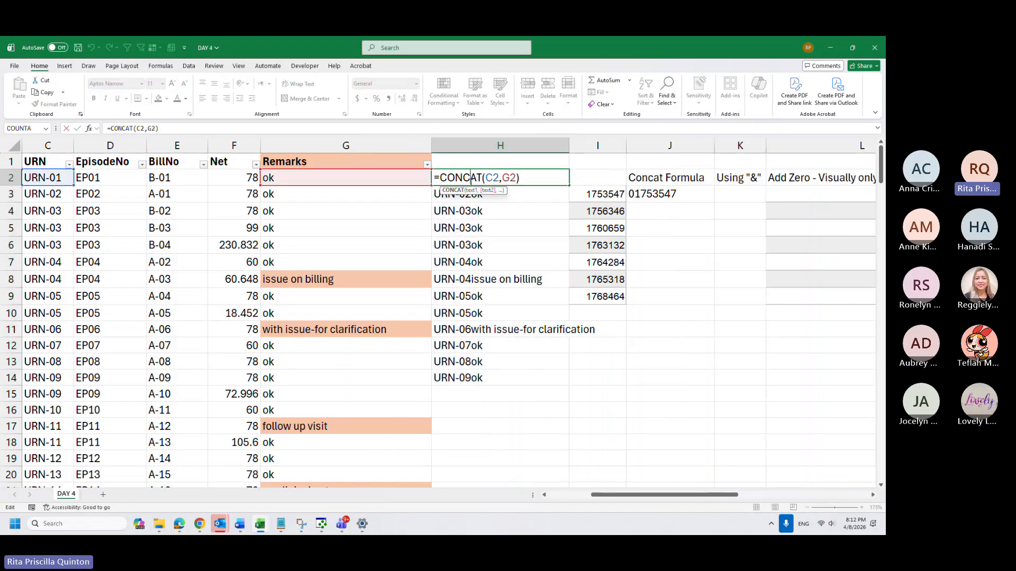
click(501, 178)
text(" )
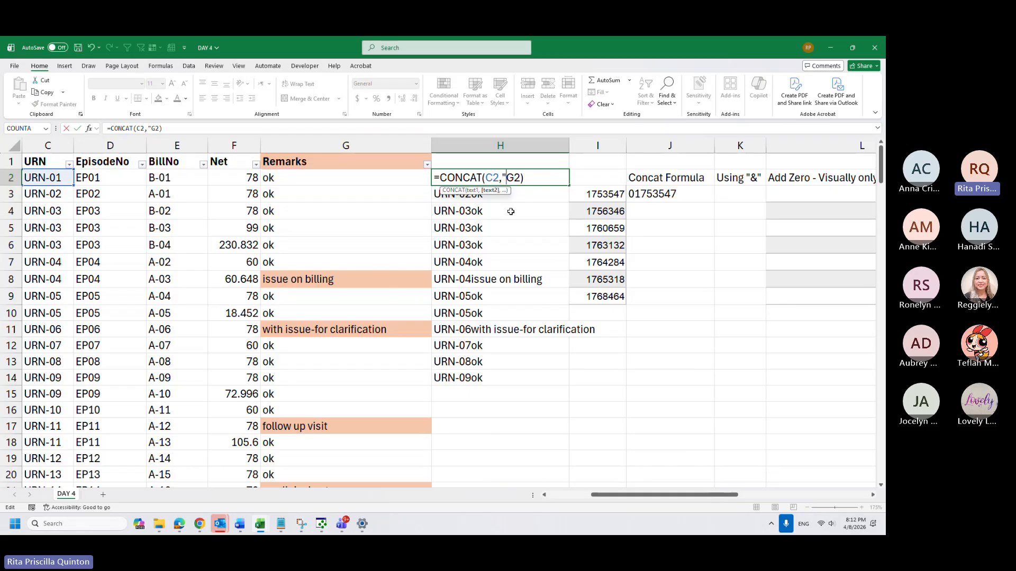
text(",)
key(Return)
key(Up)
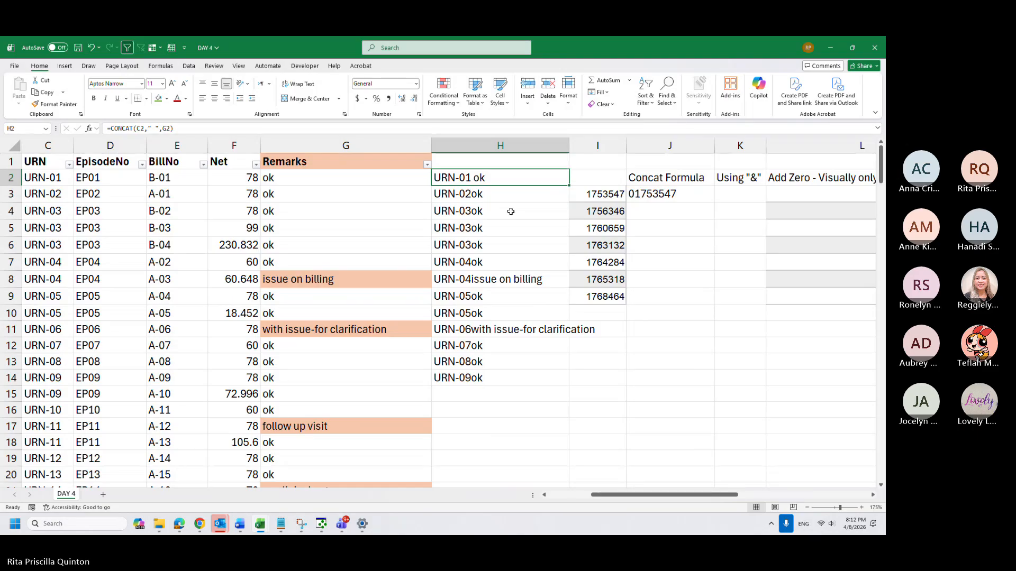
Copy the formula with the space separator from H2 down through H14
key(ctrl+c)
key(ctrl+shift+Down)
key(Return)
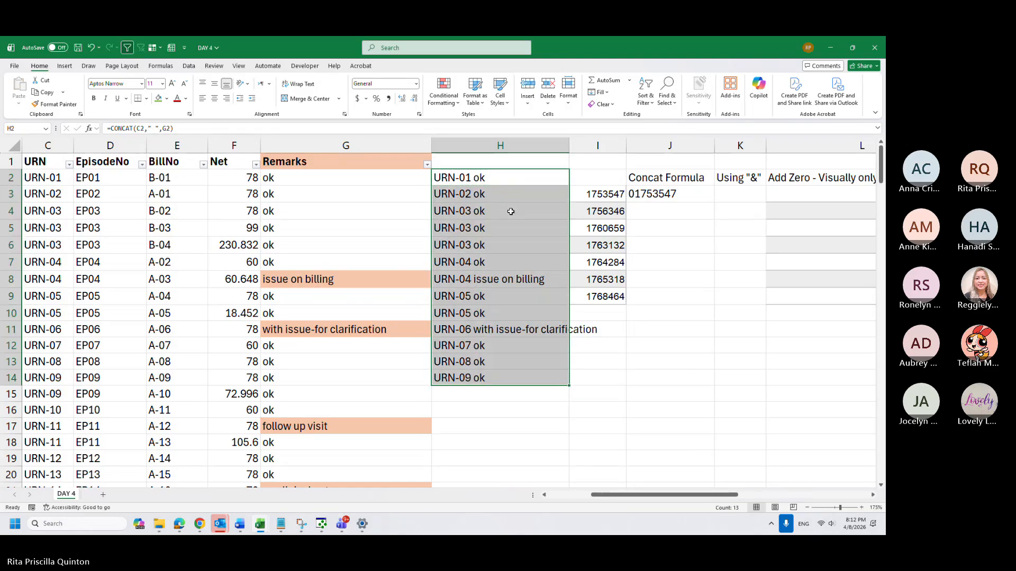
Add a hyphen after the space in H2's separator so the formula reads =CONCAT(C2," -",G2)
key(ctrl+shift+Up)
key(F2)
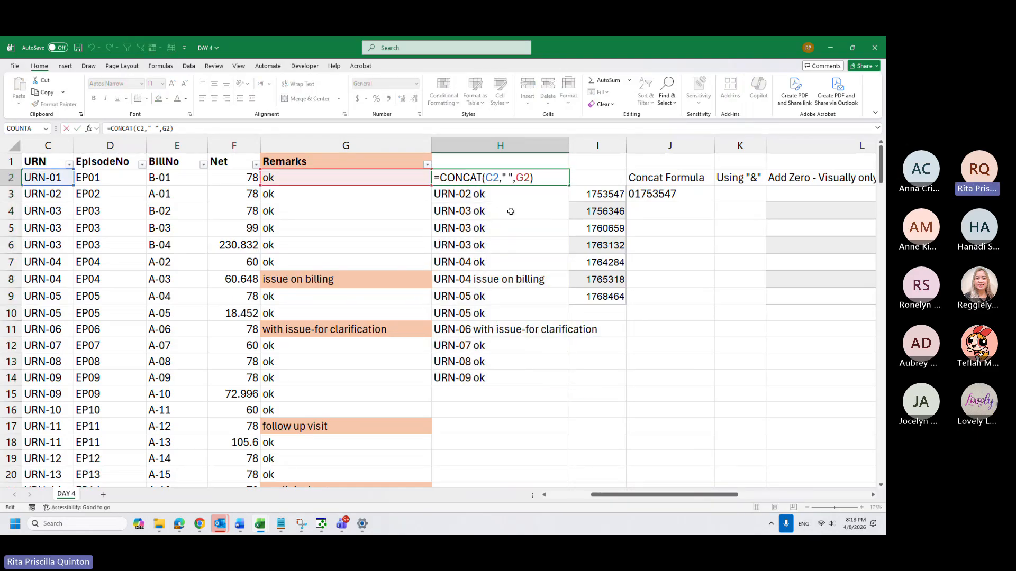
key(Left)
key(Left)
key(Left)
key(Left)
key(Left)
text(-)
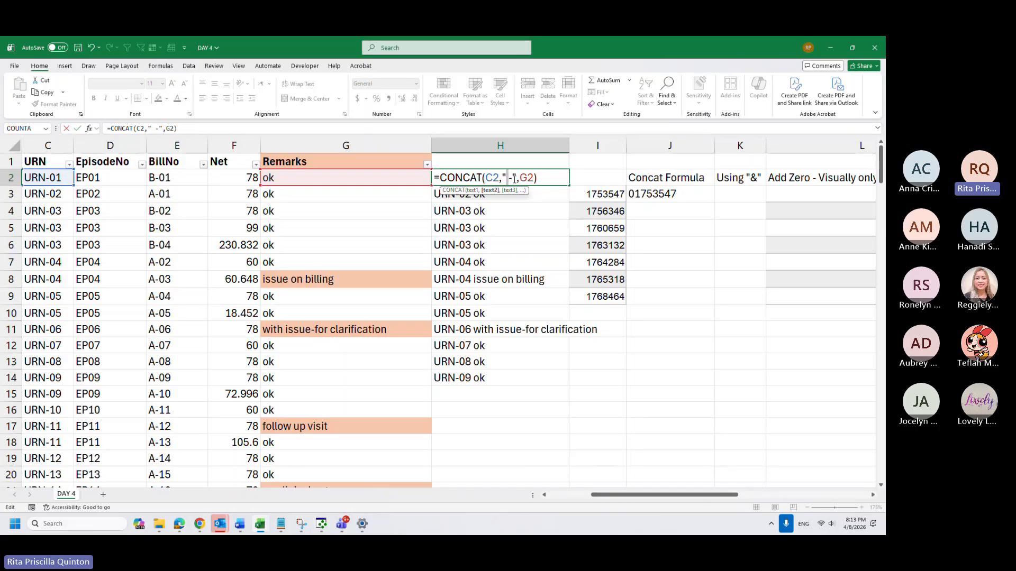
drag(507, 180, 510, 179)
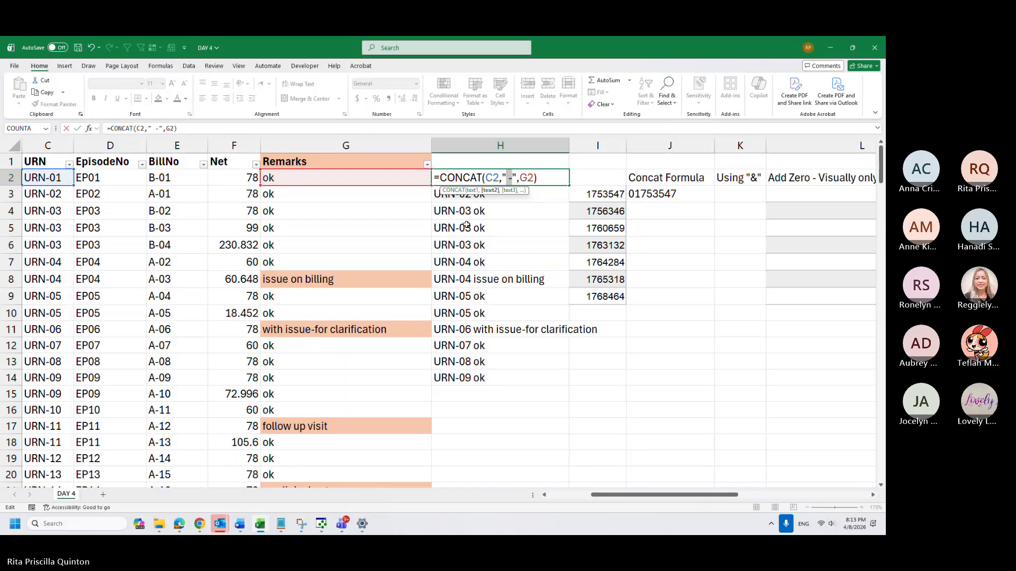
click(521, 177)
click(521, 178)
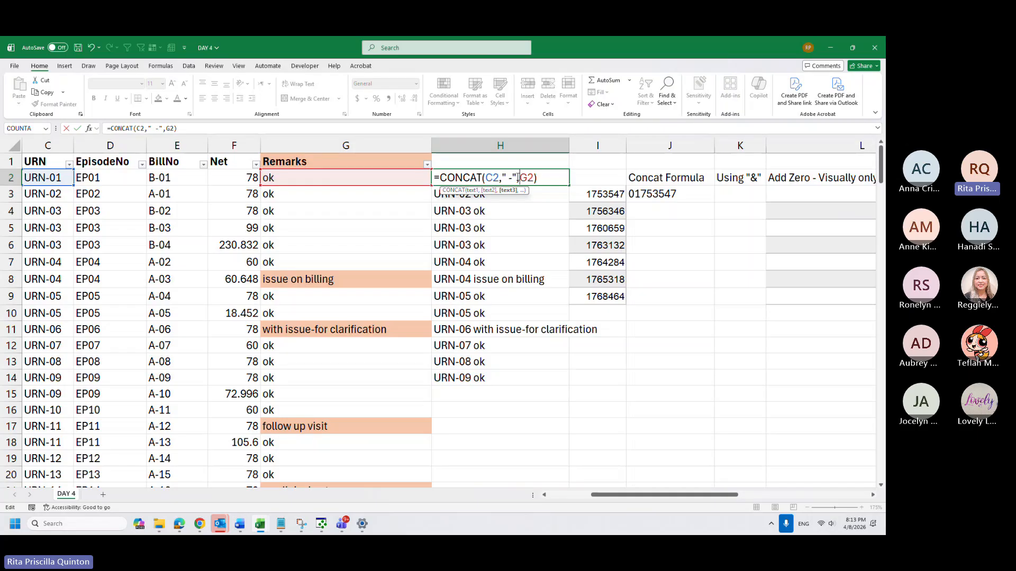
Try to enter H2's formula without quotation marks around the separator, as =CONCAT(C2, -,G2)
click(517, 177)
key(BackSpace)
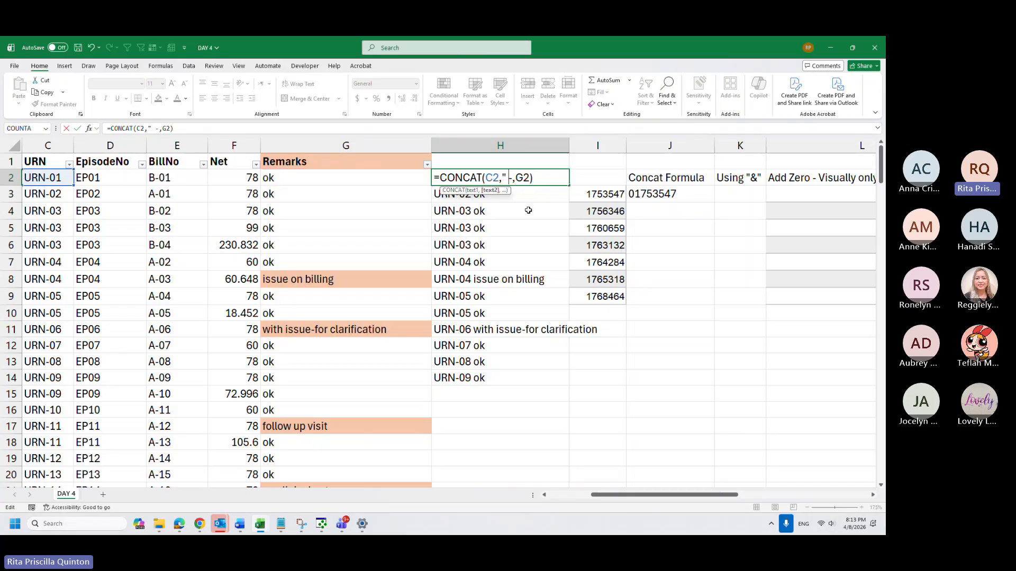
key(BackSpace)
key(Return)
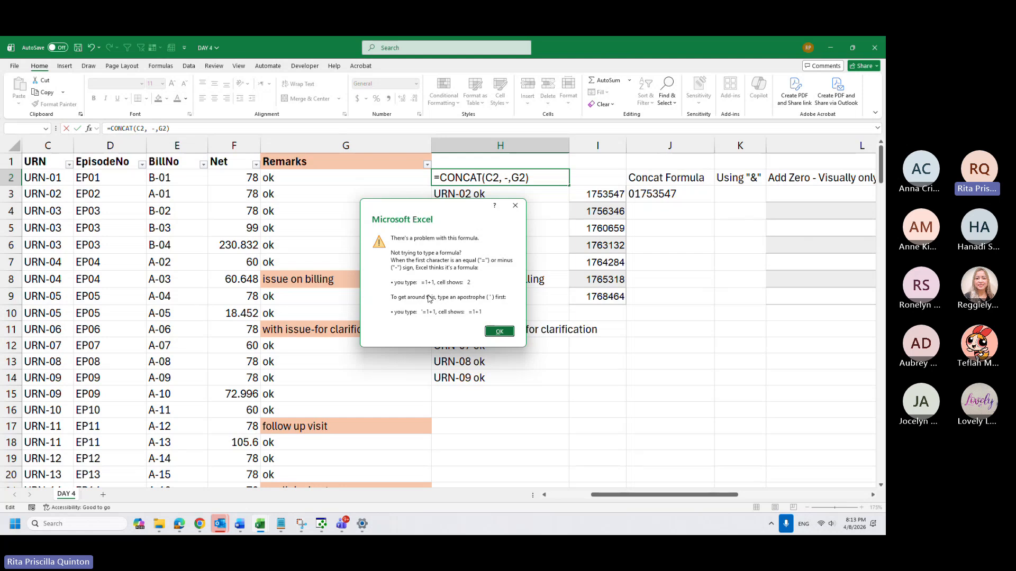
drag(432, 209, 418, 265)
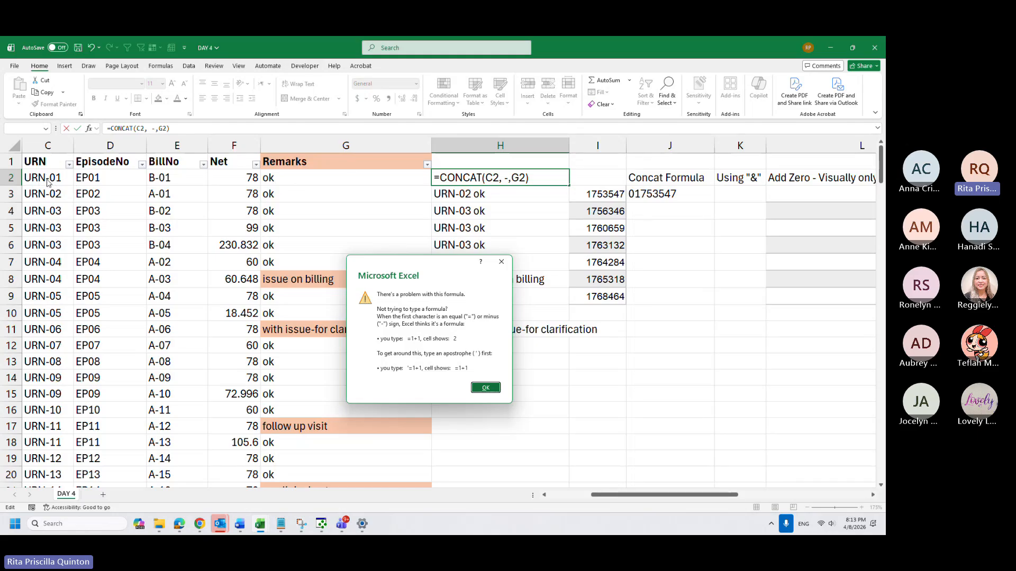
click(485, 389)
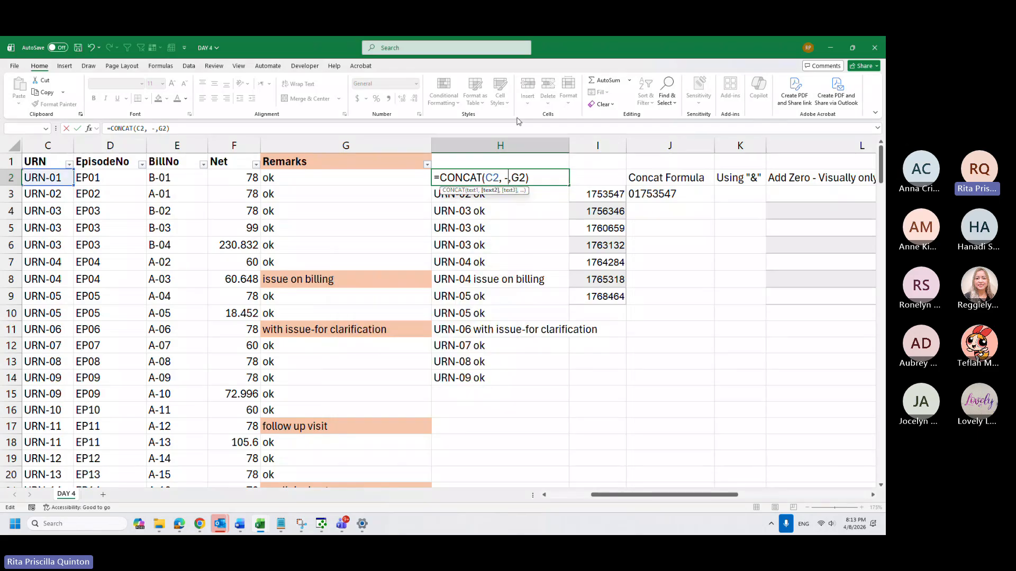
Restore the quotation marks around H2's separator so the formula reads =CONCAT(C2," -",G2)
text(")
key(Left)
key(Left)
key(Left)
text(")
key(Return)
Copy the formula with the space-hyphen separator from H2 down through H14
click(515, 179)
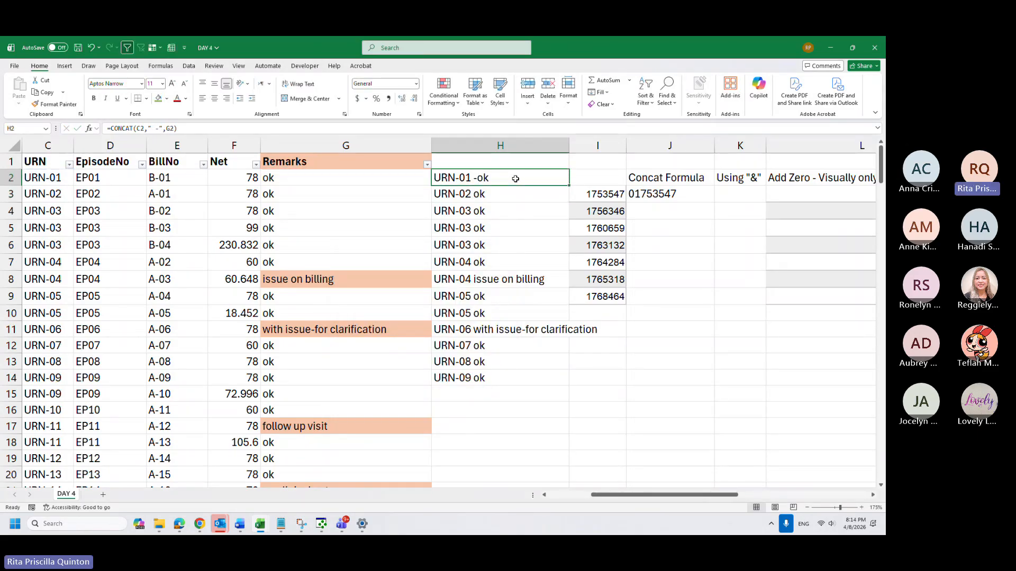
key(ctrl+c)
key(ctrl+shift+Down)
key(ctrl+v)
key(Escape)
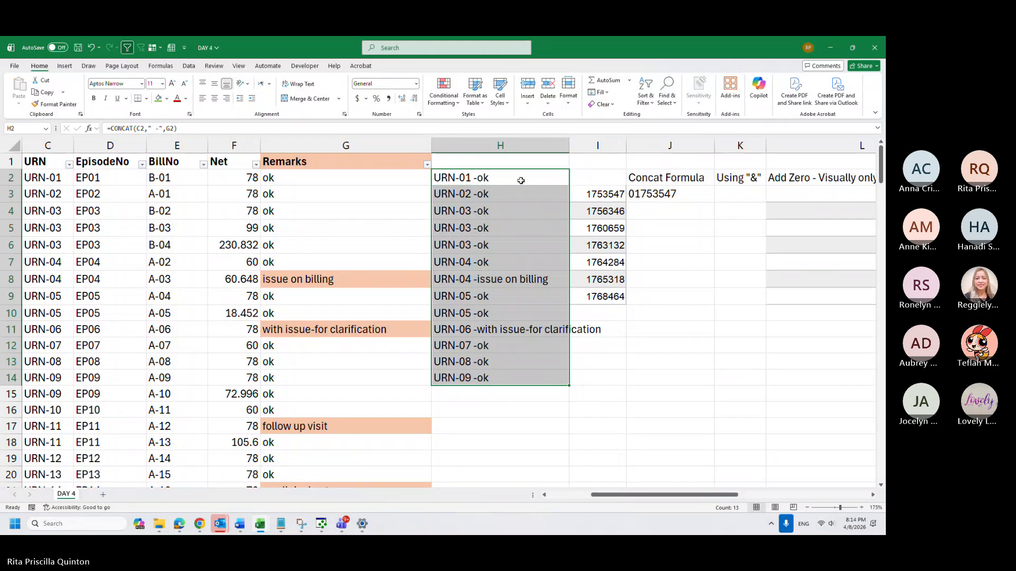
Fill the leading-zero CONCAT formula from J3 down through J9
scroll(545, 194, right, 2)
click(545, 194)
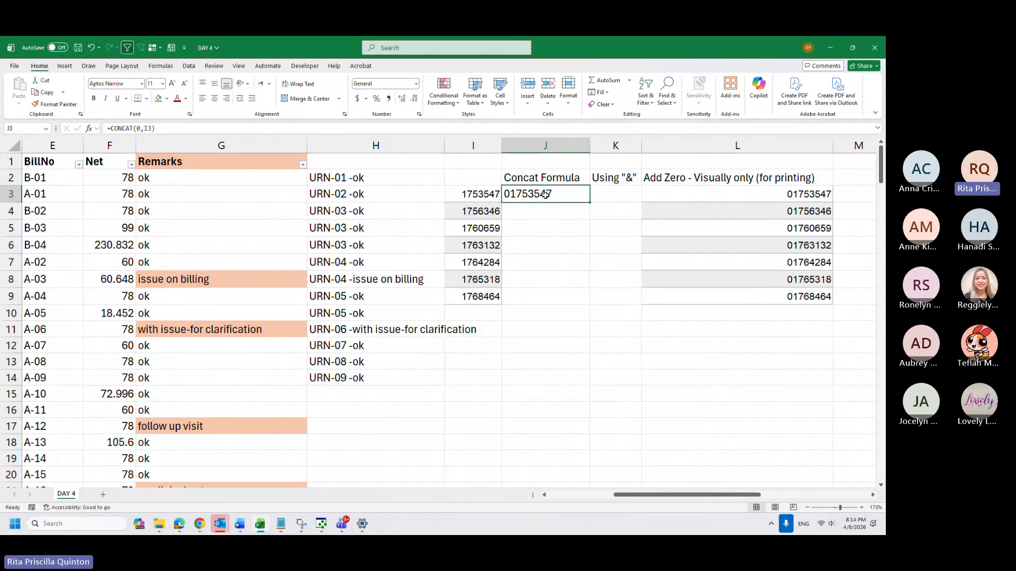
drag(587, 206, 582, 302)
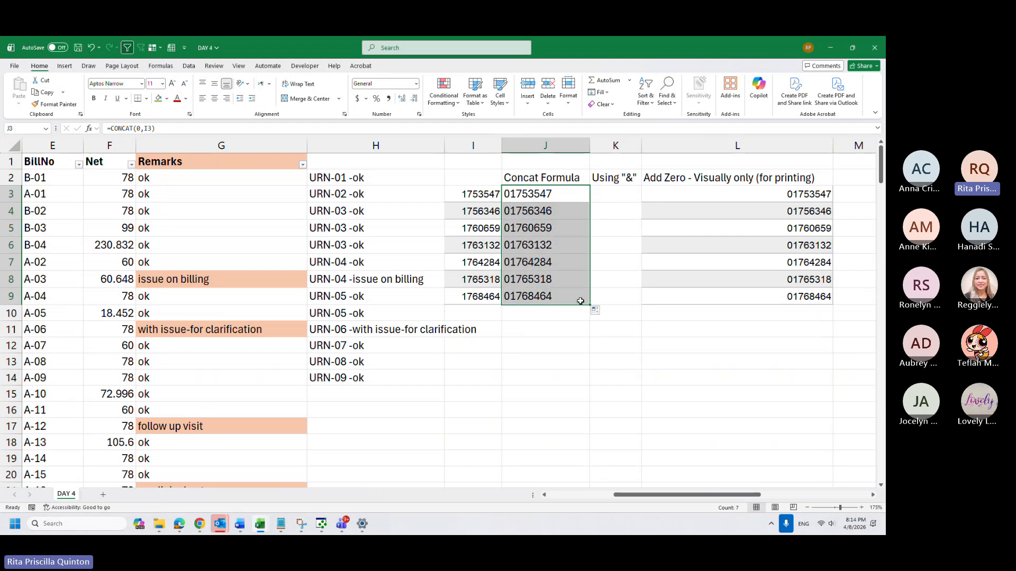
click(569, 358)
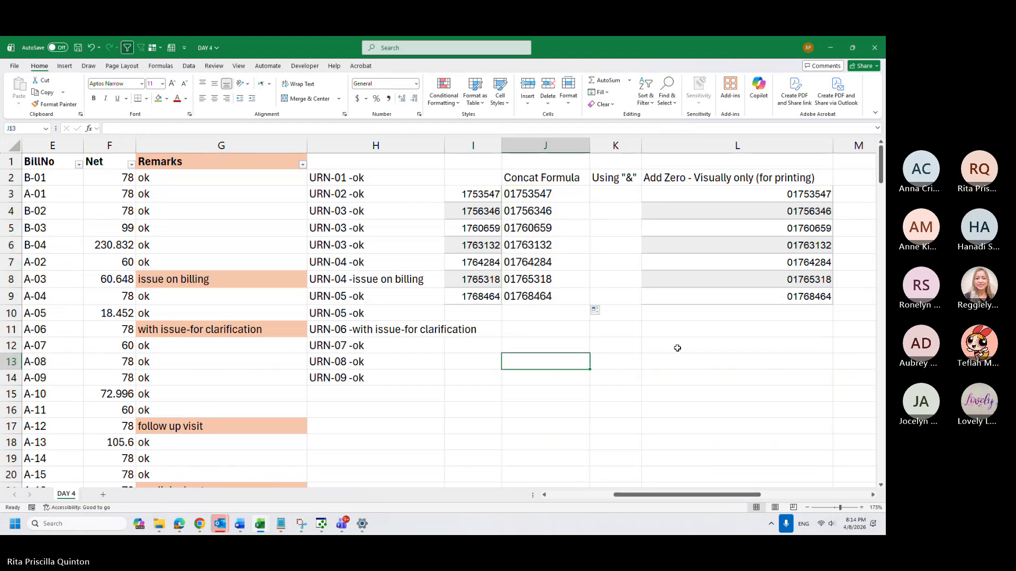
Add a leading zero to the number in I3 with the formula ="0"&I3 in K3
scroll(675, 347, right, 3)
click(330, 194)
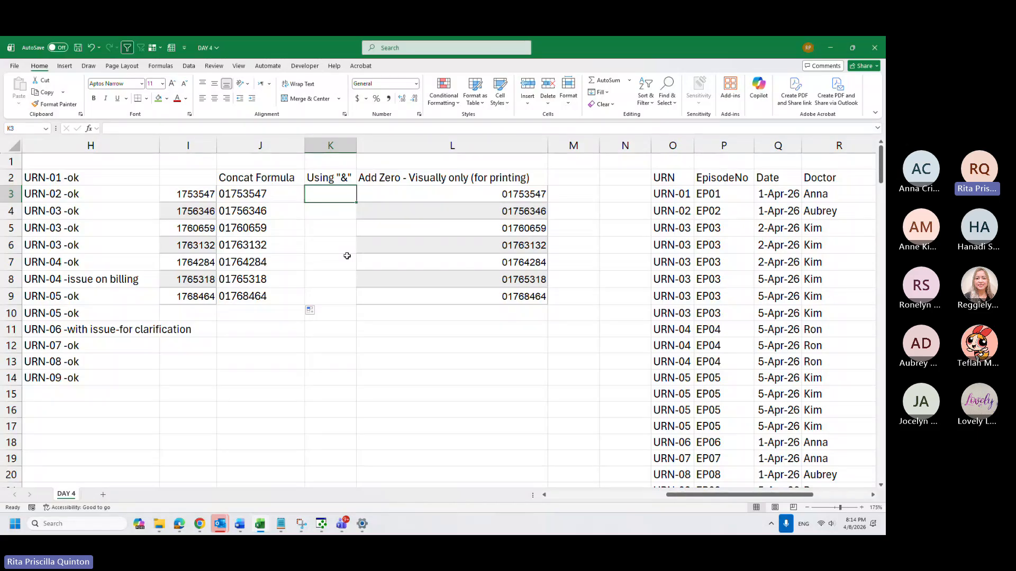
key(Up)
key(Down)
text(=)
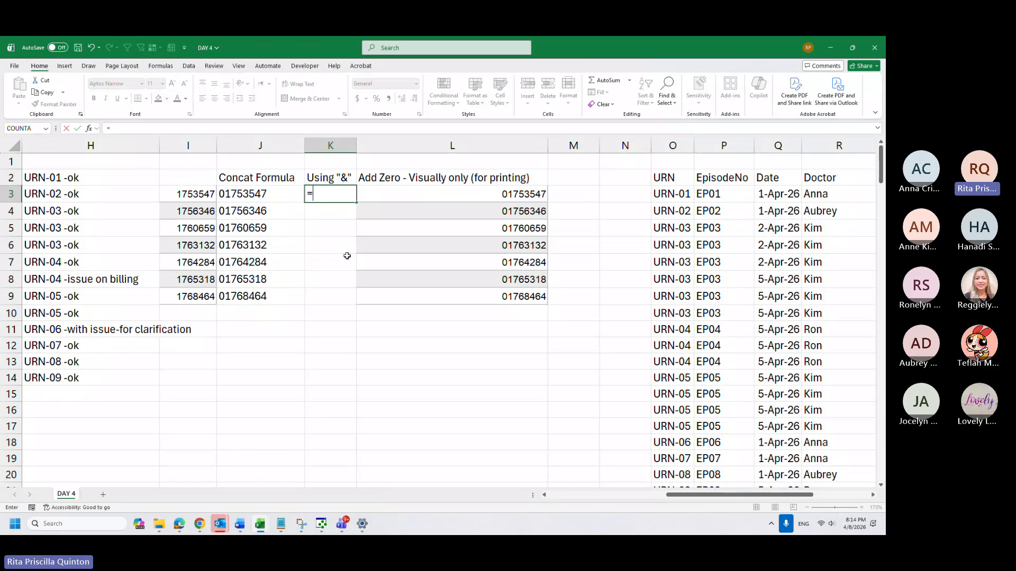
text("0"&)
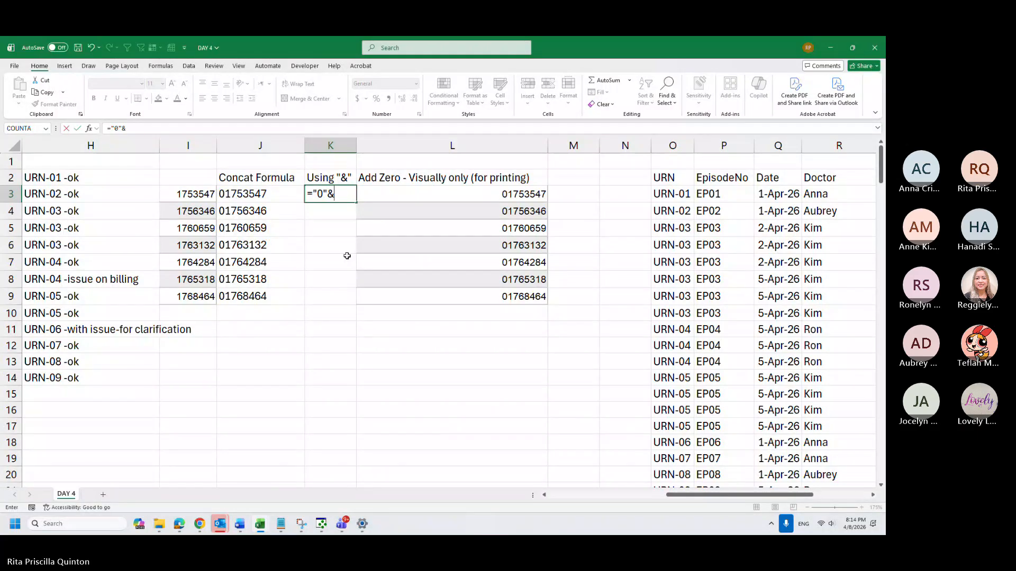
key(Left)
key(Left)
key(Return)
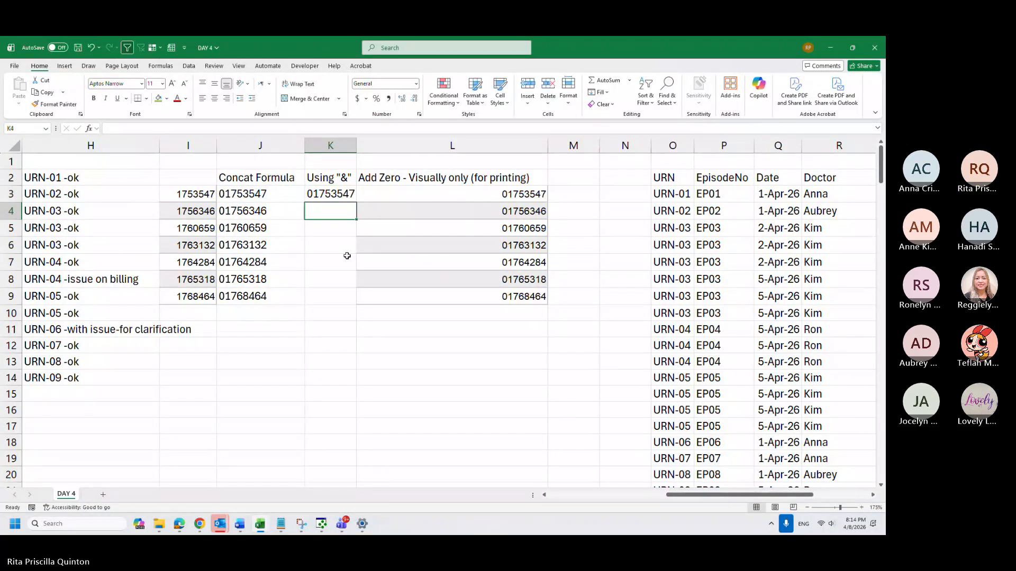
key(Up)
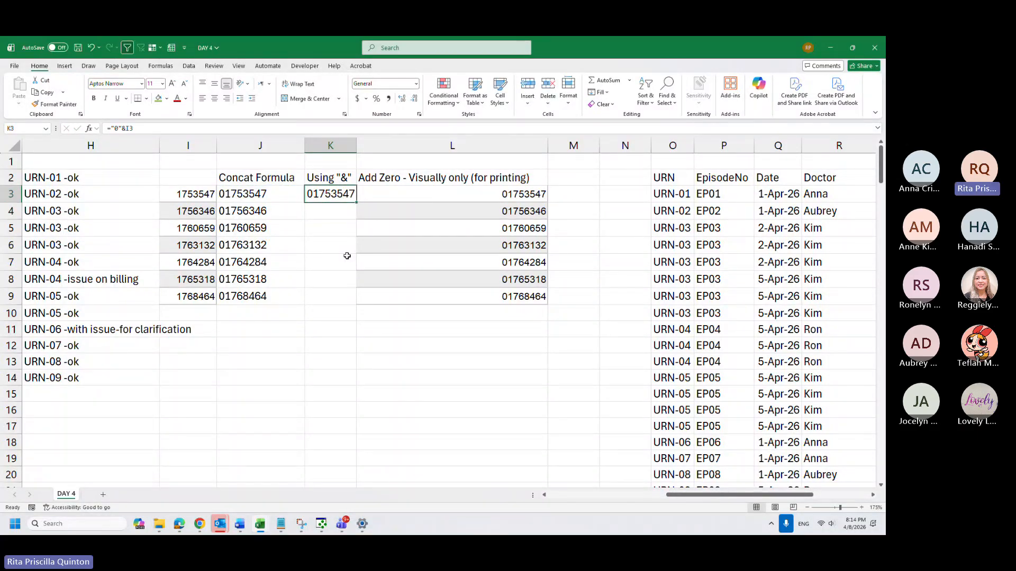
key(Left)
key(Left)
key(Left)
key(Left)
key(Left)
key(Left)
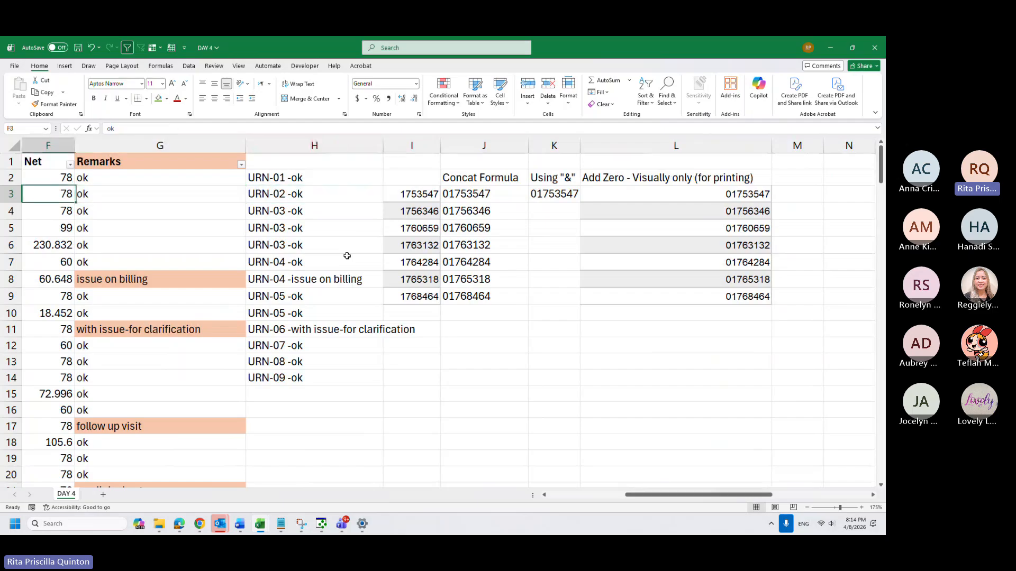
key(Right)
key(Right)
key(Right)
key(Up)
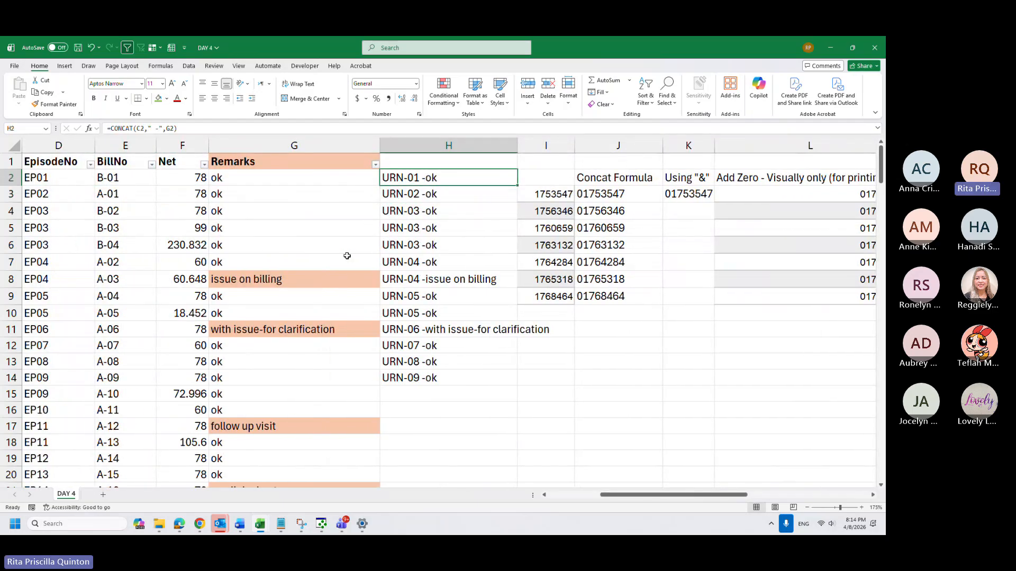
text(=)
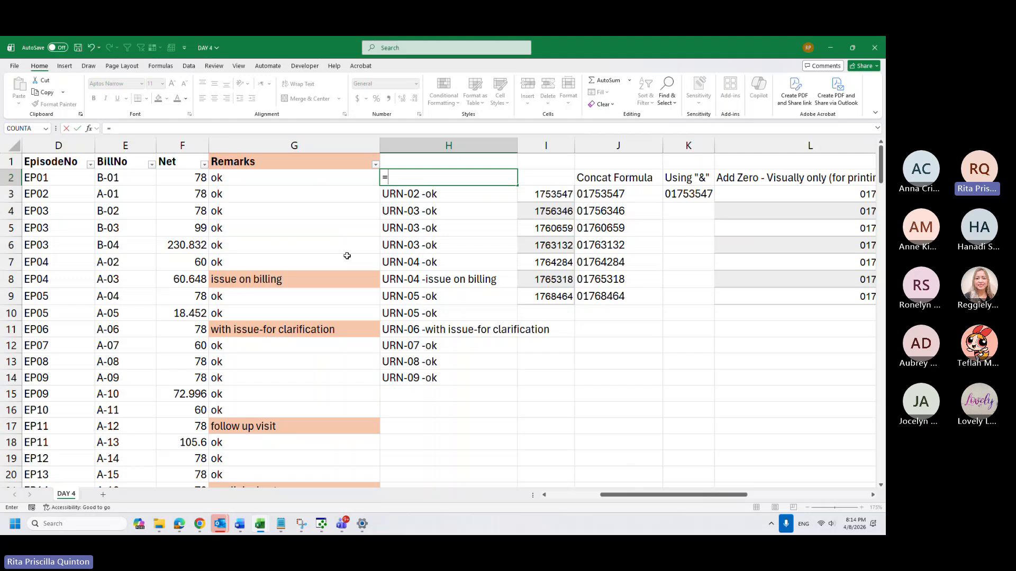
key(Escape)
text(&)
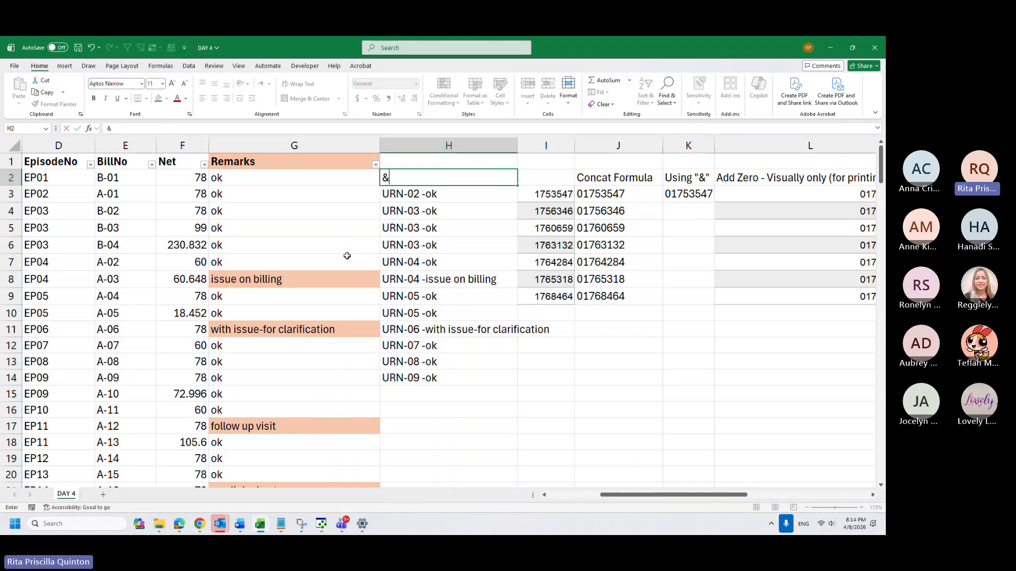
key(Escape)
text(&)
key(F2)
key(F2)
click(72, 180)
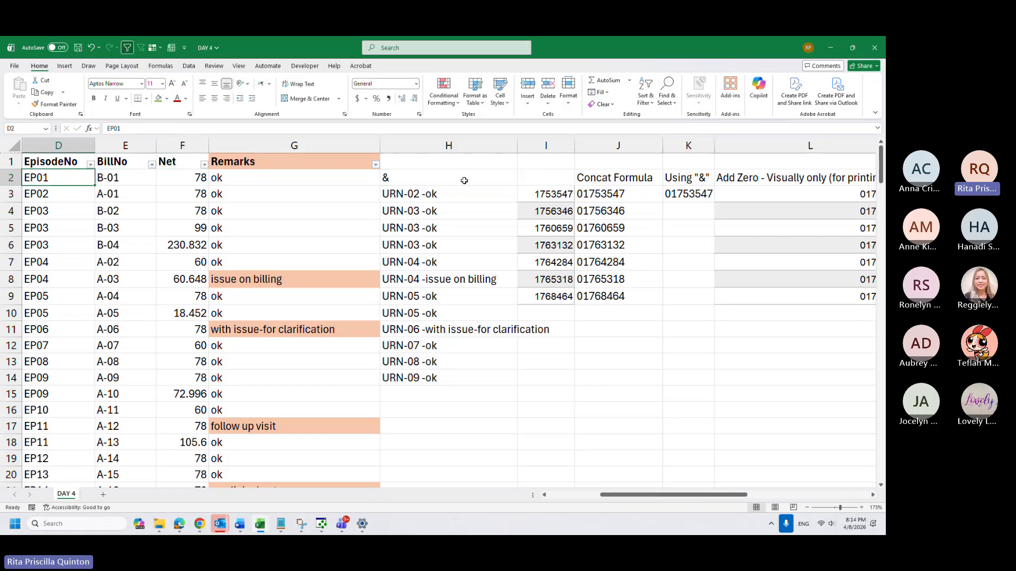
Replace H2's contents with =D2&G2 to join the episode number and the remark
click(403, 182)
double_click(416, 179)
drag(415, 181, 376, 174)
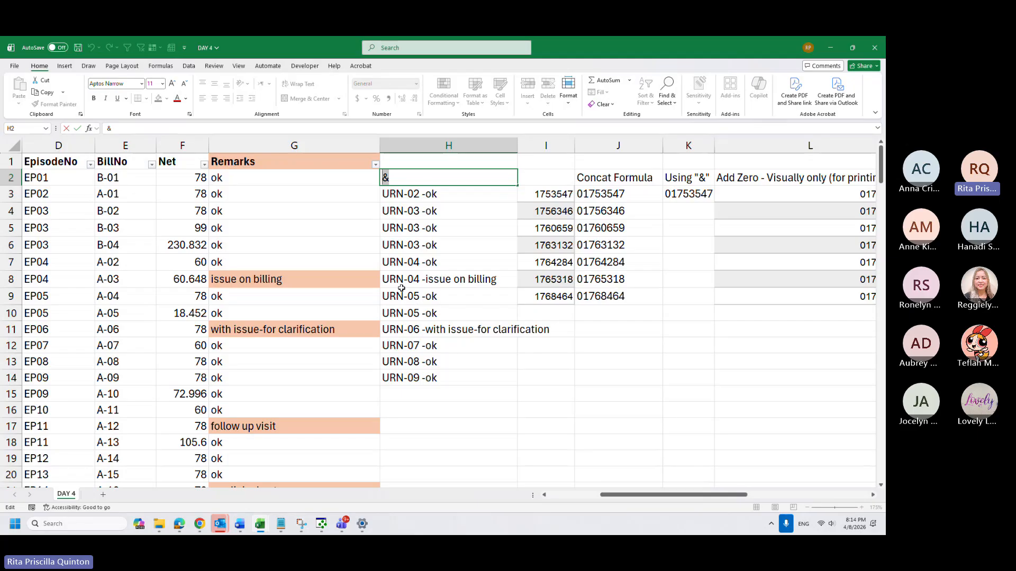
text(=)
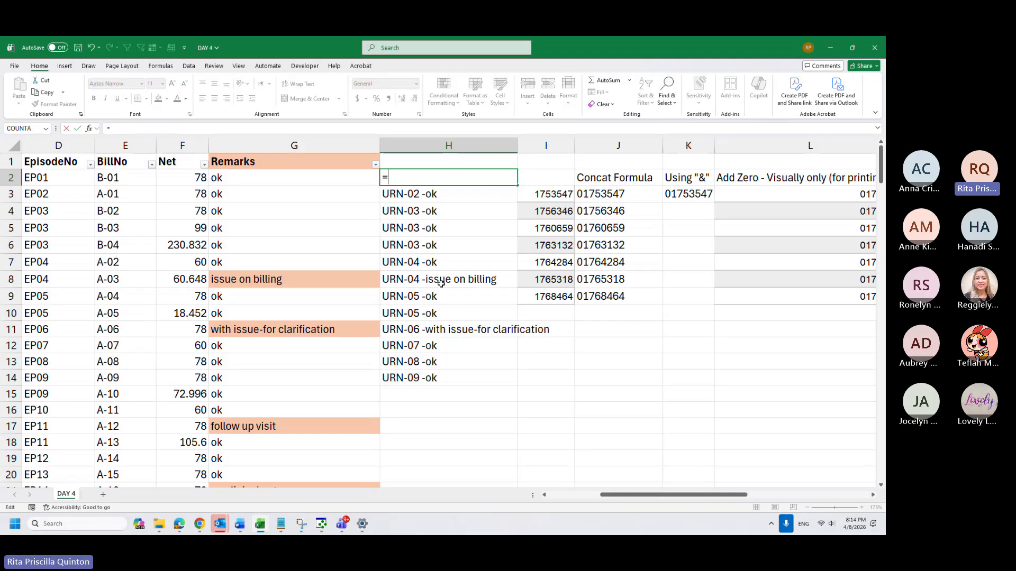
click(77, 179)
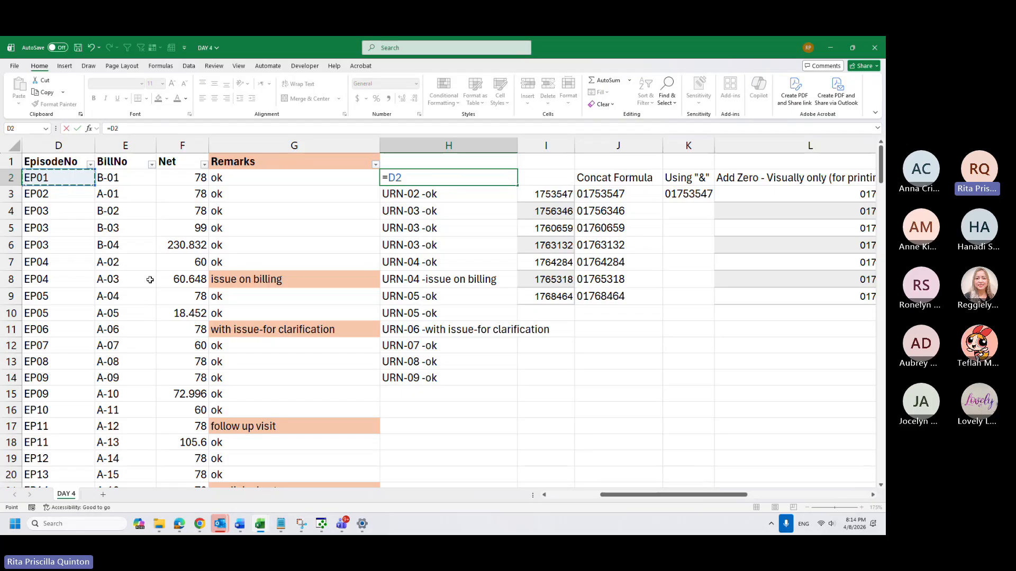
text(&)
click(258, 182)
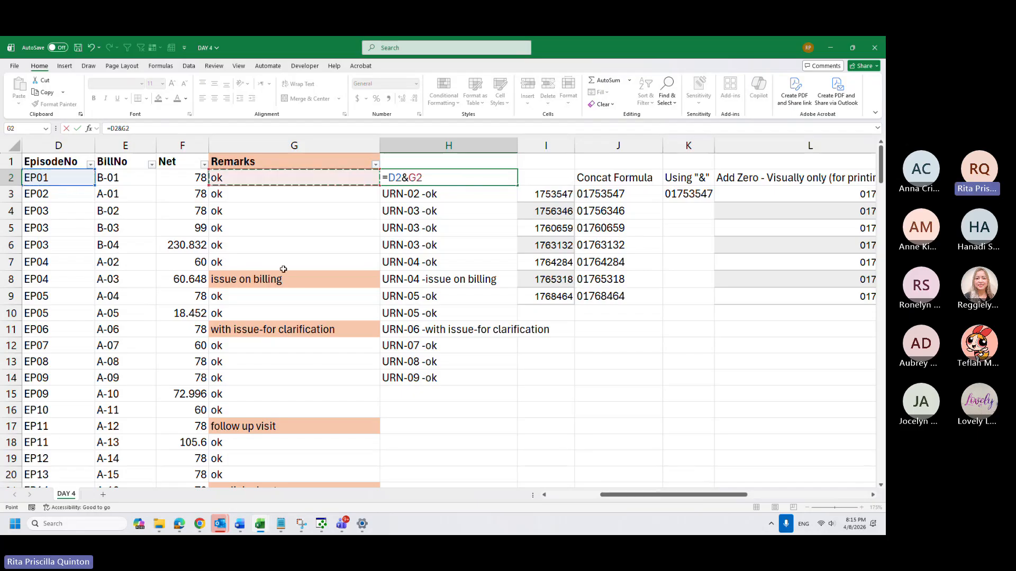
key(Return)
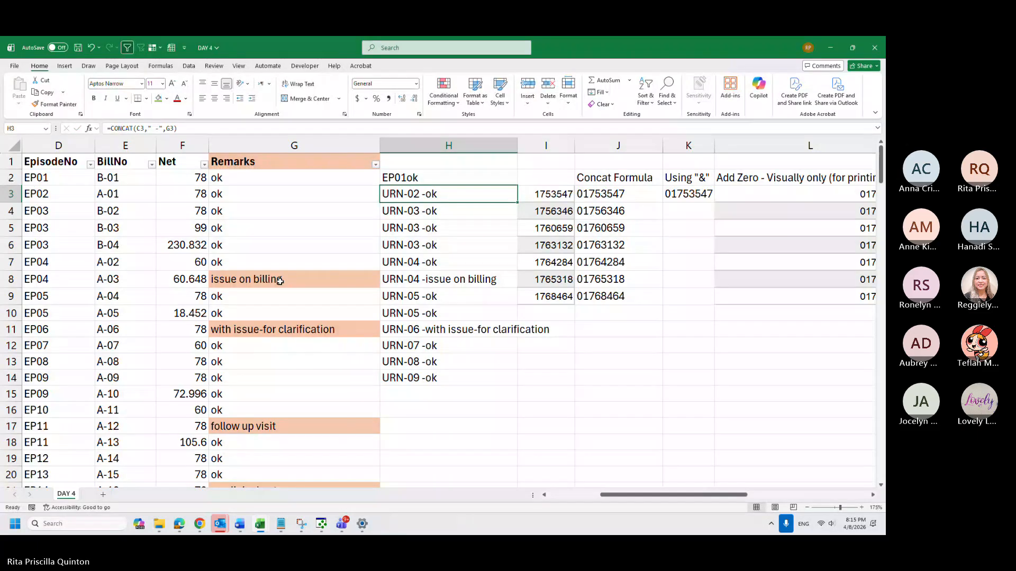
Join the episode number and remark in H3 with a space-hyphen separator using =D3&" -"&G3
key(Down)
key(Up)
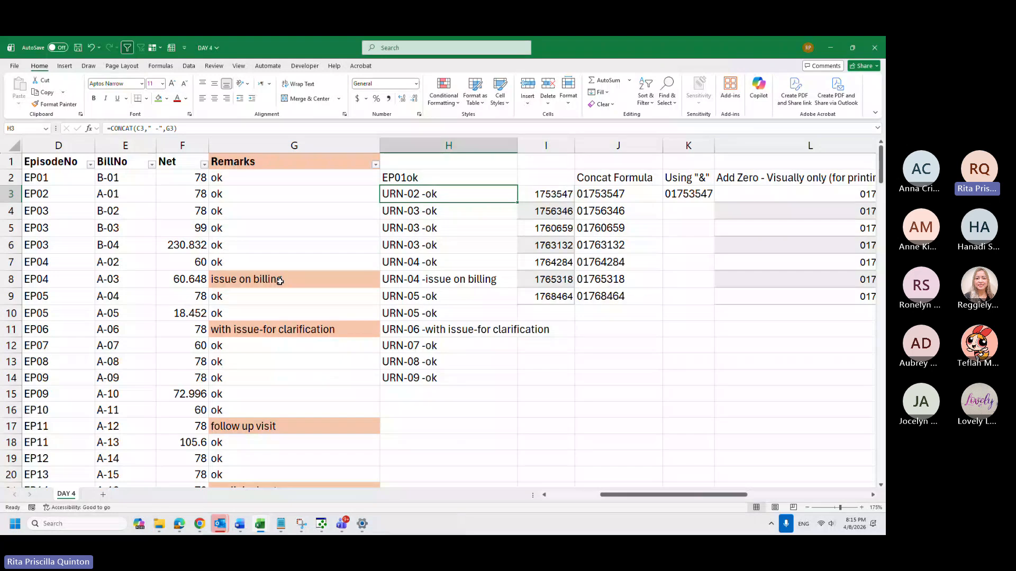
text(=)
key(Left)
key(Left)
key(Left)
key(Left)
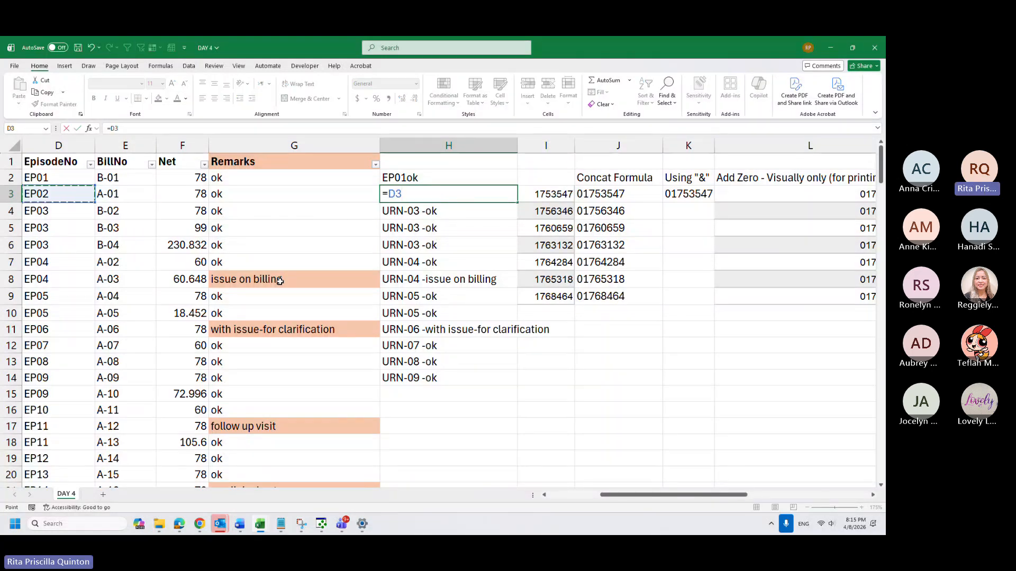
text(&" -"&)
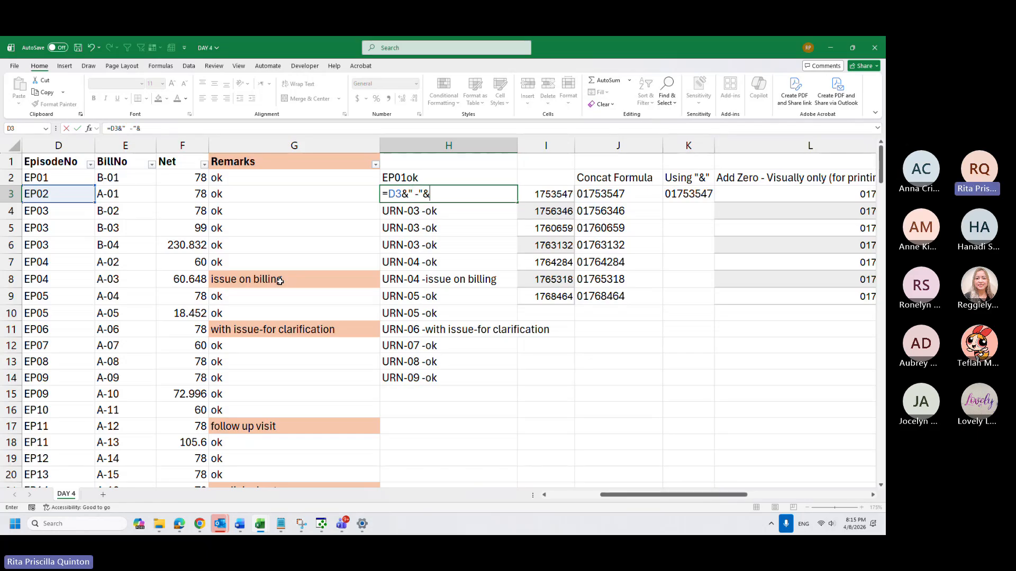
click(269, 194)
key(Return)
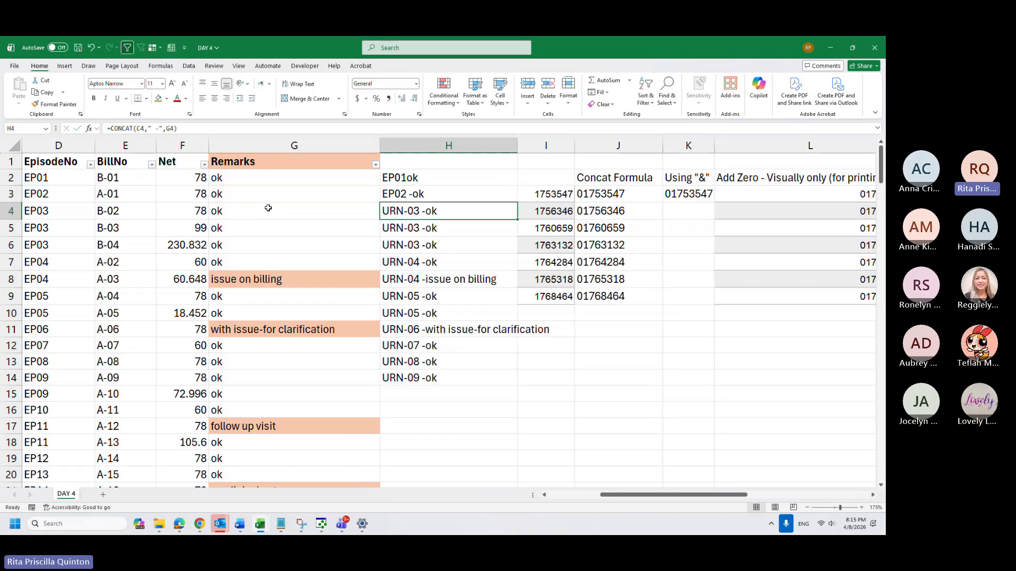
Fill the ampersand formula with the separator from H3 down through H14
key(Up)
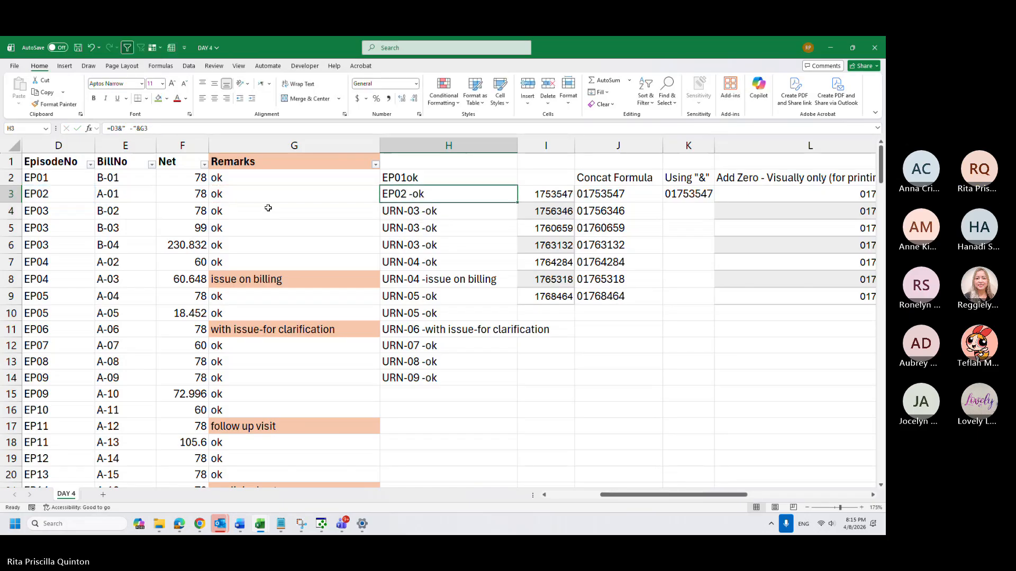
key(shift+Down)
key(ctrl+shift+Down)
key(ctrl+d)
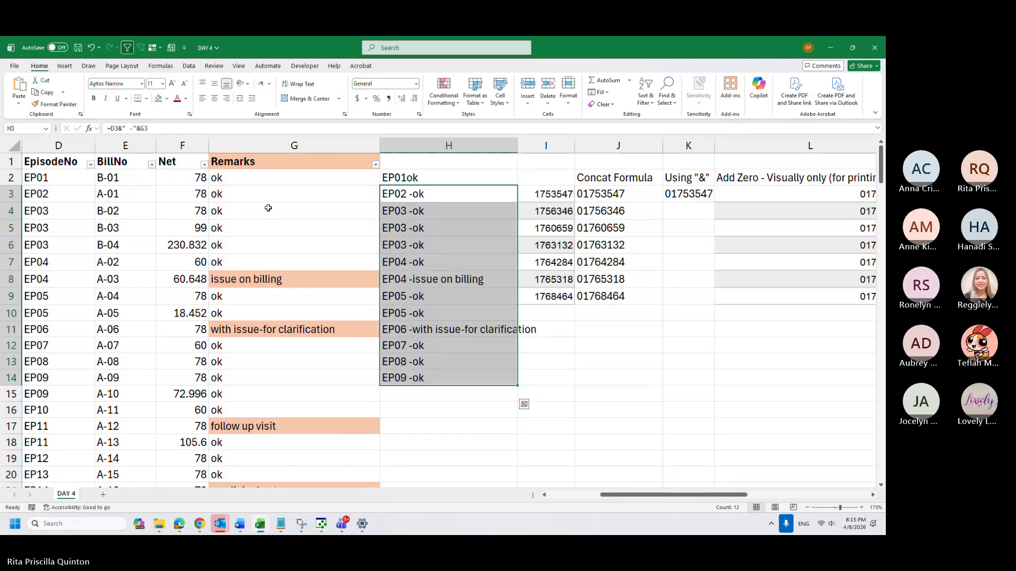
key(Up)
key(Down)
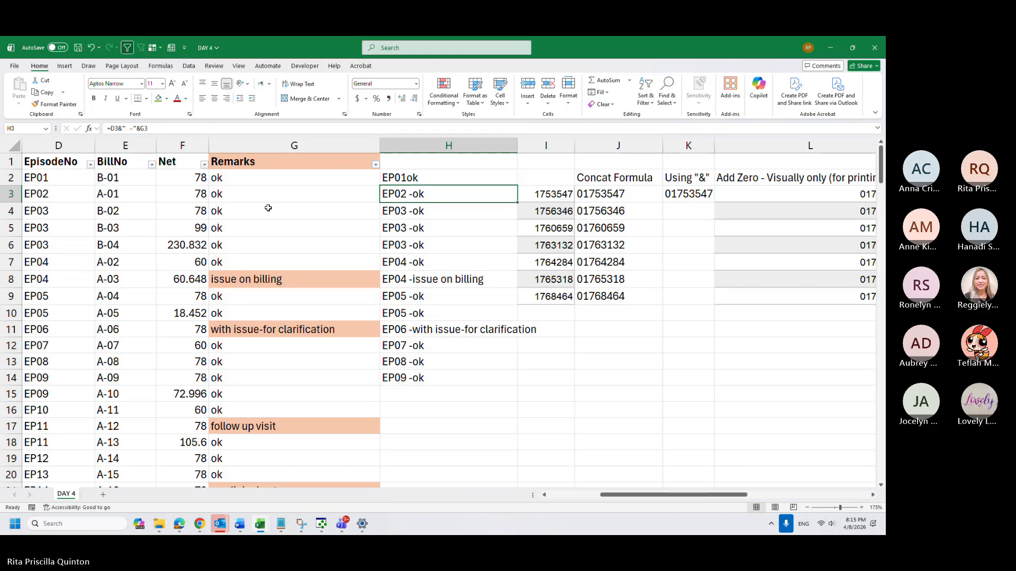
key(ctrl+shift+Down)
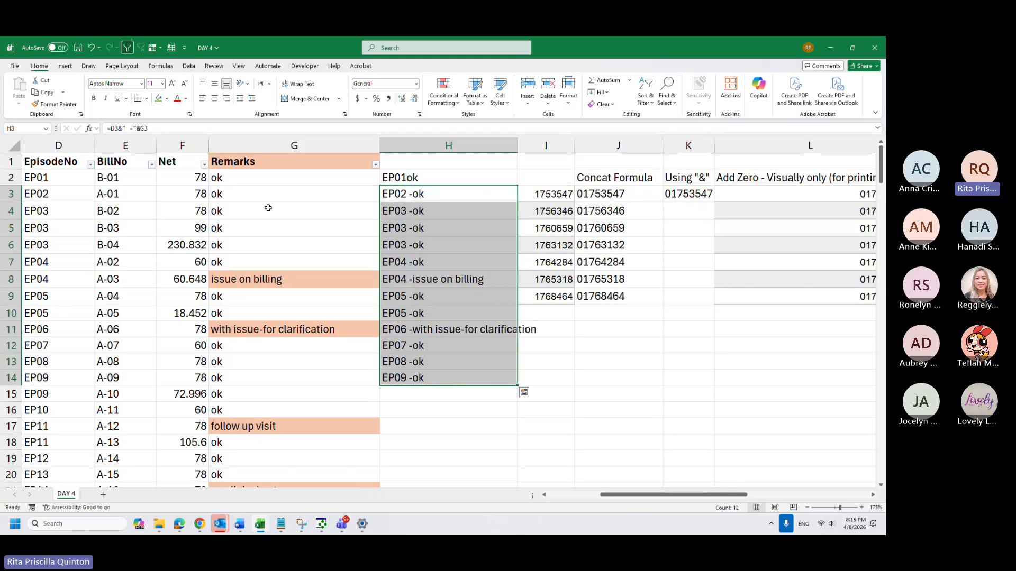
Copy the leading-zero ampersand formula from K3 into K4 through K9
click(614, 194)
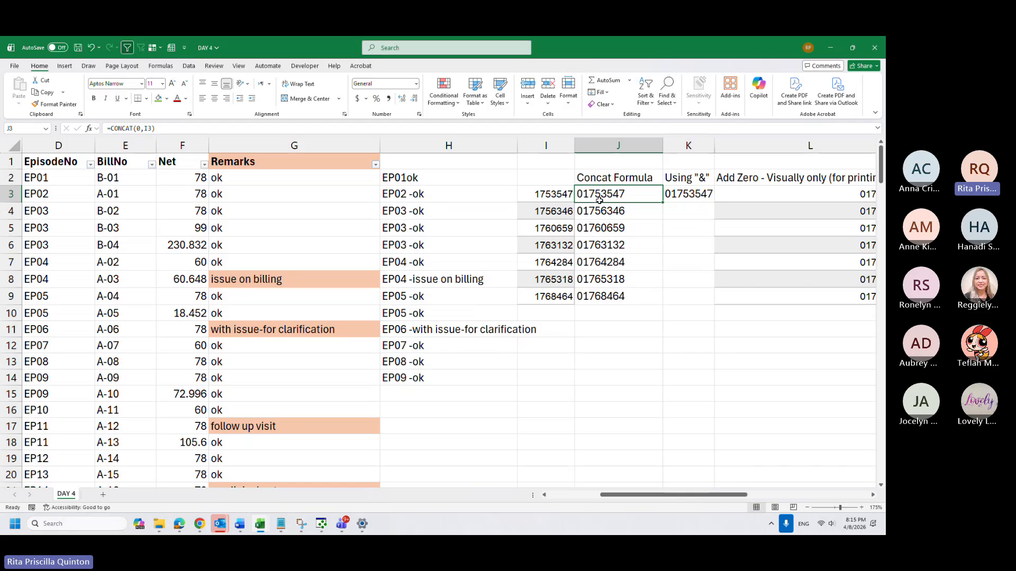
click(696, 189)
key(ctrl+c)
drag(687, 210, 688, 296)
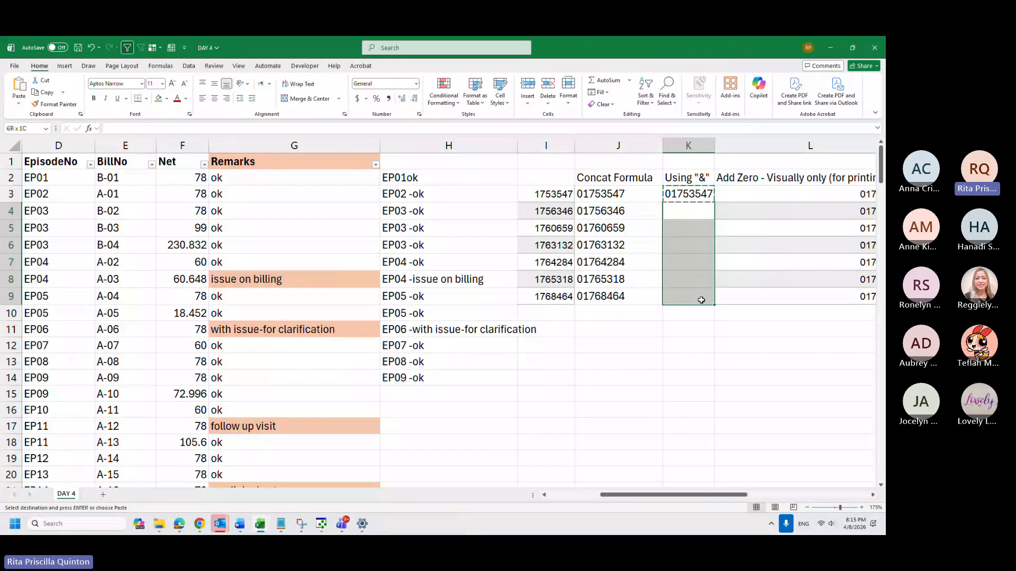
key(ctrl+v)
click(661, 362)
click(612, 193)
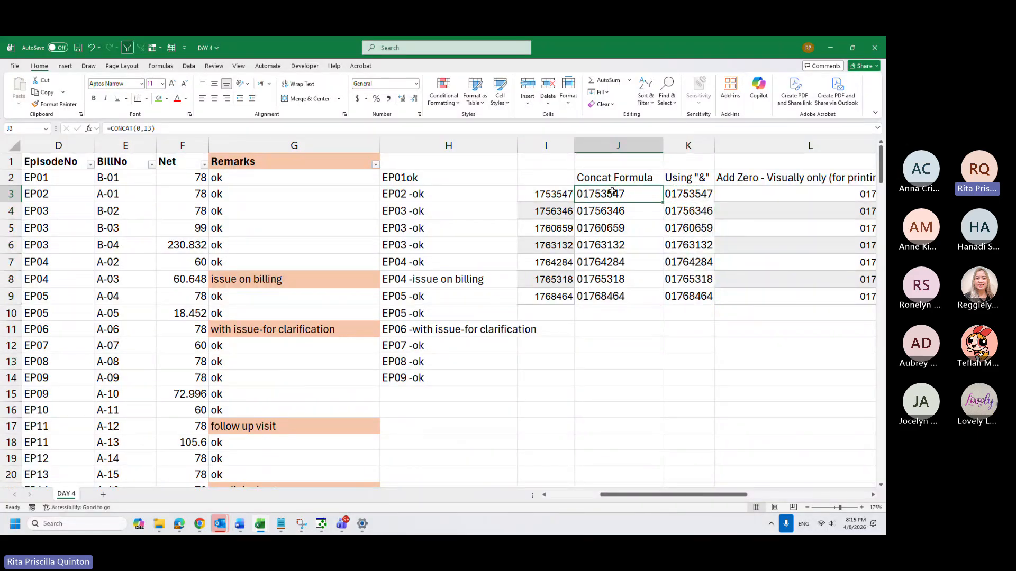
Compare the CONCAT formula in J3 with the ampersand formula in H3
drag(545, 394, 847, 362)
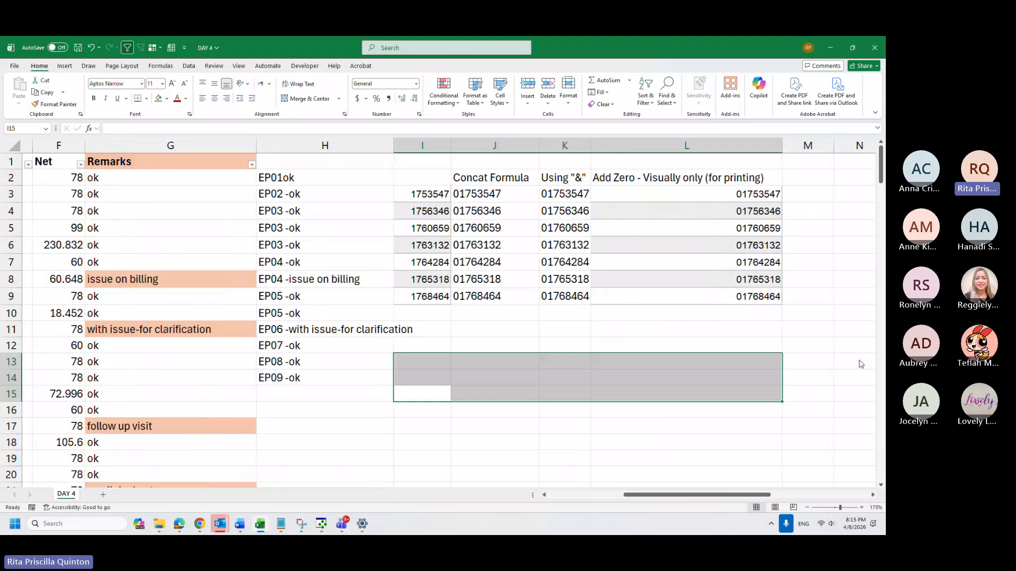
click(492, 195)
click(152, 129)
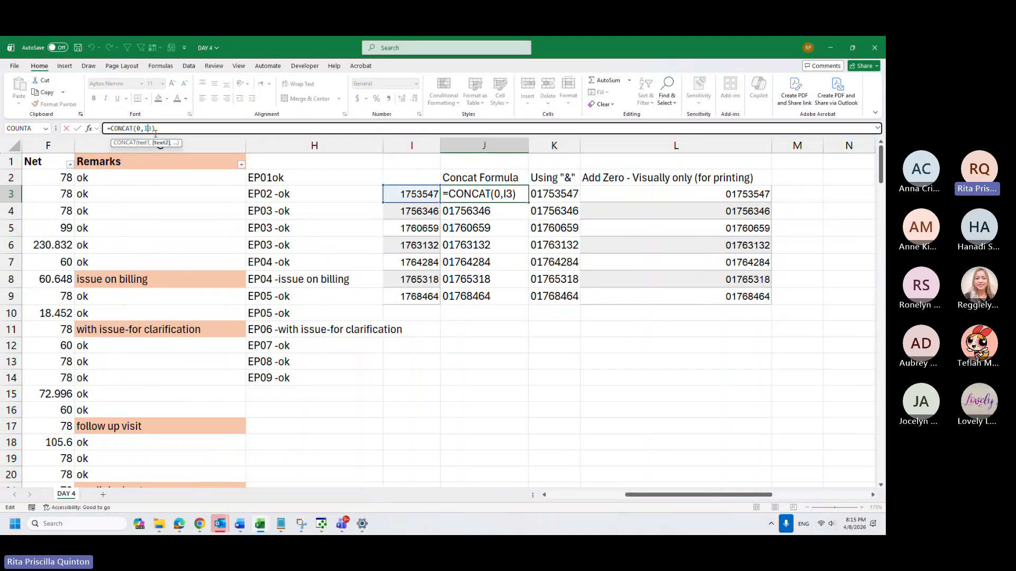
key(Escape)
click(272, 195)
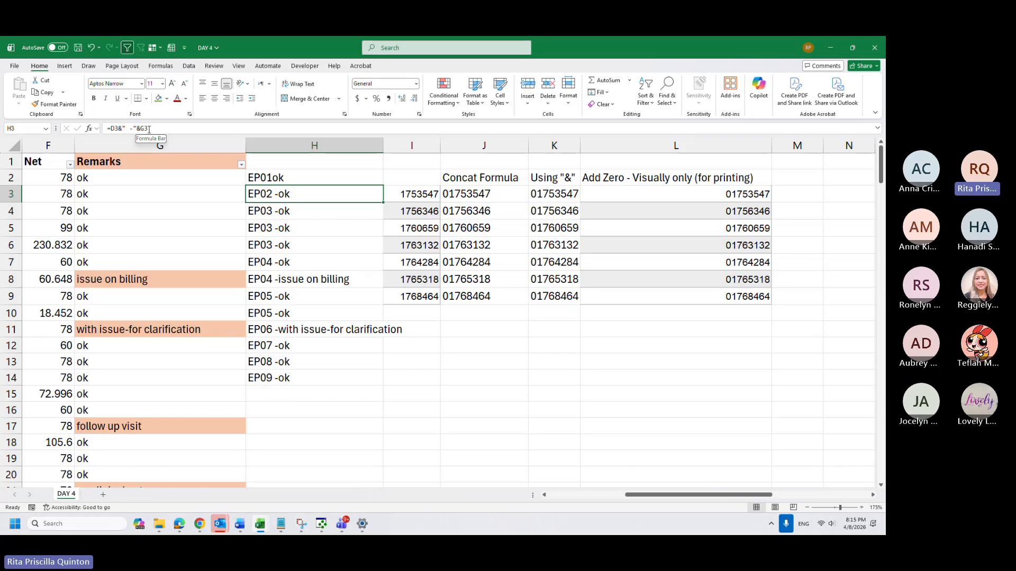
Try extending J3's formula to =CONCAT(0,I3,H3,H6,H9,H13), and undo the change
click(456, 194)
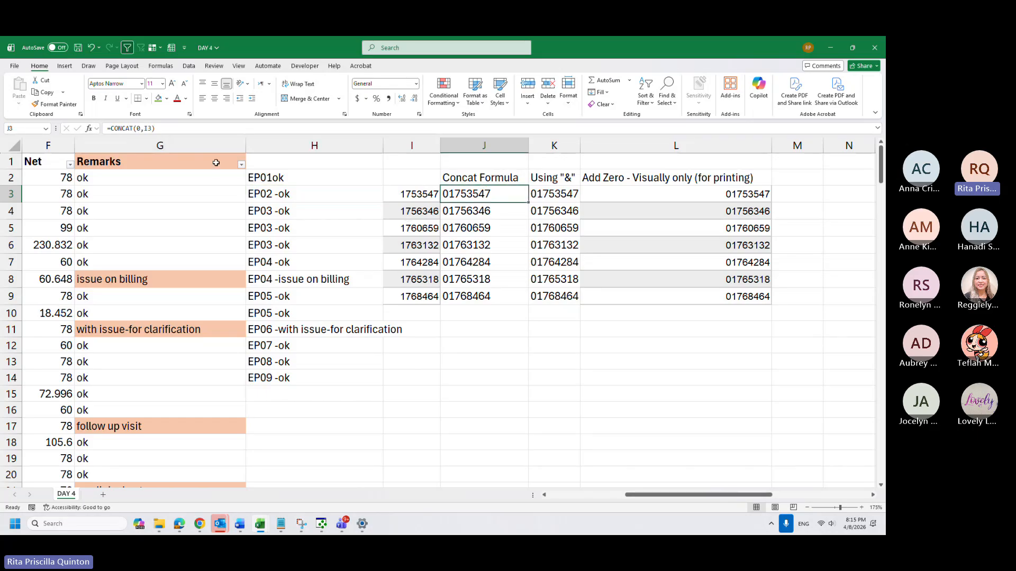
key(F2)
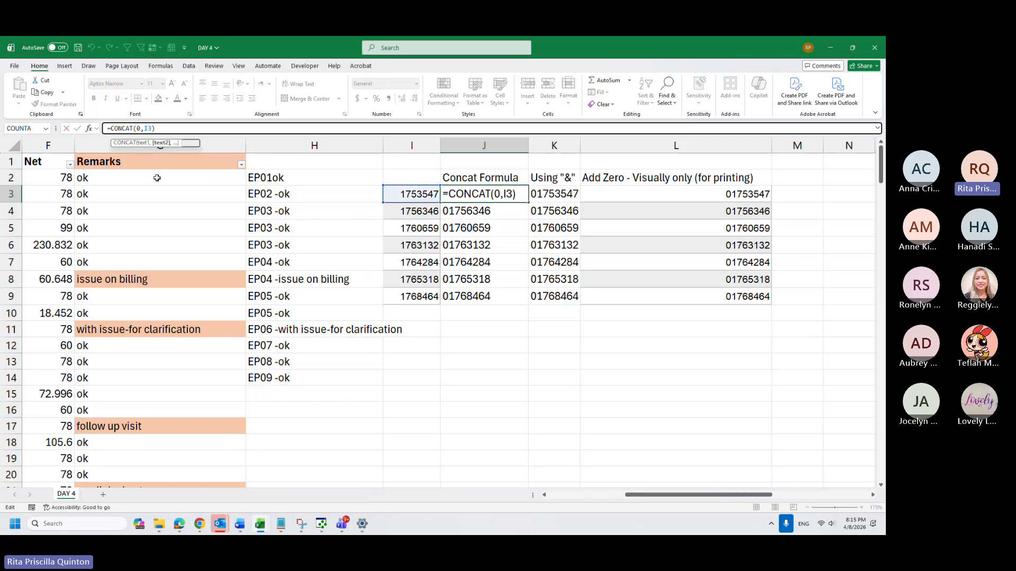
text(,)
click(258, 193)
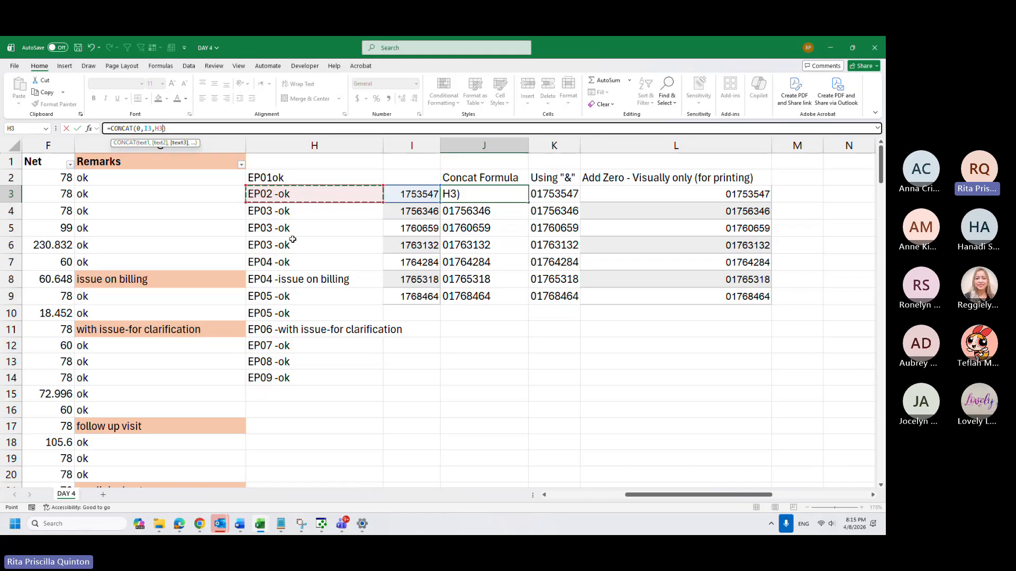
text(,)
click(293, 240)
text(,)
click(299, 293)
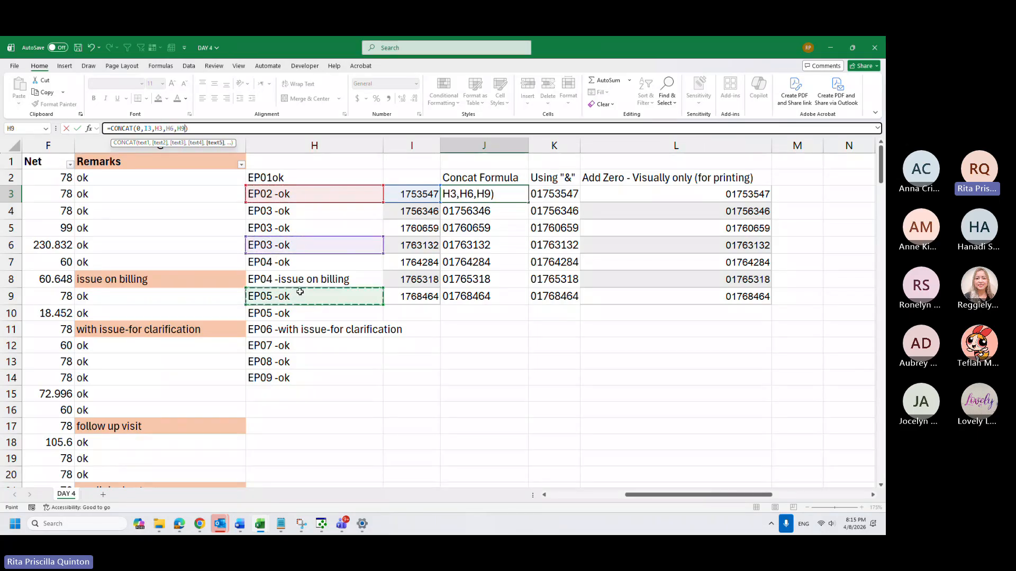
text(,)
key(BackSpace)
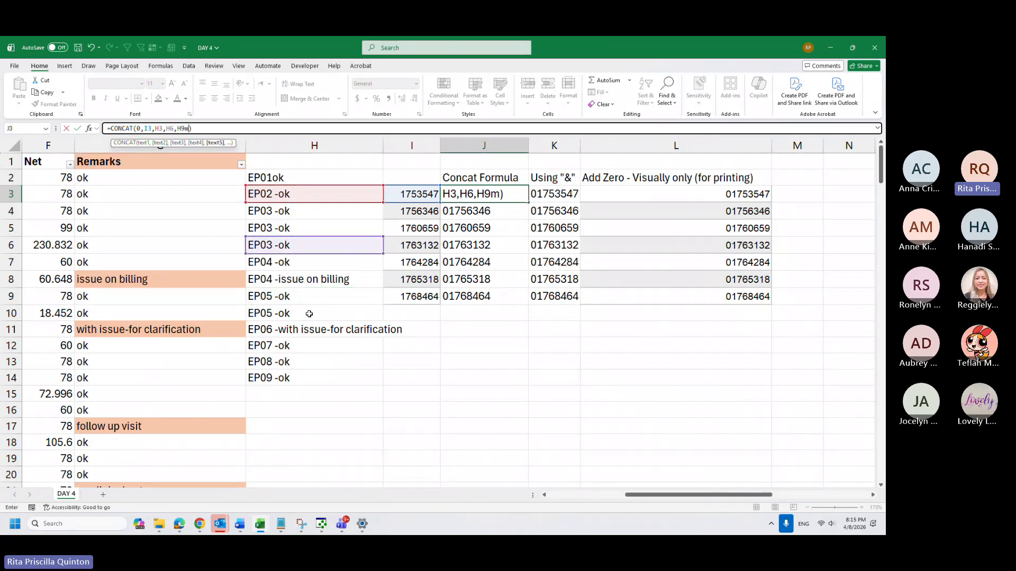
text(,)
click(307, 363)
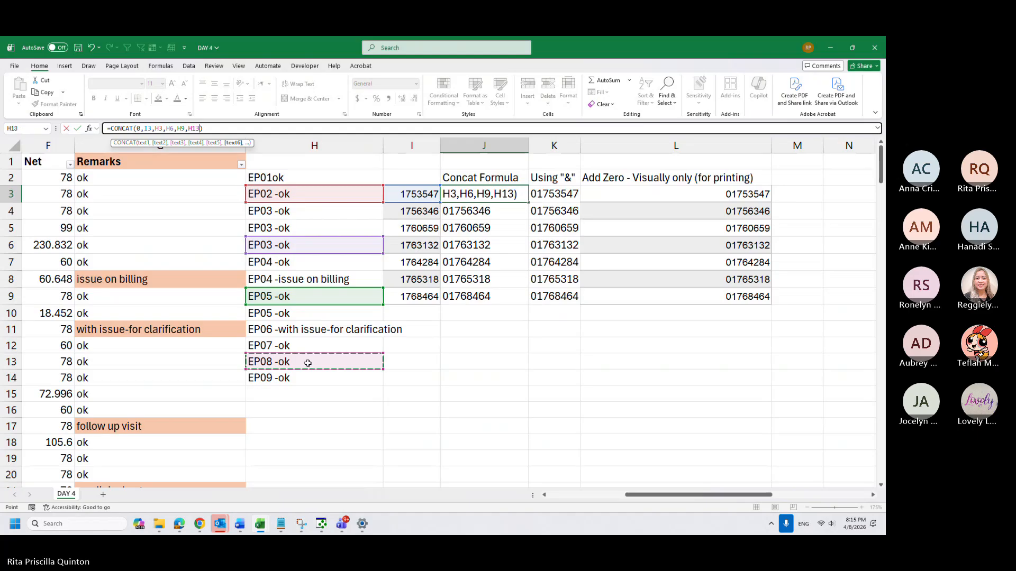
text(,)
key(BackSpace)
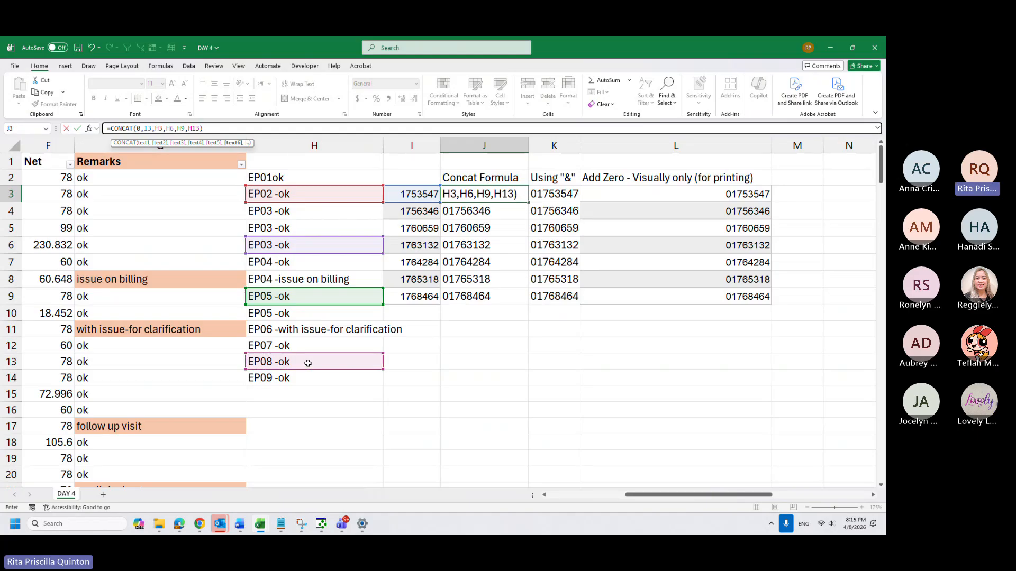
key(Return)
key(ctrl+z)
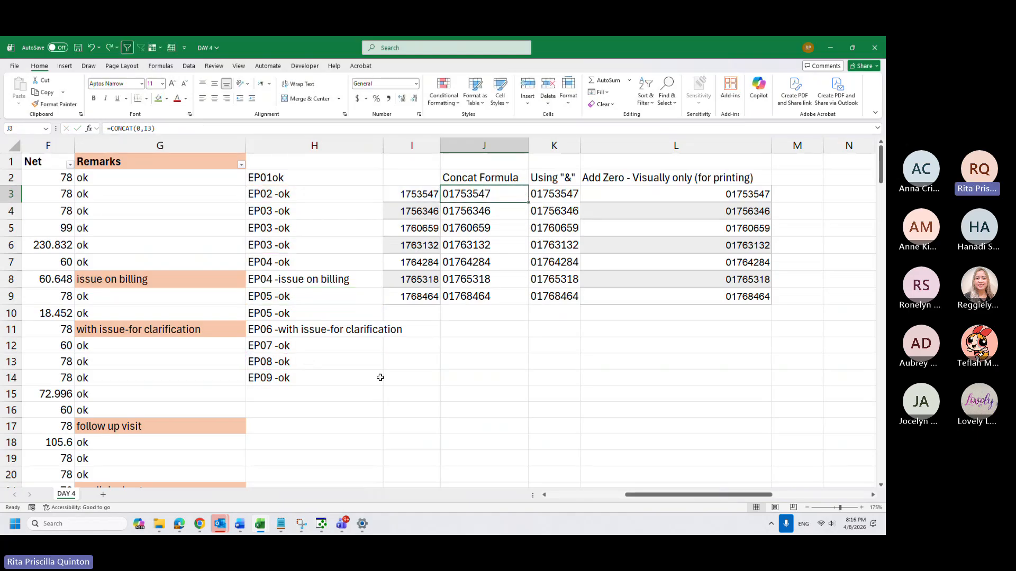
drag(394, 379, 804, 377)
drag(554, 330, 880, 335)
click(393, 423)
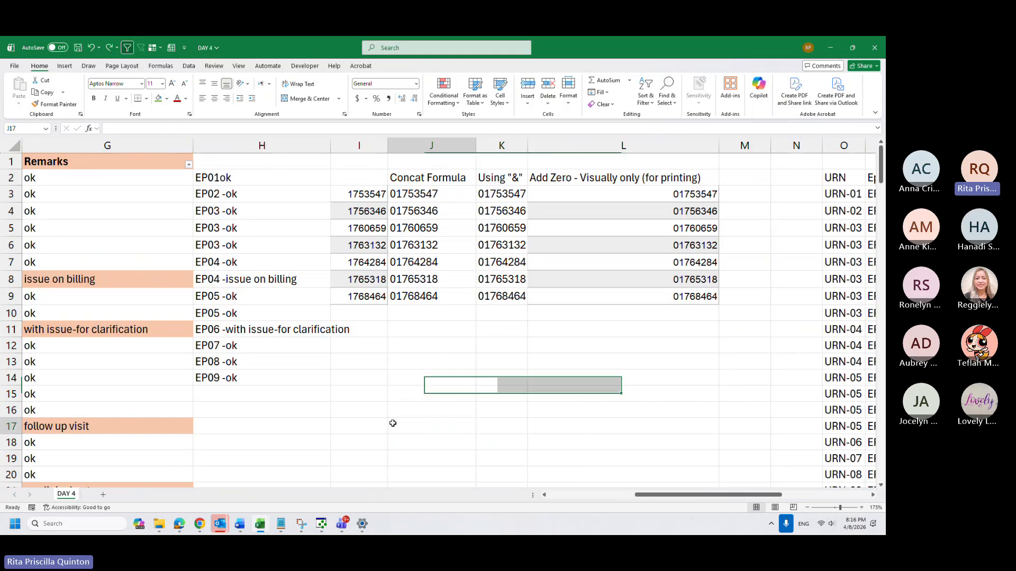
click(405, 381)
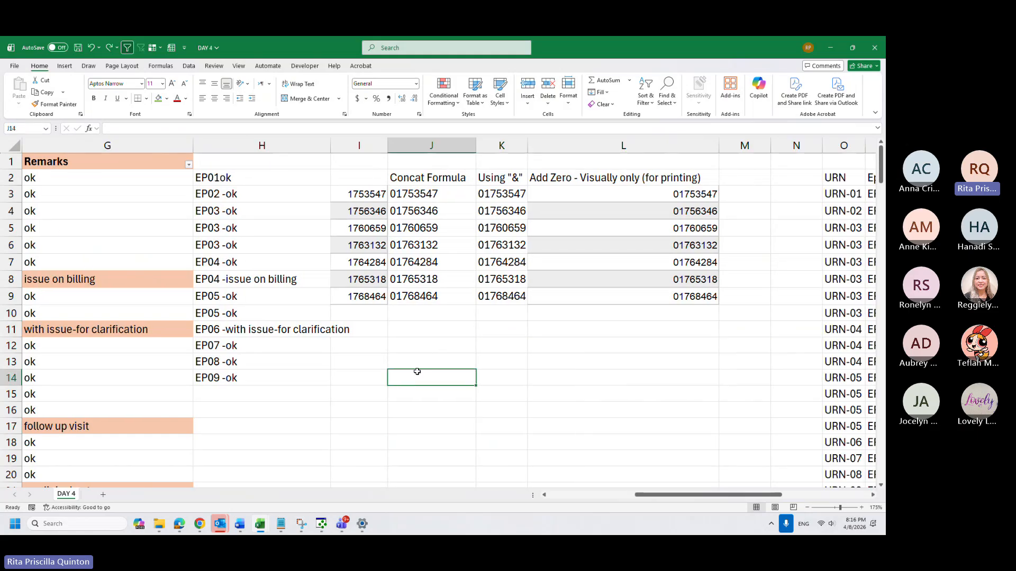
Replace H2's formula with =CONCAT(C2,",",G2) to join the URN and the remark with a comma
click(266, 183)
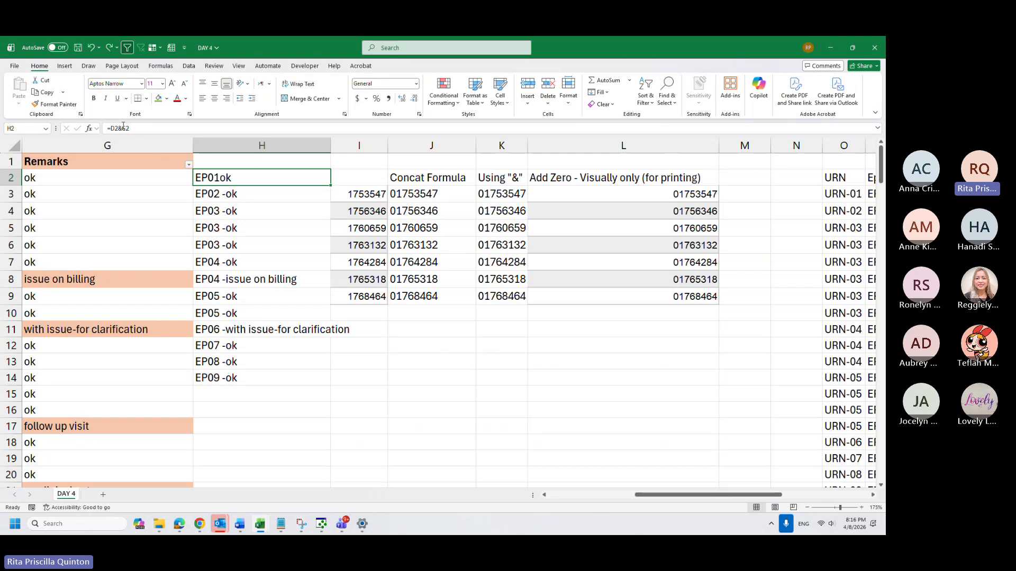
text(=CONCAT()
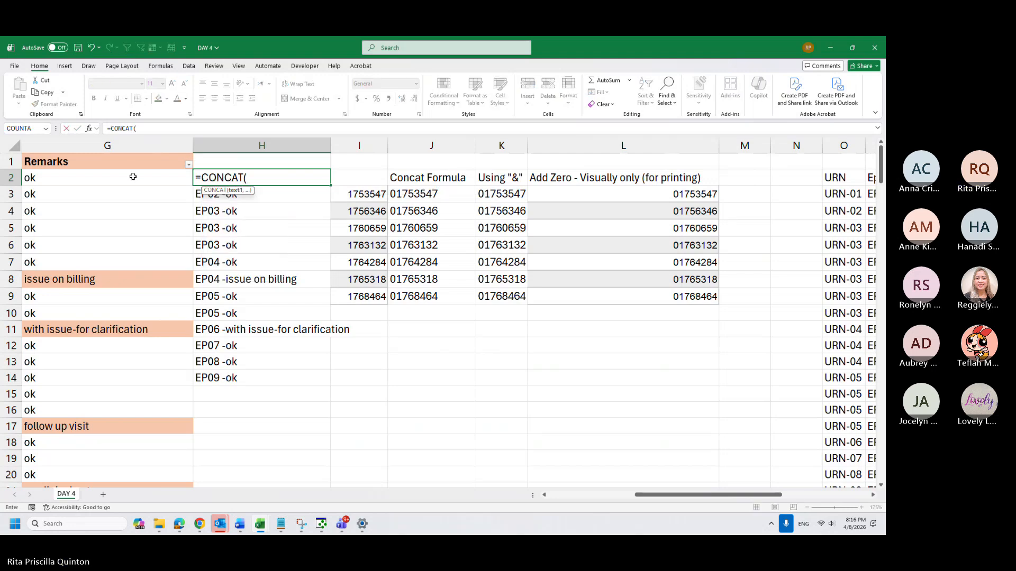
click(133, 177)
key(Left)
key(Left)
key(Left)
key(Left)
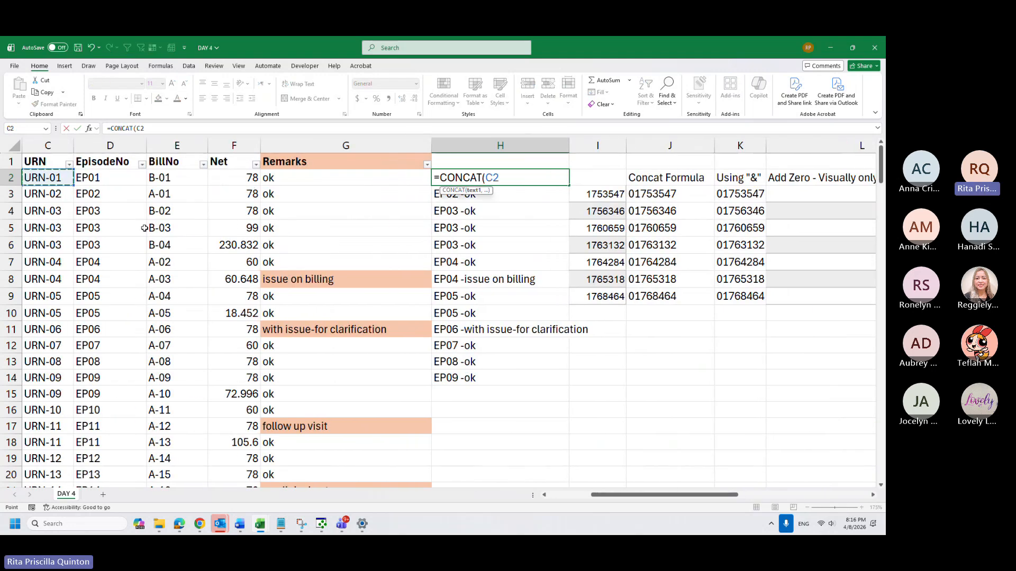
text(,",")
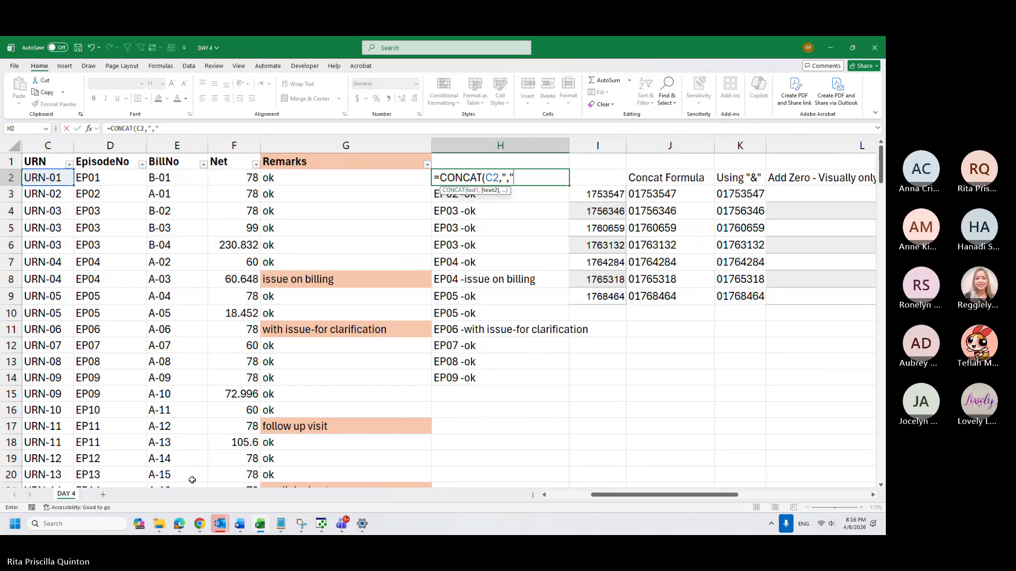
text(,)
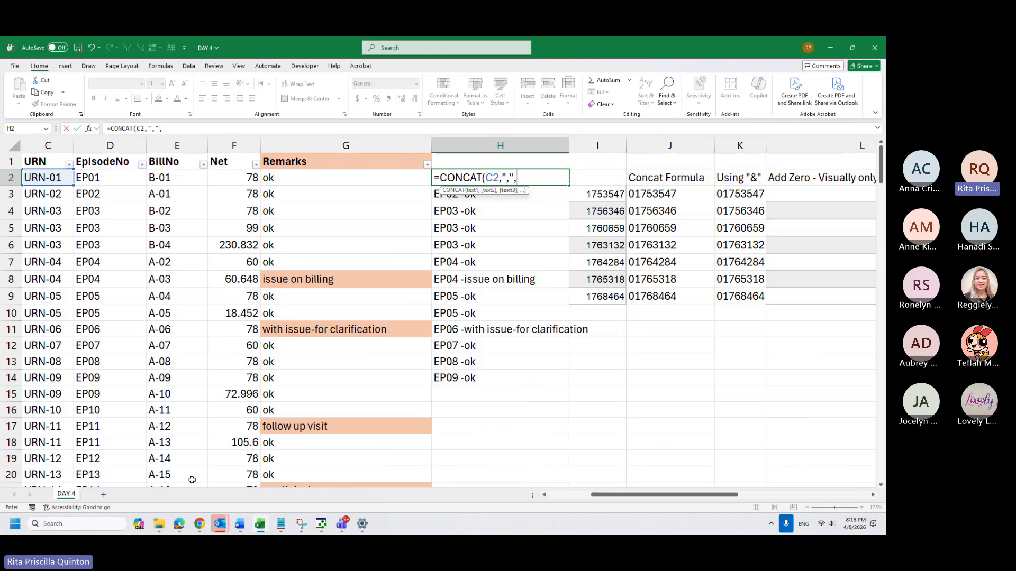
click(285, 186)
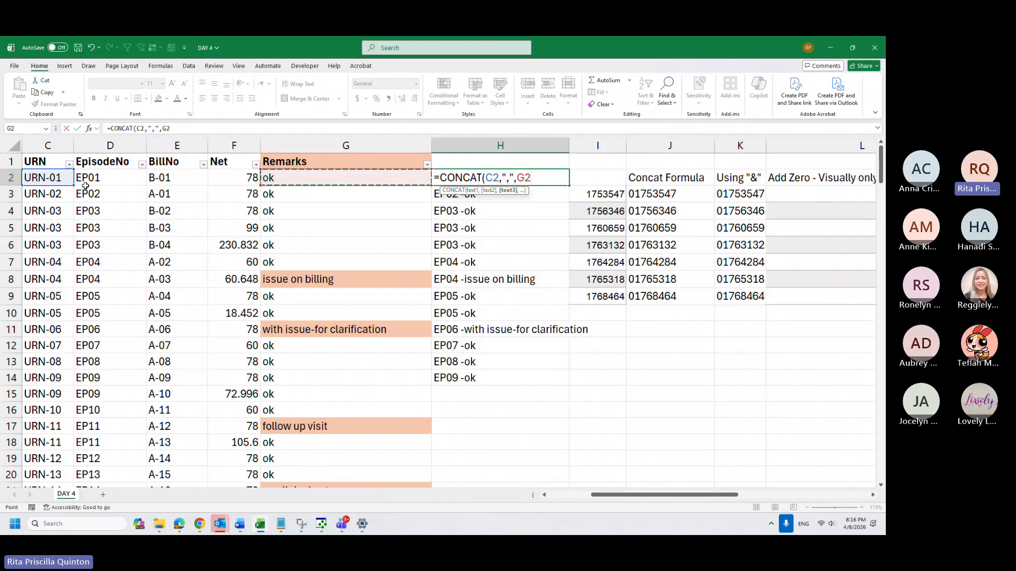
key(Return)
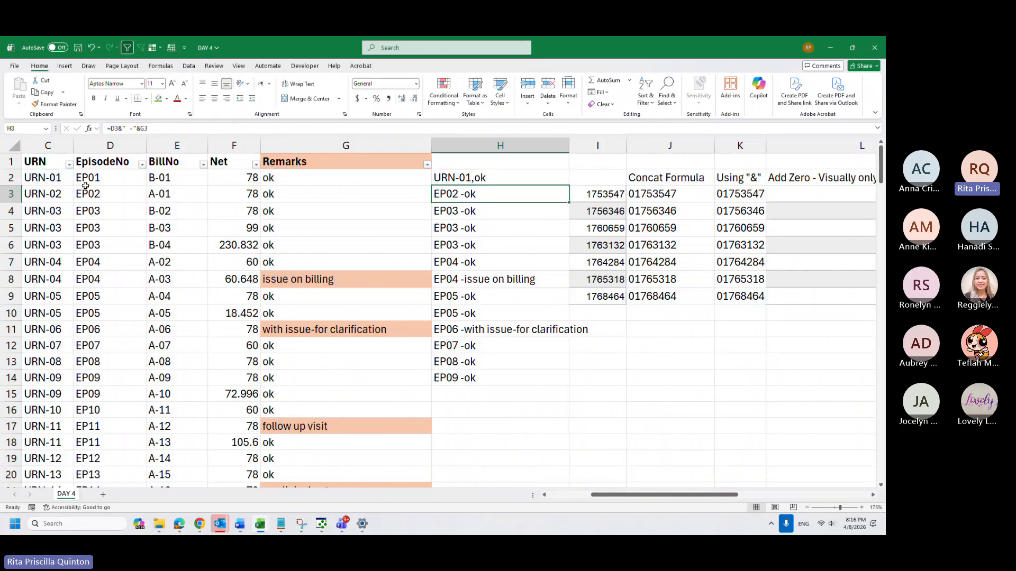
Examine the quoted comma separator inside the CONCAT formula in H2, leaving the formula as it is
key(Up)
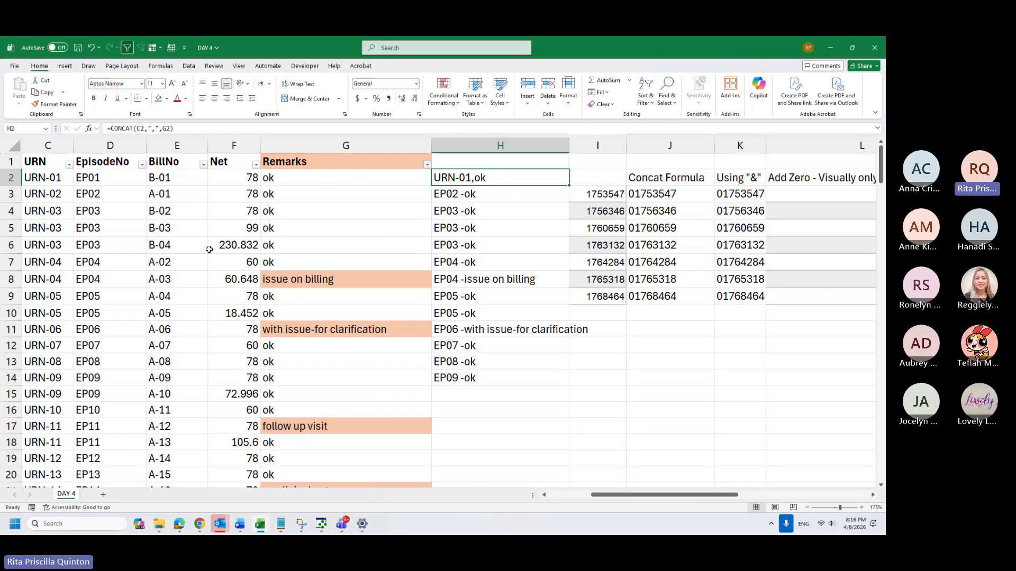
scroll(374, 252, up, 2)
key(F2)
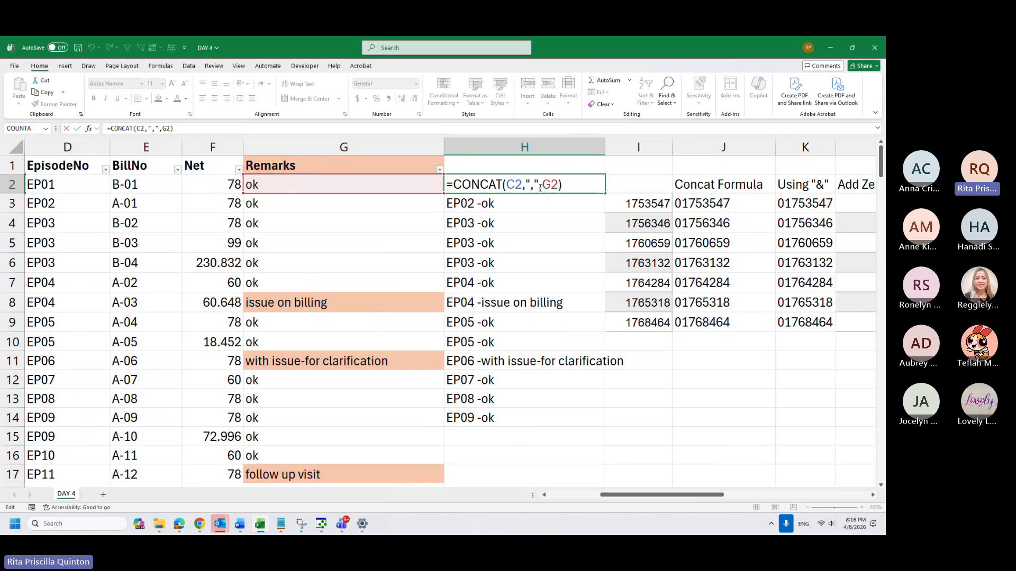
drag(540, 185, 525, 185)
click(526, 185)
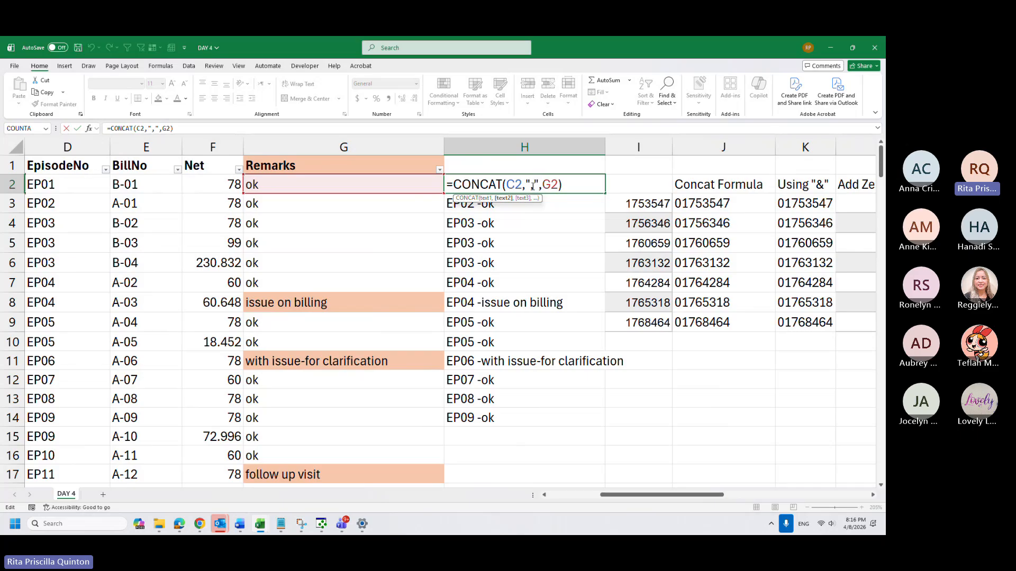
drag(526, 185, 538, 185)
click(523, 186)
key(ctrl+Return)
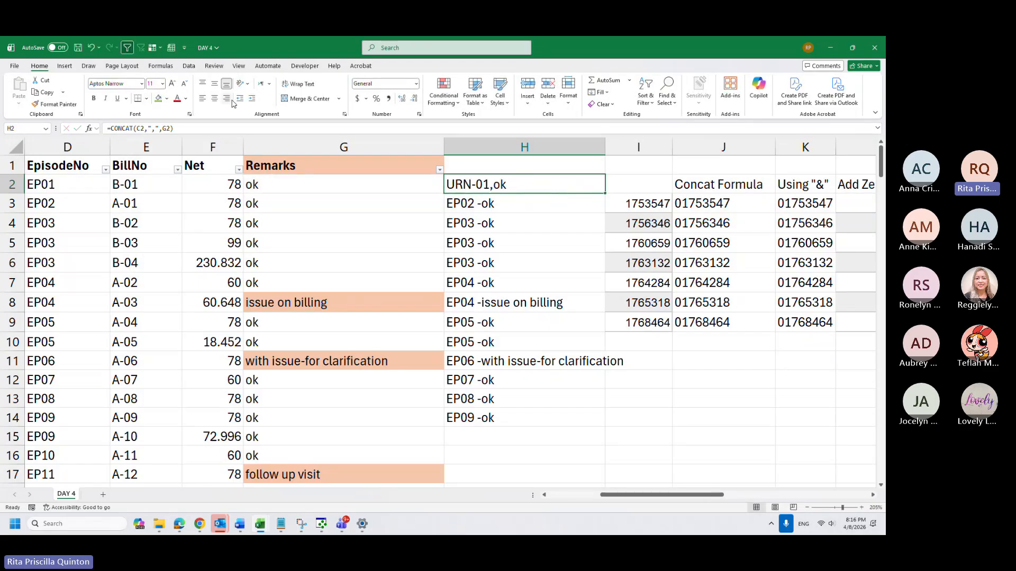
Review the delimiter options of the Text to Columns wizard for column H and cancel the wizard
click(473, 146)
click(189, 65)
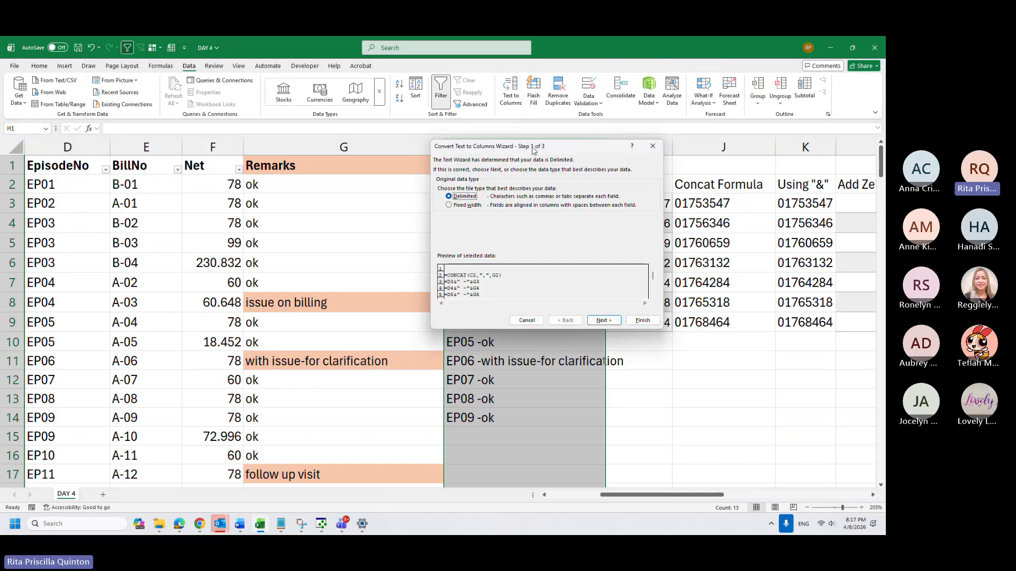
key(Return)
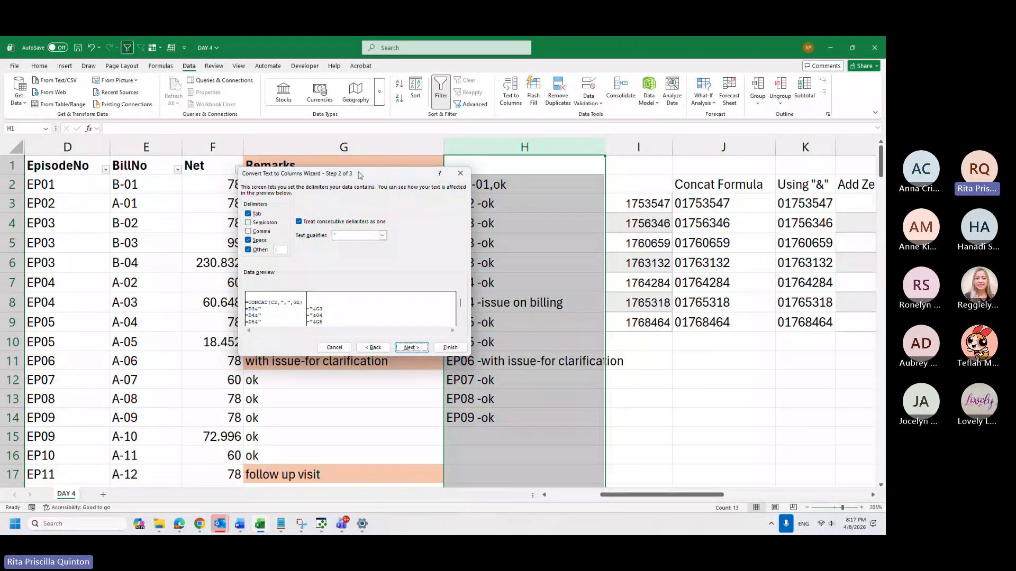
drag(359, 174, 311, 169)
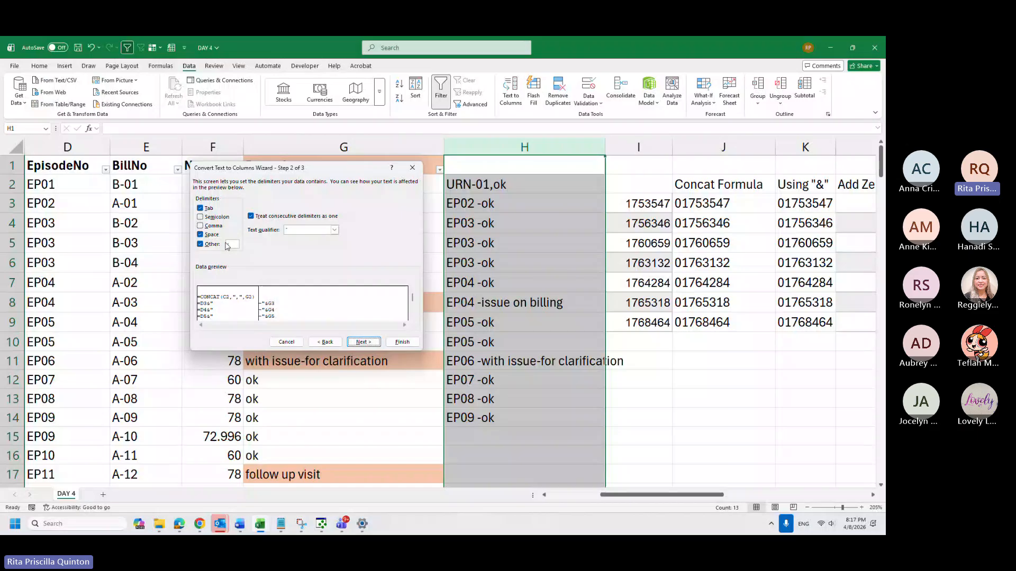
click(232, 244)
click(325, 342)
click(412, 168)
Compare the quoted separators in the formulas of H2 and H3 without changing them
click(497, 186)
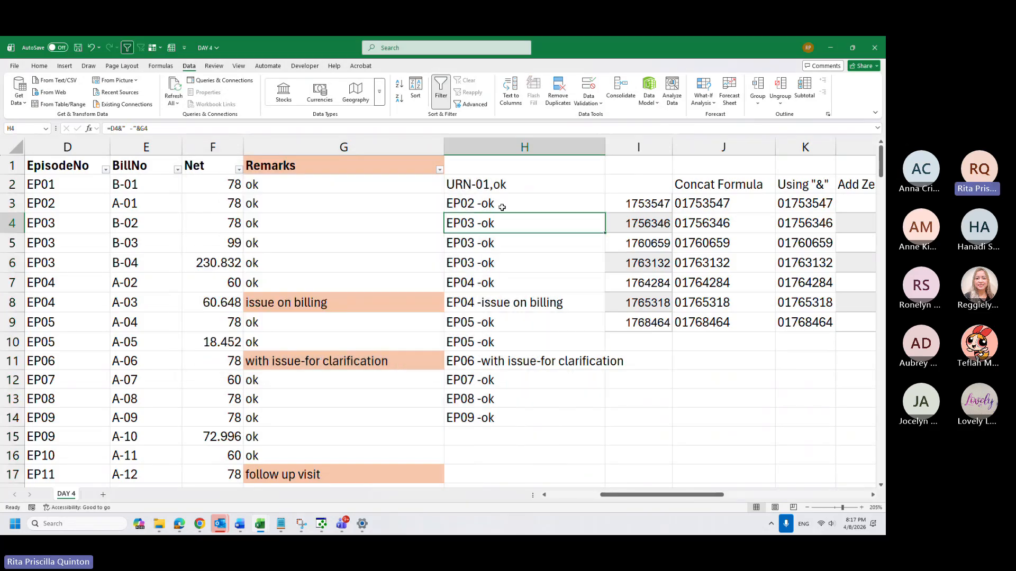
double_click(497, 190)
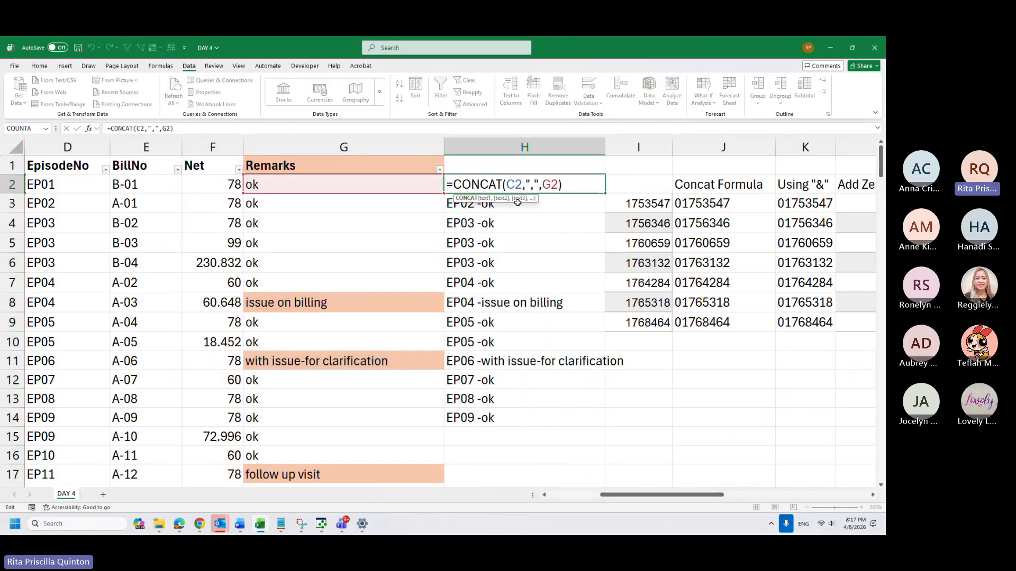
double_click(498, 210)
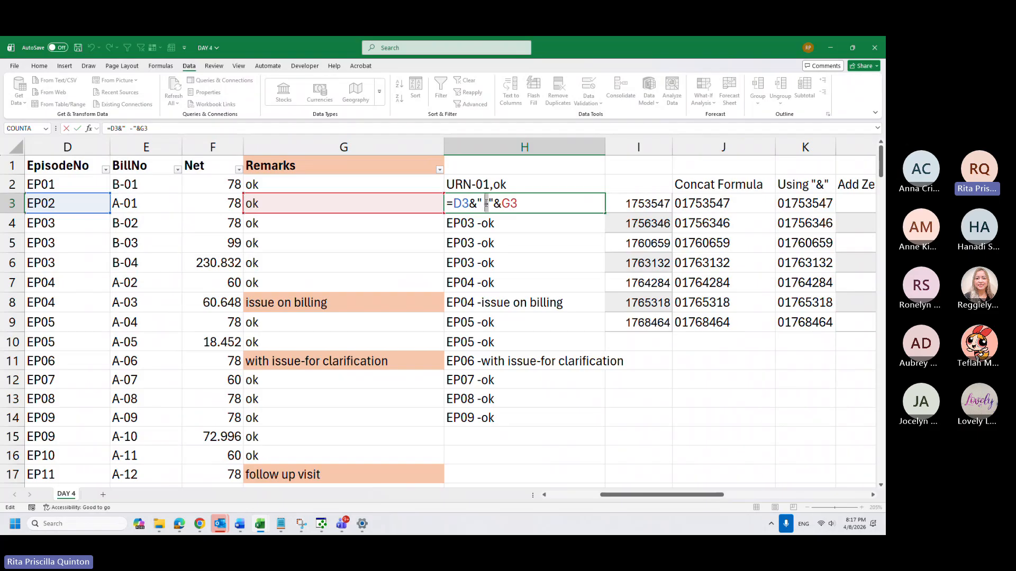
key(Escape)
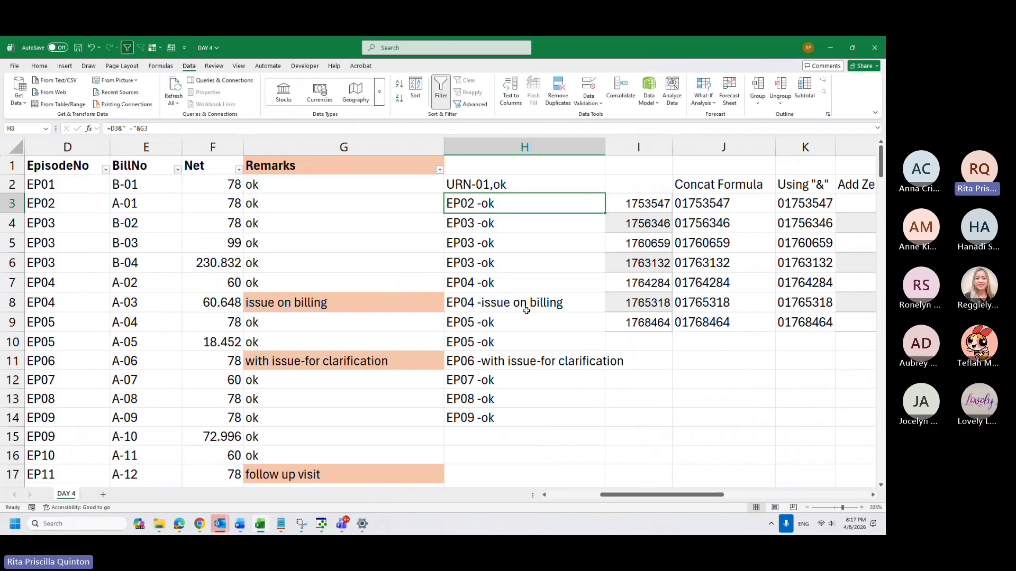
ctrl+scroll(527, 311, down, 2)
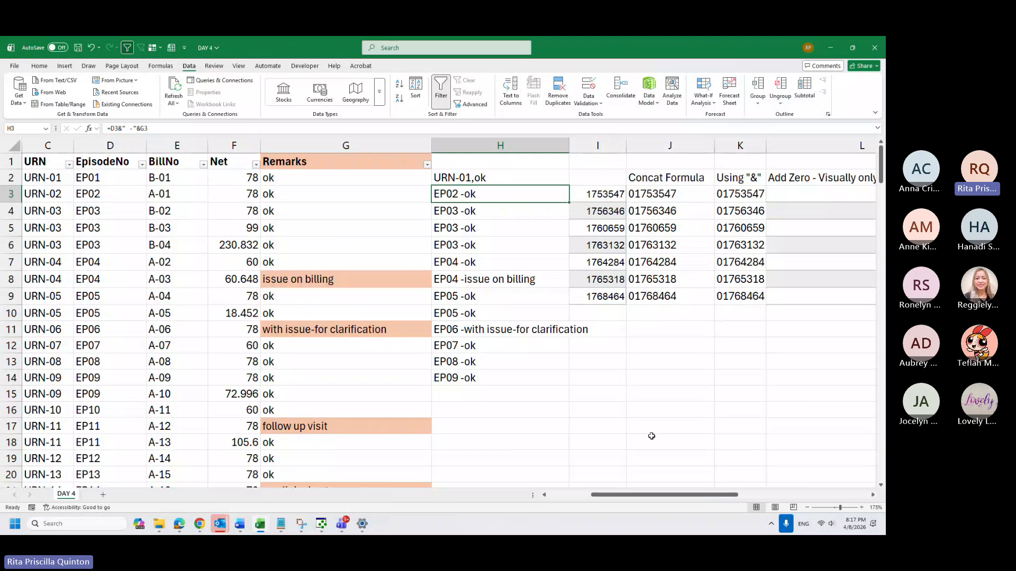
scroll(613, 445, right, 2)
click(577, 455)
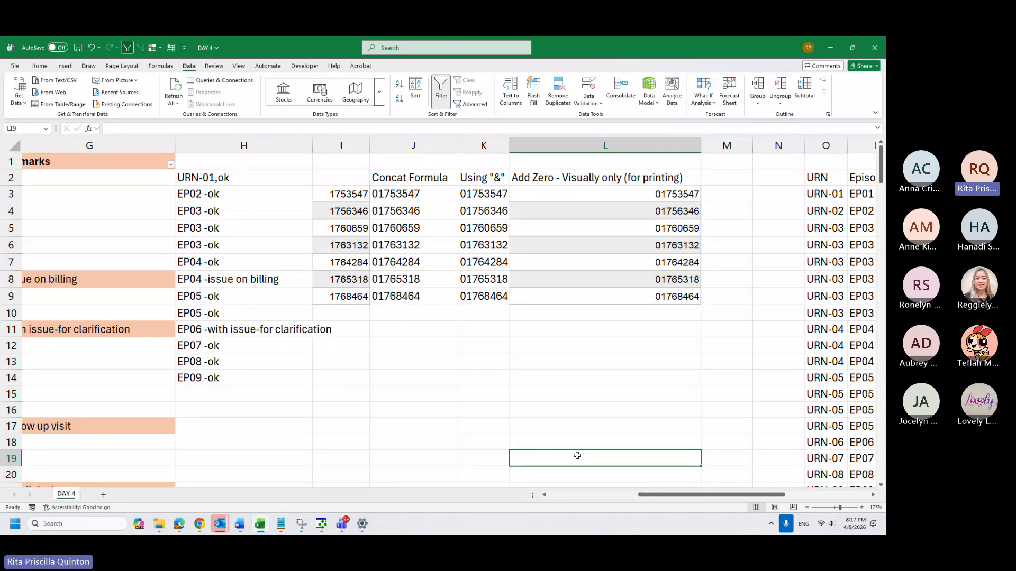
click(413, 351)
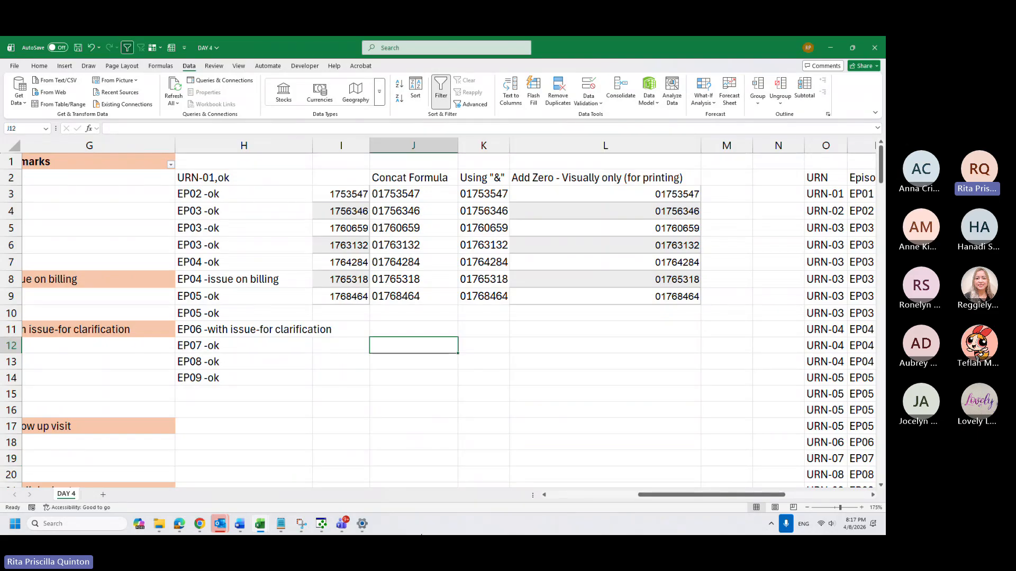
text(IP 0123123123)
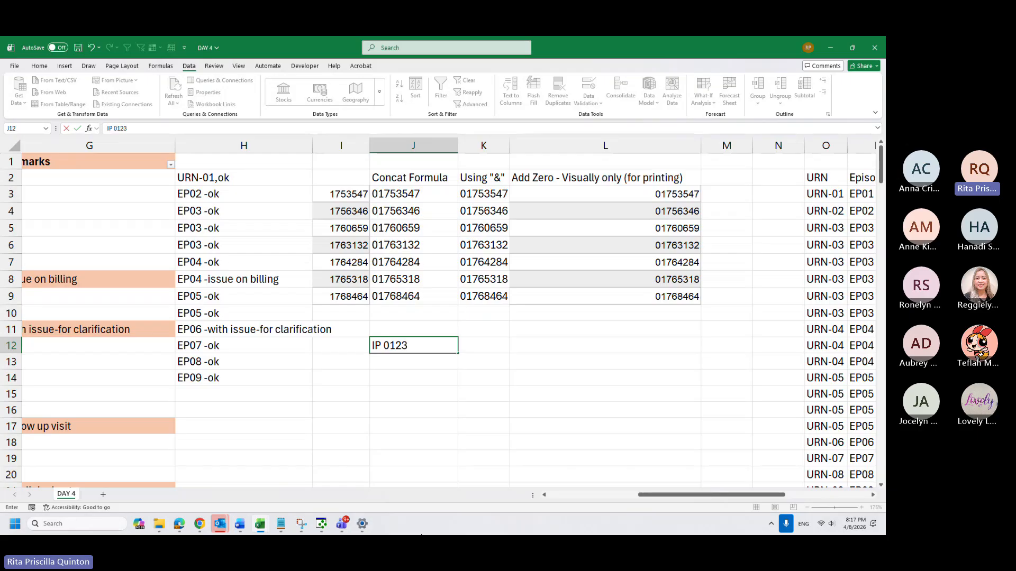
key(Return)
Enter the sample text OP 12310313 in cell J13
text(I)
key(BackSpace)
key(BackSpace)
text(O)
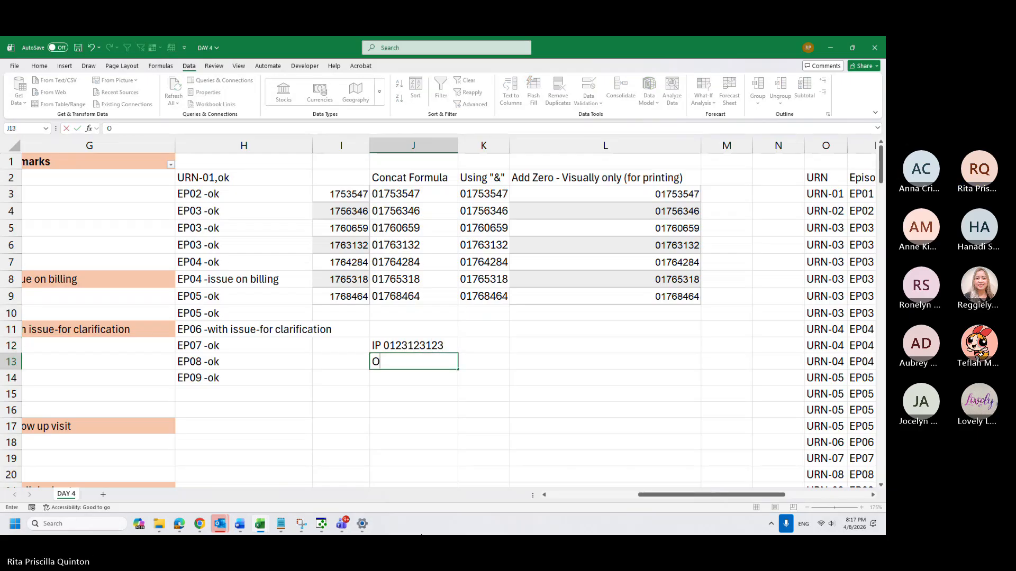
text(P 23190)
key(BackSpace)
key(BackSpace)
key(BackSpace)
key(BackSpace)
key(BackSpace)
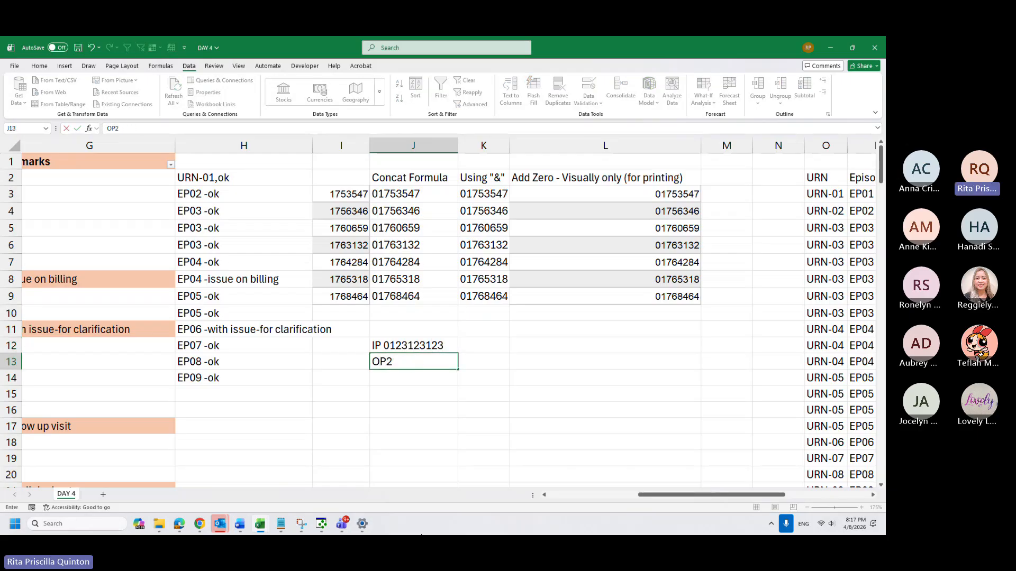
text(12310313)
key(Return)
key(Up)
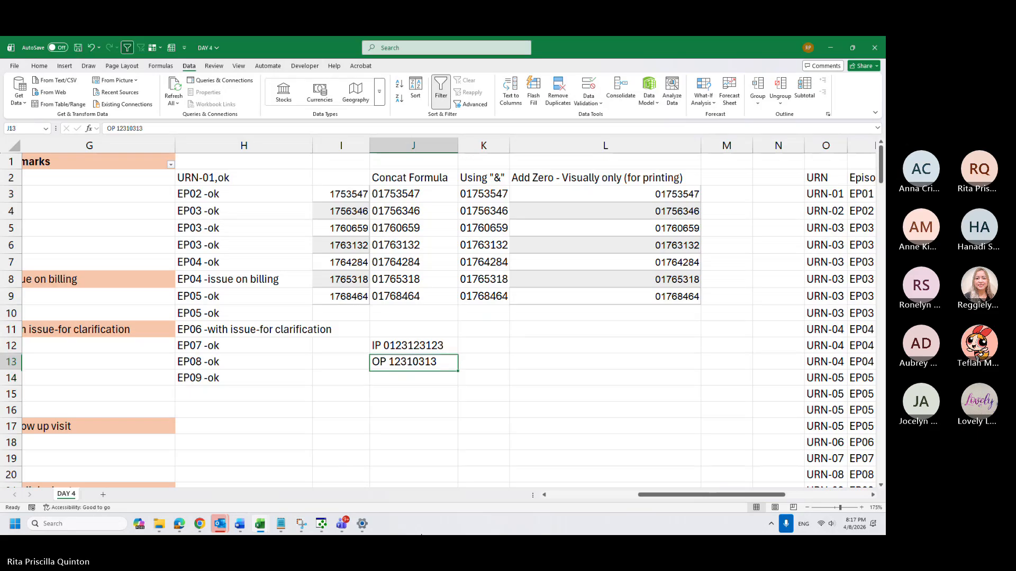
key(Up)
key(Right)
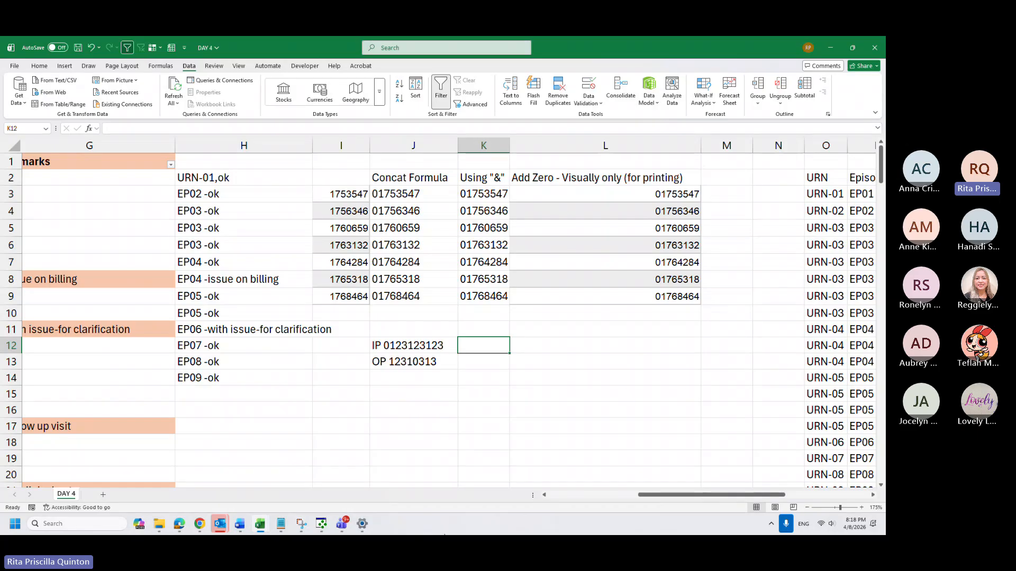
text(=)
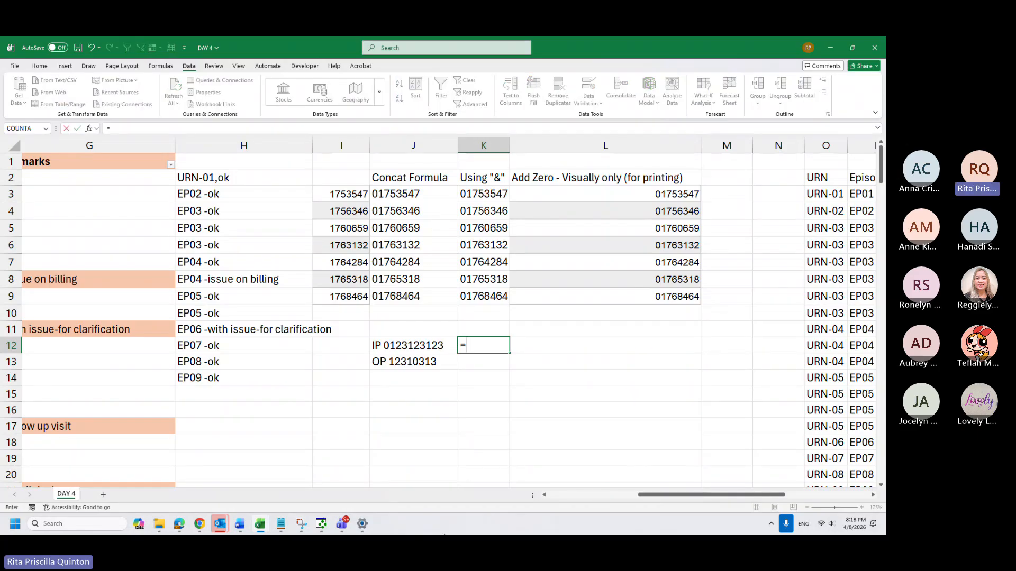
key(Escape)
Split J12:J13 at the space with delimited Text to Columns and autofit column K to show the separated numbers in full
key(Left)
key(shift+Down)
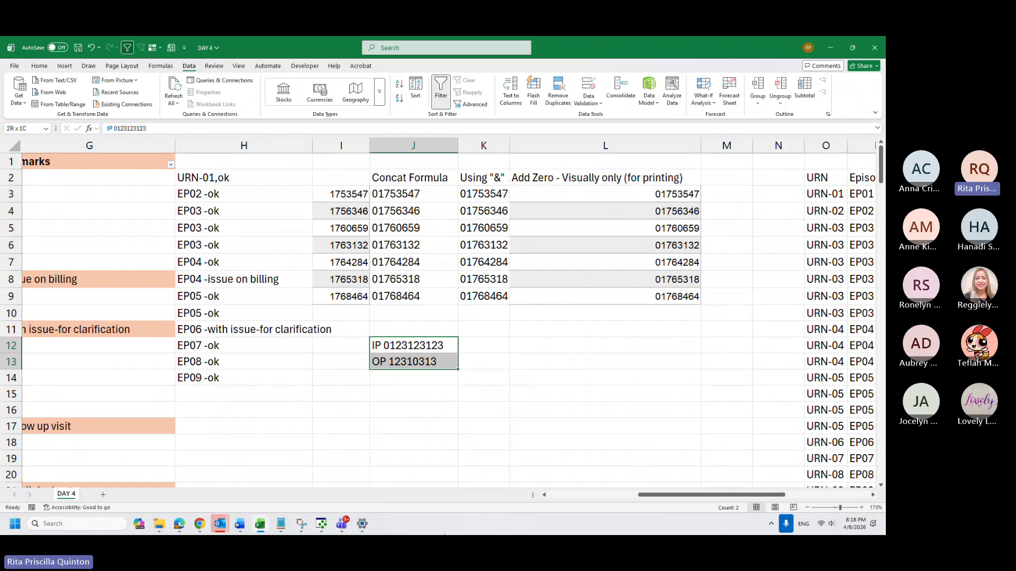
click(510, 91)
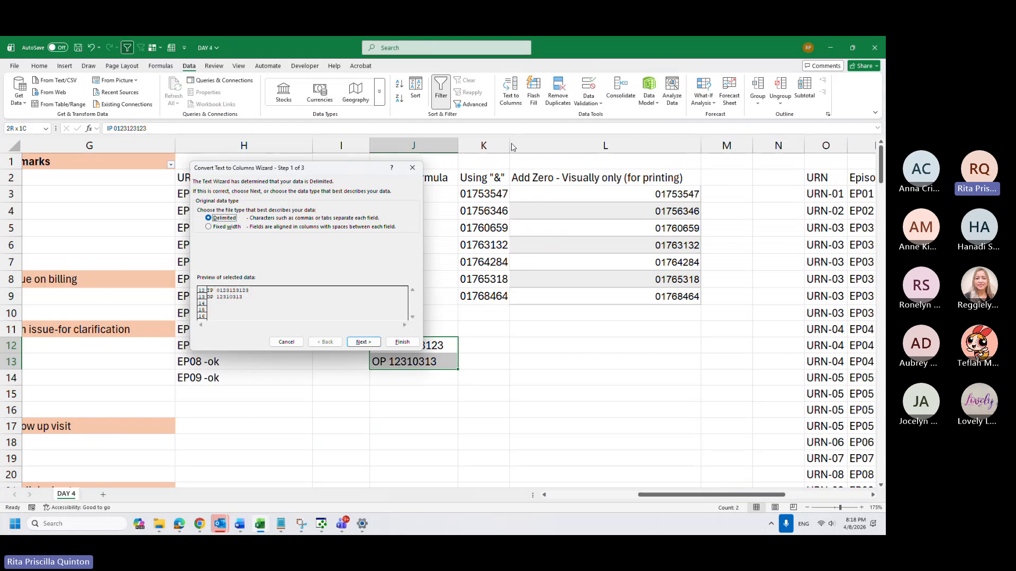
click(364, 341)
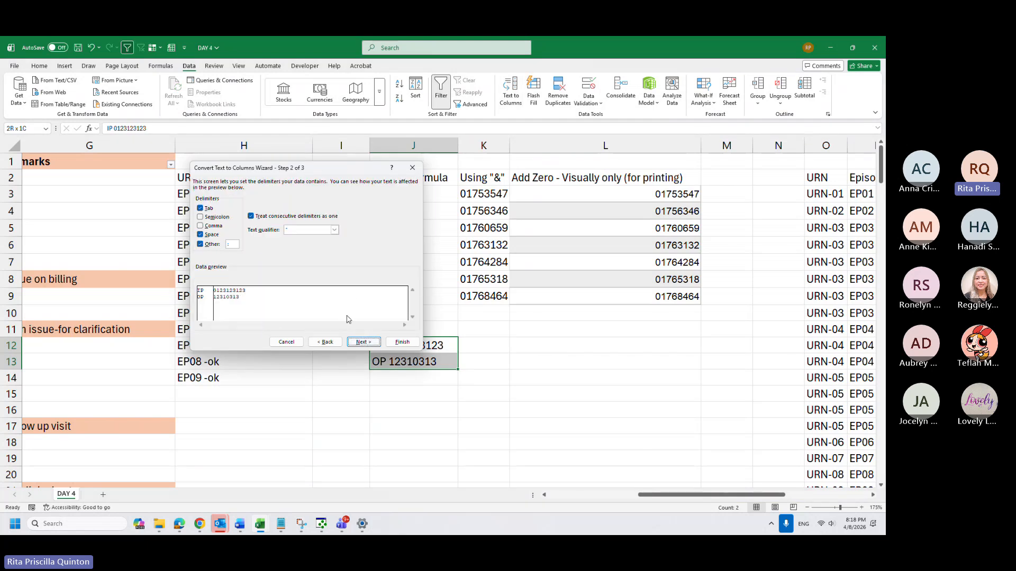
click(402, 342)
click(483, 346)
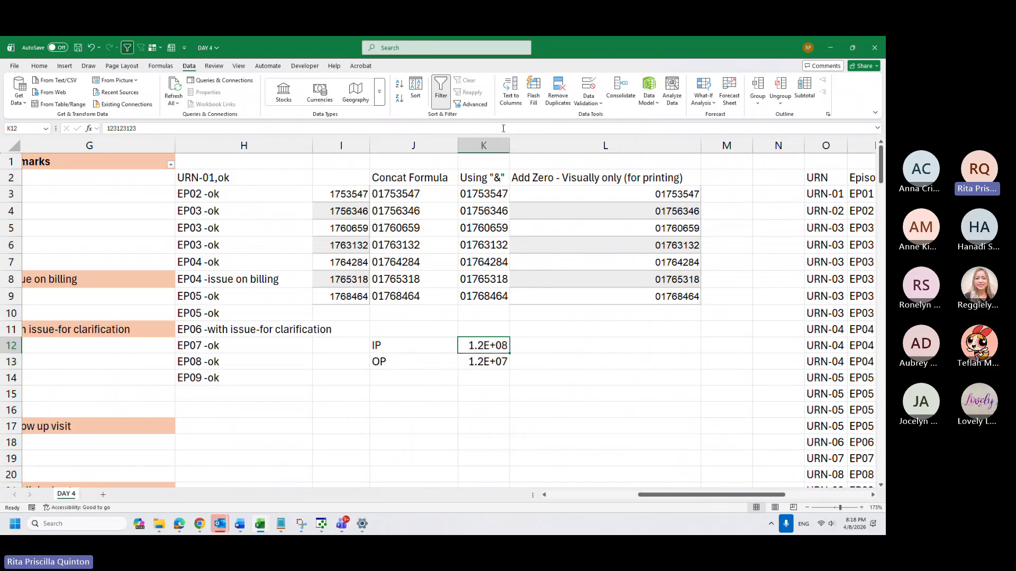
double_click(510, 146)
drag(484, 347, 485, 362)
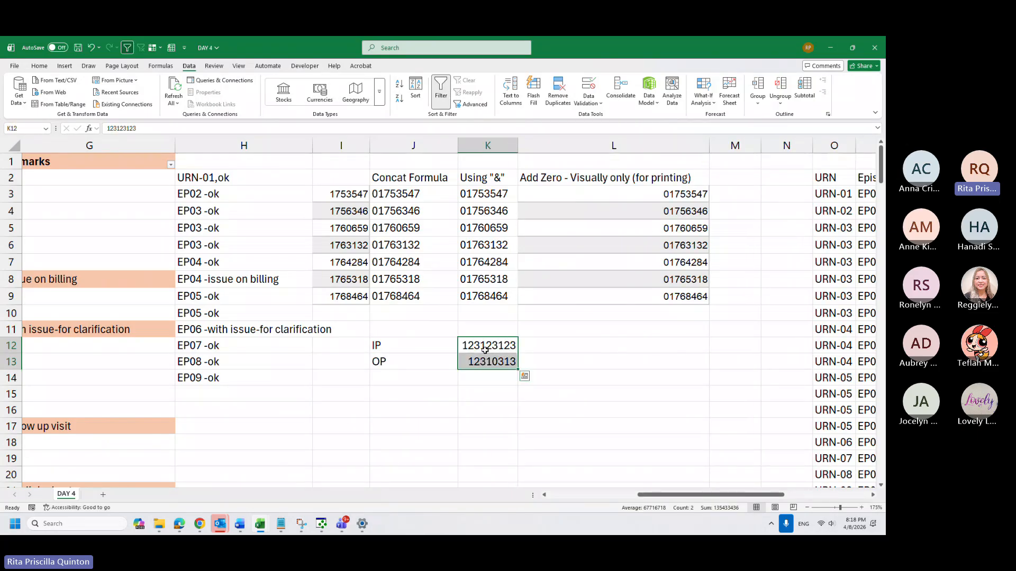
Enter =CONCAT(J12,K12) in L12 to rejoin the prefix and the number
click(558, 348)
text(=conc)
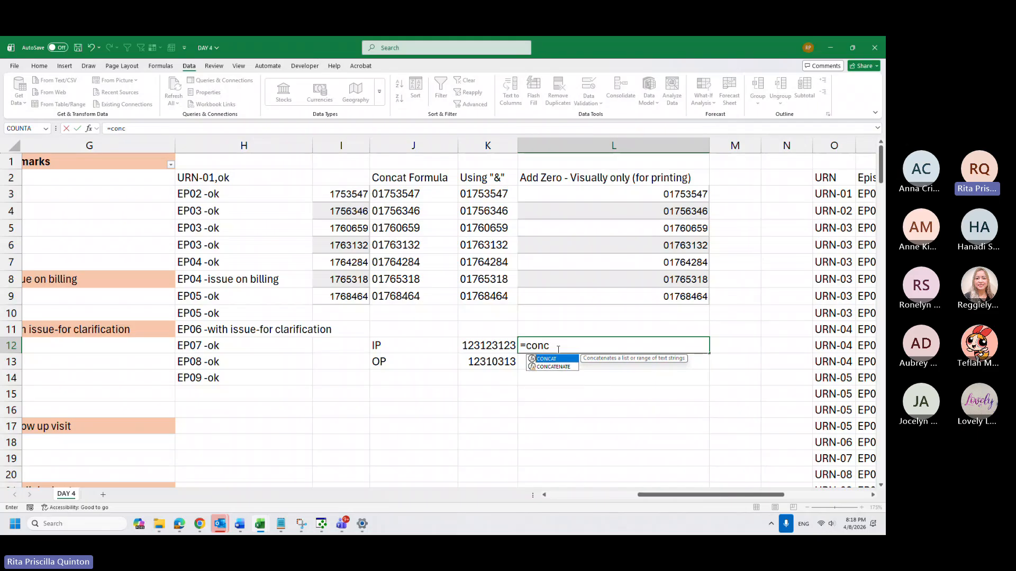
key(Tab)
key(Left)
key(Left)
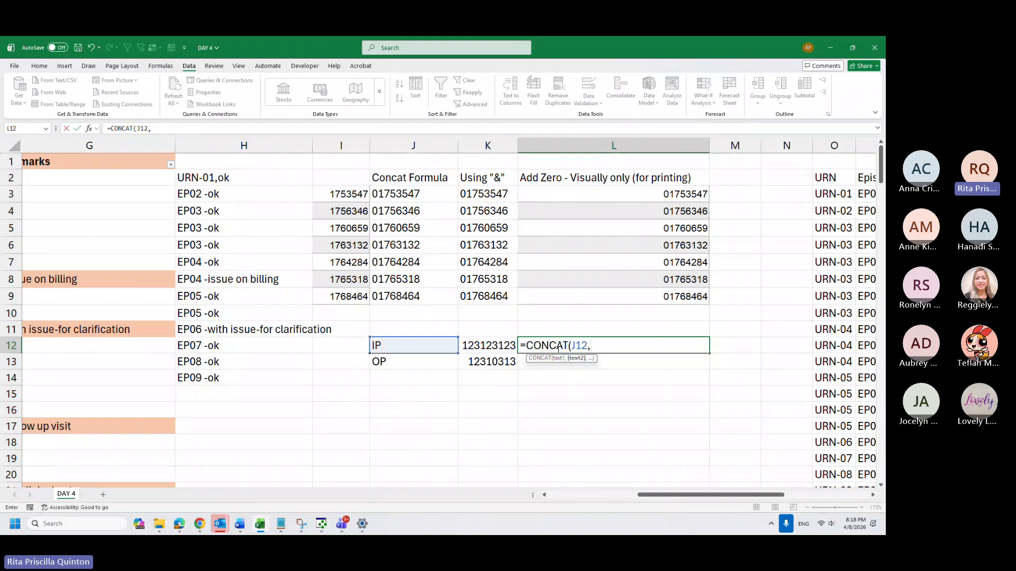
text(,)
key(Left)
key(Return)
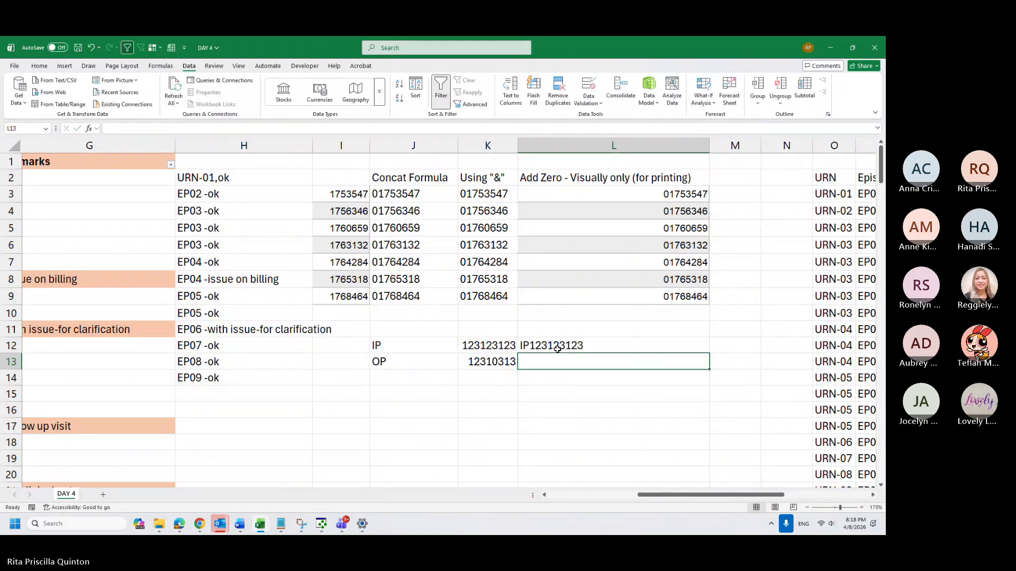
Copy the CONCAT formula from L12 to L13 for the OP row
key(Up)
key(ctrl+c)
key(Down)
key(Return)
click(559, 348)
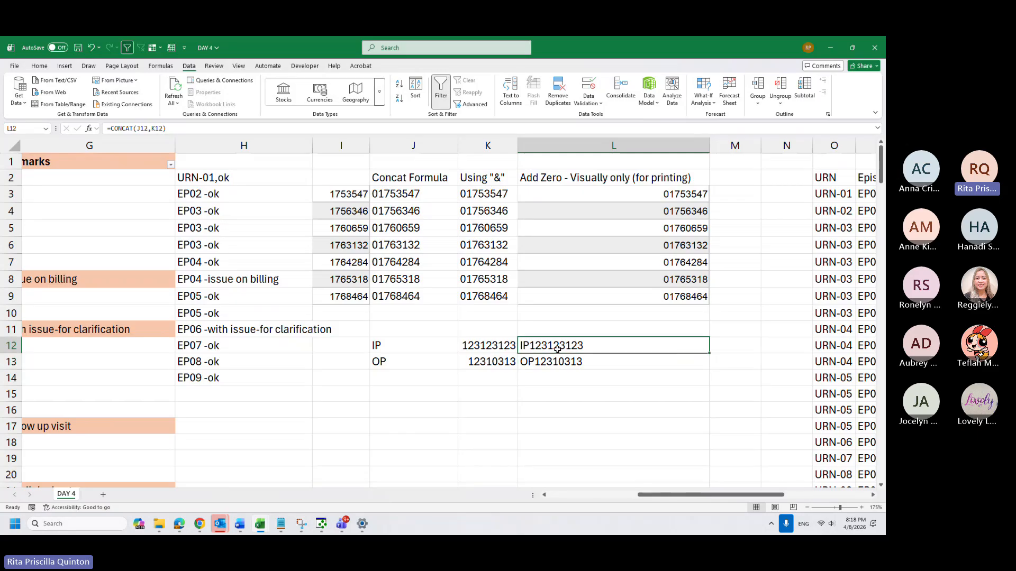
key(shift+Down)
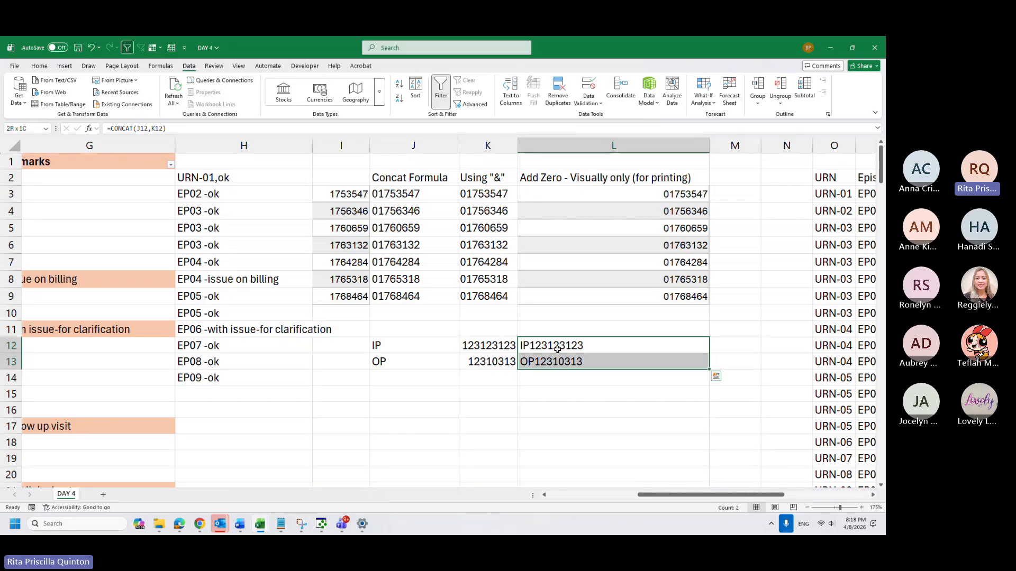
Clear the split and rejoined sample entries in J12:L13
key(Left)
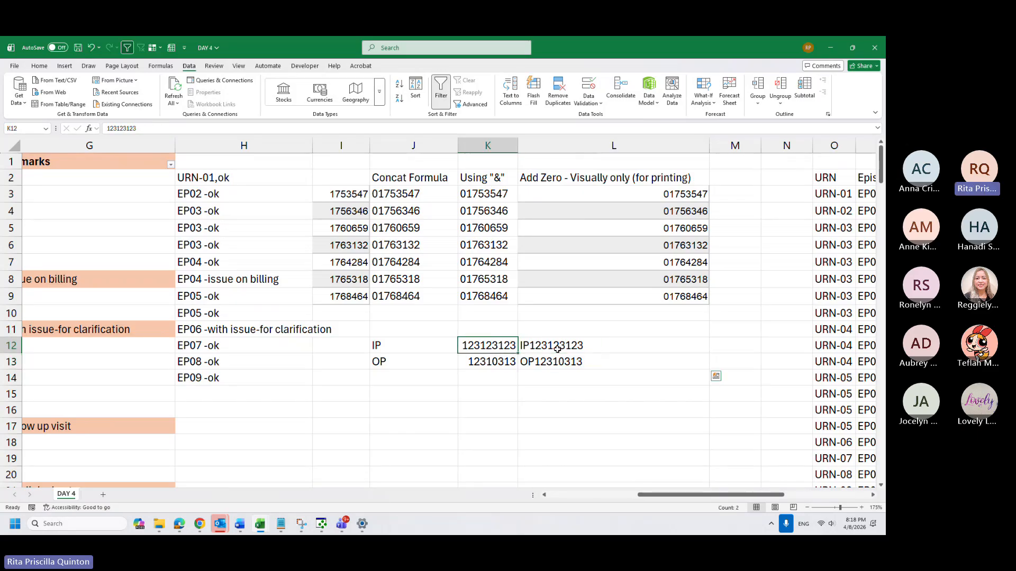
key(Left)
key(shift+Down)
key(shift+Right)
key(shift+Right)
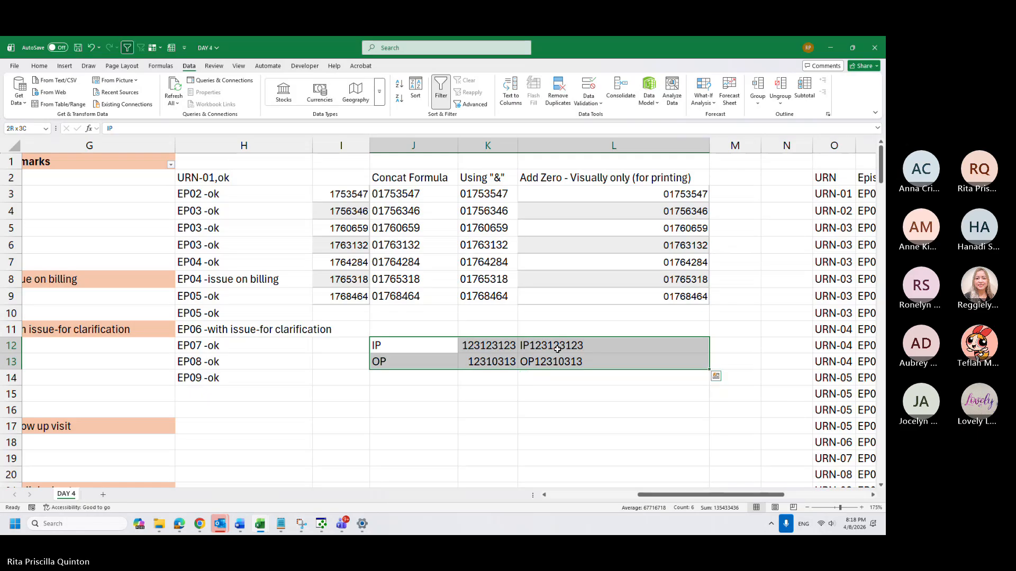
key(Delete)
key(Up)
key(Down)
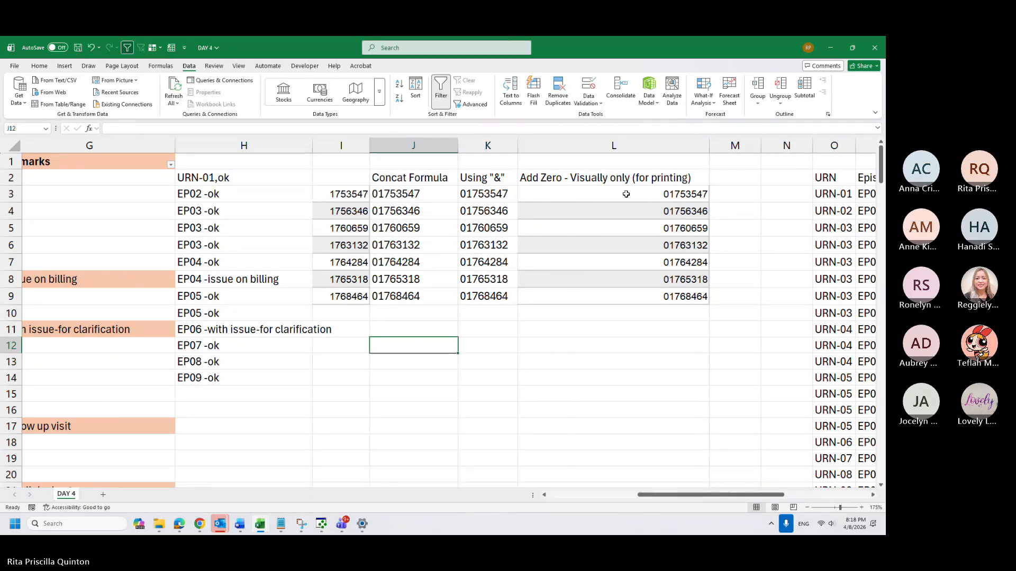
Clear the cells L3:L10 beneath the "Add Zero - Visually only (for printing)" heading
drag(628, 195, 630, 308)
key(Delete)
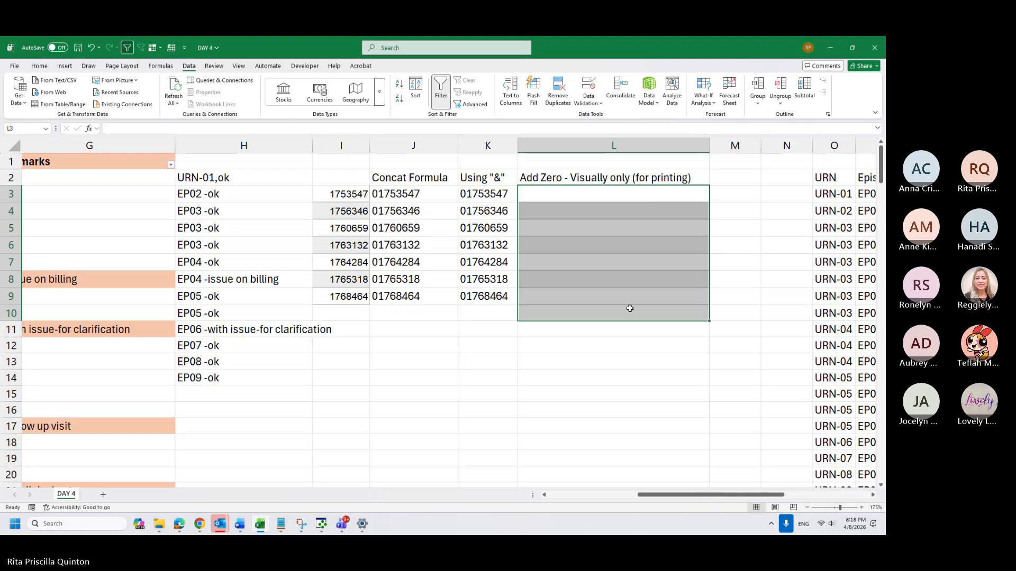
click(379, 356)
Review the CONCAT formula in H2 and the numbers without leading zeros in I3:I9
click(239, 178)
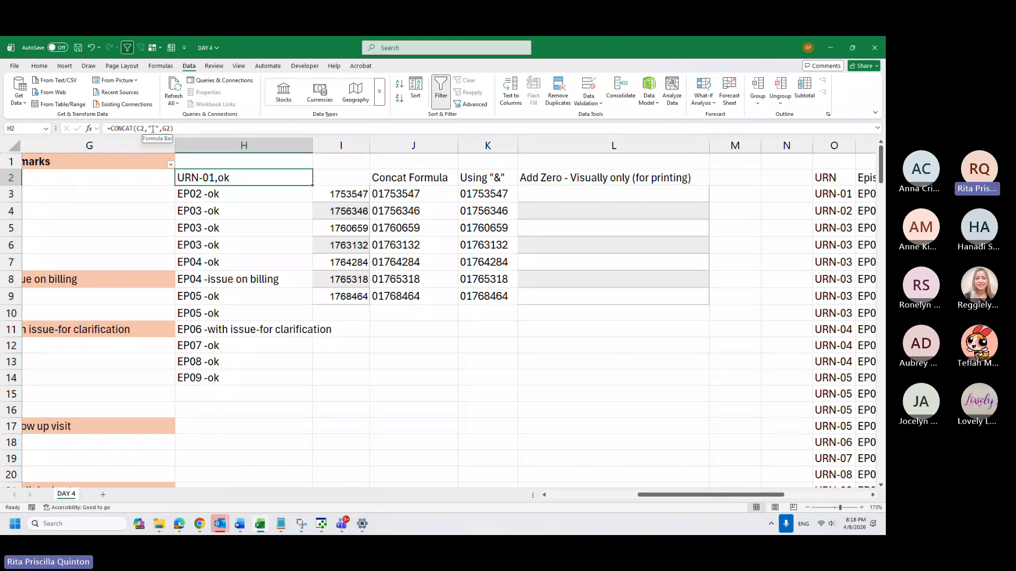
click(394, 348)
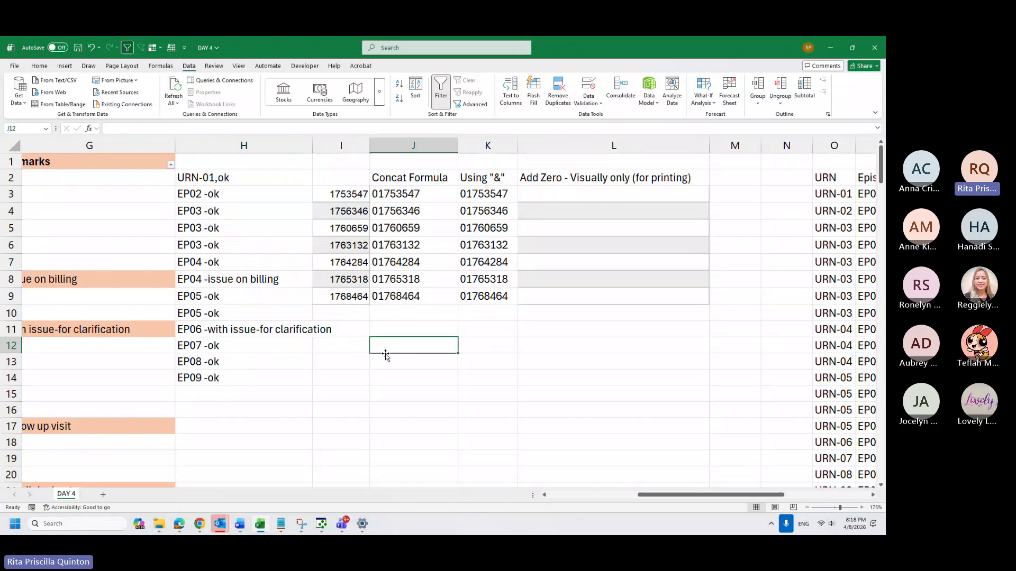
click(355, 355)
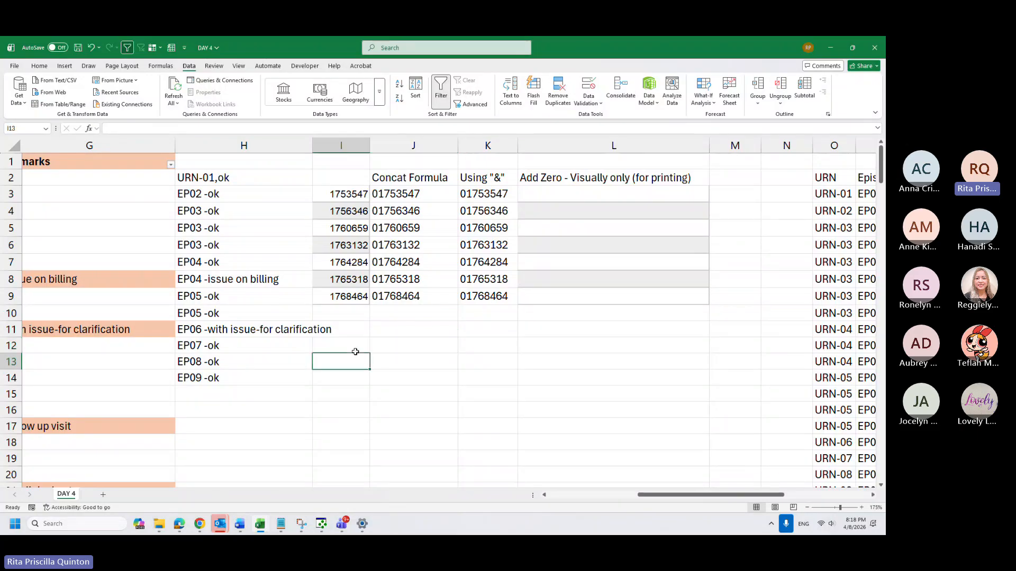
click(326, 524)
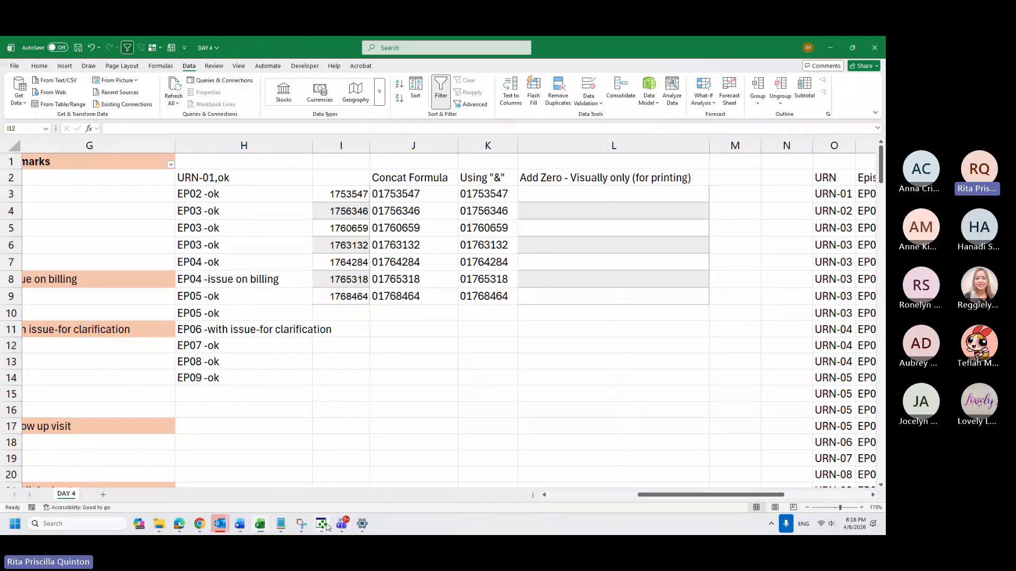
click(323, 524)
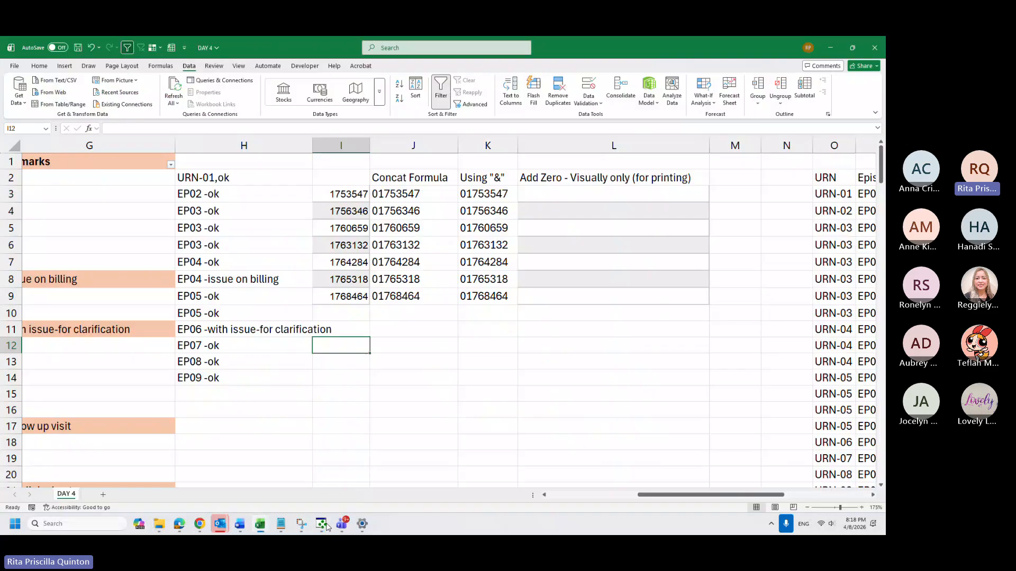
mouse_move(327, 523)
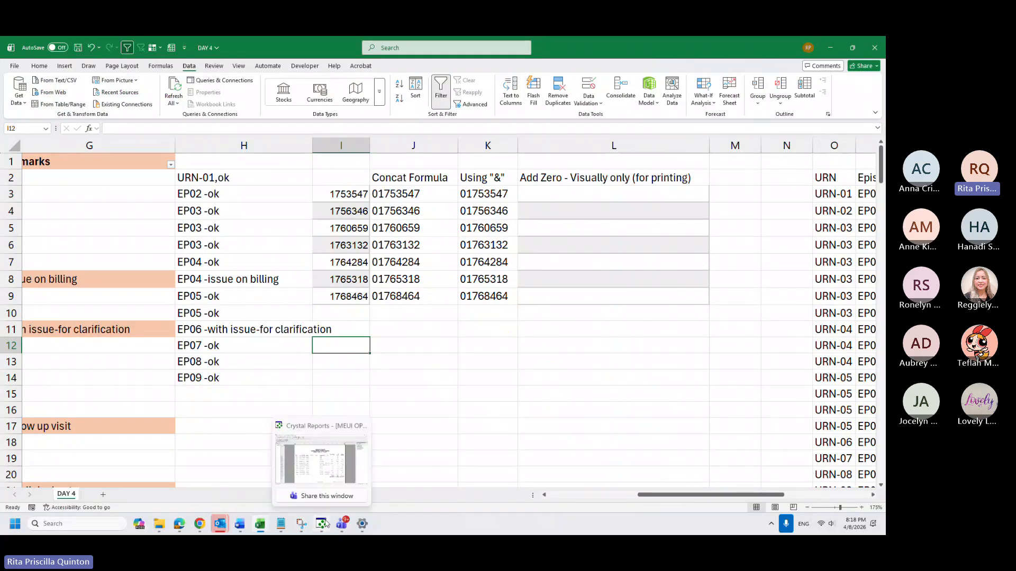
drag(357, 193, 358, 307)
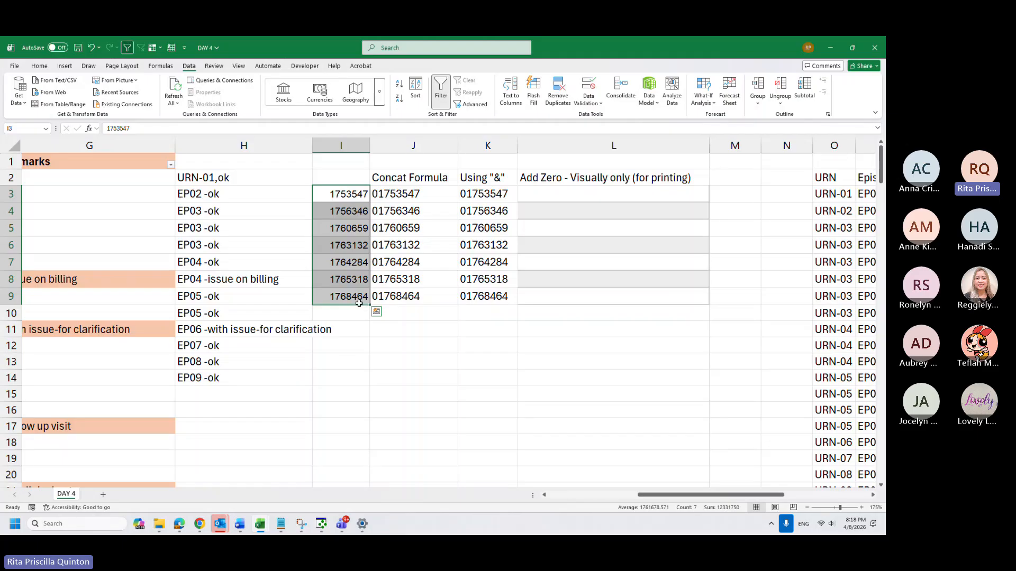
click(344, 346)
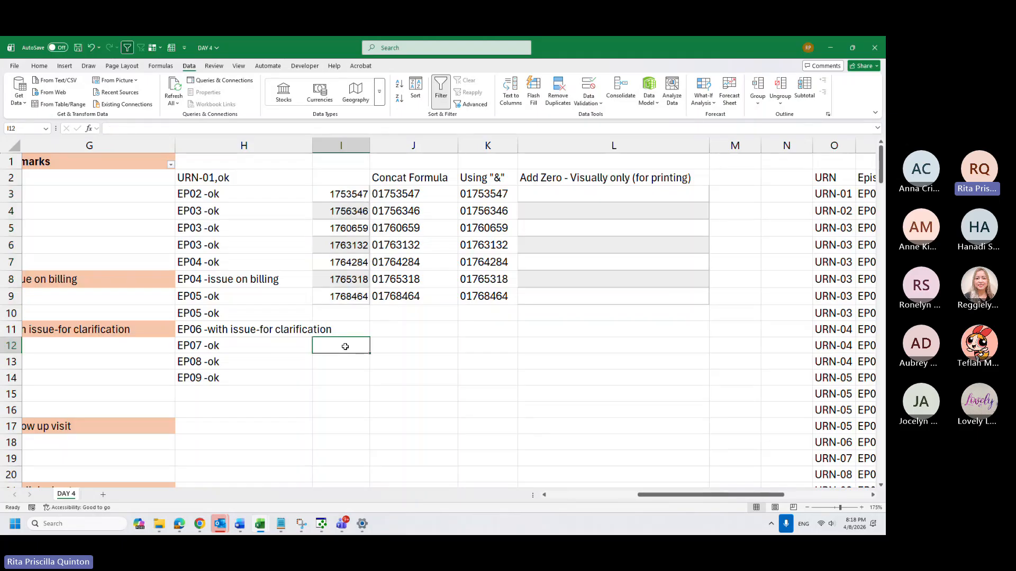
drag(353, 197, 352, 297)
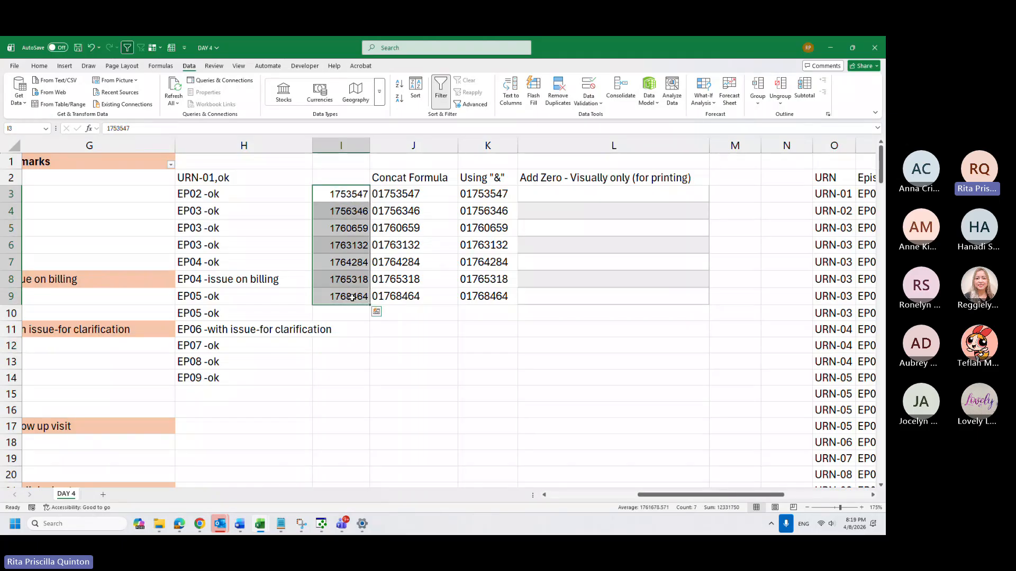
click(352, 347)
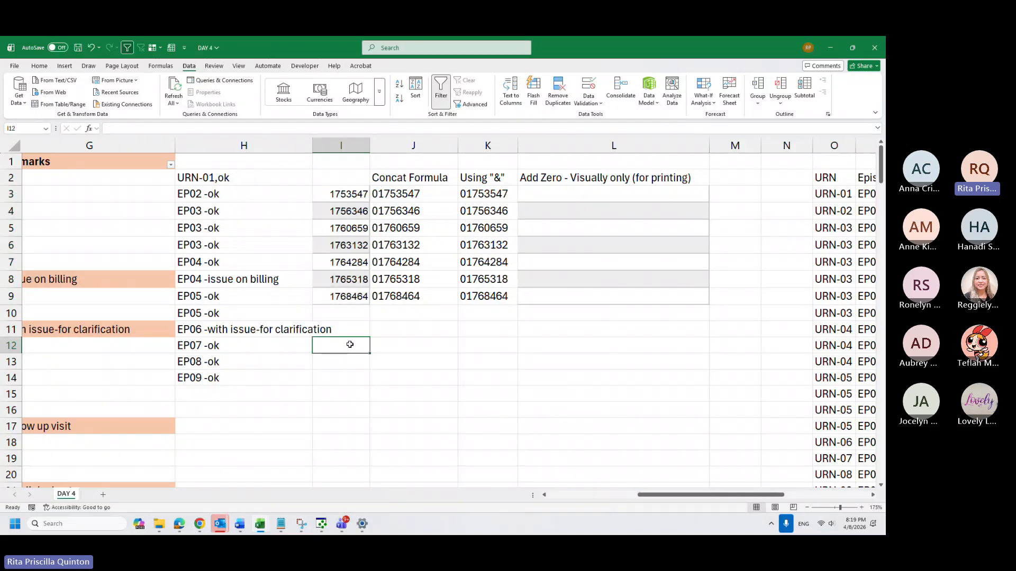
Try pasting a copy of the number in I3 into I13, and undo the paste
click(350, 195)
key(ctrl+c)
click(351, 361)
key(ctrl+v)
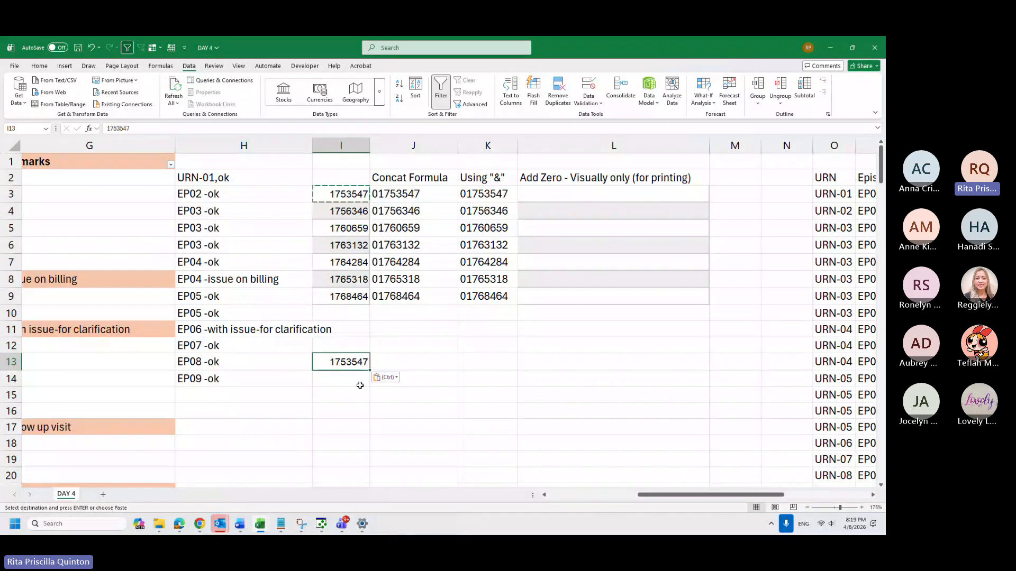
key(ctrl+z)
Switch to Notepad and paste the numbers from I3 and I4:I10 into a new tab, one per line
click(282, 528)
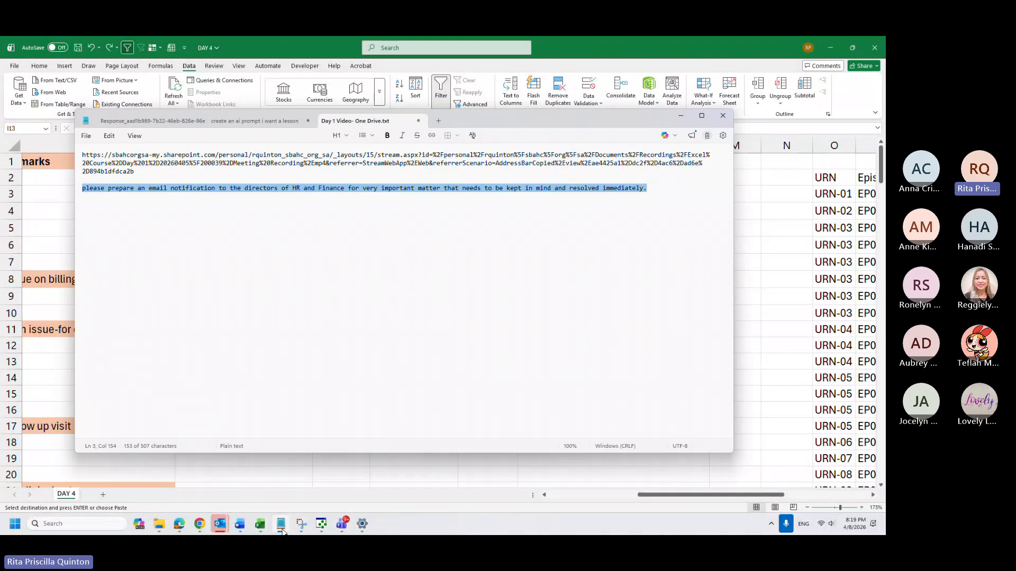
click(302, 276)
key(ctrl+n)
key(ctrl+v)
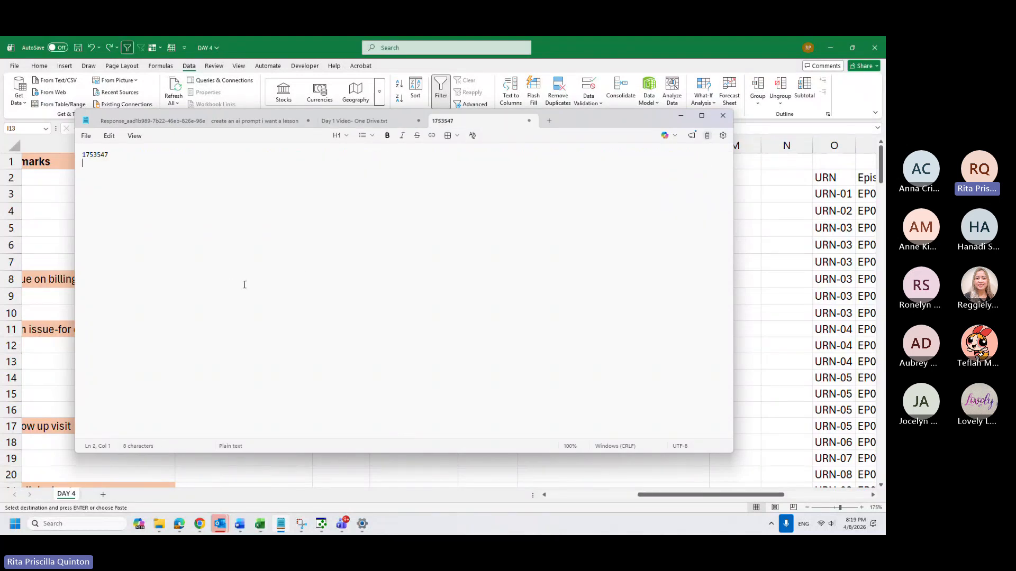
key(alt+Tab)
drag(347, 212, 347, 310)
key(ctrl+c)
key(alt+Tab)
key(ctrl+v)
Put a comma after 1753547 on the first line and remove the number 1756346
click(127, 151)
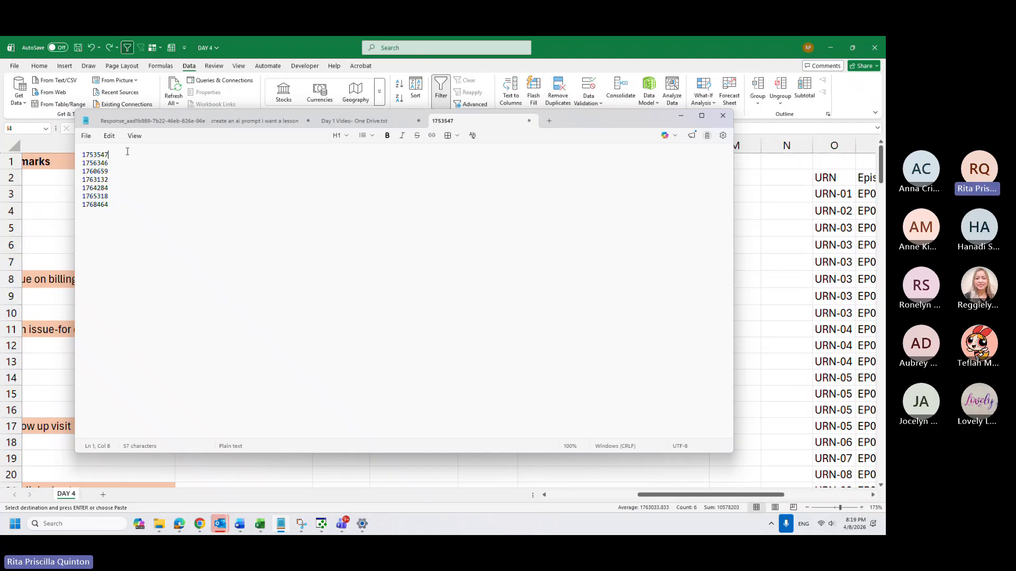
text(,)
key(Delete)
key(Delete)
text(,,756346)
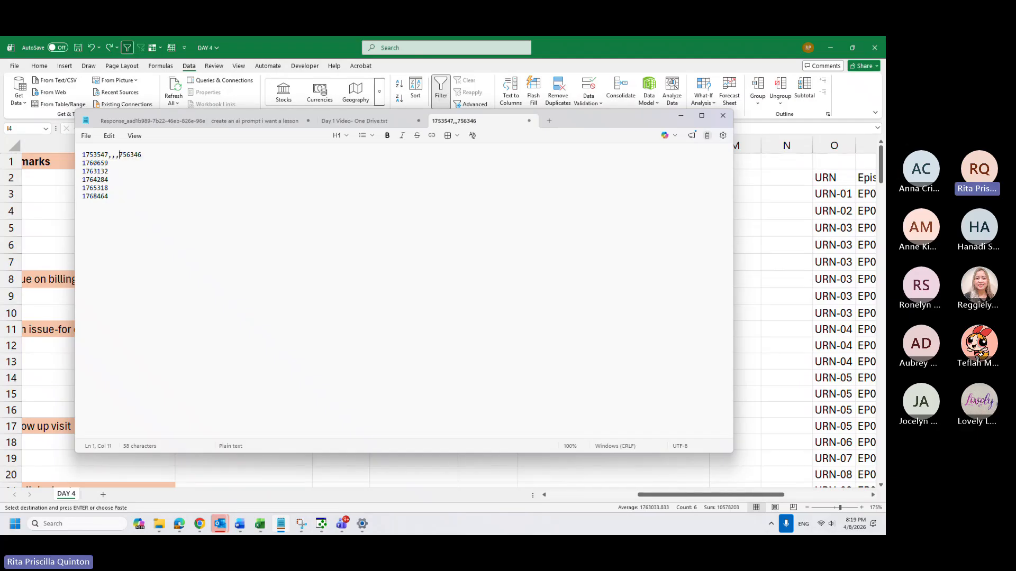
key(BackSpace)
key(BackSpace)
key(Delete)
key(Delete)
key(Delete)
key(Delete)
key(Delete)
key(Delete)
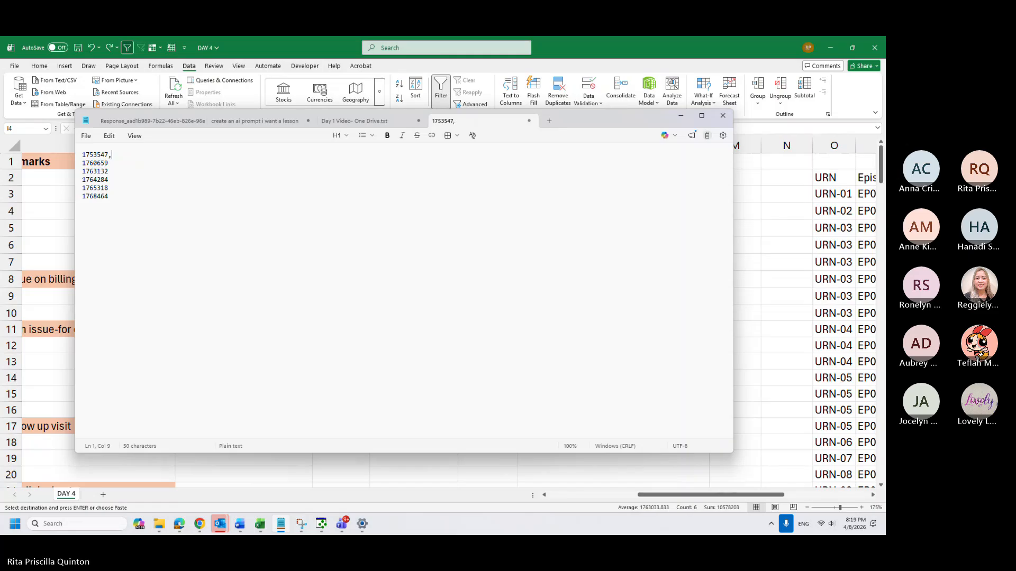
Bring 1760659, 1763132 and 1764284 up onto the first line, with a comma after each
key(Delete)
key(End)
text(,)
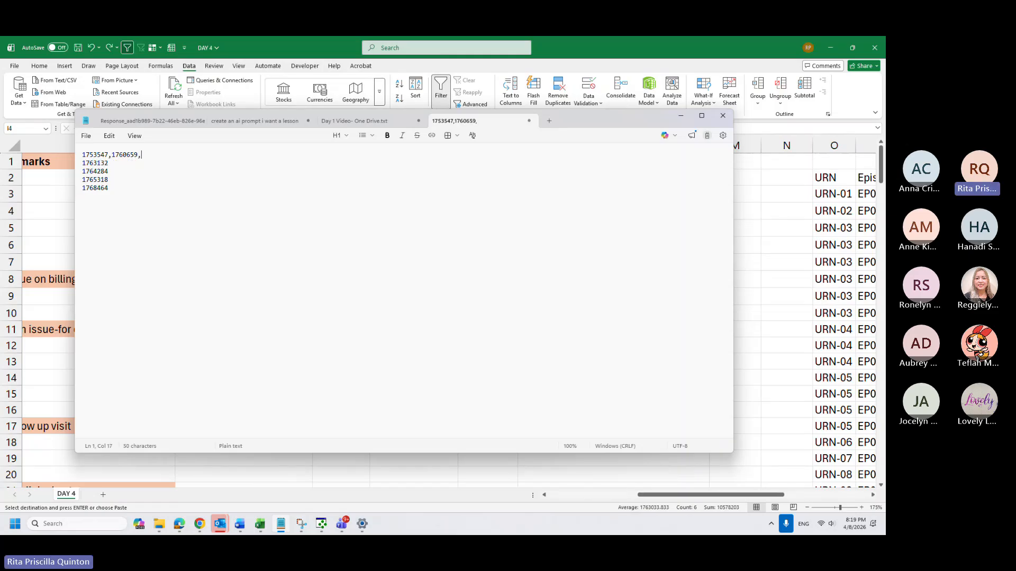
key(Delete)
key(End)
text(,)
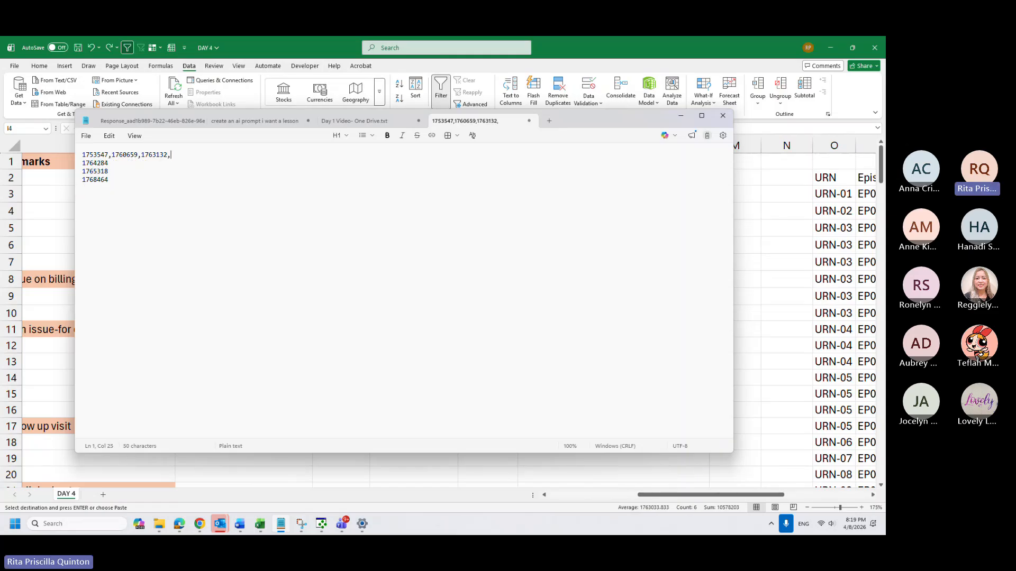
key(Delete)
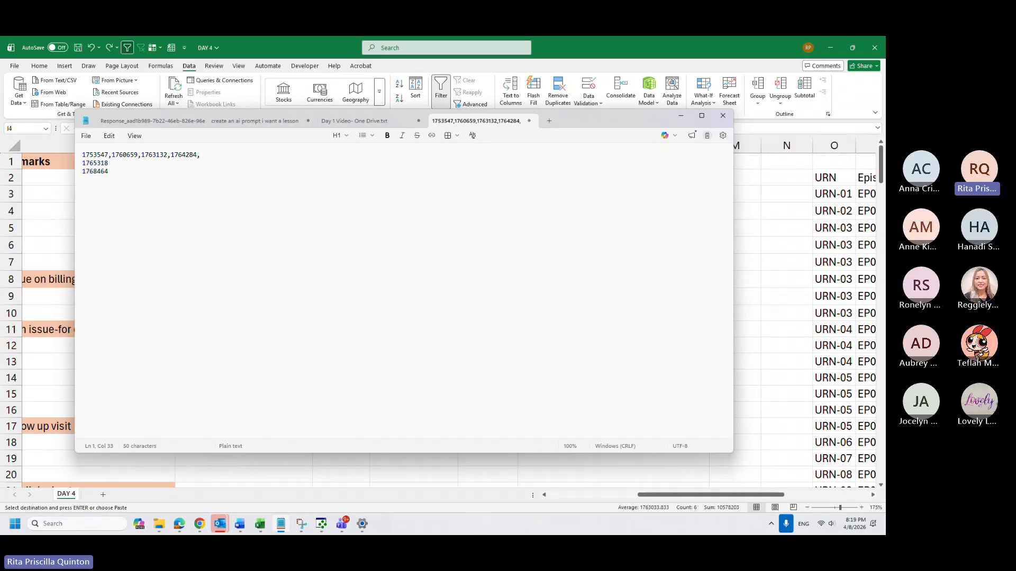
key(shift+Home)
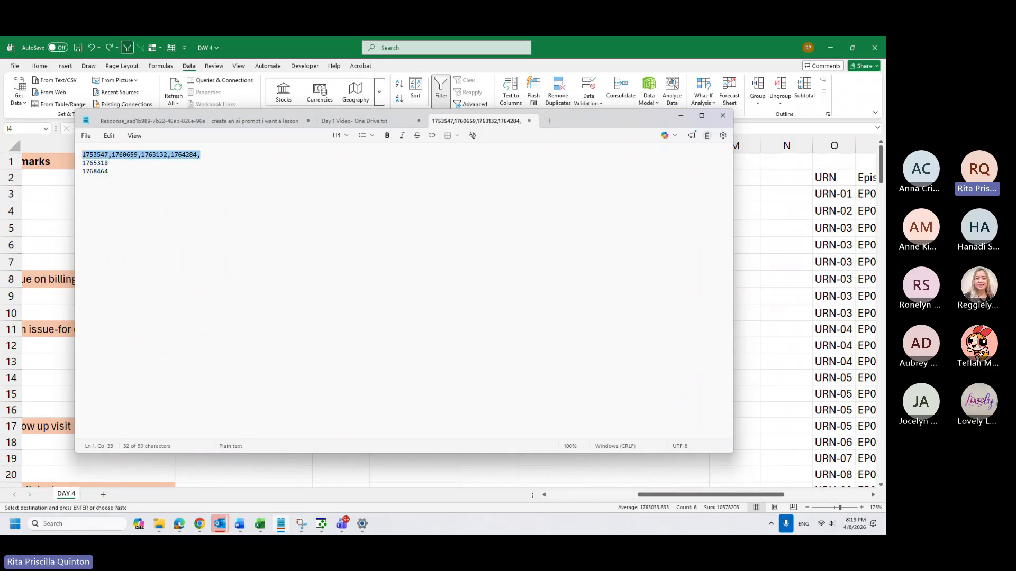
key(Left)
key(Down)
key(Down)
key(Up)
key(Up)
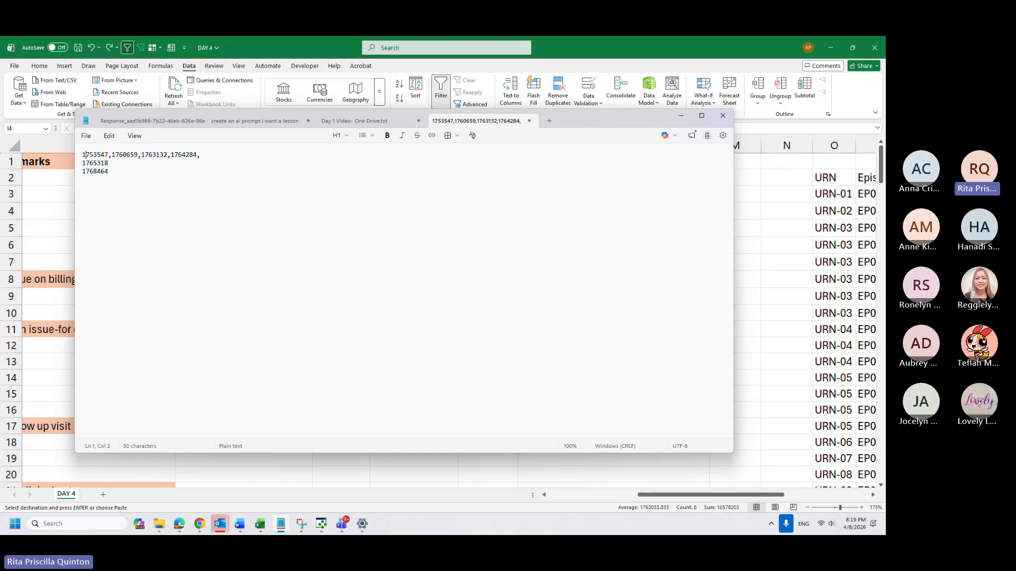
Switch back to Excel and enter the formula =CONCAT(I3,",",I4,",",I5) in I14
key(alt+Tab)
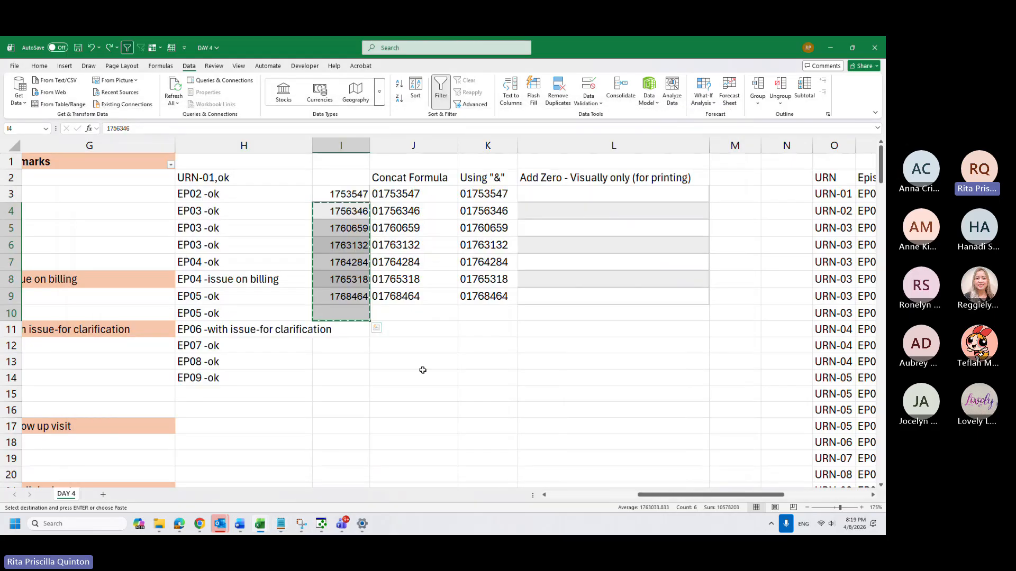
key(Escape)
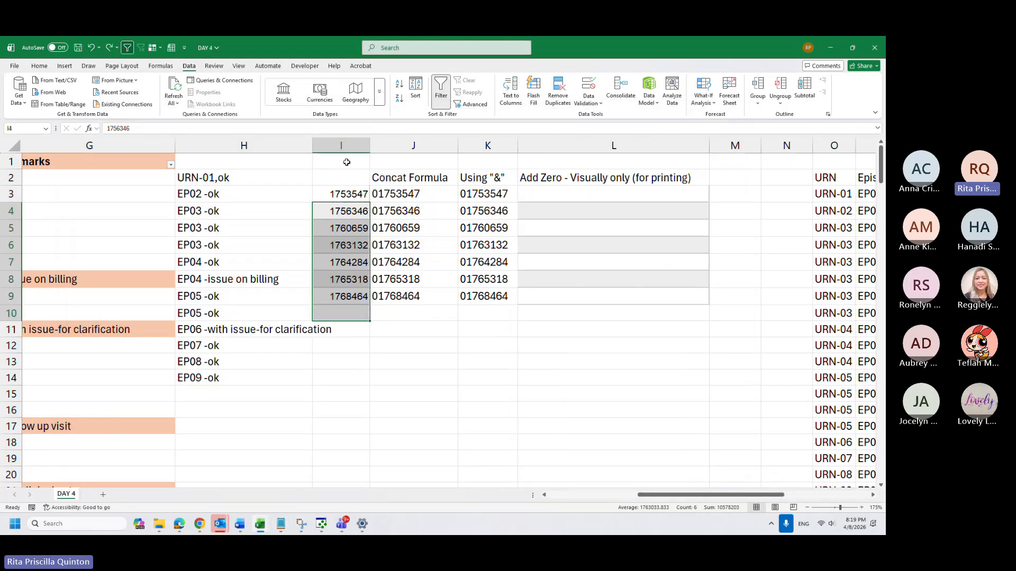
drag(349, 194, 370, 455)
click(366, 381)
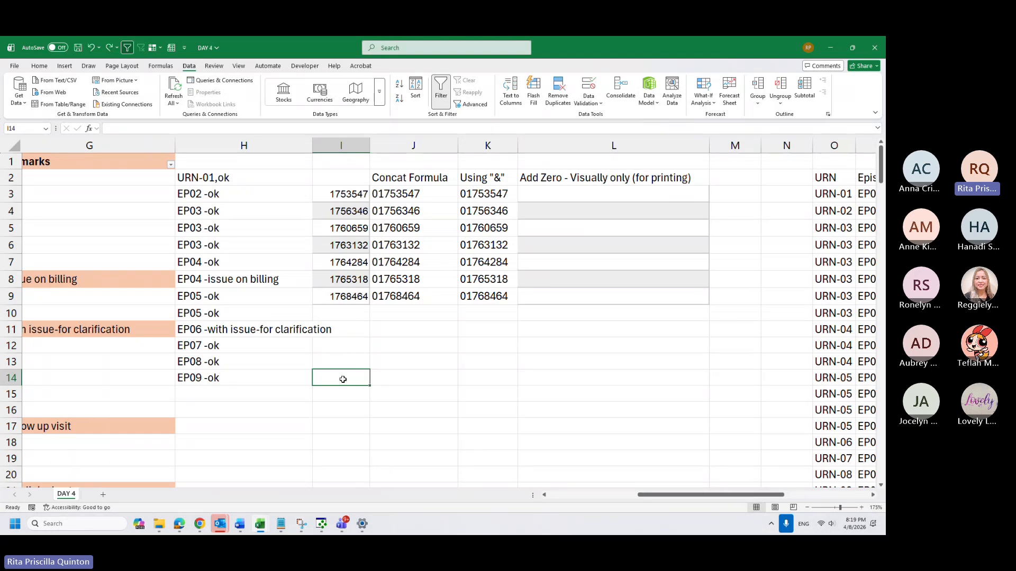
text(=co)
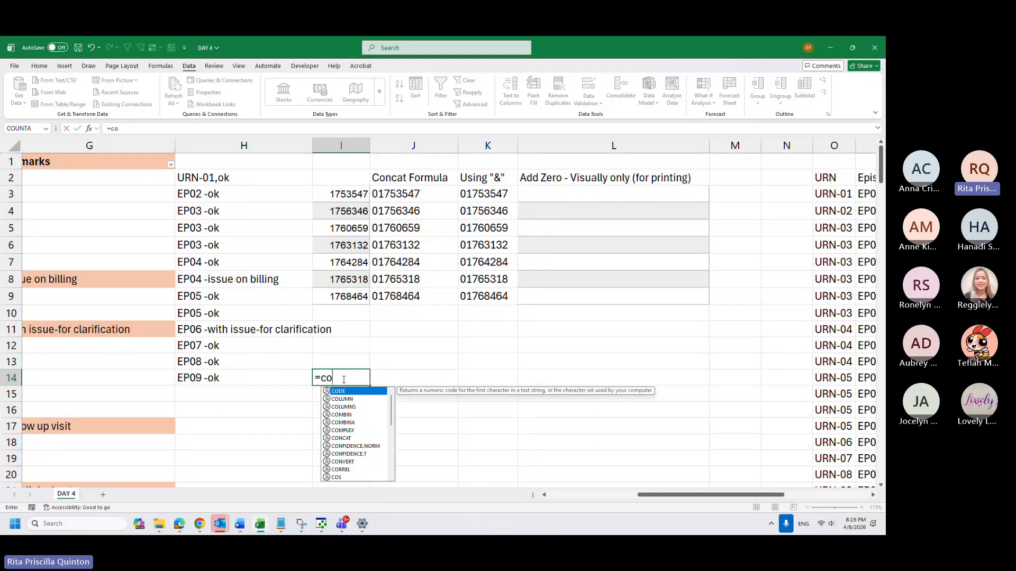
text(nc)
key(Tab)
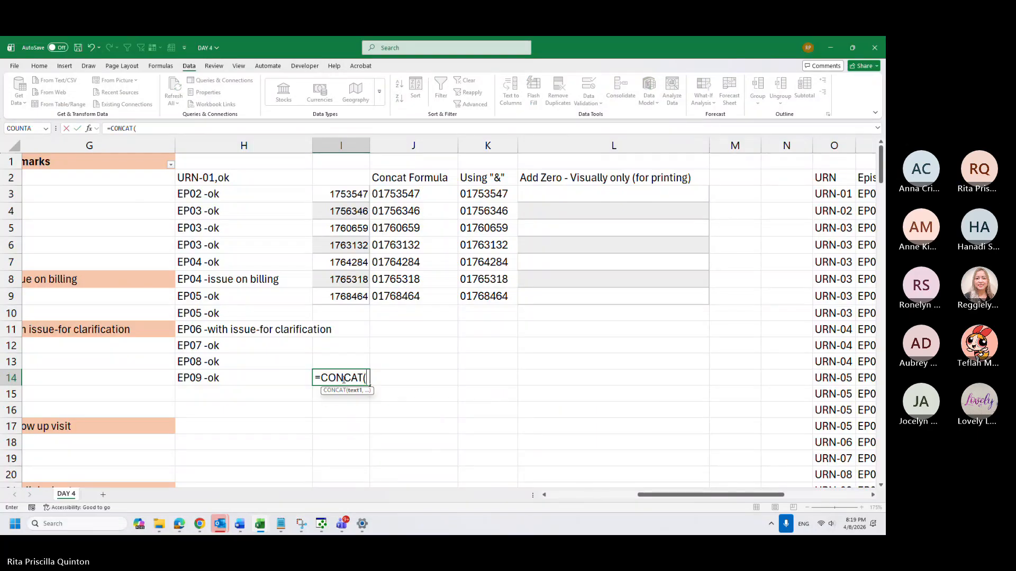
click(353, 194)
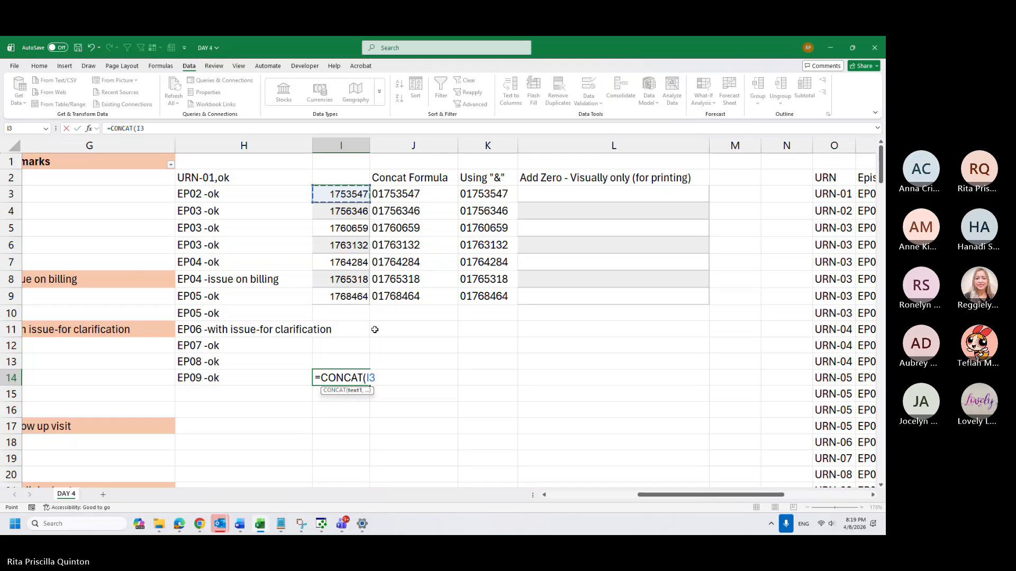
text(,)
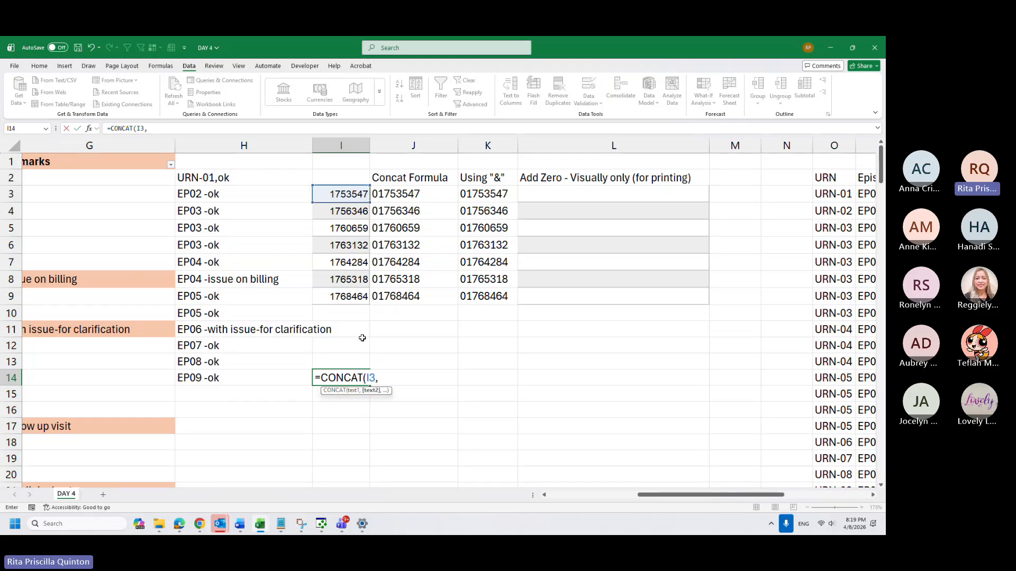
text(",",)
click(329, 213)
text(,")
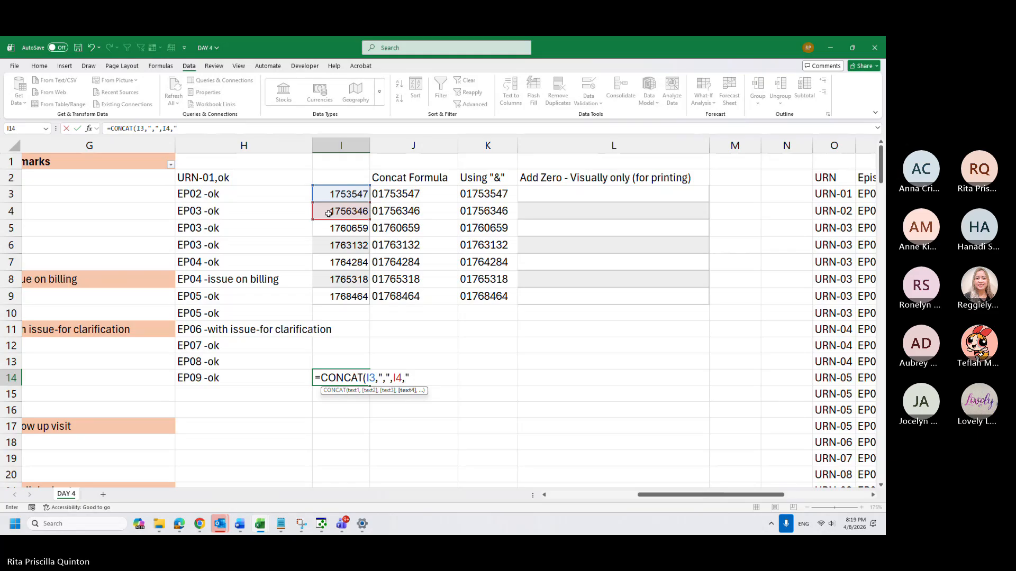
text(,",)
click(339, 233)
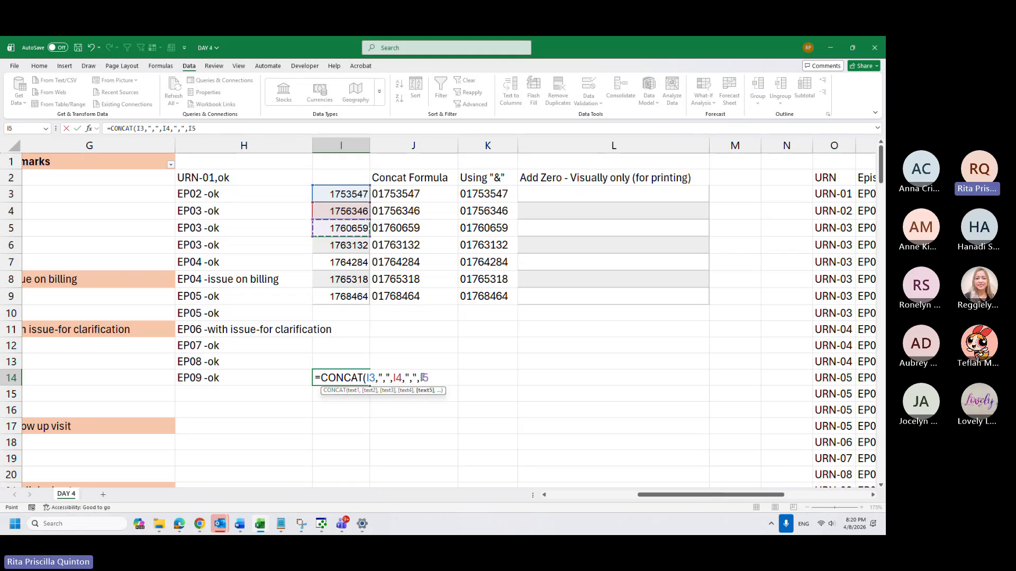
key(Return)
key(Up)
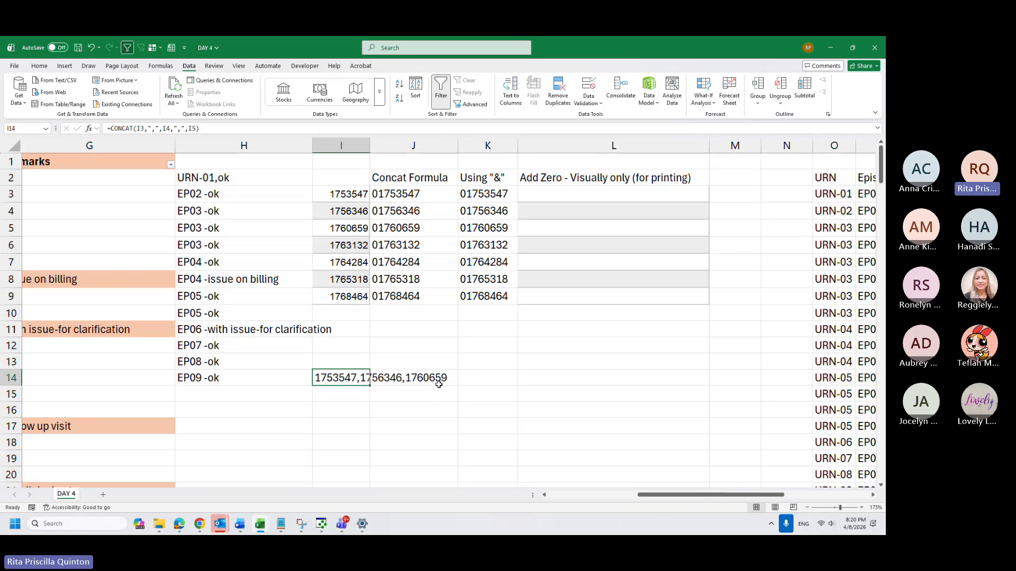
Examine the quoted comma separator in the CONCAT formula in I14
click(353, 397)
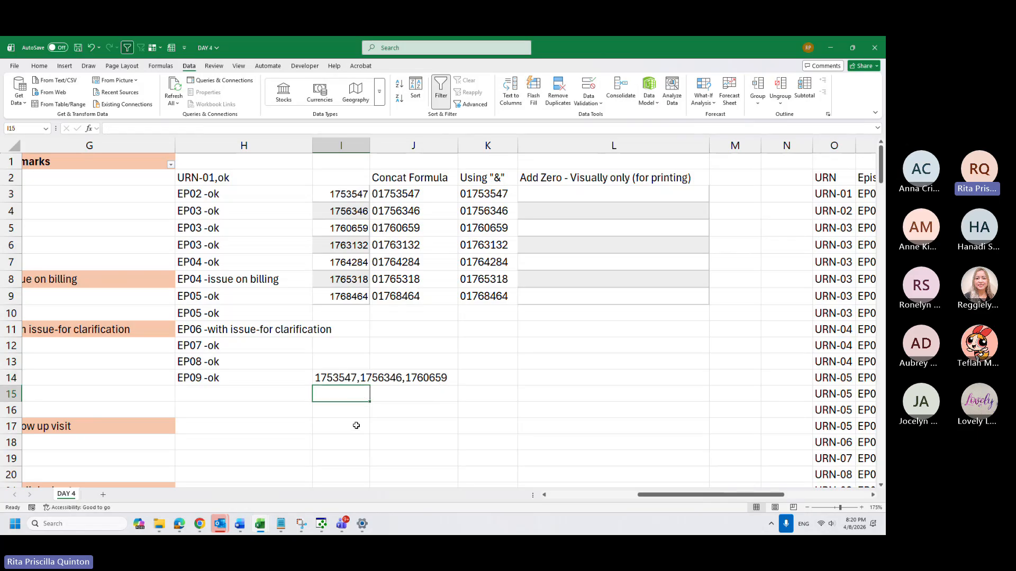
key(Up)
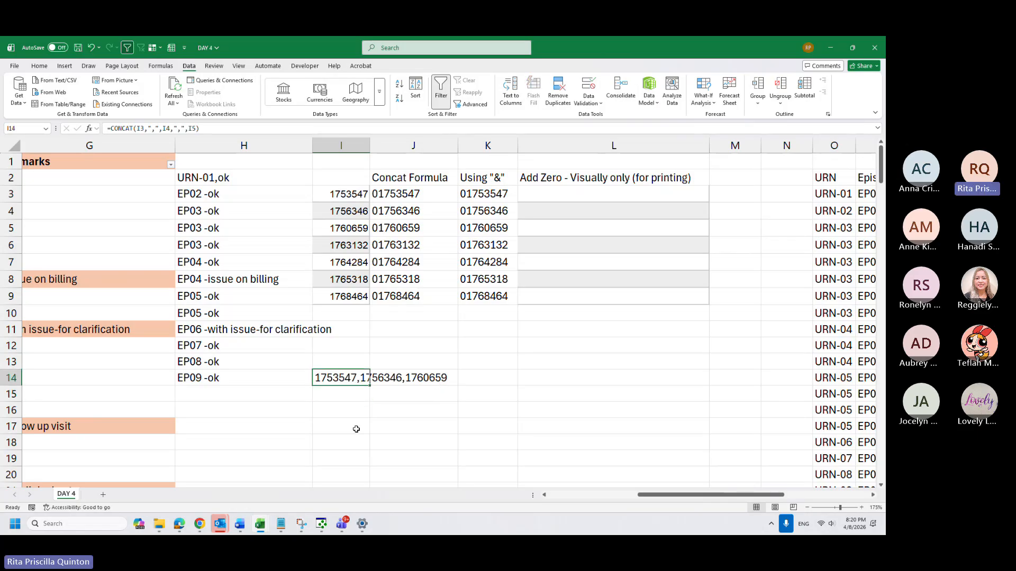
key(Down)
text(=)
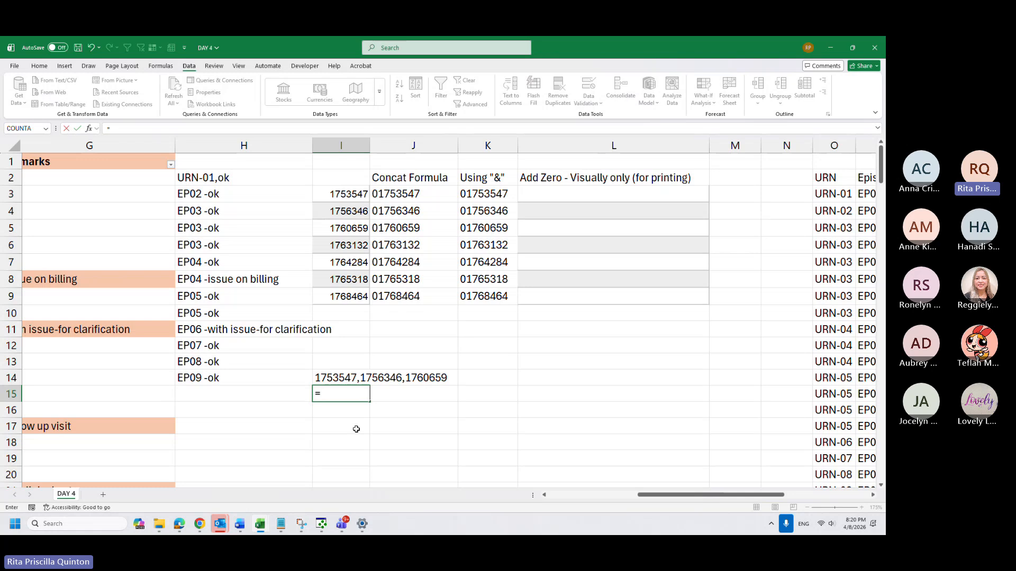
click(359, 380)
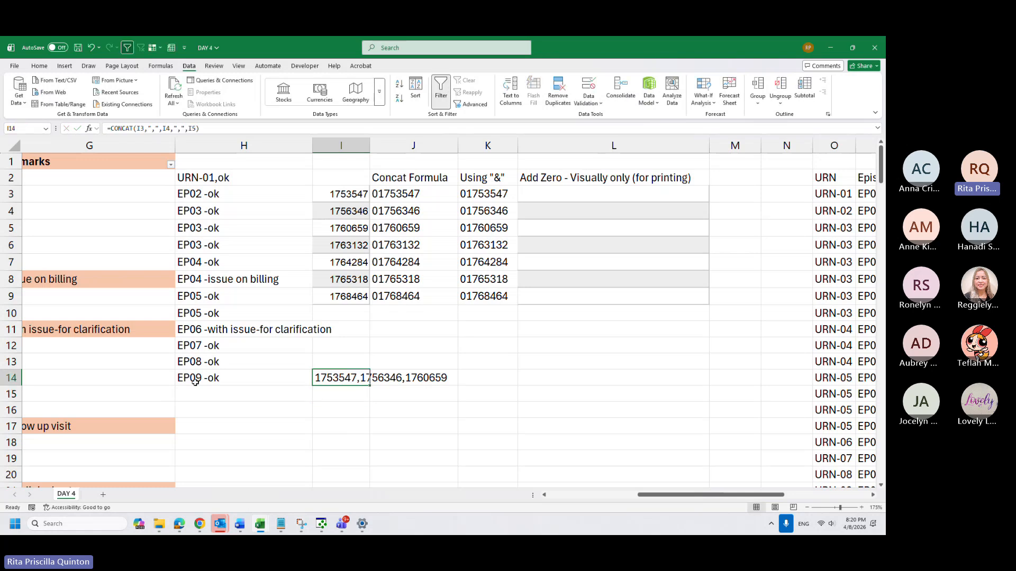
double_click(154, 128)
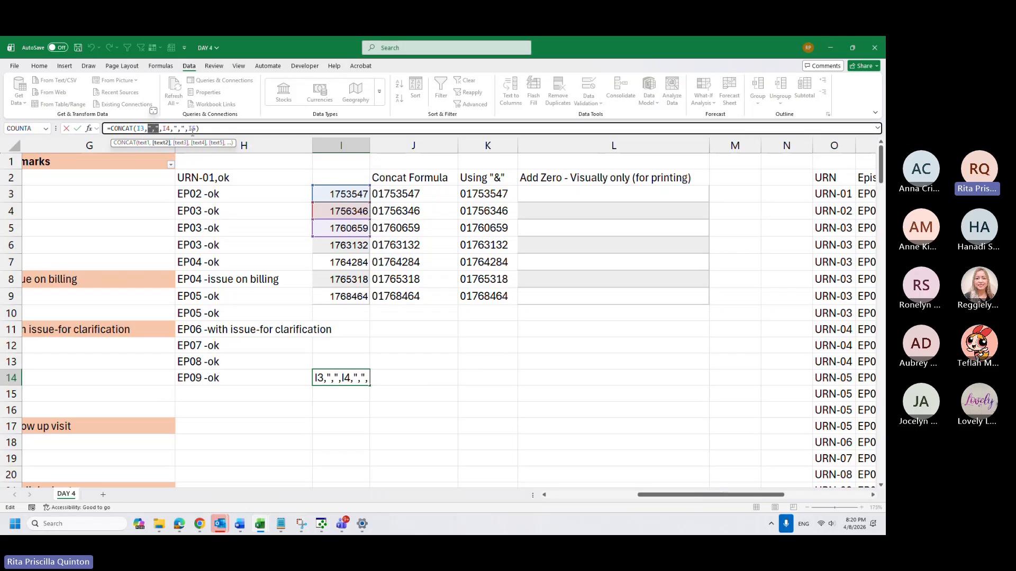
key(ctrl+Return)
Enter a comma as the separator in I1 and center it in the cell
click(338, 162)
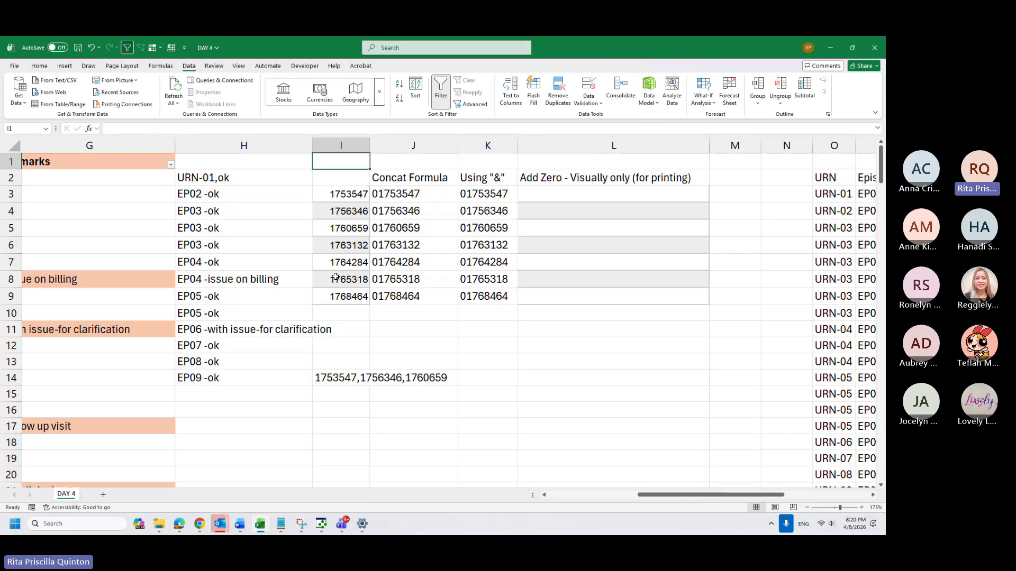
text(")
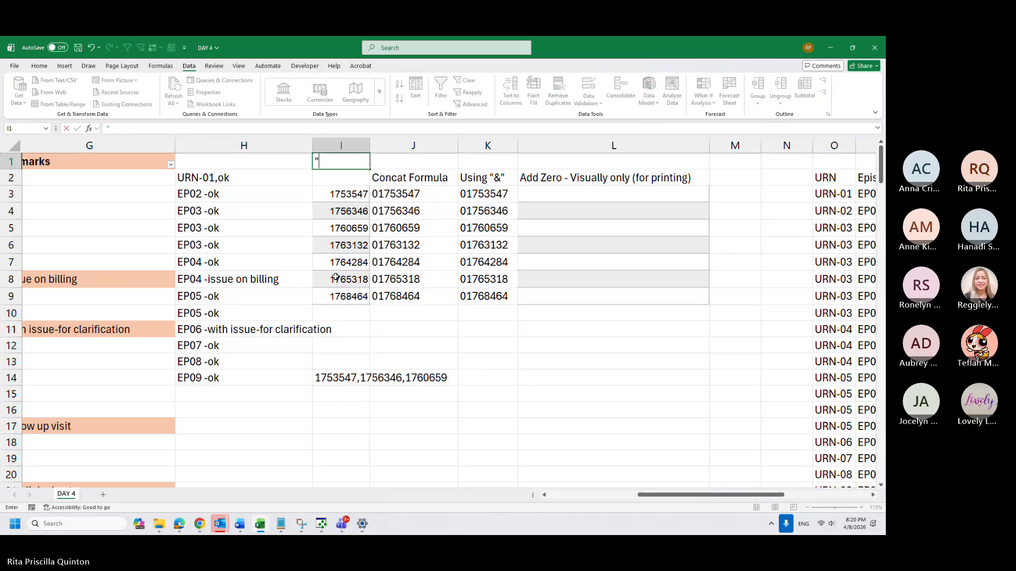
text(,)
key(ctrl+Return)
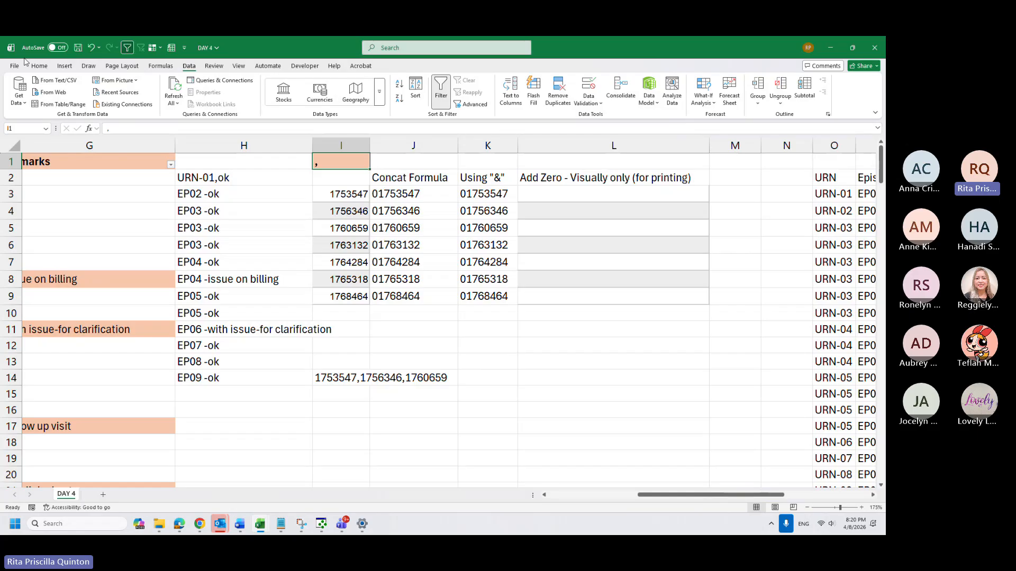
click(38, 65)
click(214, 99)
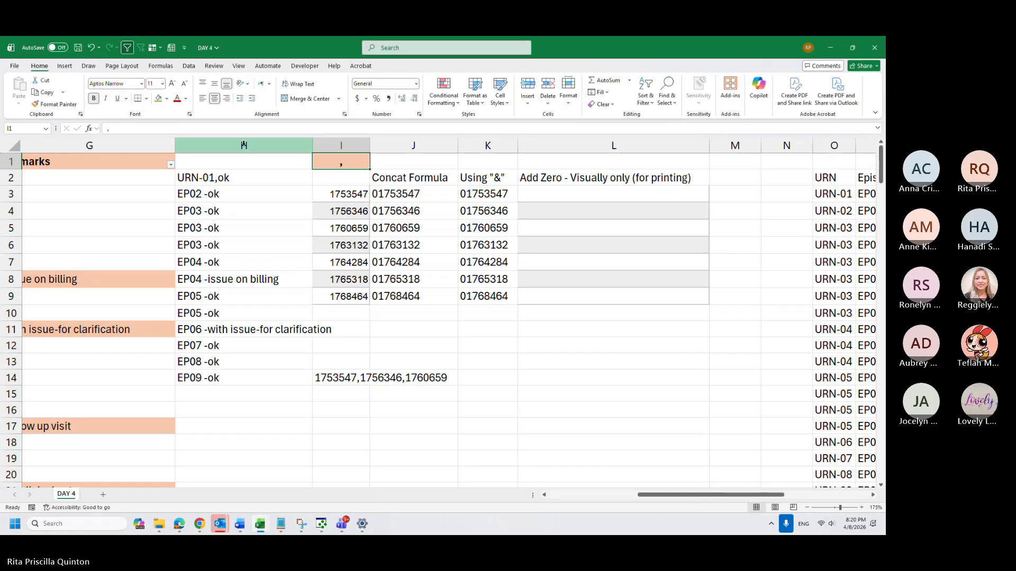
Enter the formula =CONCAT(I3,$I$1,I14) in I15 with an absolute separator reference, and clear the old result in I14
click(337, 396)
text(=conc)
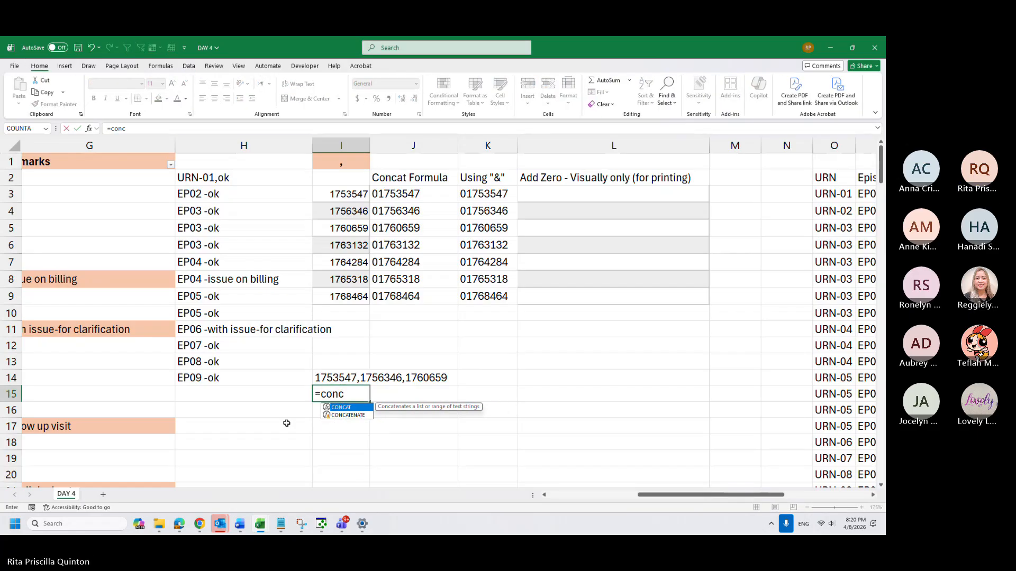
key(Tab)
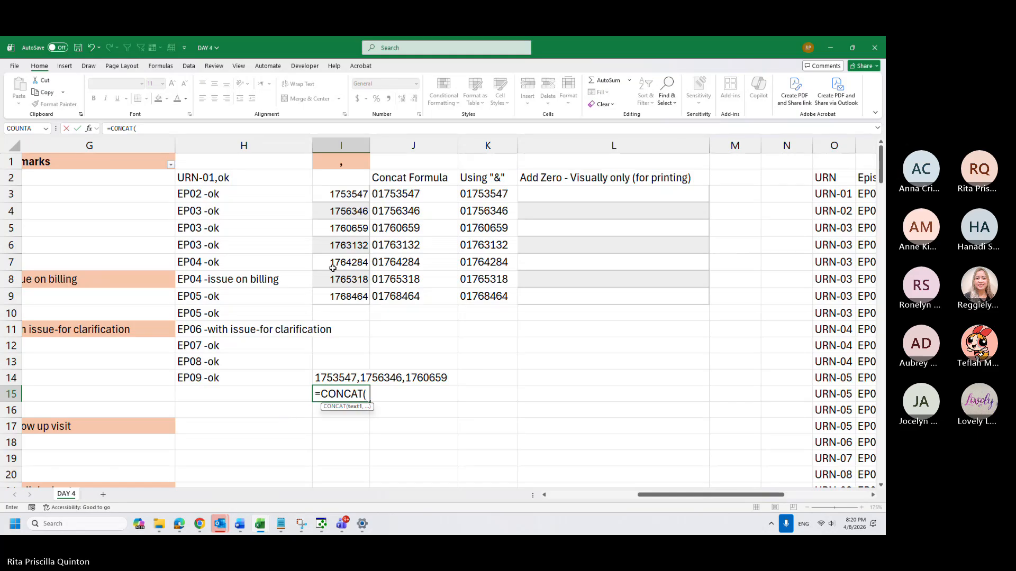
click(351, 200)
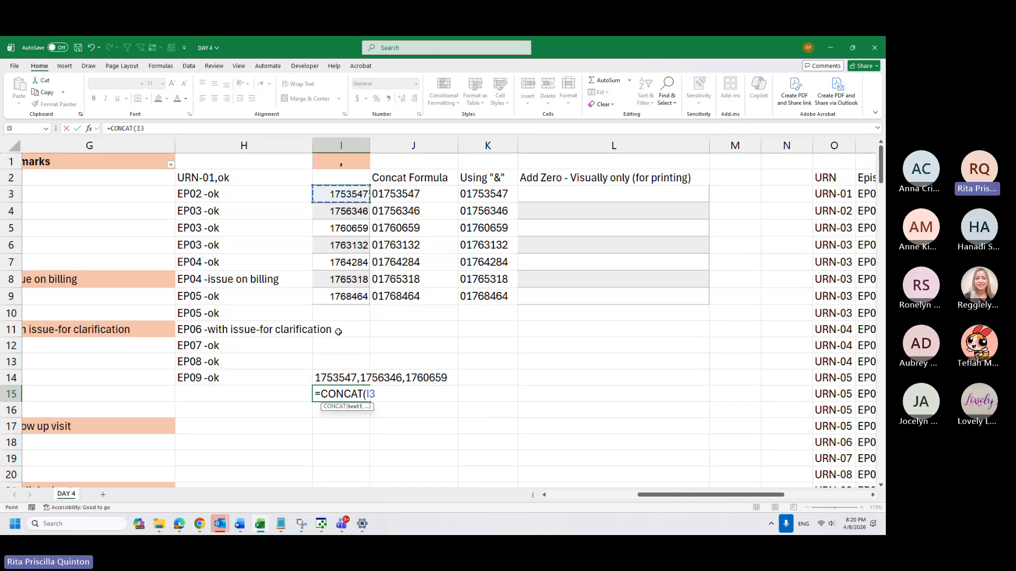
text(m)
key(BackSpace)
text(,)
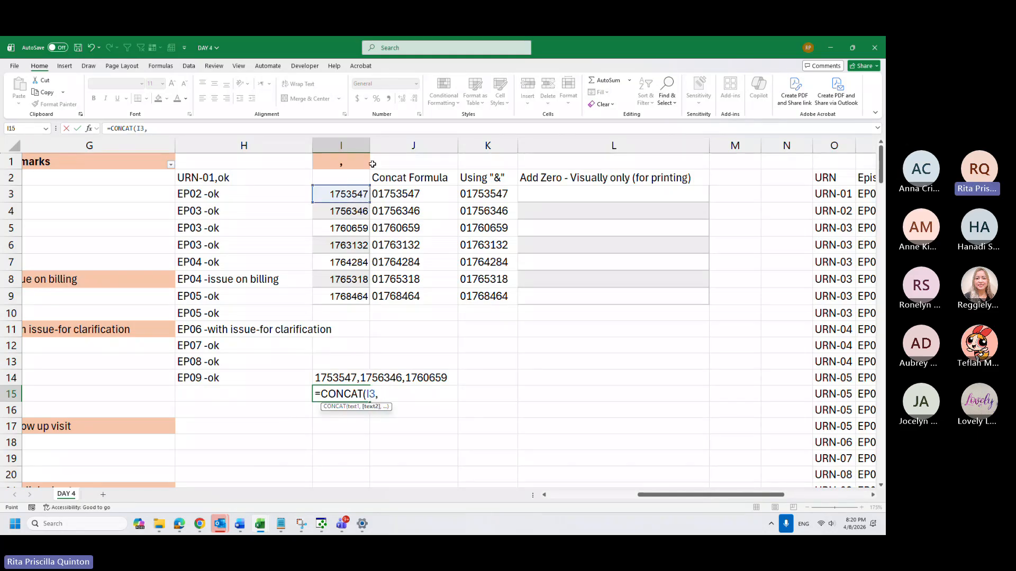
click(342, 161)
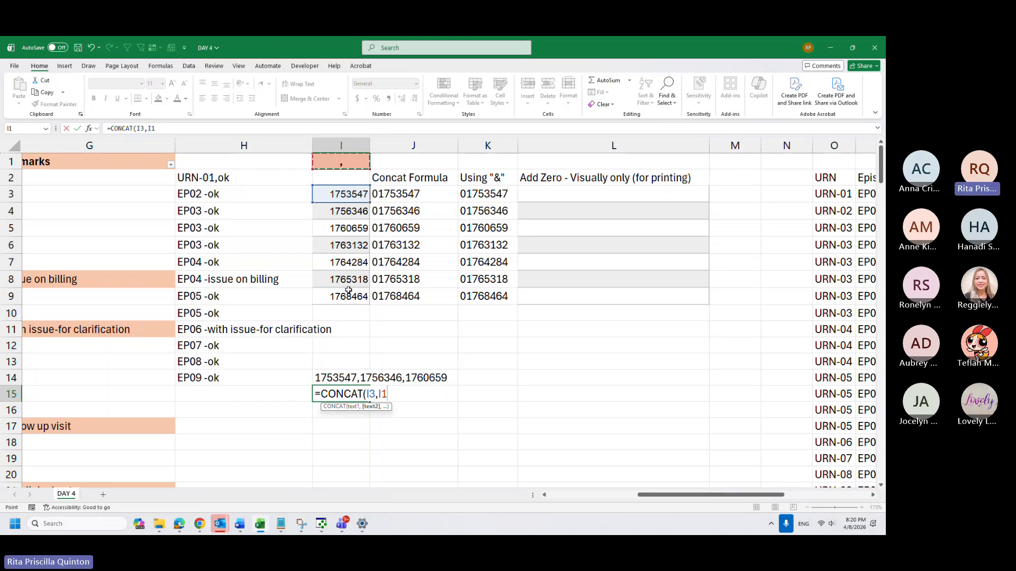
key(F4)
text(,)
click(349, 379)
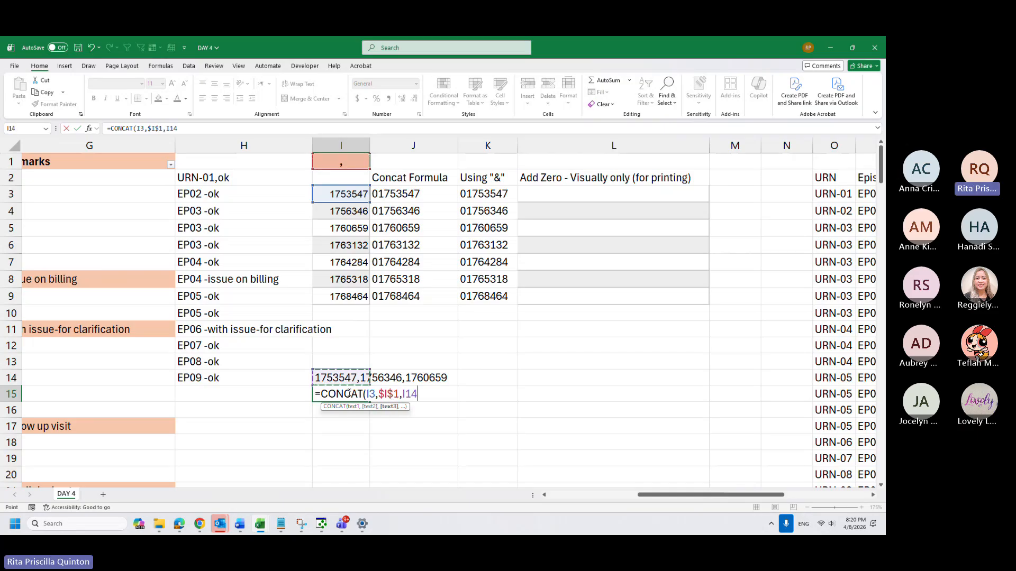
key(ctrl+Return)
key(Up)
key(Delete)
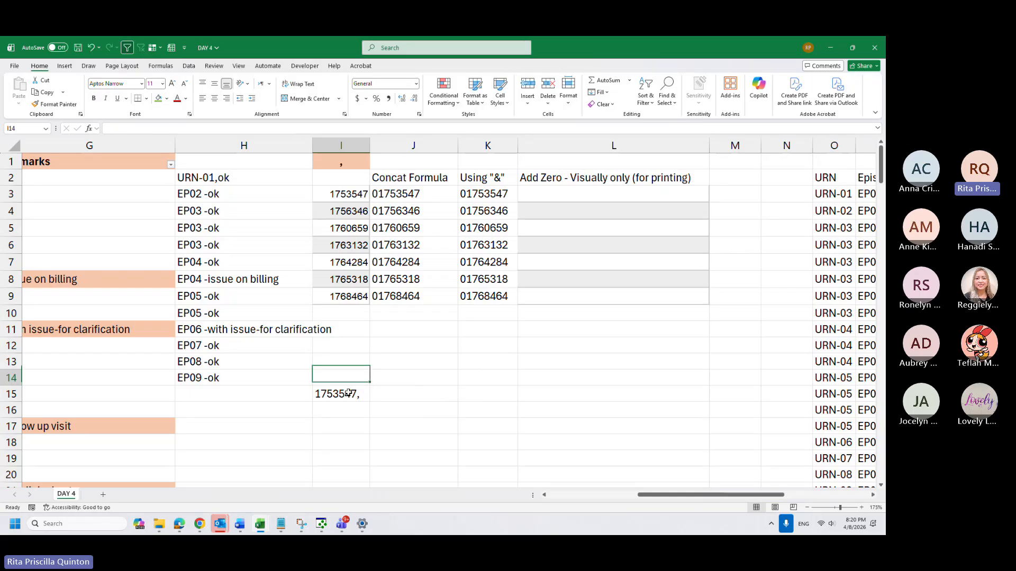
Examine the references in the I15 CONCAT formula, including the empty cell I14
click(349, 393)
double_click(348, 394)
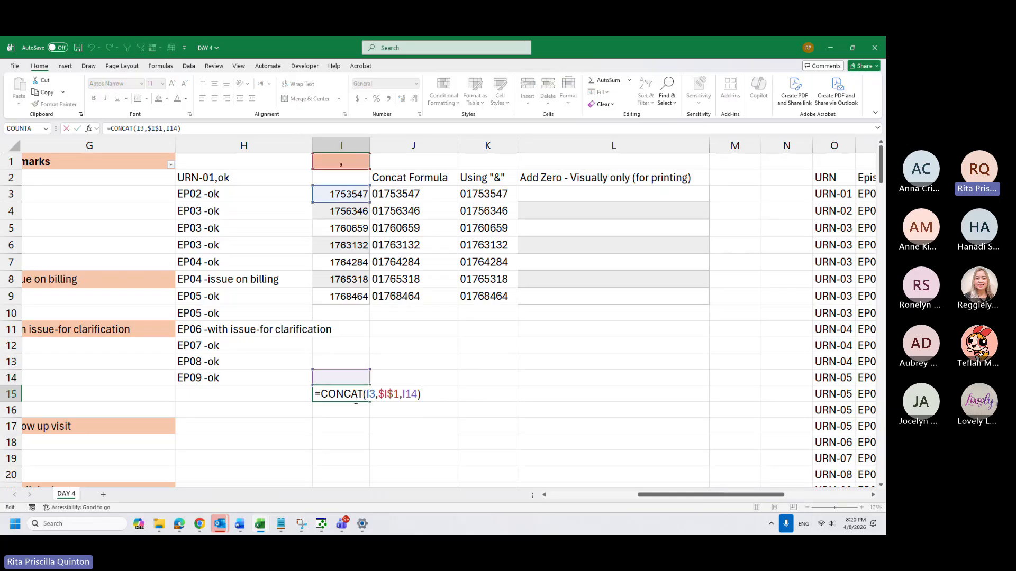
click(410, 394)
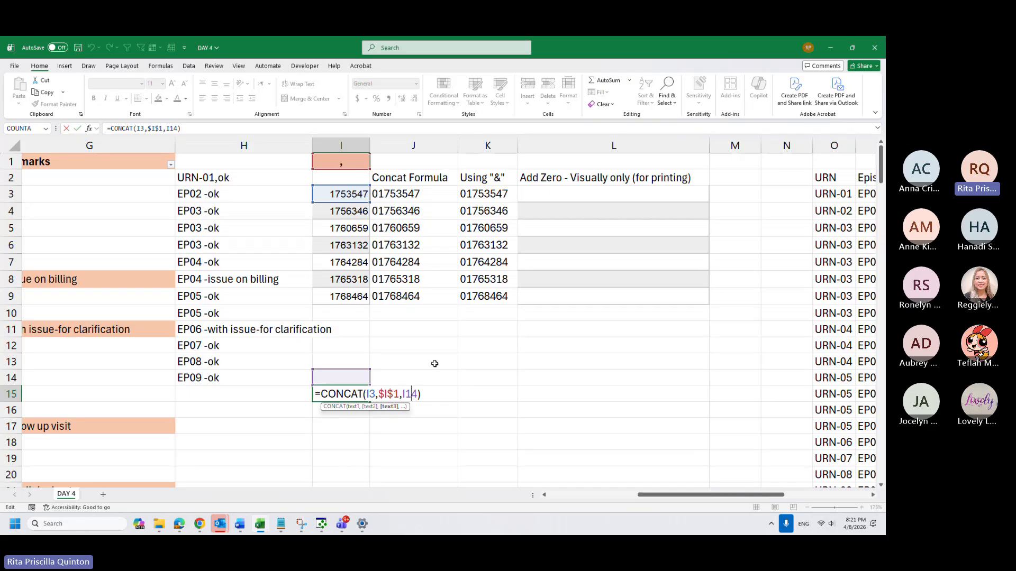
click(418, 366)
right_click(421, 369)
click(357, 398)
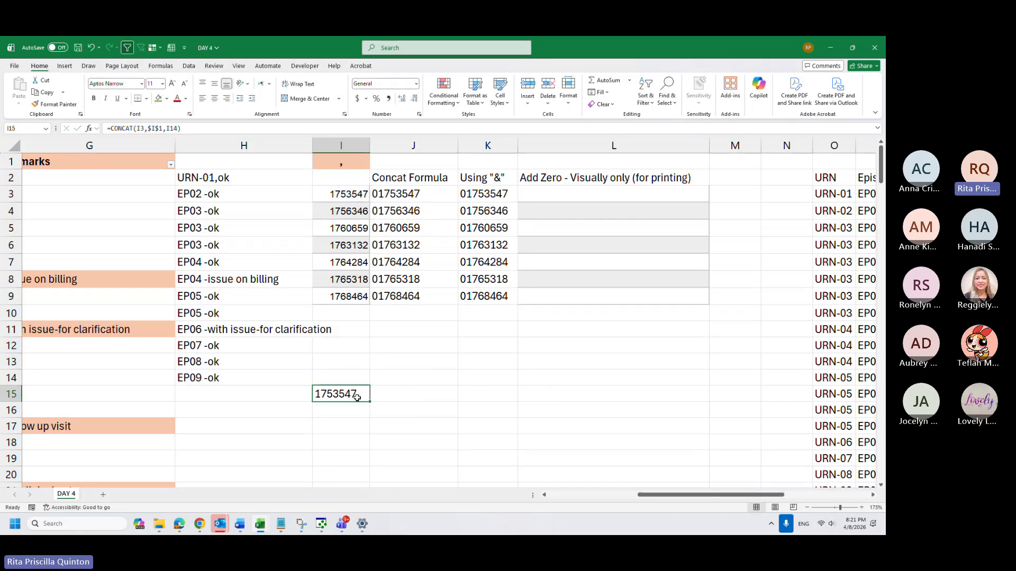
double_click(357, 398)
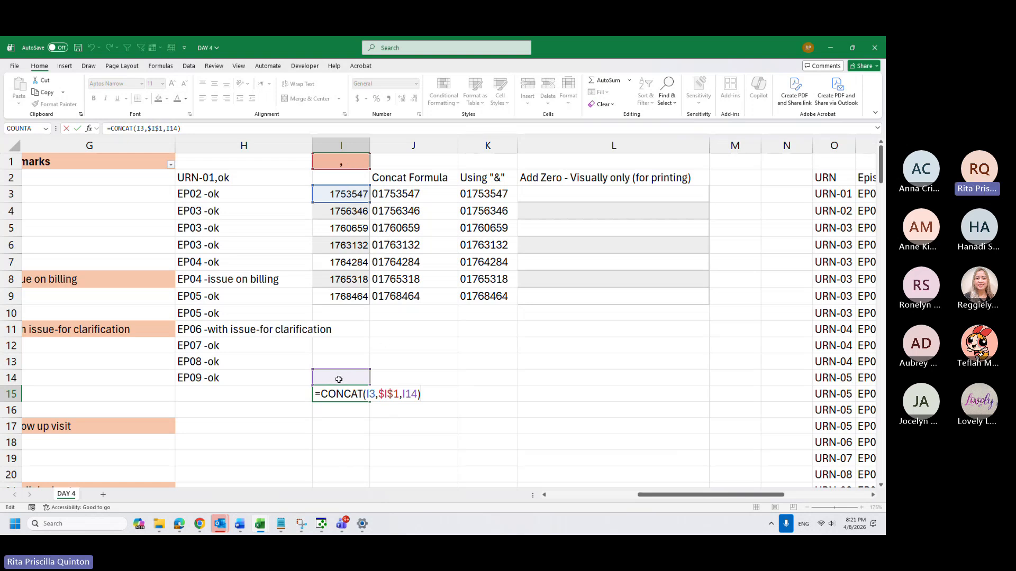
key(ctrl+Return)
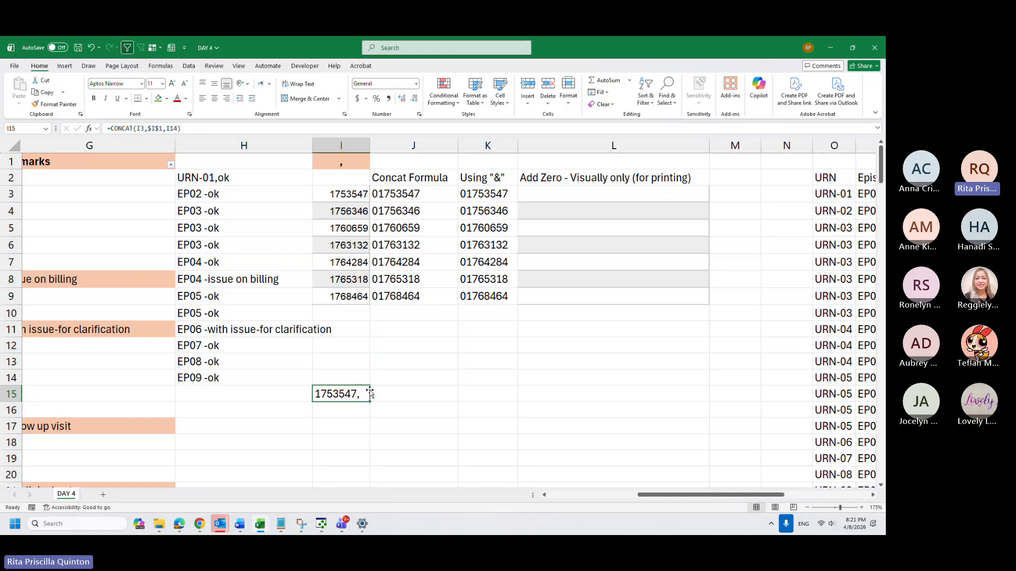
Fill the CONCAT formula from I15 down through I22
scroll(369, 392, down, 1)
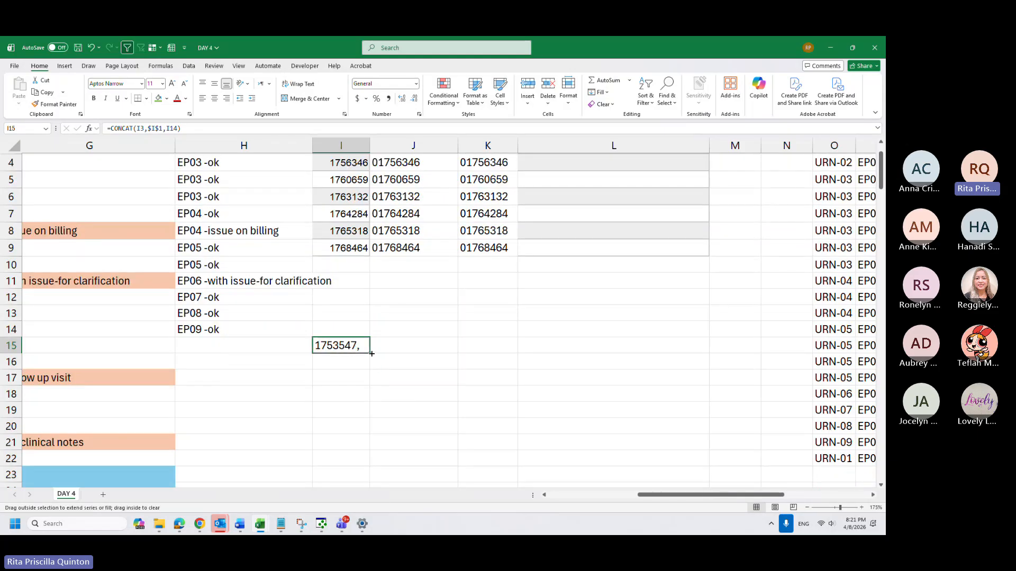
drag(371, 354, 371, 418)
scroll(372, 418, down, 2)
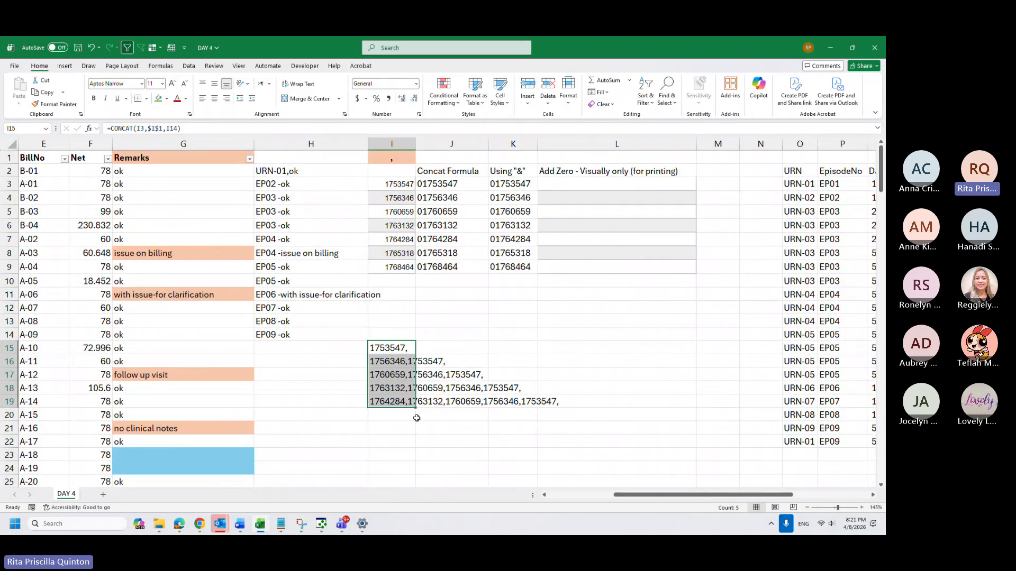
click(404, 401)
drag(415, 408, 406, 449)
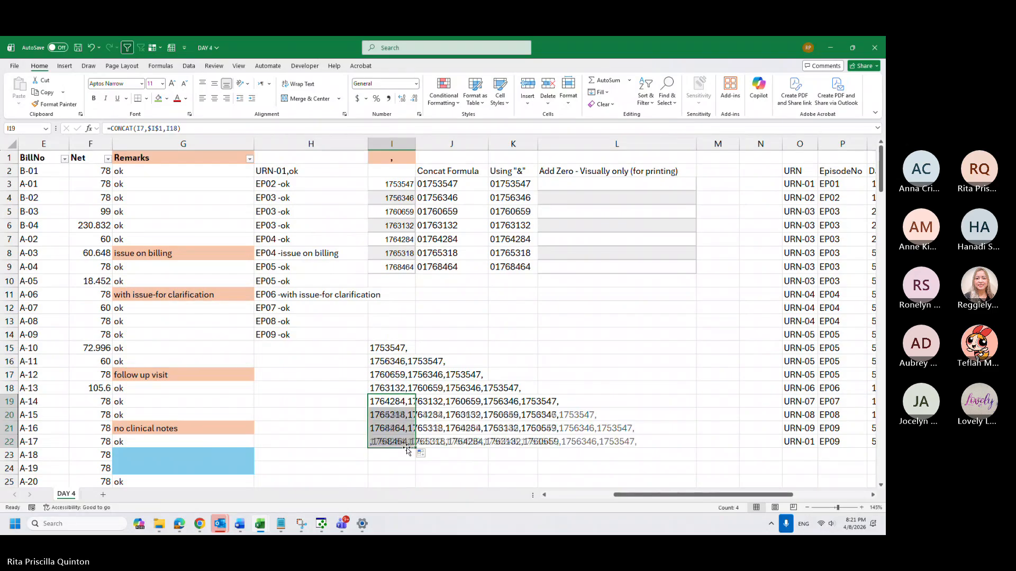
Examine the cell references in the filled CONCAT formulas in I19, I16, I15 and I17
double_click(396, 402)
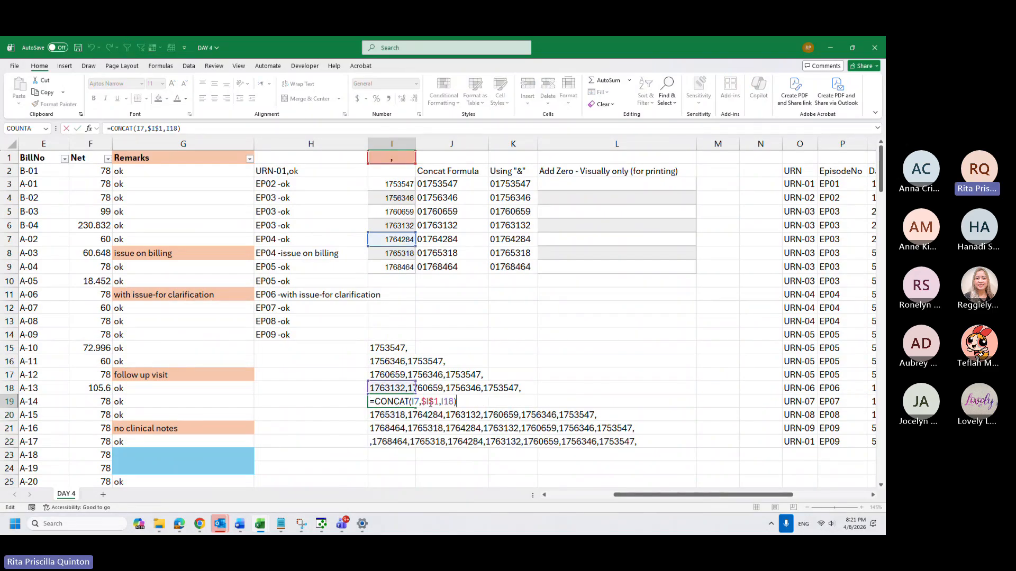
double_click(402, 362)
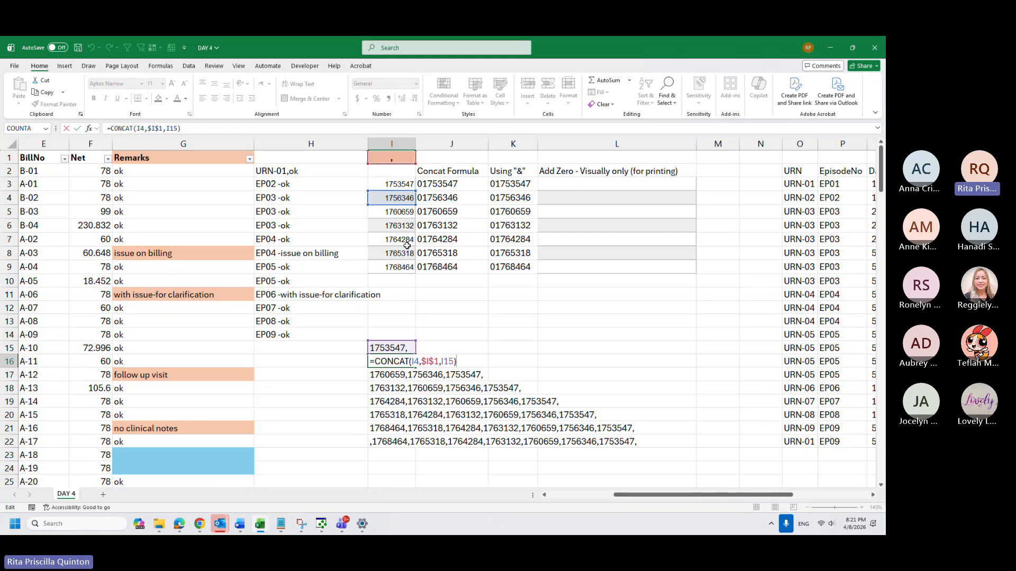
key(Escape)
click(398, 351)
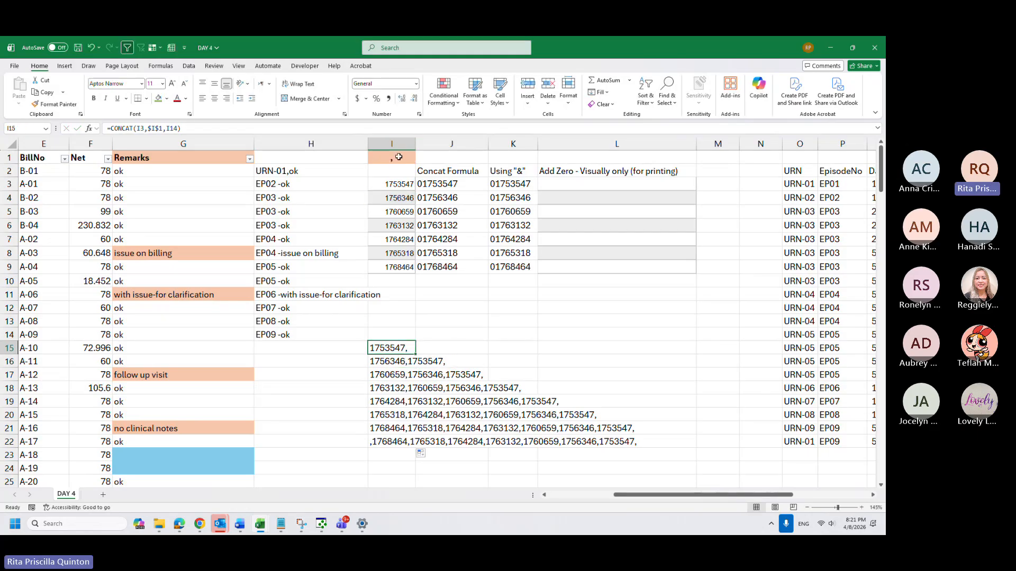
key(F2)
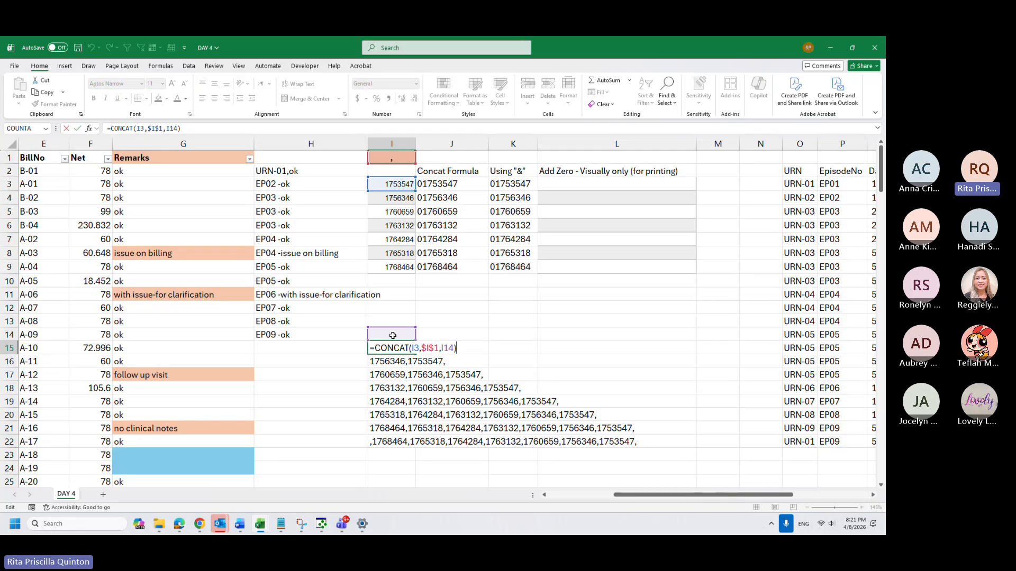
key(ctrl+Return)
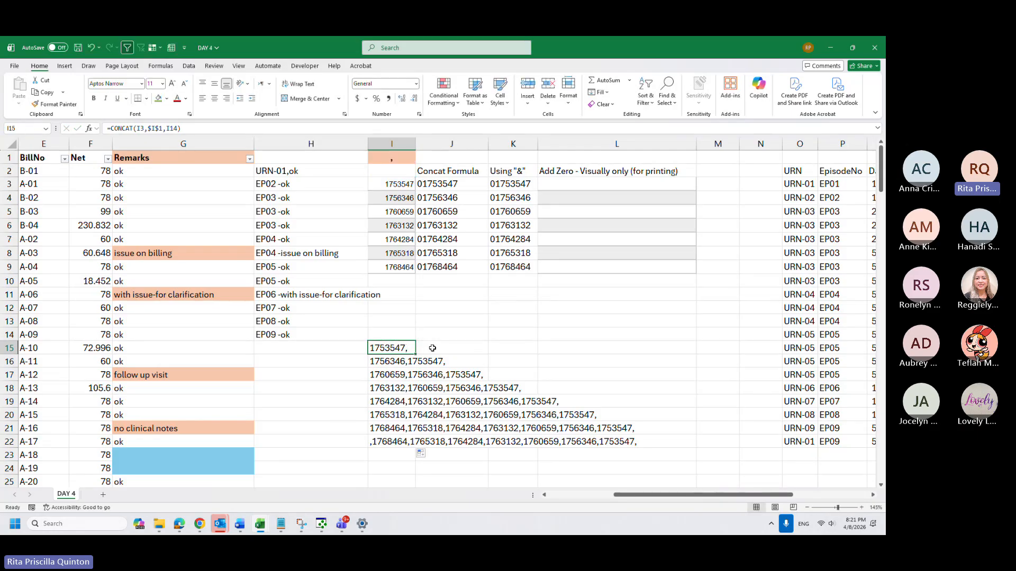
click(405, 362)
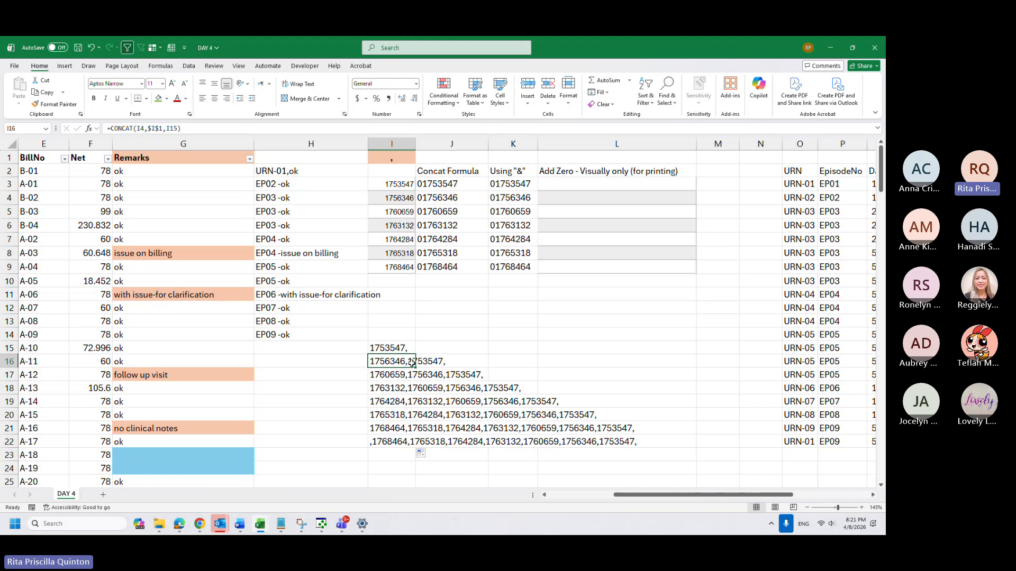
double_click(407, 361)
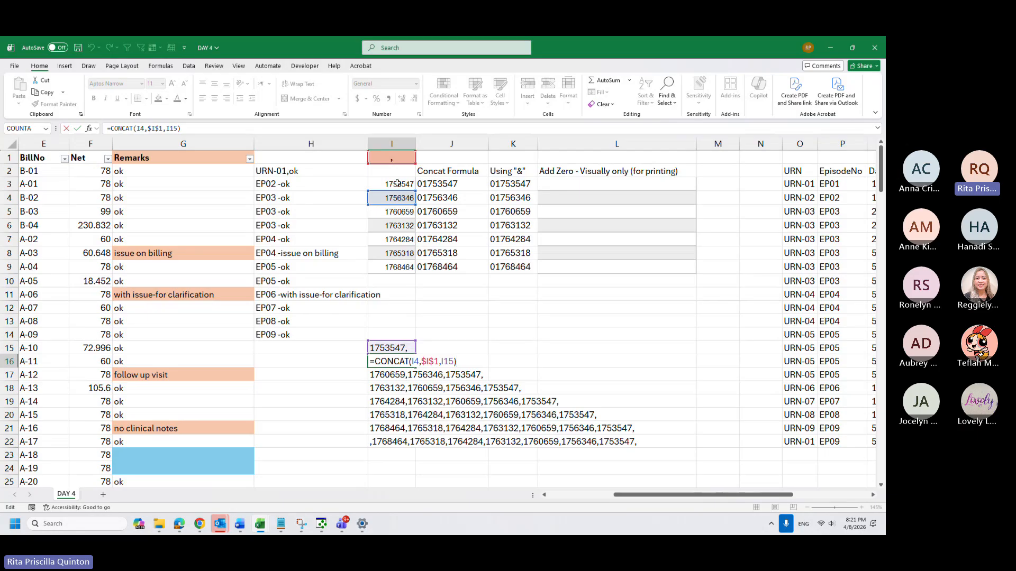
key(ctrl+Return)
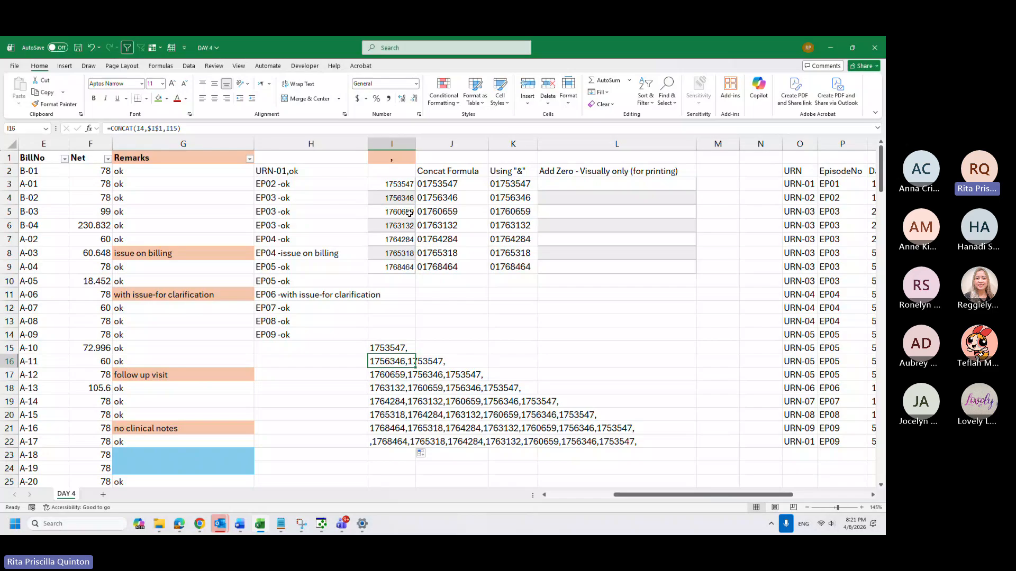
key(Down)
key(F2)
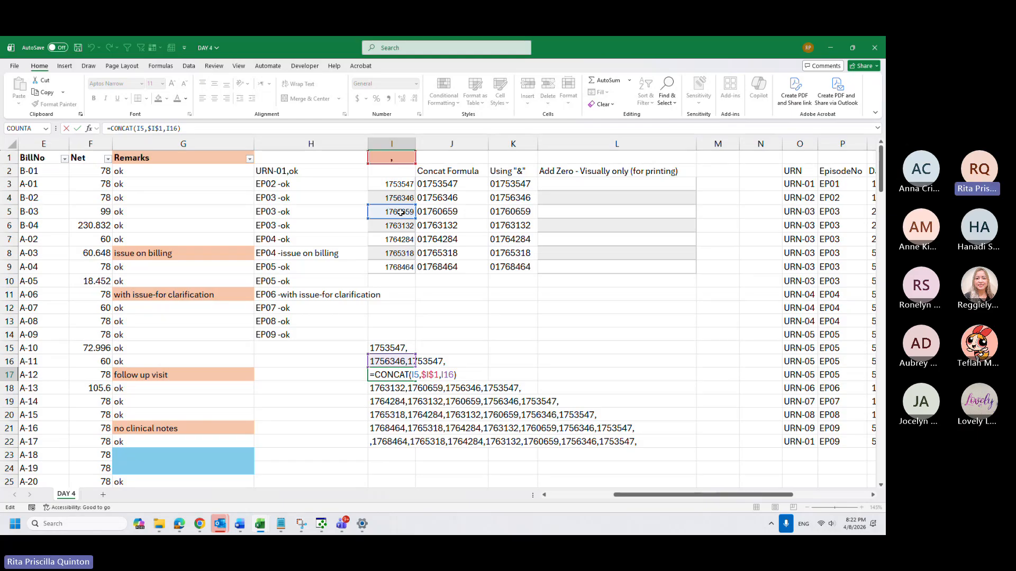
key(ctrl+Return)
Trace the accumulating results in I15 to I18 against the source numbers in I5 to I9
click(392, 350)
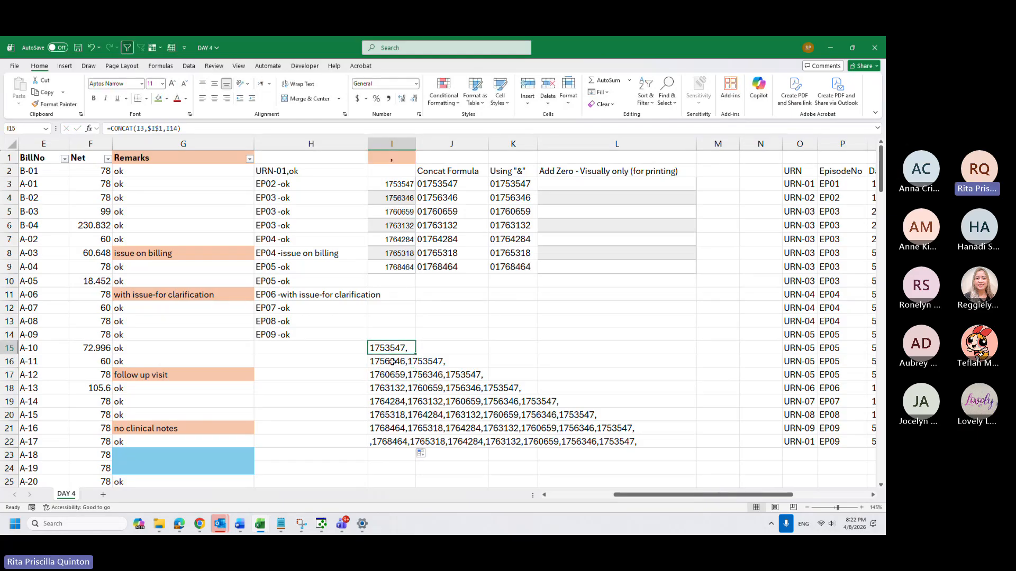
click(391, 362)
click(392, 374)
click(391, 386)
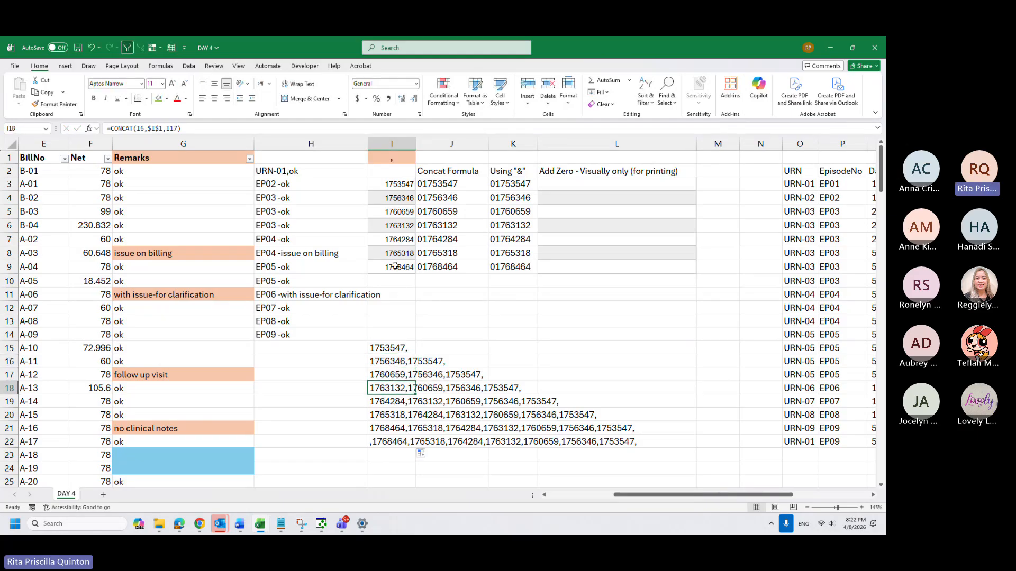
click(400, 211)
click(402, 225)
click(402, 238)
click(403, 250)
click(404, 266)
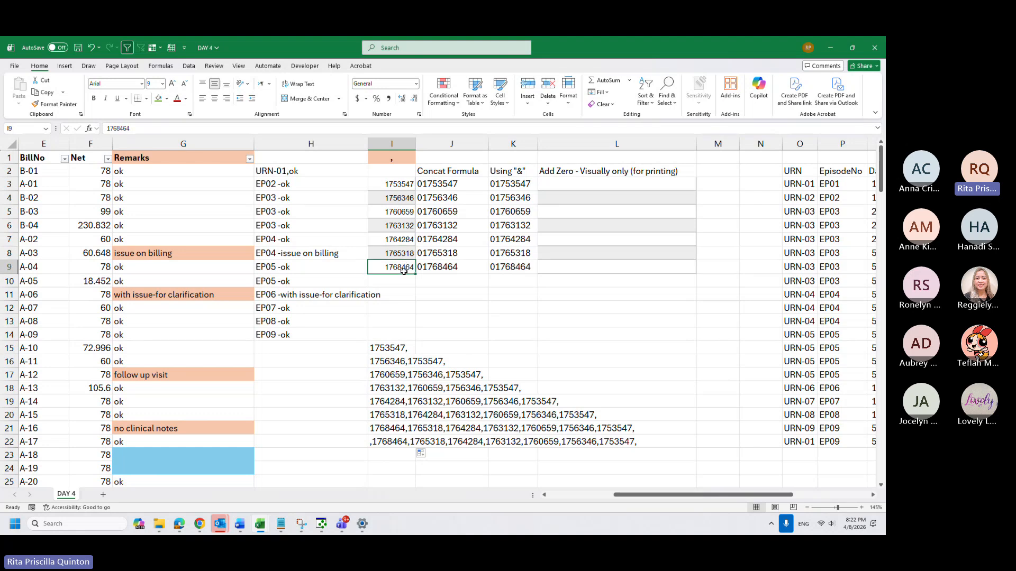
click(391, 350)
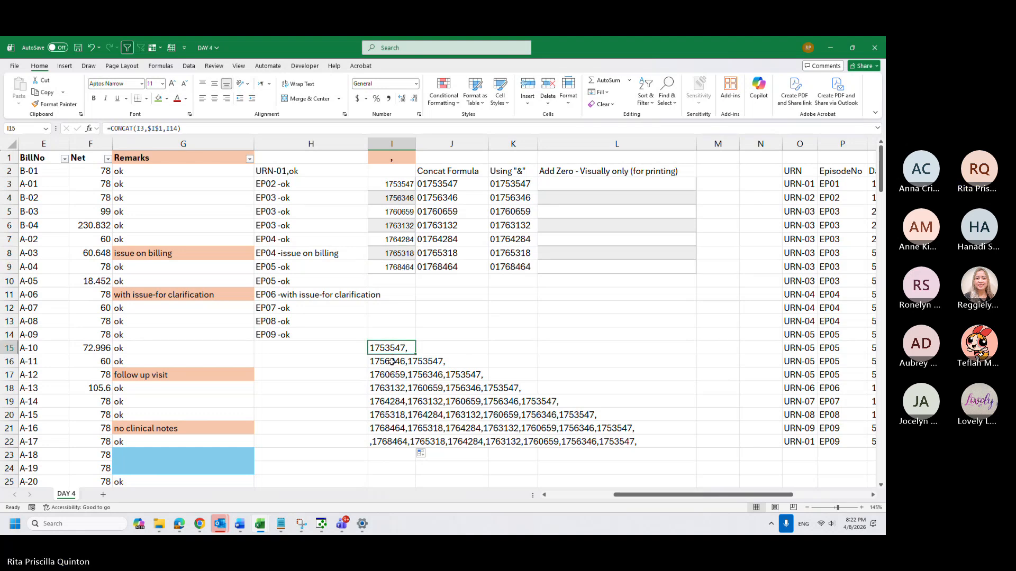
click(392, 362)
click(392, 374)
click(393, 390)
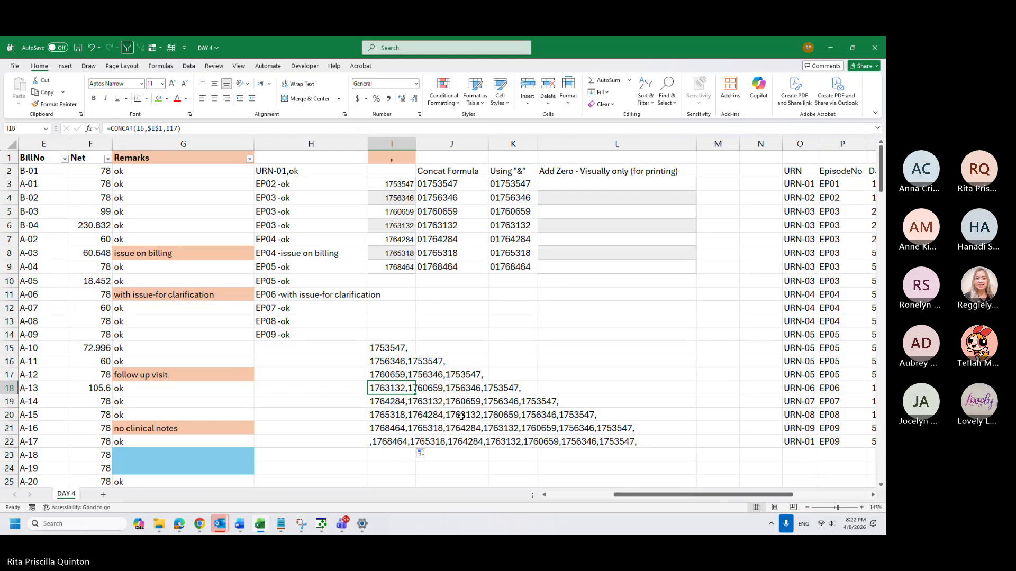
Enter a CONCAT formula in I23 joining I3 through I9, with the comma cell I1 as separator between each number
click(393, 459)
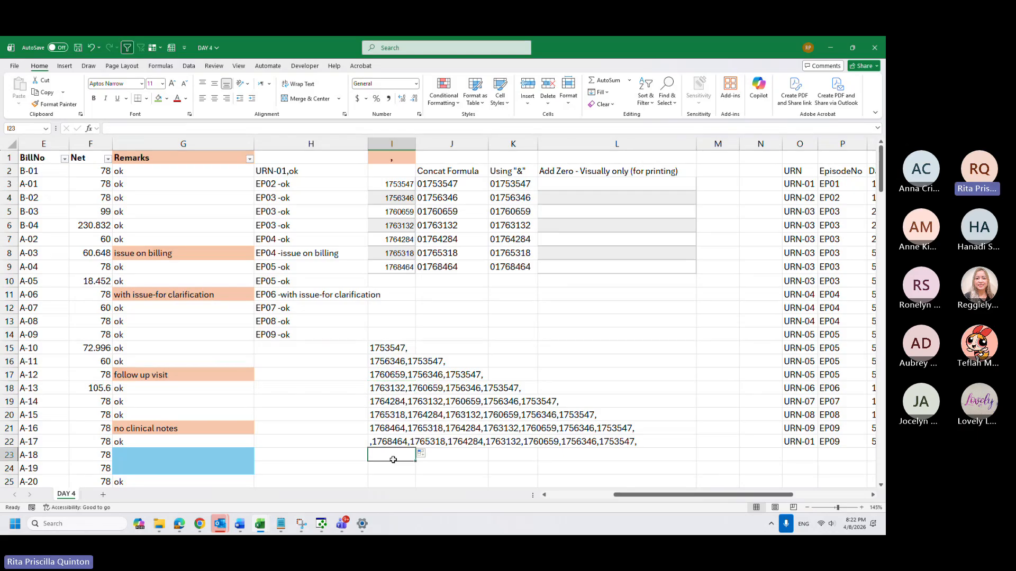
text(=CONCAT()
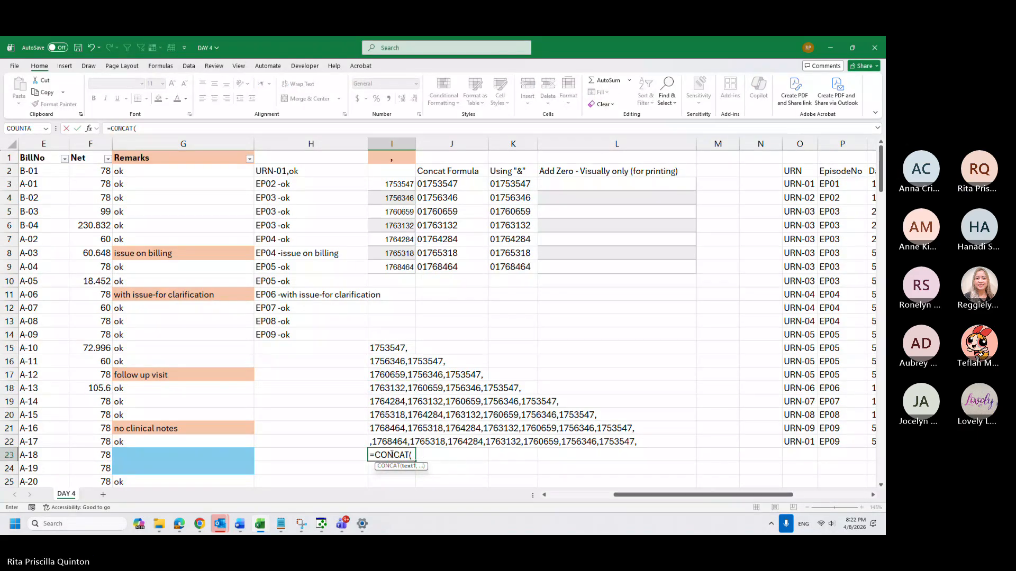
click(392, 184)
text(,)
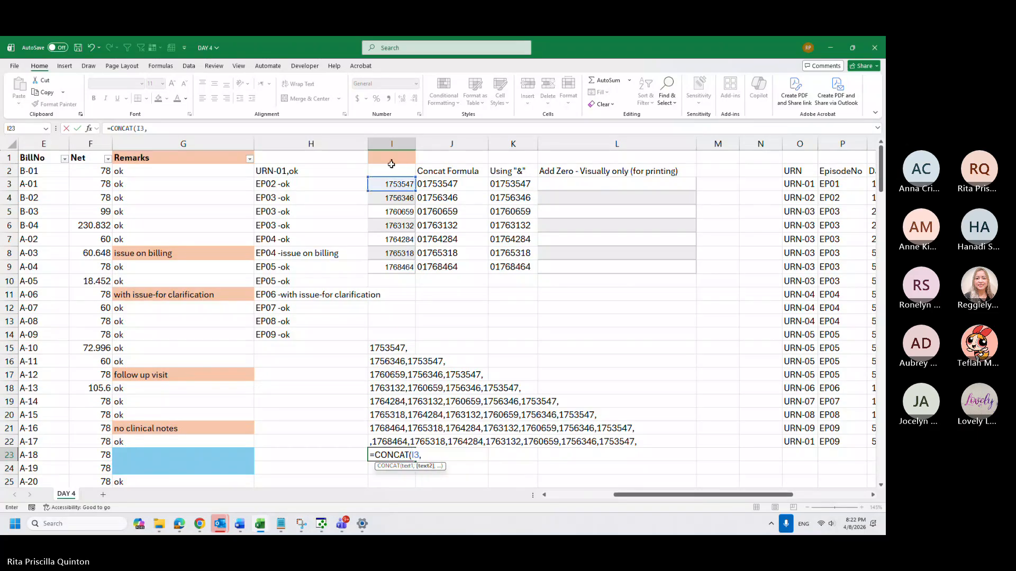
click(396, 159)
text(,)
click(391, 198)
text(,)
click(400, 158)
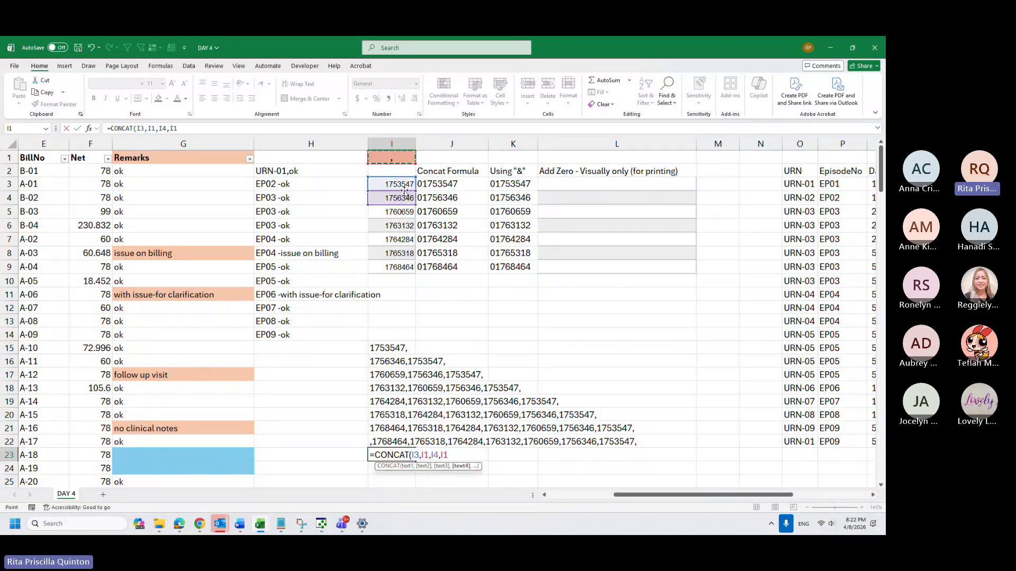
text(,)
click(395, 212)
text(,)
click(400, 159)
text(,)
click(404, 226)
text(,)
click(399, 158)
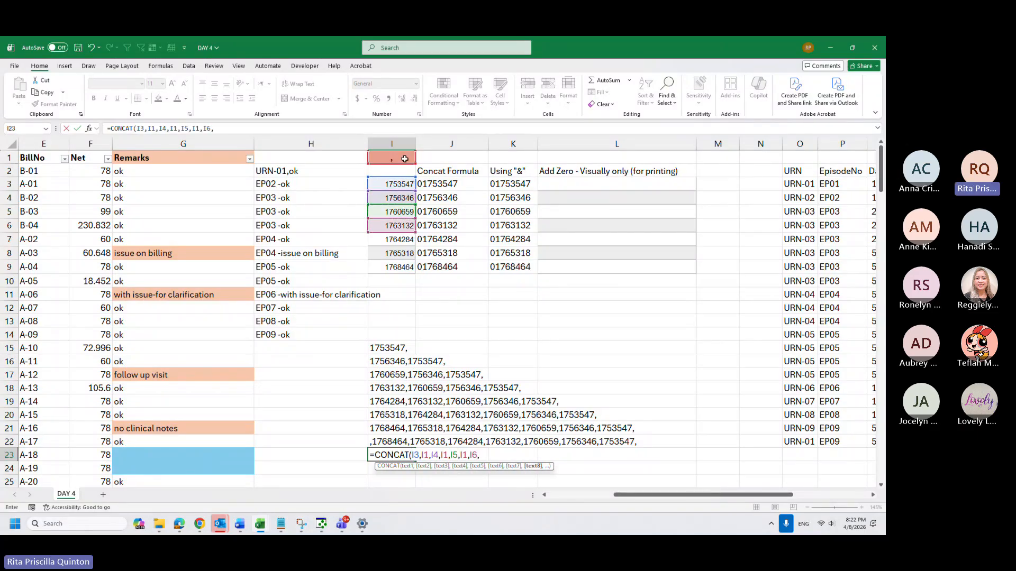
text(,)
click(402, 239)
text(,)
click(400, 158)
text(,)
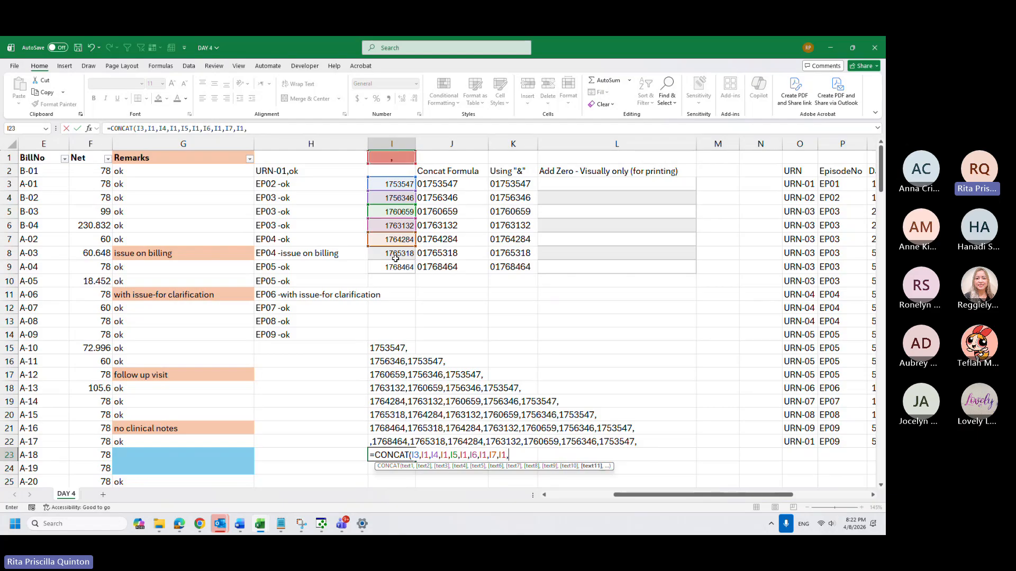
click(400, 253)
text(,)
click(399, 158)
text(,)
click(400, 272)
text(,)
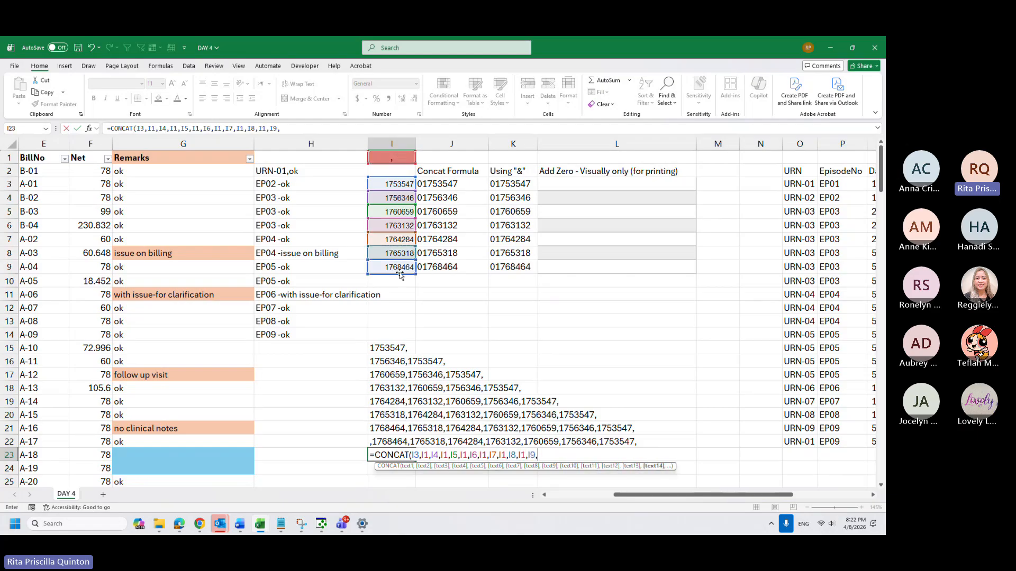
key(BackSpace)
key(Return)
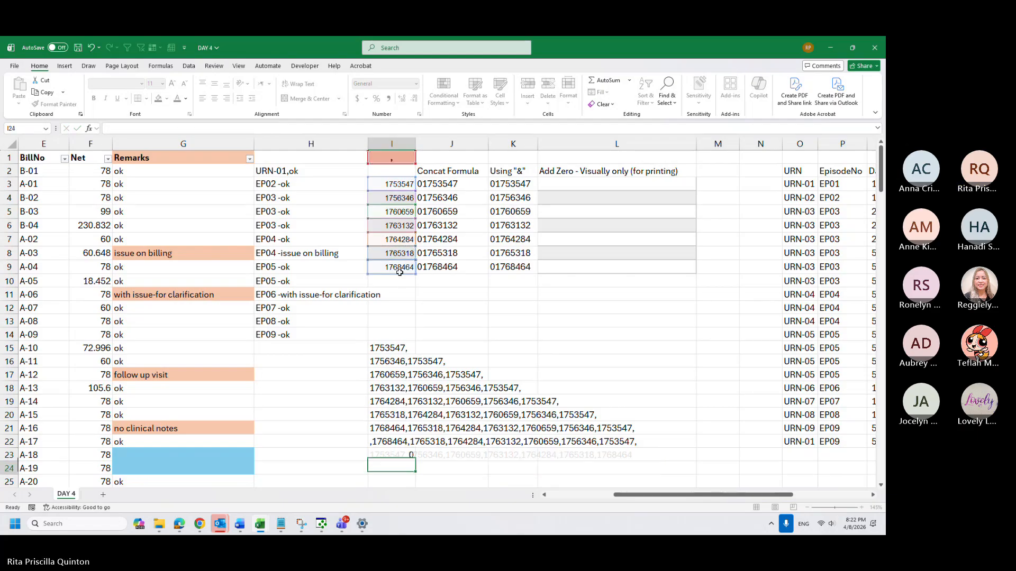
Clear the surplus CONCAT formula from I22
click(392, 438)
key(Delete)
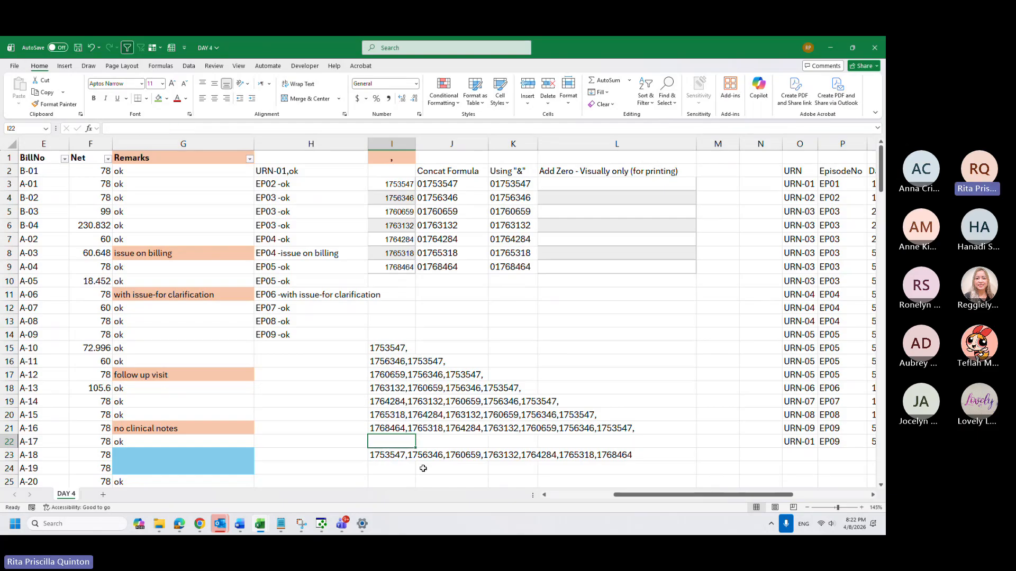
key(Down)
key(Up)
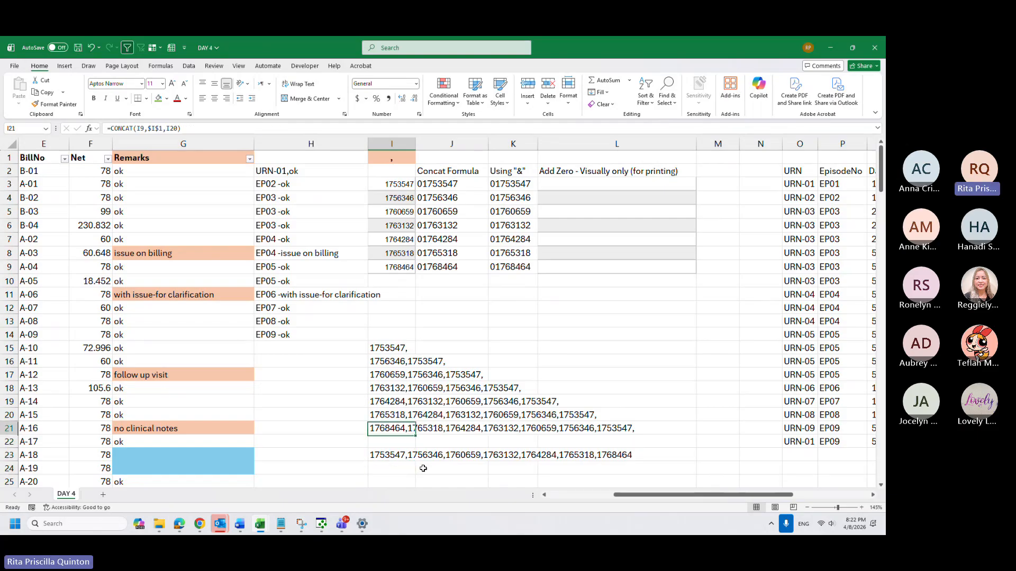
Examine the references in the I21 CONCAT formula against the source numbers in I3 to I9
key(Down)
key(Up)
key(Up)
drag(397, 267, 396, 185)
double_click(394, 430)
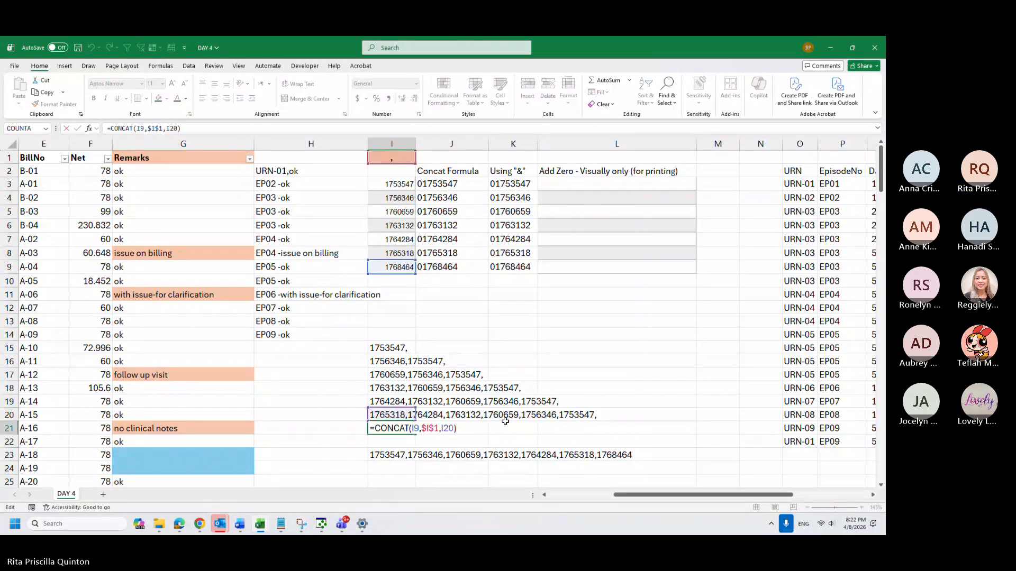
key(Escape)
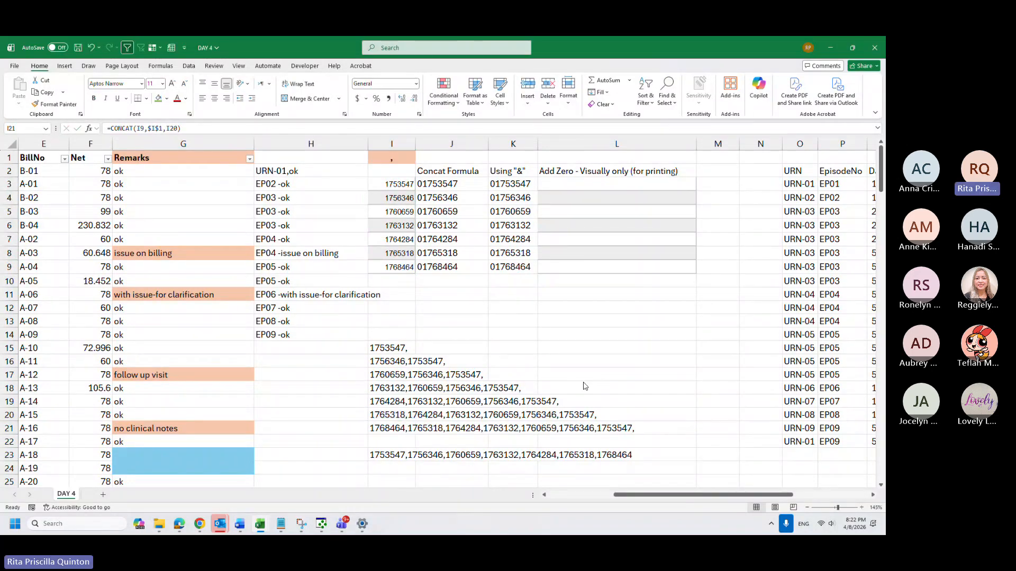
Switch to Notepad, narrow its window to compare its list with the source numbers, and return to Excel
key(alt+Tab)
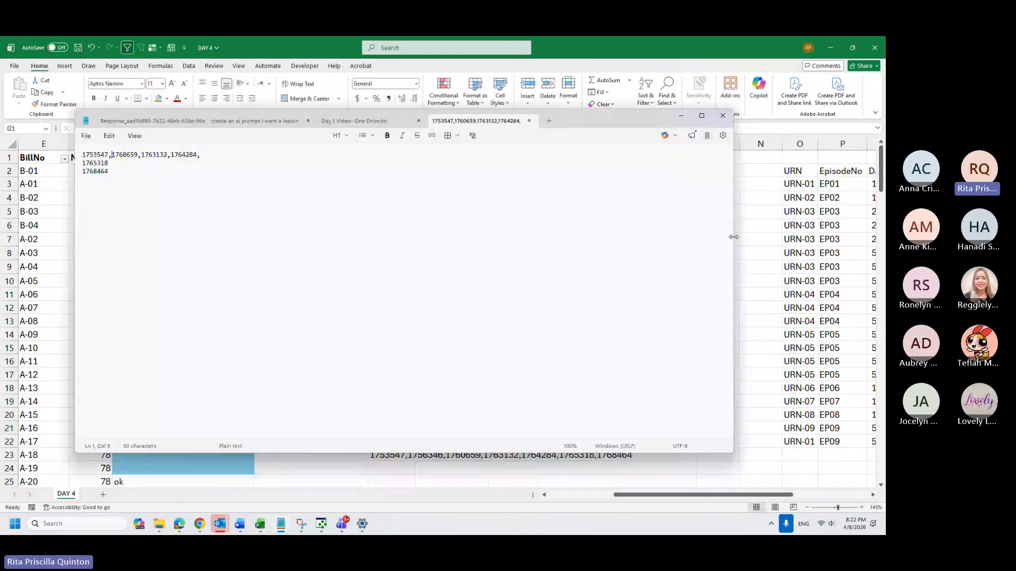
drag(733, 238, 248, 248)
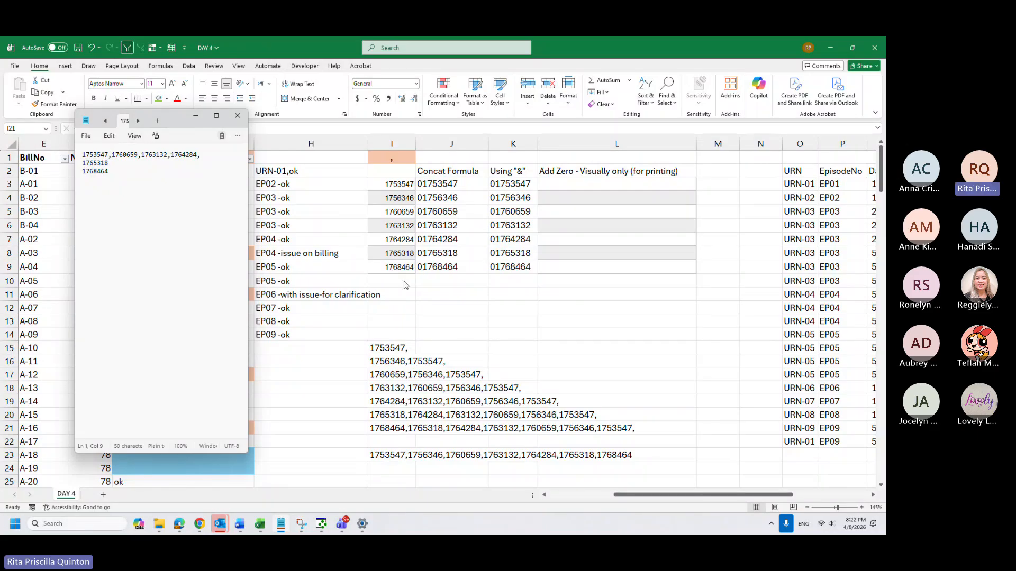
key(alt+Tab)
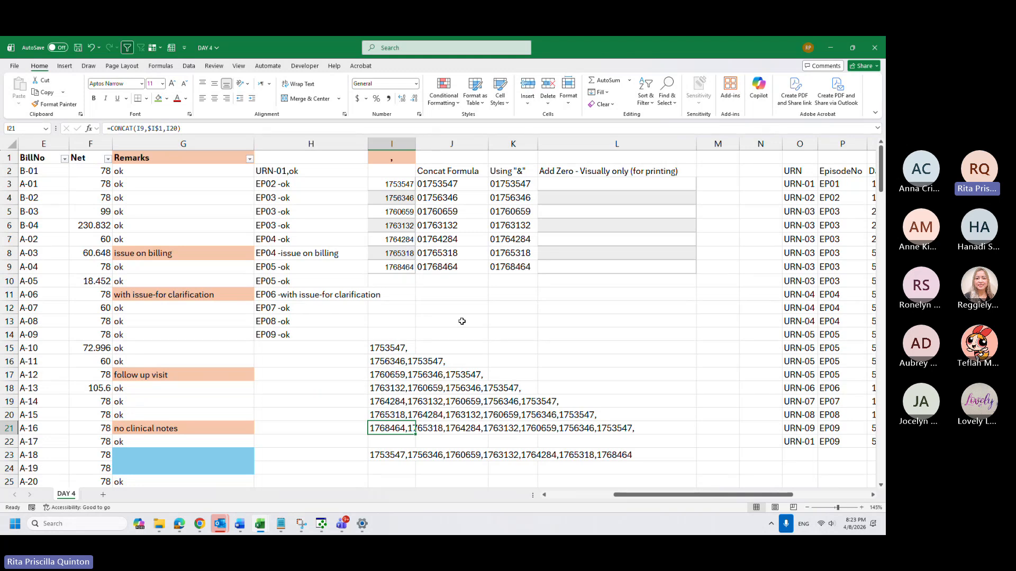
Examine the CONCAT formulas in I23, I15 and I16
click(389, 457)
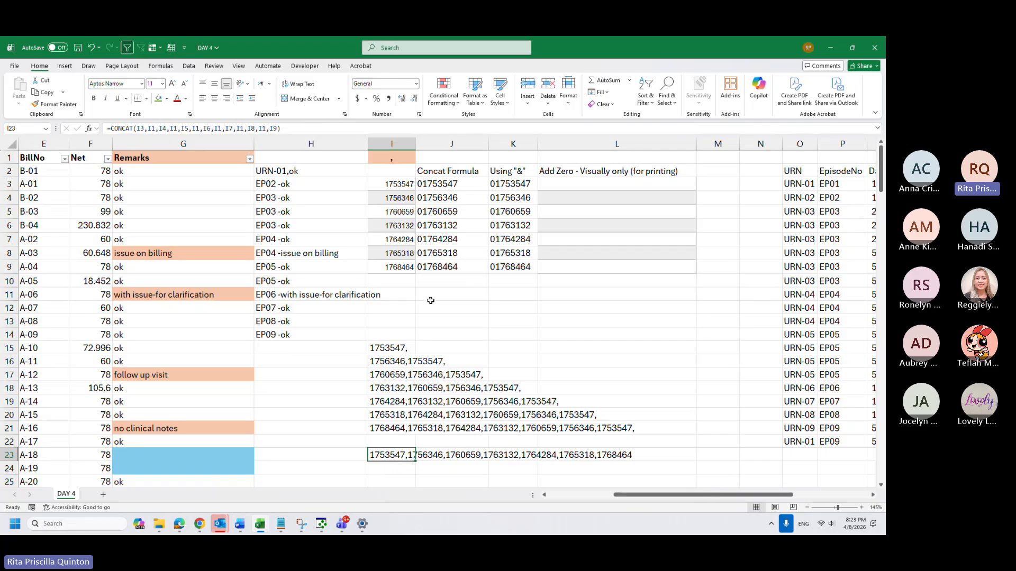
click(392, 349)
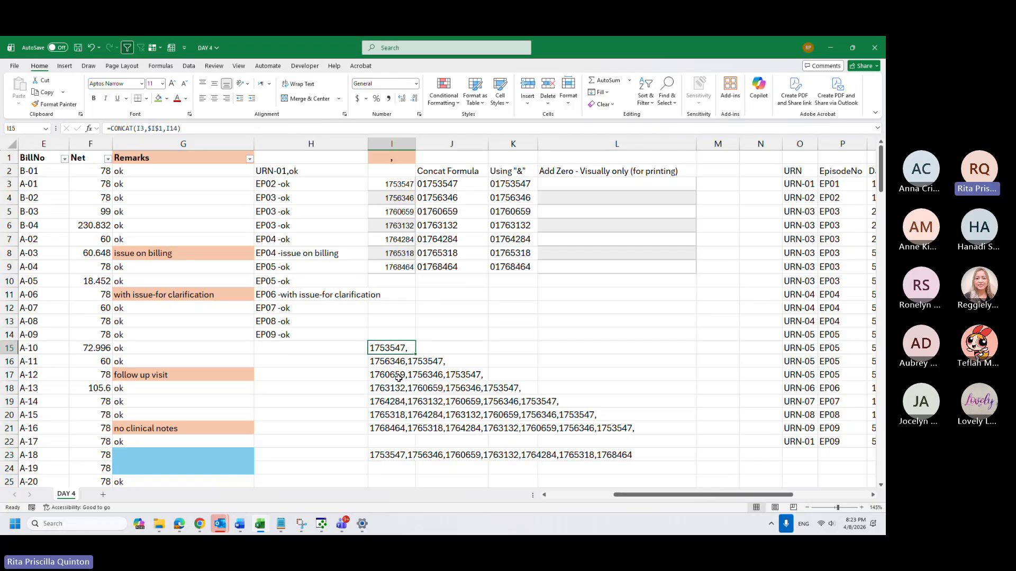
click(405, 363)
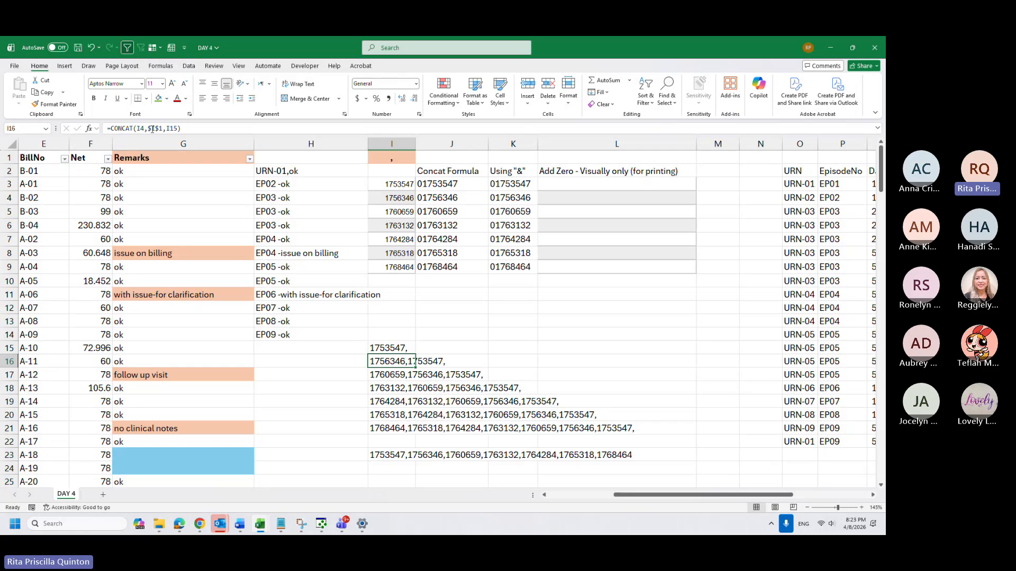
click(160, 130)
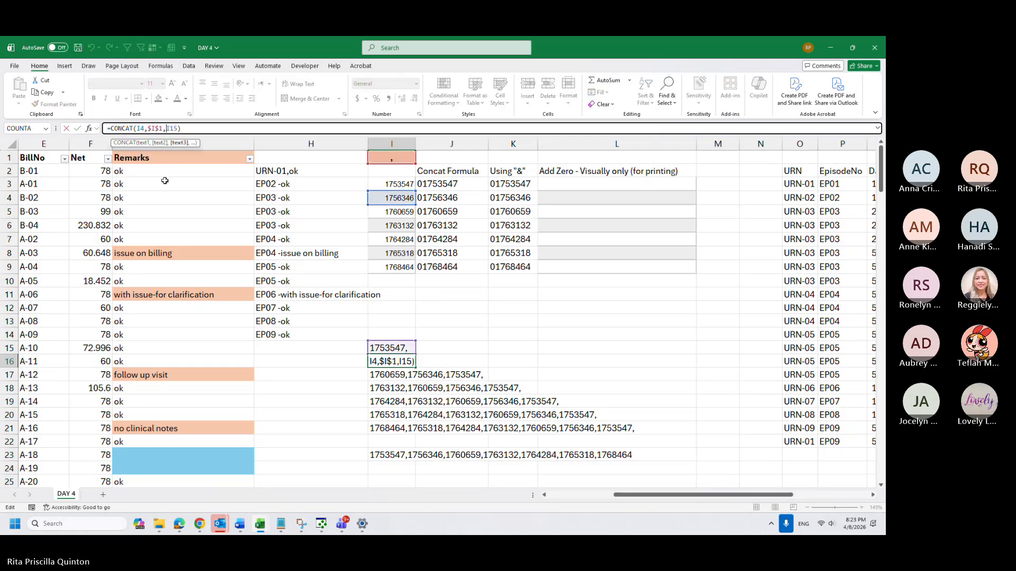
text(")
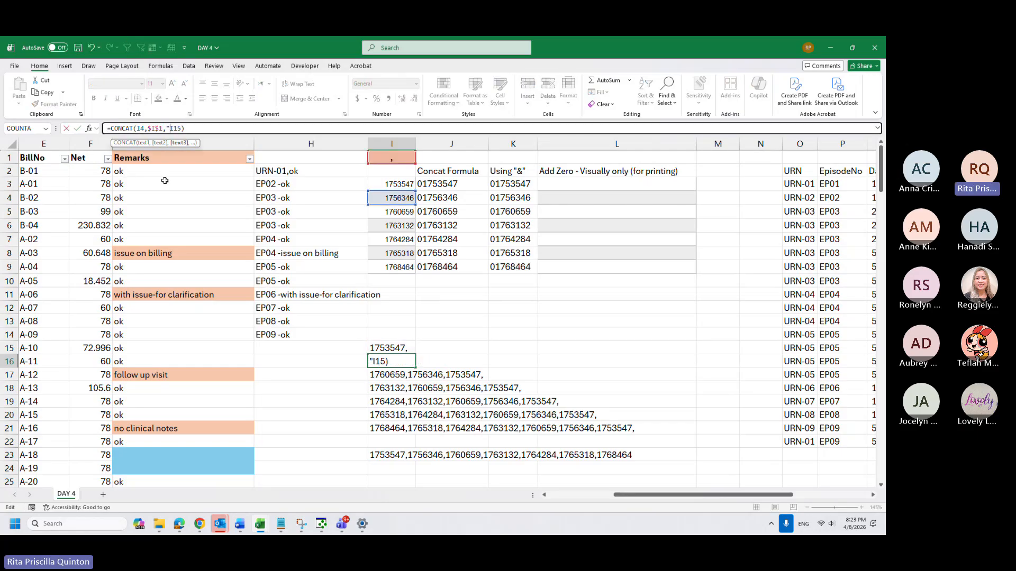
key(Escape)
Enter a double quotation mark in J1, beside the comma cell
click(426, 158)
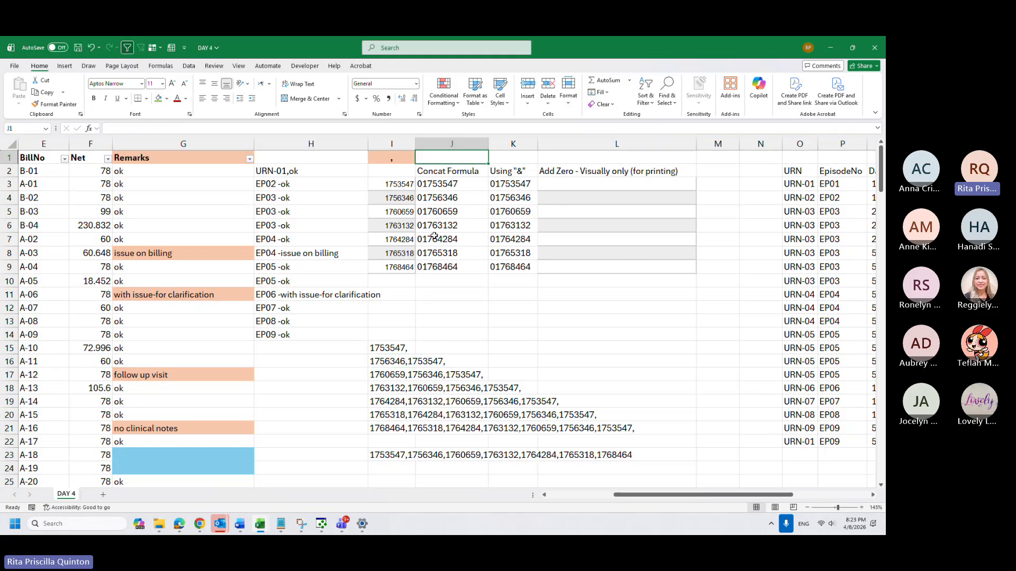
text(")
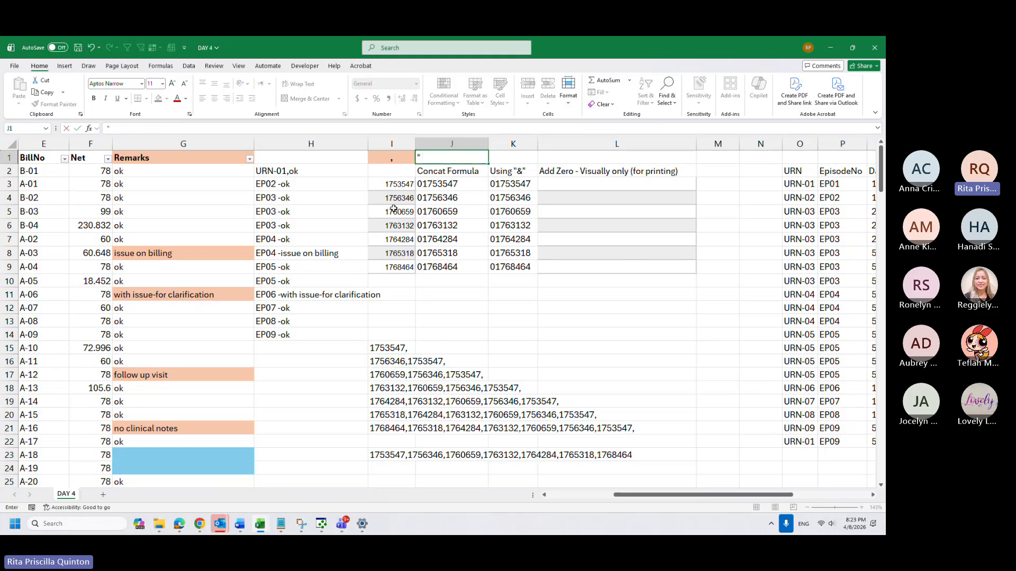
key(Return)
Insert the absolute reference $J$1 as the first argument of the CONCAT formula in I15, before I3
click(385, 360)
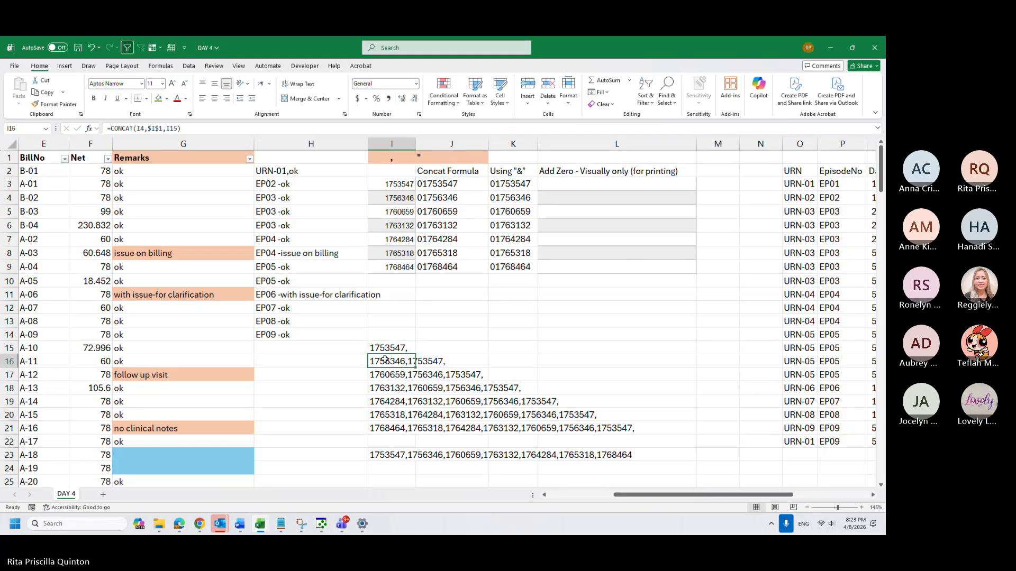
click(387, 350)
click(144, 128)
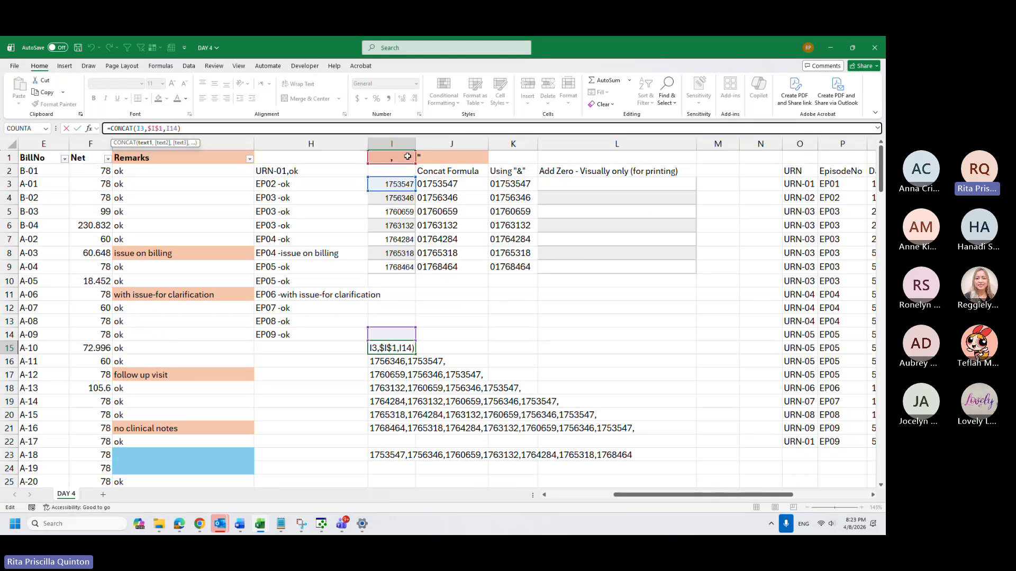
click(449, 157)
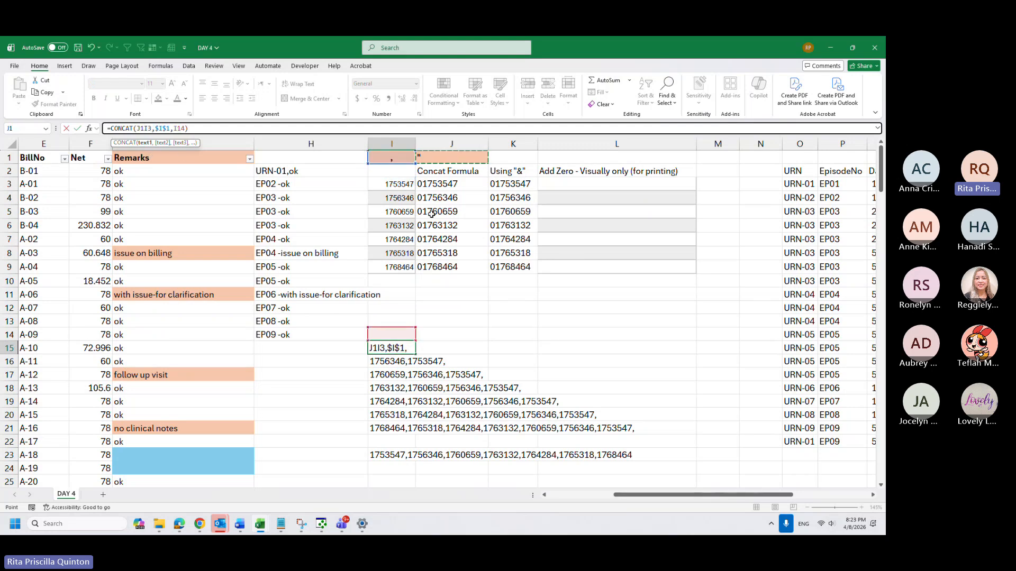
key(F4)
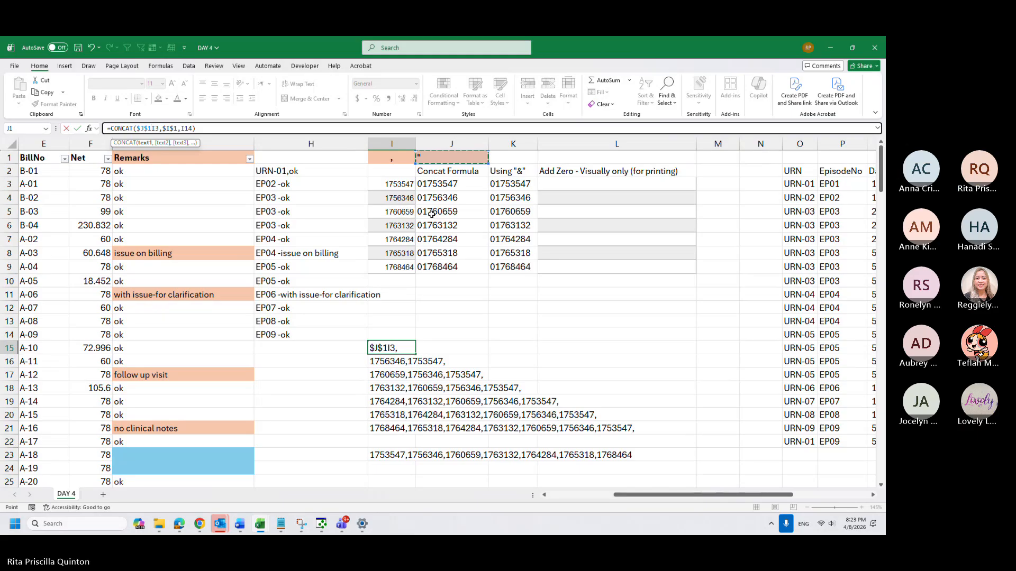
text(,)
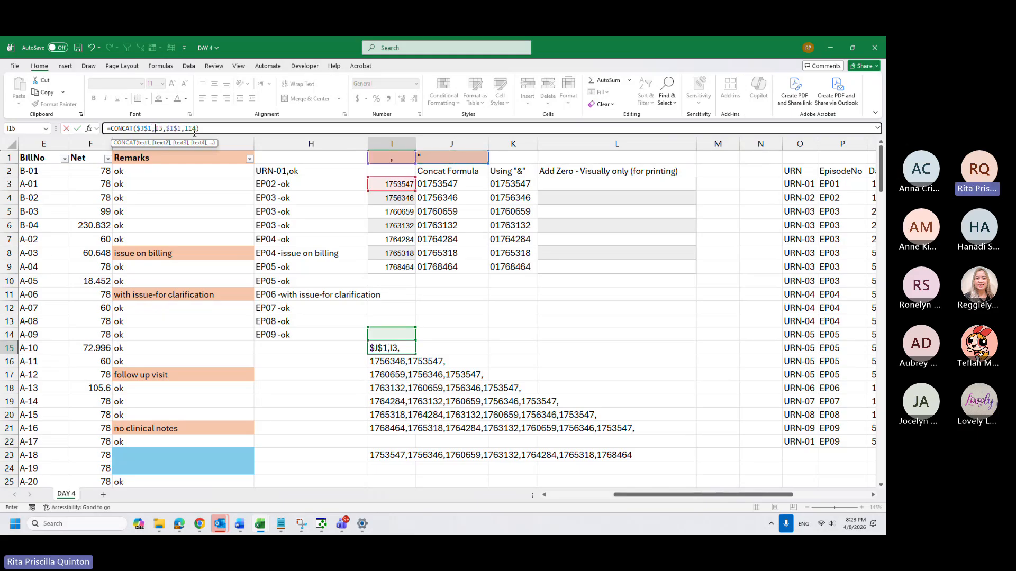
Add $J$1 after I3 and remove the remaining arguments so I15 reads =CONCAT($J$1,I3,$J$1)
click(164, 128)
text(,)
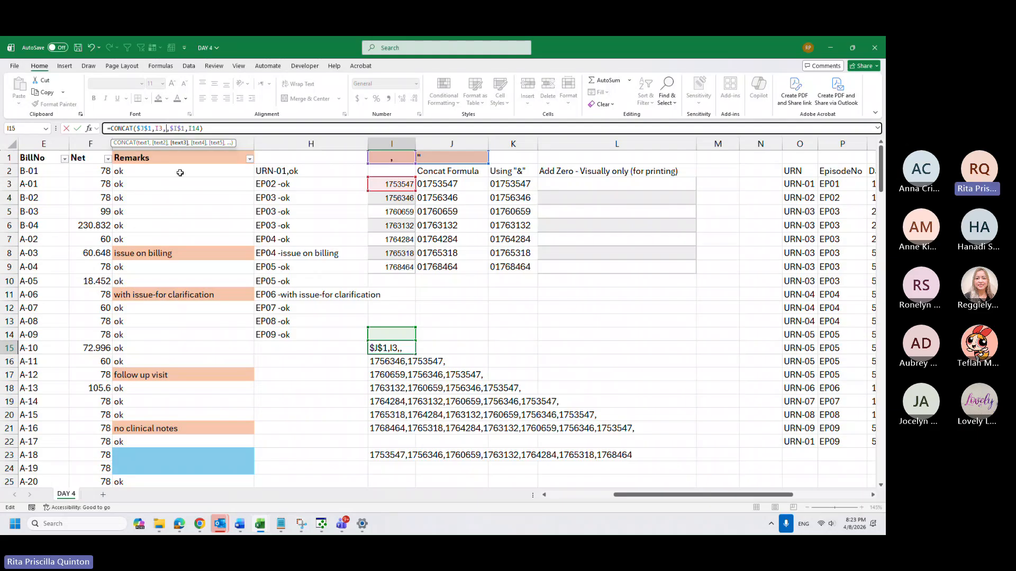
click(454, 158)
key(F4)
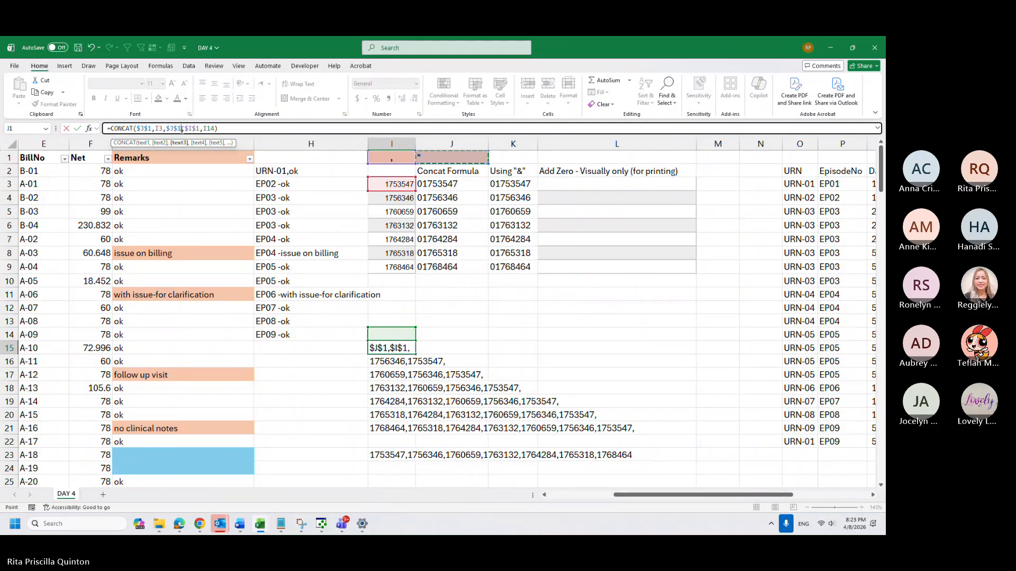
drag(181, 129, 275, 127)
key(Delete)
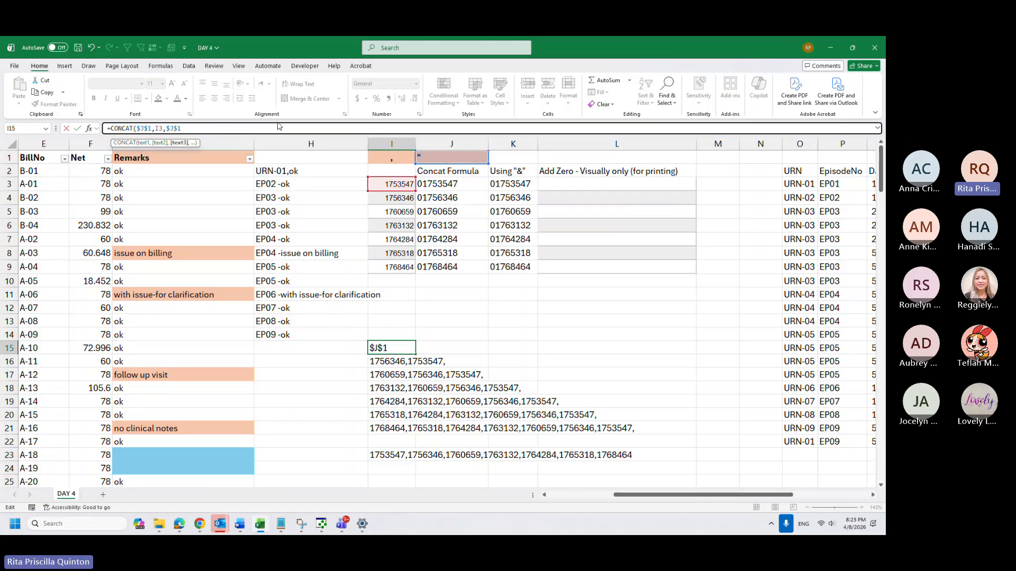
text())
key(ctrl+Return)
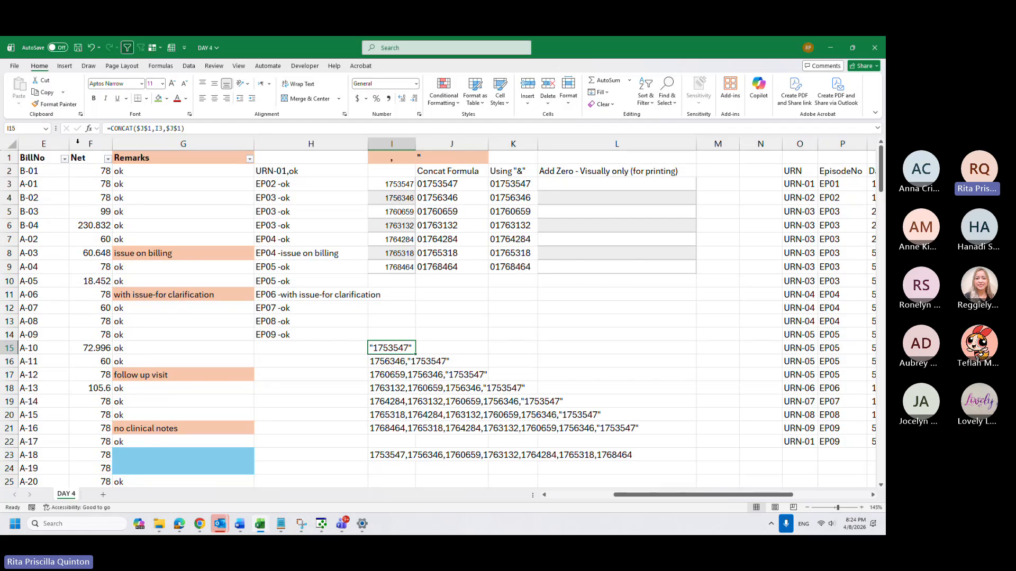
Append the absolute comma reference $I$1 as the last argument of the CONCAT formula in I15
click(195, 131)
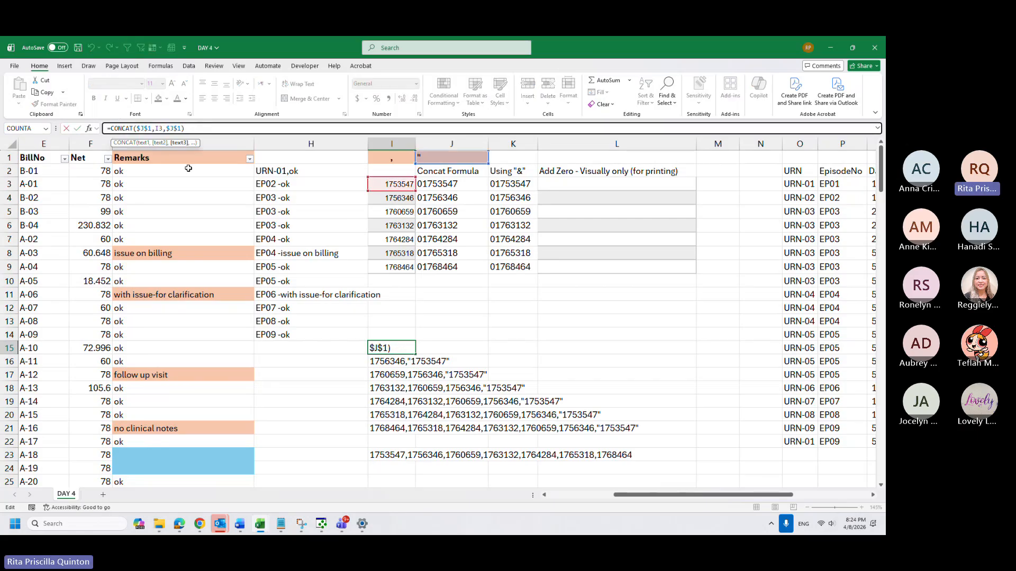
text(,)
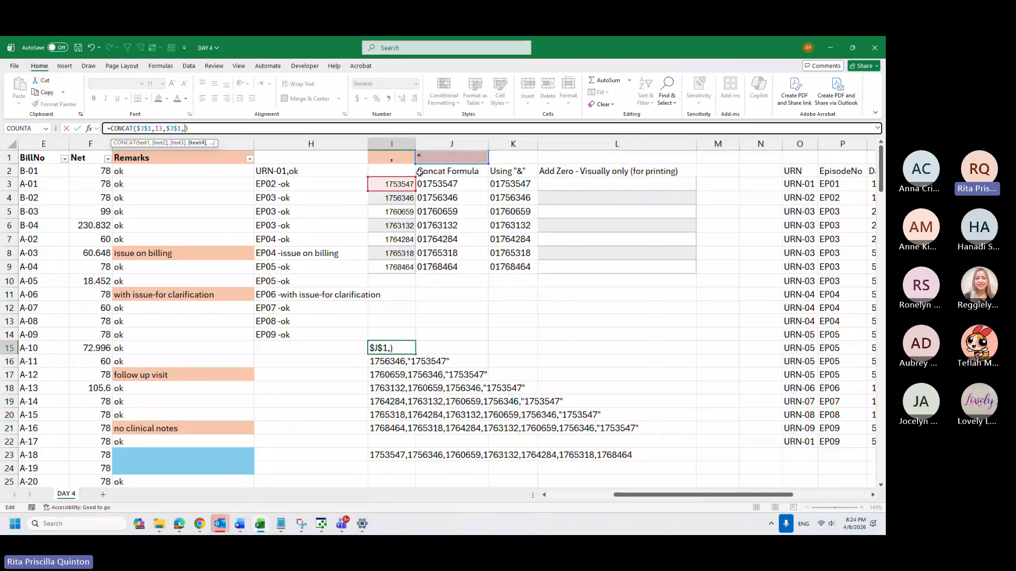
click(406, 160)
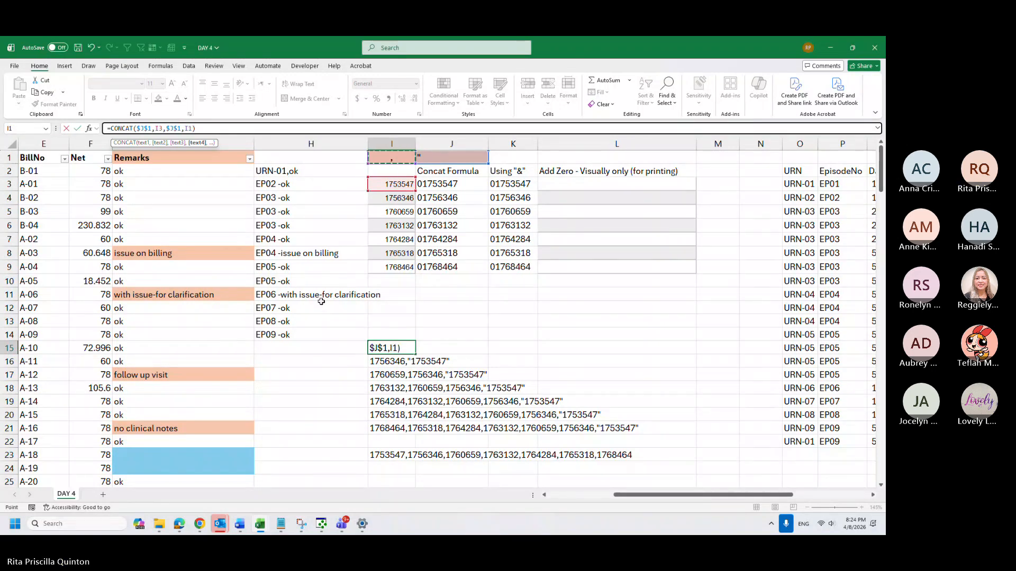
key(F4)
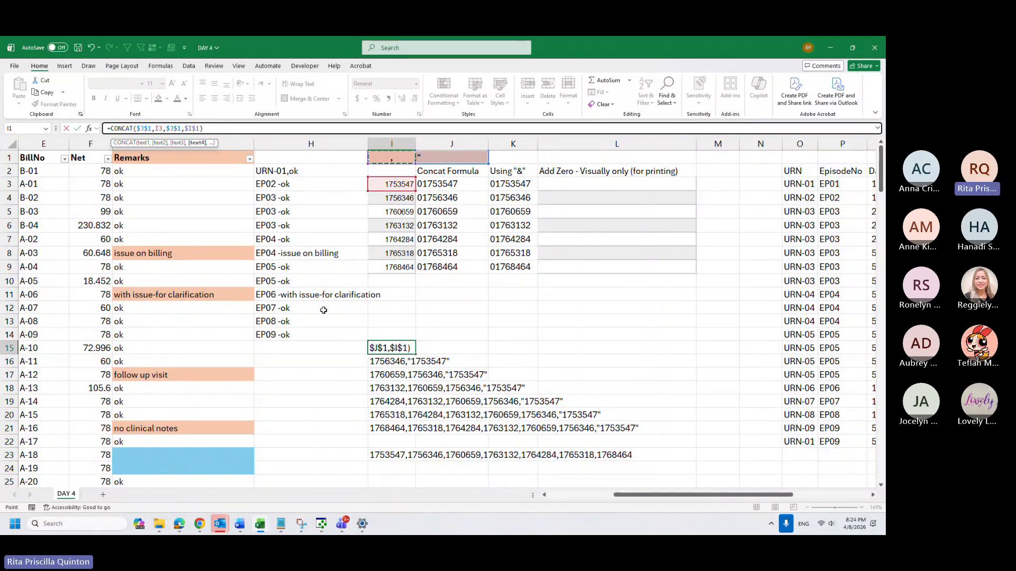
key(Return)
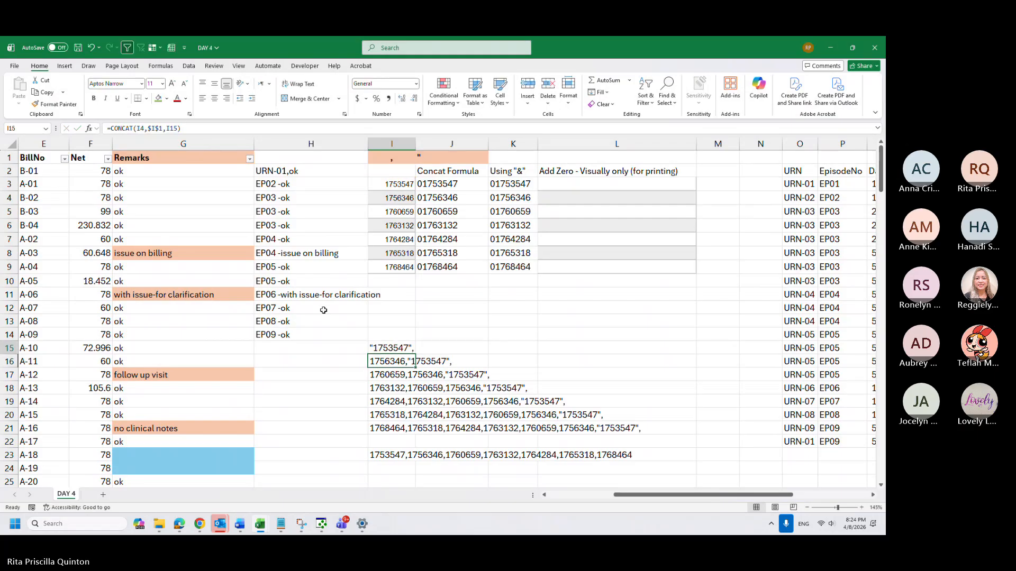
Fill the I15 CONCAT formula down through I21 and check the references in I16
key(Up)
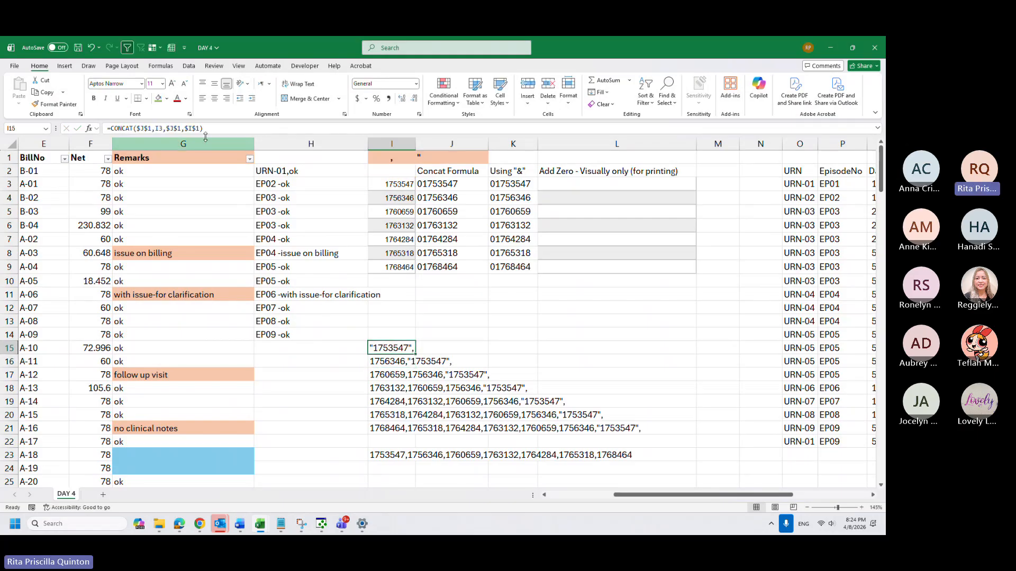
key(F2)
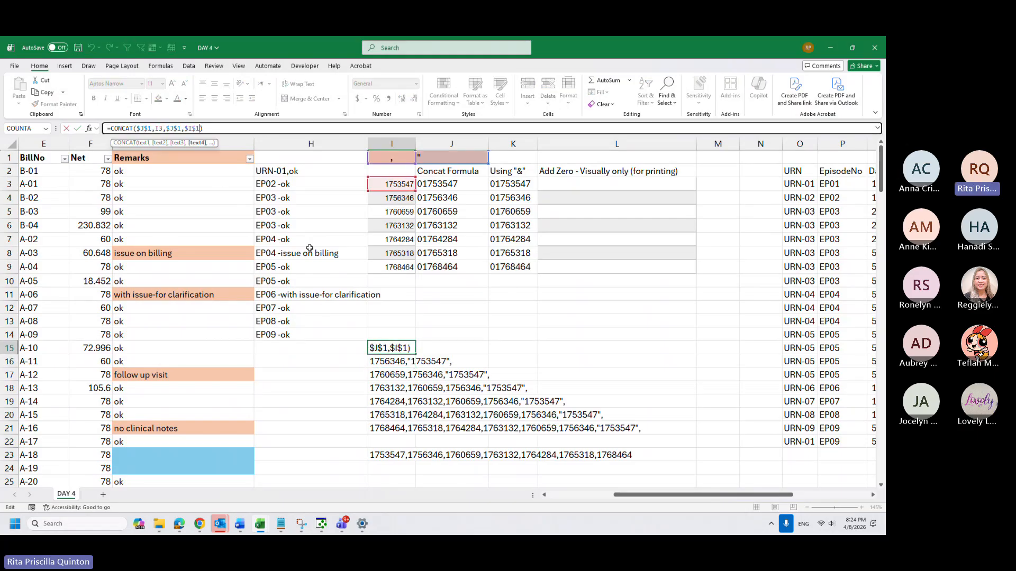
key(Escape)
drag(417, 354, 418, 432)
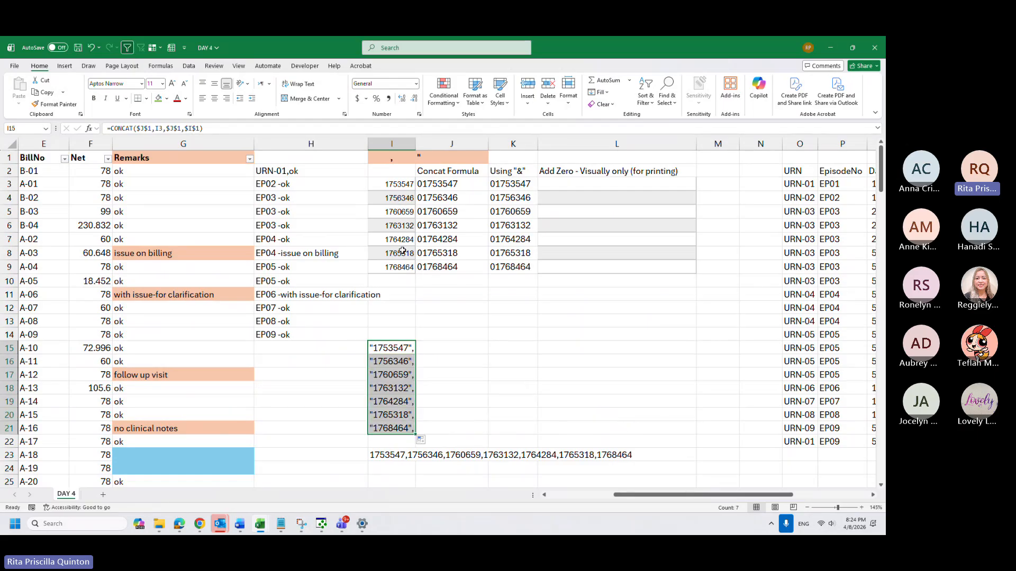
click(406, 360)
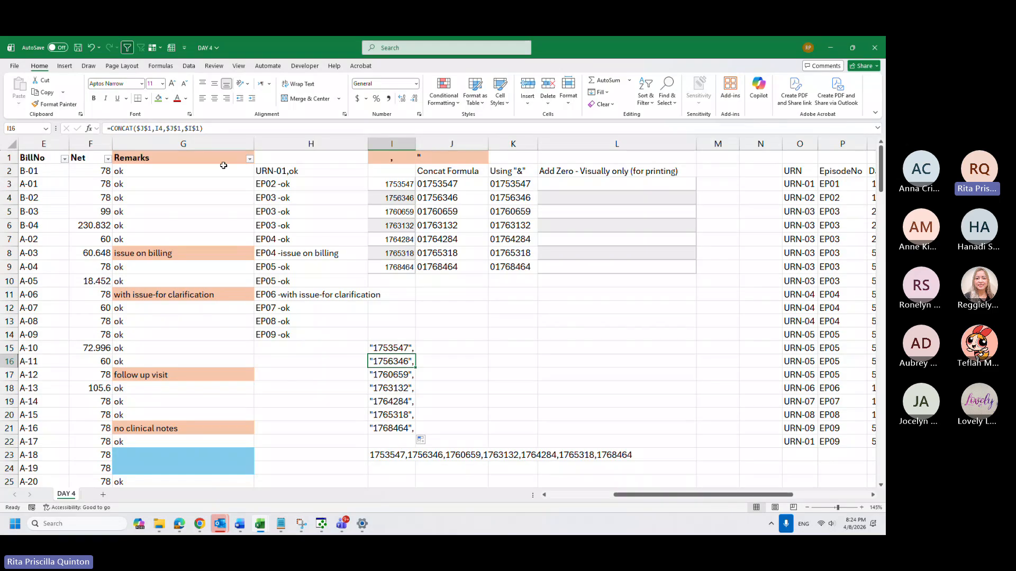
Extend the formula in I16 to =CONCAT($J$1,I4,$J$1,$I$1,I15) and fill it down to I21
click(199, 129)
text(,)
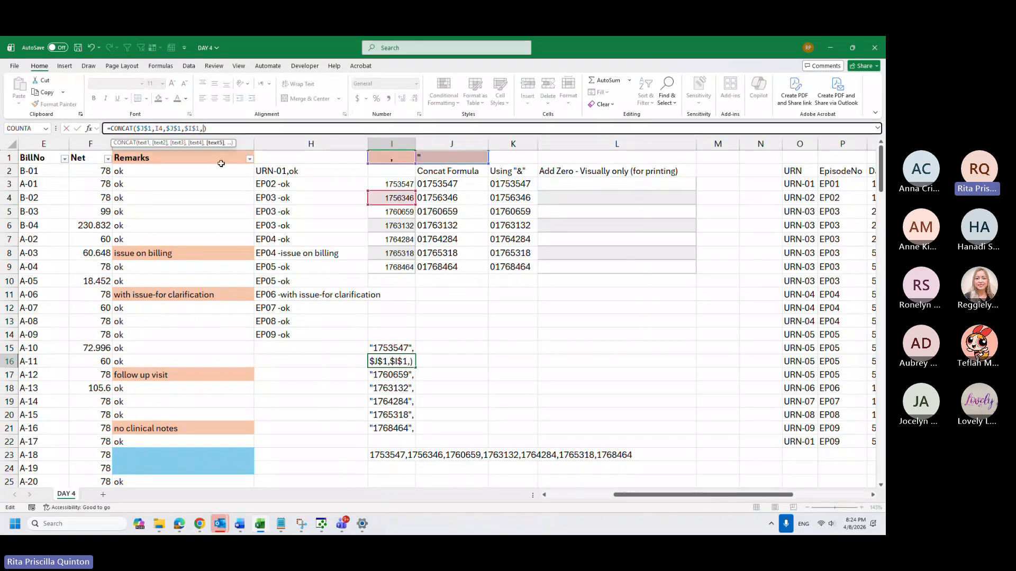
click(372, 346)
key(Return)
key(Up)
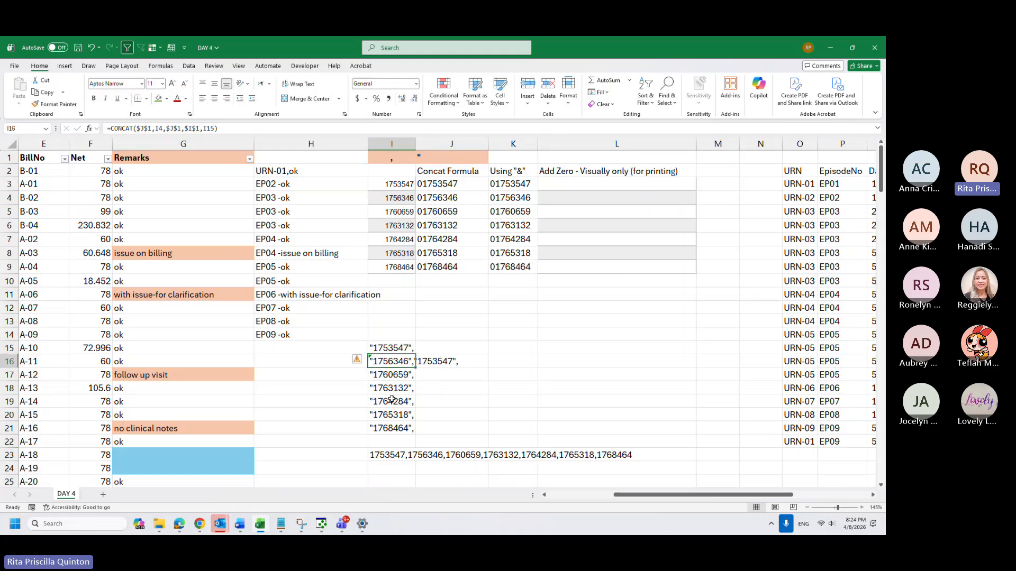
drag(415, 366, 415, 430)
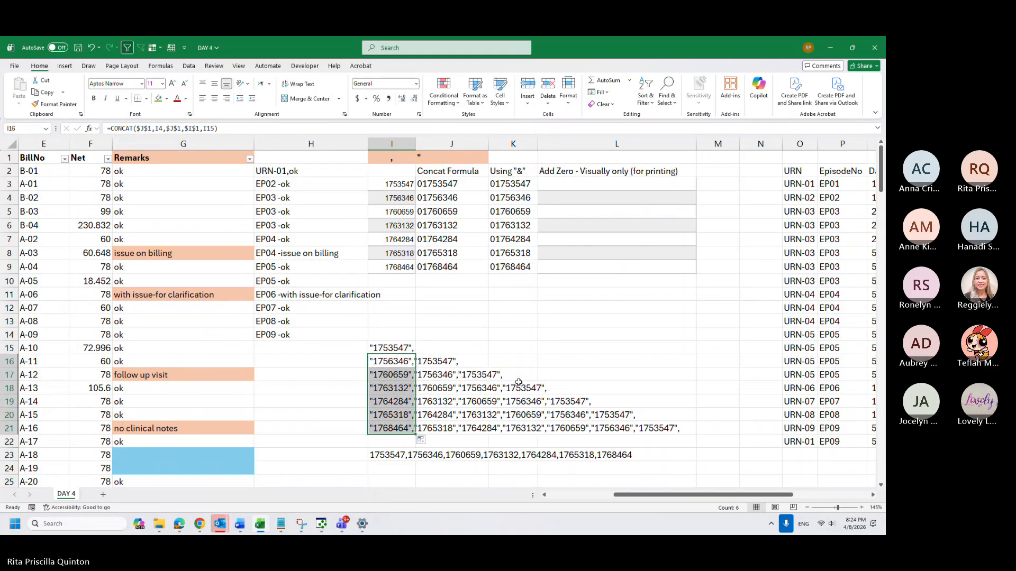
click(555, 350)
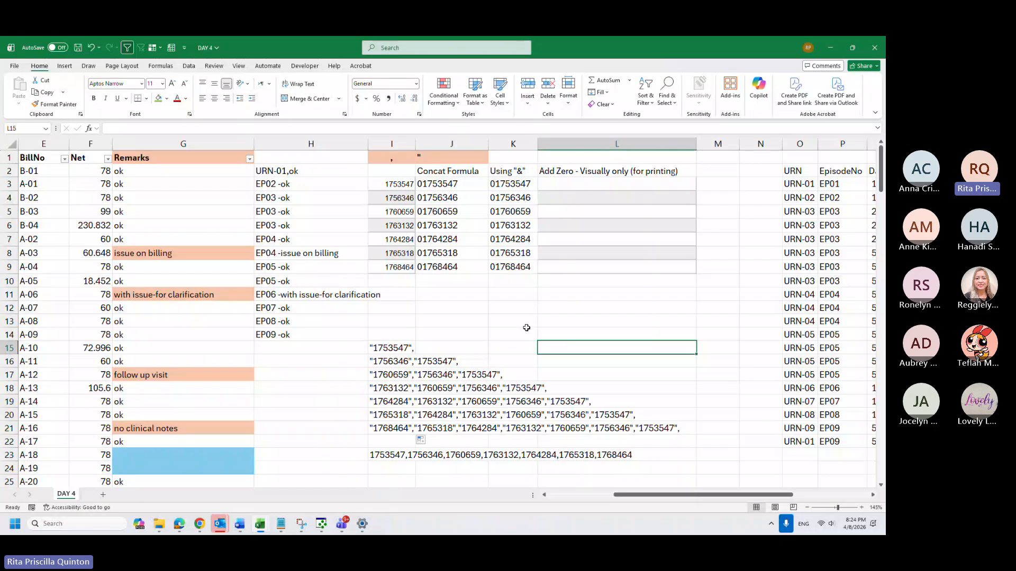
Copy the numbers in I3:I9 into the "Add Zero - Visually only (for printing)" column starting at L3
click(599, 186)
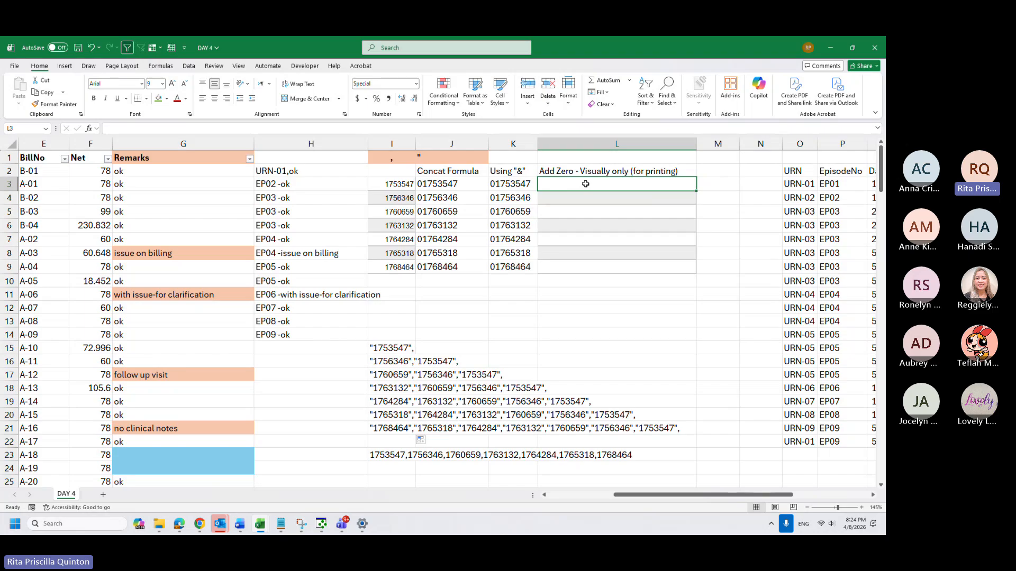
click(452, 184)
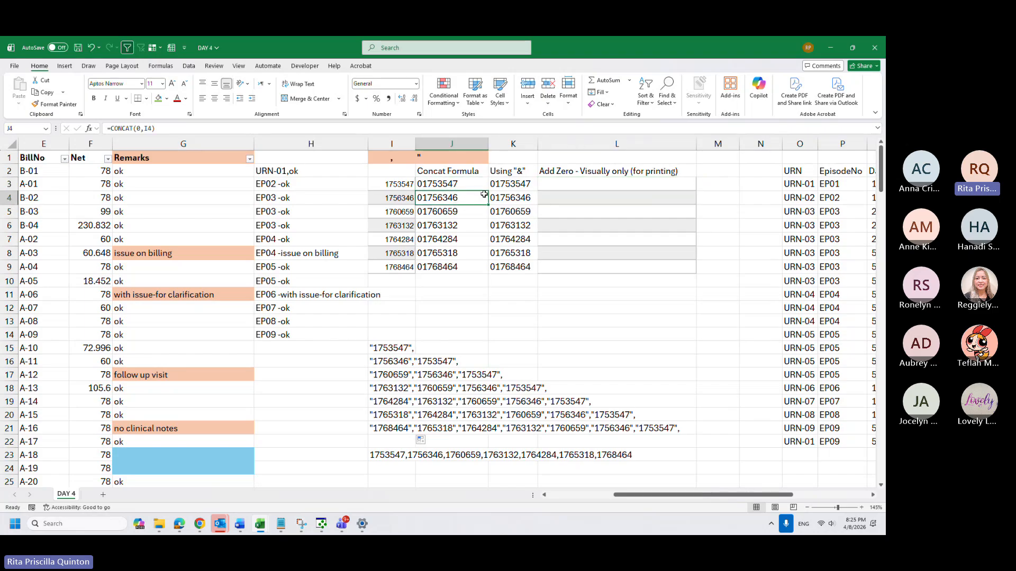
click(511, 185)
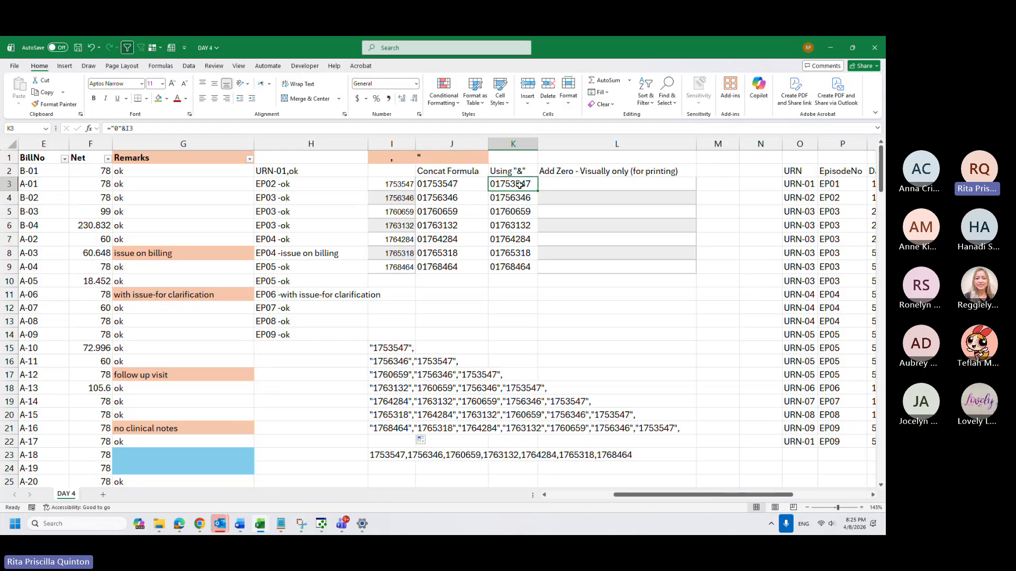
drag(392, 185, 396, 266)
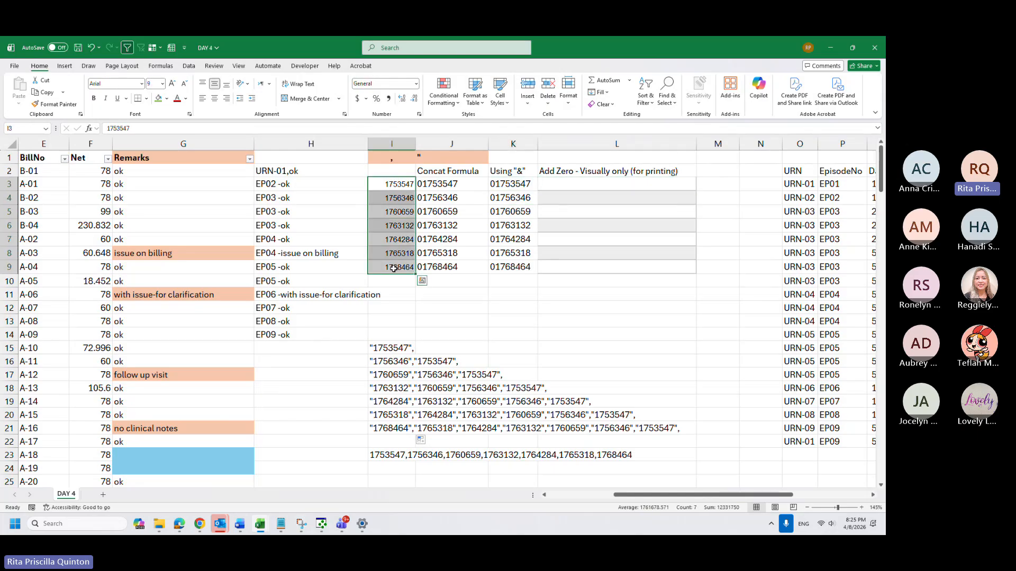
key(ctrl+c)
click(607, 184)
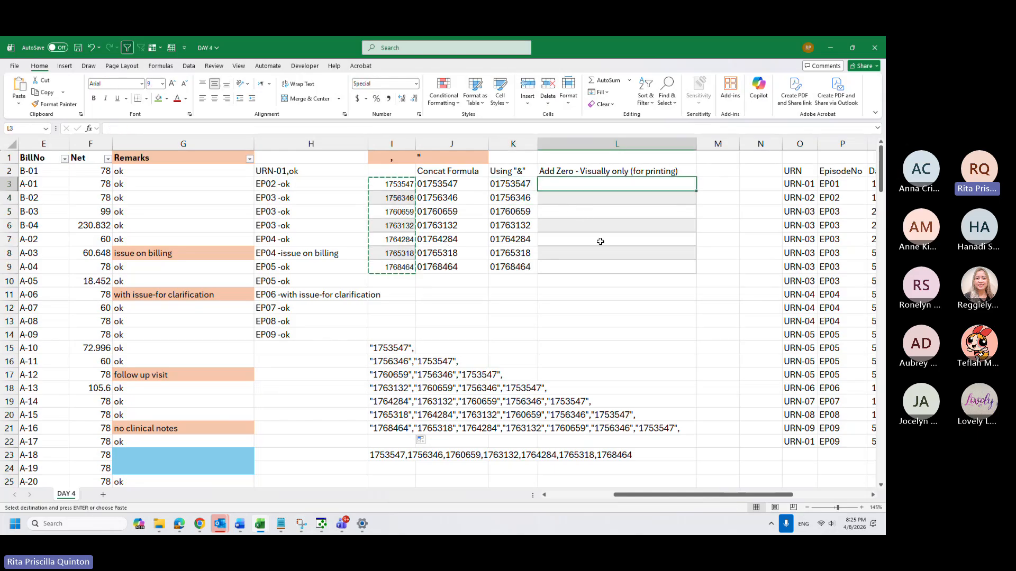
key(ctrl+v)
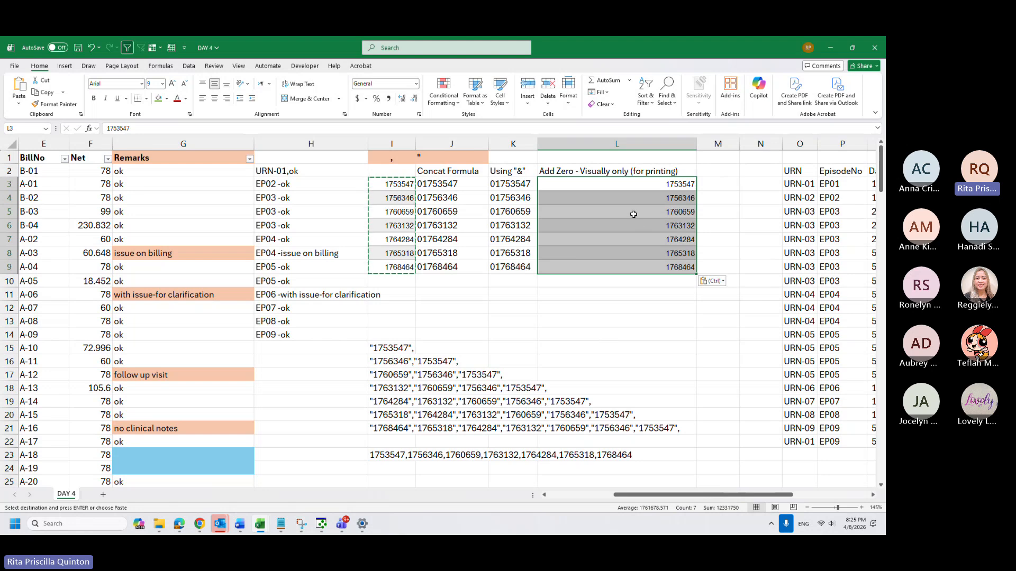
Apply the custom number format 00000000 to L3:L9 and inspect the underlying value of L3
click(420, 115)
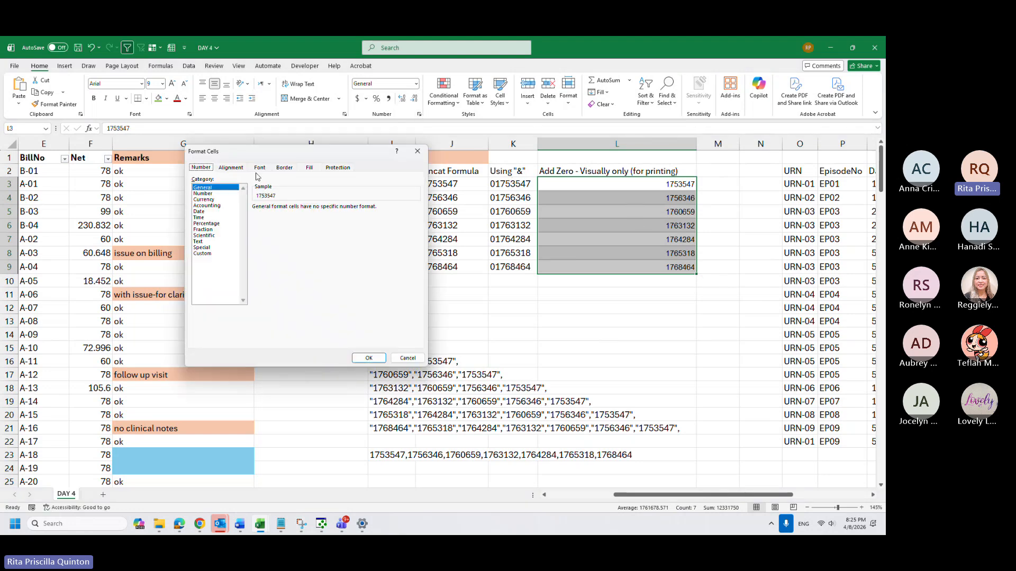
click(417, 150)
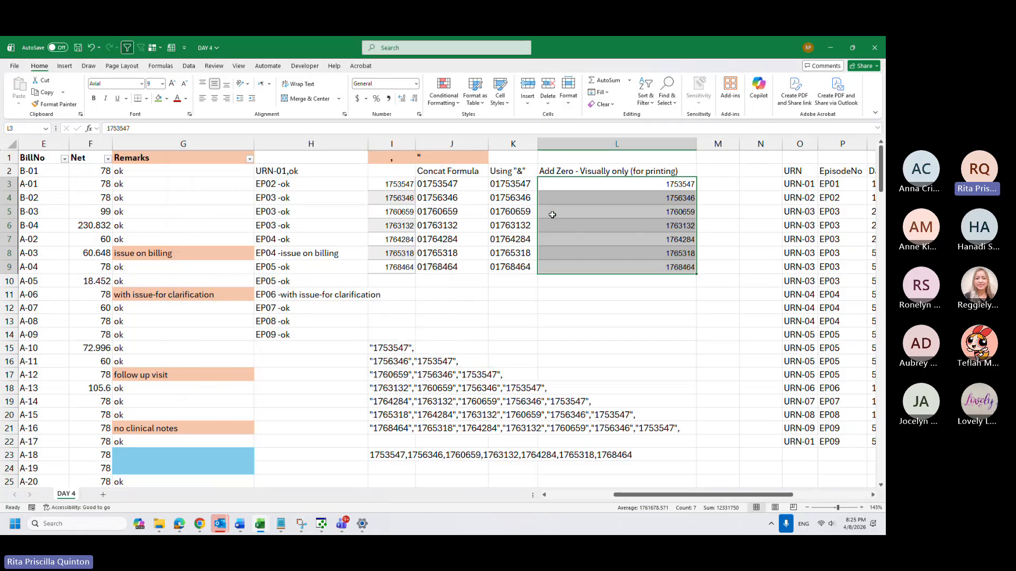
key(ctrl+1)
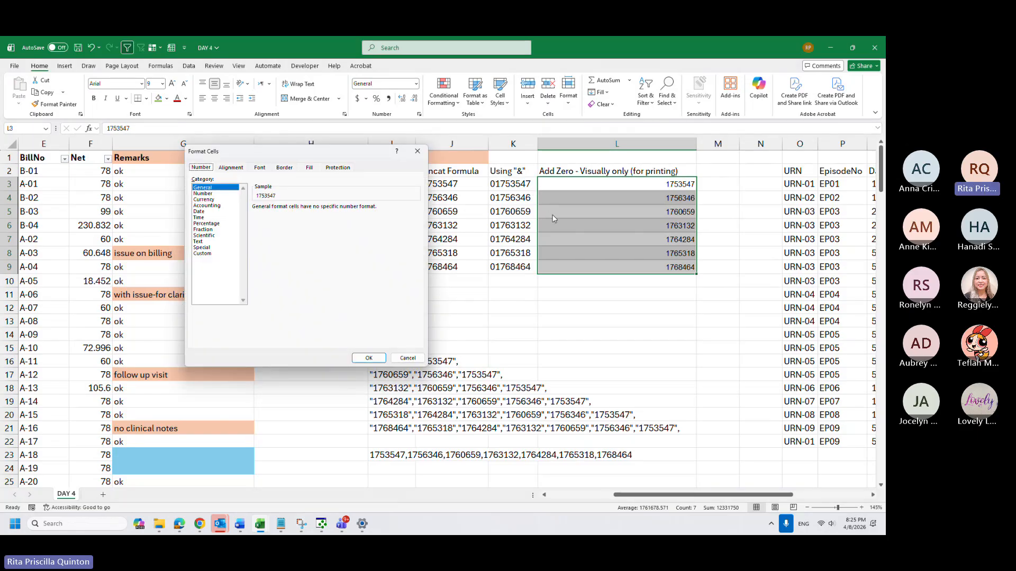
click(226, 254)
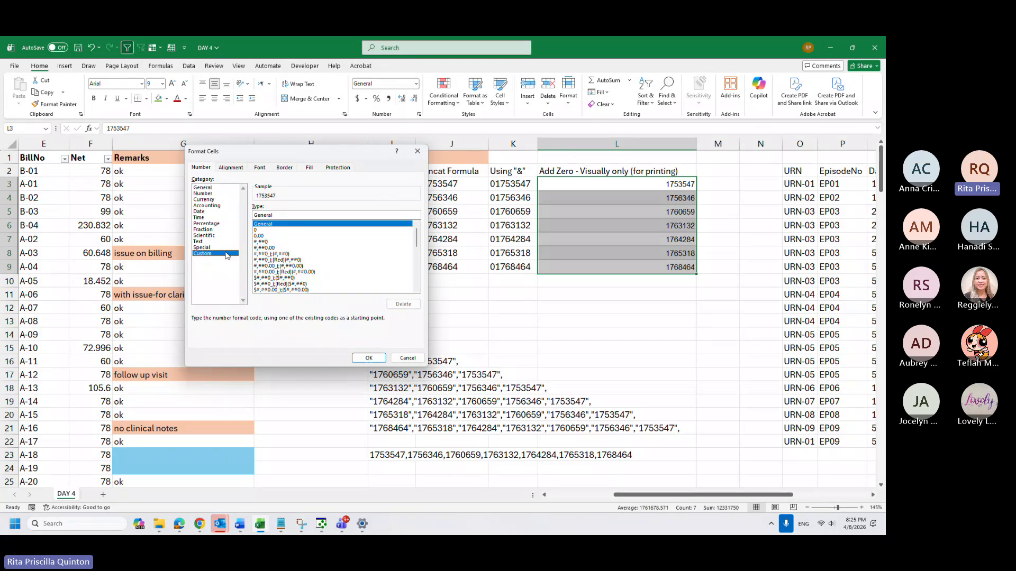
click(262, 230)
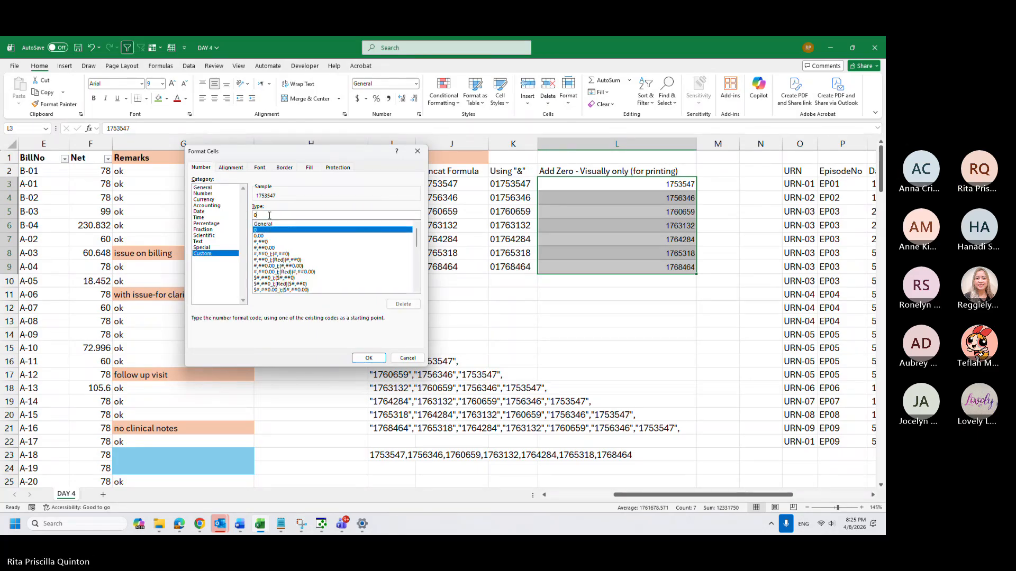
text(00)
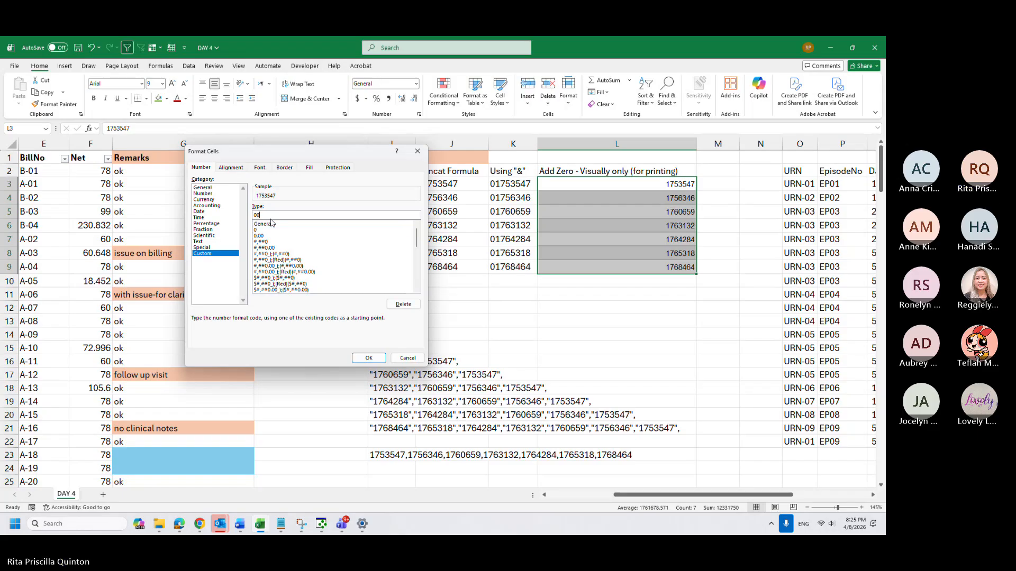
text(0000)
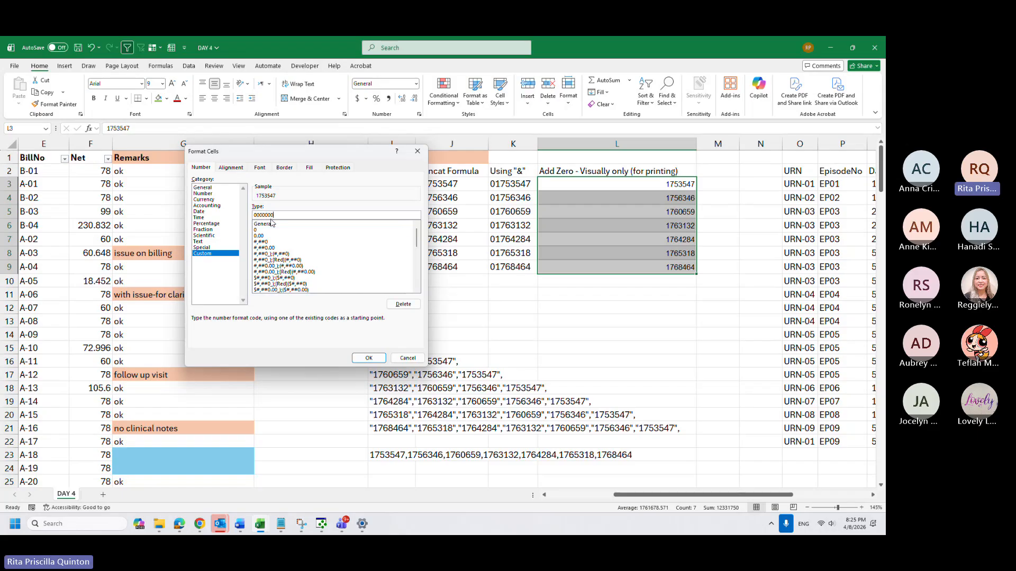
text(000000)
key(BackSpace)
key(BackSpace)
key(BackSpace)
key(BackSpace)
key(BackSpace)
key(Return)
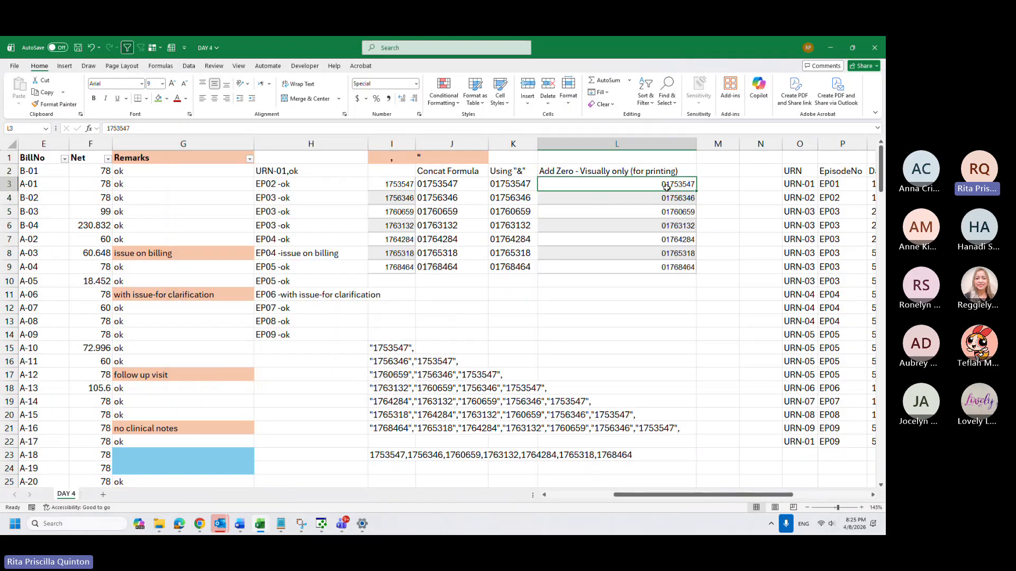
click(108, 129)
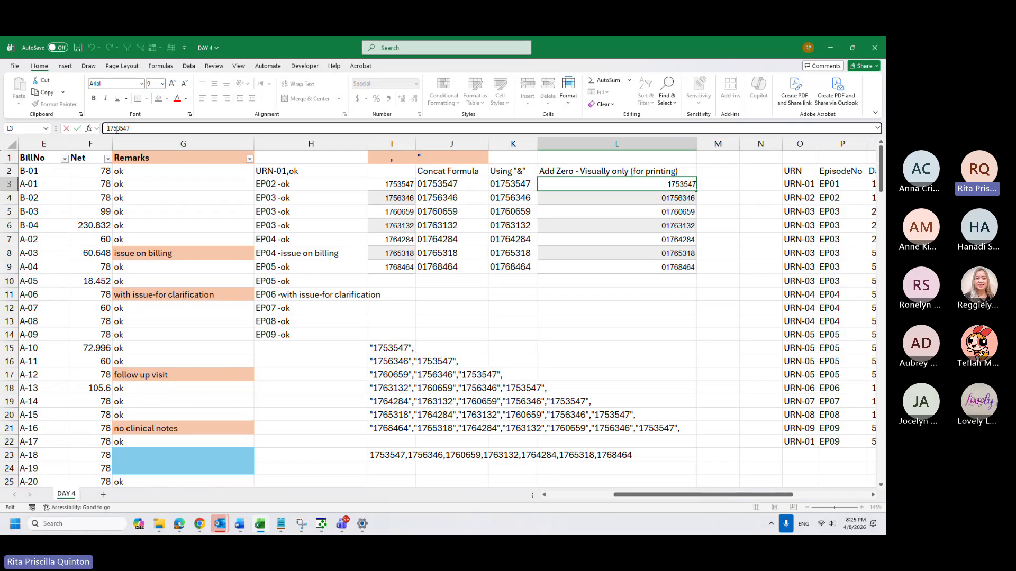
key(Escape)
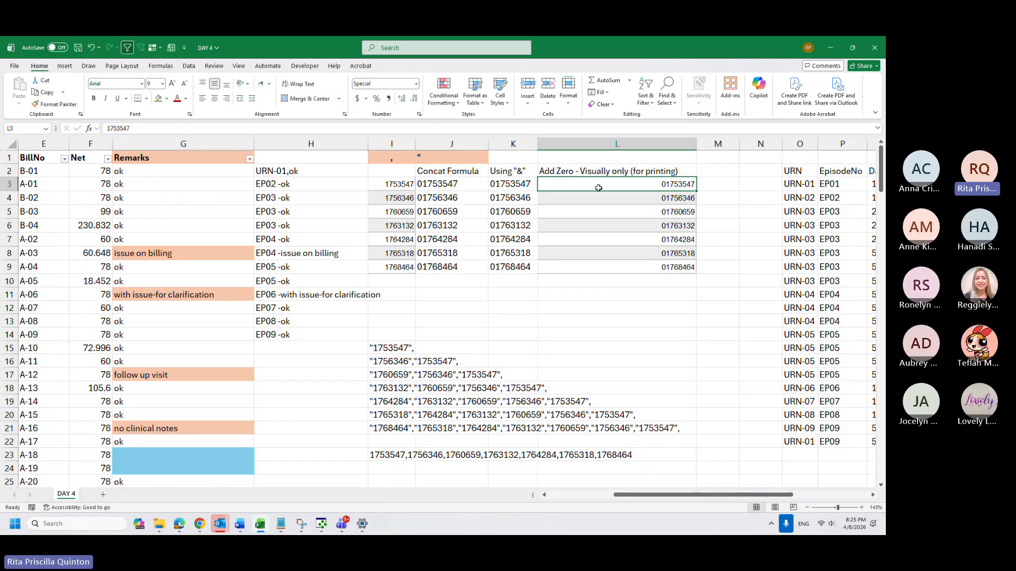
Copy L3:L9, switch to Outlook and paste the numbers into the body of a new email message
shift+click(688, 267)
key(ctrl+c)
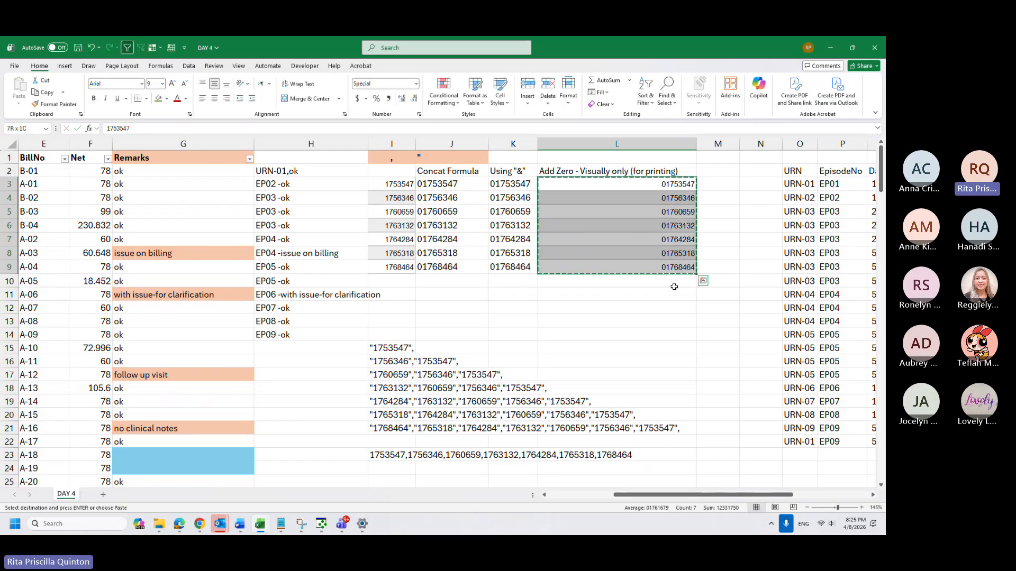
click(220, 523)
click(64, 475)
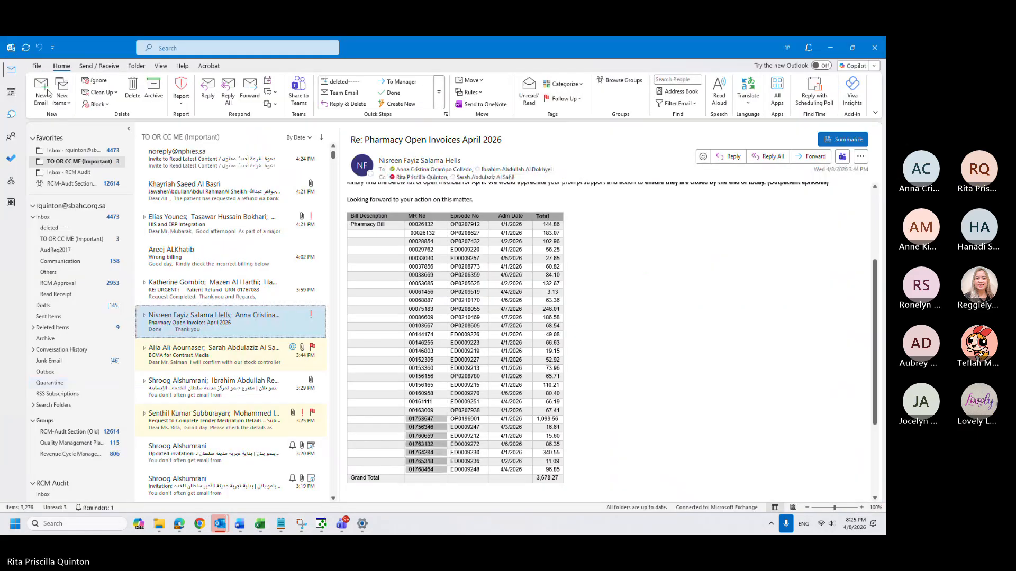
click(46, 90)
click(102, 233)
key(ctrl+v)
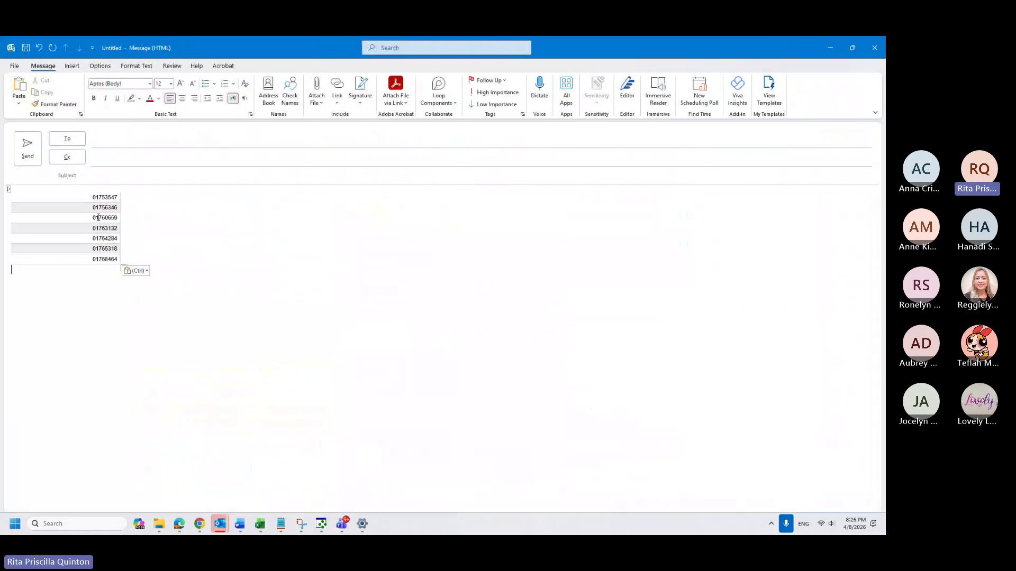
Discard the draft message without saving it and return to the Excel workbook, cancelling the copy selection
drag(103, 198, 103, 258)
click(875, 47)
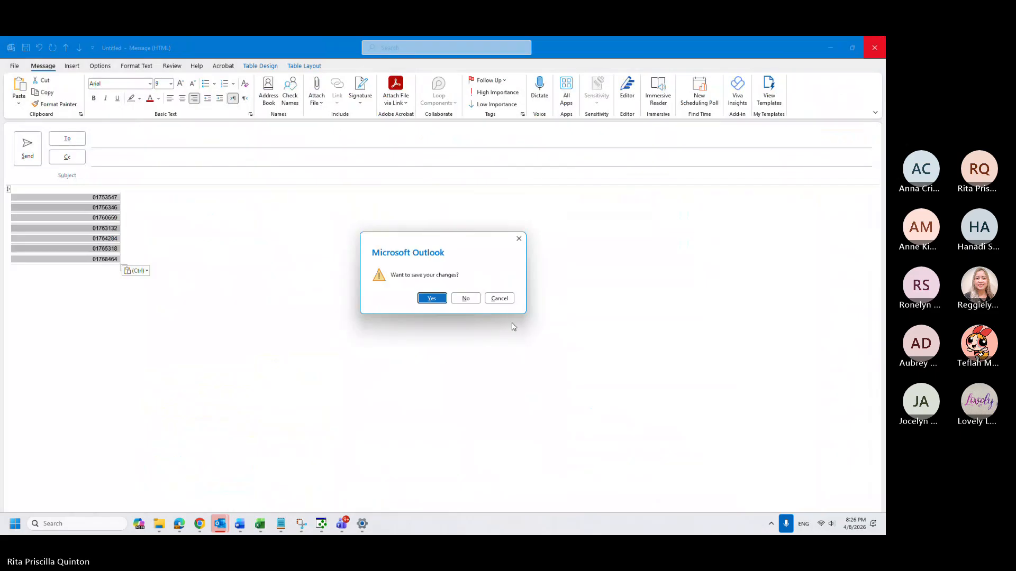
click(474, 299)
key(alt+Tab)
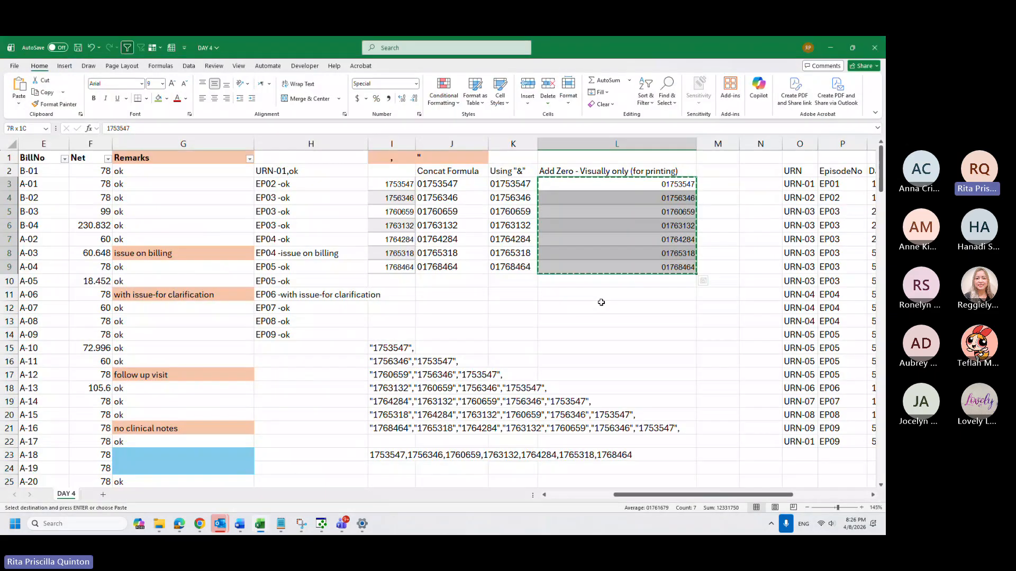
key(Escape)
click(603, 304)
Enter =L3 in cell M3 and autofit column M to its contents
click(721, 195)
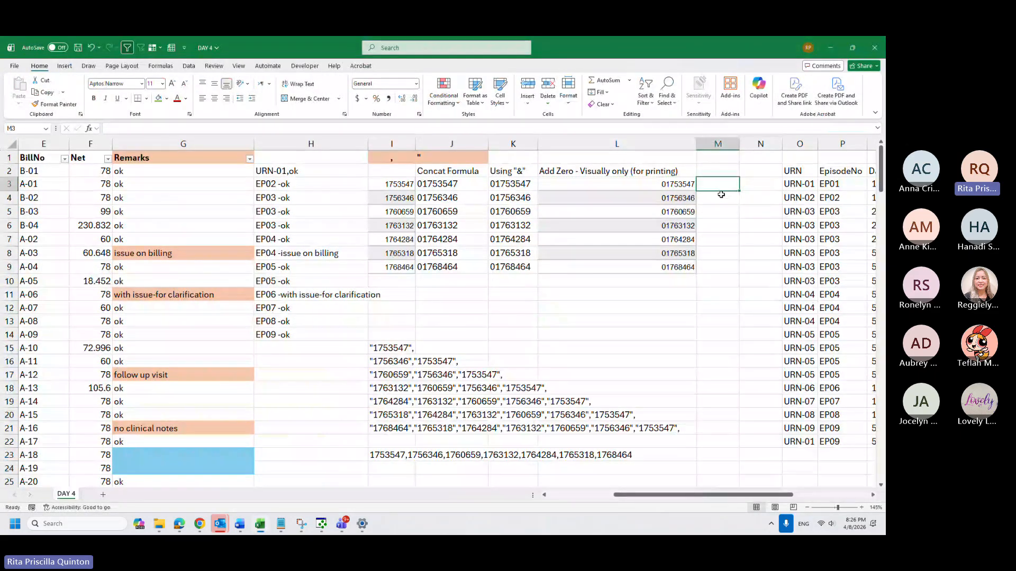
text(=)
key(Left)
key(Return)
key(Up)
double_click(738, 141)
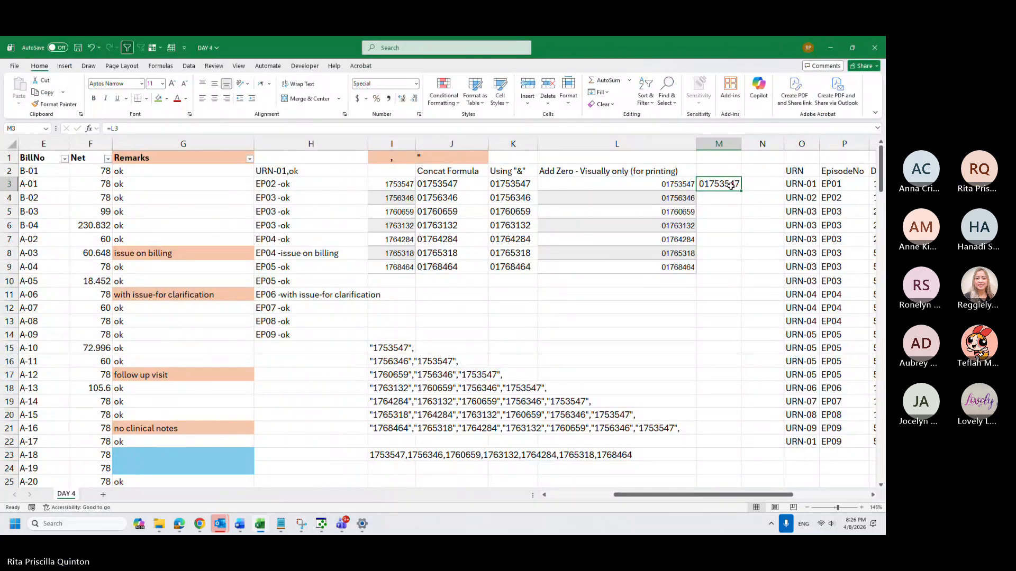
Change the formula in M3 to =L3+L4 so it adds the first two formatted numbers
click(164, 128)
text(+)
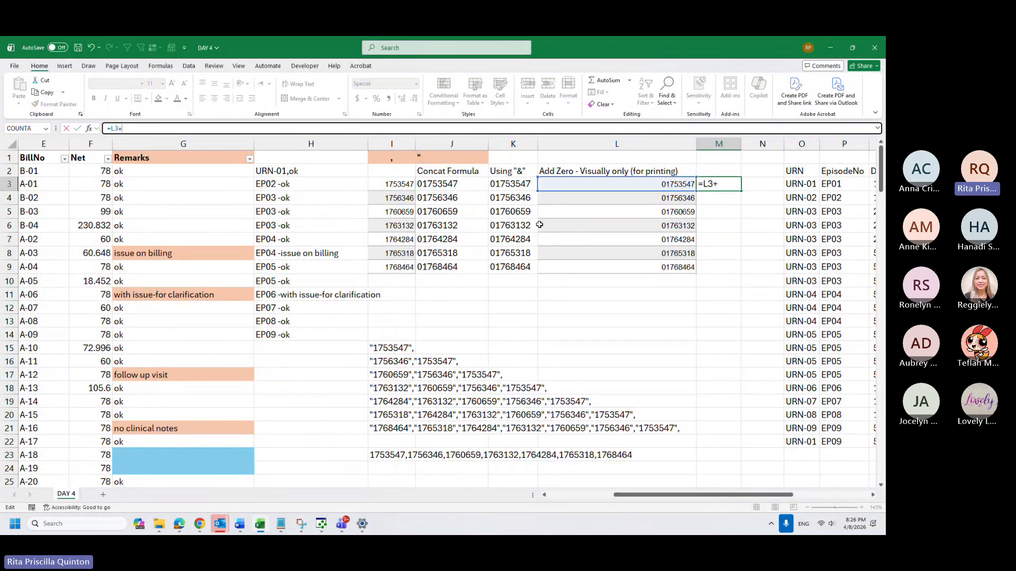
click(584, 199)
key(ctrl+Return)
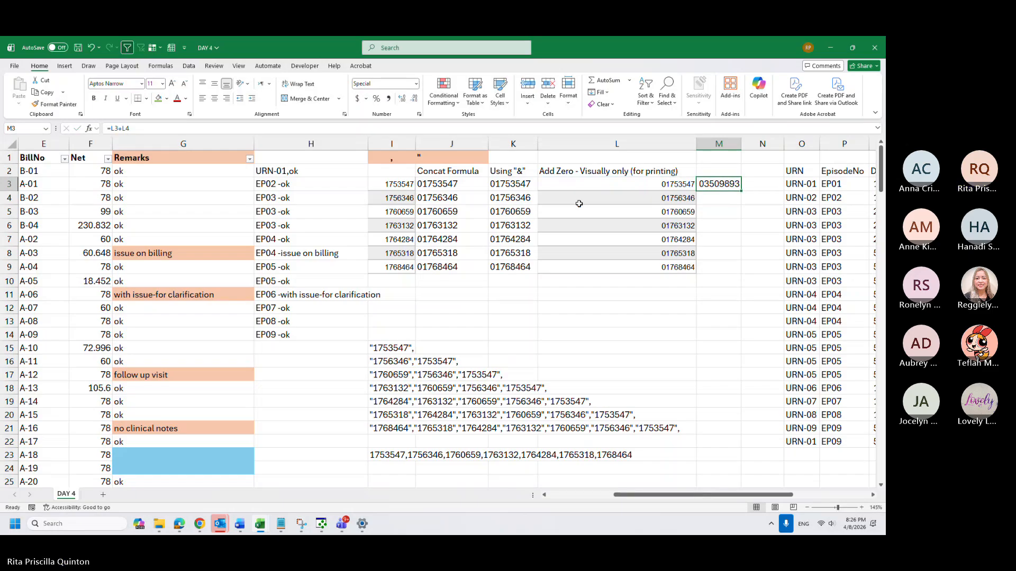
Try the comma and General number formats on M3 and clear the cell
click(389, 99)
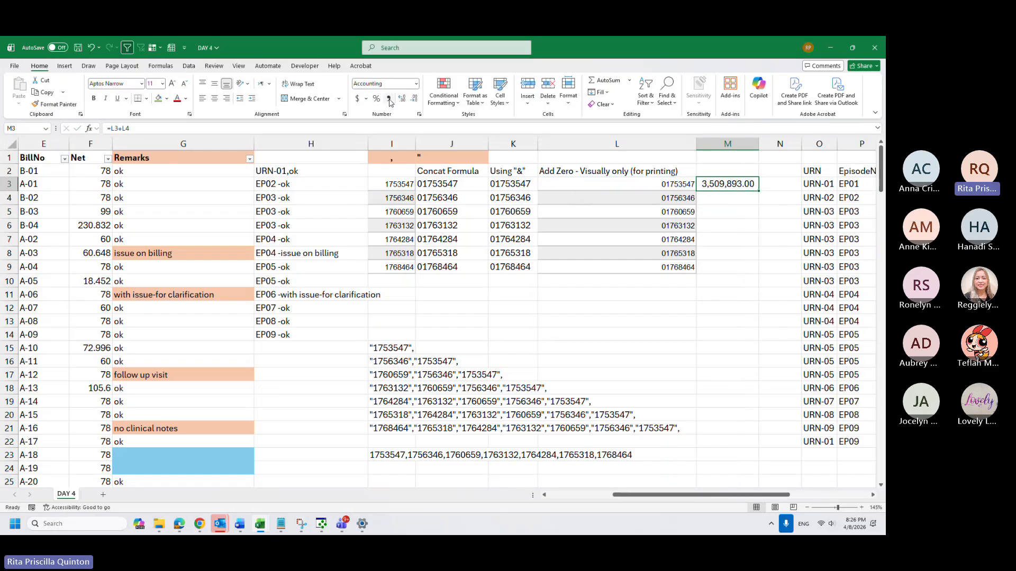
click(415, 84)
click(414, 101)
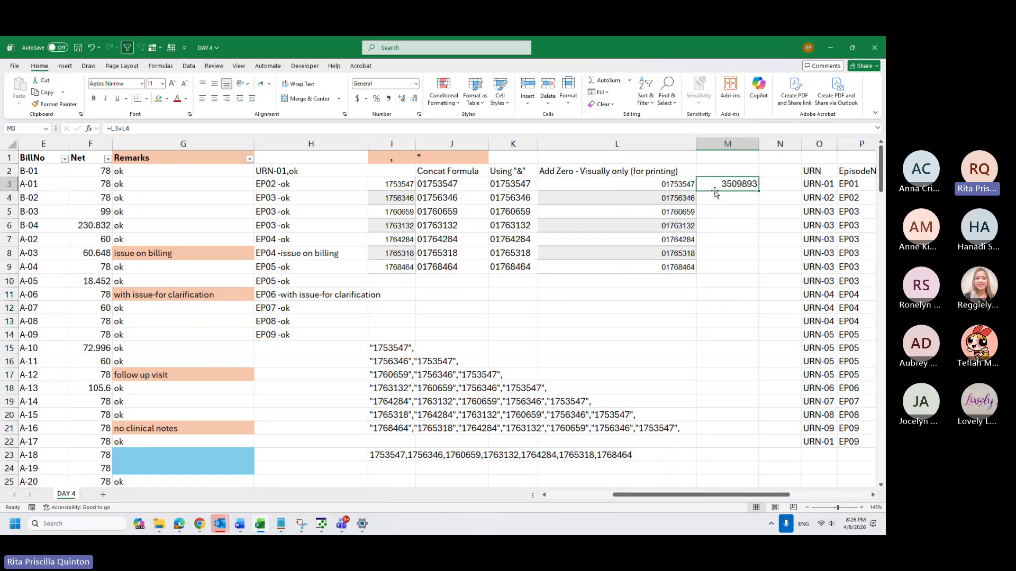
key(Delete)
Preview a printout of cell L3 alone using Print Selection, and leave the preview without printing
drag(714, 192, 642, 195)
key(ctrl+p)
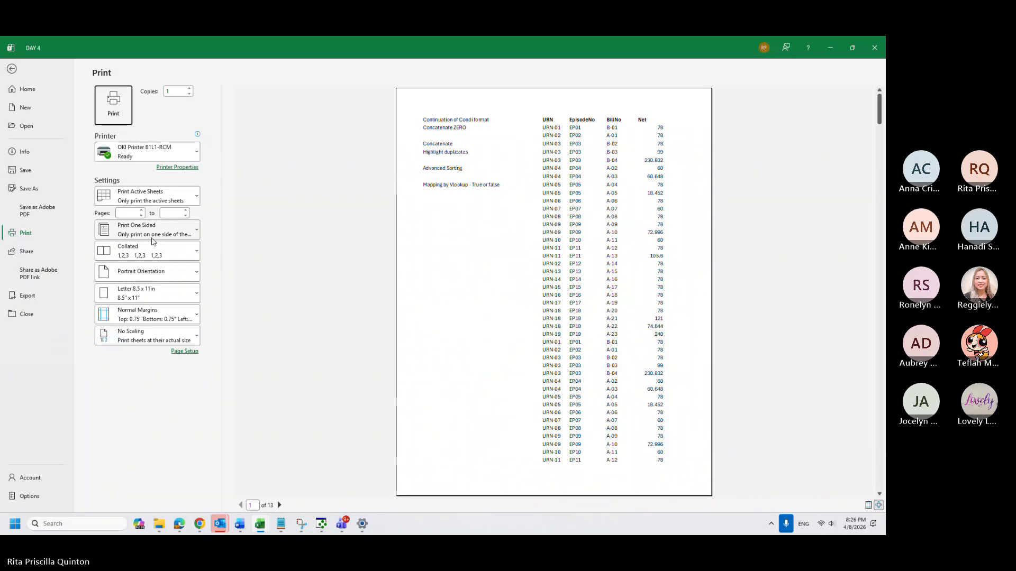
click(167, 202)
click(154, 262)
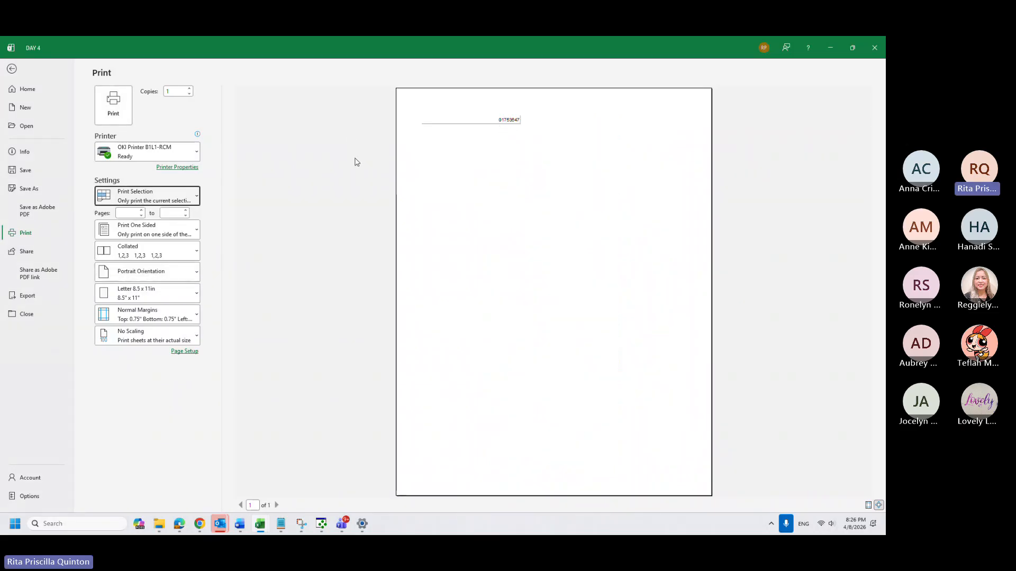
key(Escape)
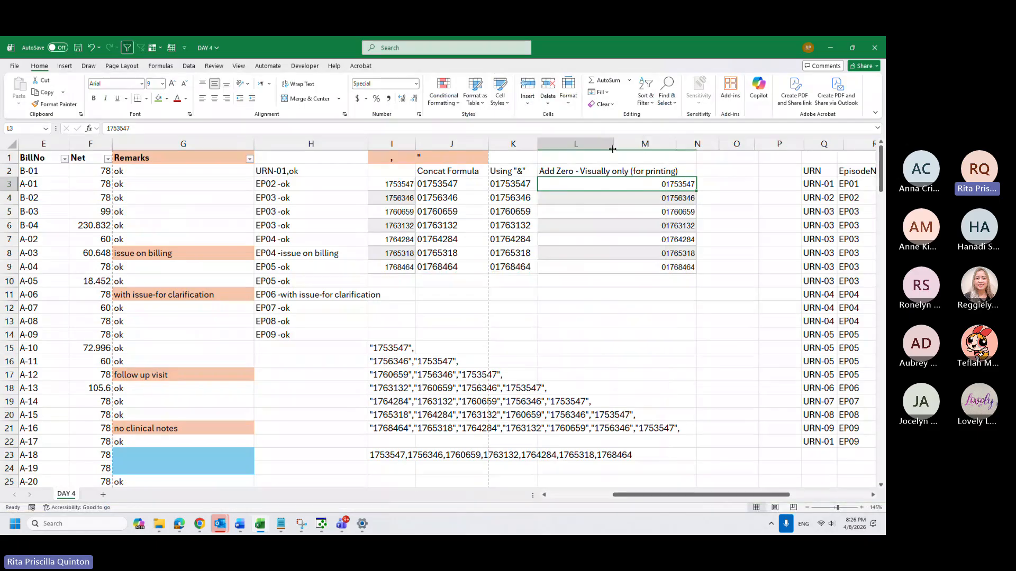
Narrow column L to roughly the width of its numbers and select cell Q13 in the URN table
click(612, 194)
click(605, 183)
click(642, 230)
drag(642, 277, 880, 267)
click(468, 324)
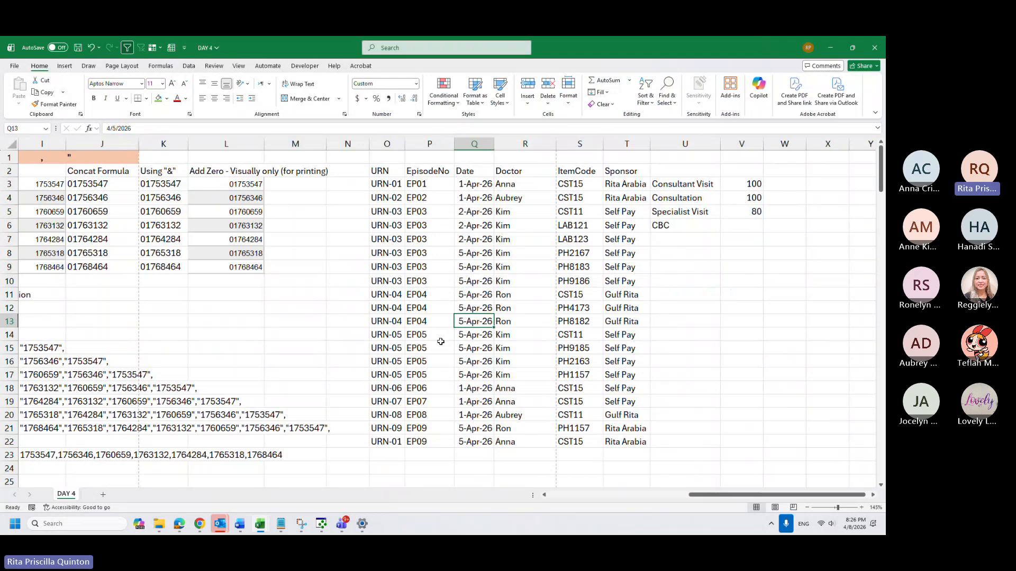
Fill the topic cells A1:A2, Continuation of Condi format and Concatenate ZERO, with green
scroll(440, 341, down, 1)
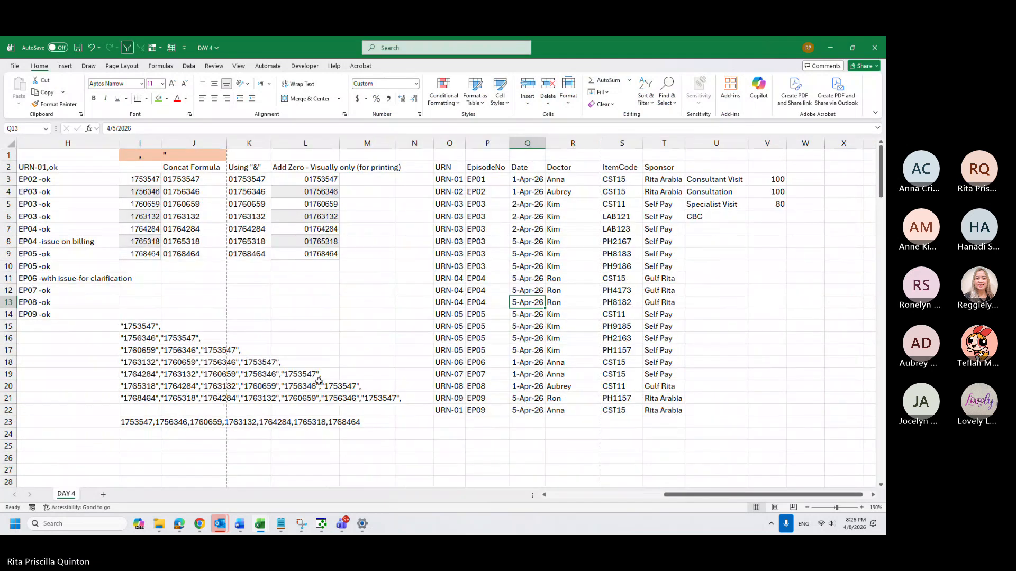
drag(319, 383, 21, 324)
click(92, 196)
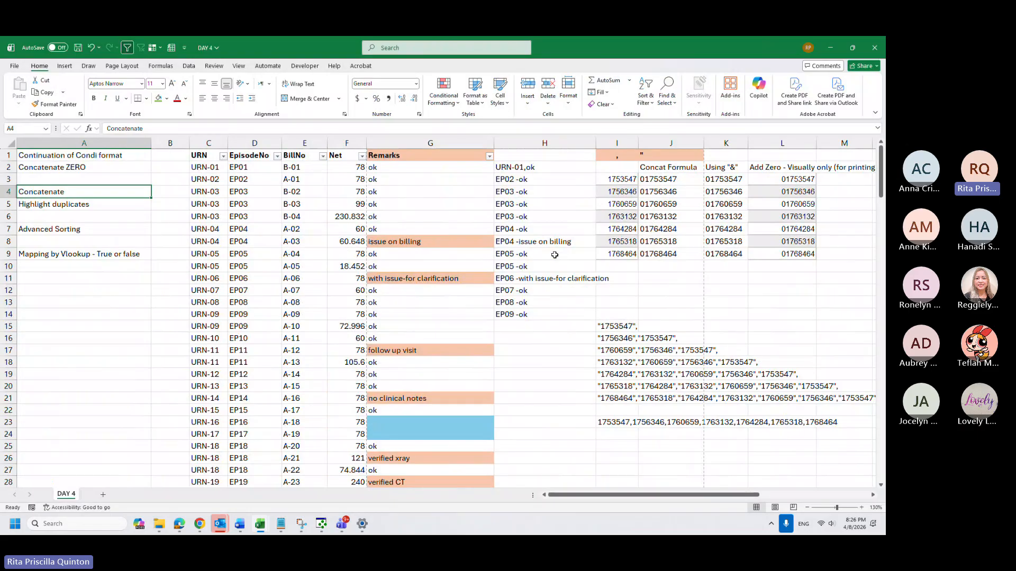
click(102, 167)
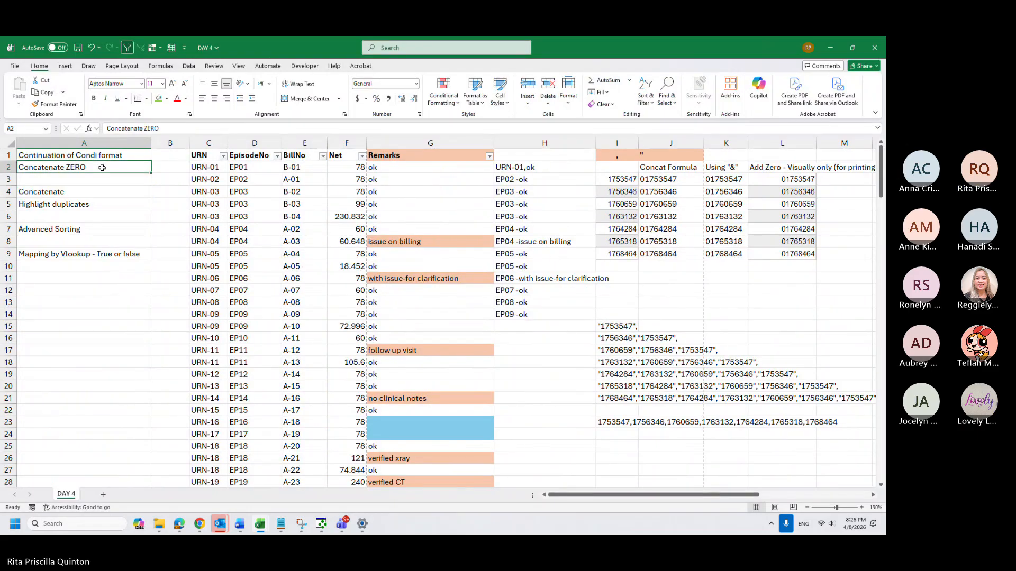
drag(110, 153, 106, 168)
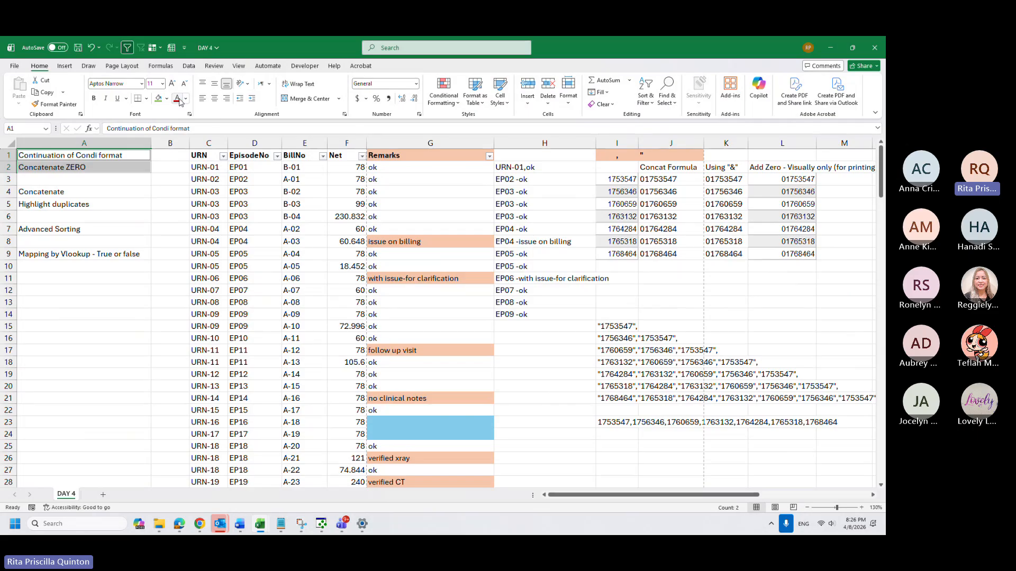
click(158, 98)
Insert a blank column H directly after the Remarks column
click(525, 204)
click(537, 143)
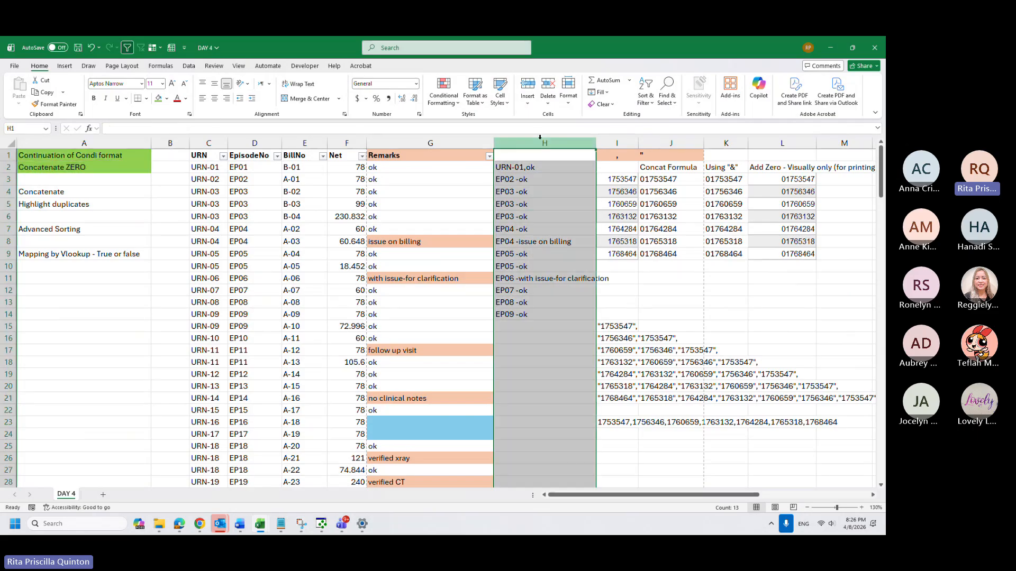
right_click(539, 142)
click(582, 256)
key(ctrl+z)
right_click(509, 204)
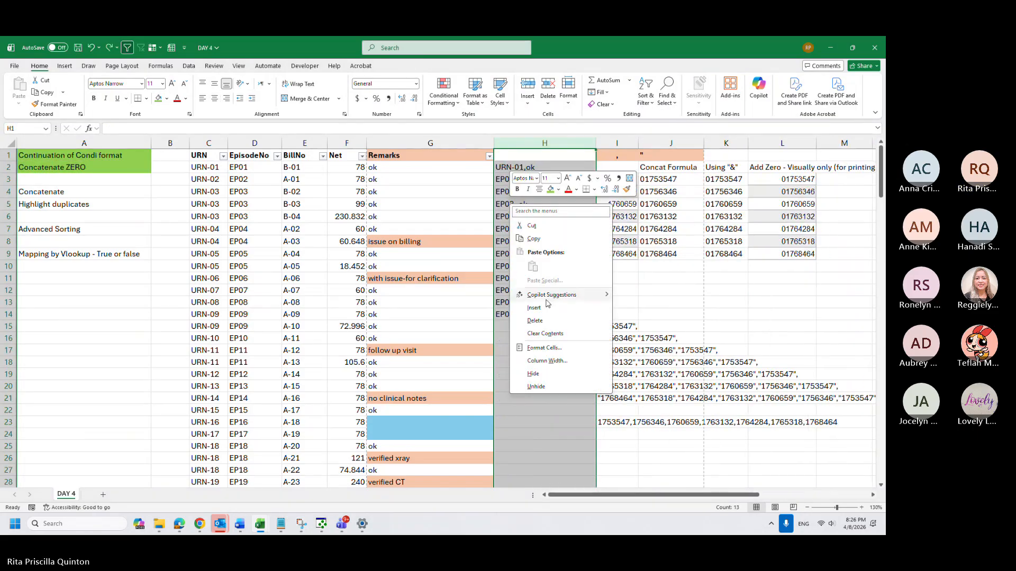
click(566, 294)
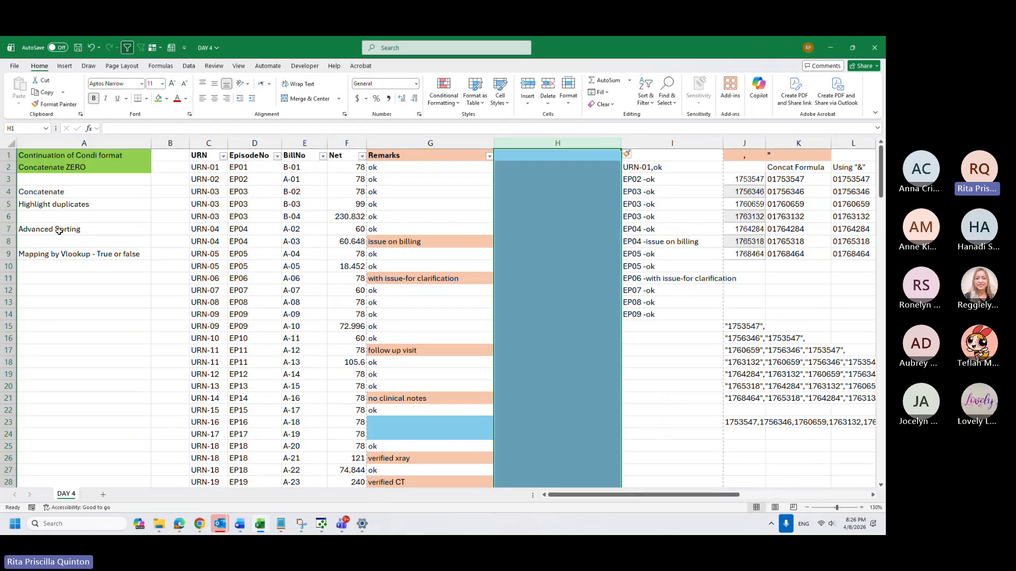
Remove the fill color from the new column H and clear the conditional formatting rules from its cells
click(166, 99)
click(177, 253)
click(460, 254)
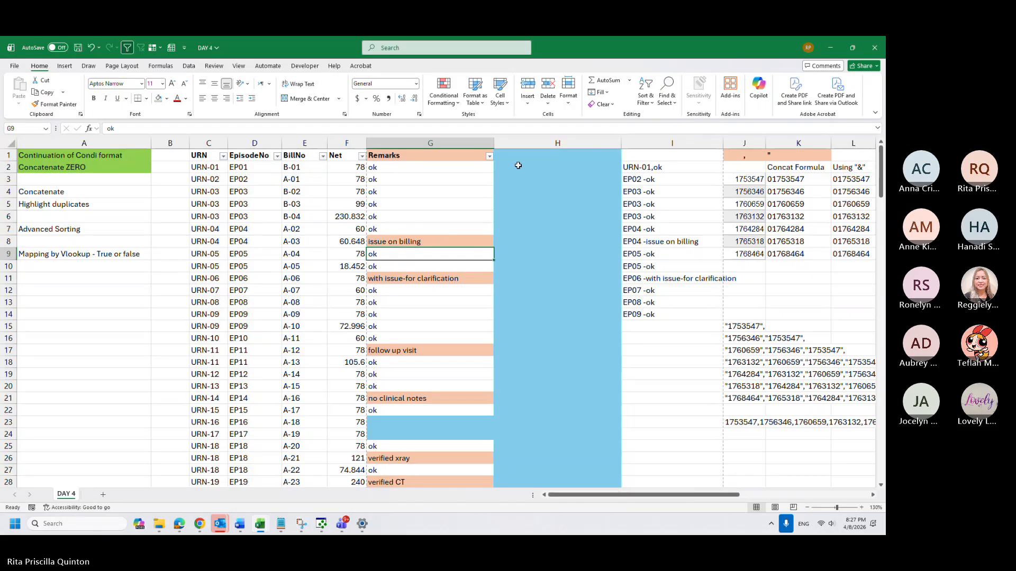
click(524, 143)
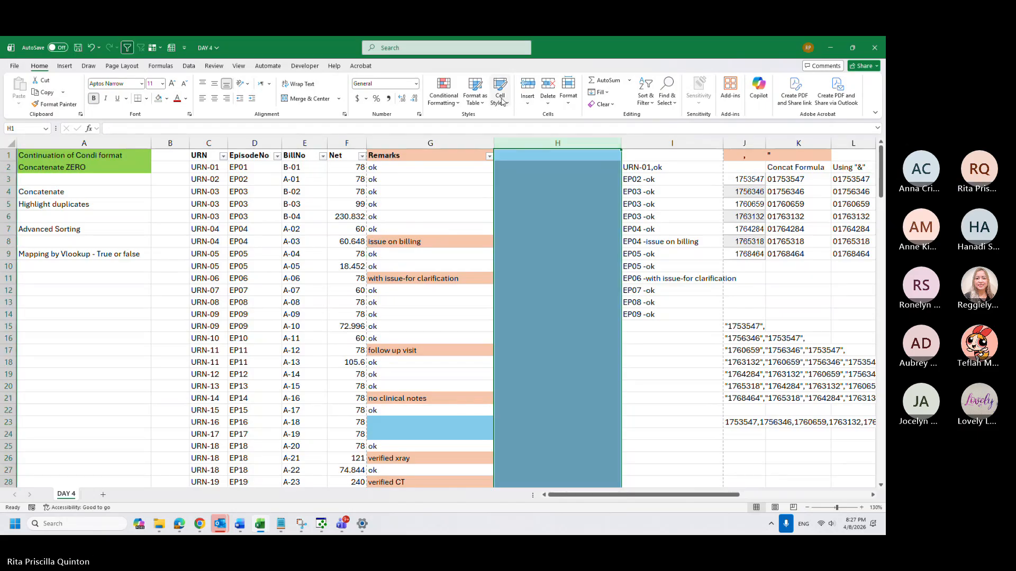
click(443, 91)
mouse_move(496, 234)
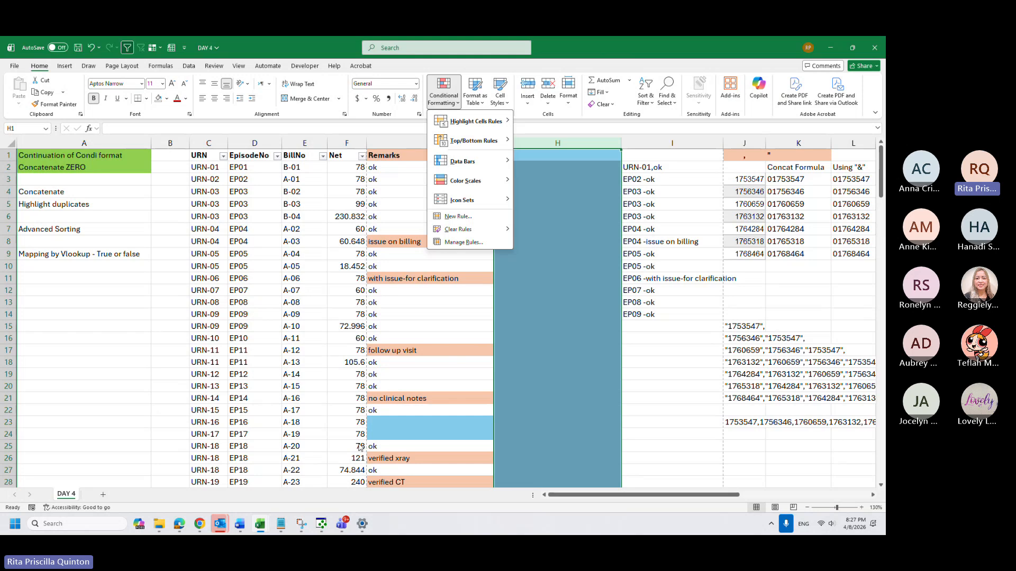
mouse_move(465, 229)
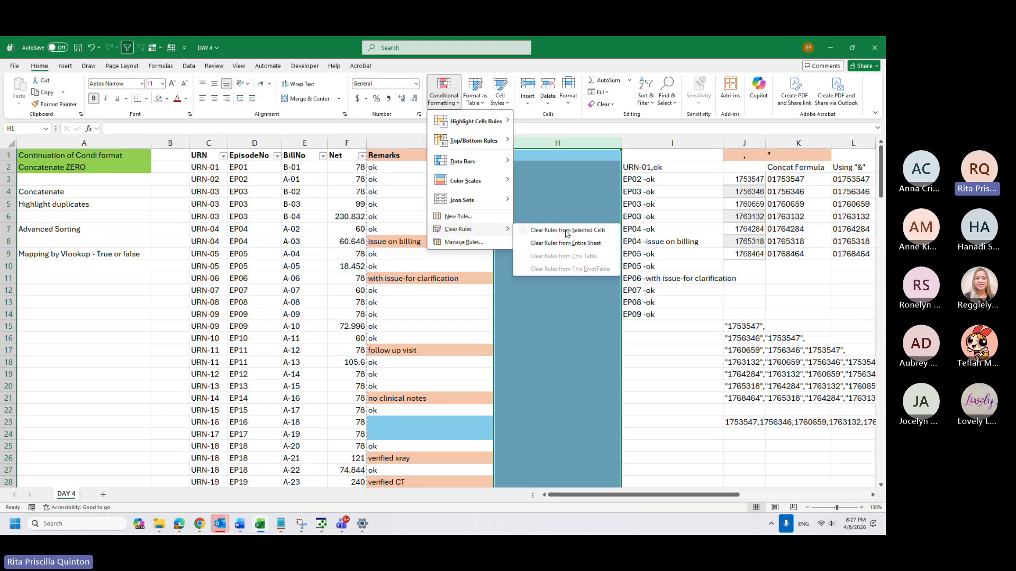
click(582, 228)
click(529, 169)
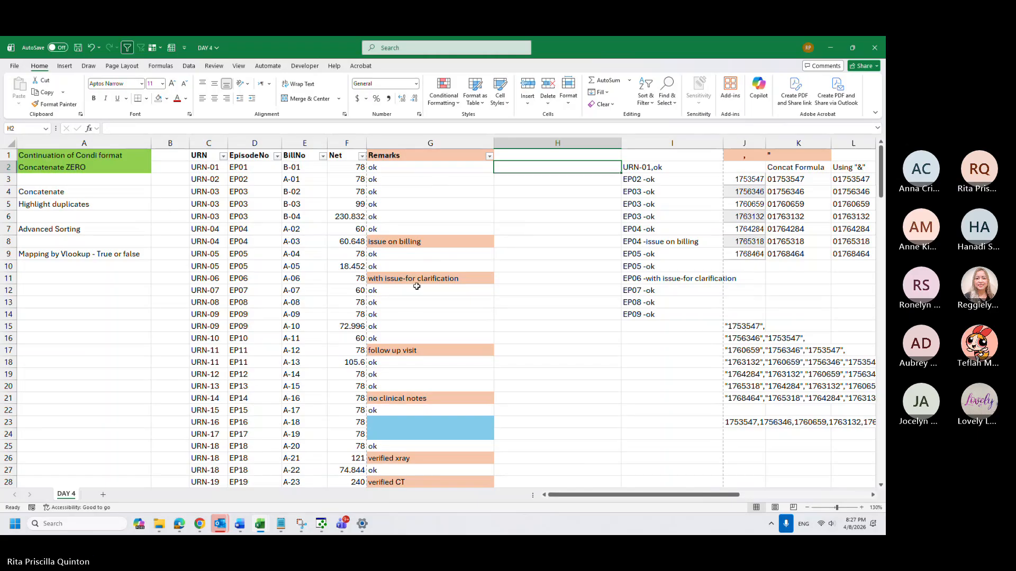
click(578, 143)
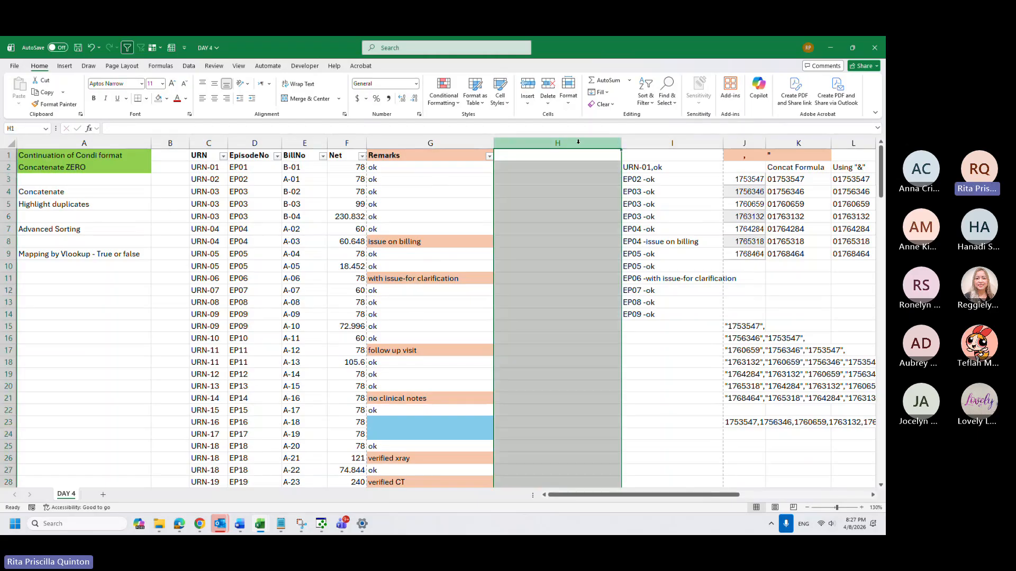
right_click(579, 144)
click(607, 248)
drag(609, 250, 758, 220)
key(ctrl+z)
drag(655, 278, 767, 229)
click(564, 254)
scroll(565, 256, down, 2)
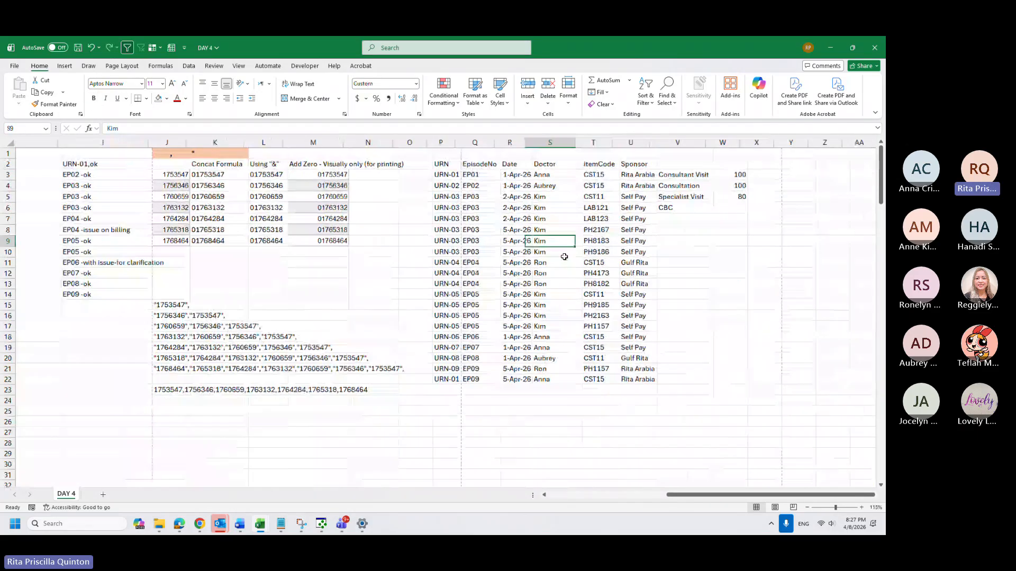
Bring the URN table in columns P to U into view and review its Doctor, ItemCode and Sponsor columns
drag(635, 495, 844, 477)
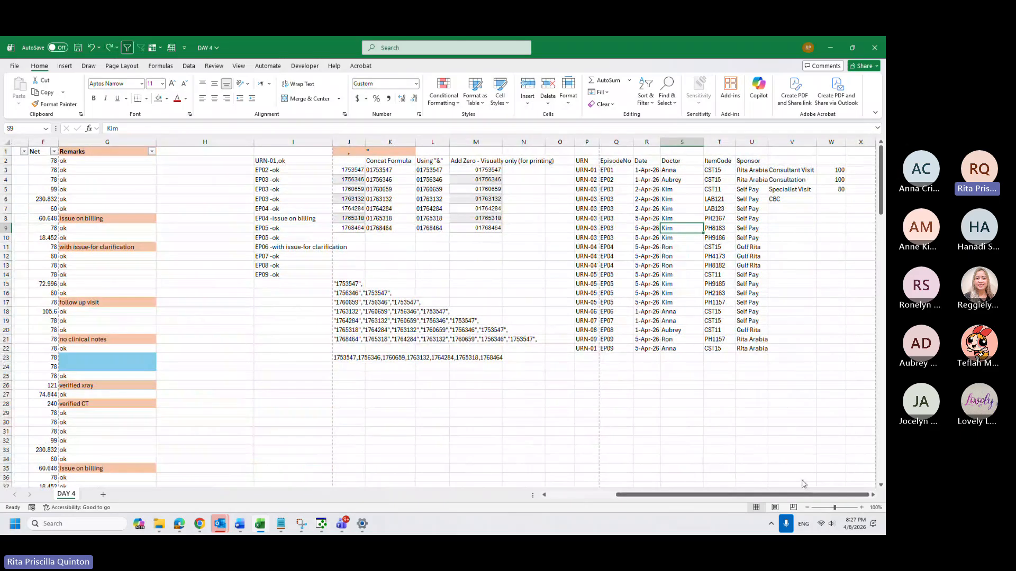
click(873, 494)
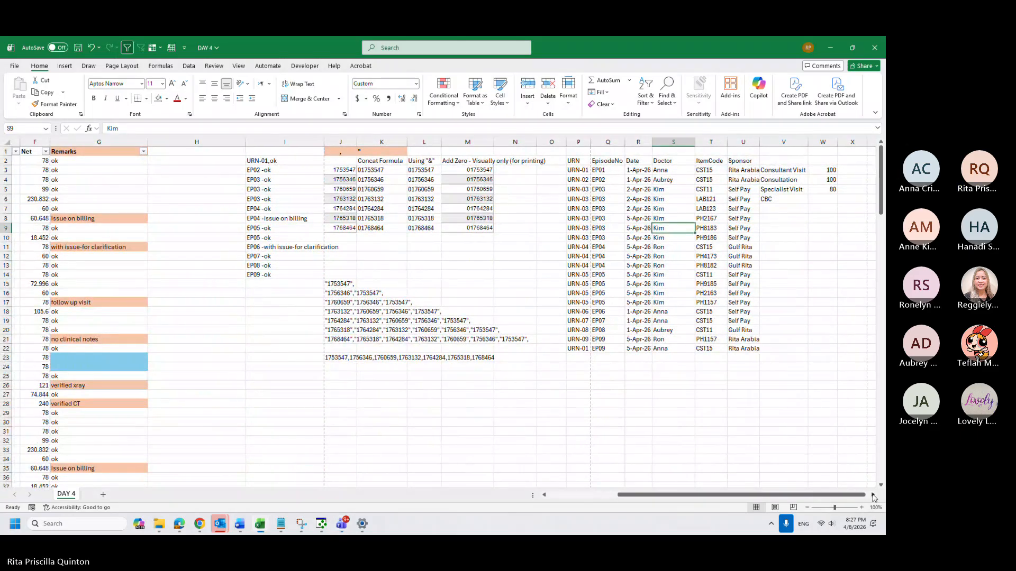
click(873, 496)
click(873, 495)
click(873, 496)
click(873, 496)
scroll(541, 399, up, 1)
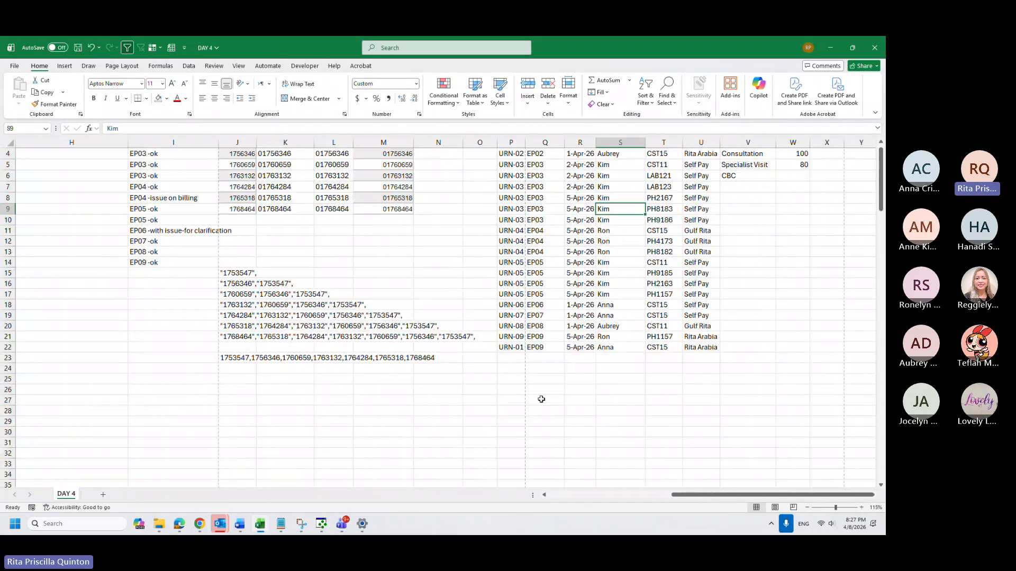
scroll(572, 406, up, 1)
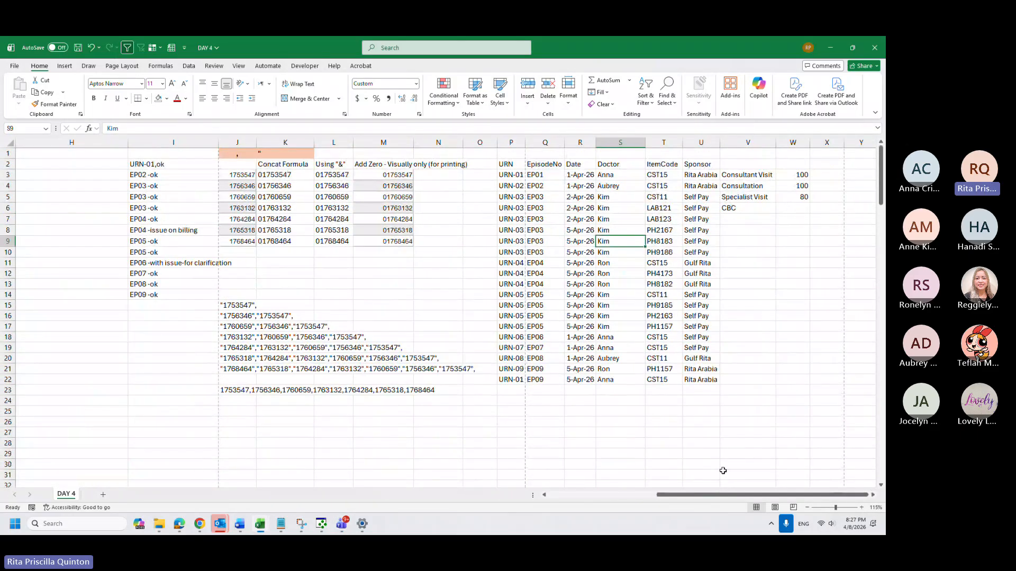
click(873, 495)
click(873, 496)
click(873, 496)
click(873, 495)
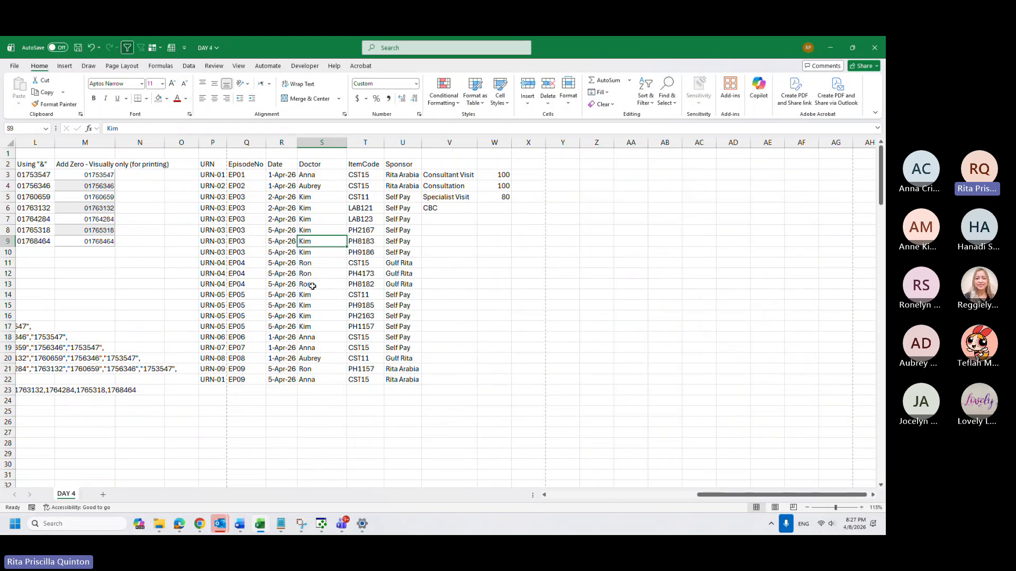
click(320, 315)
click(369, 262)
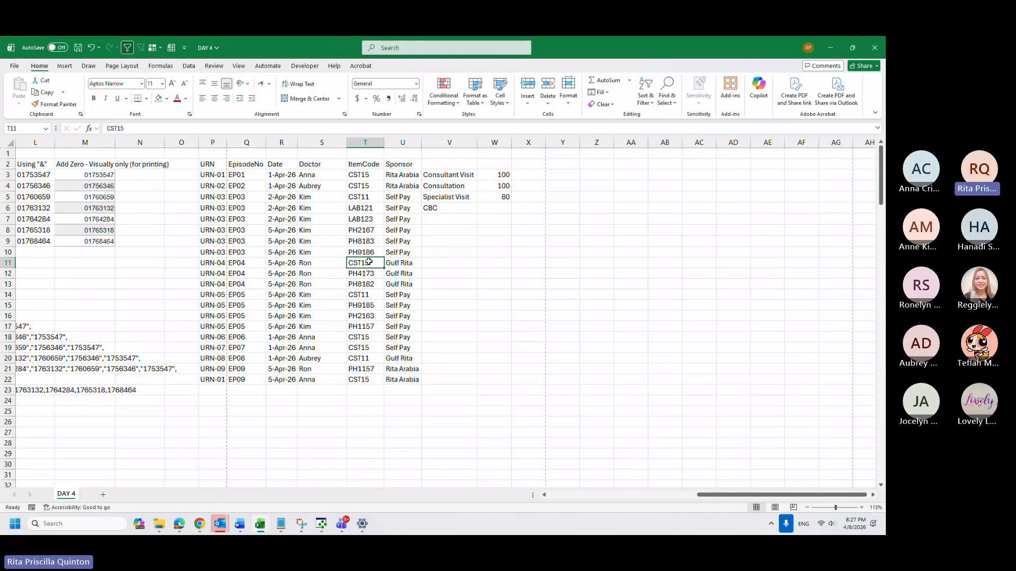
click(571, 184)
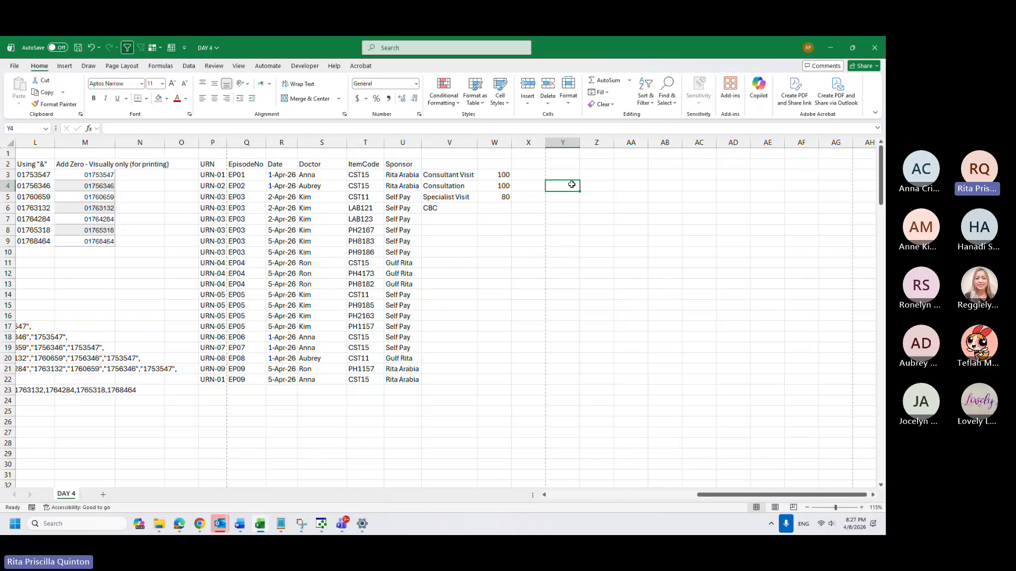
click(588, 175)
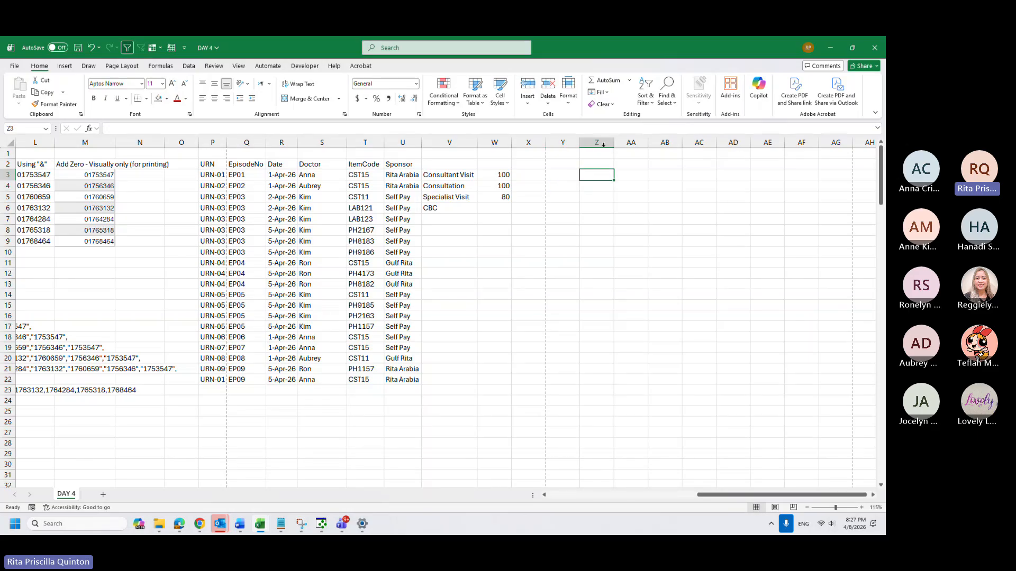
click(619, 191)
click(653, 162)
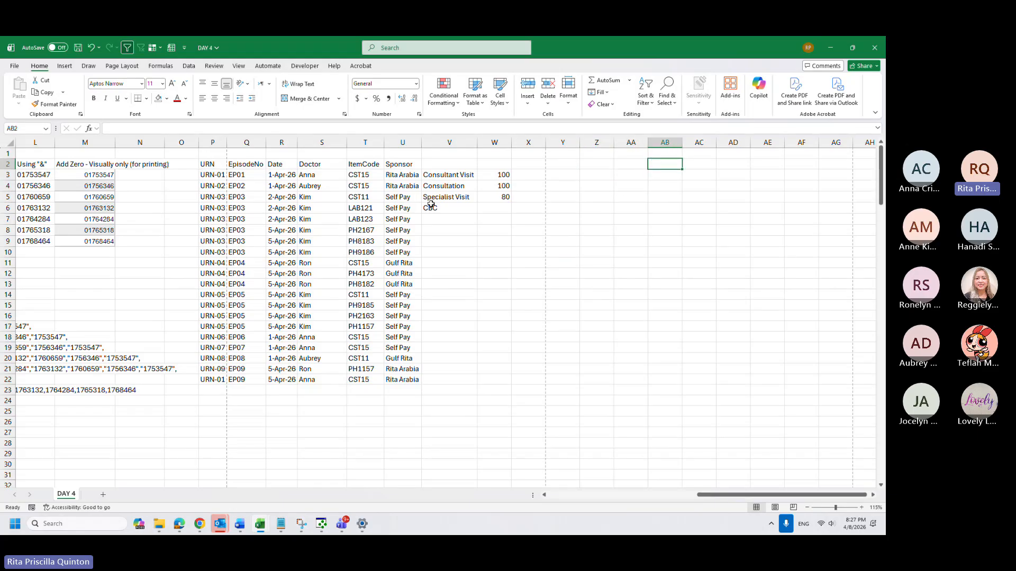
drag(405, 164, 216, 379)
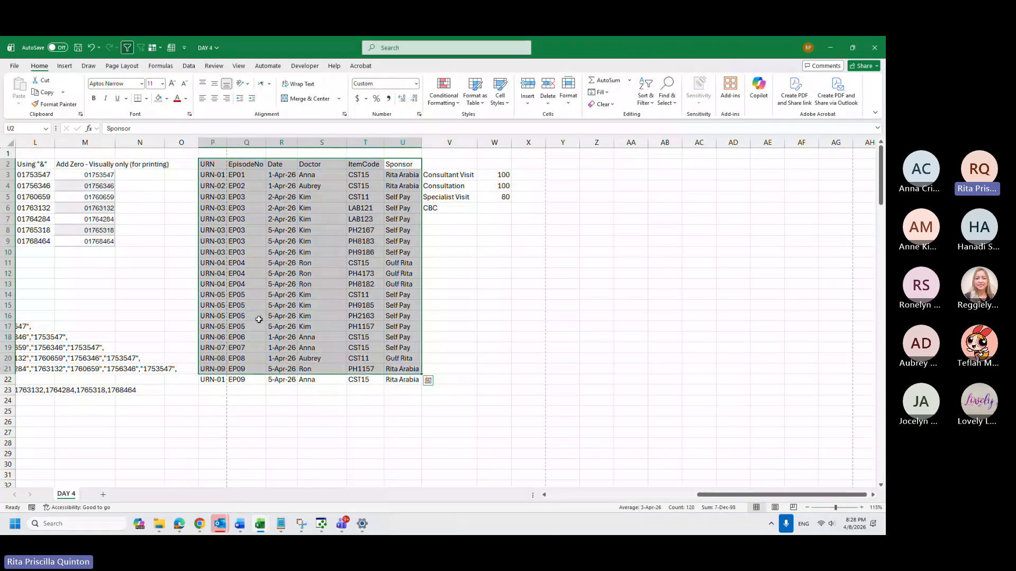
click(368, 230)
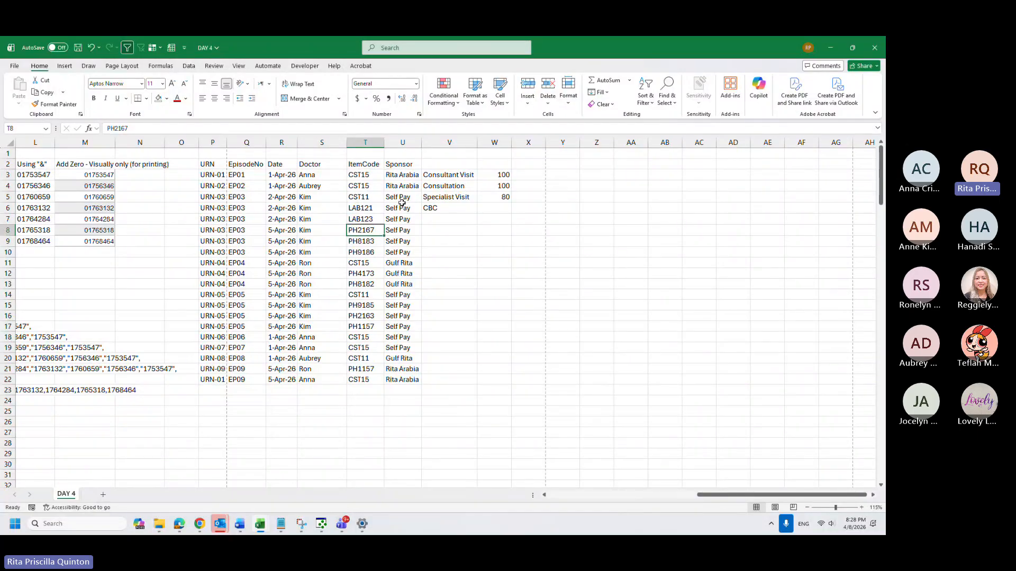
Examine the service descriptions in column V beside the URN table and the Sponsor entries in U3:U22
click(435, 208)
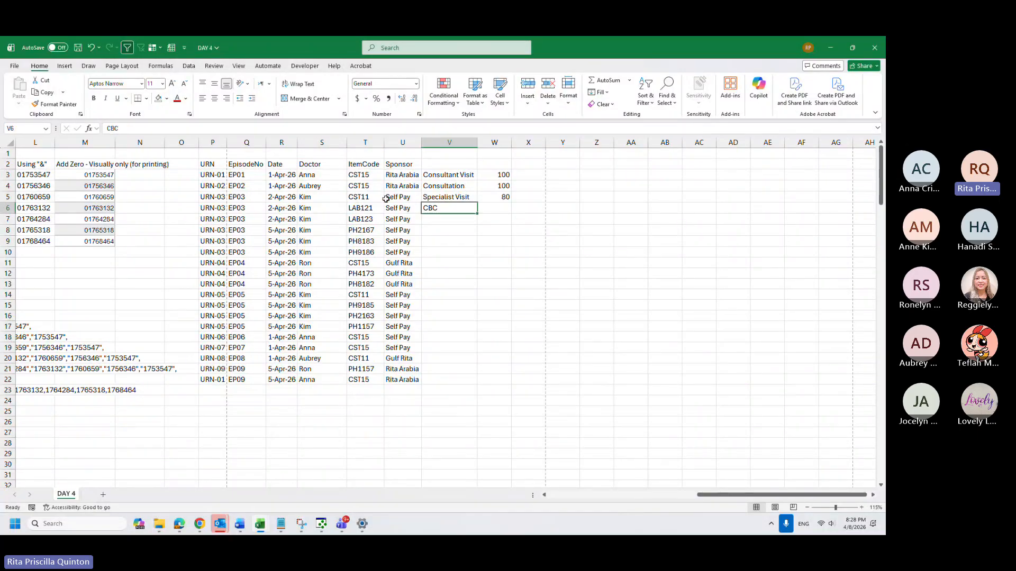
click(460, 175)
click(464, 186)
click(468, 175)
click(468, 185)
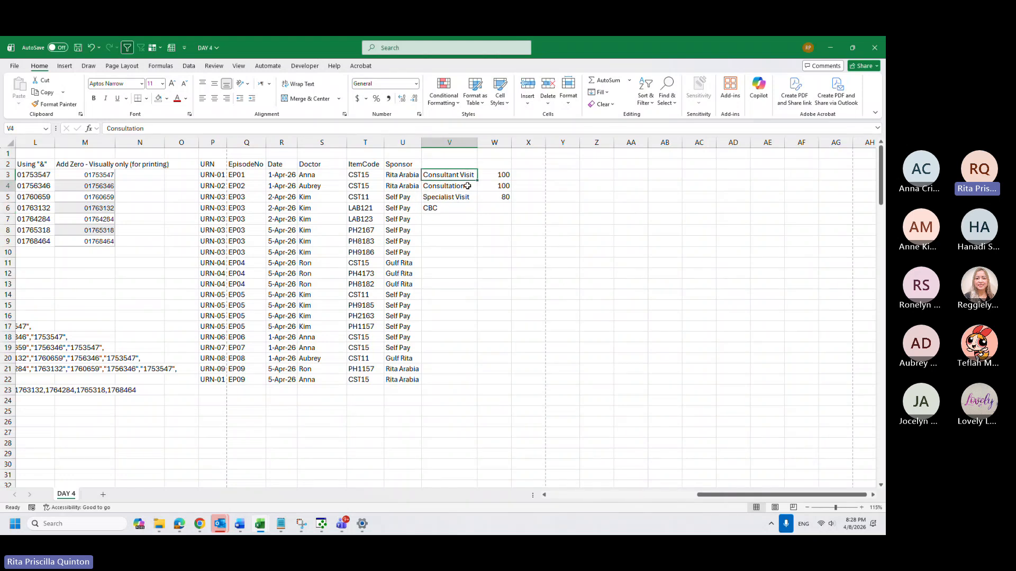
click(460, 197)
click(460, 219)
click(460, 230)
click(453, 264)
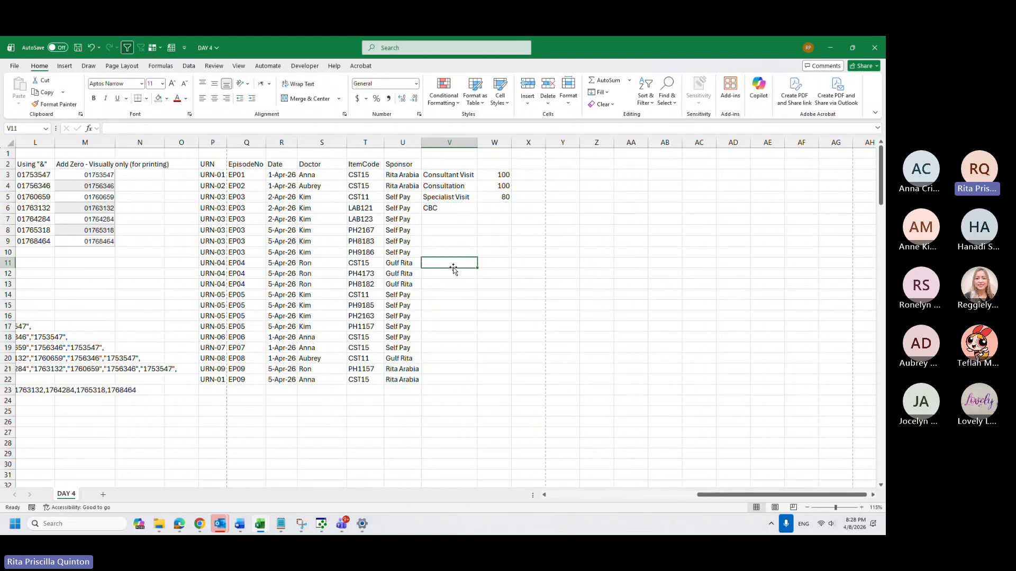
click(448, 326)
click(447, 315)
click(450, 219)
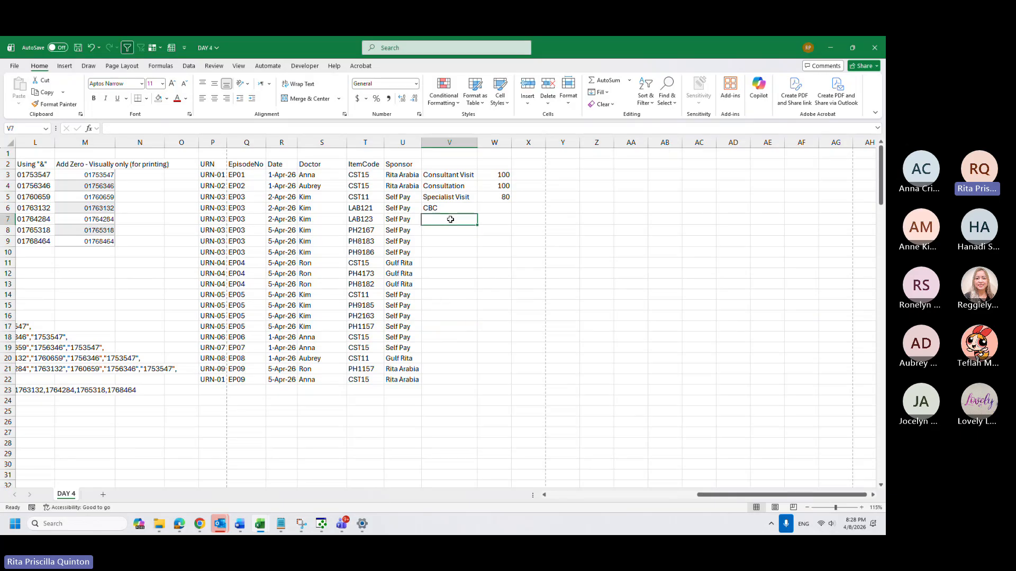
drag(410, 176, 405, 241)
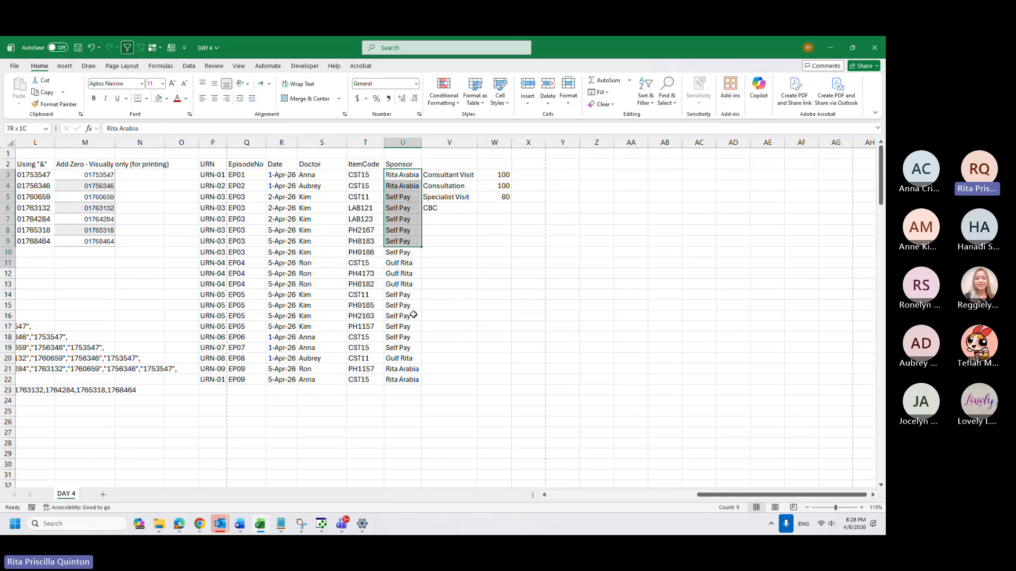
key(ctrl+shift+Down)
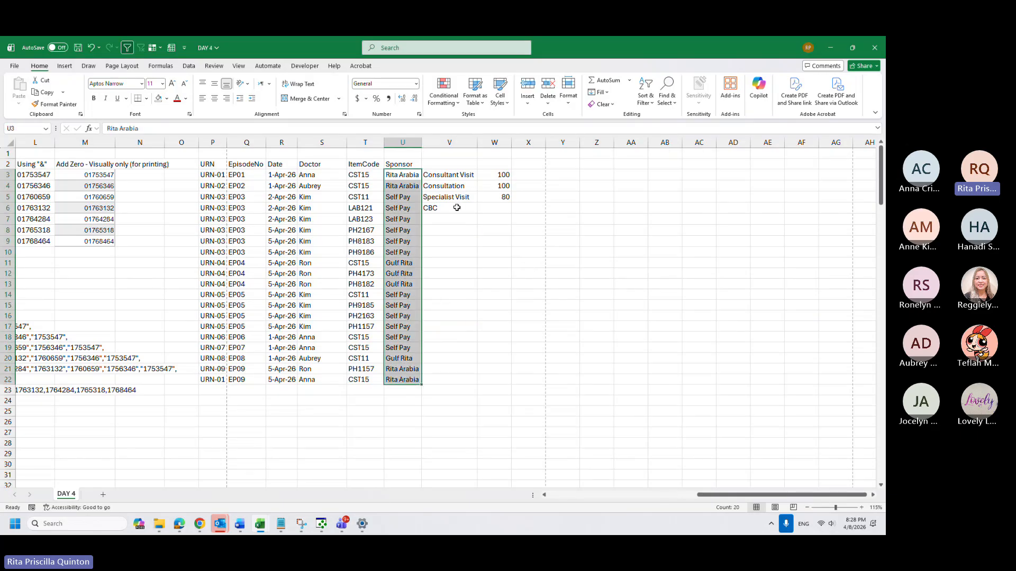
Copy the item codes in T3:T22 and paste them into column AA starting at AA1
click(365, 175)
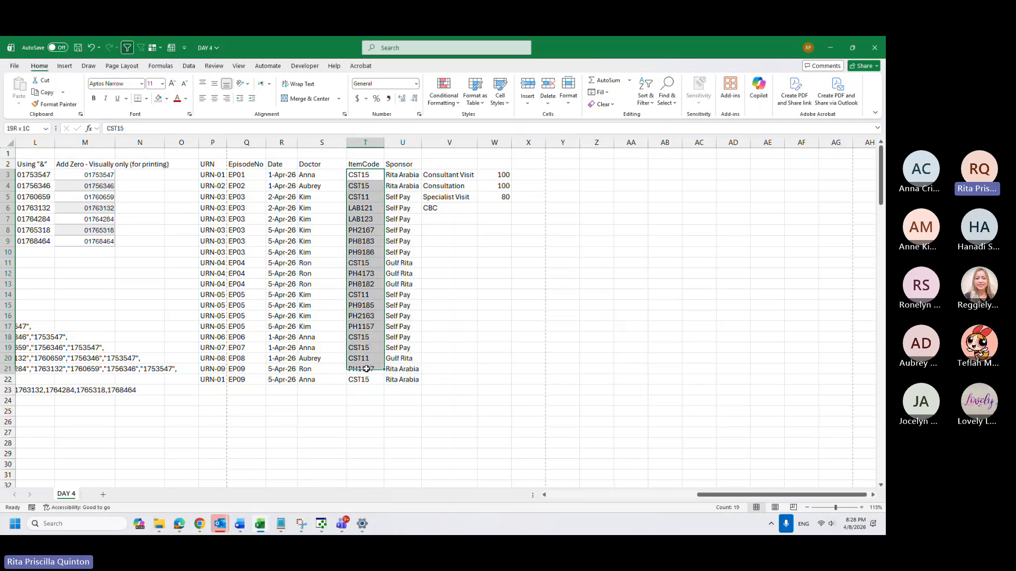
key(ctrl+shift+Down)
key(ctrl+c)
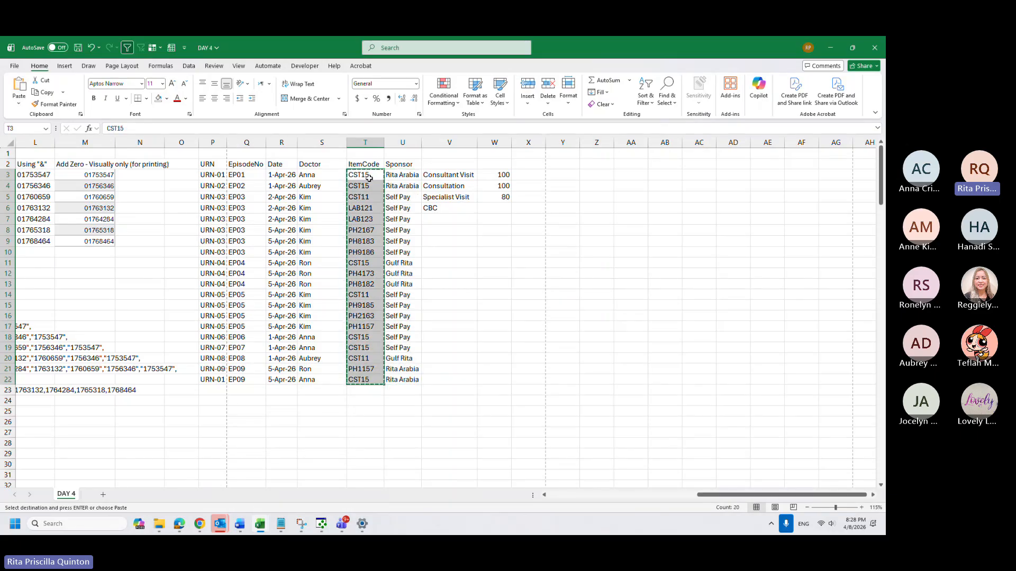
click(438, 177)
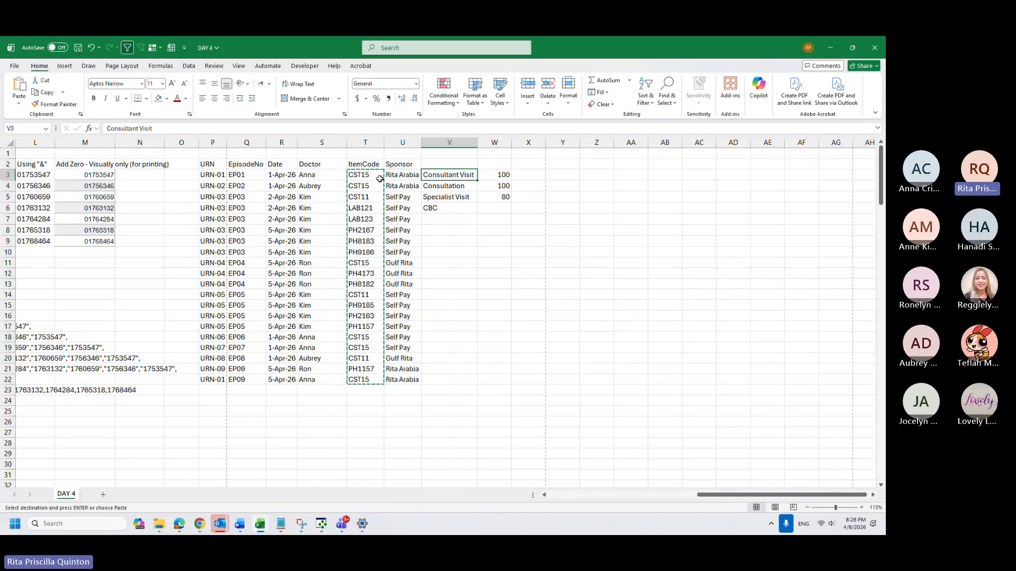
click(364, 175)
click(380, 183)
click(615, 154)
key(ctrl+v)
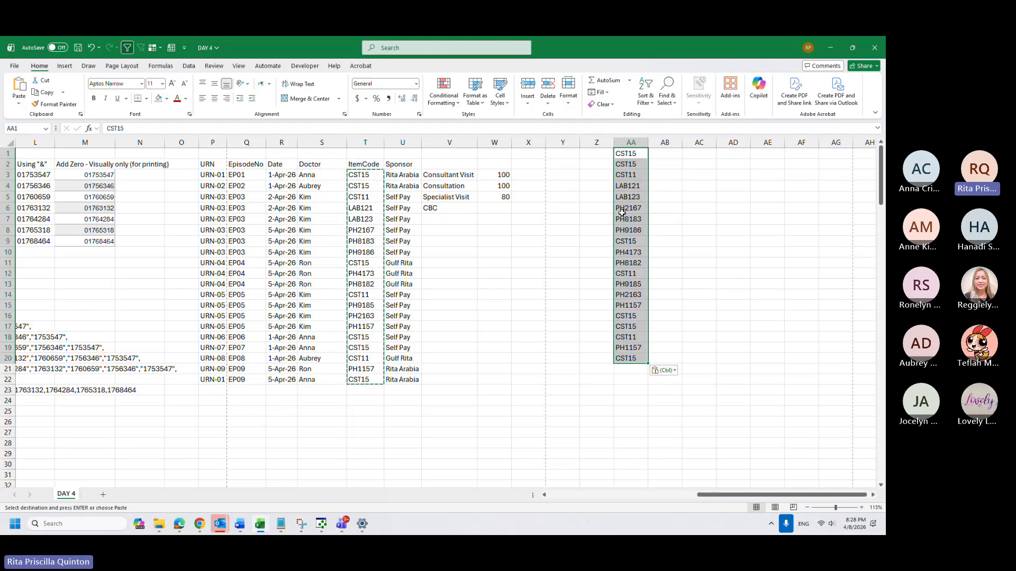
Remove the duplicate item codes from AA1:AA20, treating the list as having no header
click(188, 67)
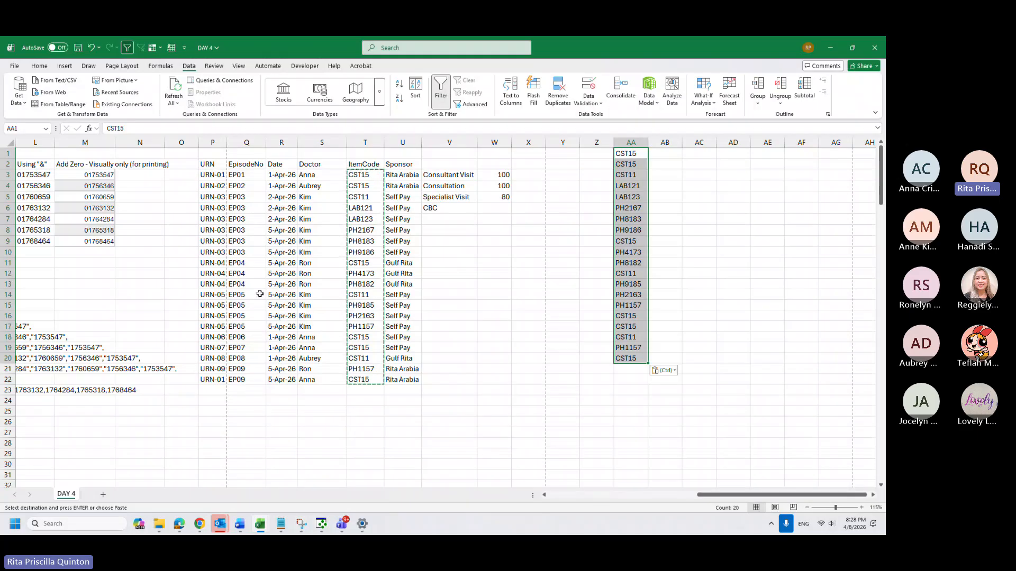
key(Escape)
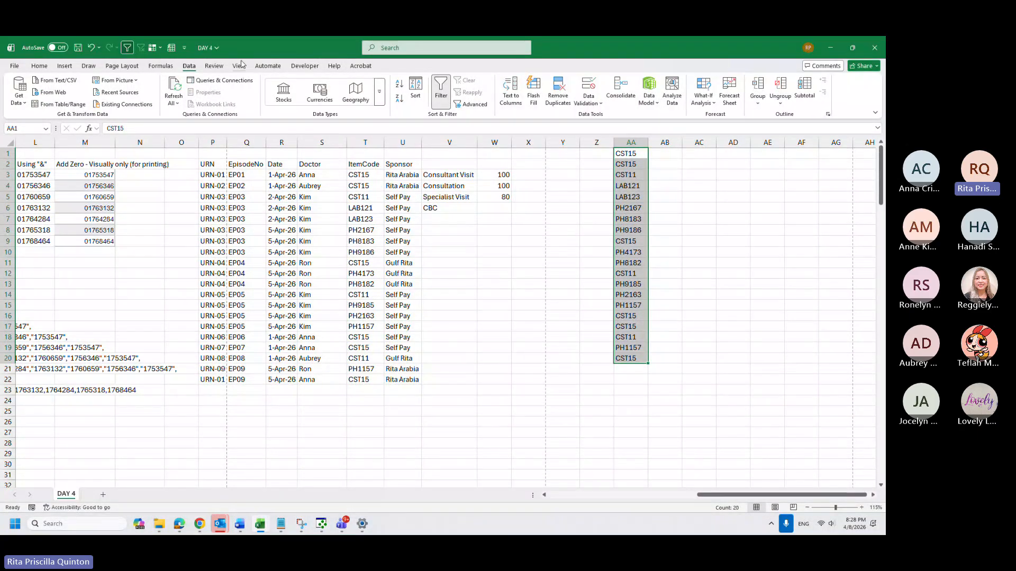
click(555, 90)
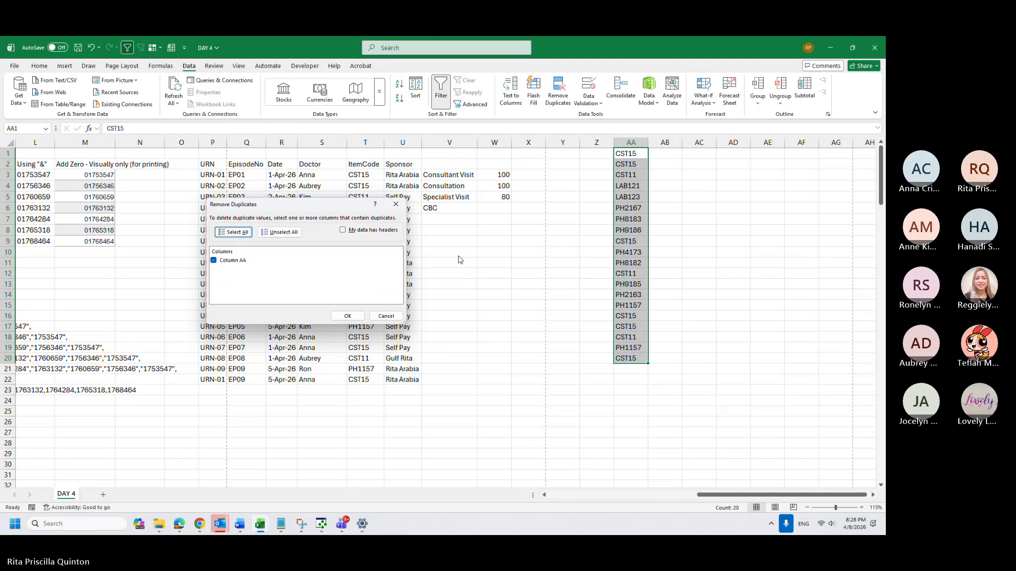
click(350, 317)
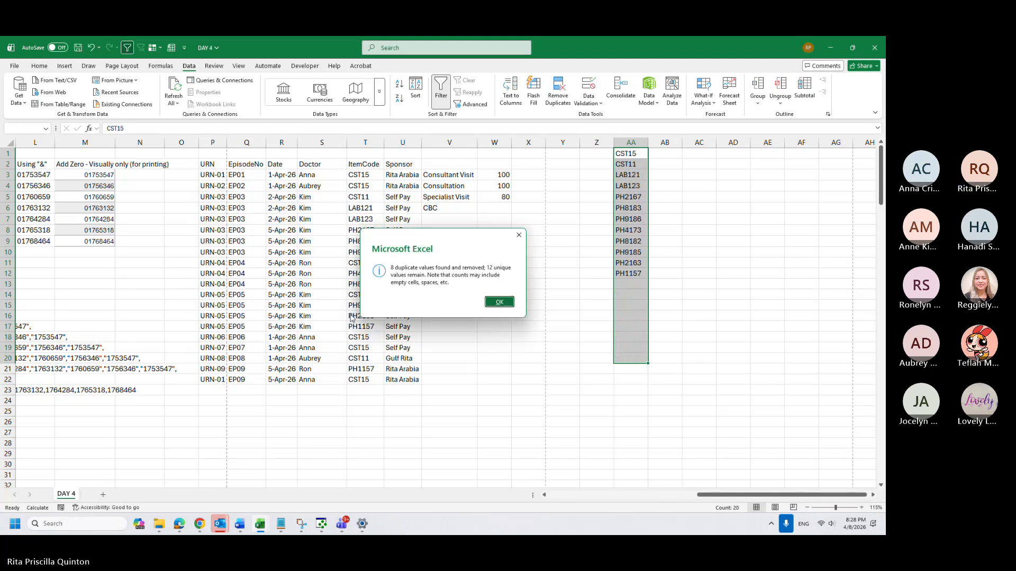
click(499, 302)
Copy the Consultant Visit description from V3 into AB1 beside the CST15 code
click(464, 179)
key(ctrl+c)
click(664, 153)
key(ctrl+v)
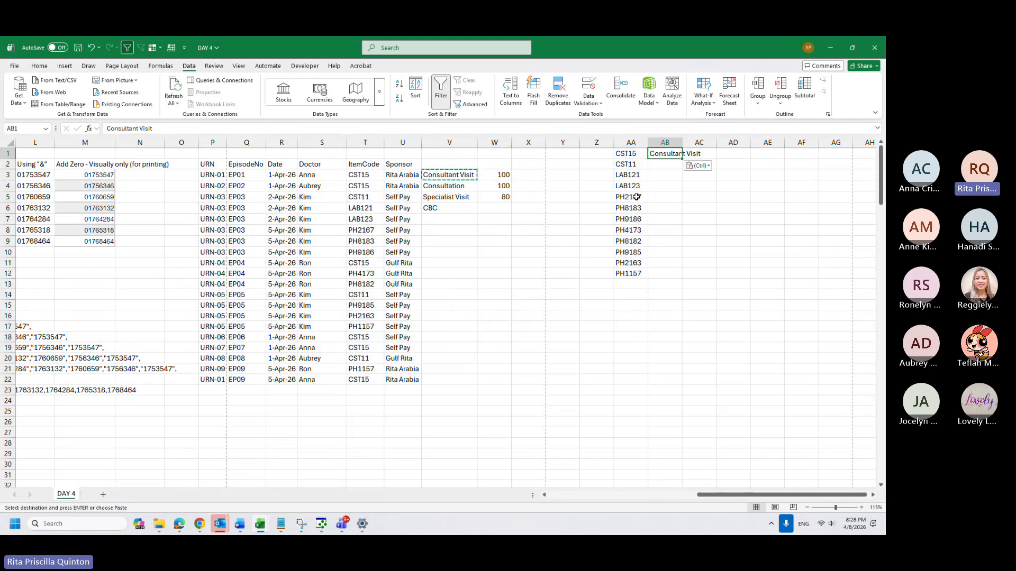
key(Escape)
Compare the item codes in T3:T4 with their descriptions in V3:V4
click(370, 186)
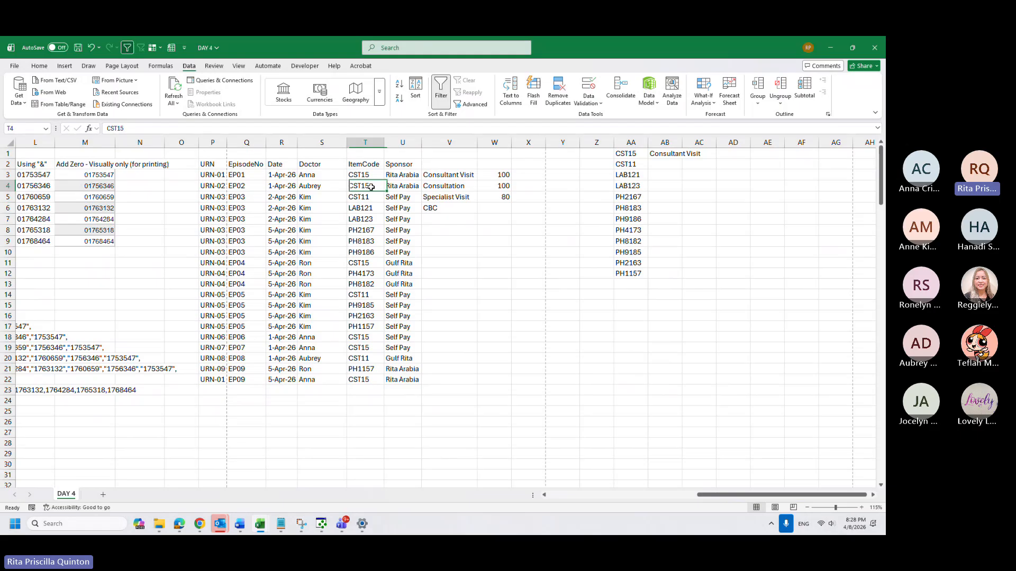
ctrl+click(431, 185)
click(368, 176)
ctrl+click(446, 175)
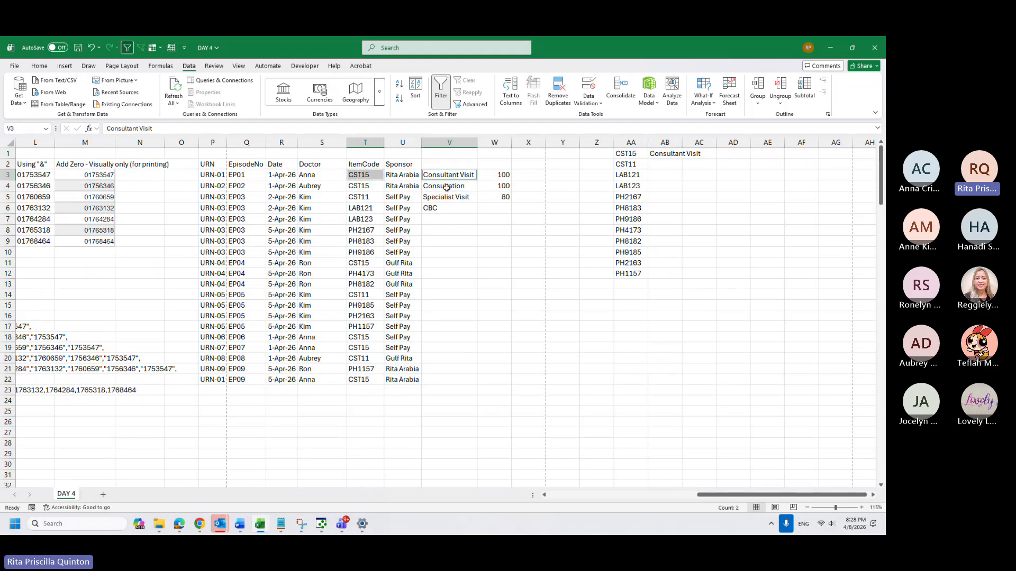
ctrl+click(447, 187)
ctrl+click(361, 186)
click(455, 178)
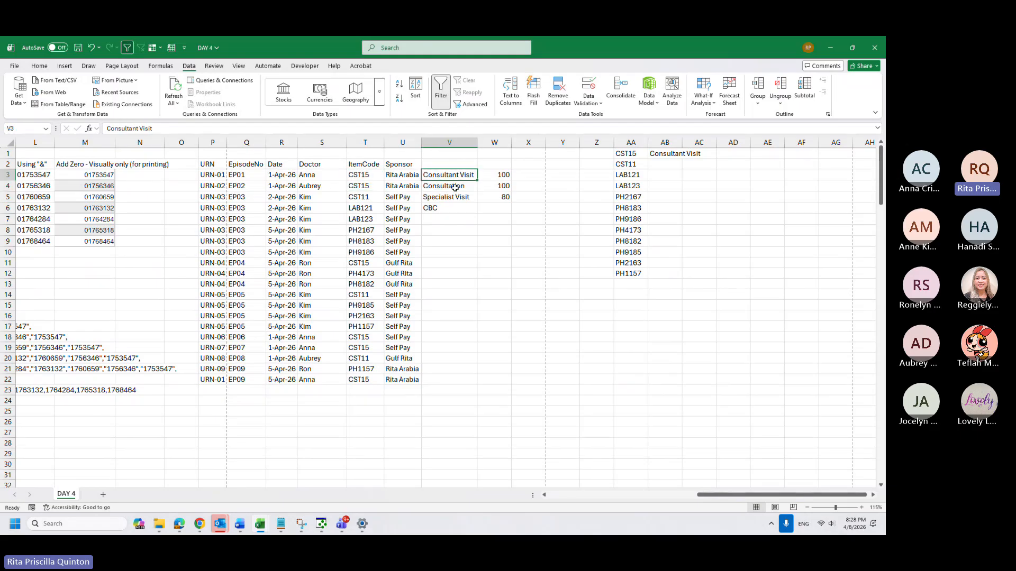
click(455, 188)
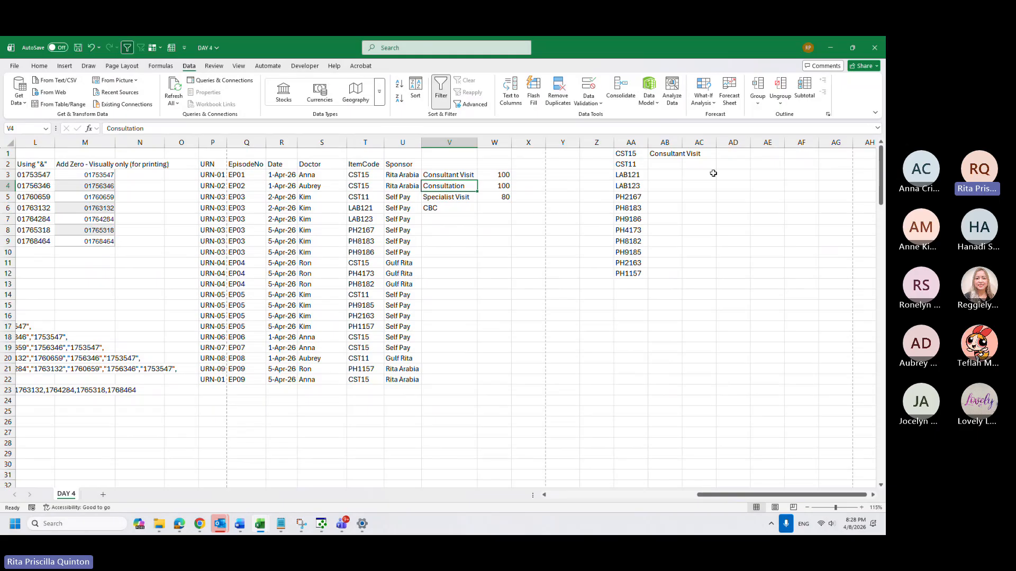
Enter the descriptions Specialist Visit, CBC and Hemoglobin in AB2:AB4 beside codes CST11, LAB121 and LAB123
click(660, 155)
click(669, 164)
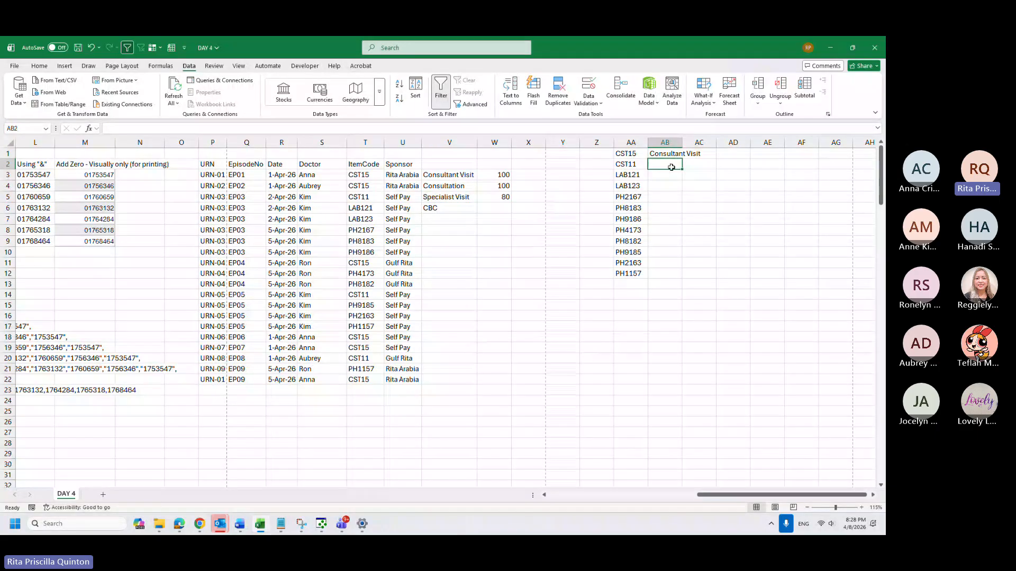
text(S)
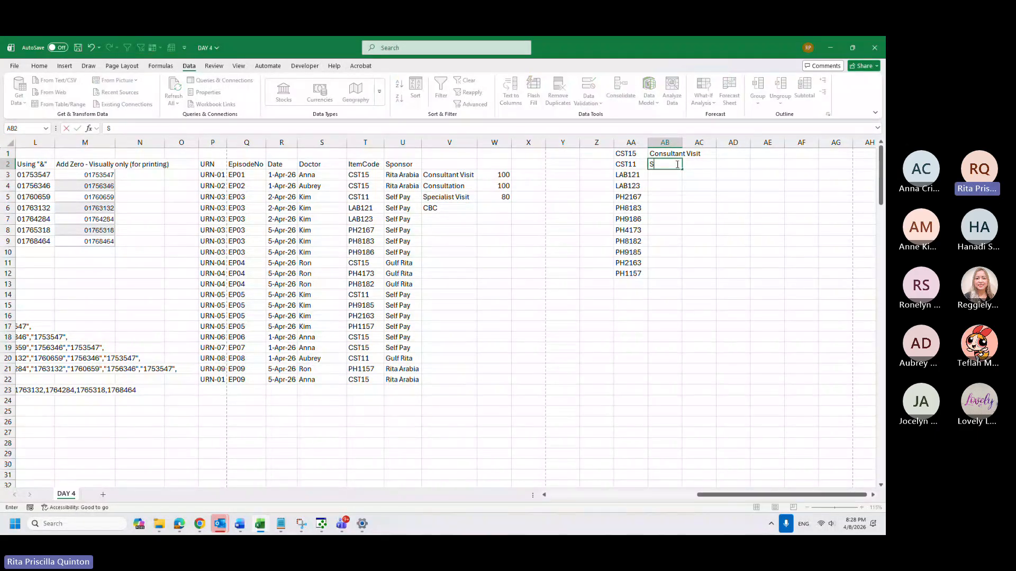
text(pecialist Visit)
key(Return)
text(CBC)
key(Return)
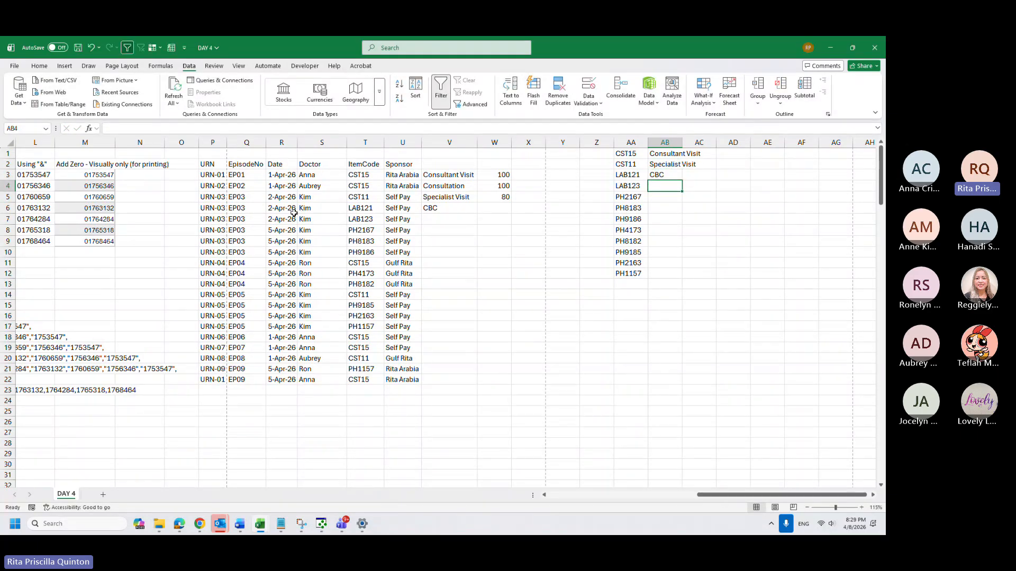
text(Hemogl)
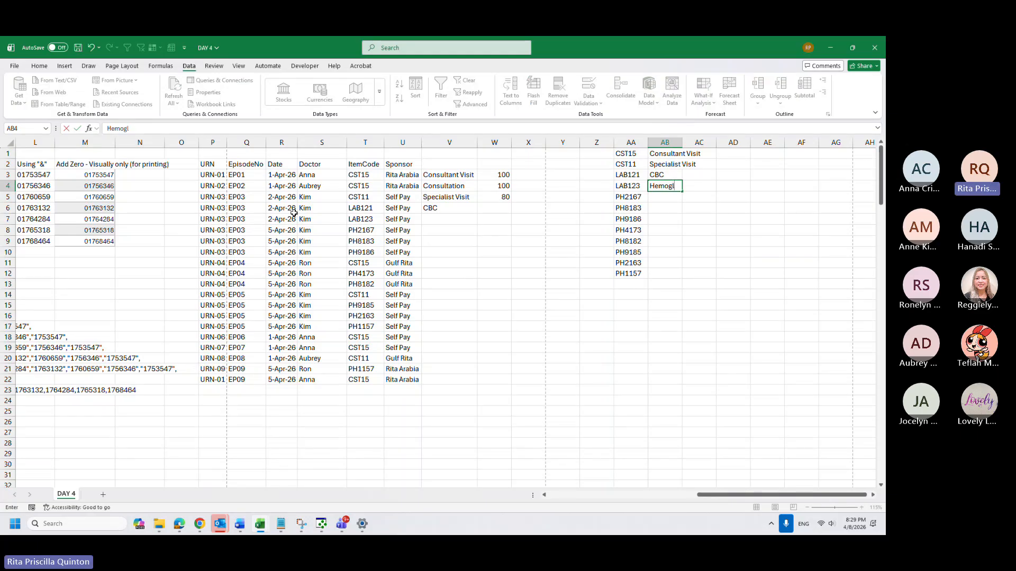
text(obin)
key(Return)
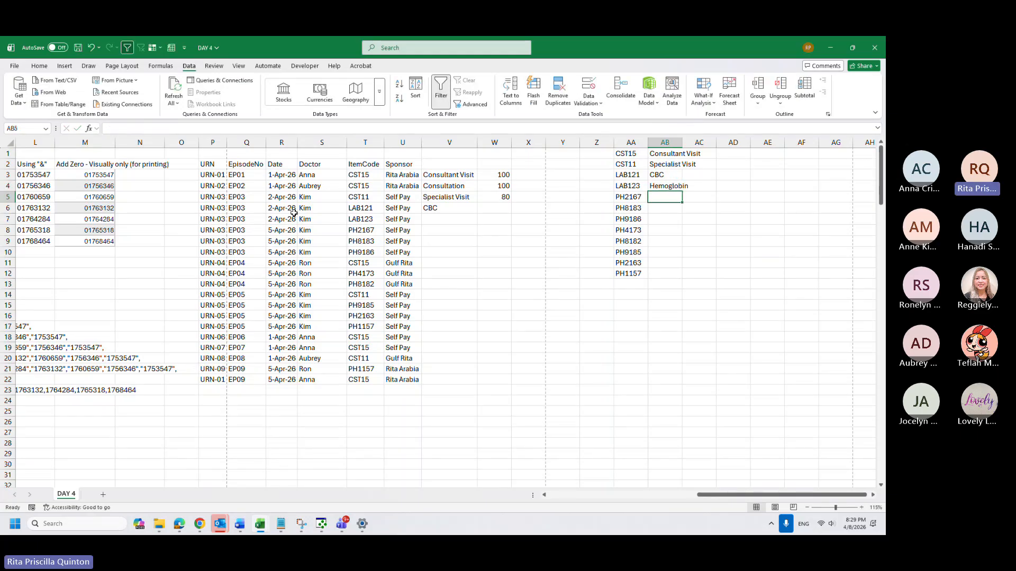
Enter the descriptions Aclasta, Panadol and Adol in AB5:AB7 beside codes PH2167, PH8183 and PH9186
text(Aclasat)
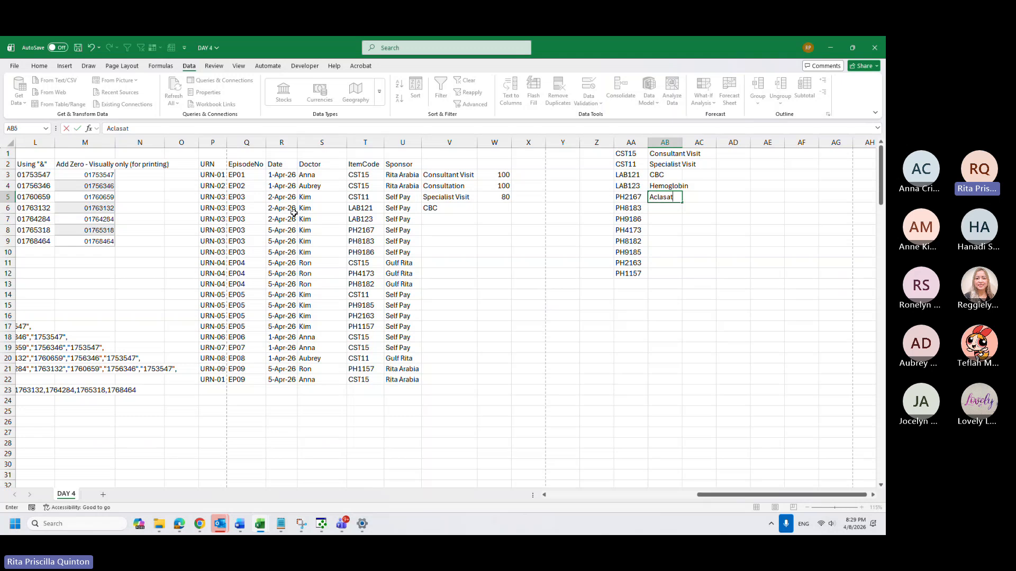
key(BackSpace)
key(BackSpace)
text(ta)
key(Return)
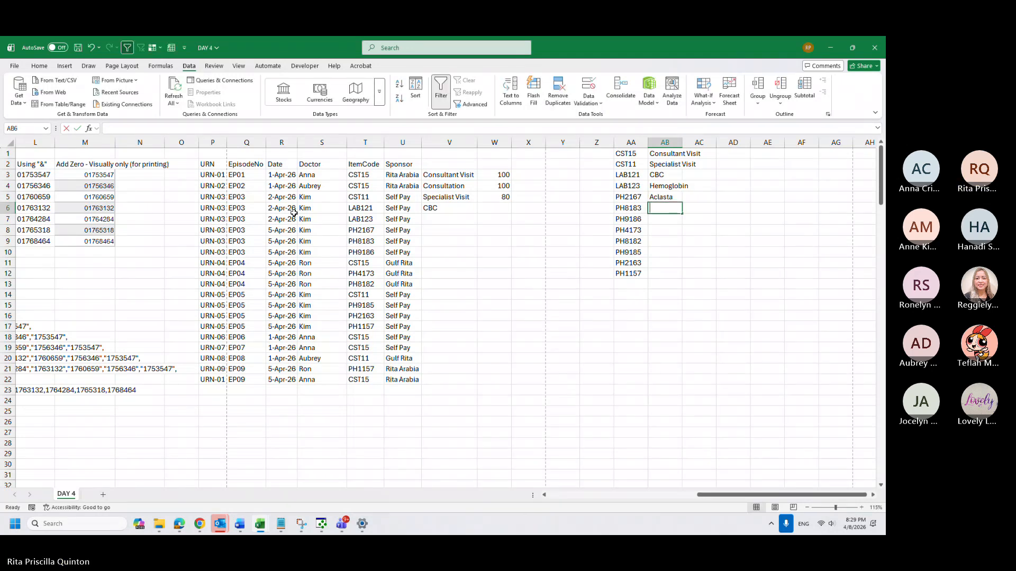
text(Panadol)
key(Return)
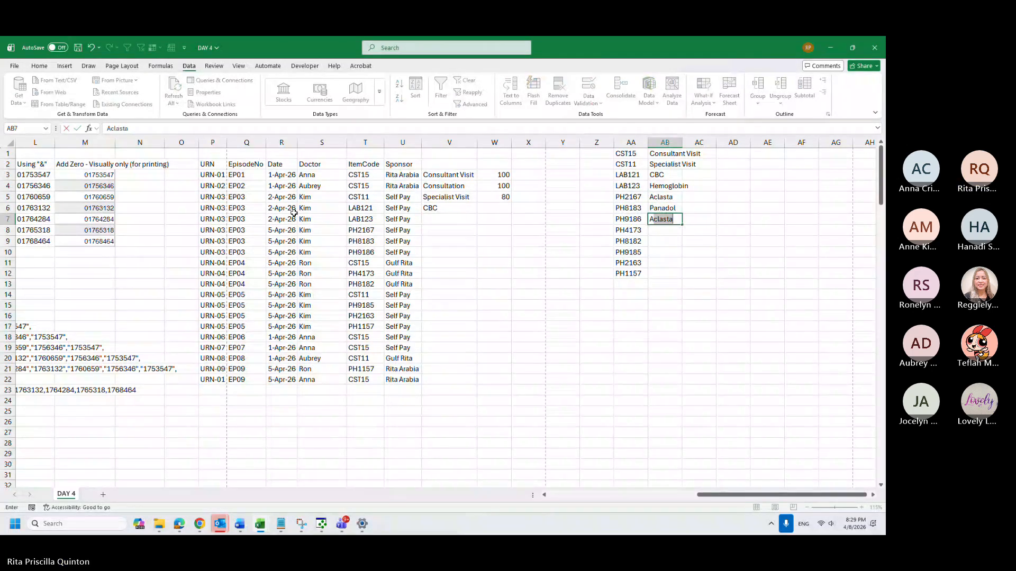
text(Ant)
key(Return)
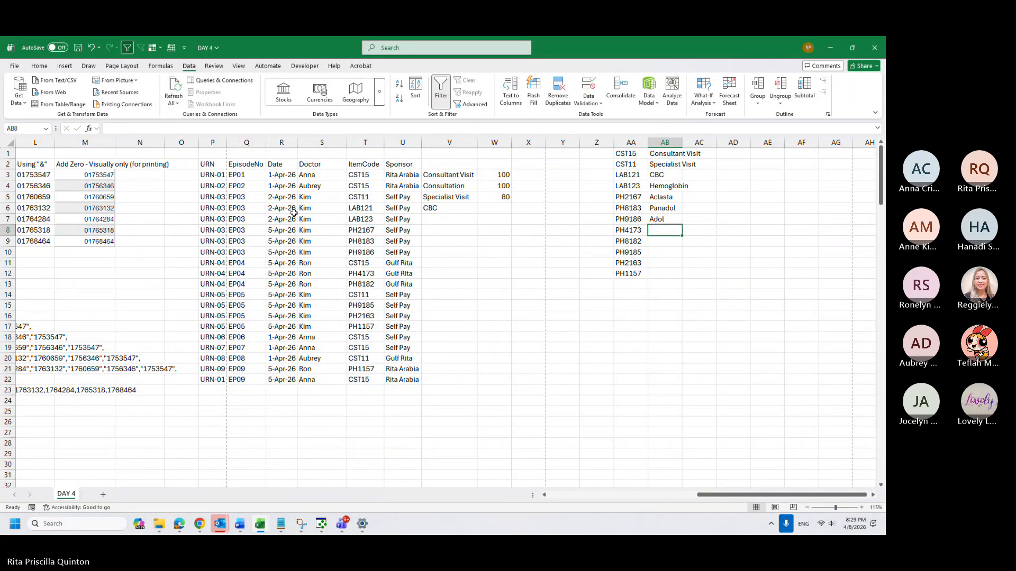
Enter Antihistamine in AB8 and Fevadol in AB9 as descriptions for codes PH4173 and PH8182
text(Antihist)
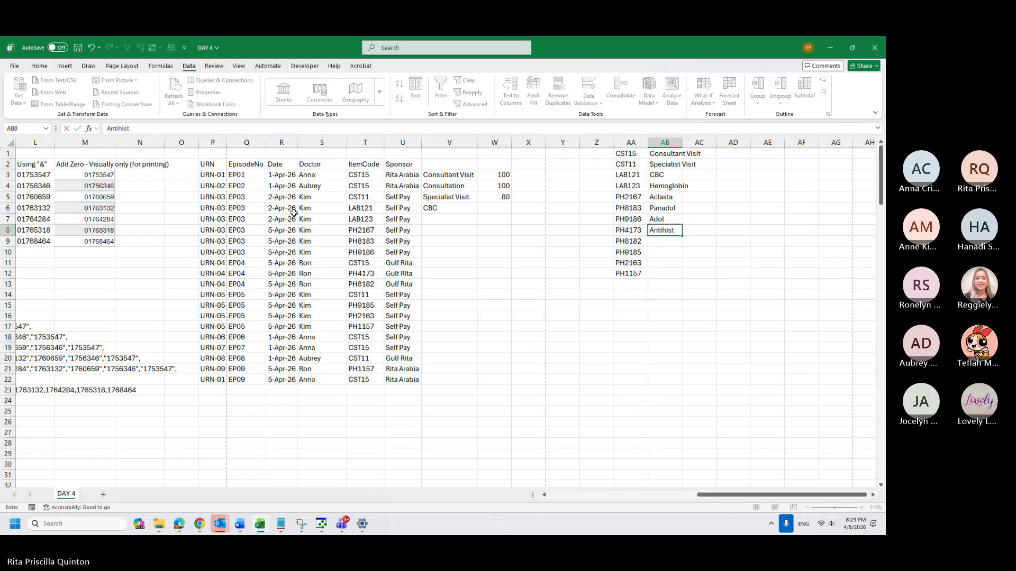
text(amine)
key(Return)
text(F)
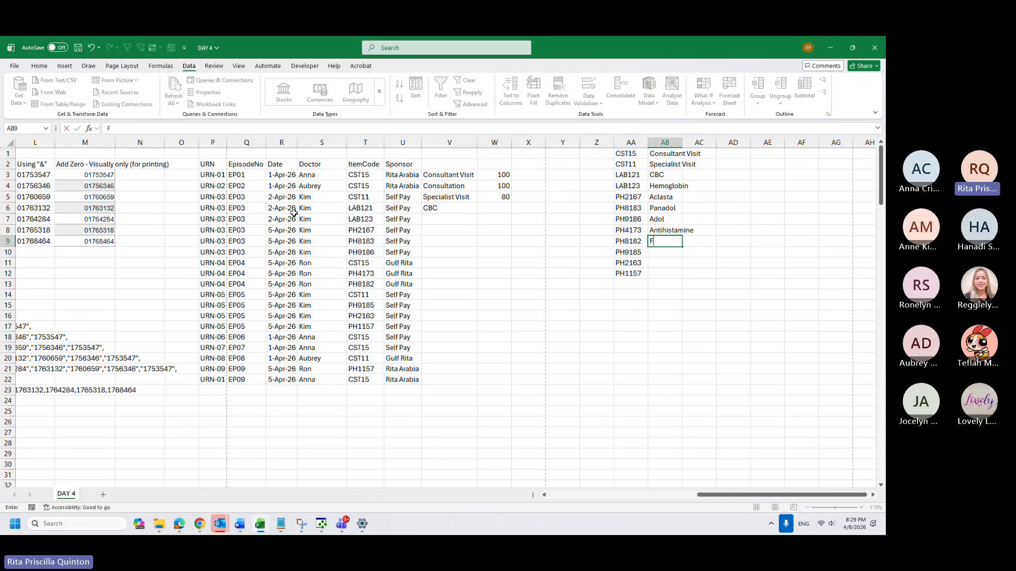
text(evadol)
key(Return)
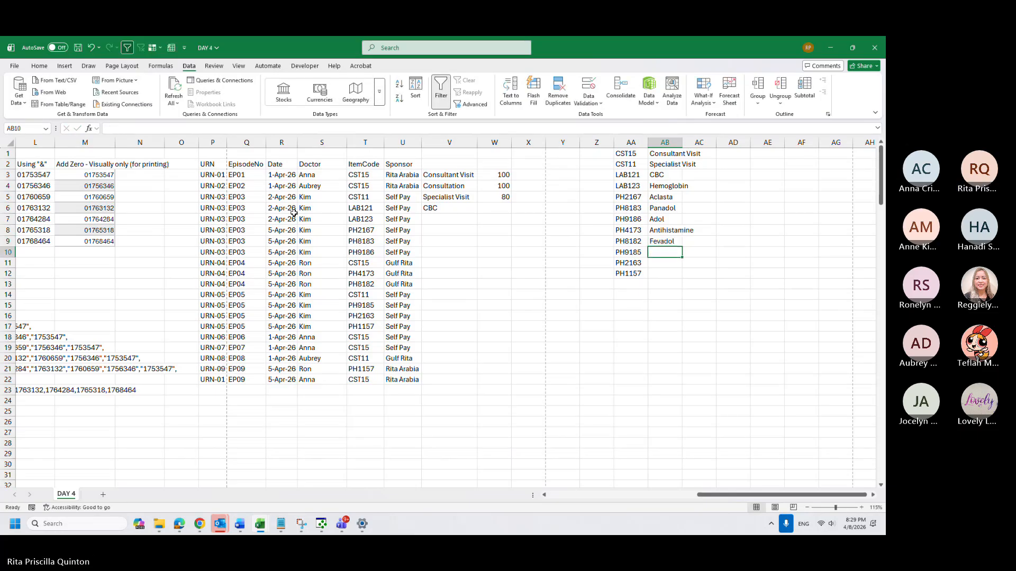
Fill AB10:AB12 with the descriptions Vitamin B, Vitamin D and Vitamin C for the last three item codes
text(Vitam)
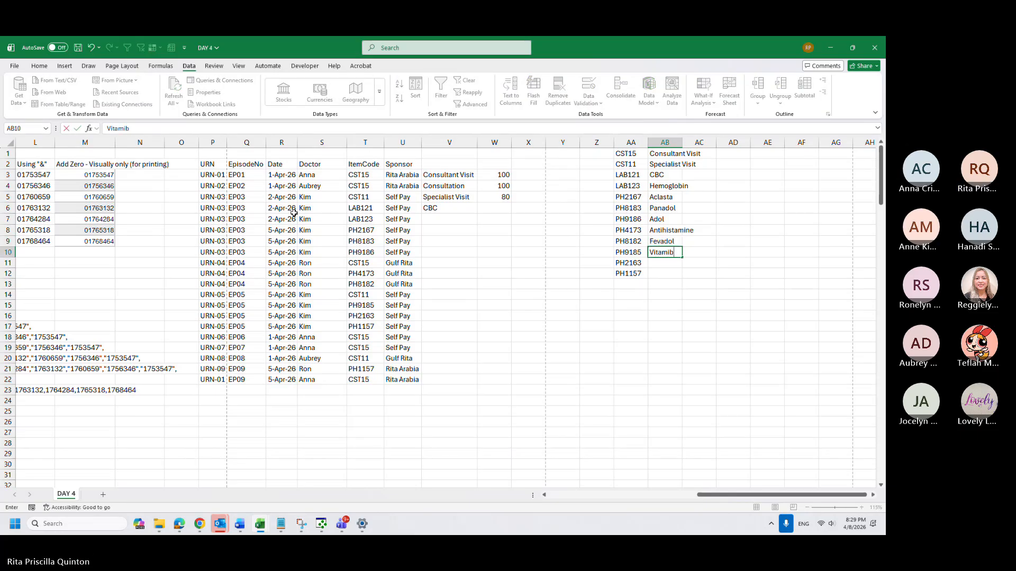
text(in B)
key(Return)
text(Vitamin)
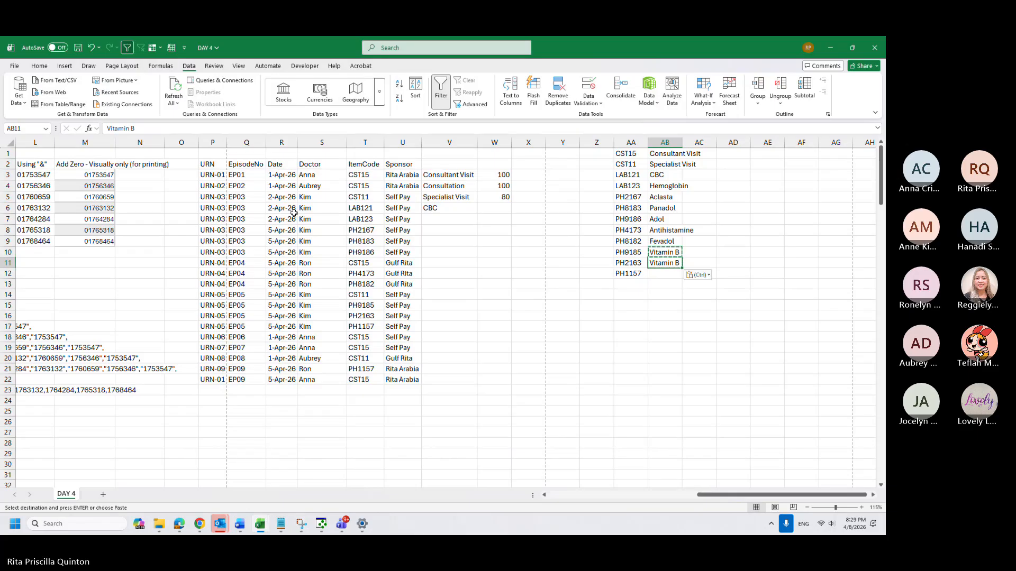
key(ctrl+Return)
key(ctrl+c)
key(Down)
key(ctrl+v)
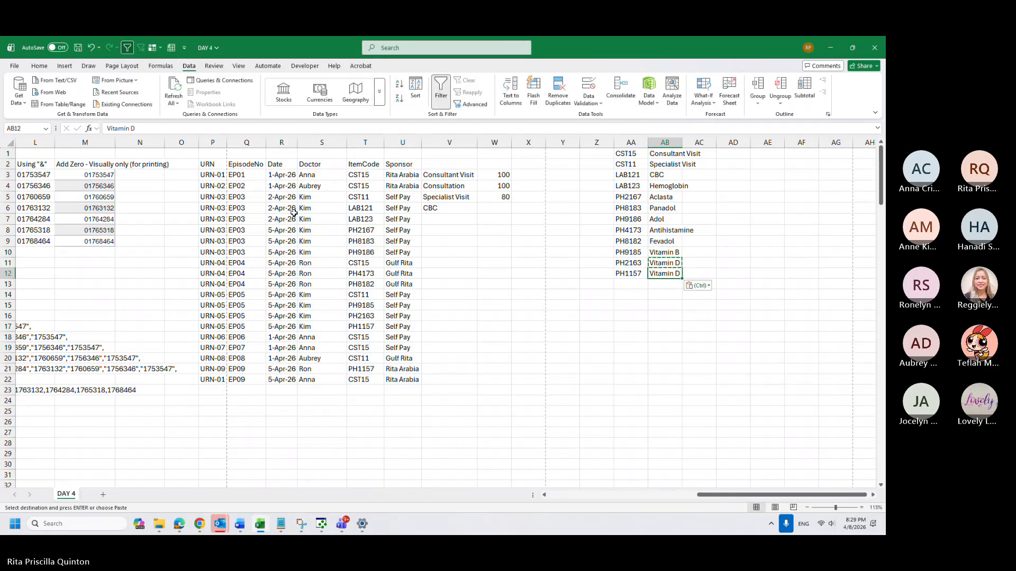
key(F2)
key(BackSpace)
text(C)
key(shift+Return)
Enter the prices 100, 80, 70, 60 and 50 in AC1:AC5 beside the first five descriptions
key(ctrl+Up)
key(Right)
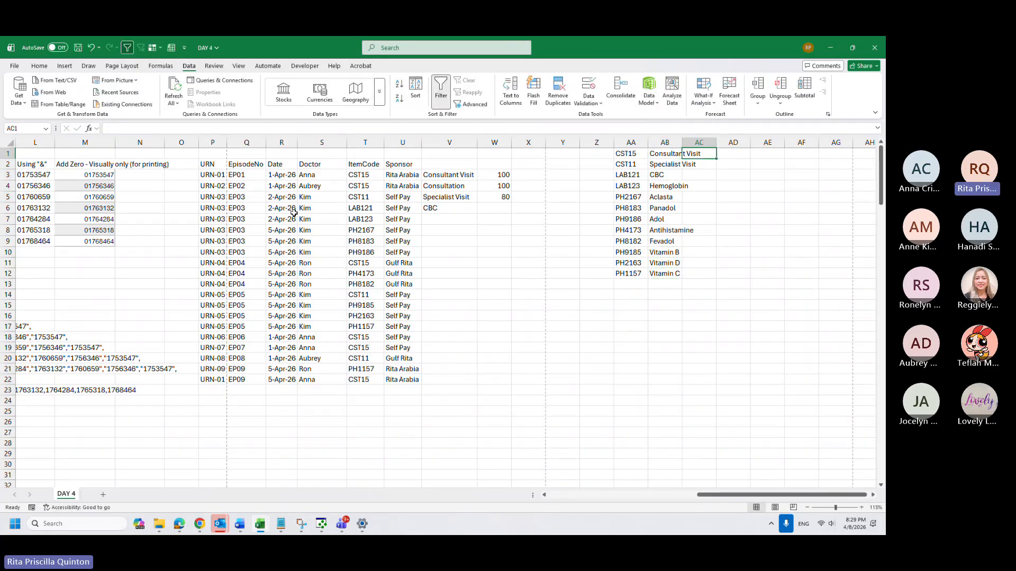
text(100)
key(Return)
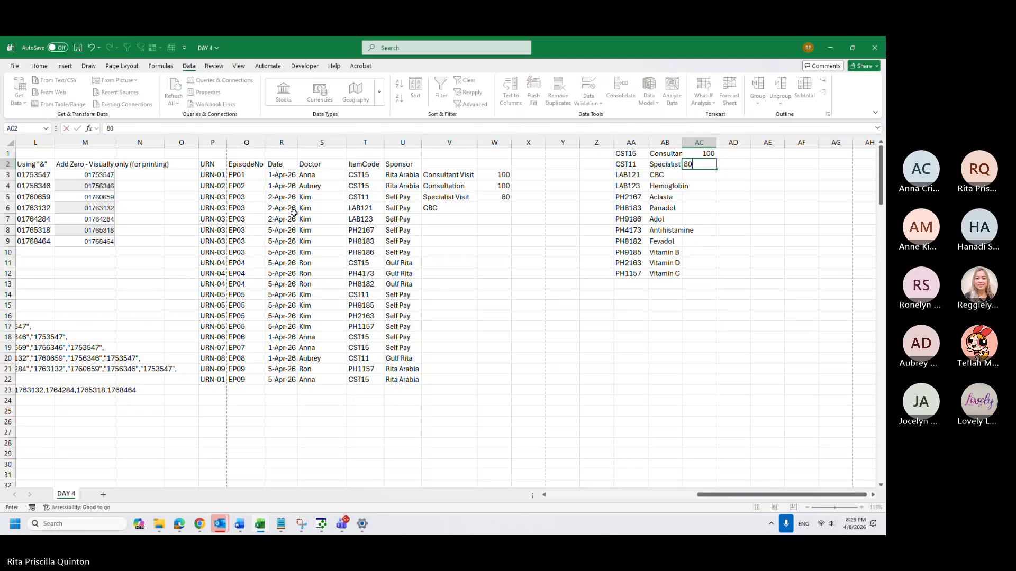
text(80)
key(Return)
text(70)
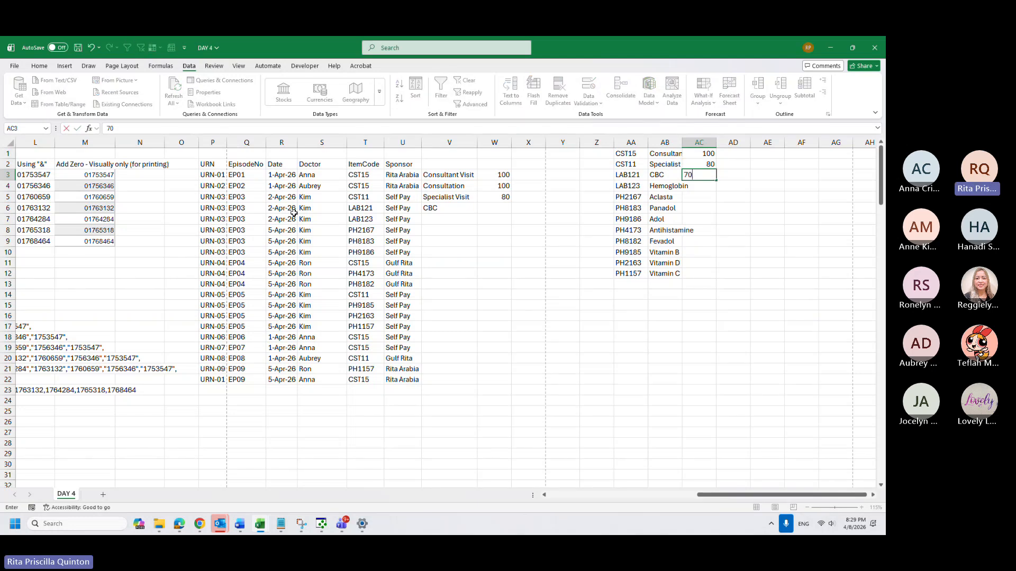
key(Return)
text(60)
key(Return)
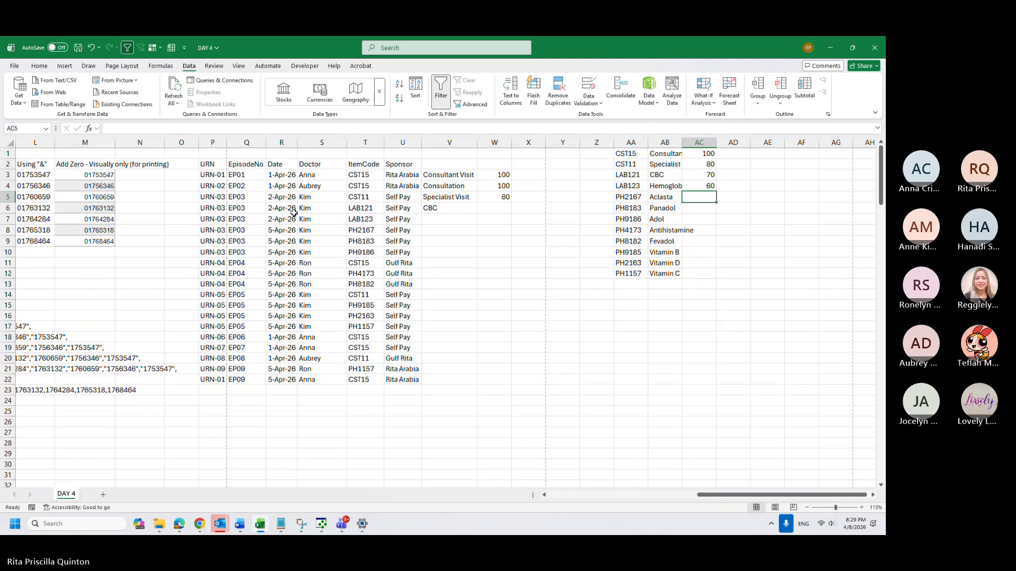
text(50)
key(Return)
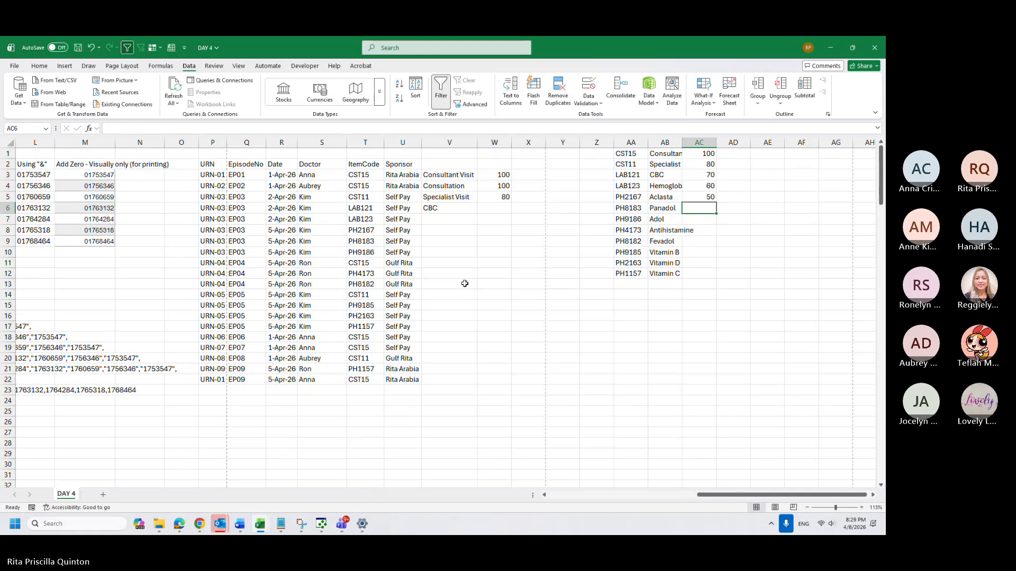
Enter the prices 10, 10, 50 and 10 in AC6:AC9 for Panadol, Adol, Antihistamine and Fevadol
text(10)
key(Return)
text(10)
key(Return)
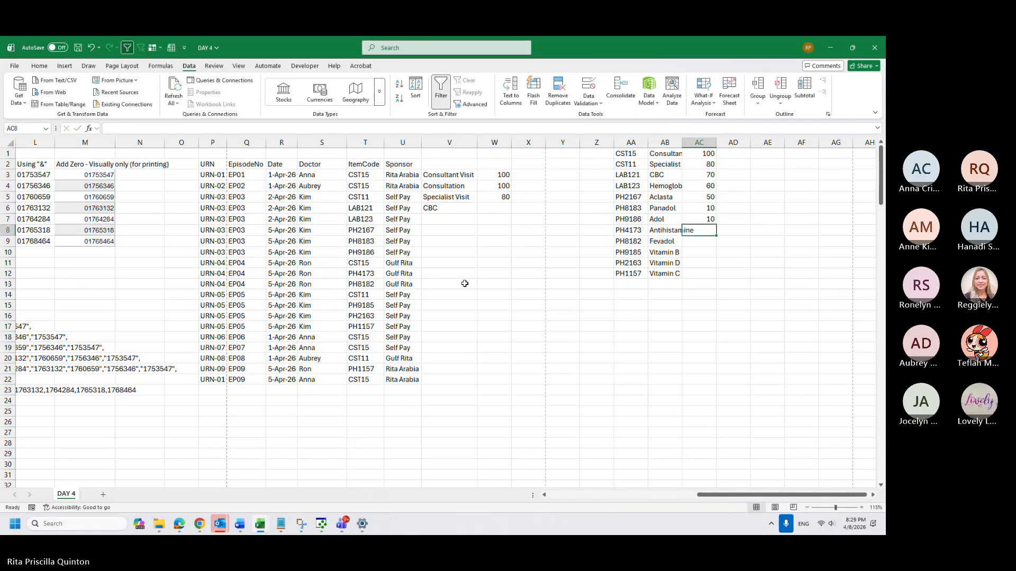
text(50)
key(Return)
text(10)
key(Return)
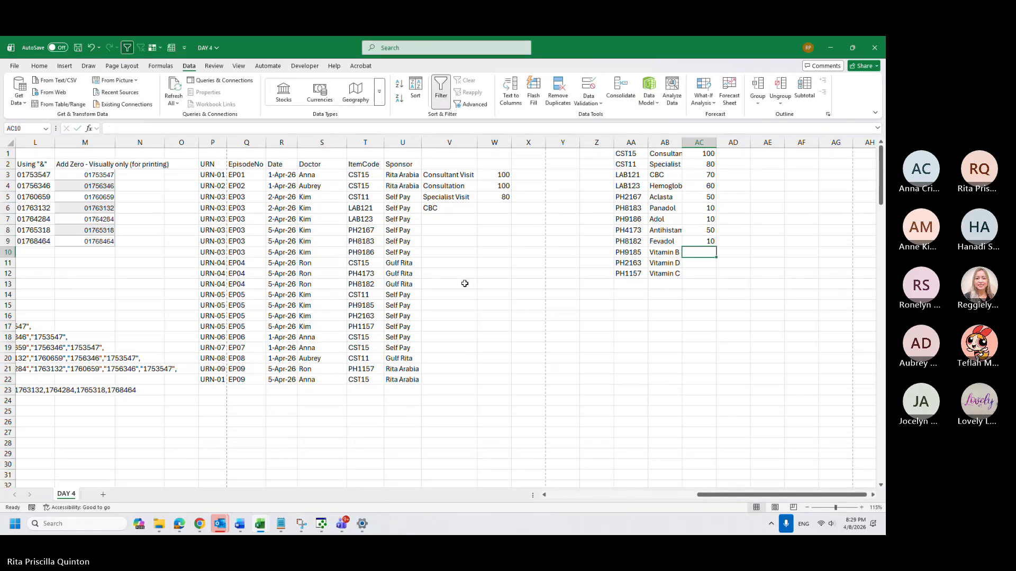
Enter the prices 30, 35 and 36 in AC10:AC12 for the three vitamins
text(30)
key(Return)
text(35)
key(Return)
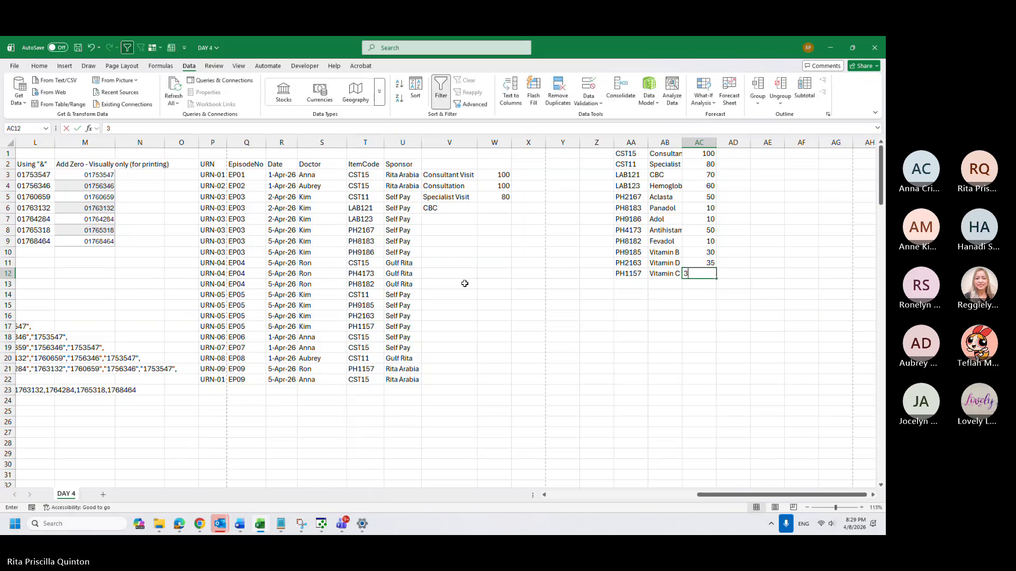
text(36)
key(Return)
key(ctrl+Up)
key(ctrl+Up)
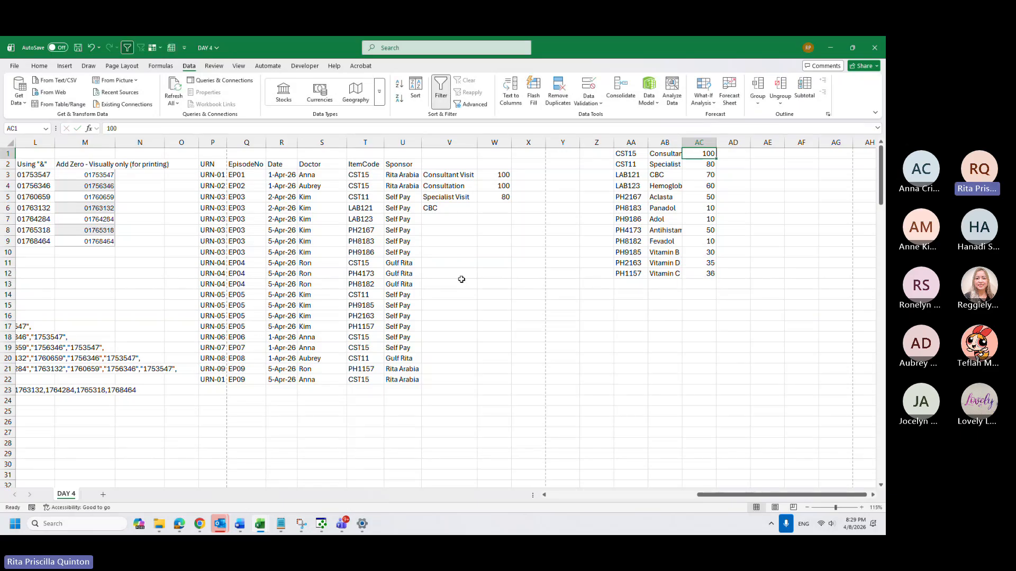
Enter =VLOOKUP(T3,AA:AC,2,0) in V3 to look up the item description
click(453, 177)
text(=VLOOKUP()
key(Left)
key(Left)
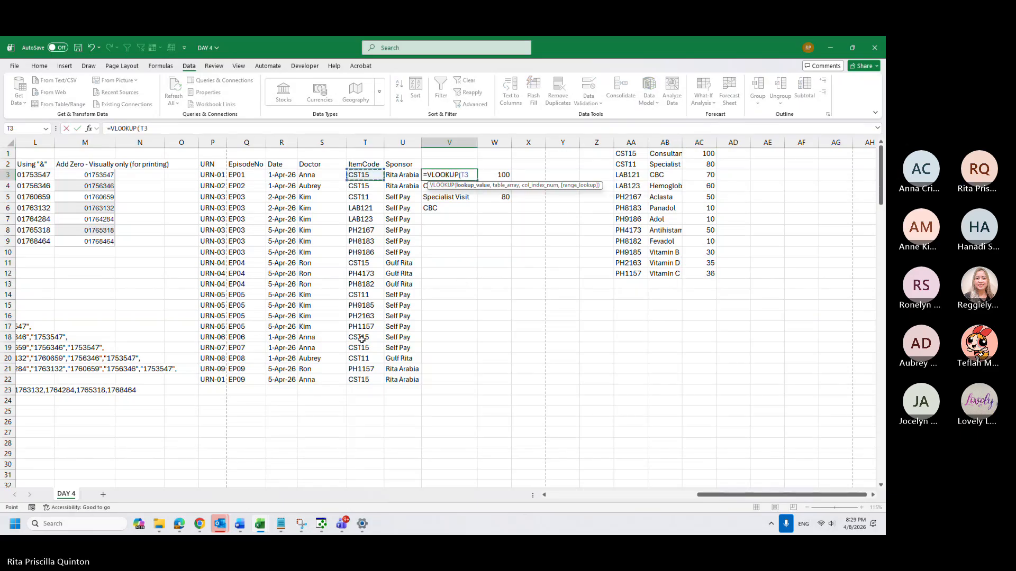
text(,)
drag(630, 142, 703, 154)
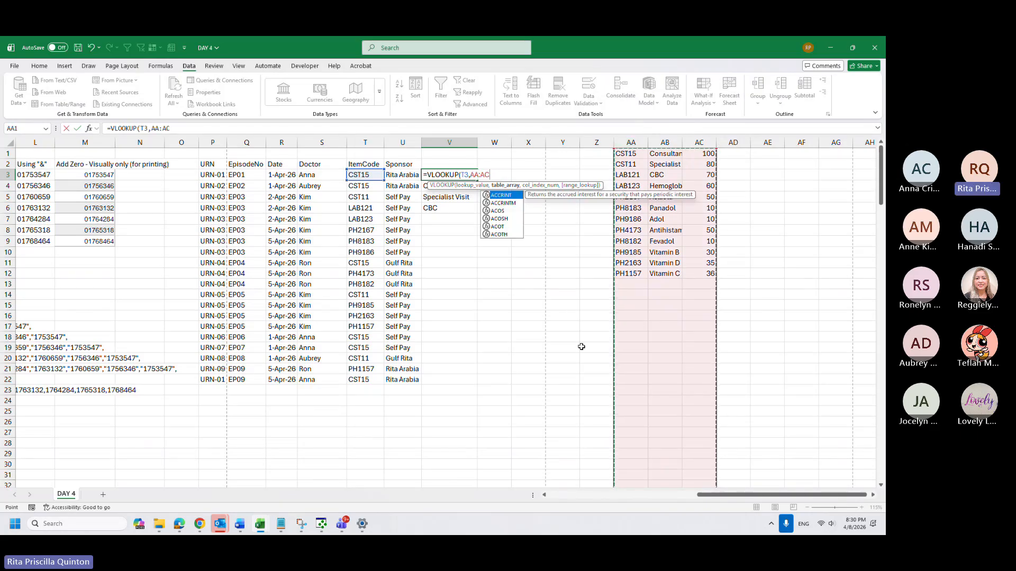
text(,2,0)
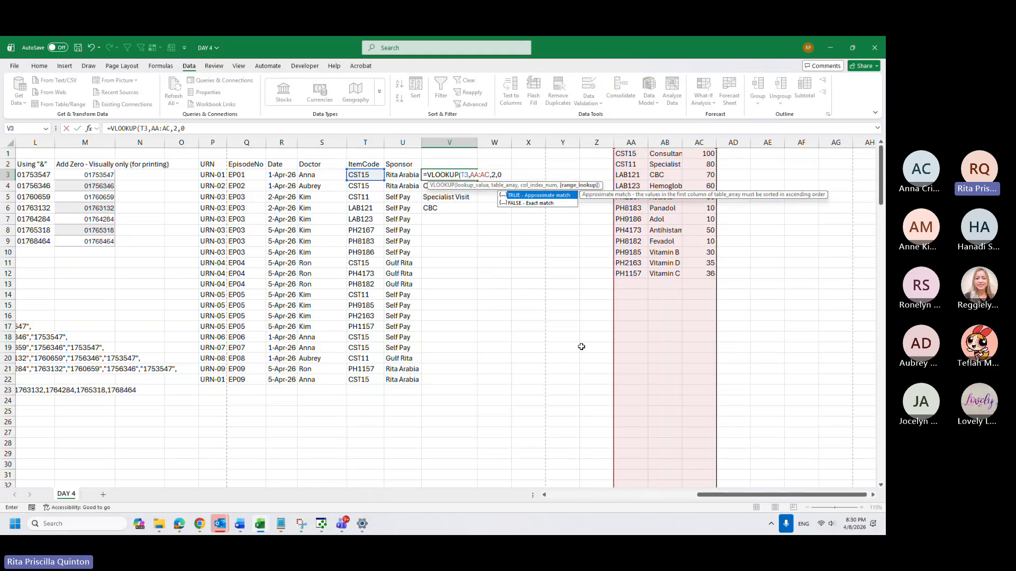
key(ctrl+Return)
Copy the description lookup from V3 over the whole range V3:V22
key(ctrl+c)
key(ctrl+shift+Down)
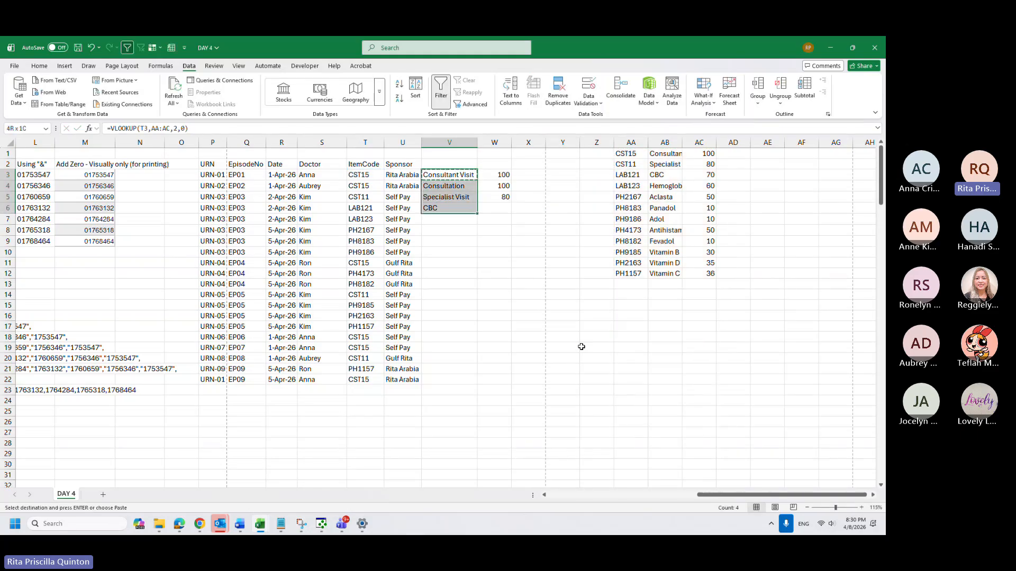
key(Left)
key(ctrl+Down)
key(Right)
key(ctrl+shift+Up)
key(ctrl+shift+Up)
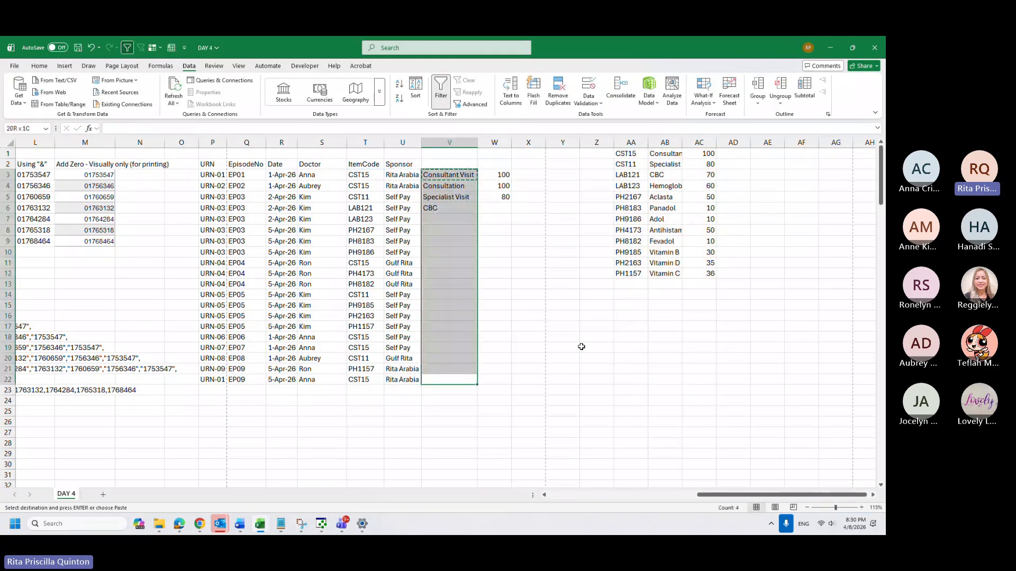
key(ctrl+v)
Enter =VLOOKUP(T3,AA:AC,3,0) in W3 to look up the item price
key(ctrl+Up)
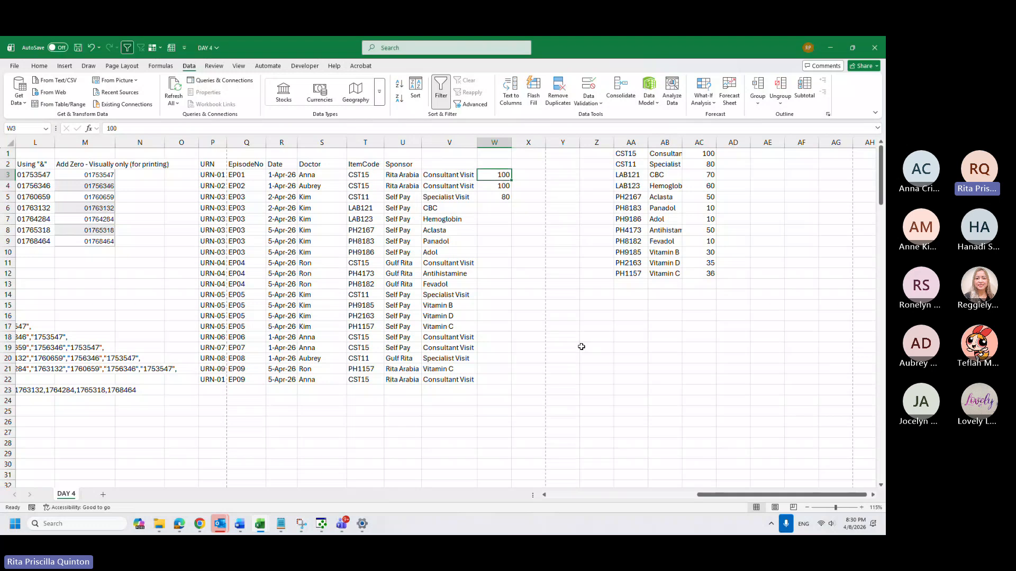
text(=VLOOKUP(V3)
text(,)
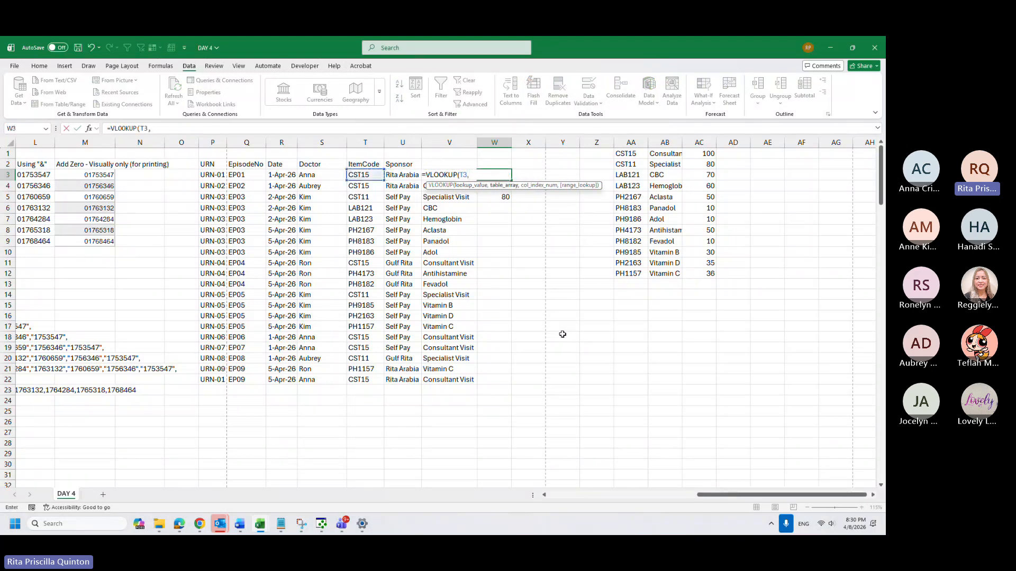
drag(630, 143, 686, 149)
text(,3,0)
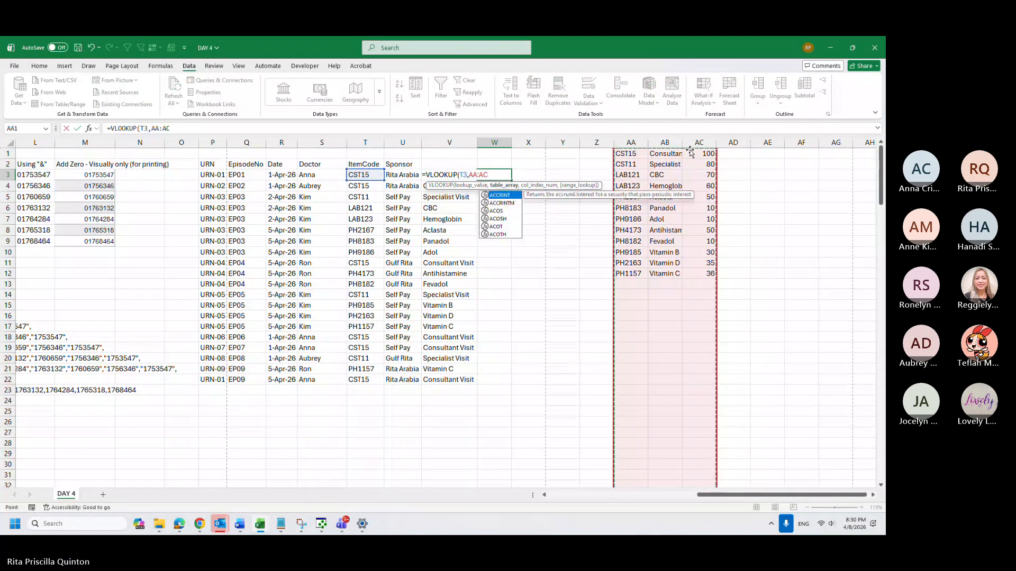
key(Return)
key(Up)
Copy the price lookup from W3 through the last table row, W22
key(ctrl+c)
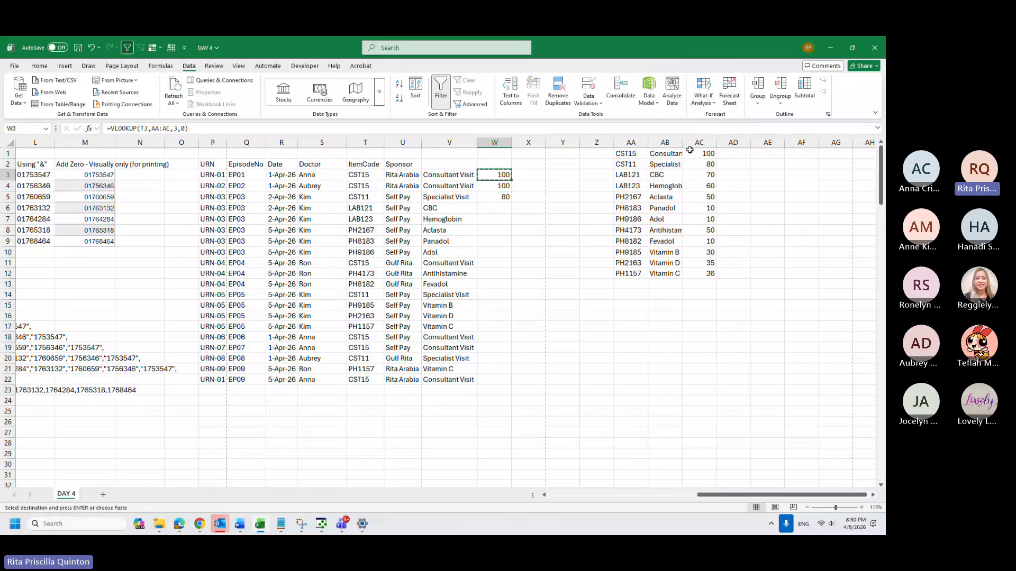
key(Left)
key(ctrl+Down)
key(ctrl+shift+Up)
key(Right)
key(ctrl+shift+Up)
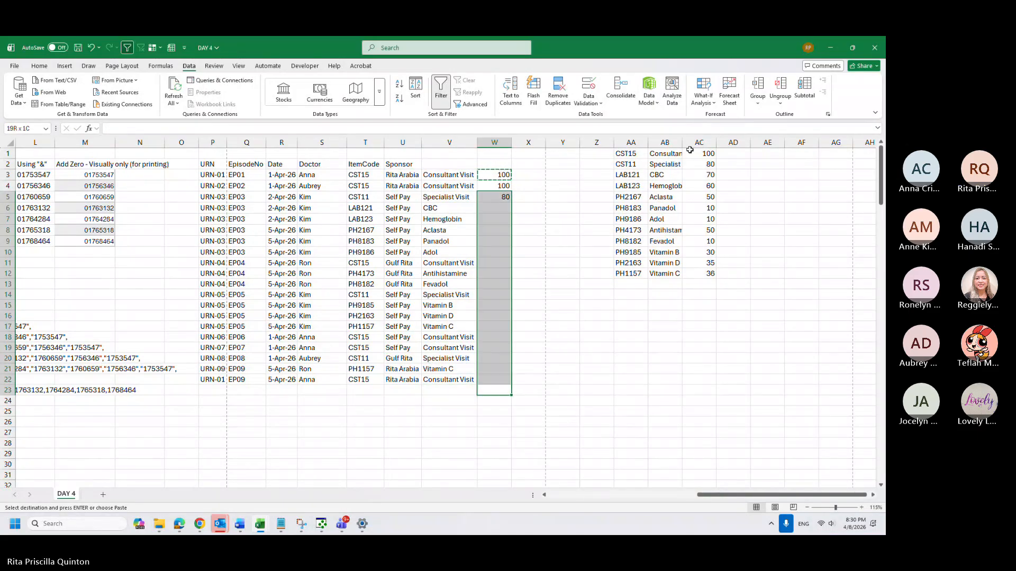
key(ctrl+shift+Up)
key(Return)
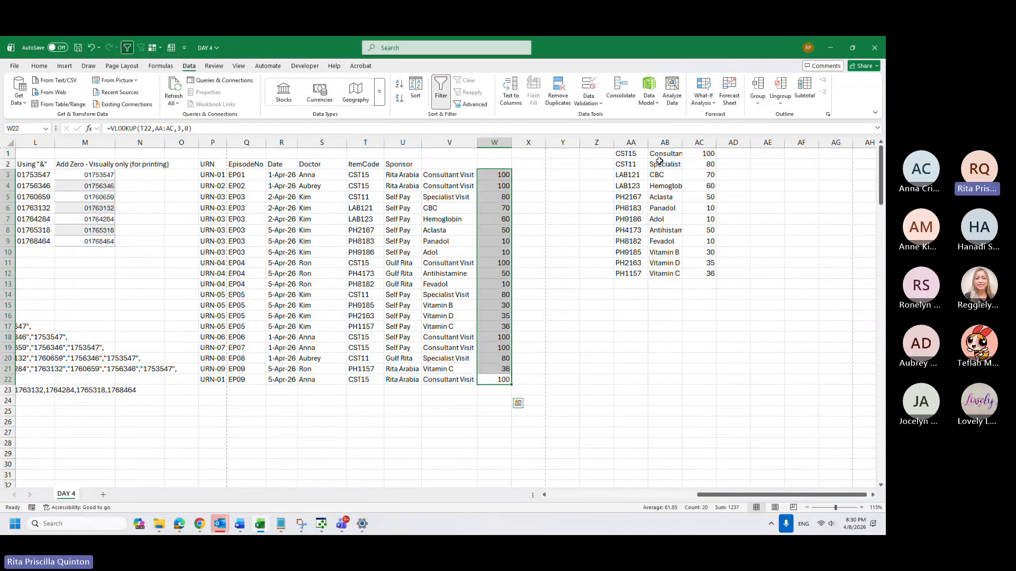
Check the V3 description formula against column AB of the price list and inspect the W3 price formula
key(Left)
key(F2)
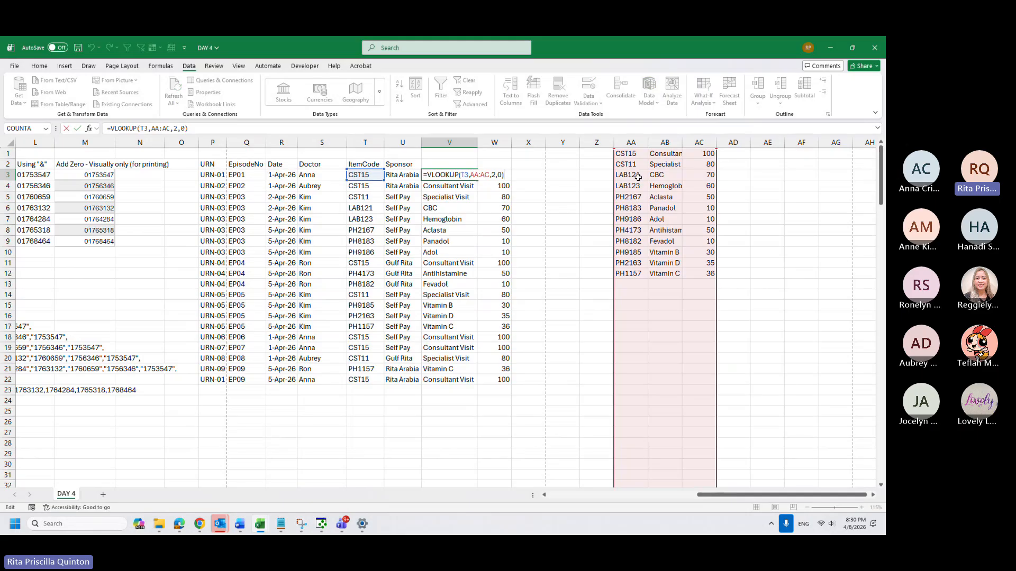
click(670, 141)
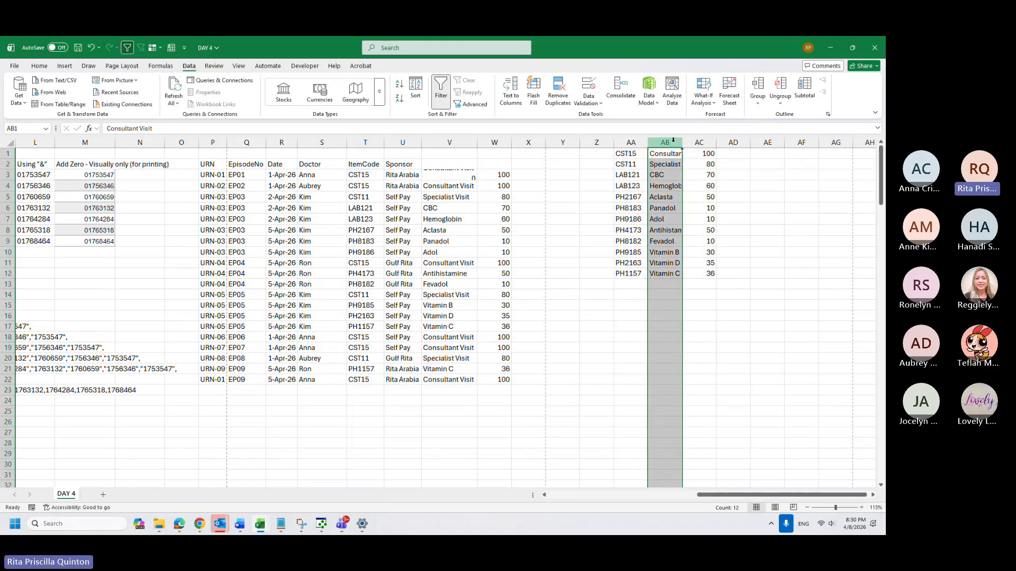
click(497, 174)
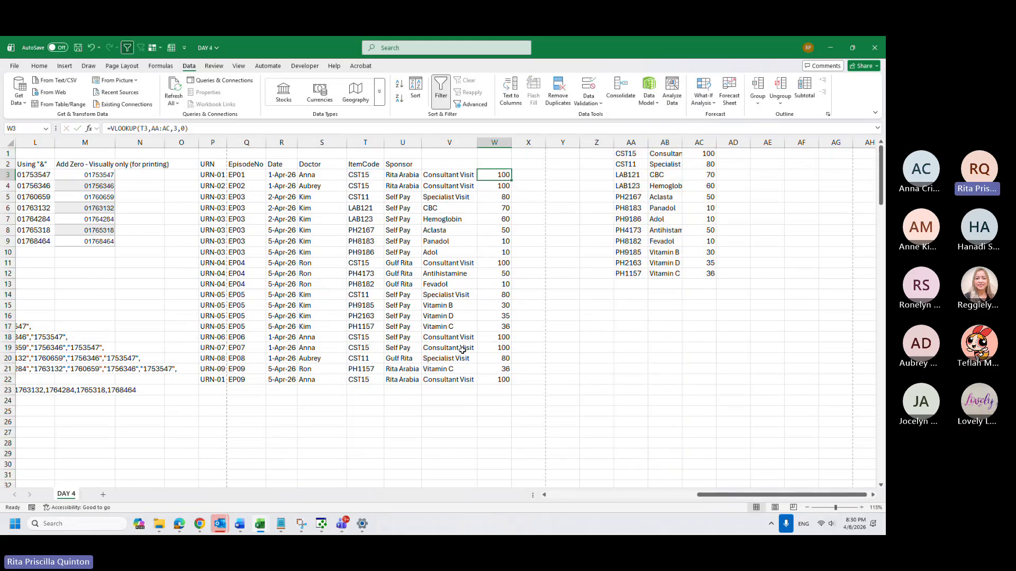
Replace the VLOOKUP formulas in V3:W22 with their values using Paste Special
drag(498, 379, 449, 175)
key(ctrl+c)
key(ctrl+alt+v)
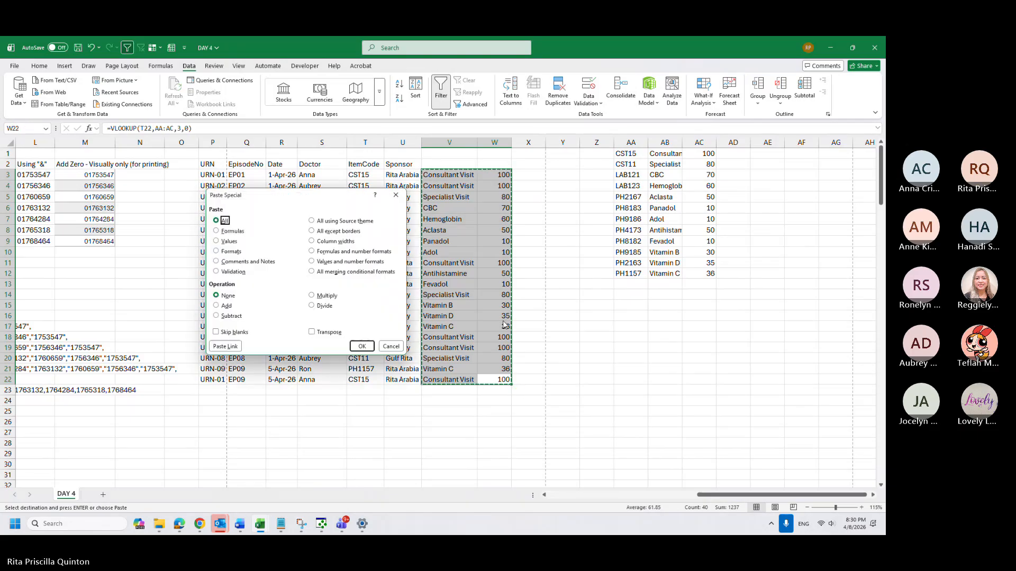
key(v)
key(Return)
key(Escape)
key(Up)
key(Up)
key(ctrl+Up)
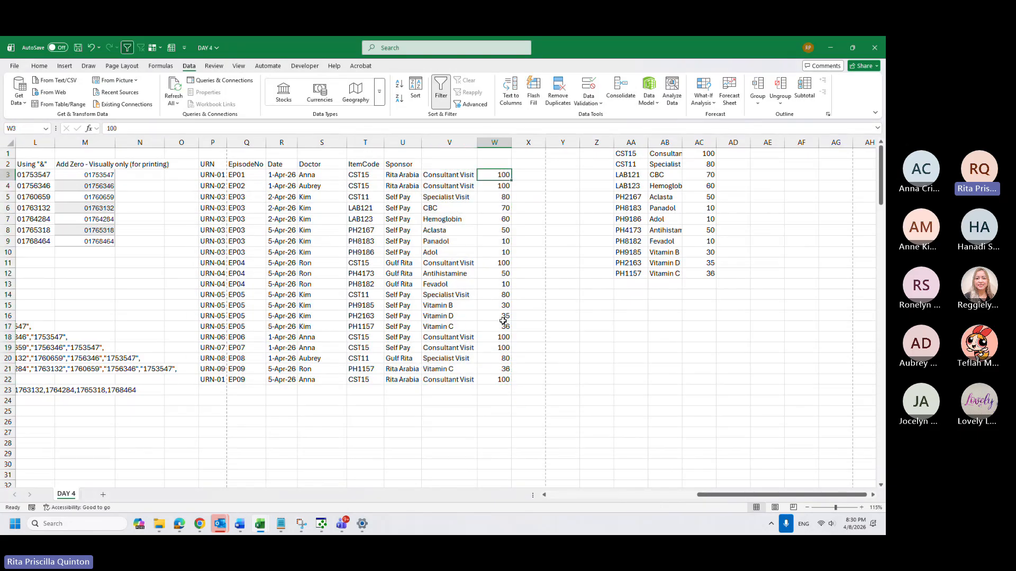
Paste the descriptions and prices in V3:W22 over themselves as values once more
key(Left)
key(shift+Right)
key(ctrl+shift+Down)
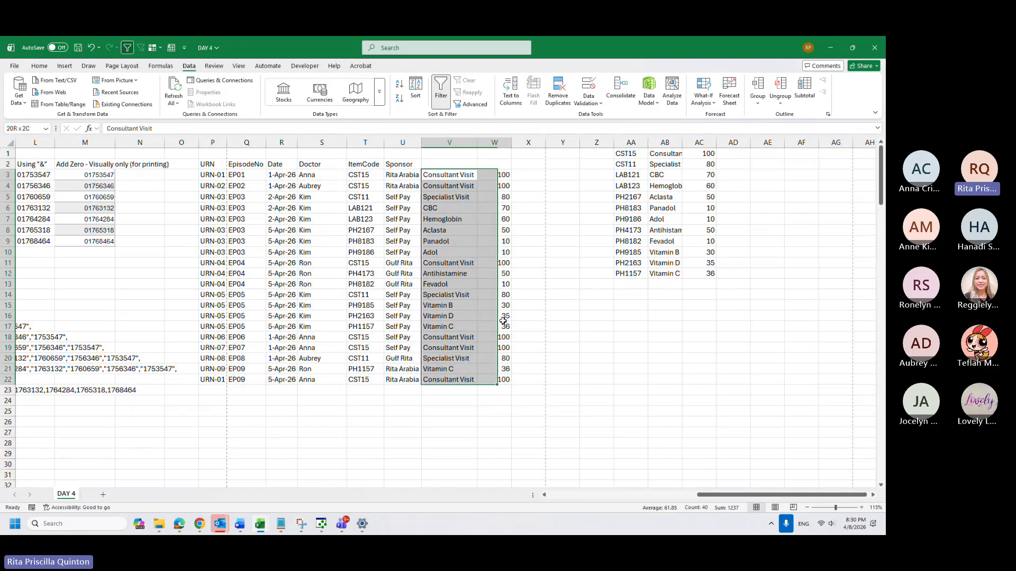
key(ctrl+c)
key(ctrl+alt+v)
key(v)
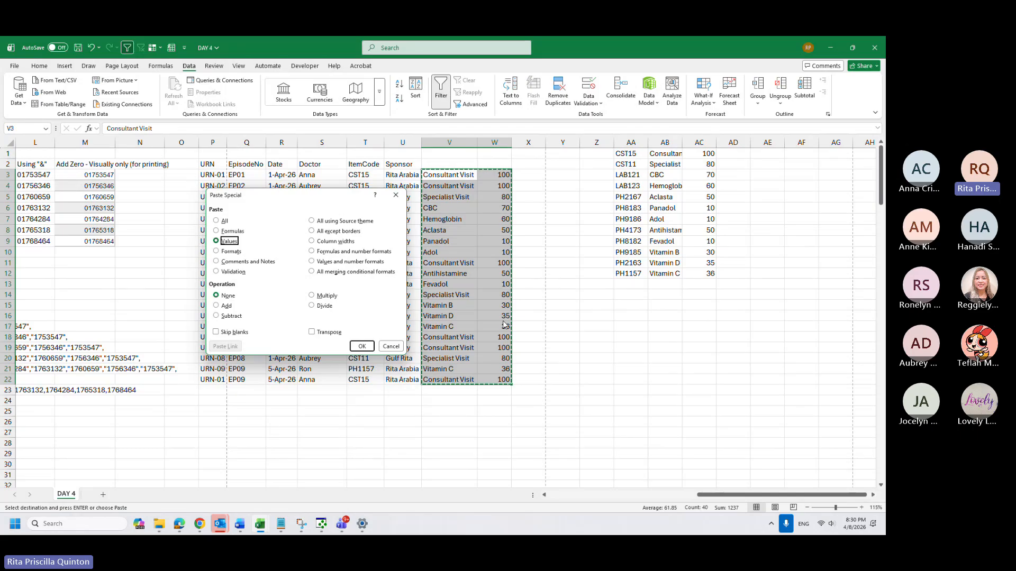
key(Return)
key(Escape)
Enter the column headers Description in V2 and Price in W2
key(Up)
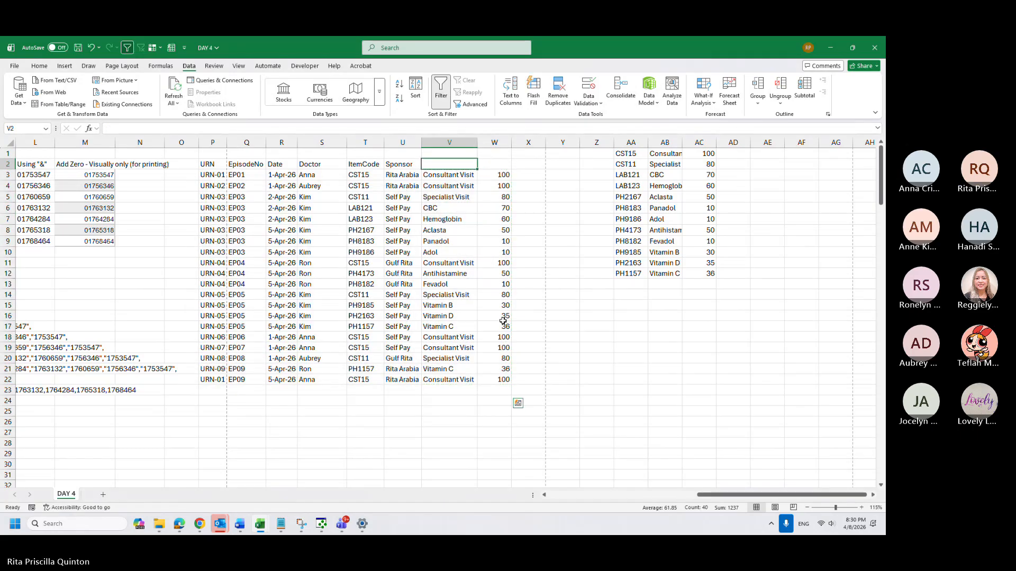
text(SD)
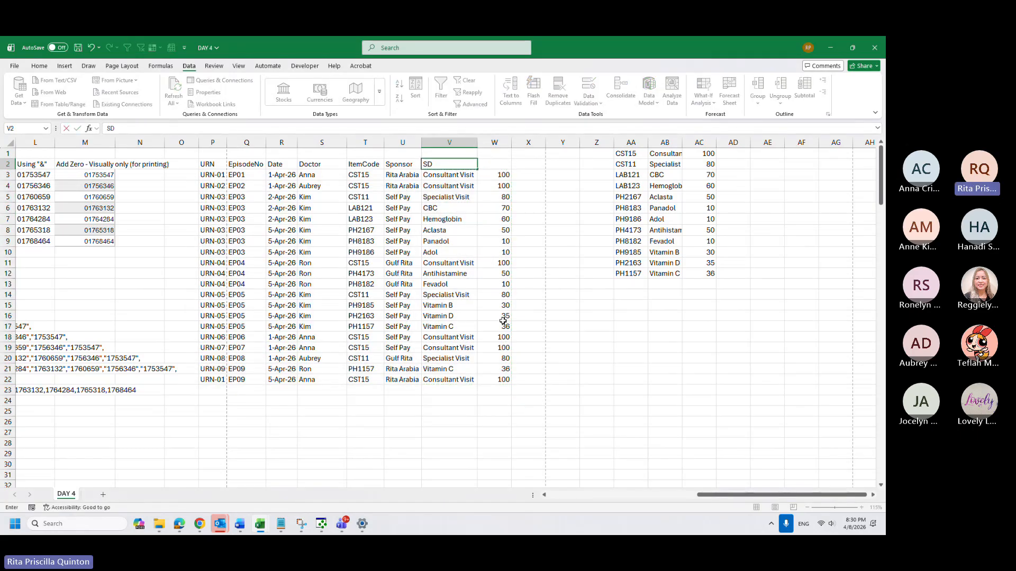
text(e)
key(BackSpace)
key(BackSpace)
key(BackSpace)
text(Descirp)
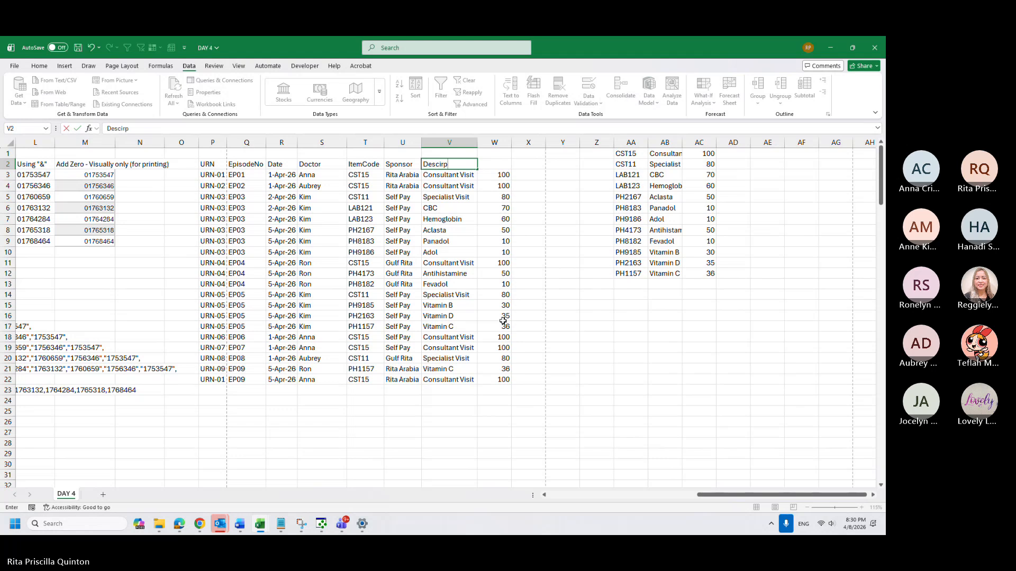
text(toin)
key(BackSpace)
key(BackSpace)
key(BackSpace)
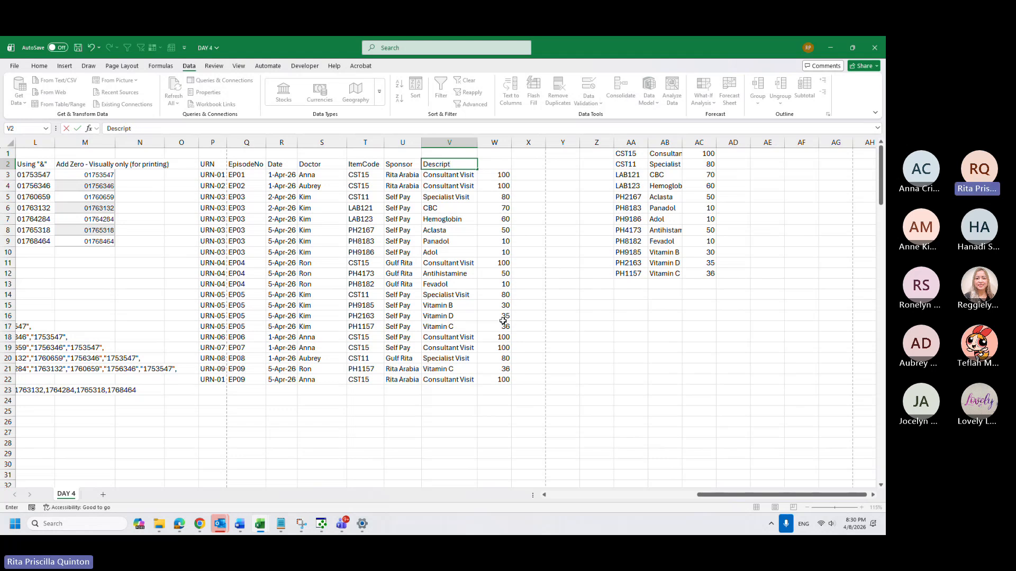
text(ion)
key(Tab)
text(Price)
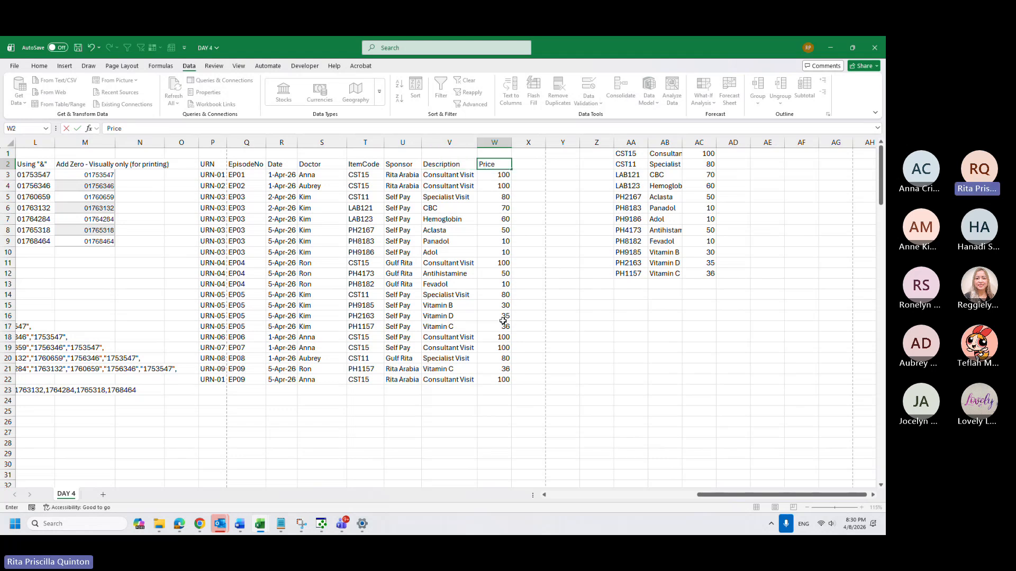
key(Return)
key(ctrl+shift+l)
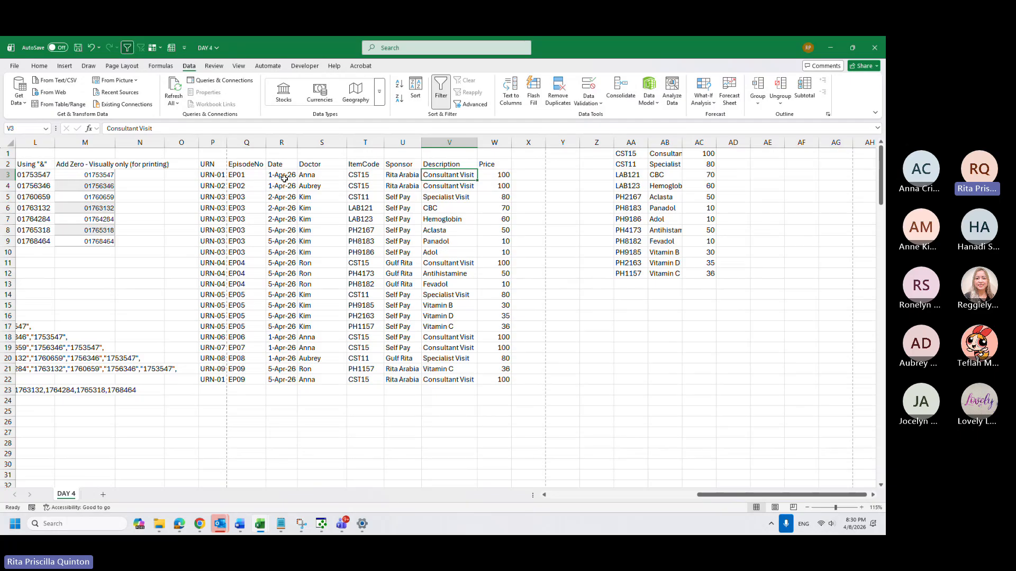
drag(284, 179, 280, 392)
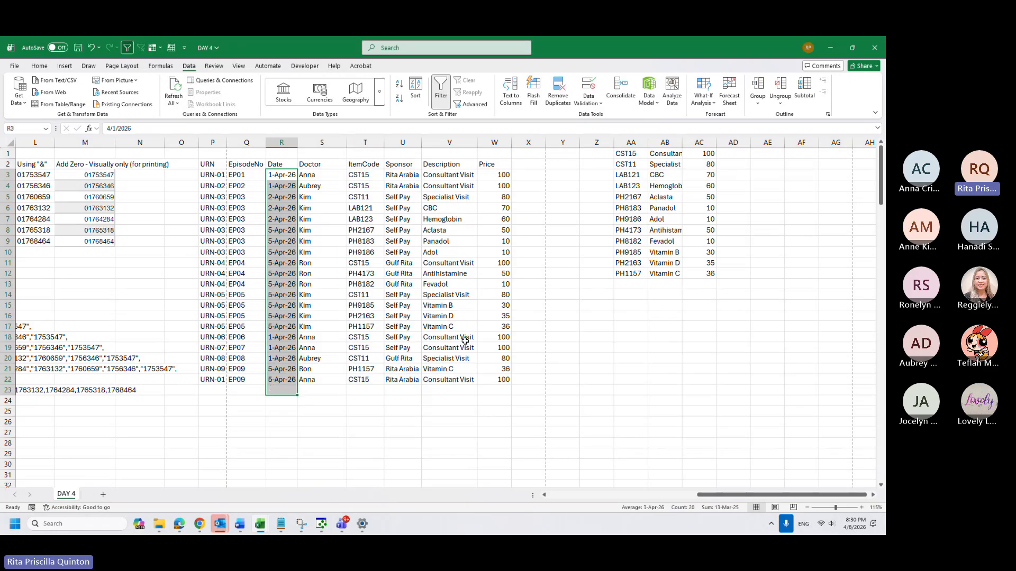
scroll(297, 383, down, 2)
scroll(298, 383, up, 2)
click(359, 359)
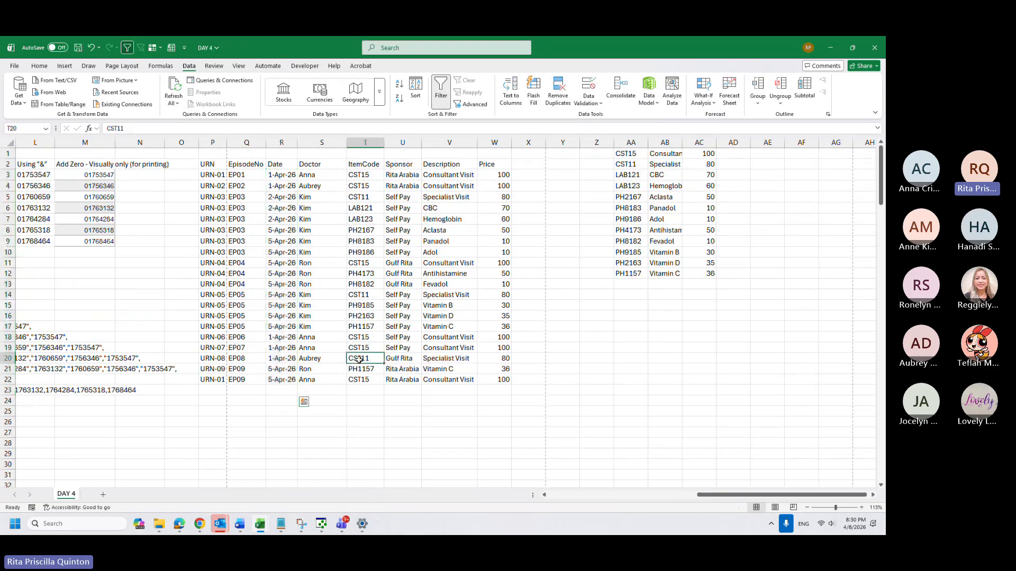
click(526, 175)
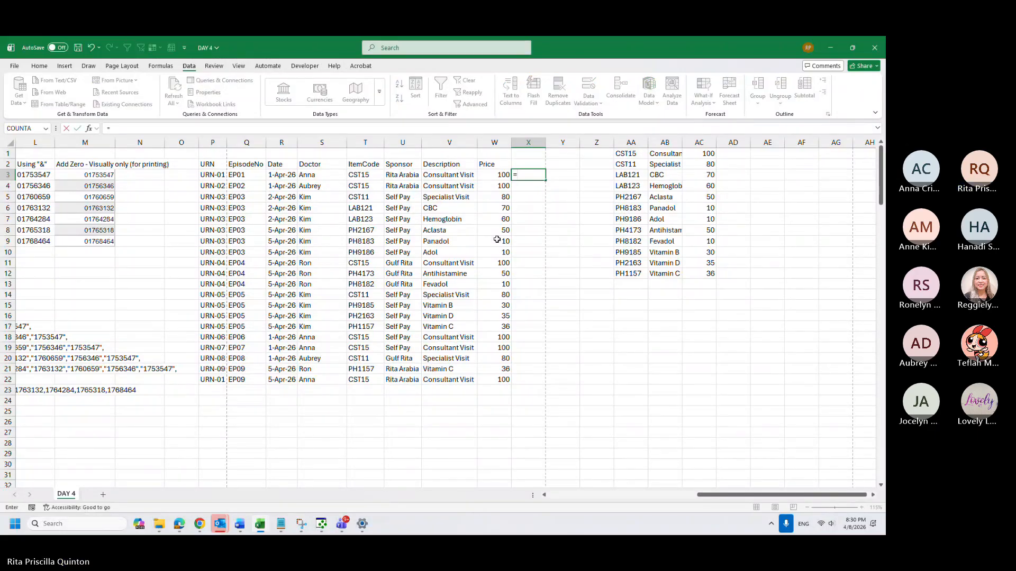
Highlight the duplicate values in the EpisodeNo column with Light Red Fill with Dark Red Text
click(249, 143)
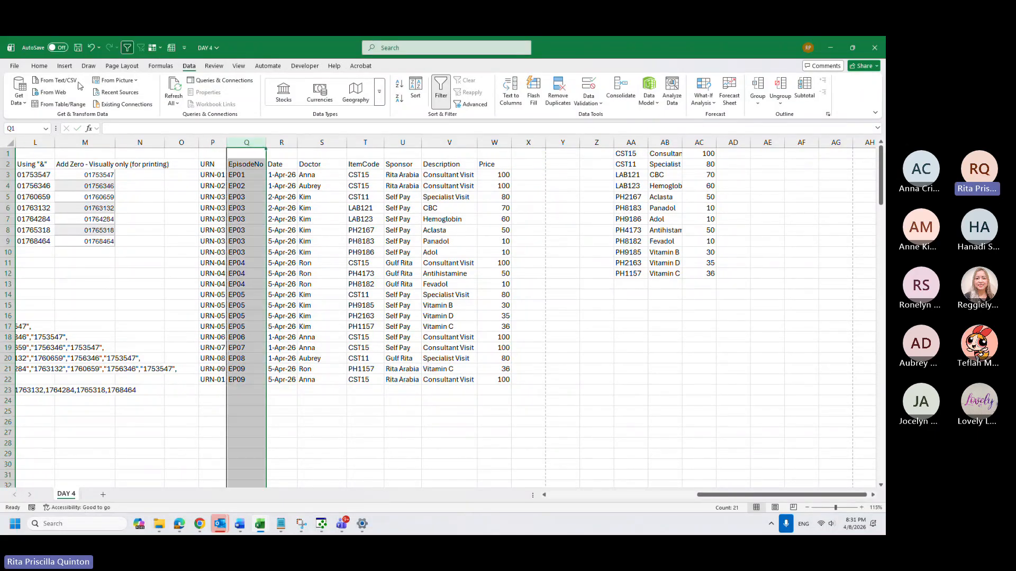
click(40, 66)
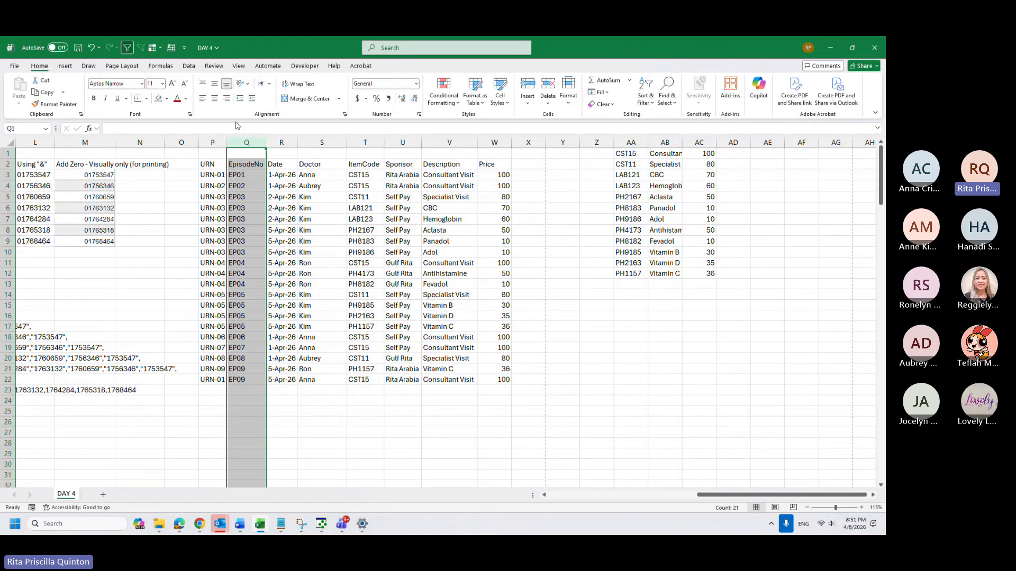
click(444, 98)
mouse_move(475, 121)
click(558, 237)
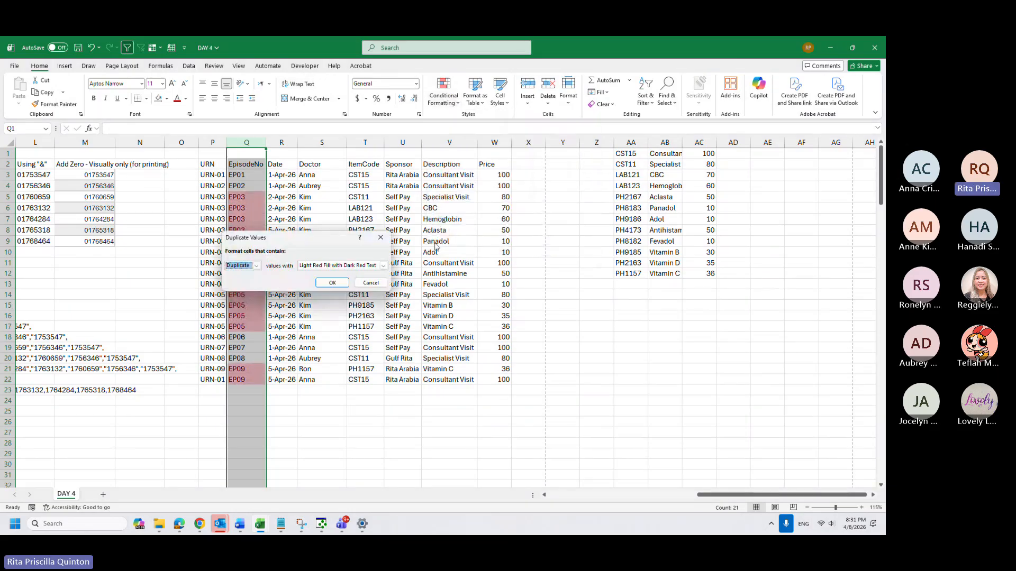
click(331, 284)
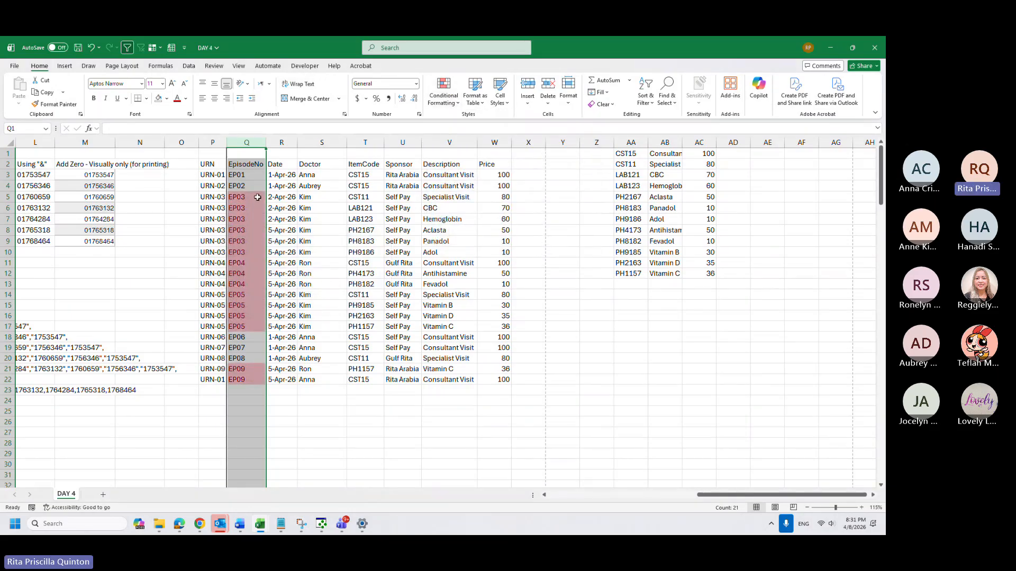
Look over the highlighted EP03 entries and undo the duplicate-value formatting on the EpisodeNo column
click(369, 196)
click(457, 197)
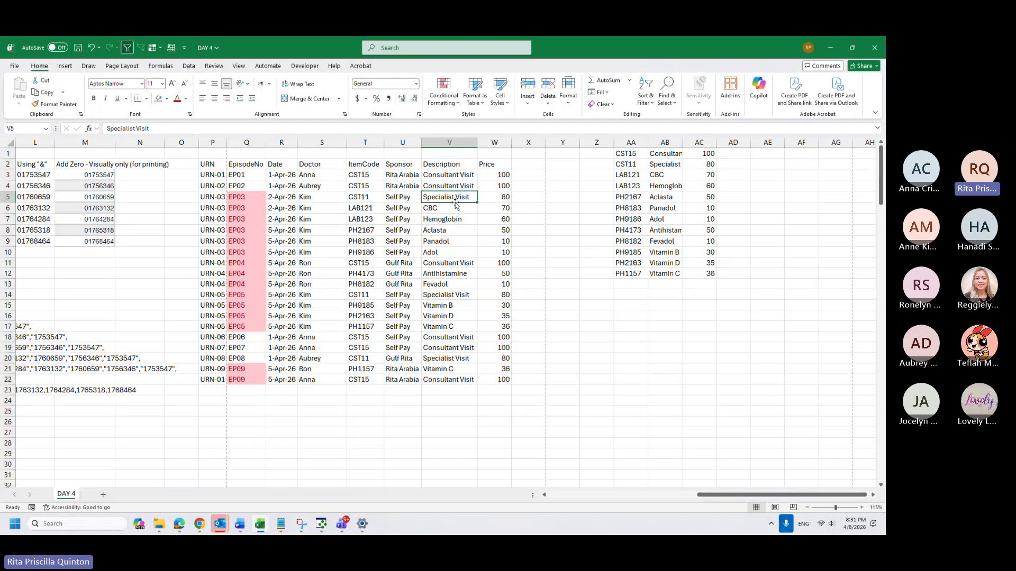
click(244, 200)
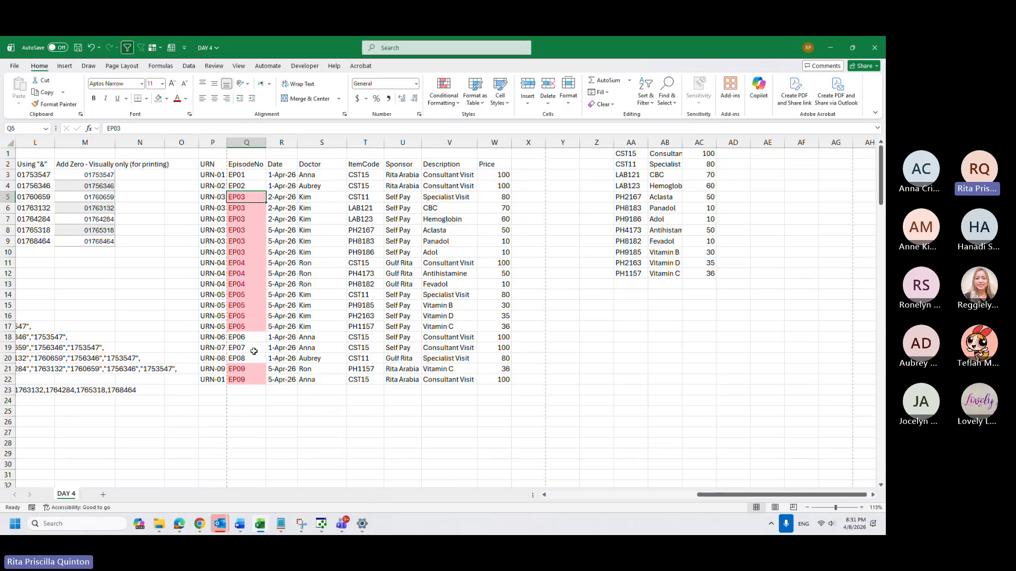
key(ctrl+z)
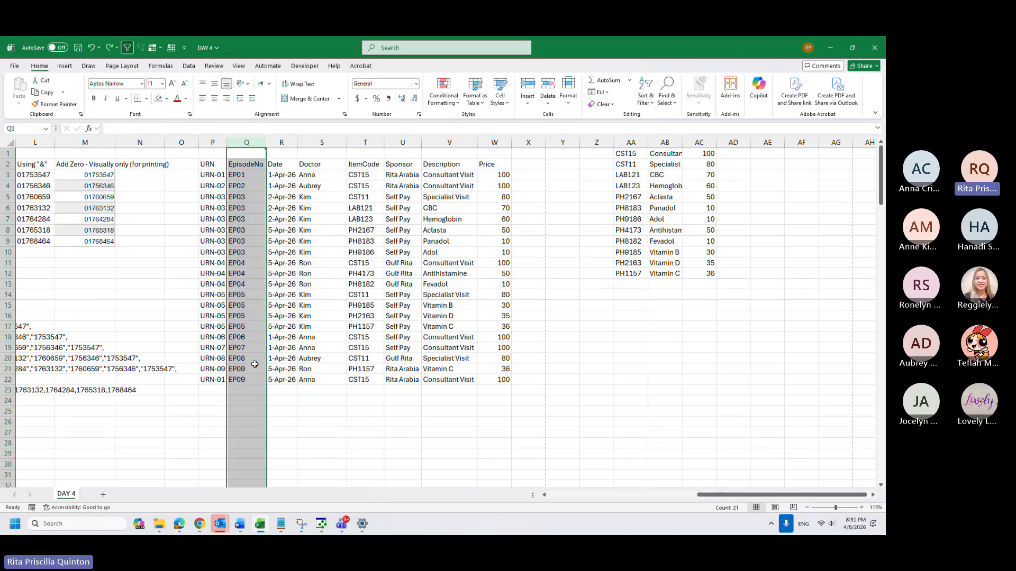
click(254, 366)
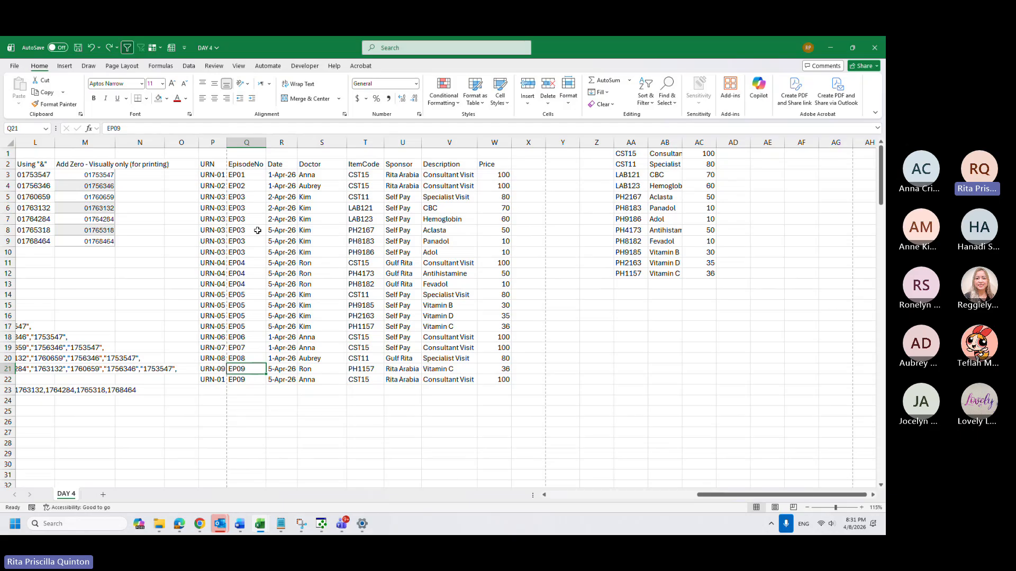
Highlight the duplicate values in the URN column with Light Red Fill with Dark Red Text
click(256, 175)
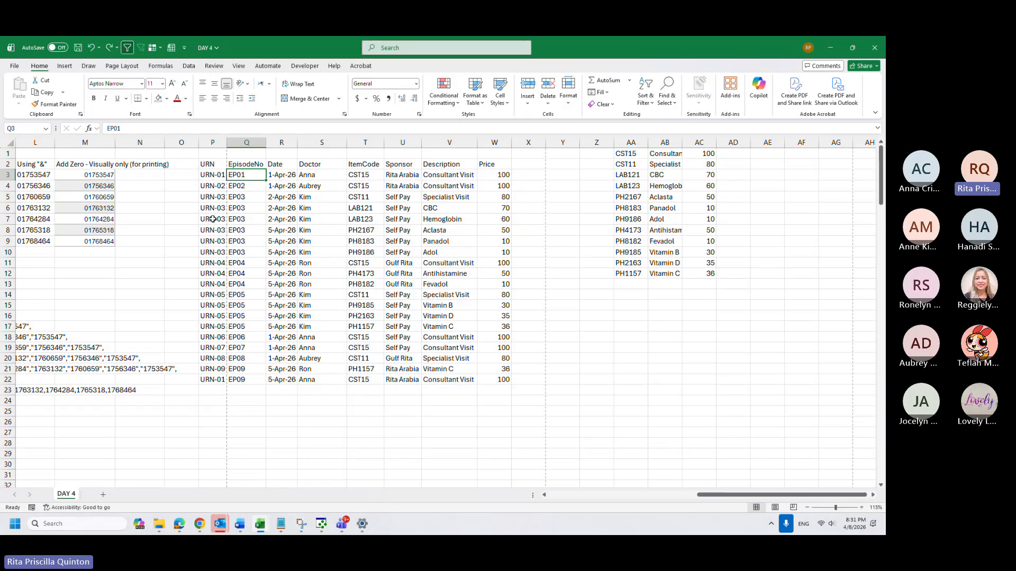
click(212, 142)
click(443, 93)
mouse_move(476, 121)
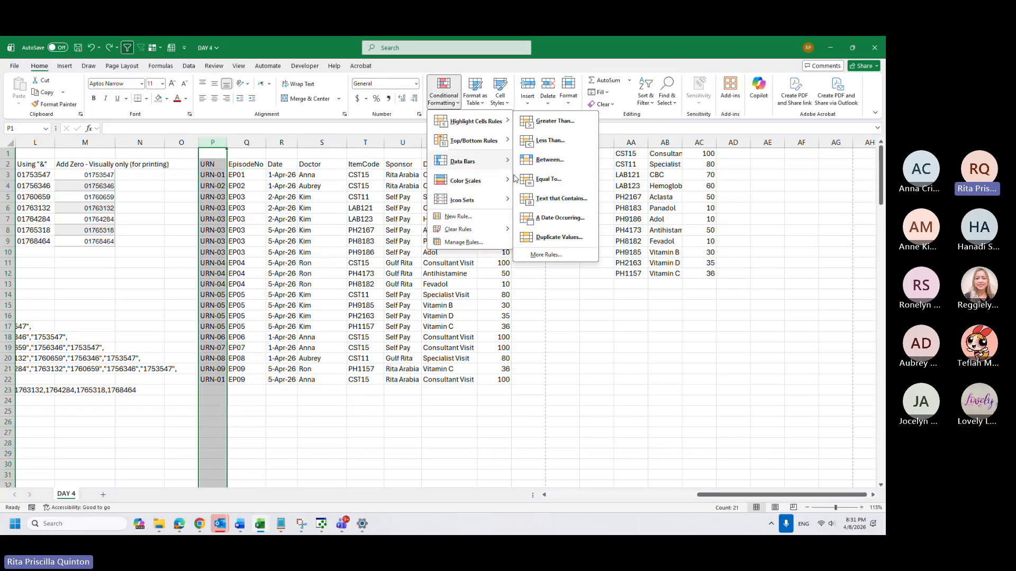
click(558, 237)
click(333, 343)
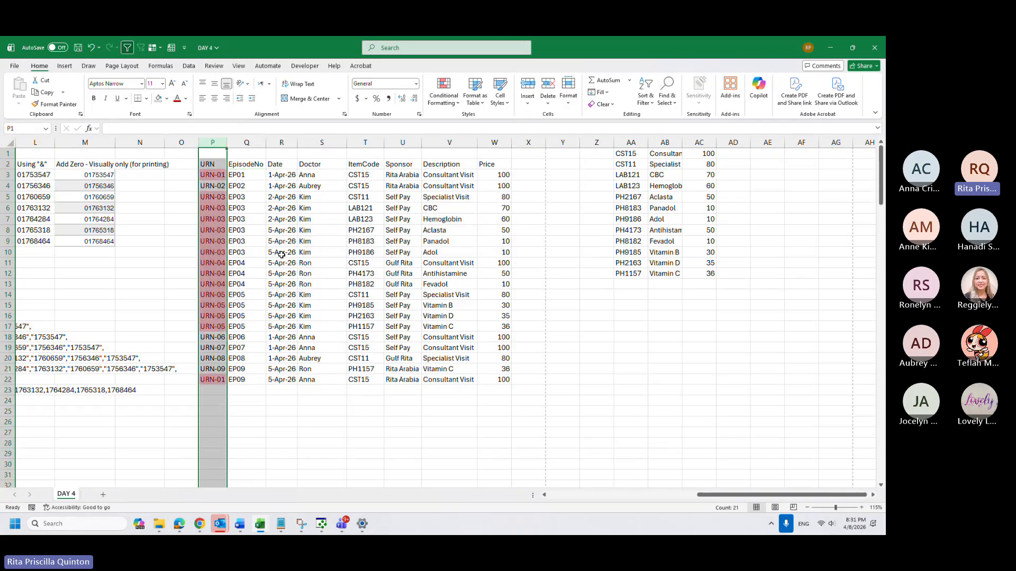
Look over the table headers and the URN-03 rows in P5:W10, and undo the duplicate-value formatting on the URN column
drag(215, 165, 494, 165)
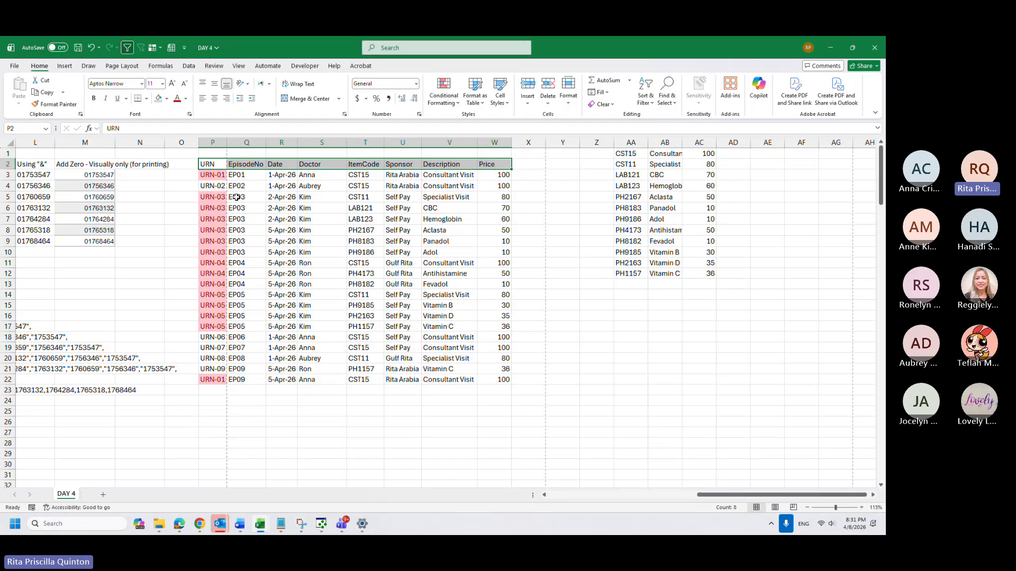
drag(214, 197, 506, 254)
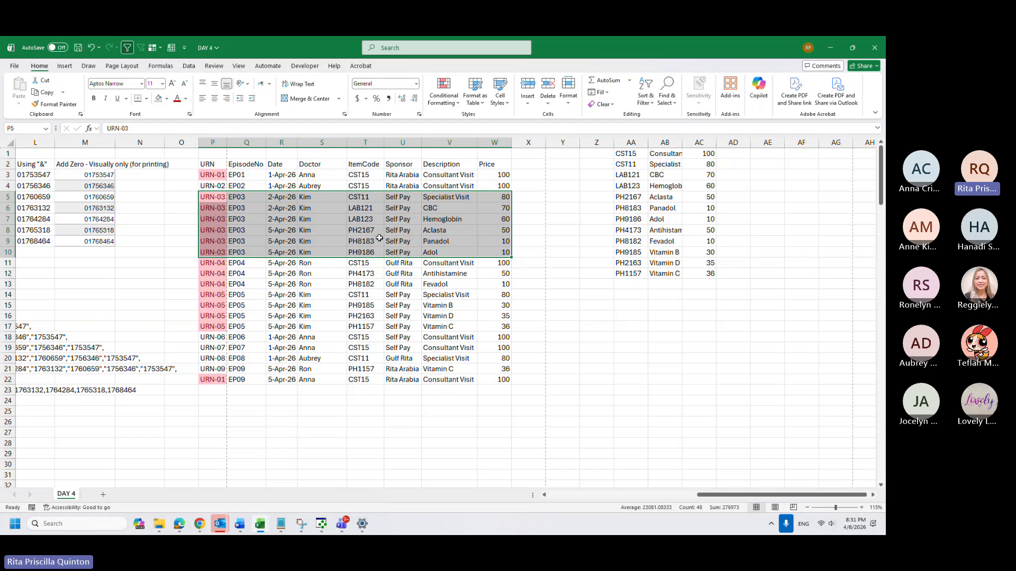
key(ctrl+q)
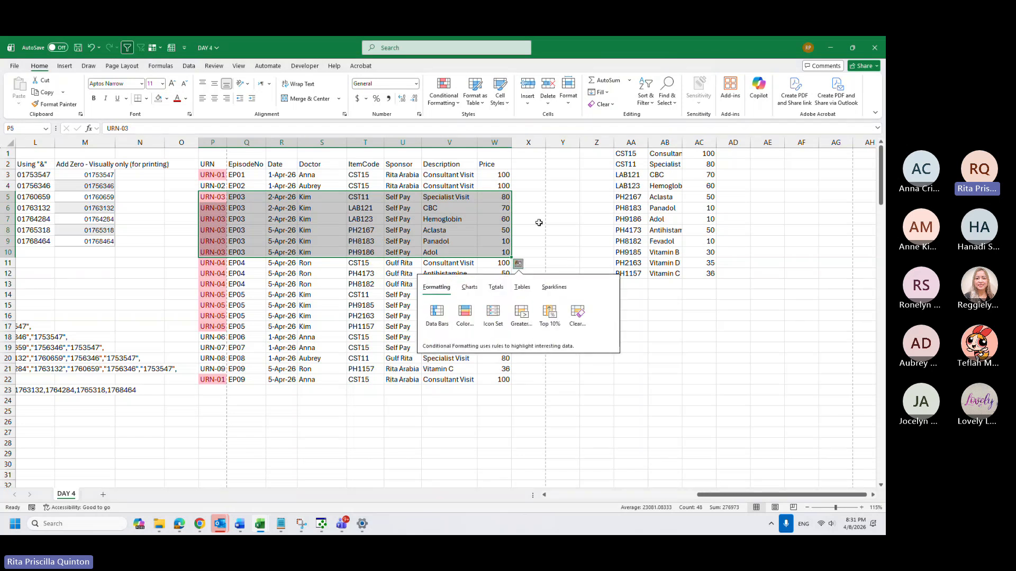
key(ctrl+z)
Enter =CONCAT(P3,V3) in X3 to join the first row's URN with its description
click(533, 175)
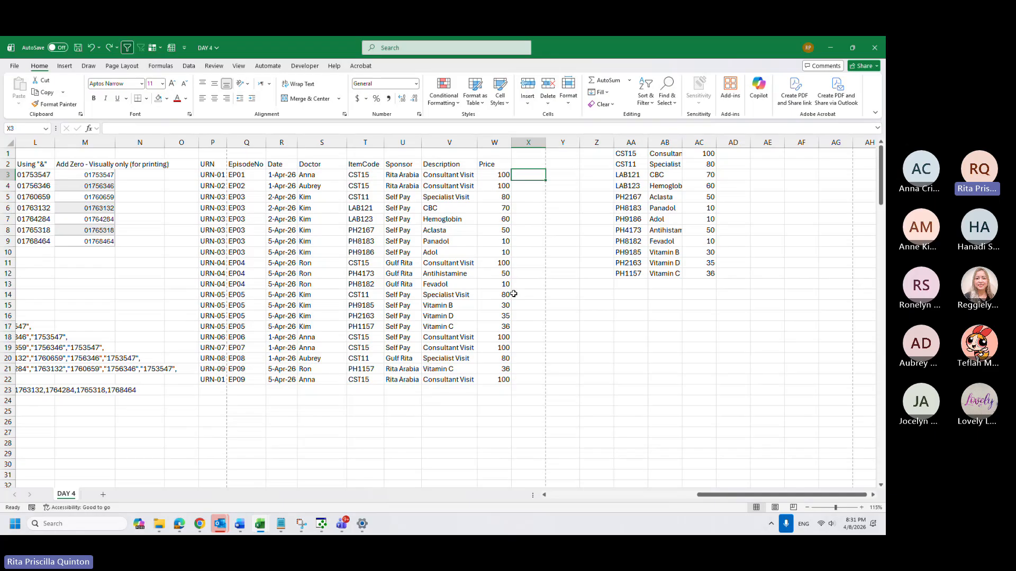
text(=CONCAT()
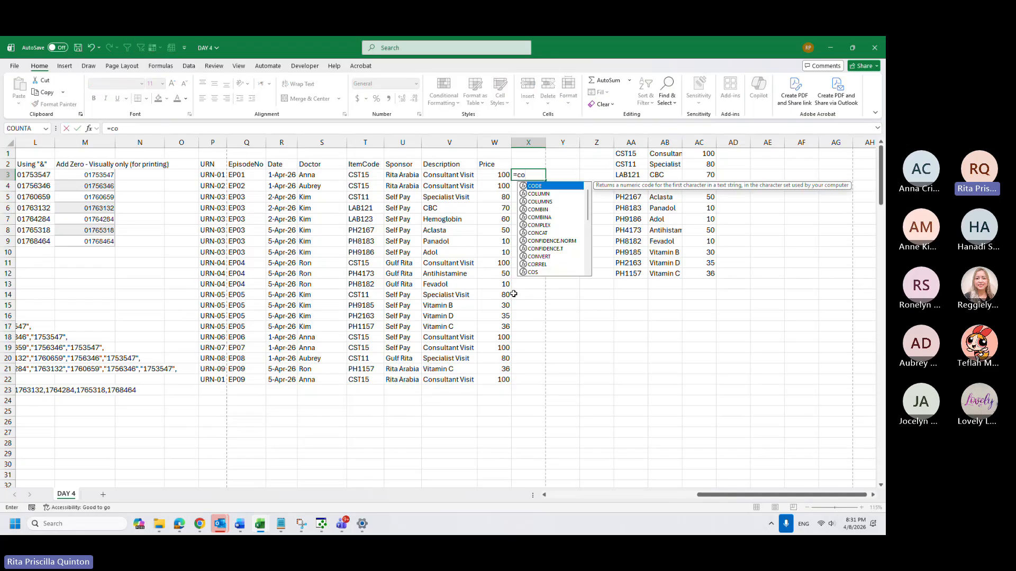
key(Left)
key(Left)
key(Left)
key(Left)
key(Left)
key(Left)
key(Left)
key(Left)
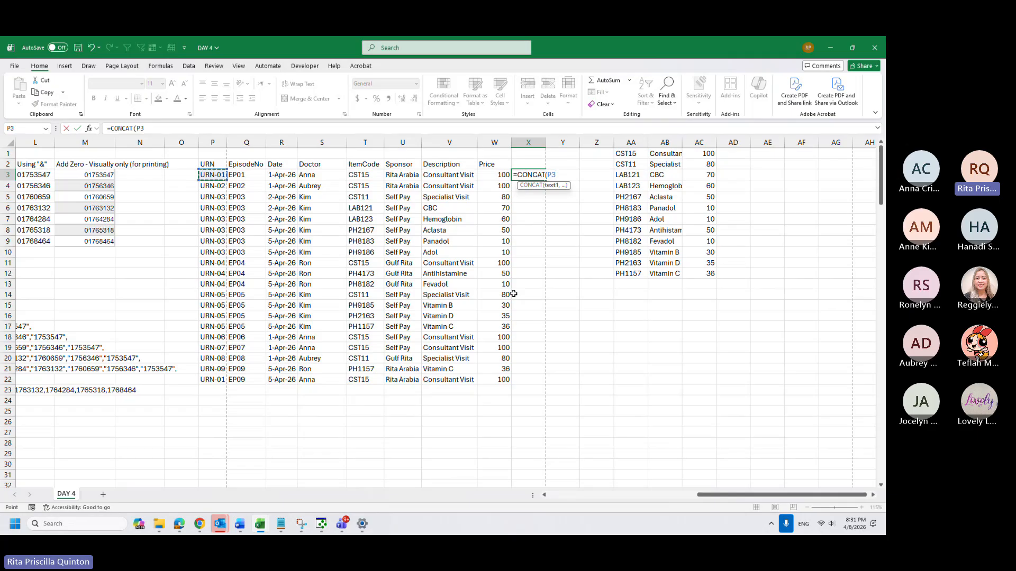
text(,)
key(Left)
key(Left)
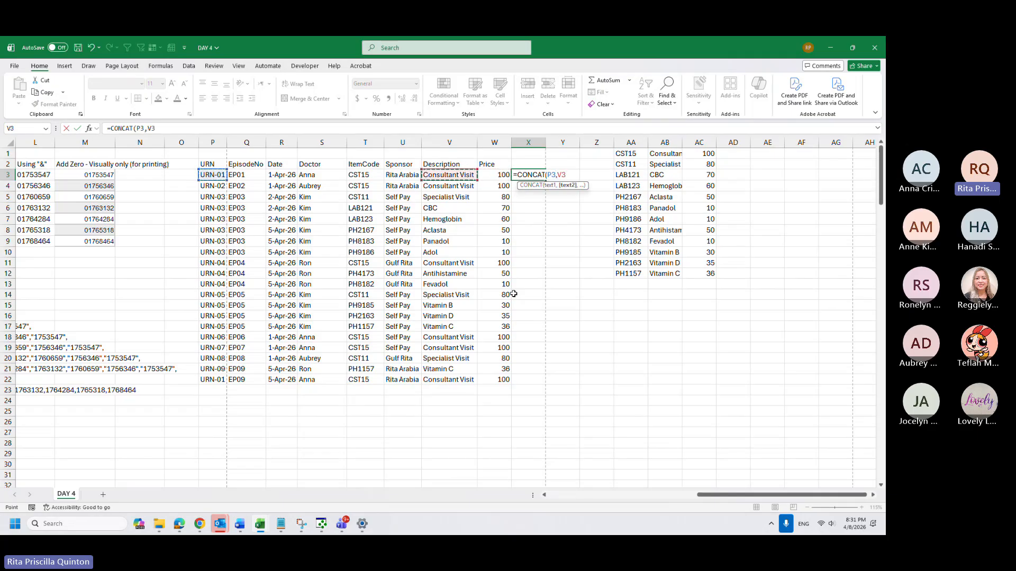
key(Return)
key(Up)
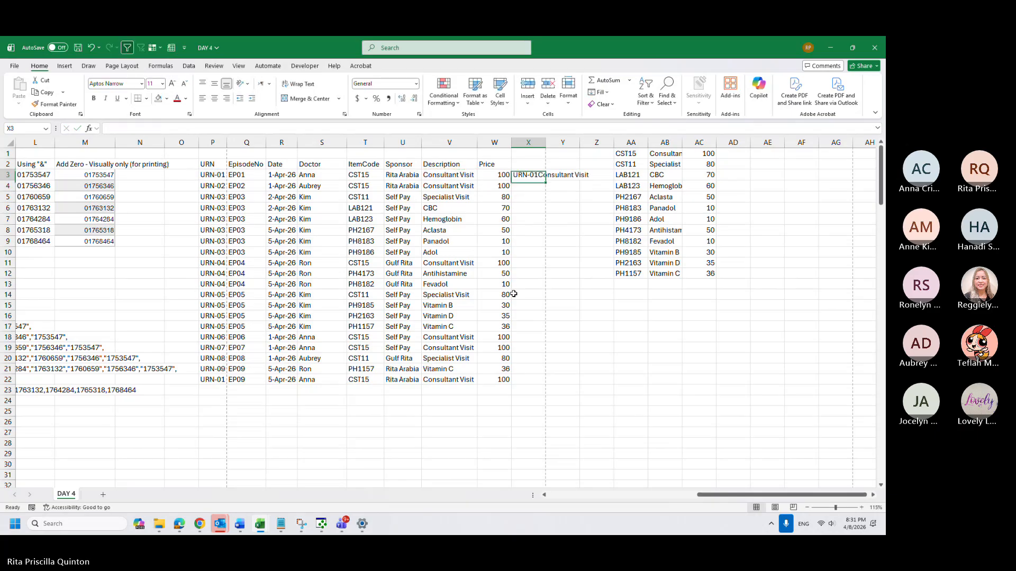
key(Left)
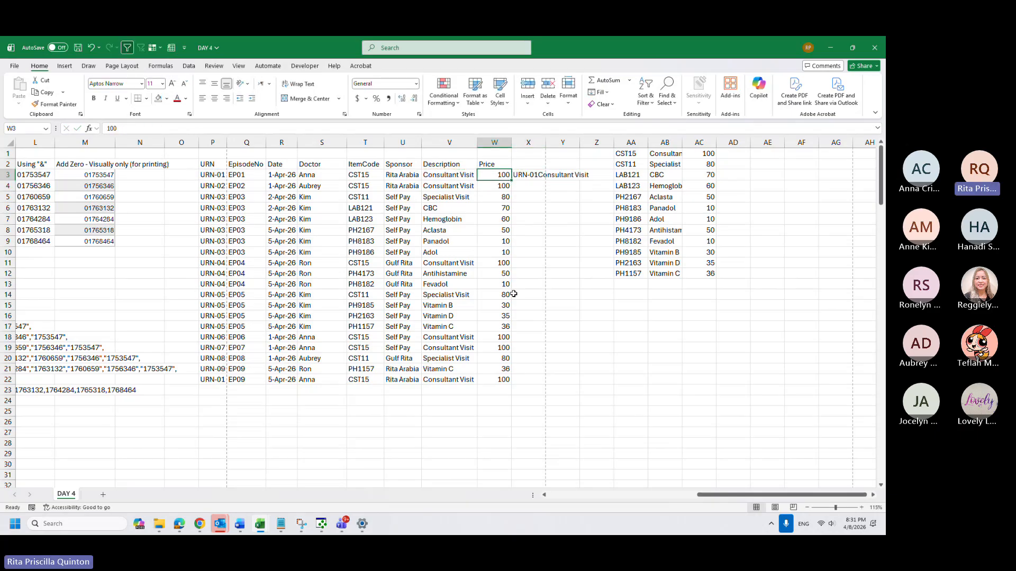
Inspect the Doctor Fees entries in AB47:AB48 of the sample file-day 1&3 workbook and return to the DAY 4 workbook
key(alt+Tab)
key(alt+Tab)
key(alt+Tab)
key(alt+Tab)
key(alt+Tab)
key(alt+Tab)
key(alt+Tab)
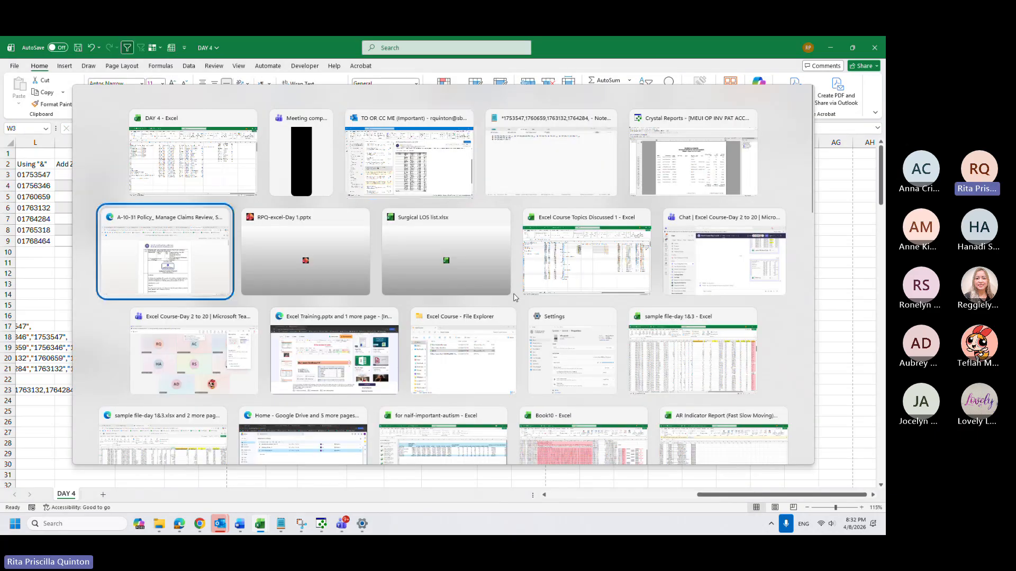
key(alt+Tab)
key(alt+Tab)
key(alt+Tab)
key(alt+Tab)
key(alt+Tab)
key(alt+Tab)
key(alt+Tab)
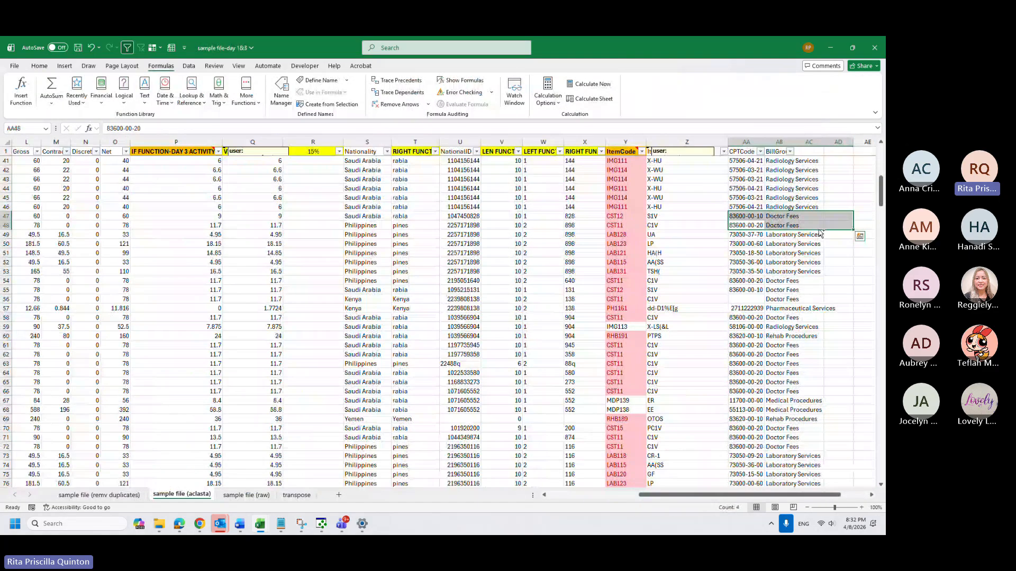
click(773, 217)
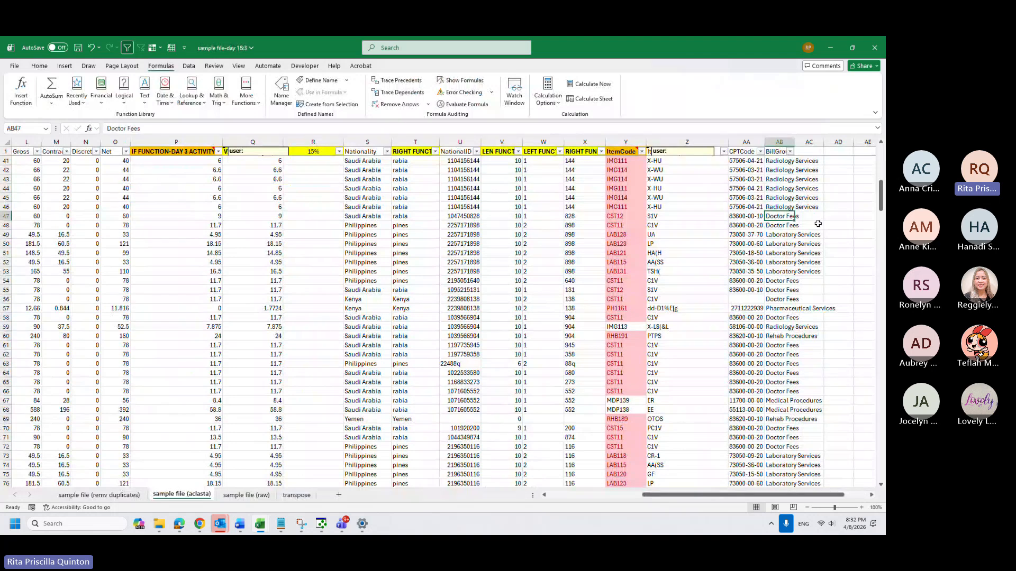
click(782, 151)
mouse_move(786, 200)
mouse_down()
mouse_move(786, 244)
mouse_move(779, 214)
mouse_up()
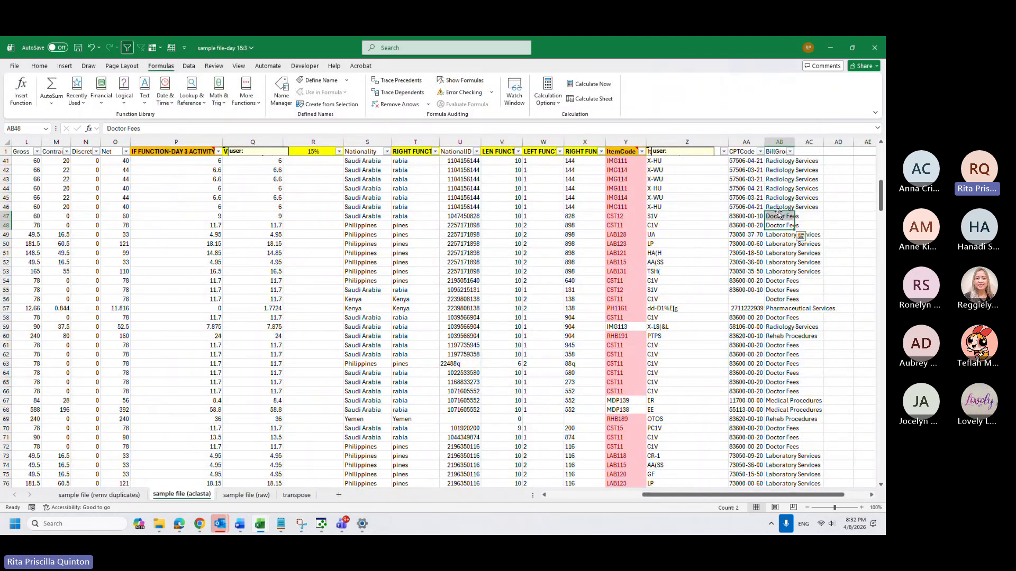
key(alt+Tab)
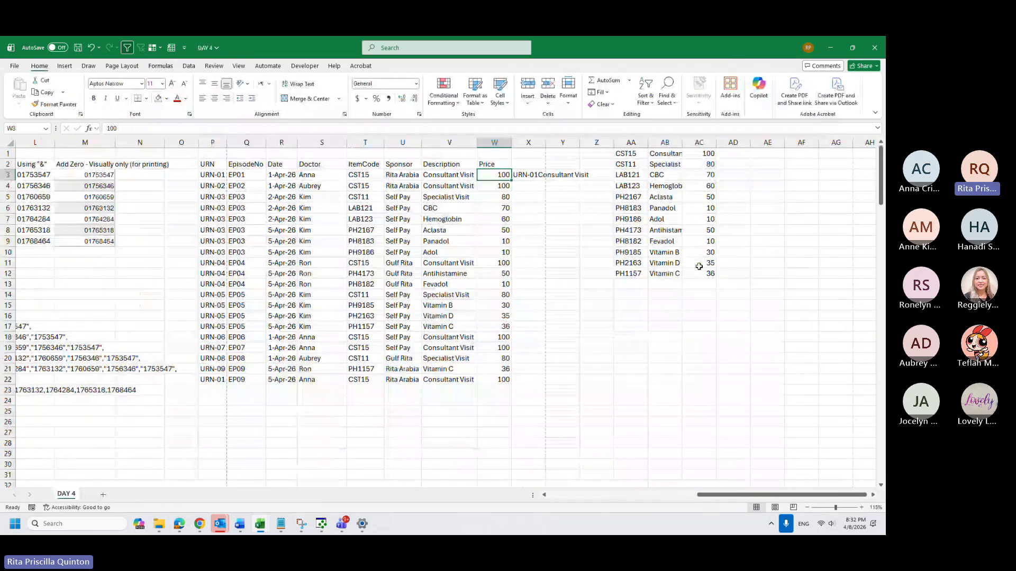
Fit column X to its contents and fill the CONCAT formula from X3 down to X22
click(543, 175)
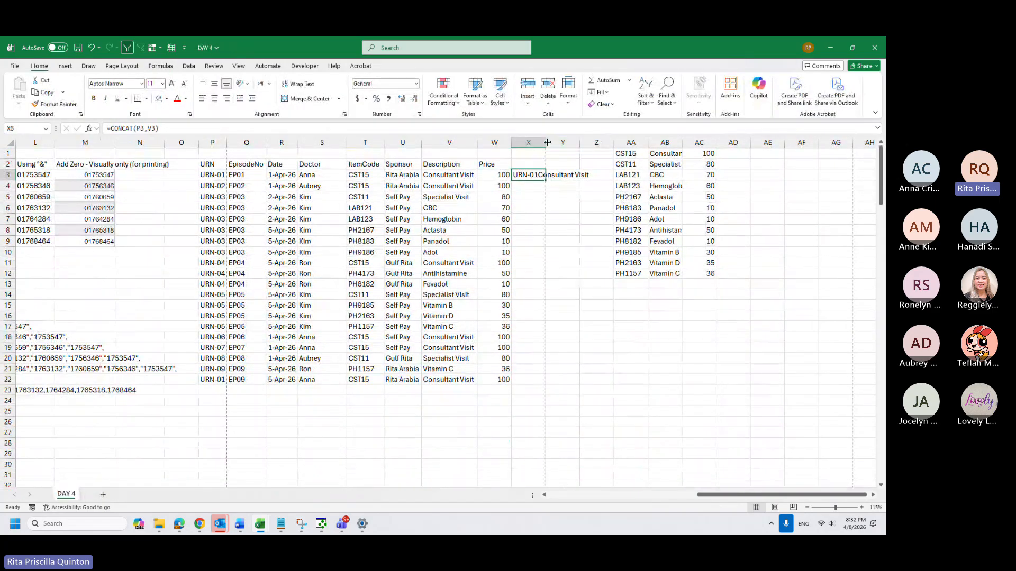
double_click(546, 142)
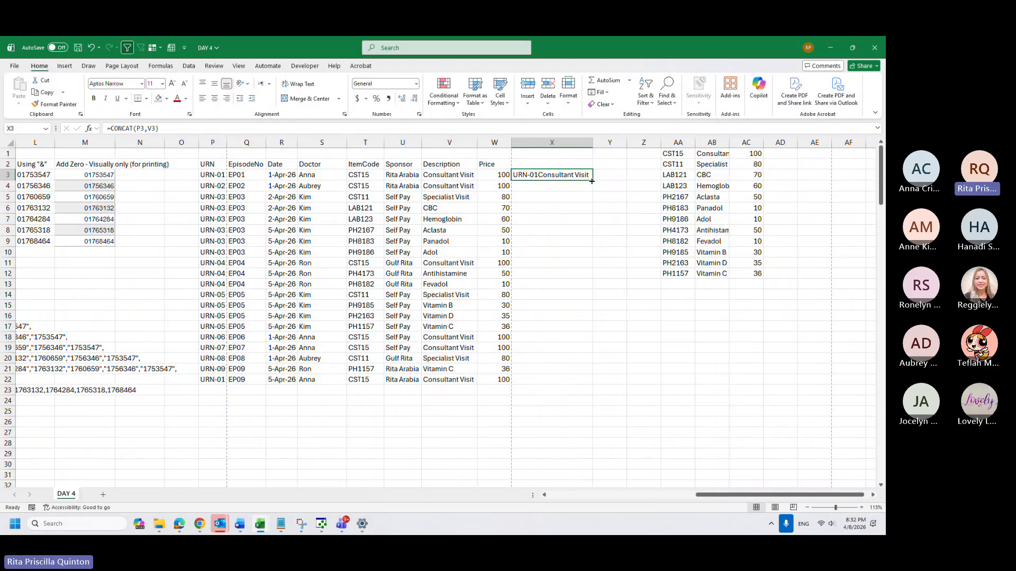
double_click(532, 175)
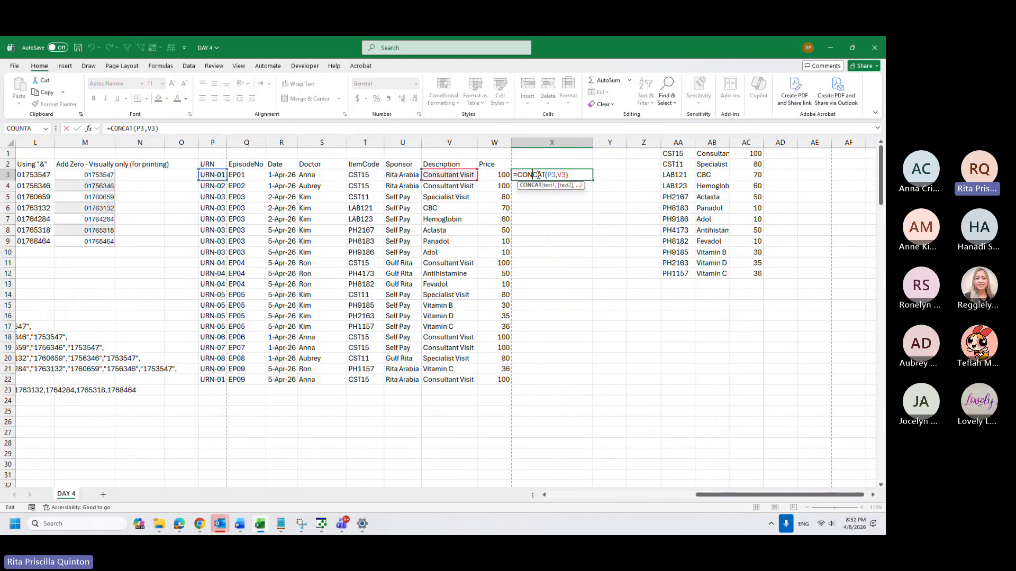
key(Escape)
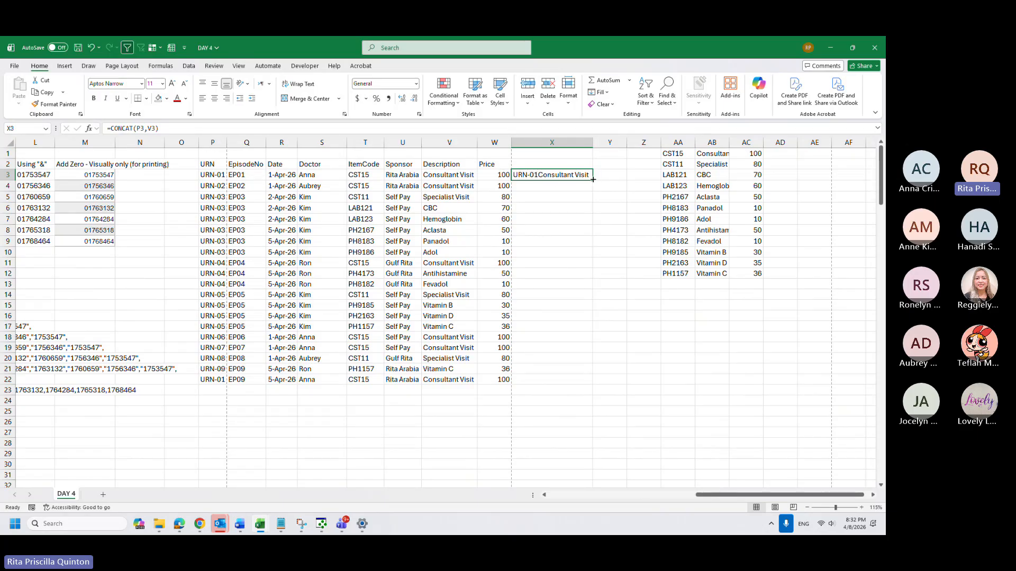
drag(593, 181, 593, 385)
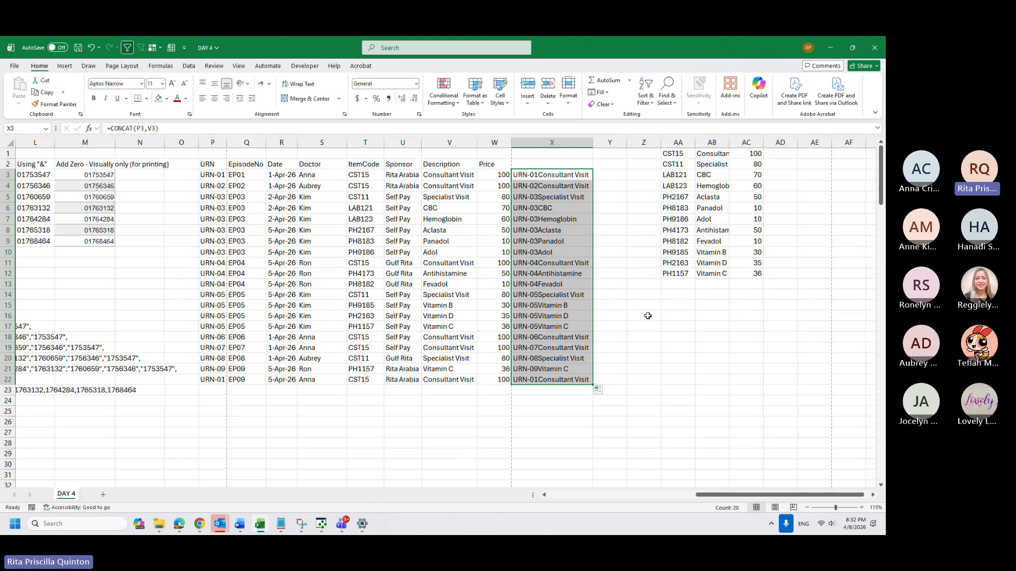
Highlight the duplicate values in X3:X22 with Light Red Fill with Dark Red Text
click(459, 85)
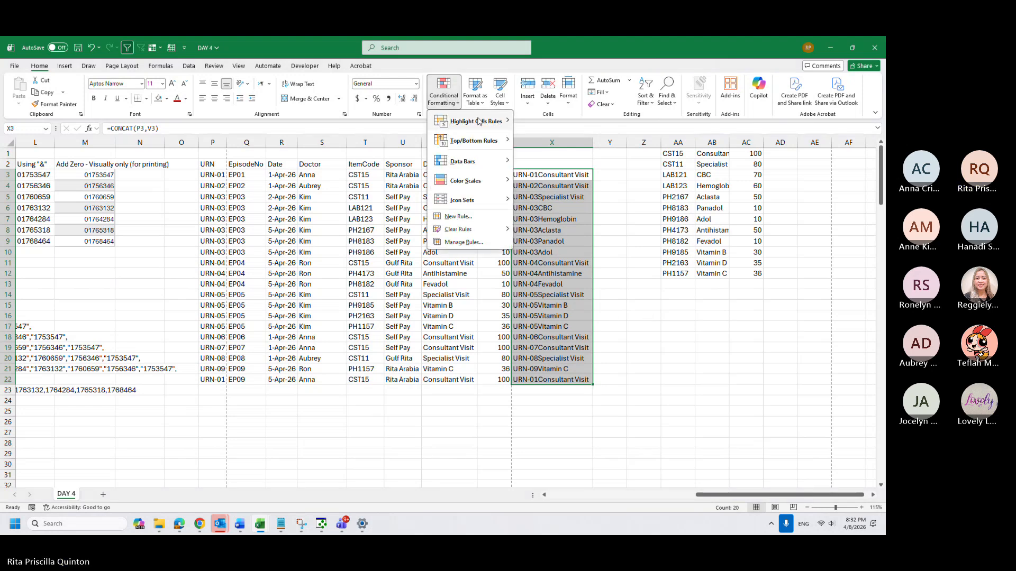
mouse_move(466, 121)
click(544, 238)
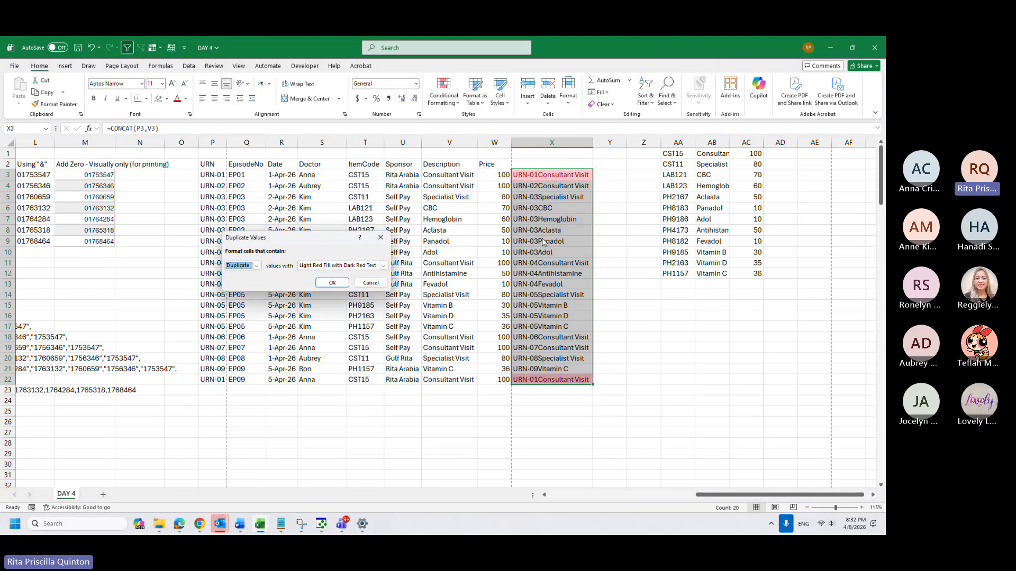
click(341, 284)
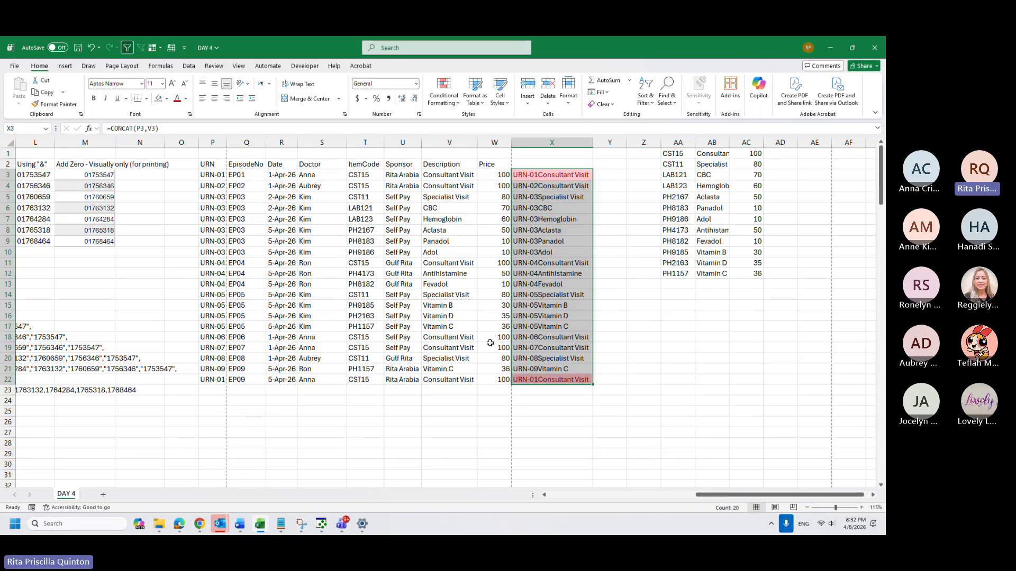
Turn on filtering for the table's header row and filter column X by the light red cell color
click(561, 164)
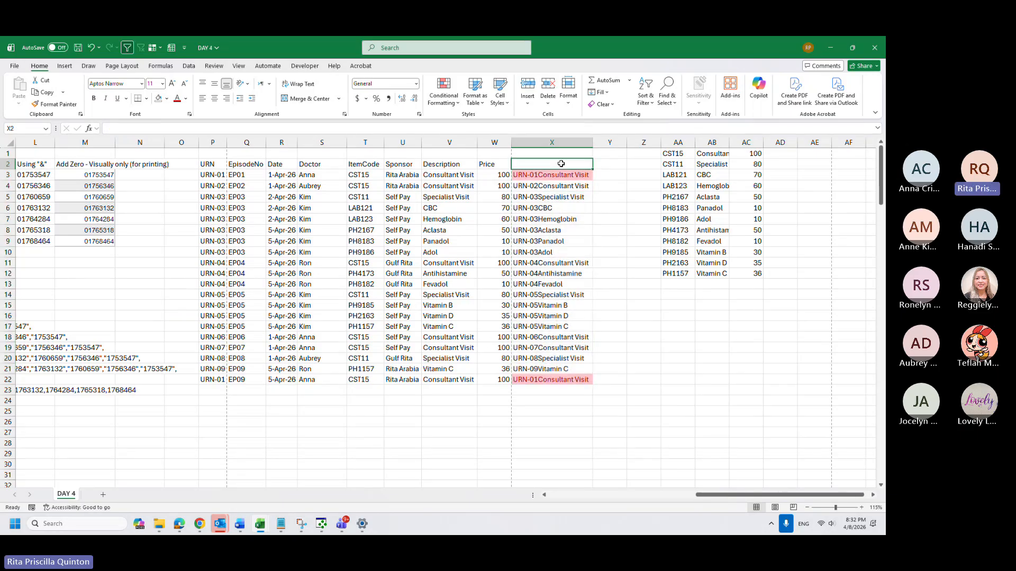
key(ctrl+shift+l)
key(alt+Down)
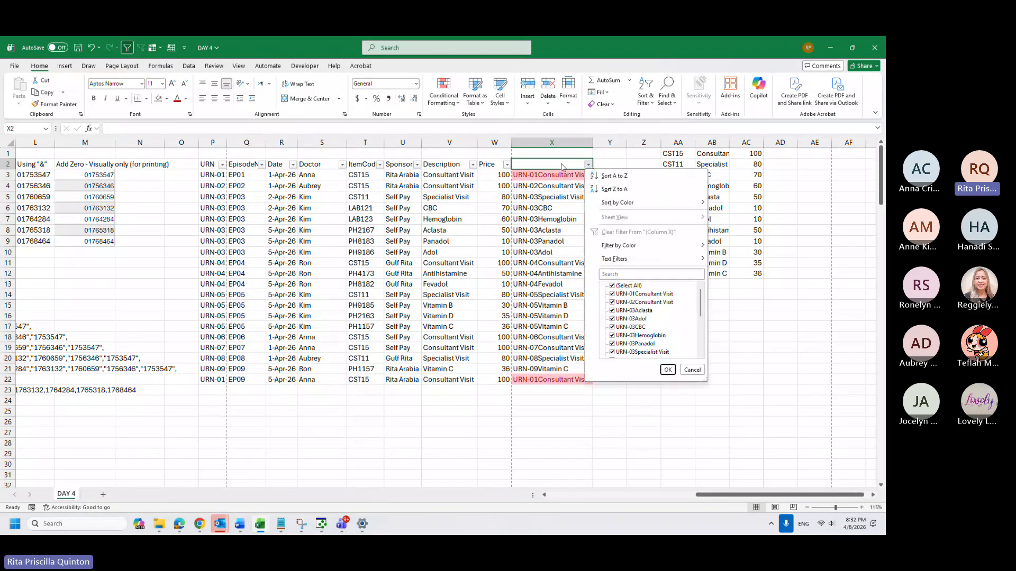
key(Down)
key(Down)
key(Down)
key(Down)
key(Down)
key(Right)
key(Return)
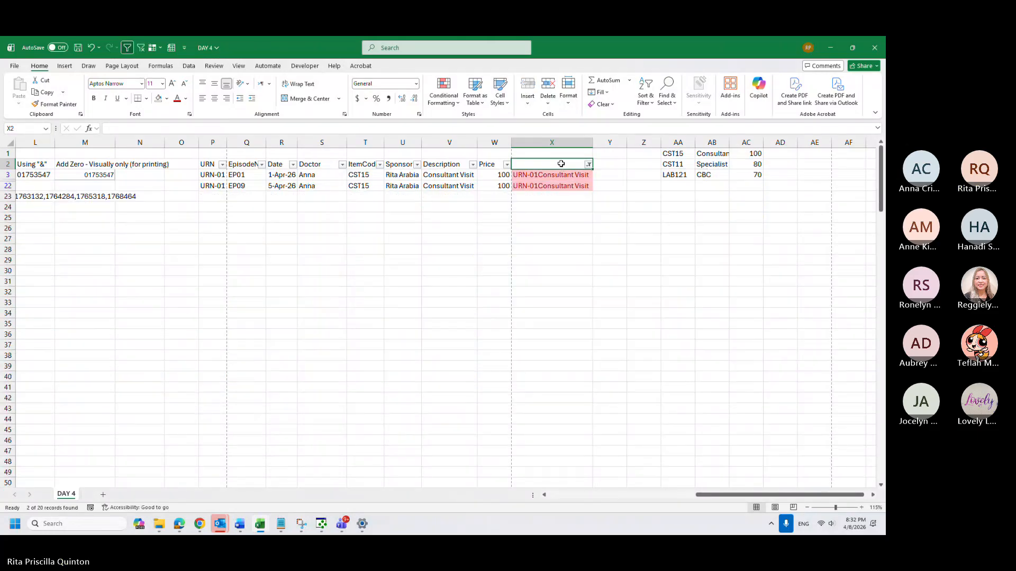
Compare the dates of the two filtered URN-01 Consultant Visit rows in the Date column
key(Down)
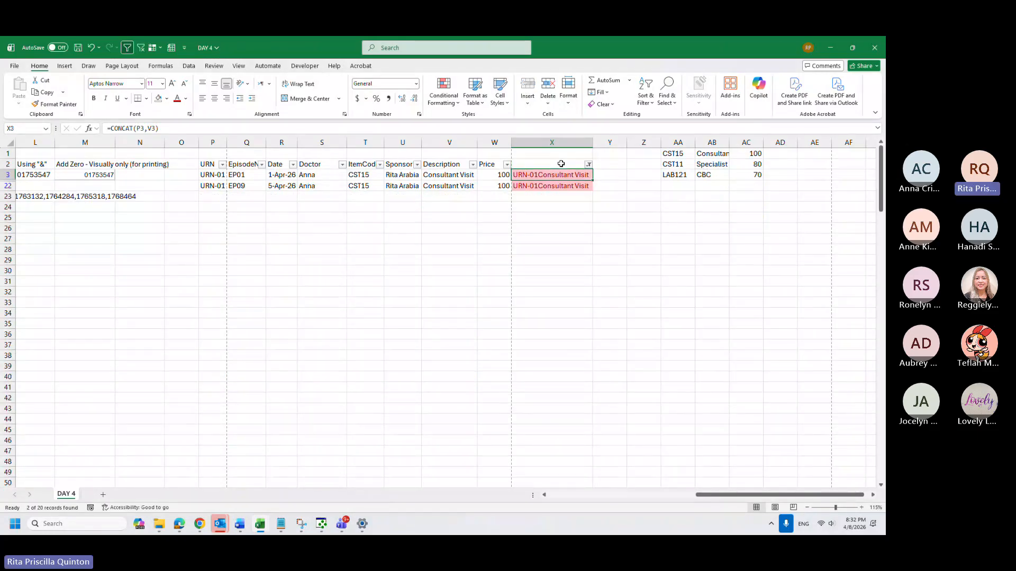
key(Left)
key(Left)
key(Left)
key(Left)
key(Left)
key(Left)
key(shift+Down)
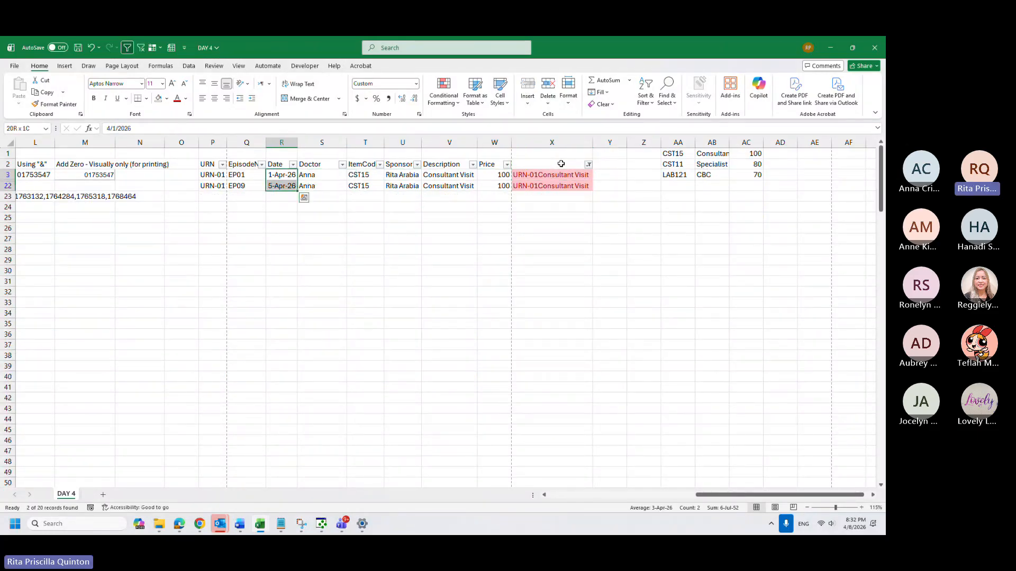
key(Up)
key(Down)
key(shift+Down)
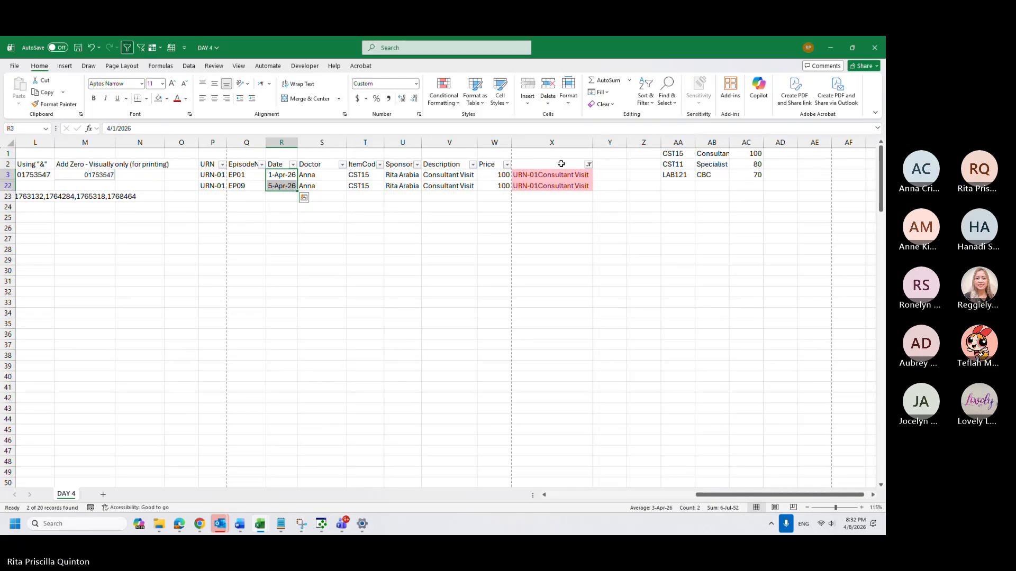
key(Up)
key(Down)
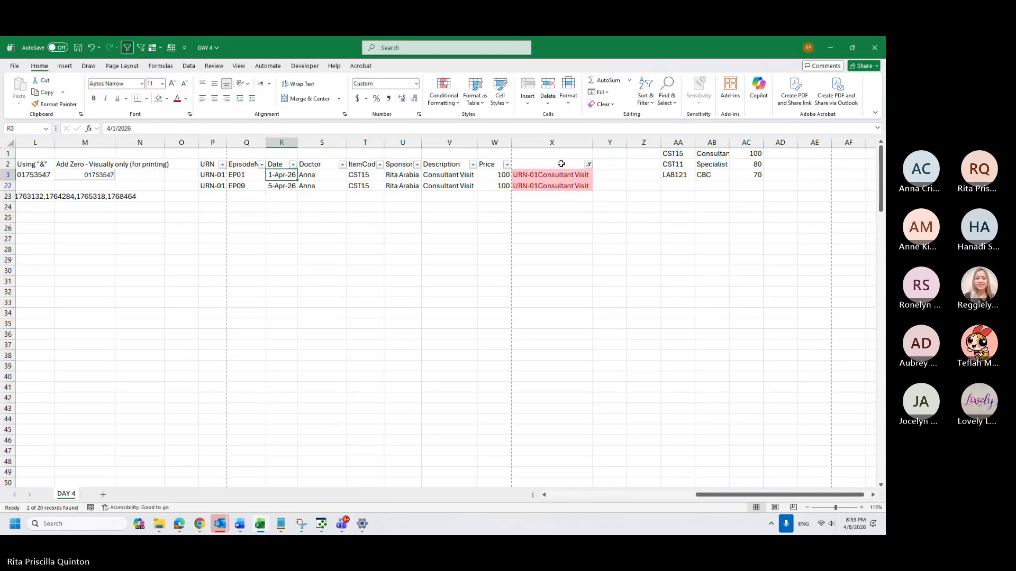
key(ctrl+Right)
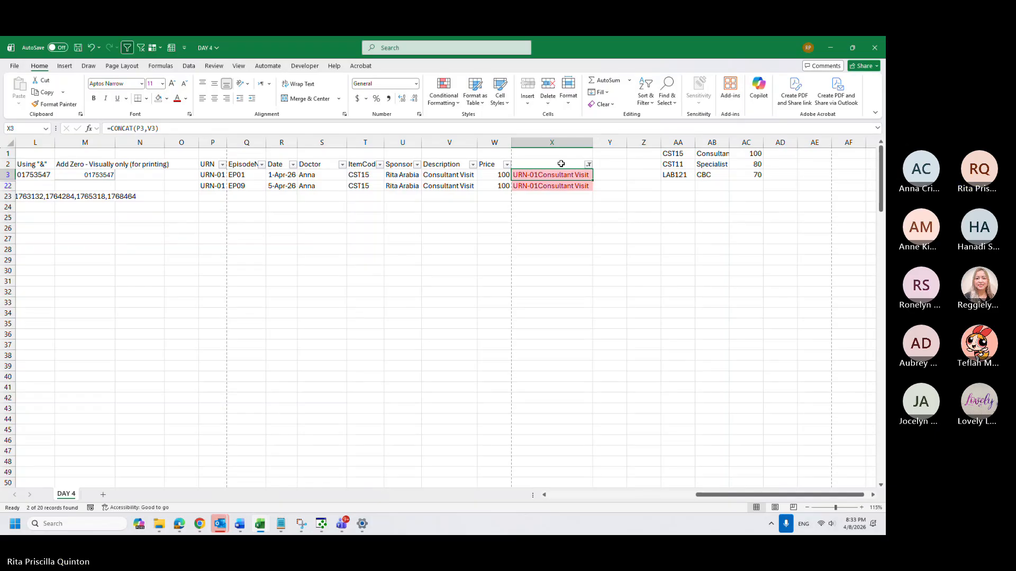
Clear the color filter from column X to show all table rows
key(Up)
key(alt+Down)
key(c)
key(Down)
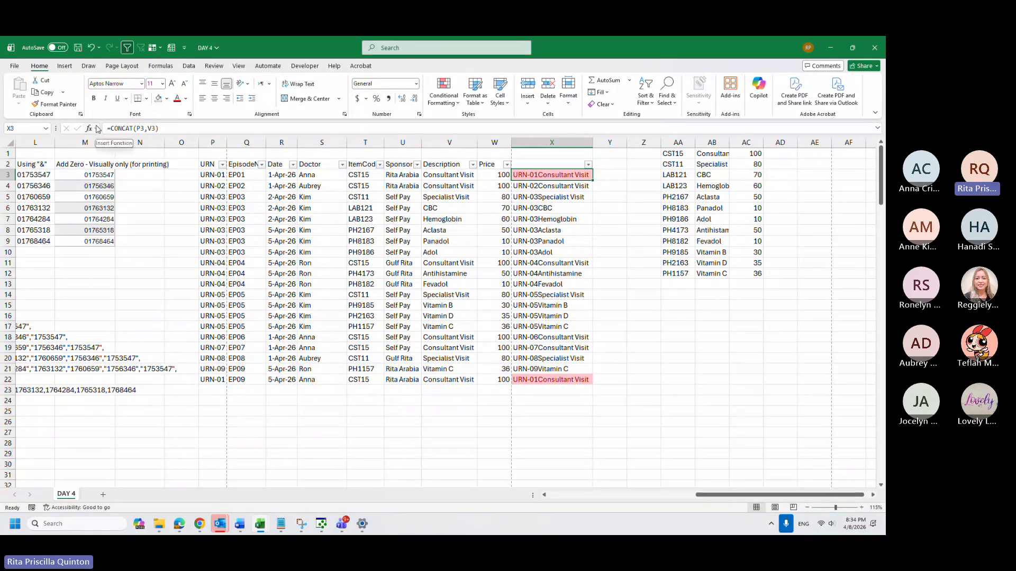
Review the two text arguments of the CONCAT formula in X3 in its Function Arguments dialog
click(98, 129)
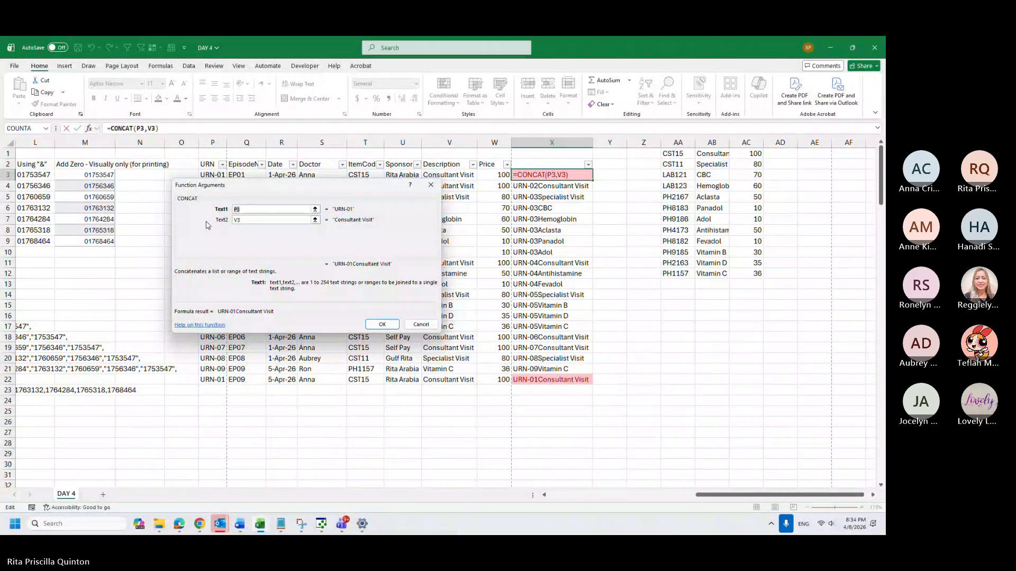
text(c)
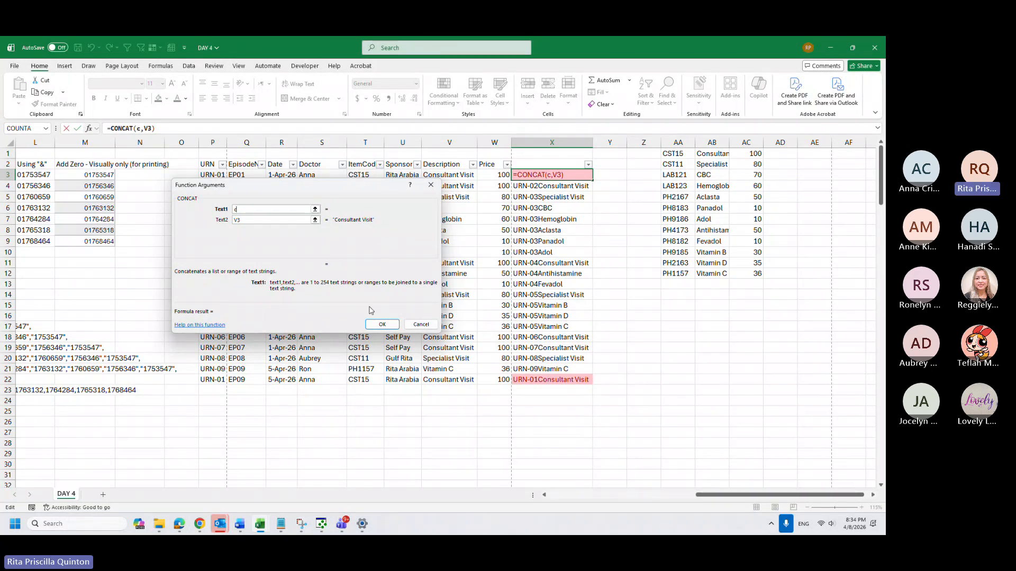
click(408, 328)
click(90, 128)
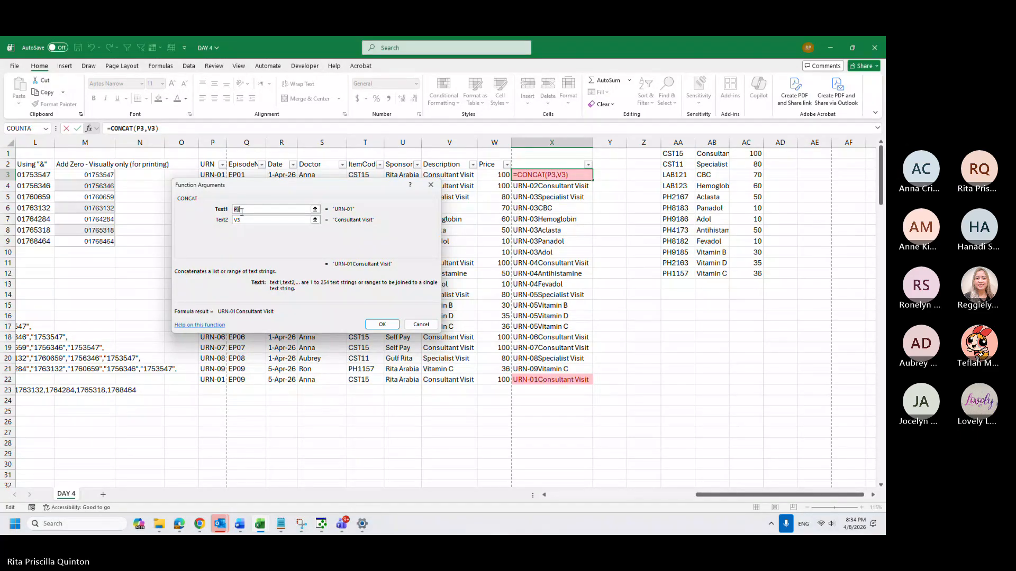
key(Return)
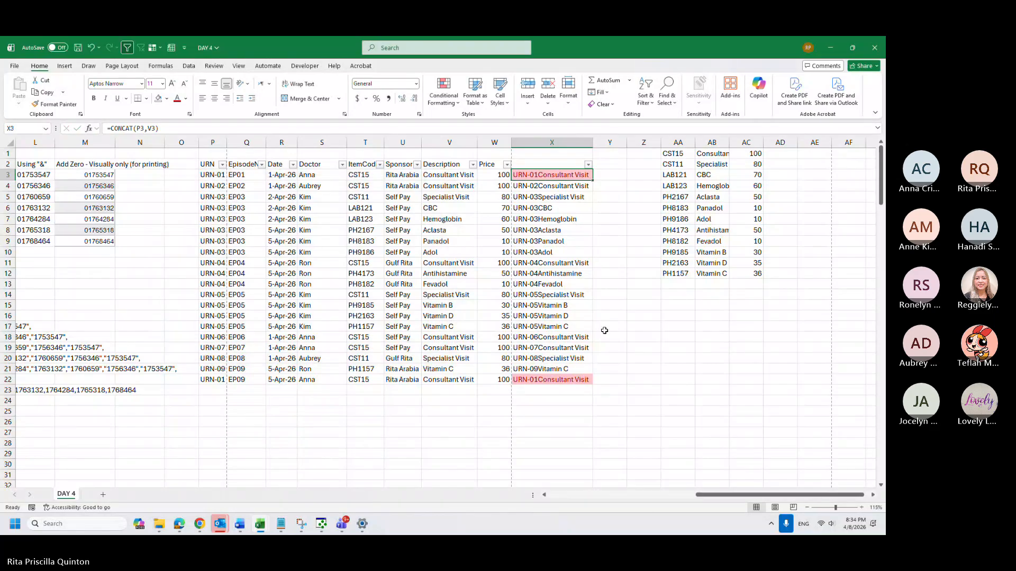
key(alt+Tab)
key(alt+Tab)
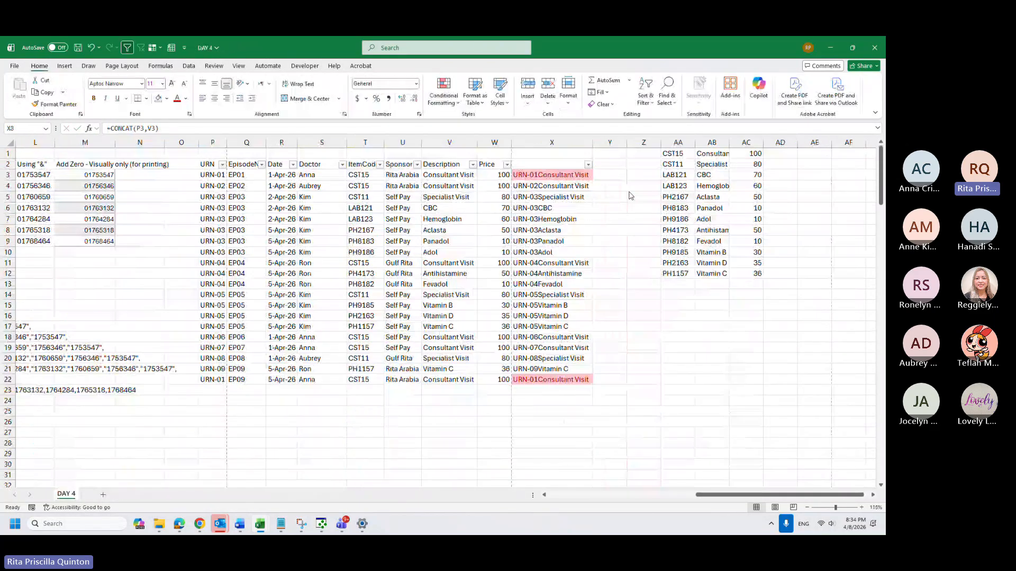
key(alt+Tab)
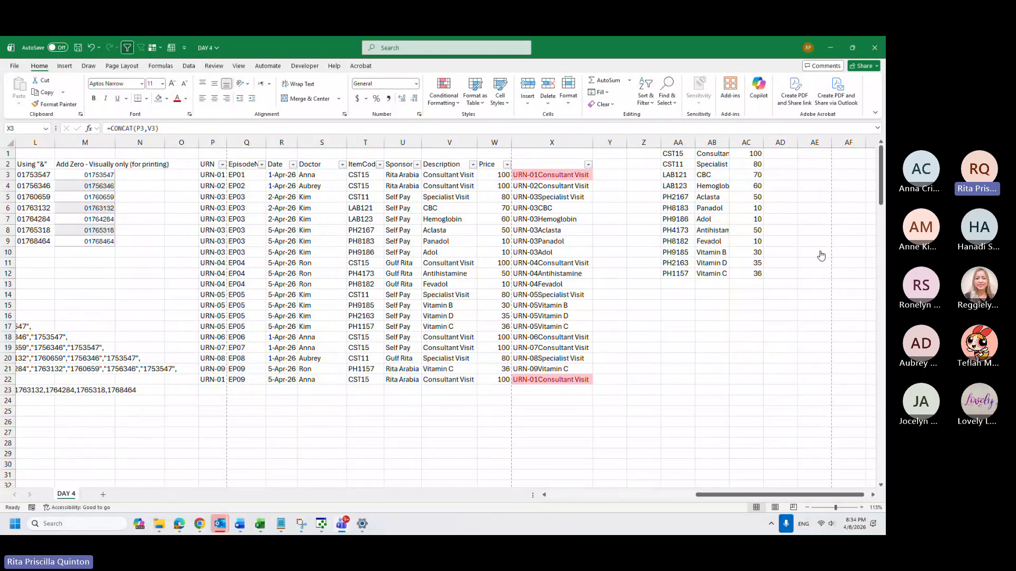
Starting from cell Y3, search the Insert Function list for concat and view the CONCATENATE description
click(609, 175)
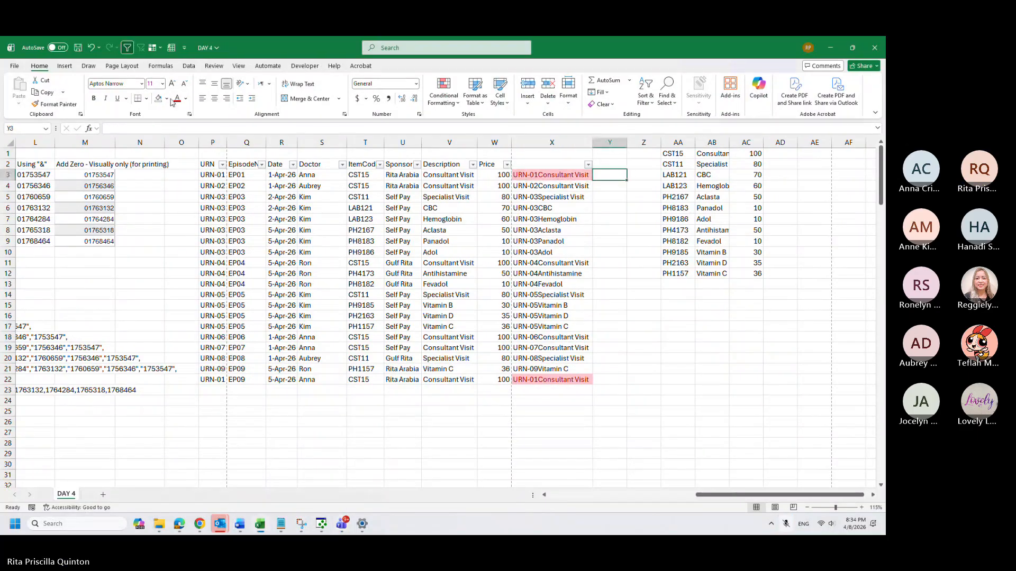
click(90, 129)
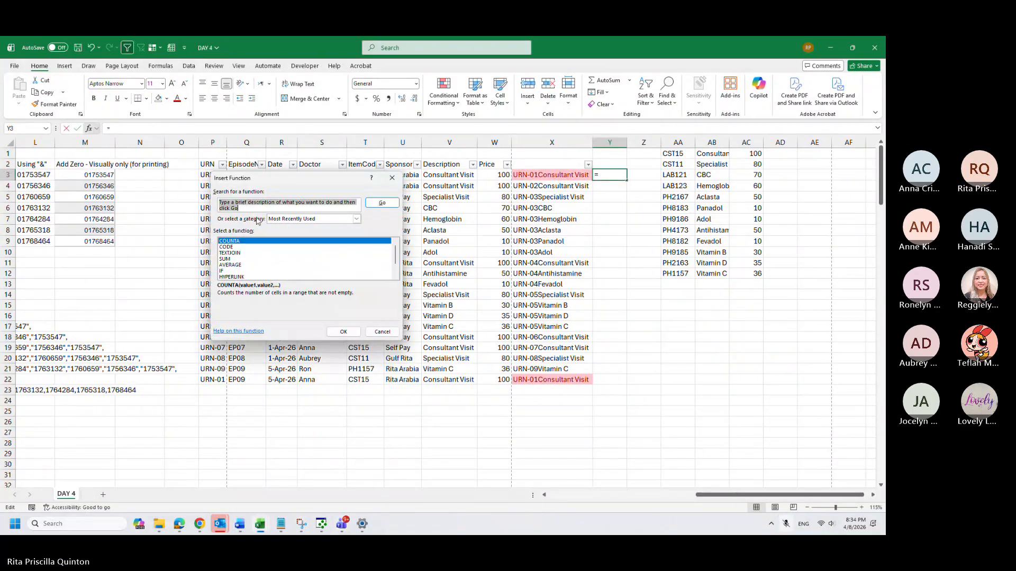
text(concat)
key(Return)
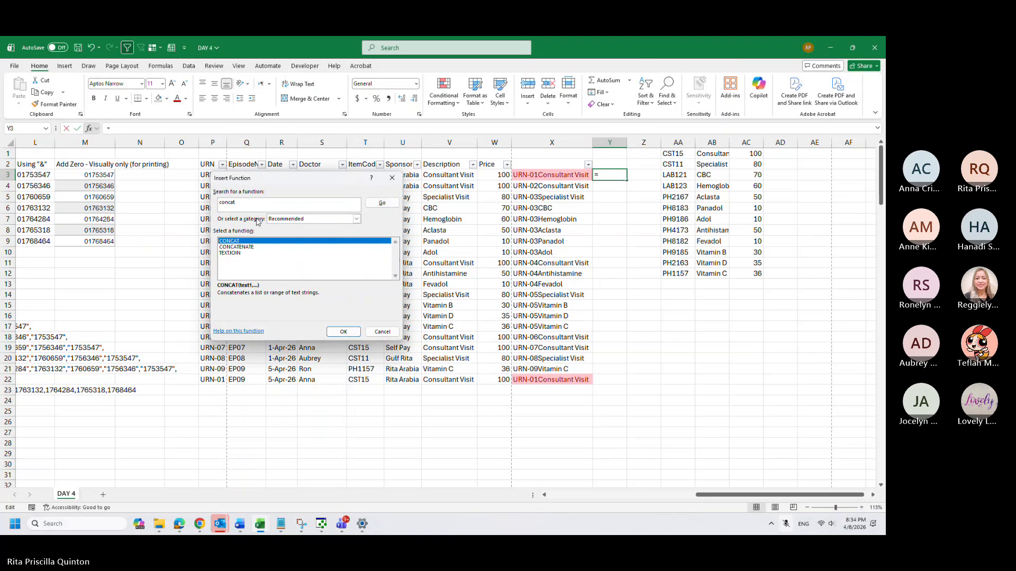
click(249, 247)
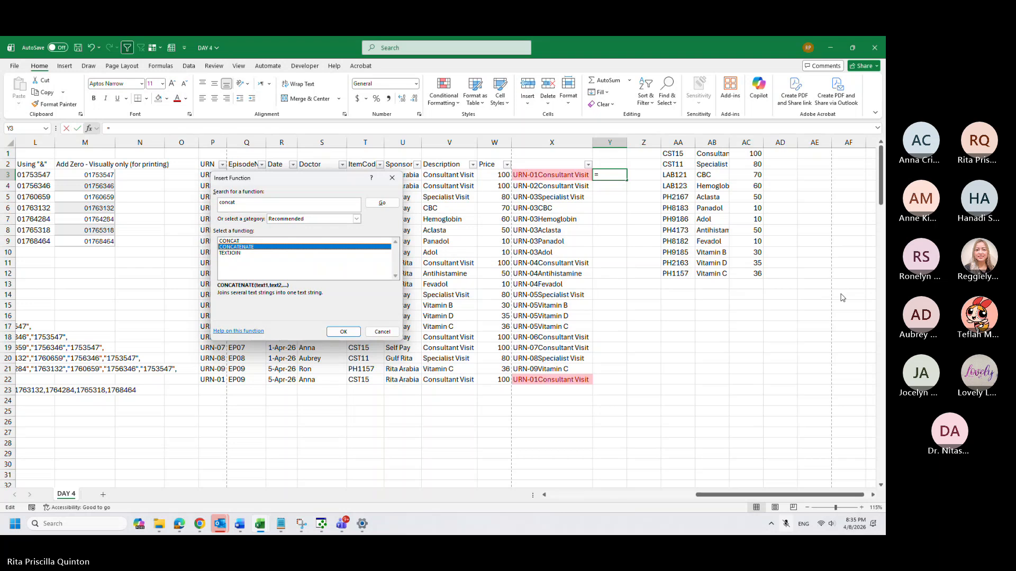
click(392, 330)
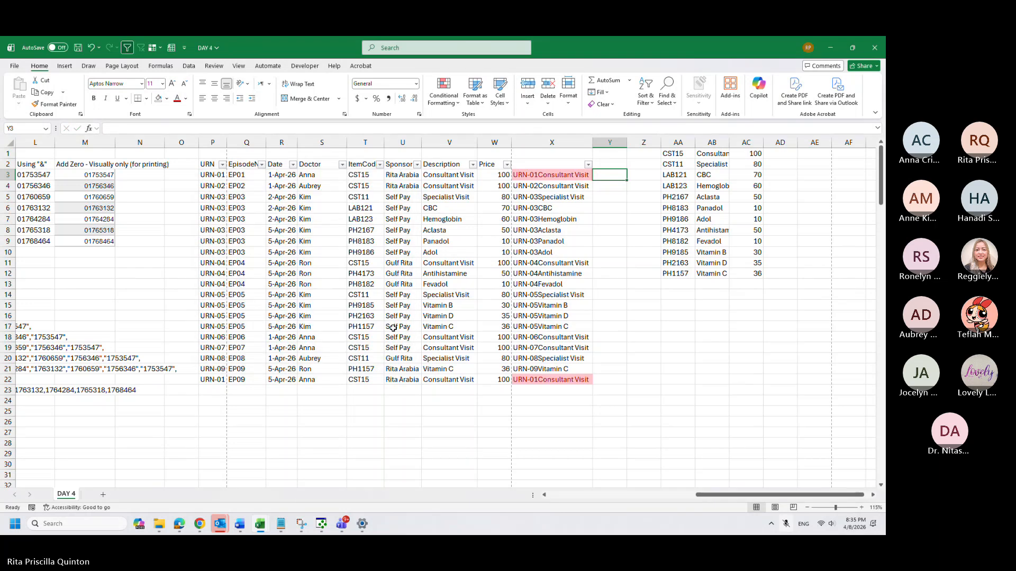
Review the CONCAT formula in X3 and the URN column it refers to
click(284, 381)
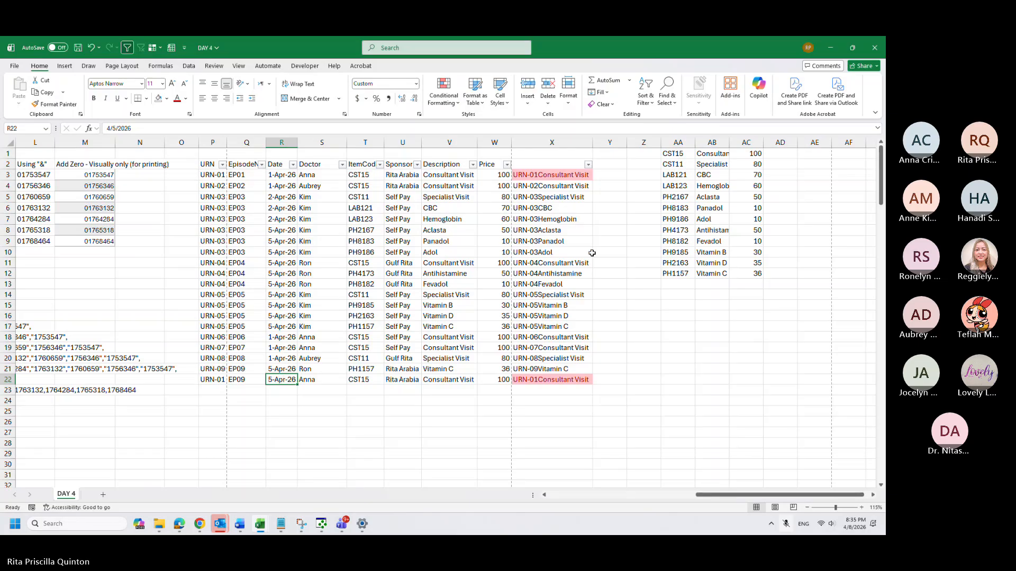
click(577, 172)
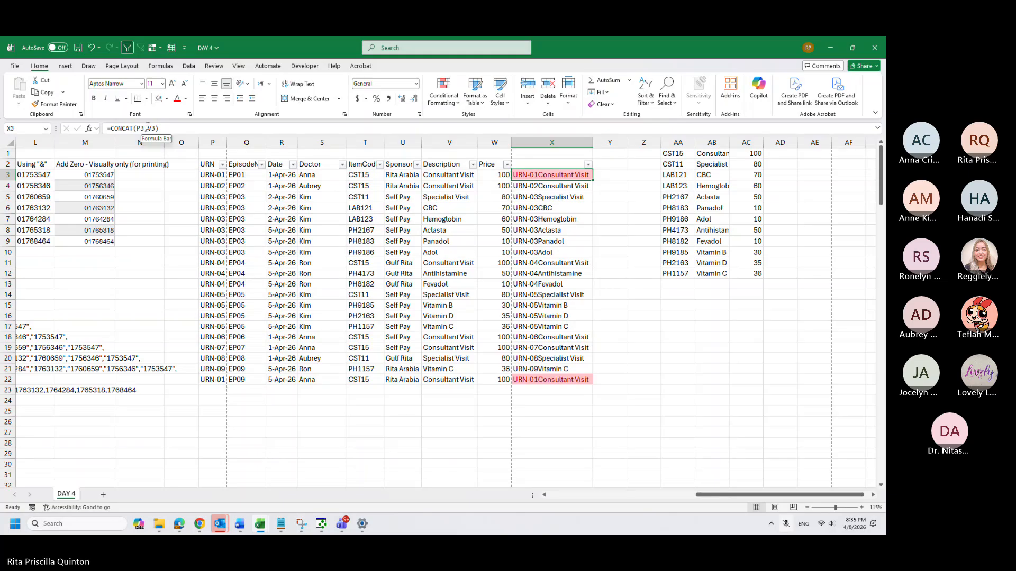
click(213, 142)
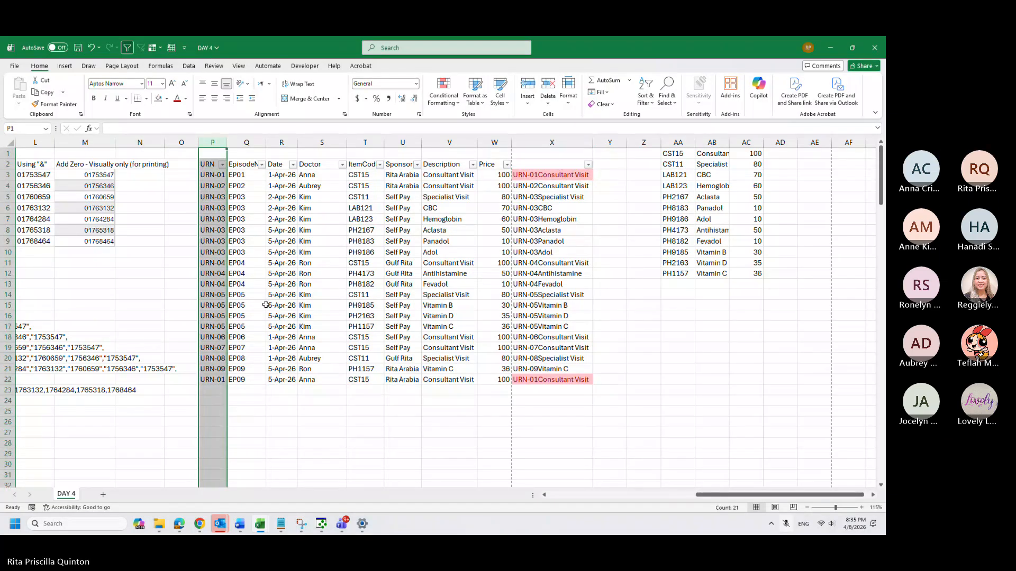
click(560, 176)
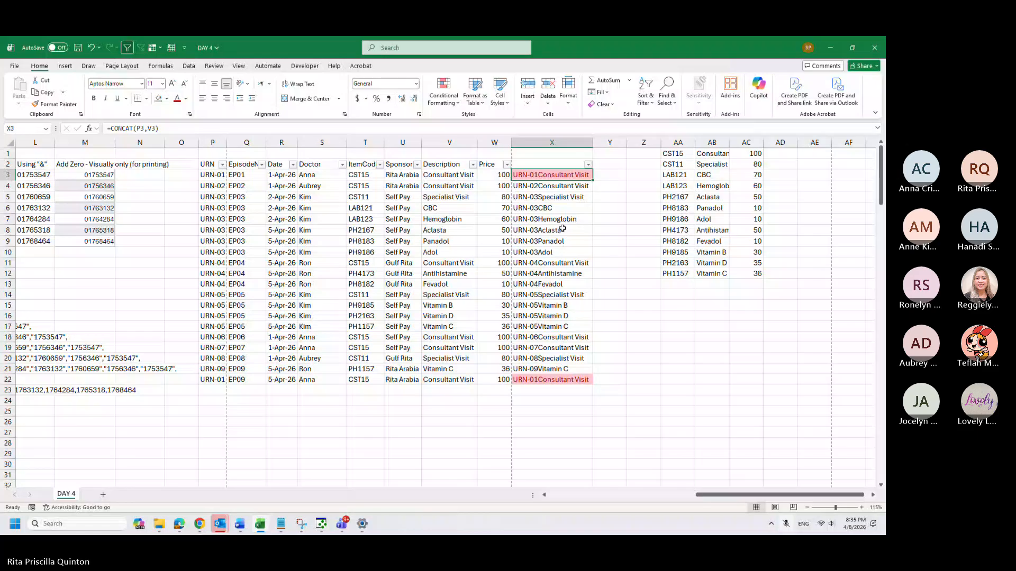
Filter column X by the light red cell color and compare the remaining rows in the Date column
click(588, 165)
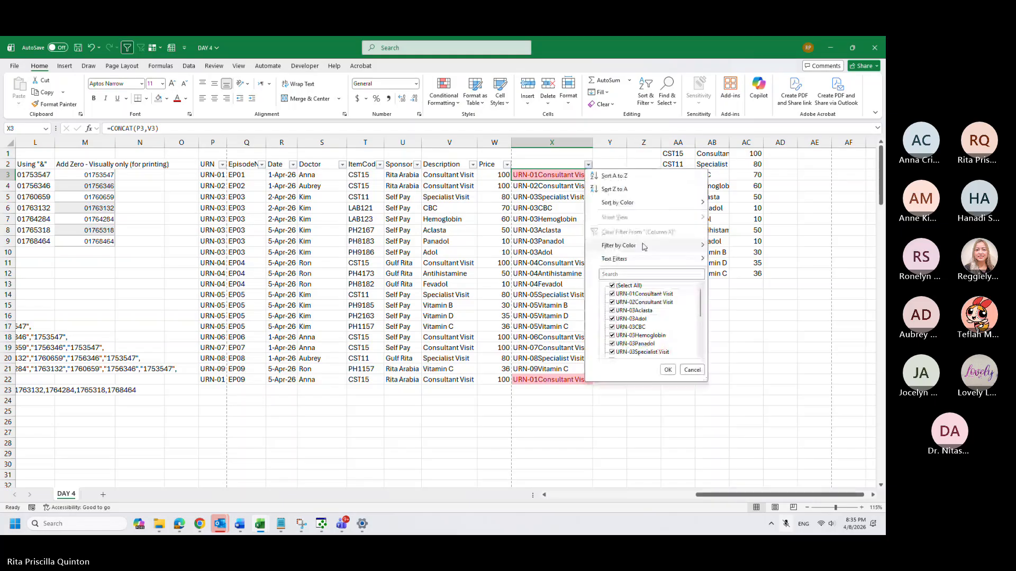
mouse_move(613, 251)
click(738, 290)
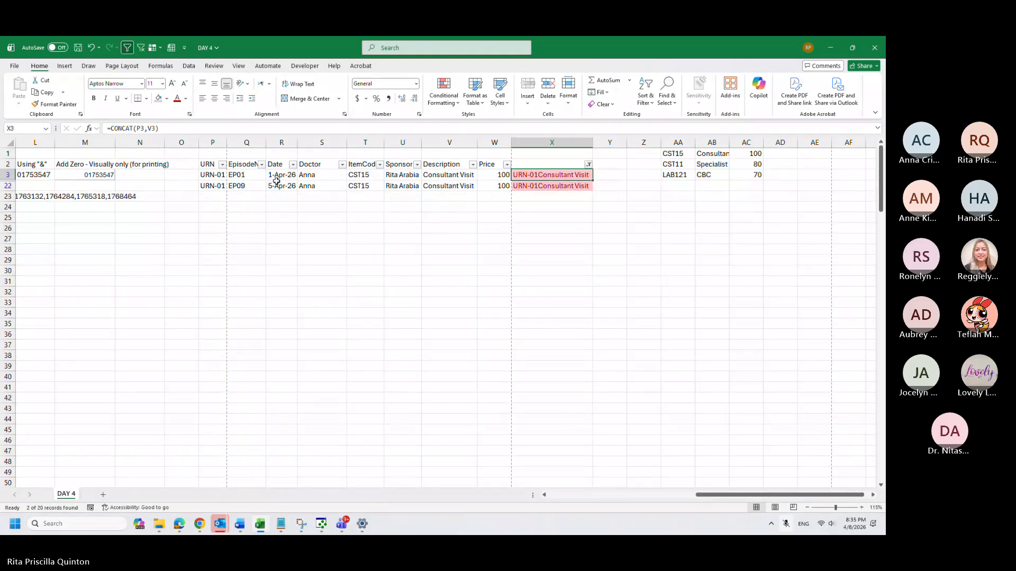
drag(278, 177, 283, 248)
click(454, 226)
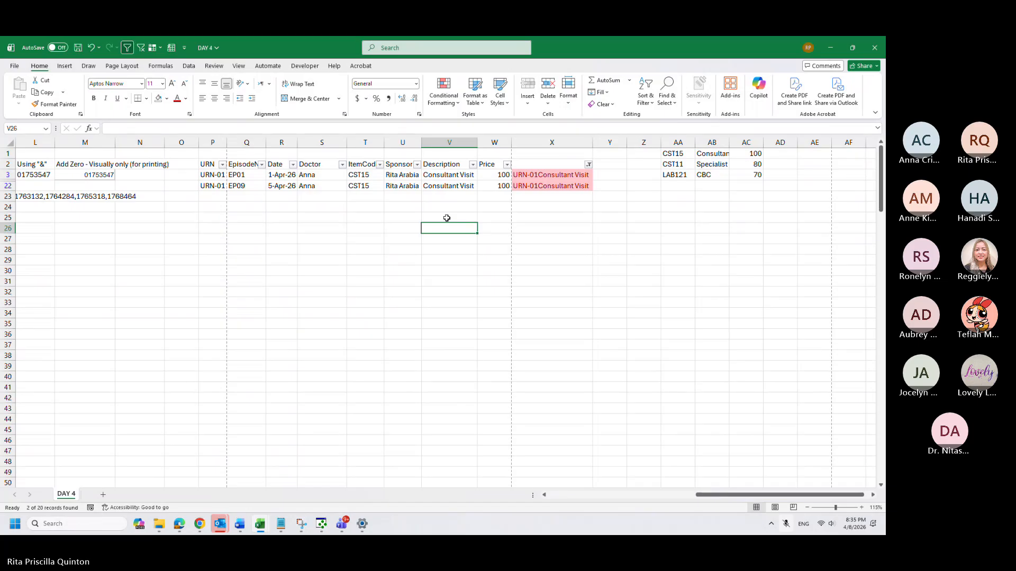
click(521, 194)
click(536, 178)
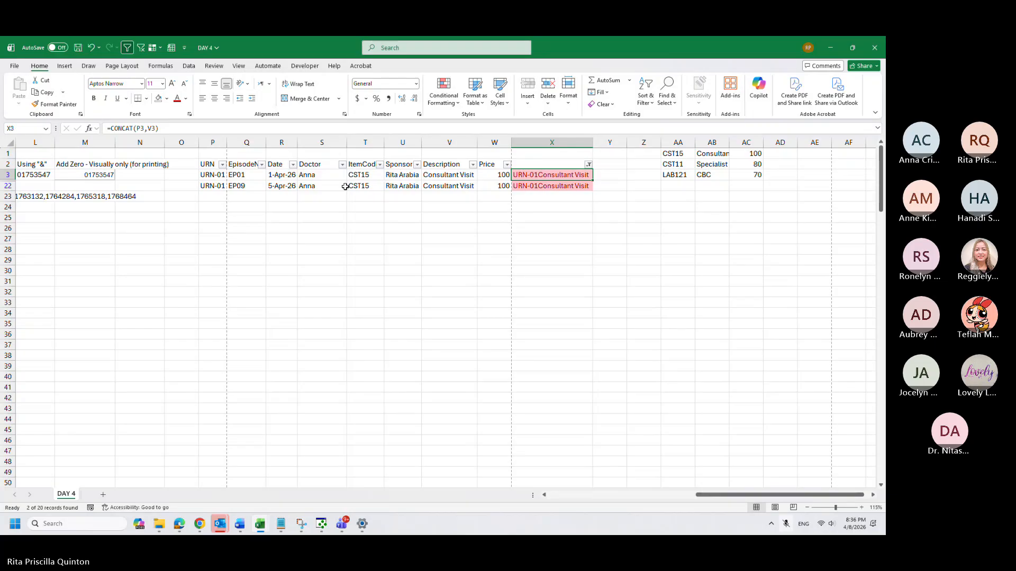
key(alt+Tab)
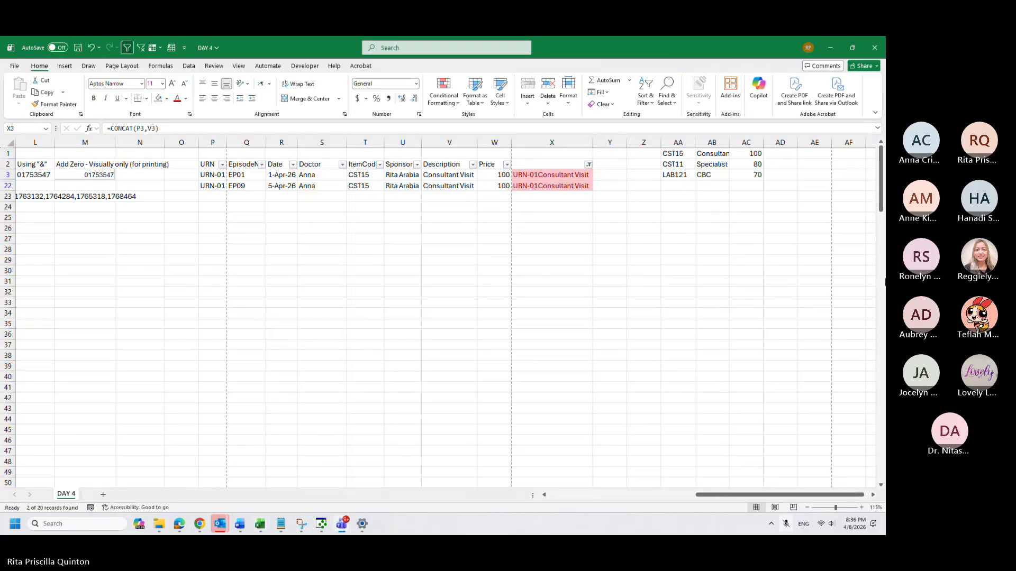
key(ctrl+shift+m)
key(alt+Tab)
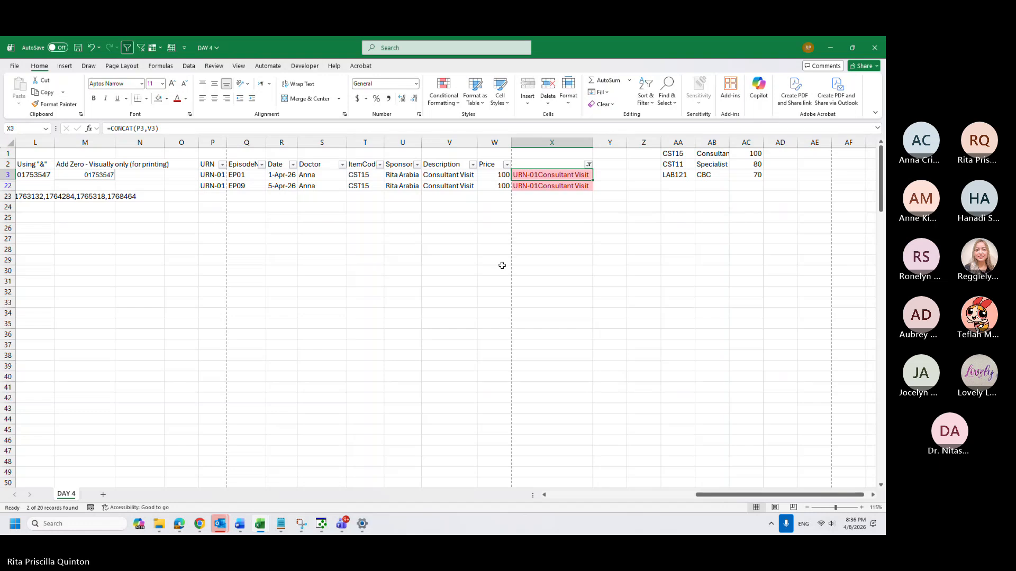
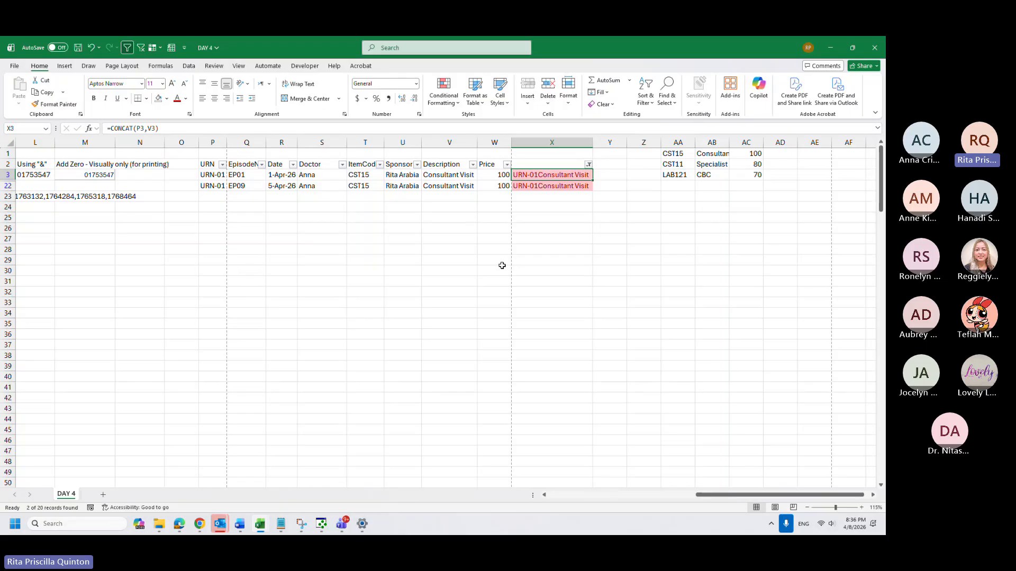
Check the two filtered rows' dates against their combined URN and description values in column X
mouse_move(283, 175)
mouse_down()
mouse_move(291, 210)
mouse_move(292, 184)
mouse_up()
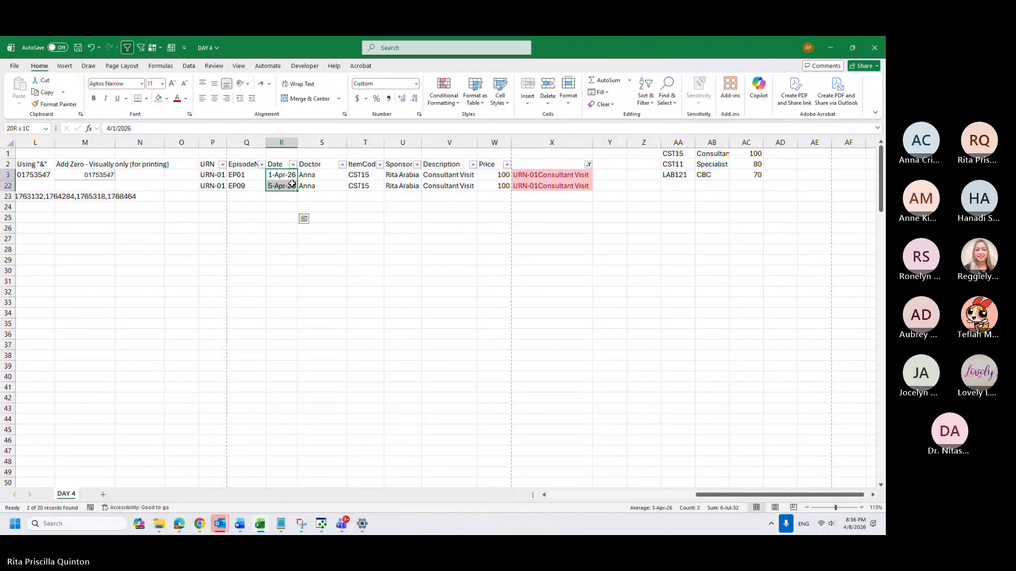
click(291, 184)
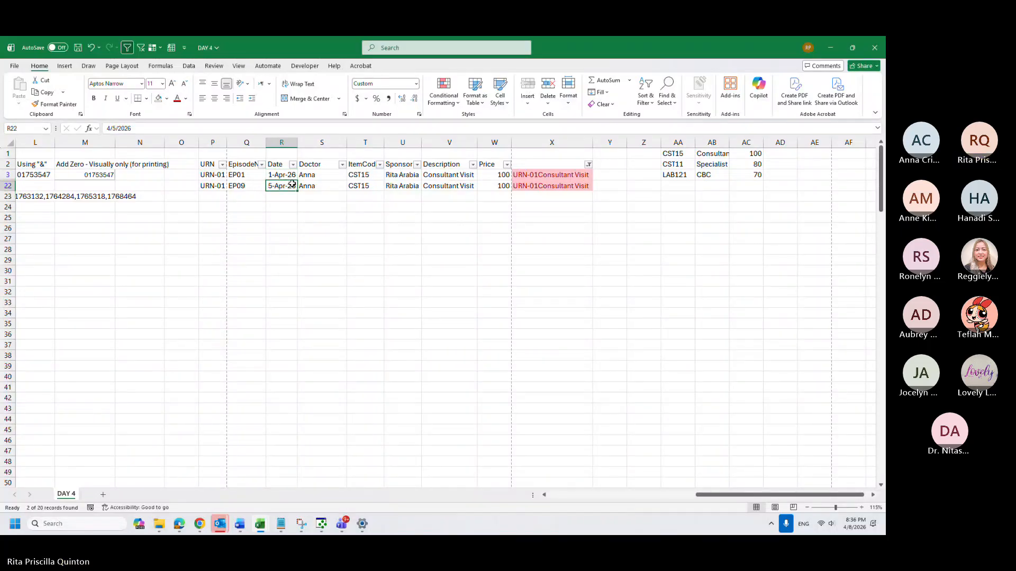
click(537, 185)
click(539, 176)
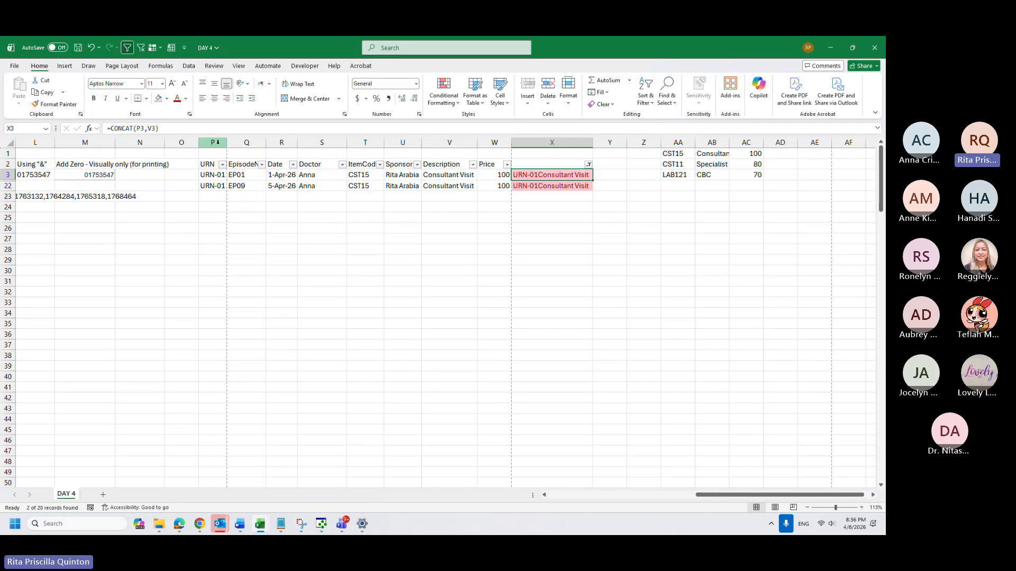
Examine the URN column and the matching highlighted values in X3 and X22
click(216, 142)
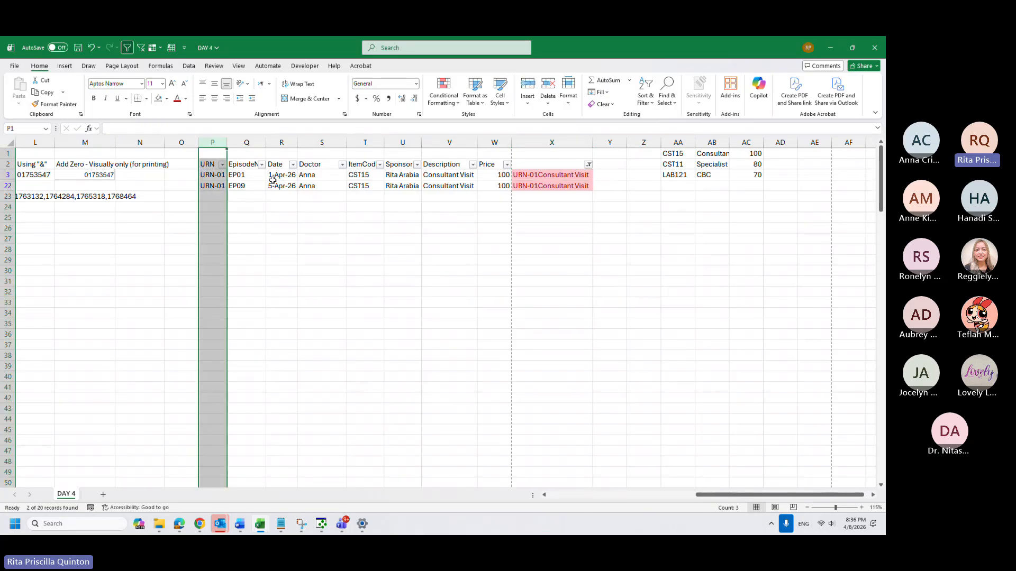
click(551, 142)
drag(547, 196, 548, 334)
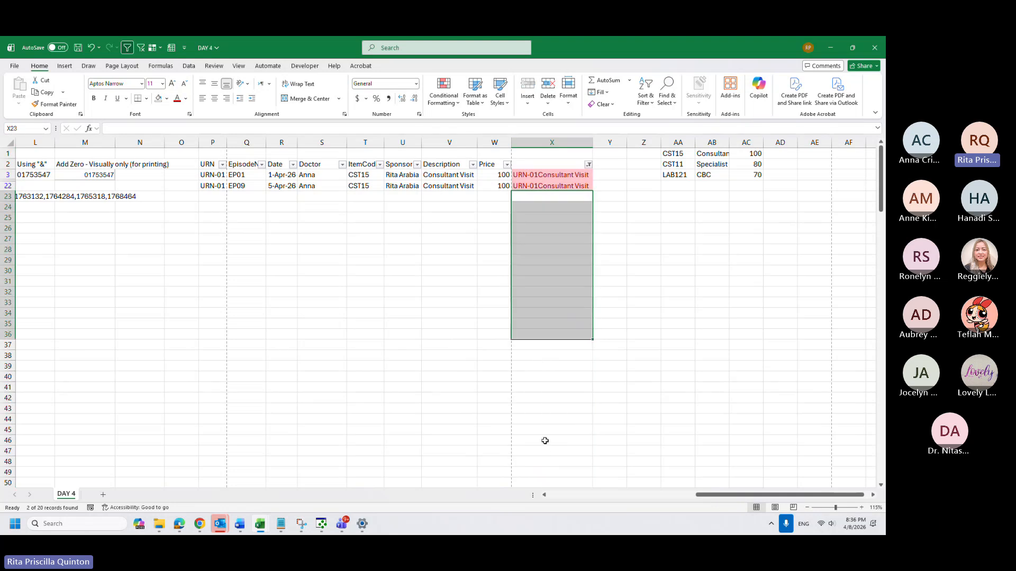
drag(543, 176, 547, 183)
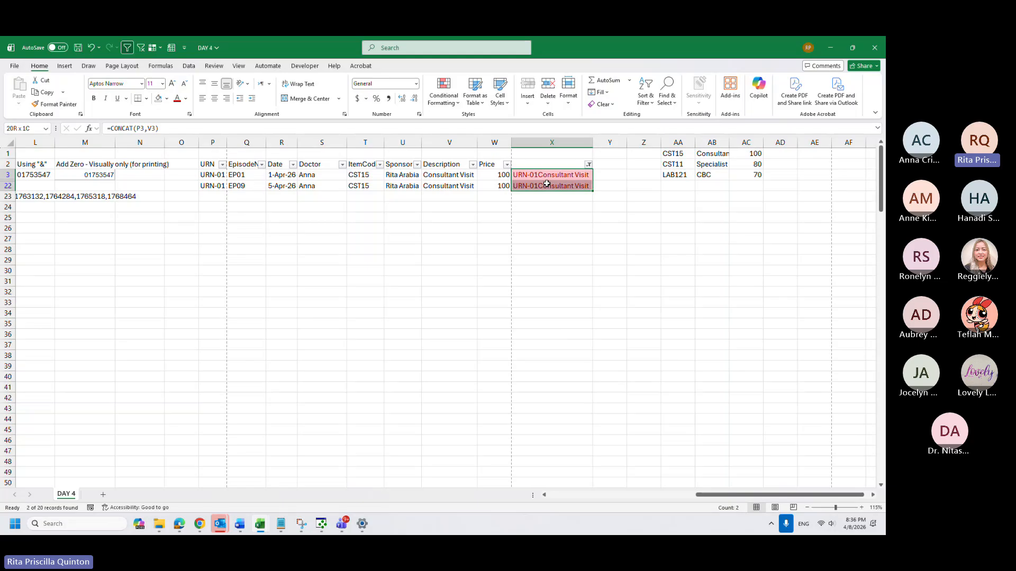
click(562, 217)
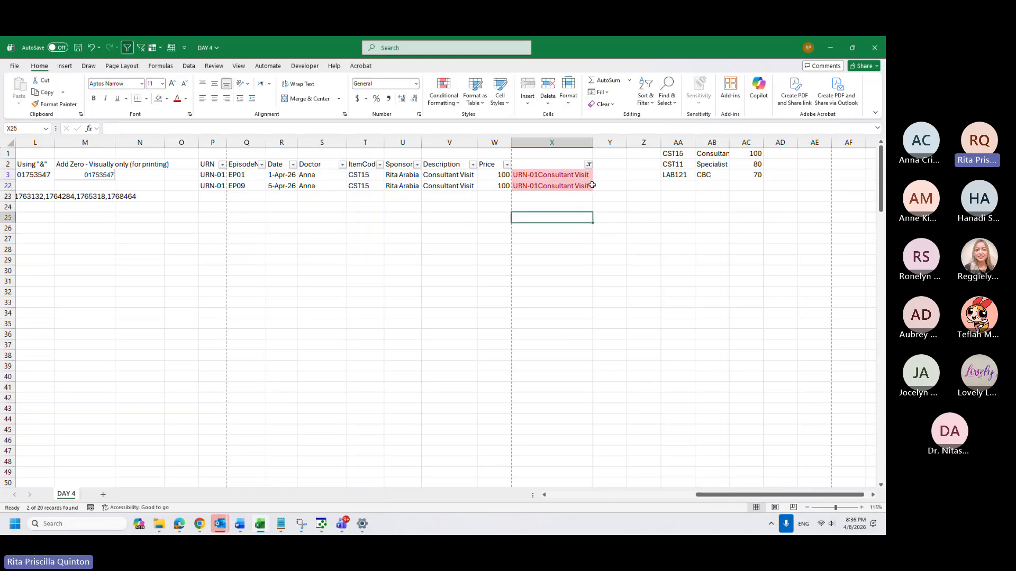
drag(208, 165, 558, 390)
drag(547, 442, 551, 436)
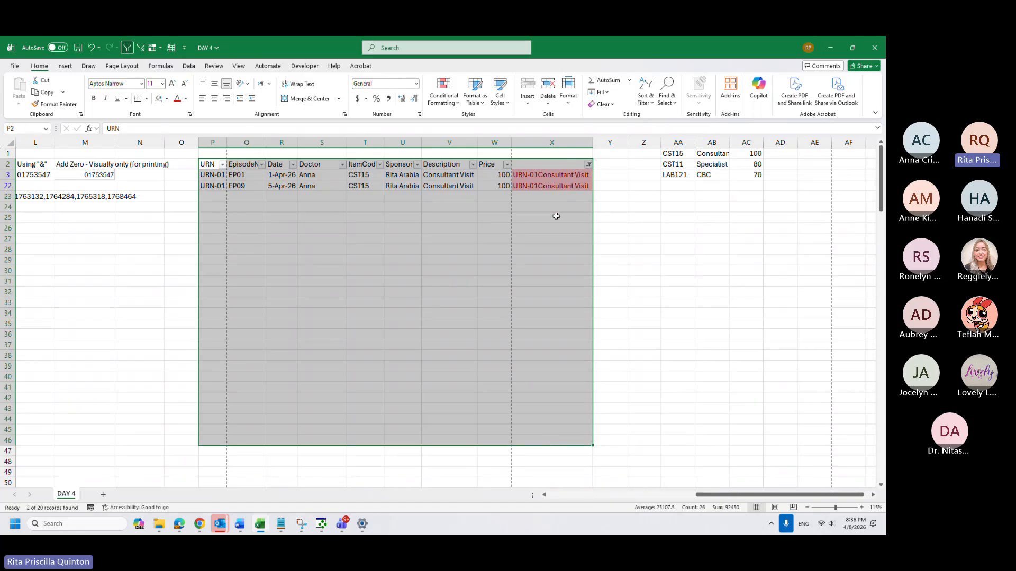
key(ctrl+c)
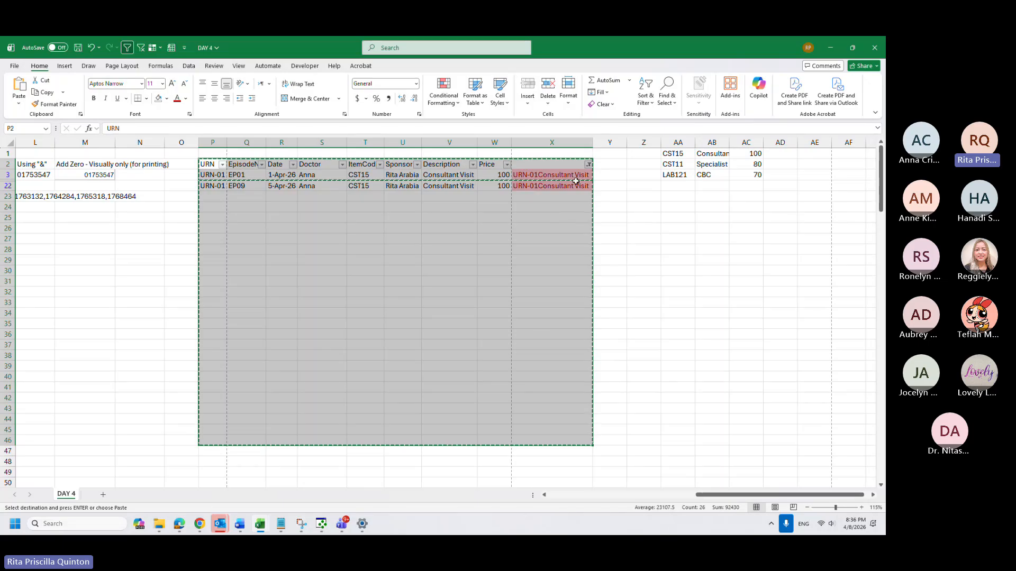
drag(560, 188, 548, 444)
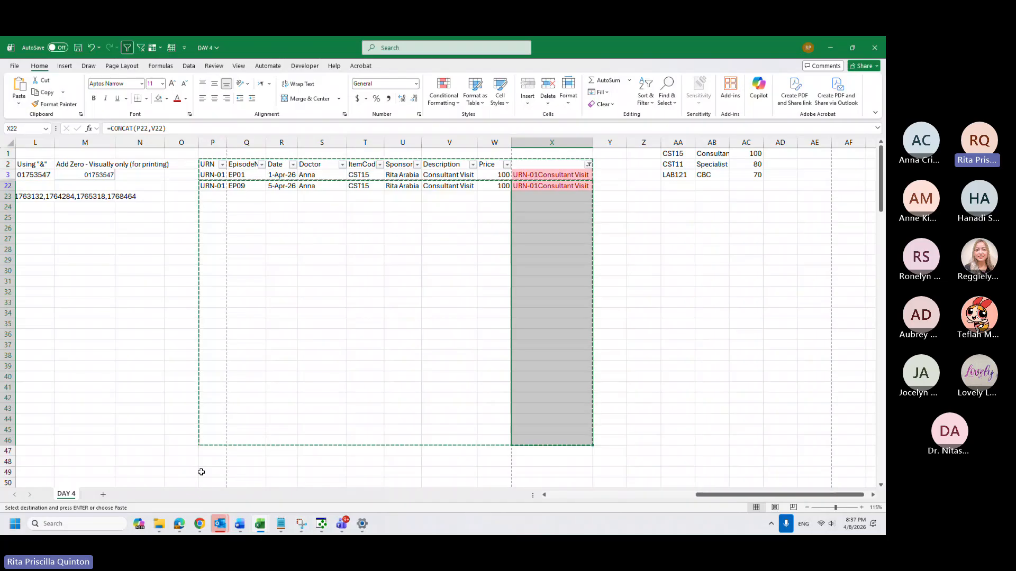
key(Escape)
Clear the color filter and append three copies of the data rows P3:X22 below the table, starting at P23, P43 and P63
click(313, 176)
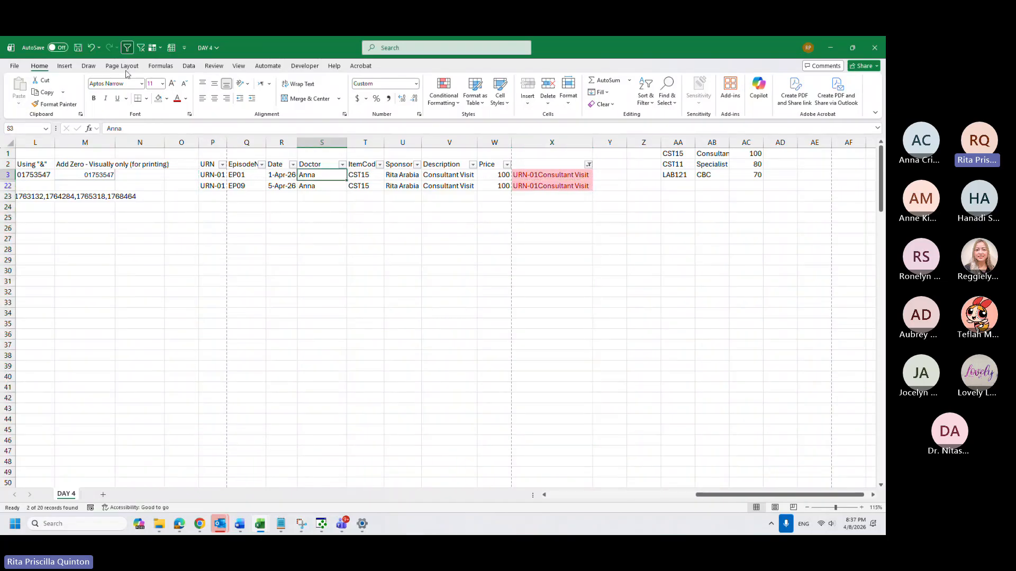
click(140, 48)
drag(213, 175, 545, 379)
key(ctrl+c)
scroll(231, 363, down, 3)
click(214, 292)
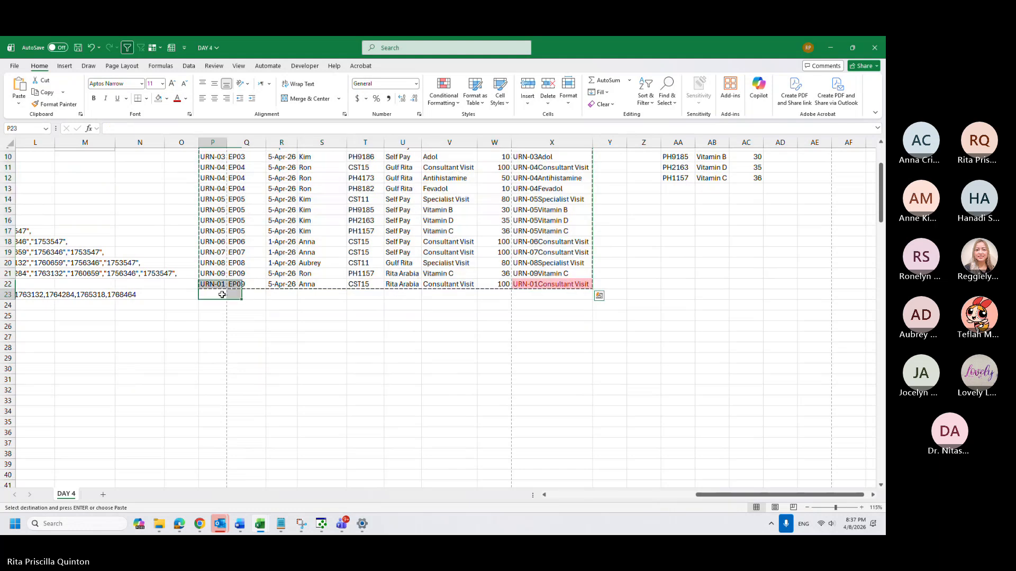
key(ctrl+v)
scroll(244, 392, down, 5)
click(214, 316)
key(ctrl+v)
scroll(231, 330, down, 8)
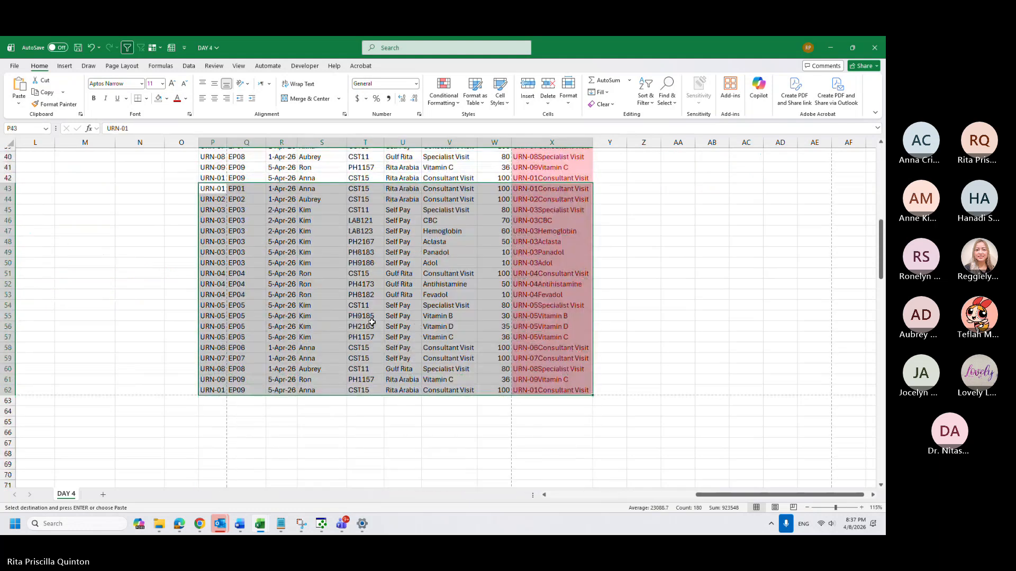
click(217, 273)
key(ctrl+v)
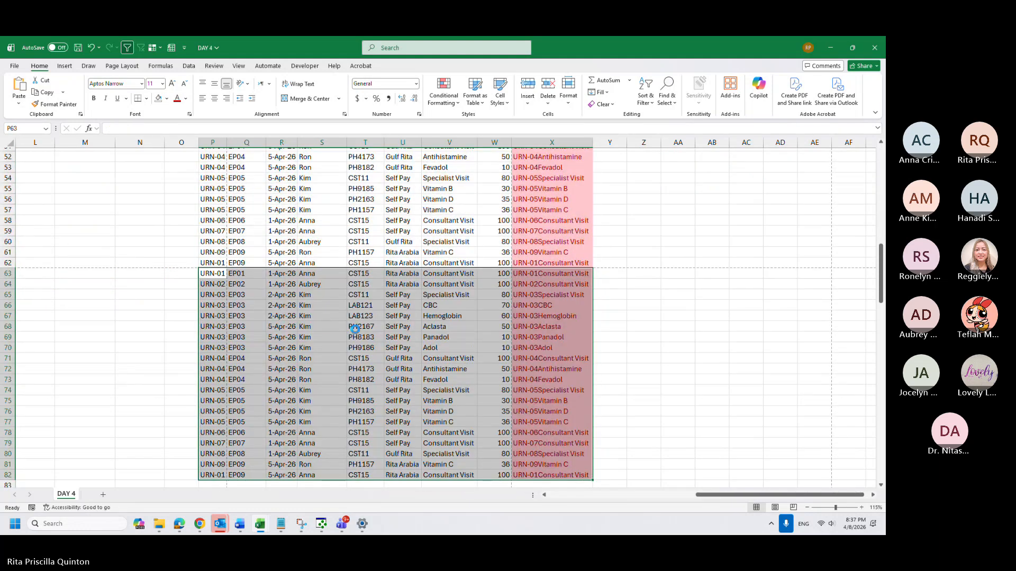
Review the duplicate highlighting down column X in the extended data and the CONCAT formulas in X3 and X4
scroll(354, 328, up, 17)
scroll(559, 263, down, 7)
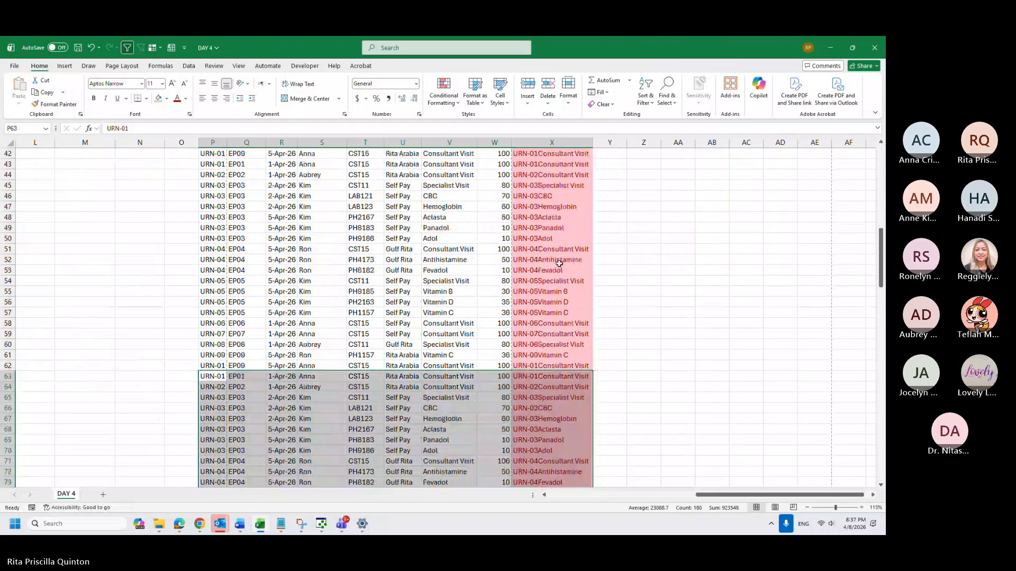
scroll(559, 264, up, 7)
click(551, 174)
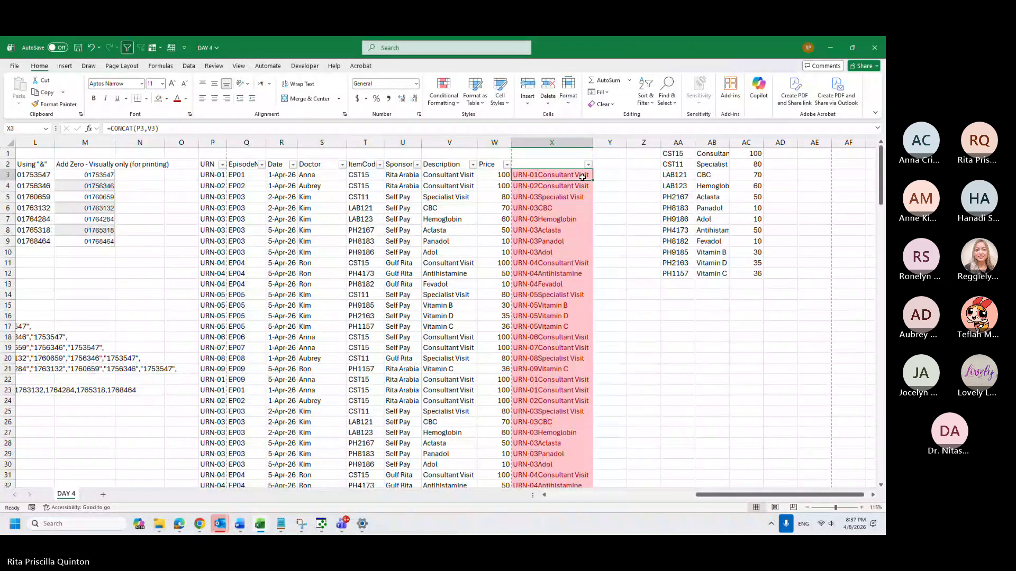
click(621, 178)
click(578, 189)
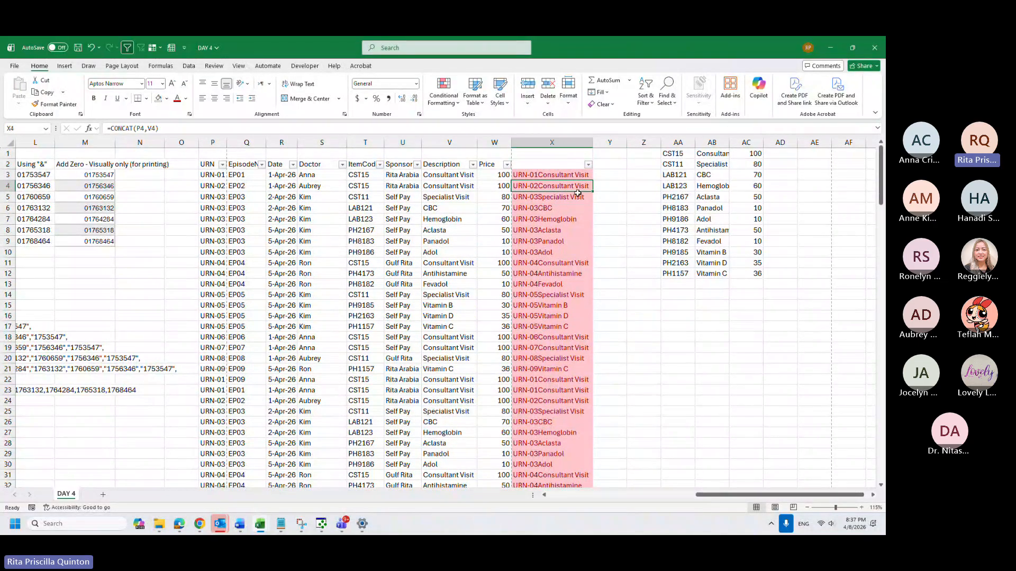
Enter a LEFT formula in Y3 that returns the first 5 characters of the description in V3
click(609, 173)
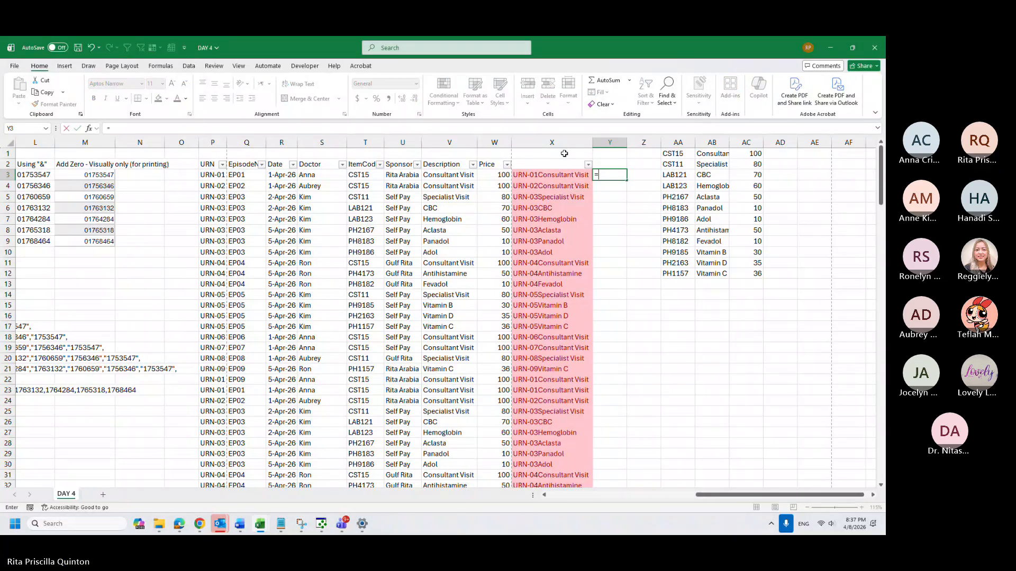
text(=LEFT()
key(Left)
key(Left)
key(Left)
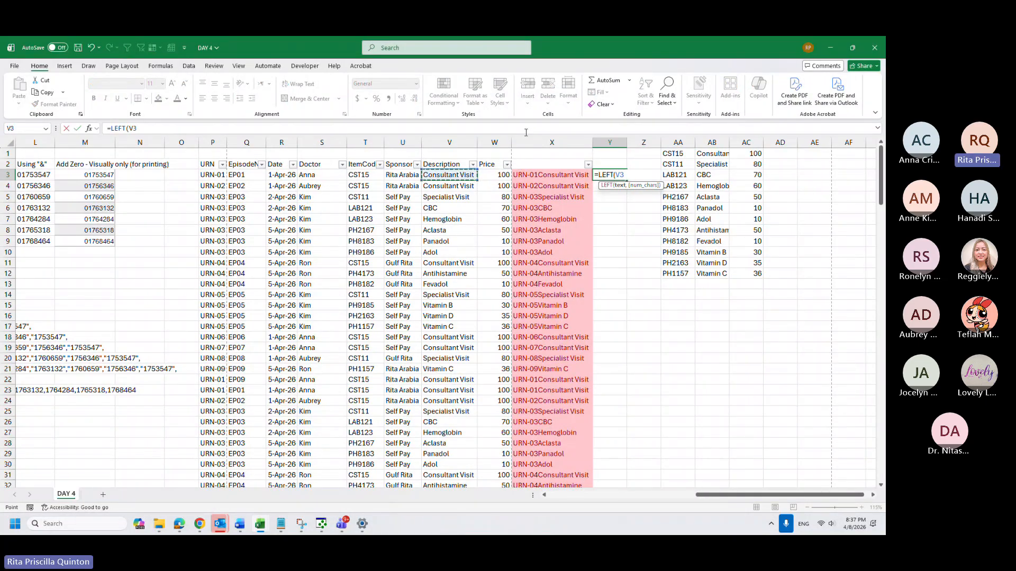
text(,)
text(5)
key(Return)
Copy the LEFT formula from Y3 down column Y to the last data row
key(Up)
key(ctrl+c)
key(Left)
key(ctrl+Down)
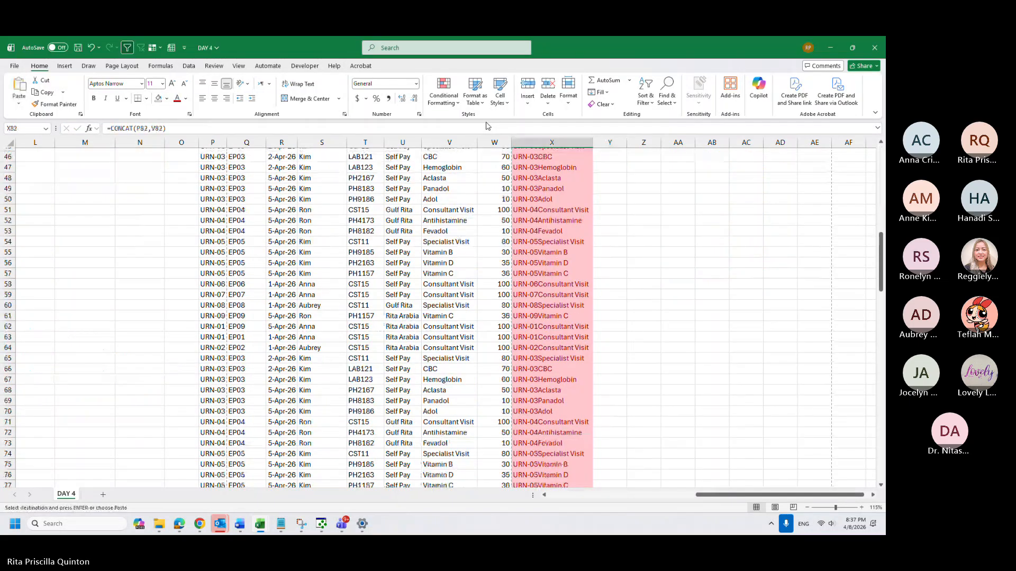
key(Right)
key(ctrl+shift+Up)
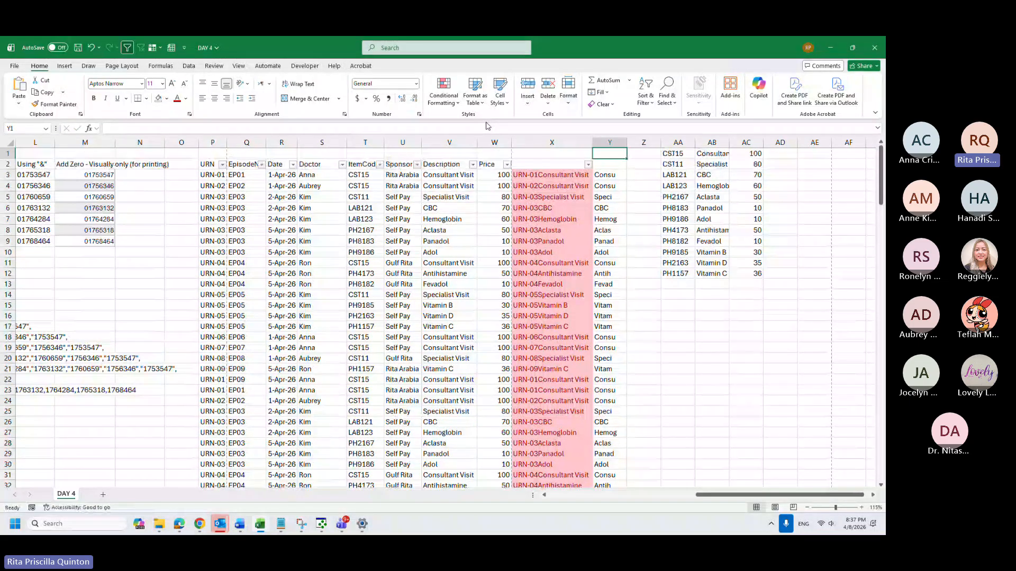
Extend the header filters to column Y and view the filter values of column X
key(Return)
key(Up)
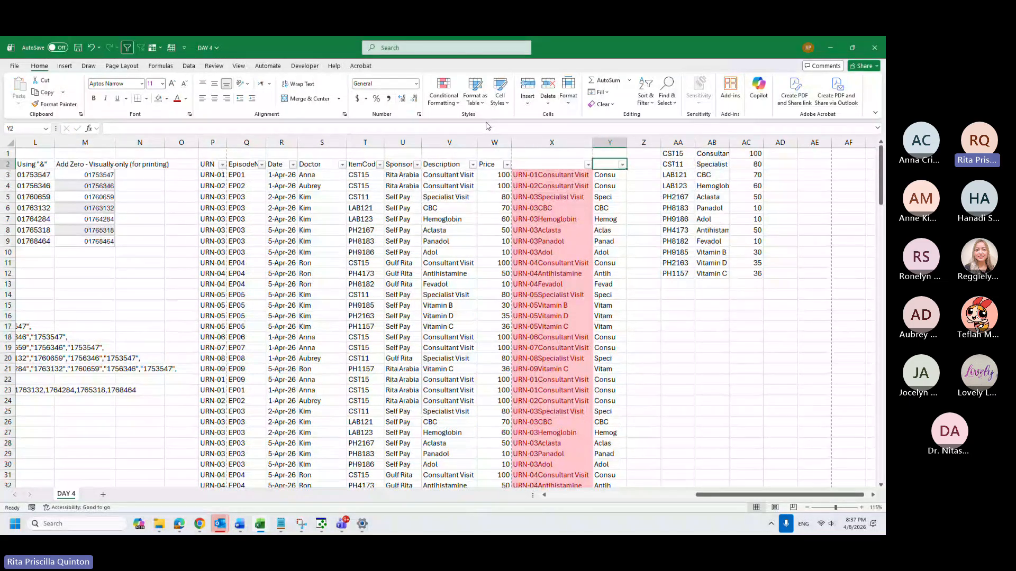
key(Left)
key(alt+Down)
key(Down)
key(Down)
key(Down)
key(Down)
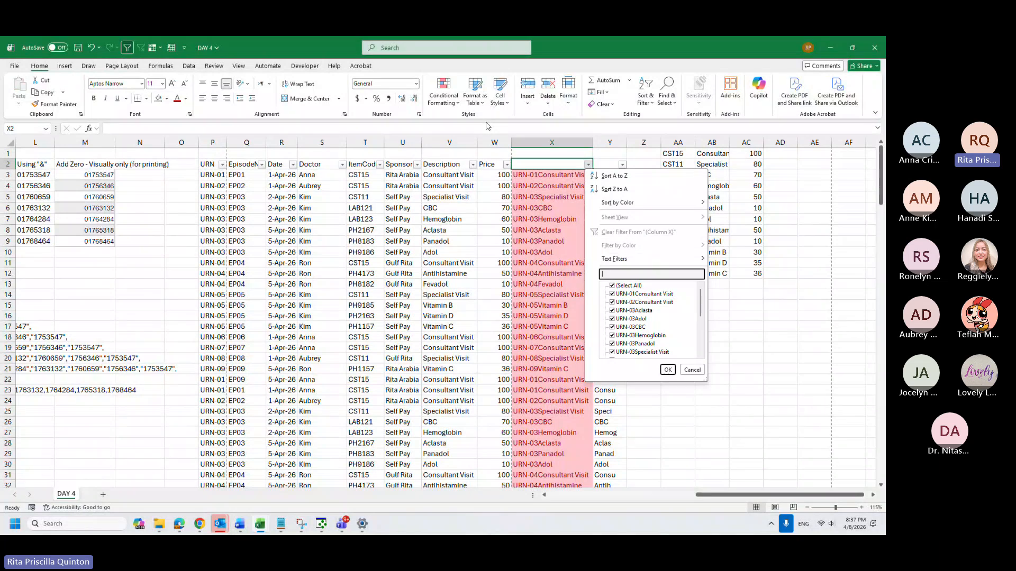
key(Escape)
View the filter values of the shortened descriptions in column Y without applying a filter
key(Right)
key(alt+Down)
key(Down)
key(Down)
key(Down)
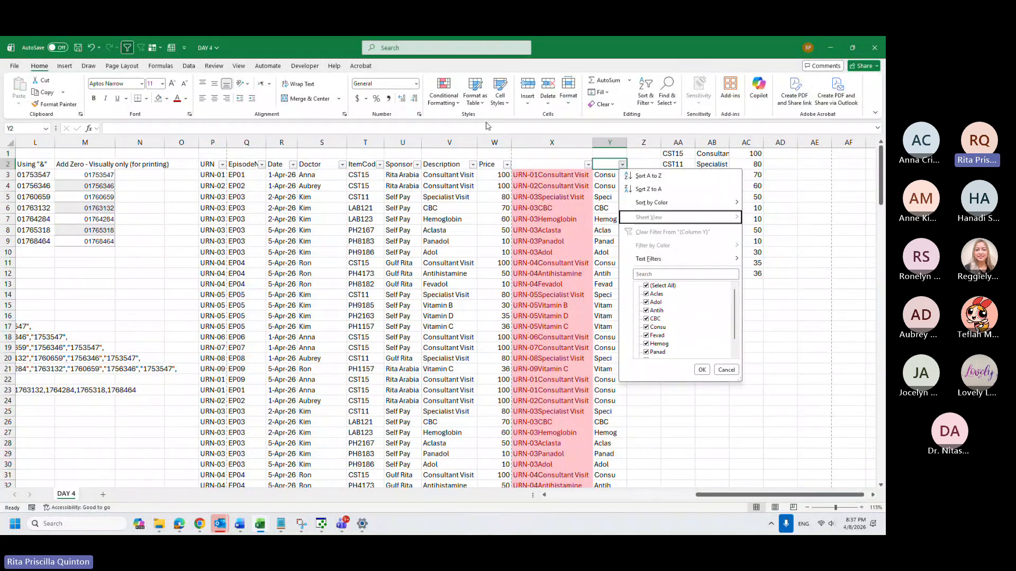
key(Down)
key(Tab)
key(space)
key(End)
key(Escape)
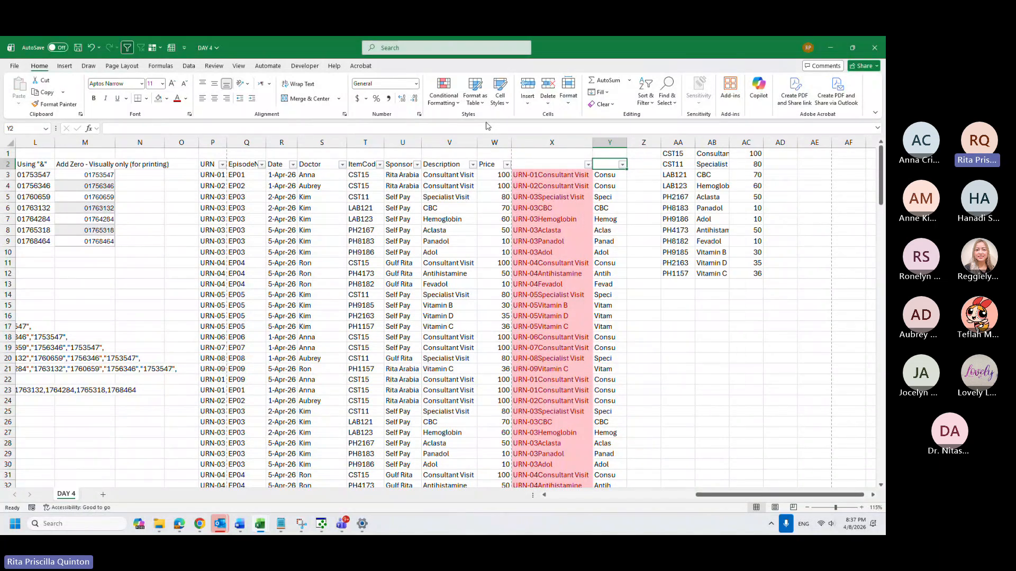
Examine the URN column from P3 downward through the extended data
click(322, 188)
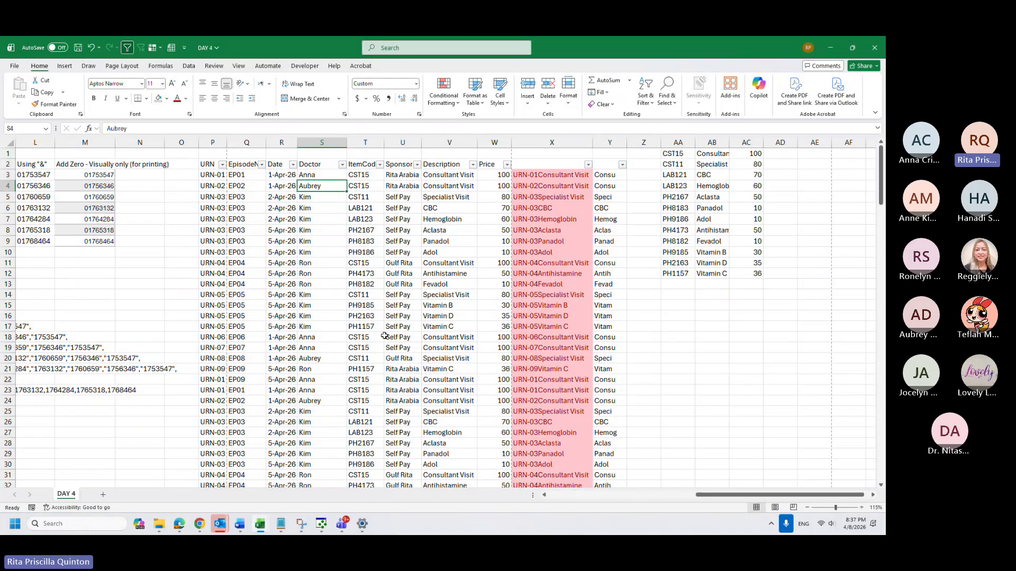
key(Left)
key(Left)
key(Left)
key(Up)
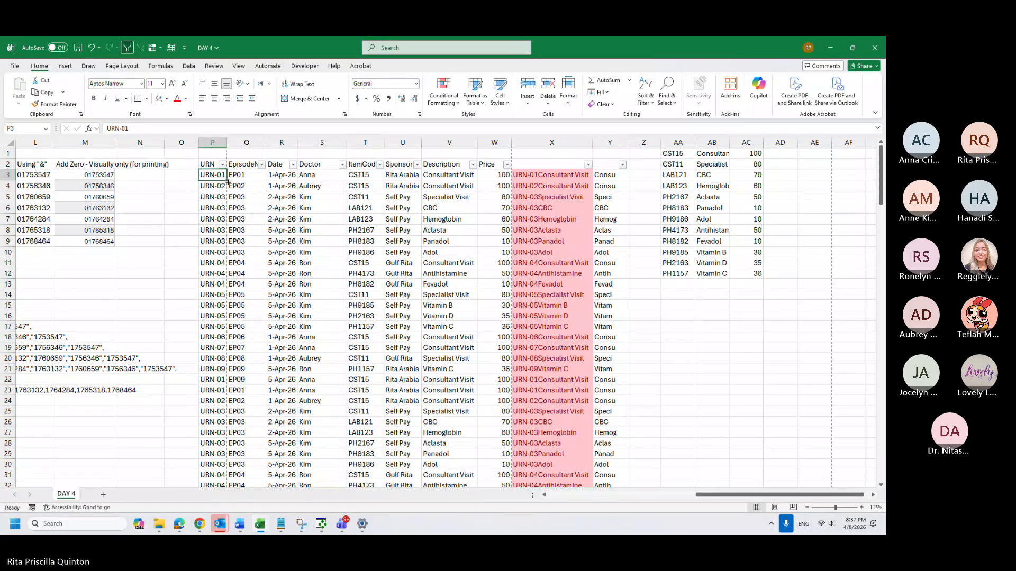
drag(228, 182, 209, 496)
Undo the column Y formulas and the appended copies, back to the original rows ending at row 22
key(ctrl+z)
key(ctrl+z)
key(ctrl+z)
key(ctrl+z)
key(ctrl+z)
key(ctrl+z)
key(ctrl+z)
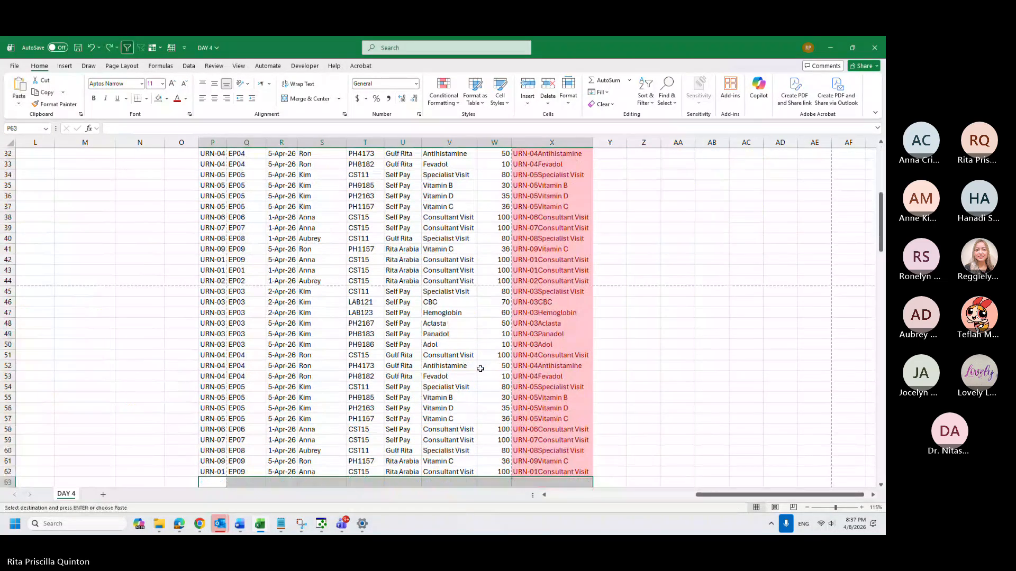
scroll(481, 369, up, 8)
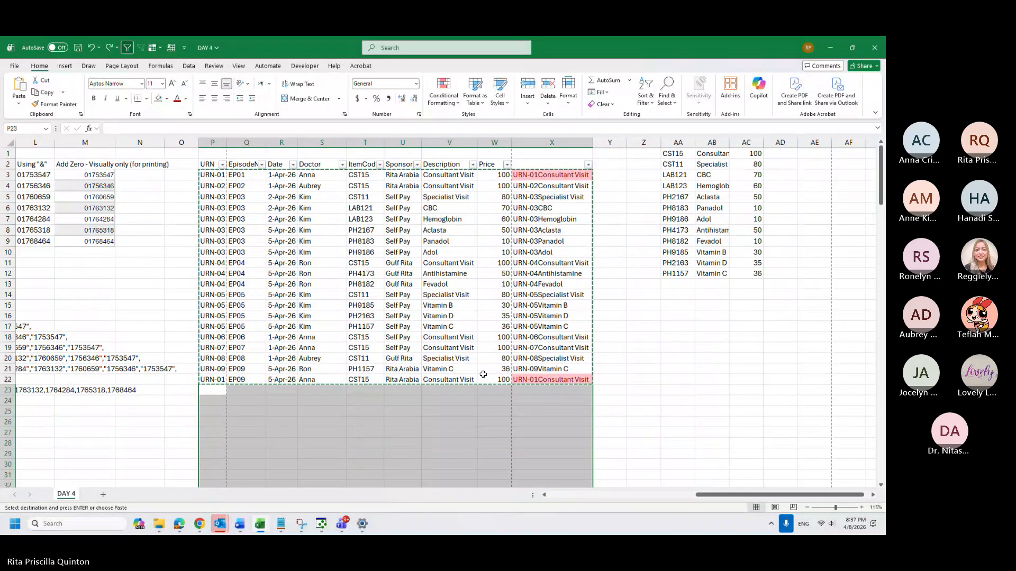
key(Escape)
click(292, 381)
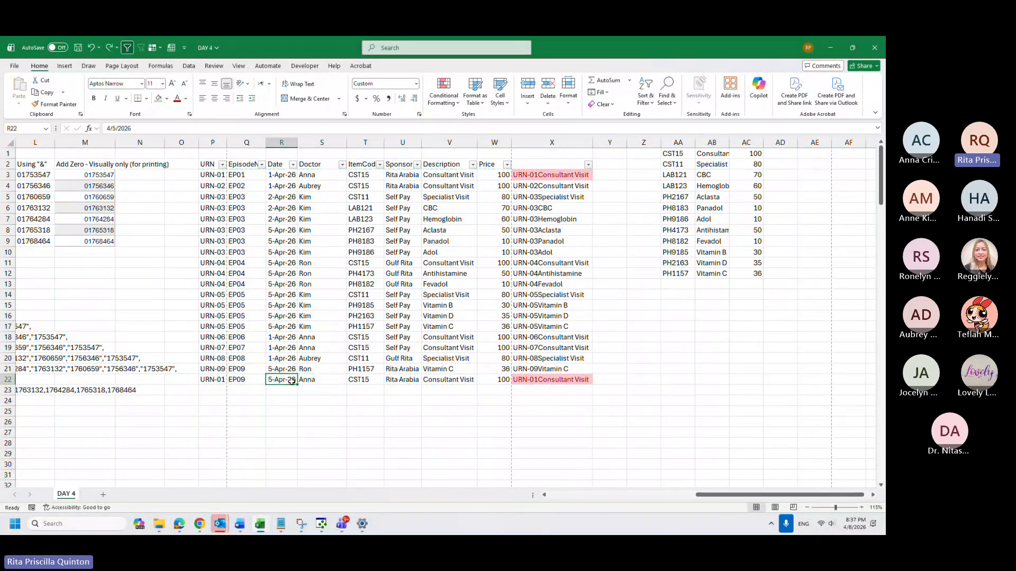
Filter column X by the light red cell color
click(588, 165)
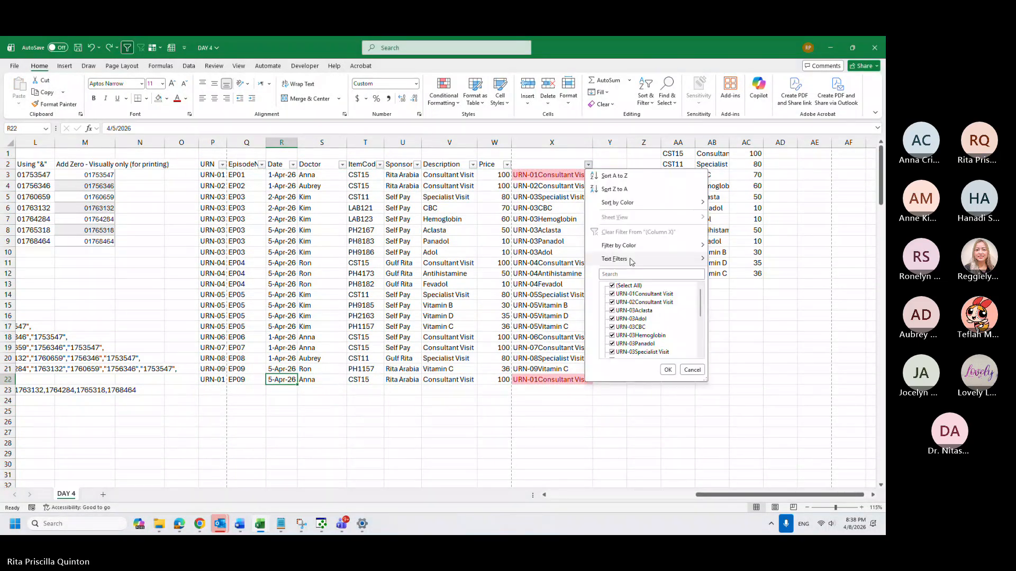
click(610, 259)
click(504, 252)
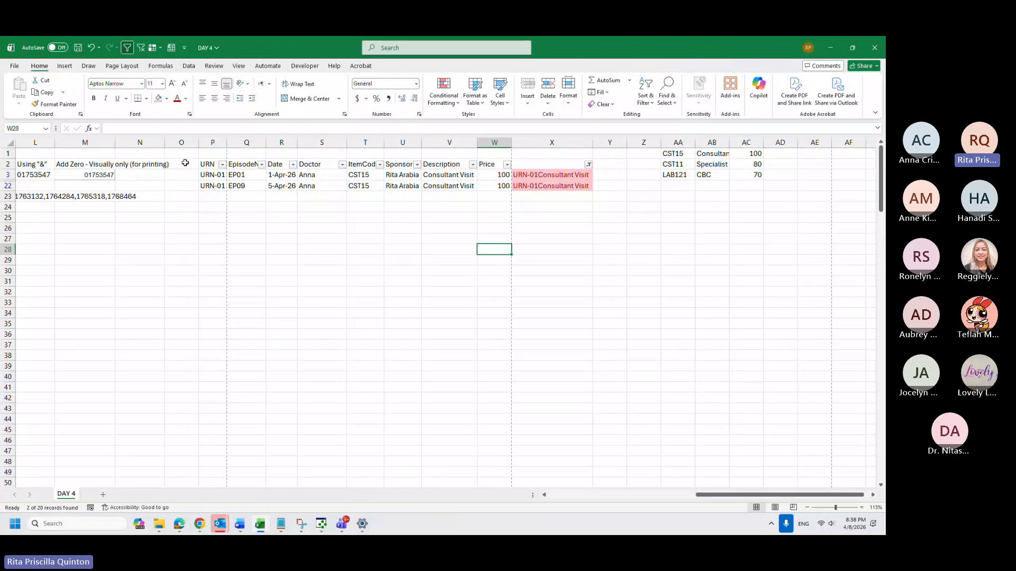
Copy the filtered table with its headers from P2 through column X into a new worksheet
drag(209, 164, 554, 443)
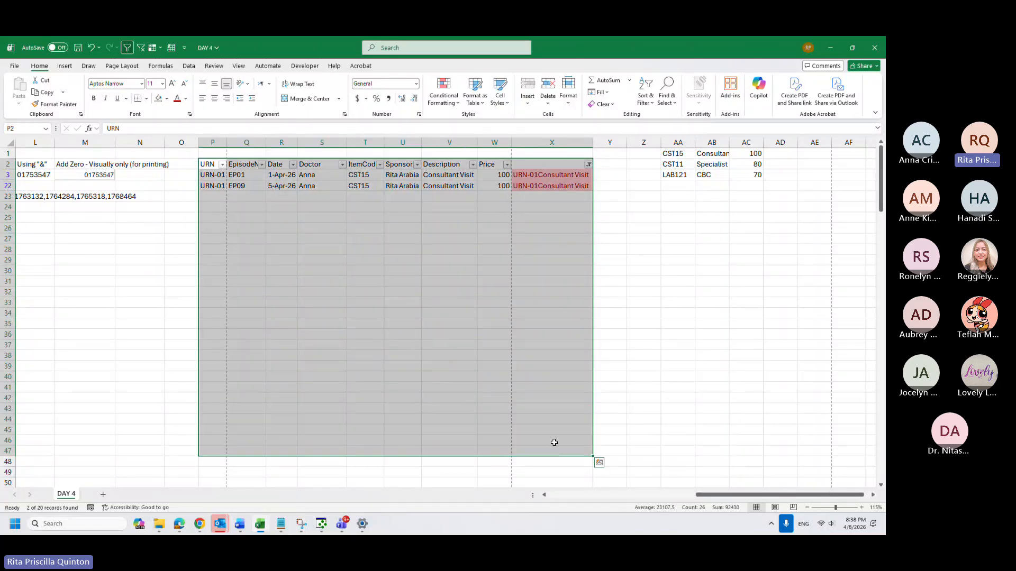
key(ctrl+c)
click(103, 494)
key(ctrl+v)
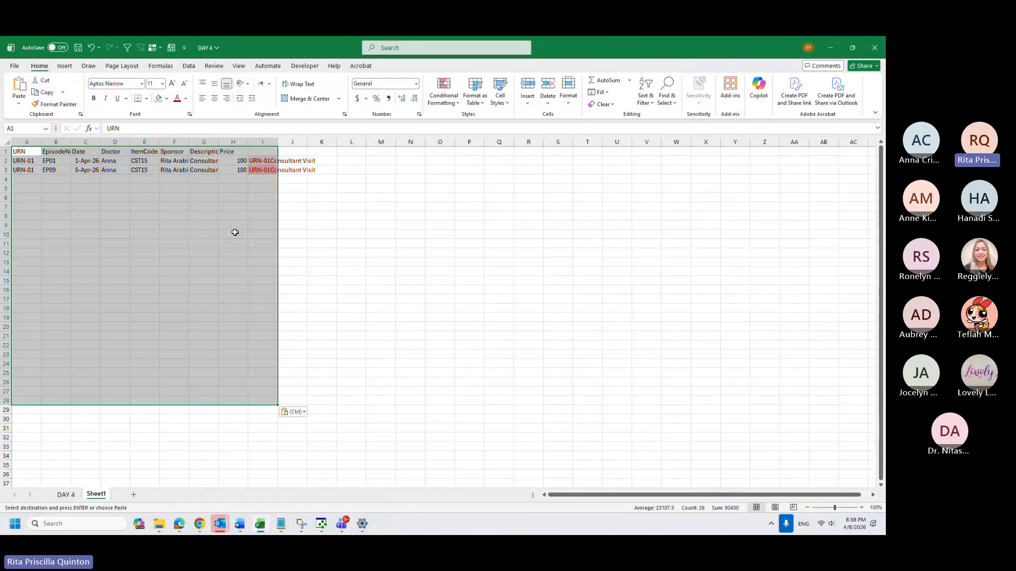
Add header filters to the copied data, sort it by URN from A to Z, and view the Date filter options
click(6, 142)
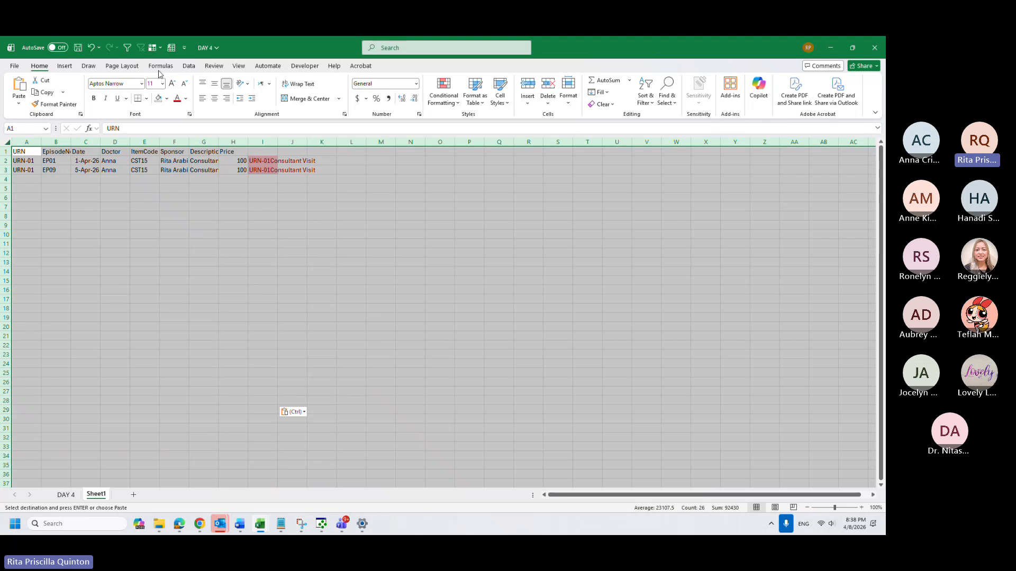
click(128, 48)
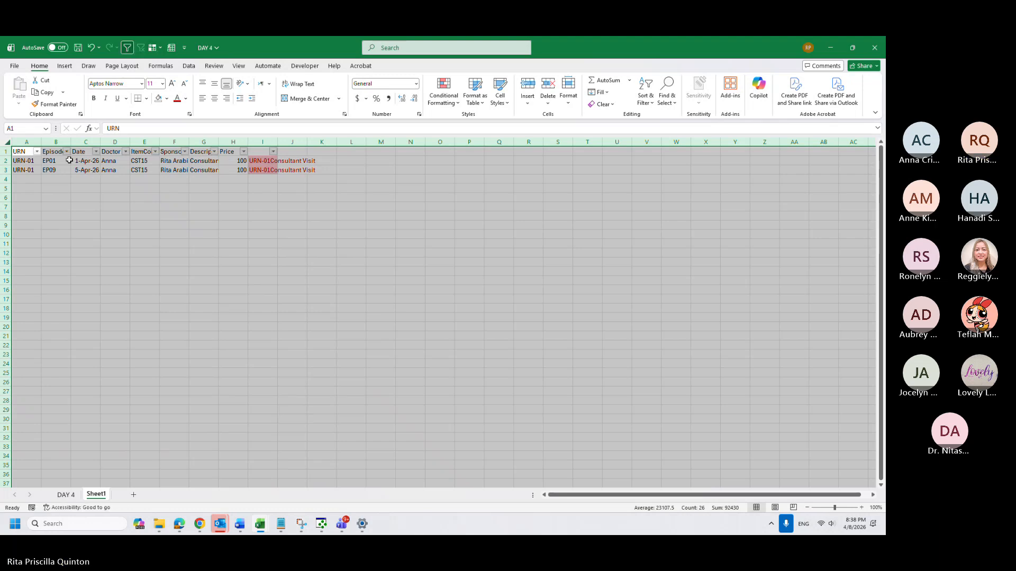
click(36, 151)
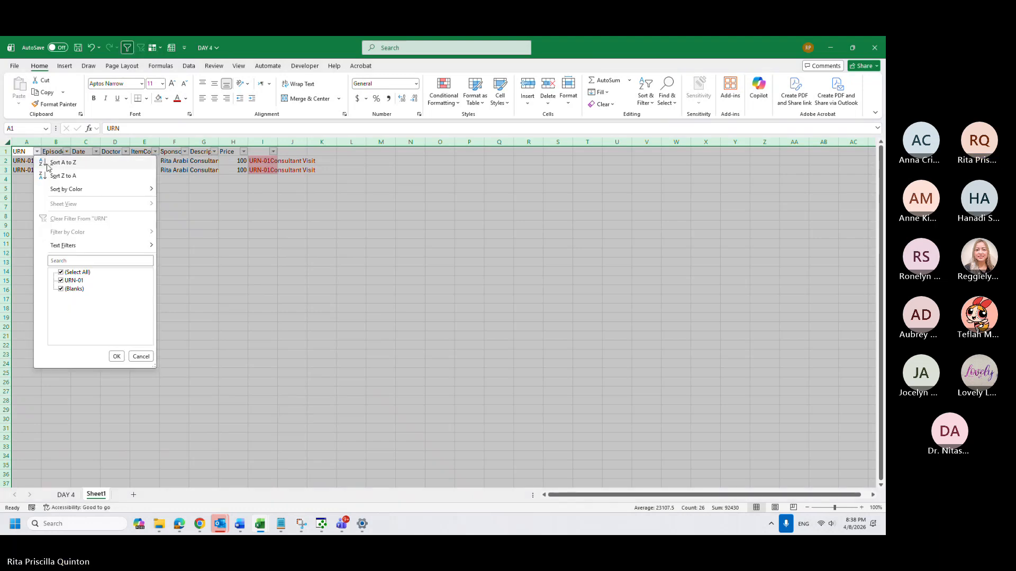
click(48, 164)
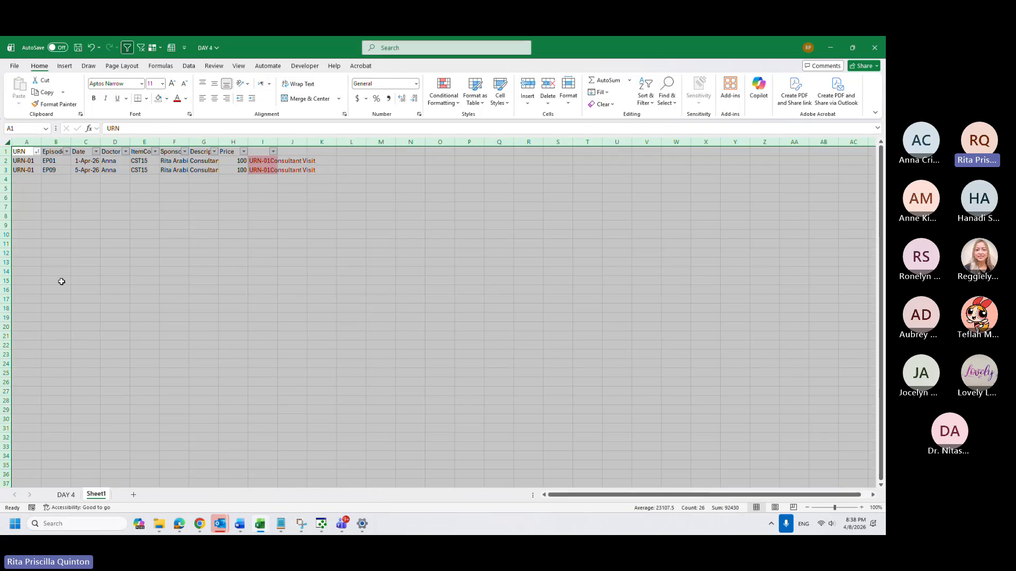
click(96, 152)
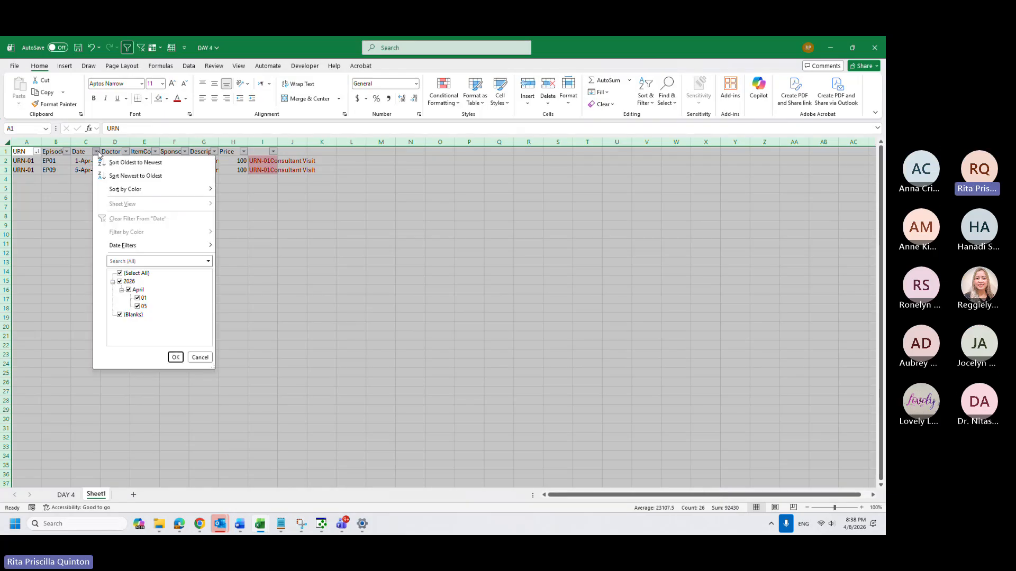
click(75, 213)
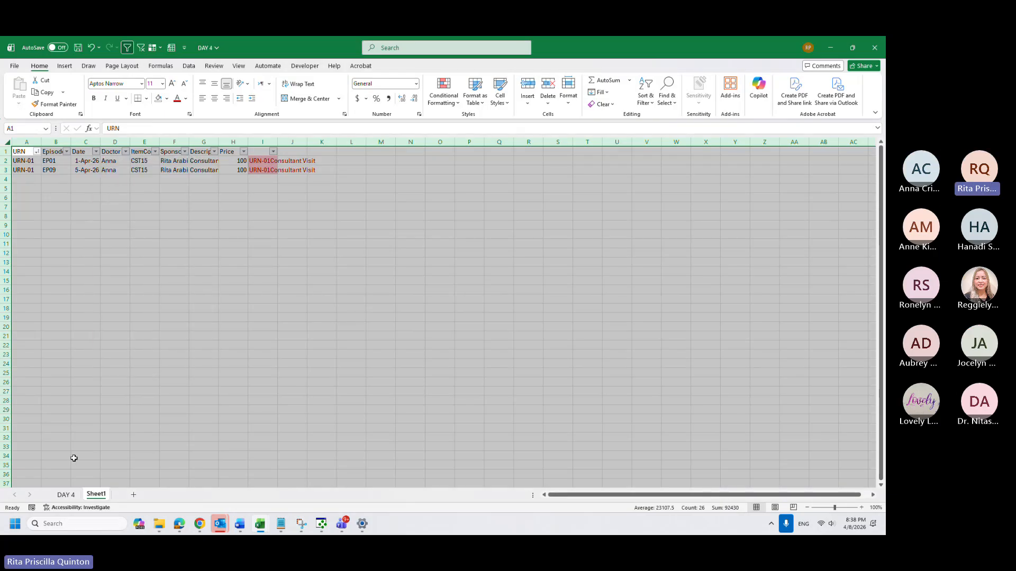
Return to the DAY 4 sheet, then switch to the sample file-day 1&3 workbook and look across its columns
click(65, 495)
click(247, 377)
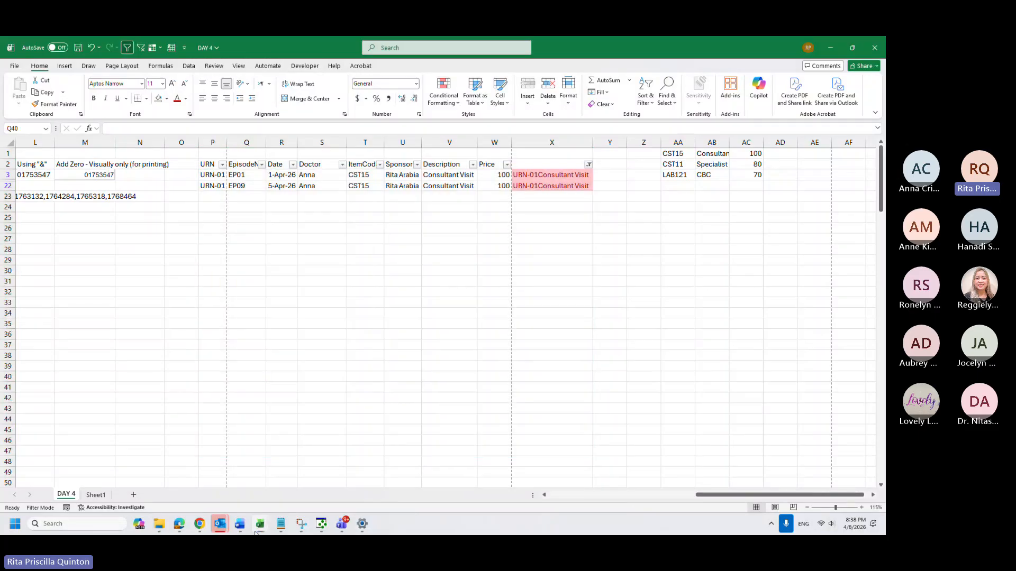
mouse_move(259, 524)
mouse_move(774, 459)
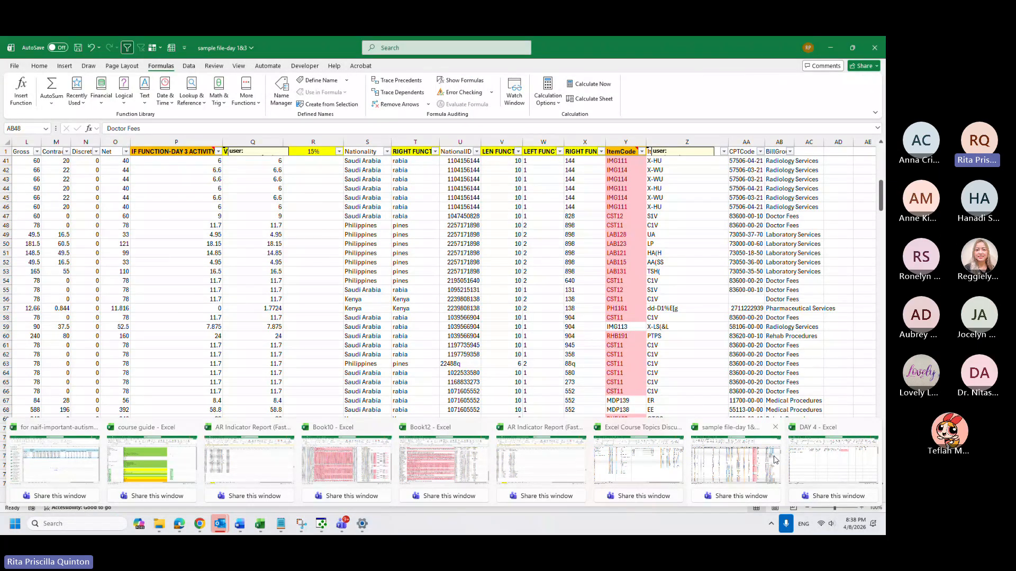
click(772, 459)
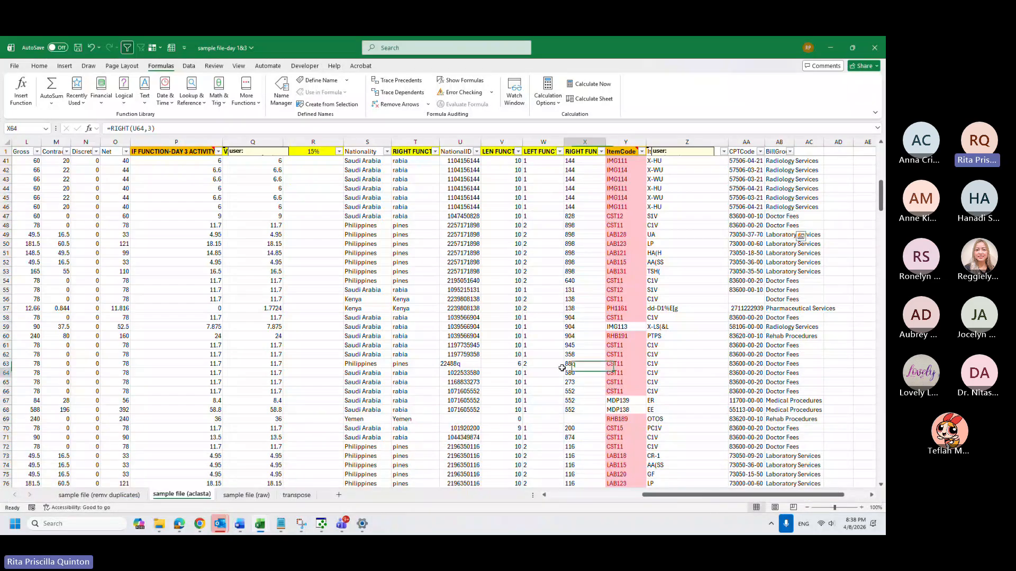
drag(584, 373, 2, 347)
Switch to the Excel Course-Day 2 to 20 chat in Teams and locate the shared sample file-day 1&3.xlsx attachment
click(342, 524)
click(227, 460)
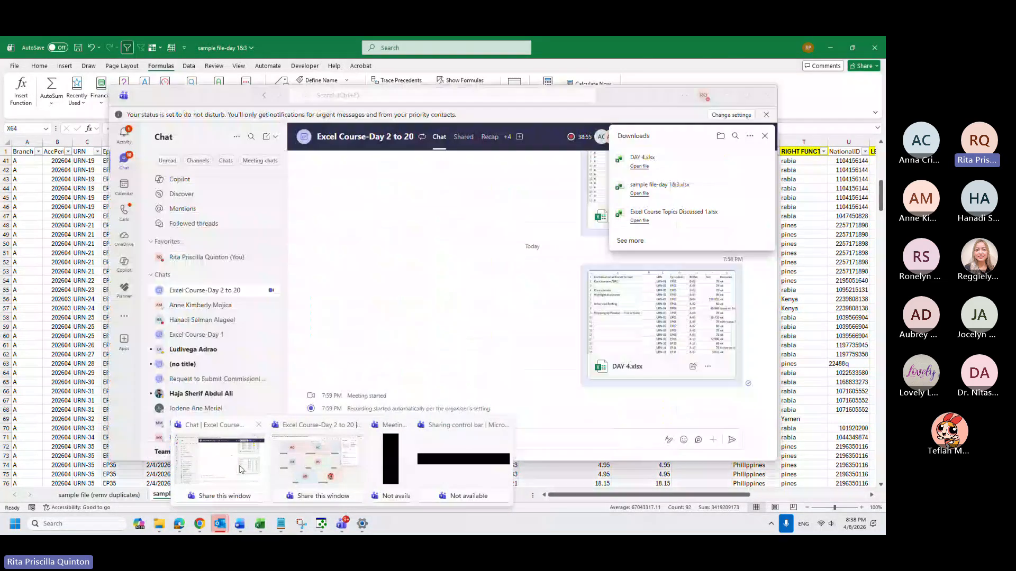
scroll(577, 376, up, 5)
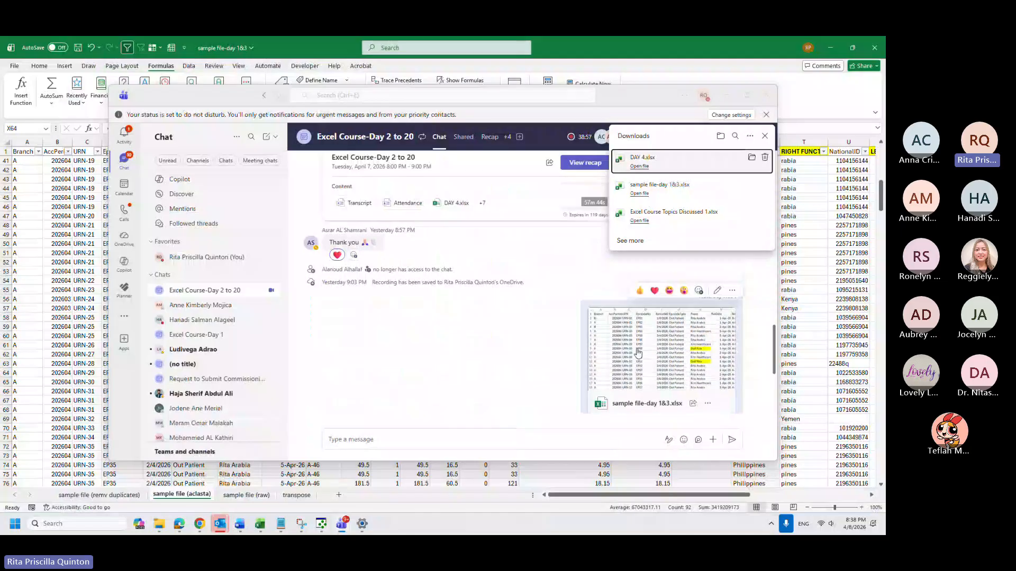
Minimise the Teams window and return to the sample file-day 1&3 workbook
scroll(652, 350, down, 1)
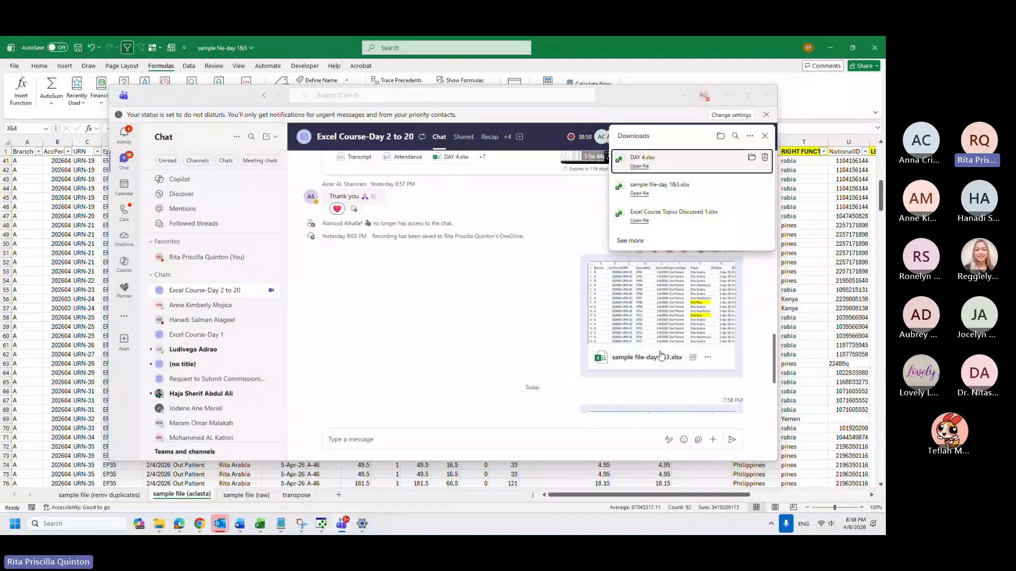
click(726, 95)
click(826, 236)
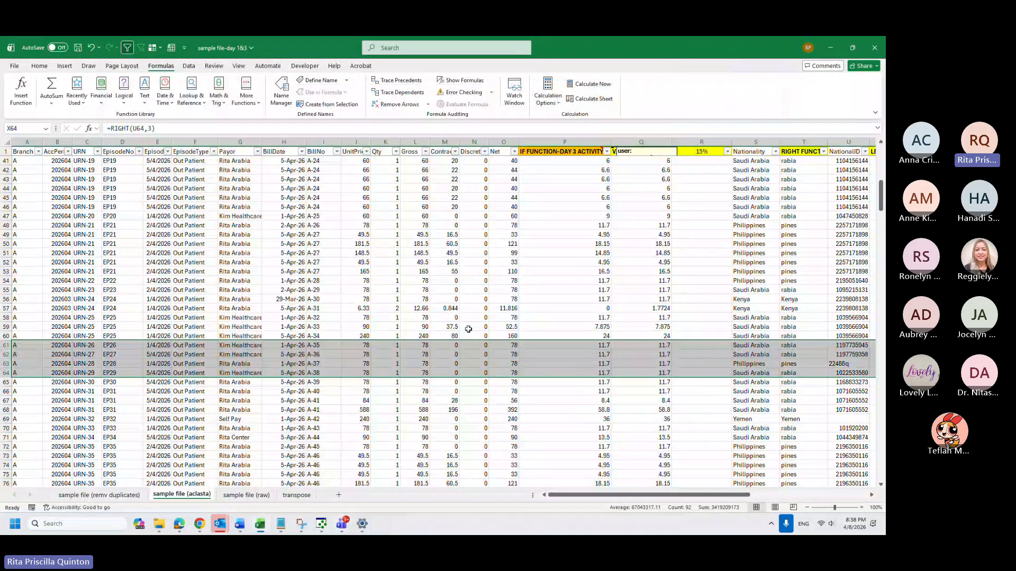
Enter =CONCAT(C2,AB2) in AC2 to join the URN with the BillGroup
scroll(260, 315, up, 5)
drag(758, 306, 809, 271)
scroll(800, 176, up, 8)
click(807, 161)
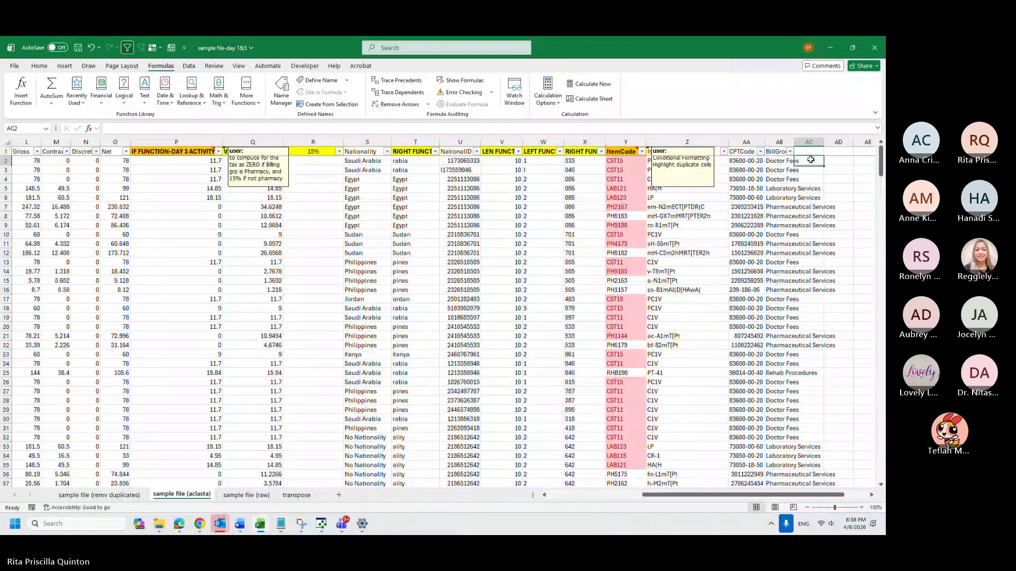
text(=conc)
key(Tab)
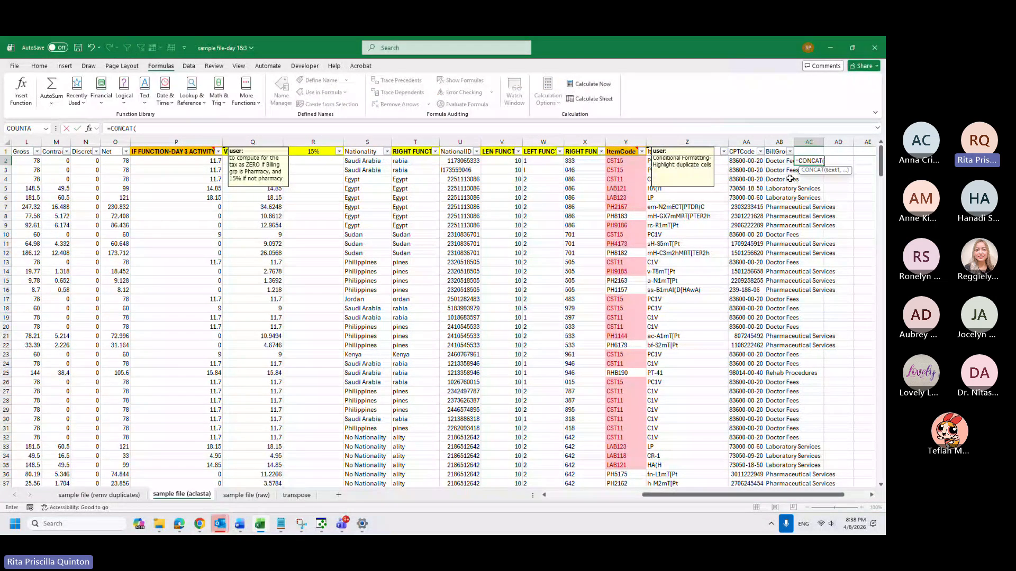
key(Home)
key(Right)
key(Right)
key(Right)
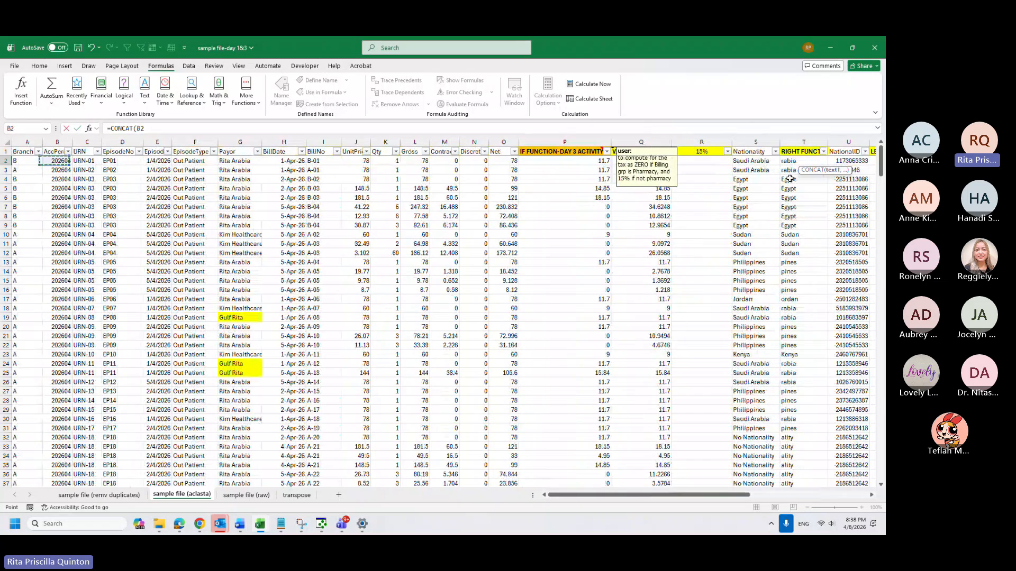
text(,)
key(Left)
key(Up)
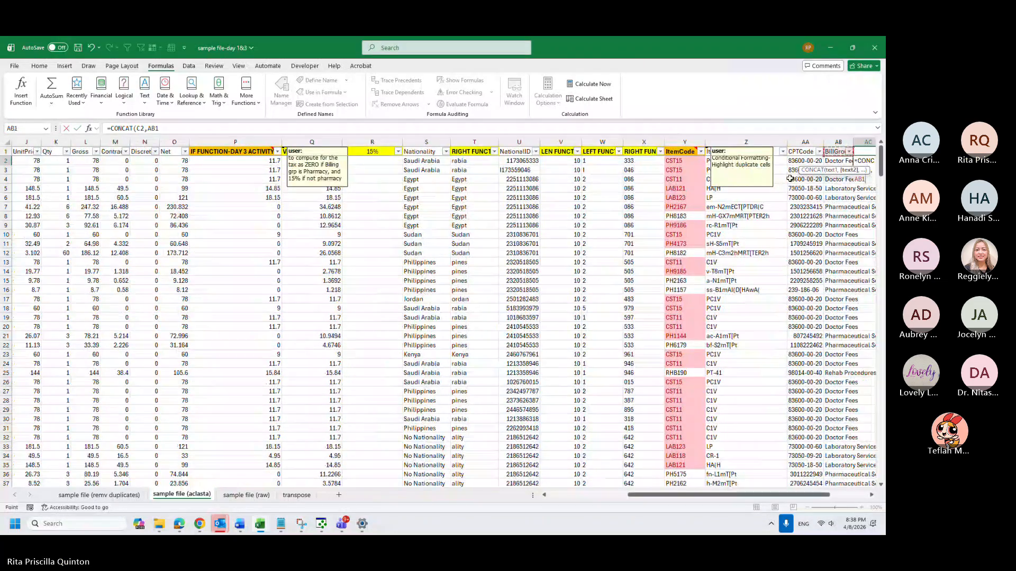
key(Down)
key(Return)
Copy the CONCAT formula from AC2 down column AC to row 365 and check the formula in AC2
key(Up)
key(ctrl+c)
key(Left)
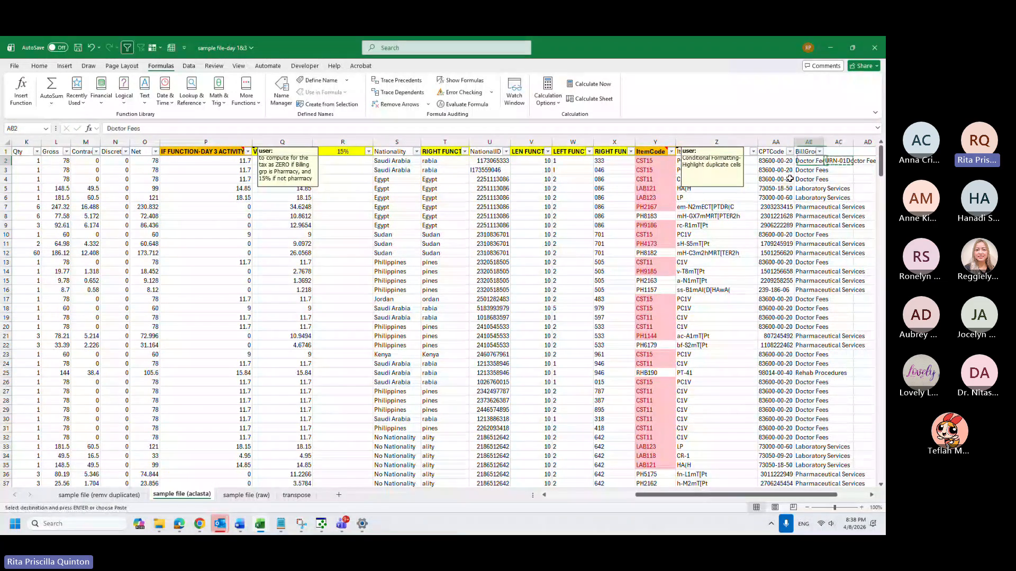
key(ctrl+Down)
key(Right)
key(ctrl+shift+Up)
key(ctrl+v)
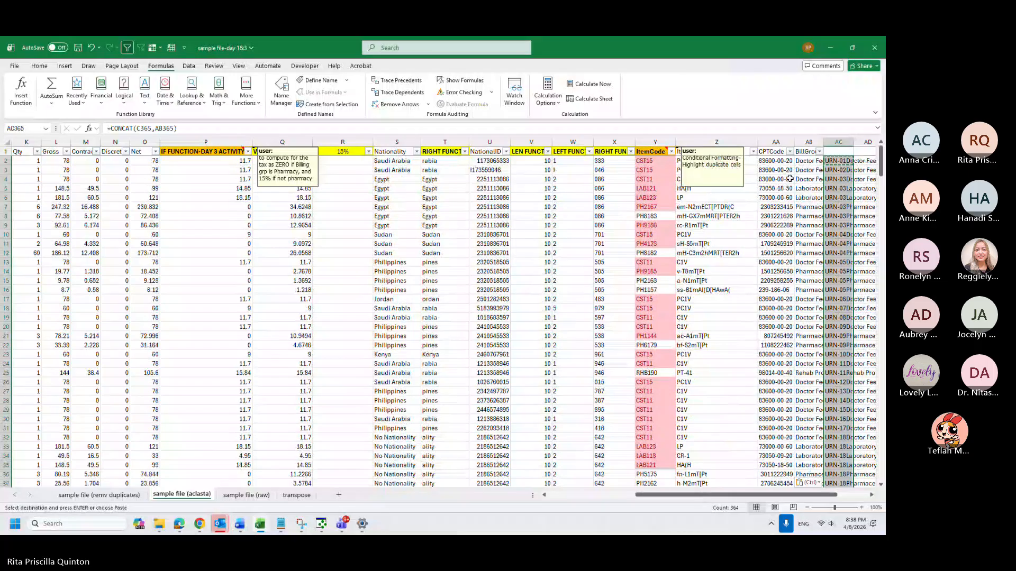
key(Up)
key(ctrl+Up)
key(Down)
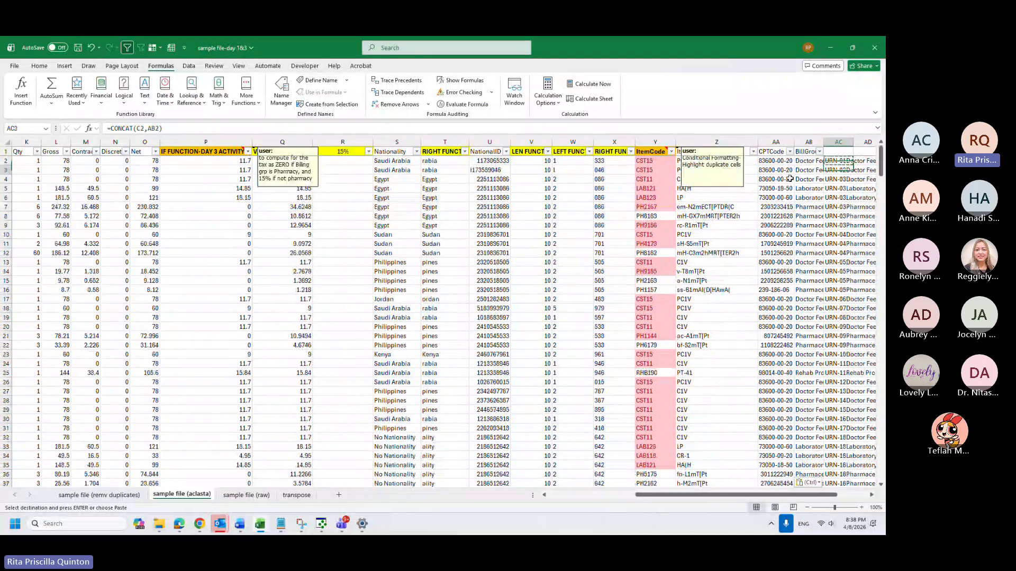
key(Up)
key(F2)
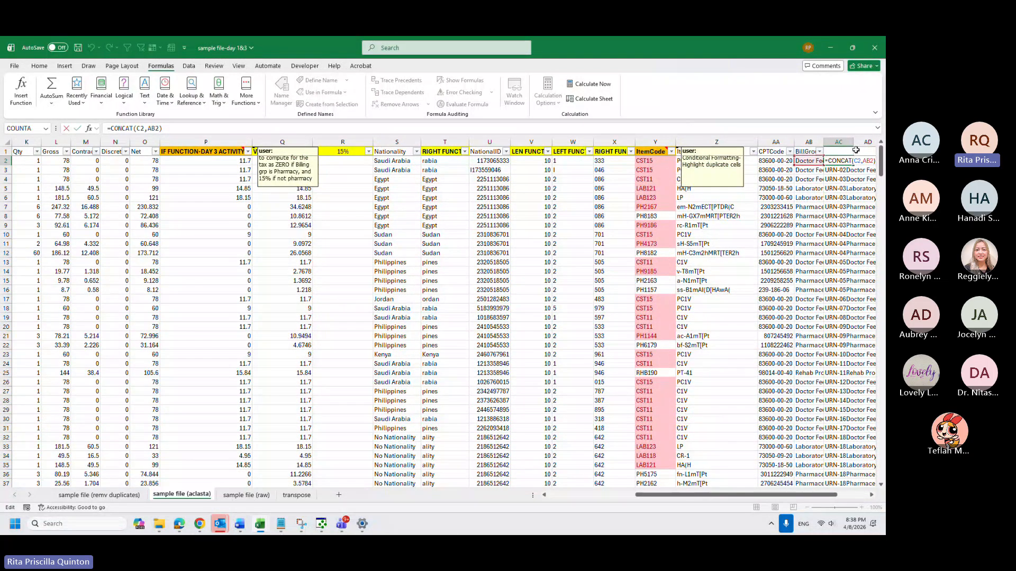
key(Escape)
Group columns D through AA and collapse the group, leaving BillGroup next to URN
drag(775, 142, 106, 159)
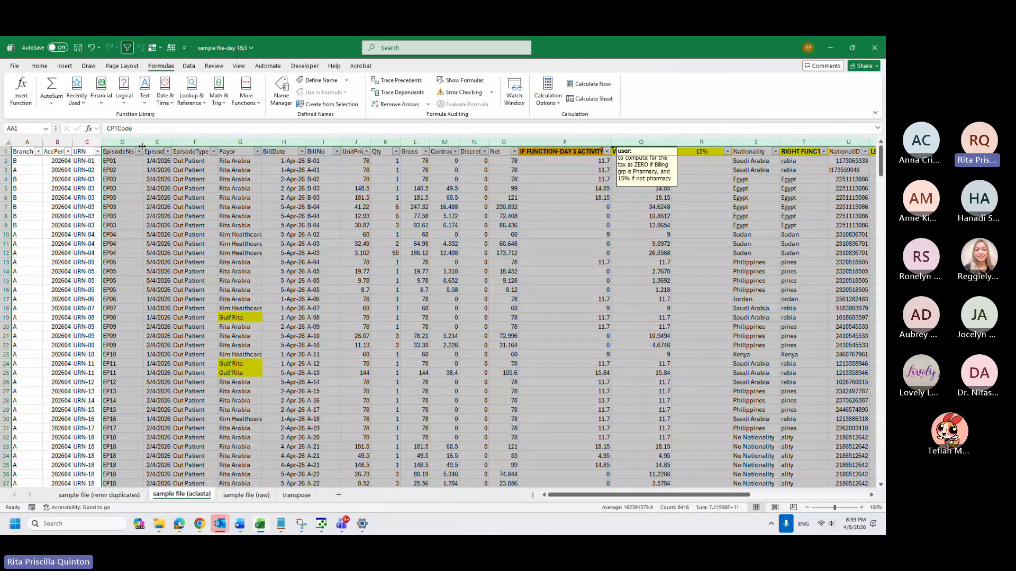
right_click(121, 143)
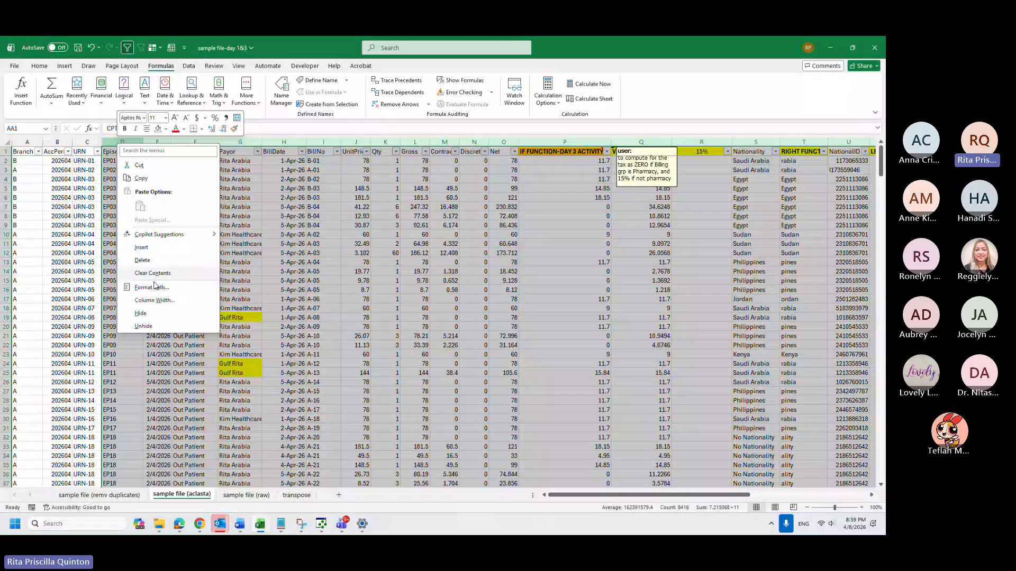
click(45, 68)
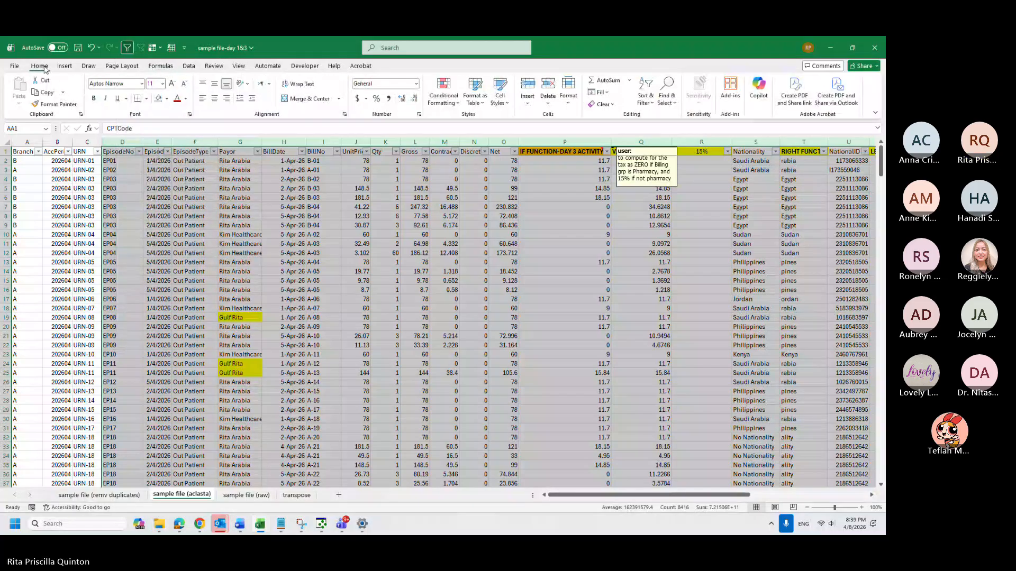
click(188, 66)
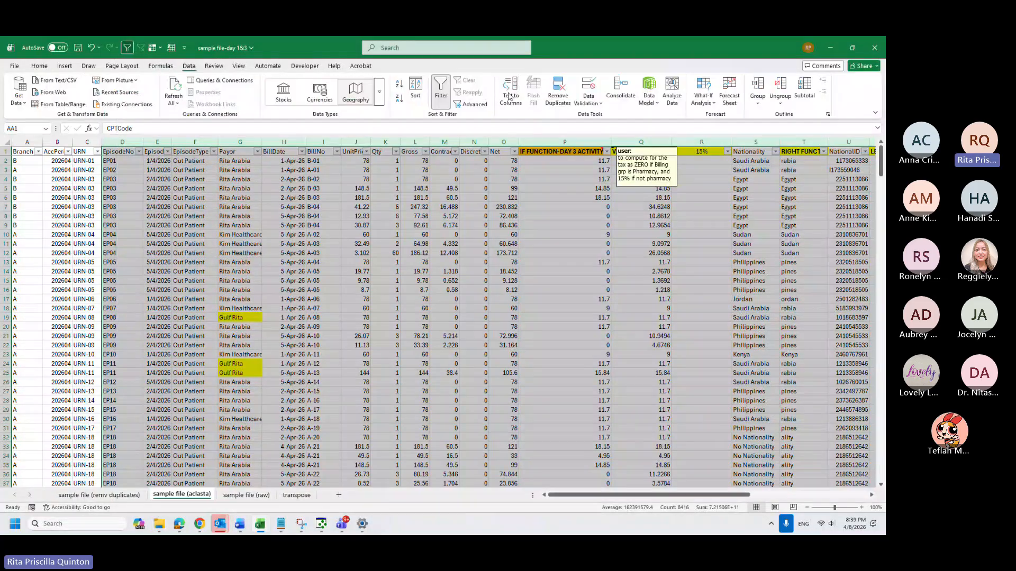
click(758, 88)
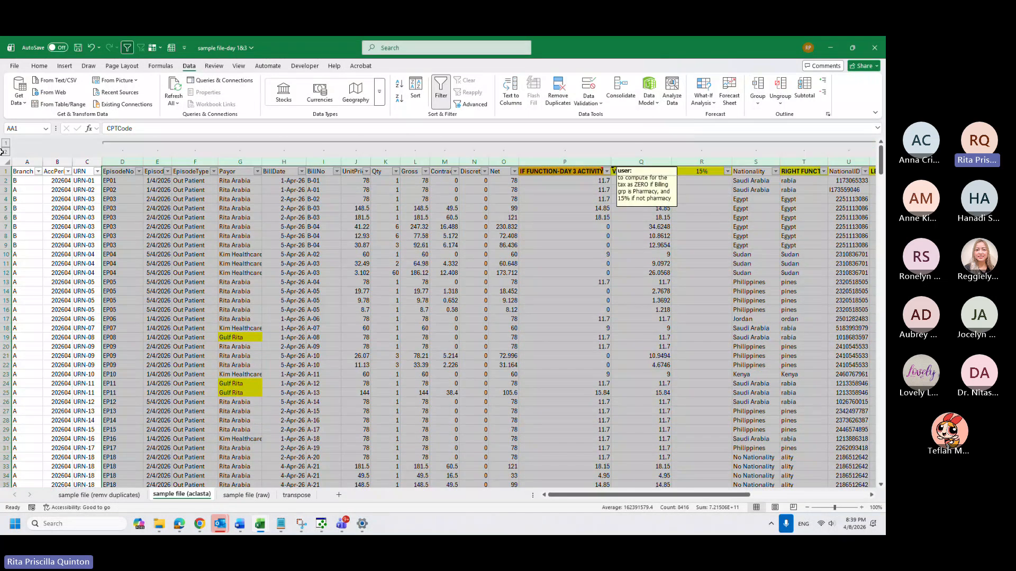
click(6, 146)
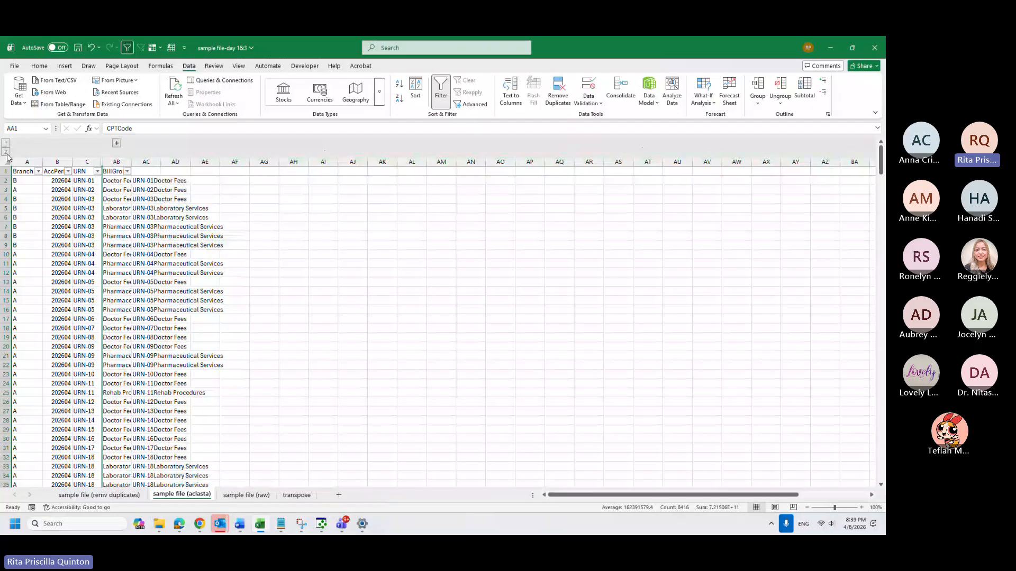
click(7, 152)
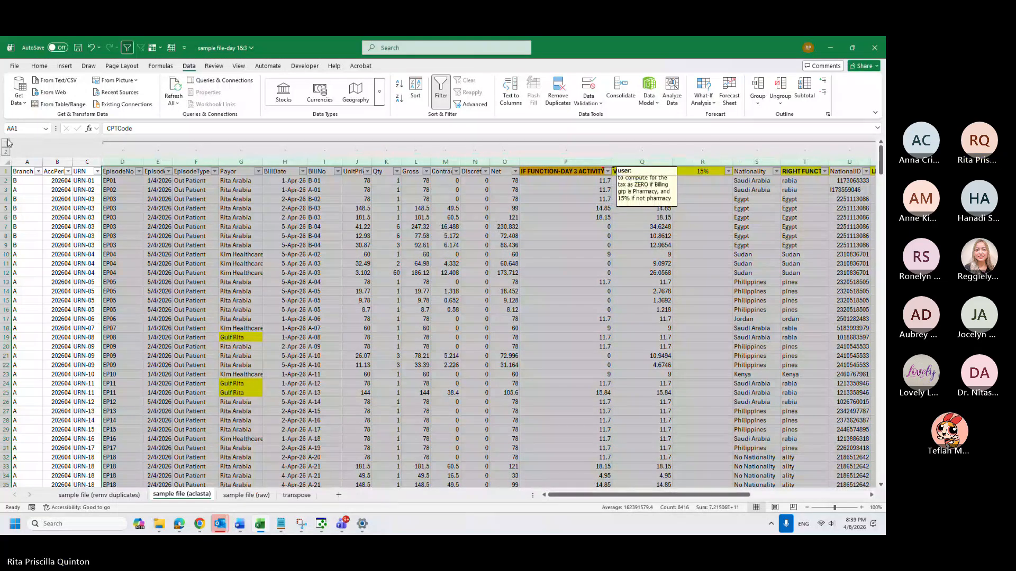
click(7, 143)
Autofit column AC and highlight its duplicate values with Light Red Fill with Dark Red Text
click(125, 208)
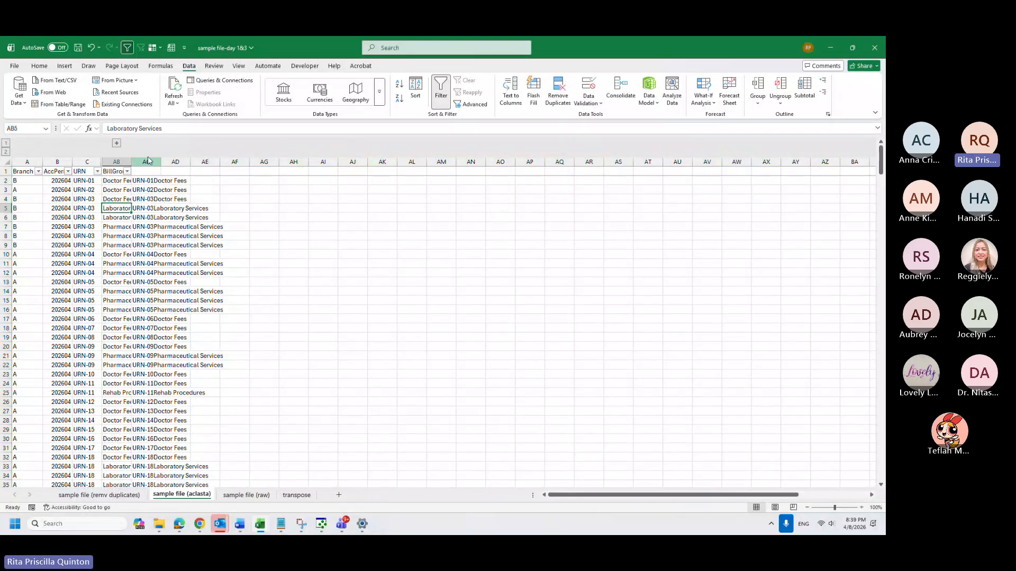
click(157, 162)
double_click(160, 162)
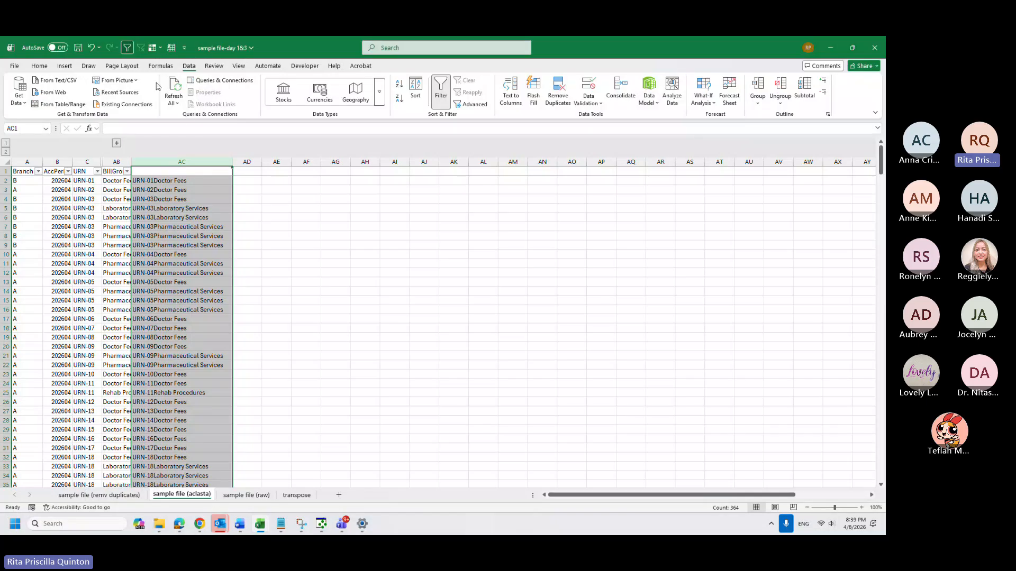
click(39, 66)
click(442, 91)
mouse_move(465, 119)
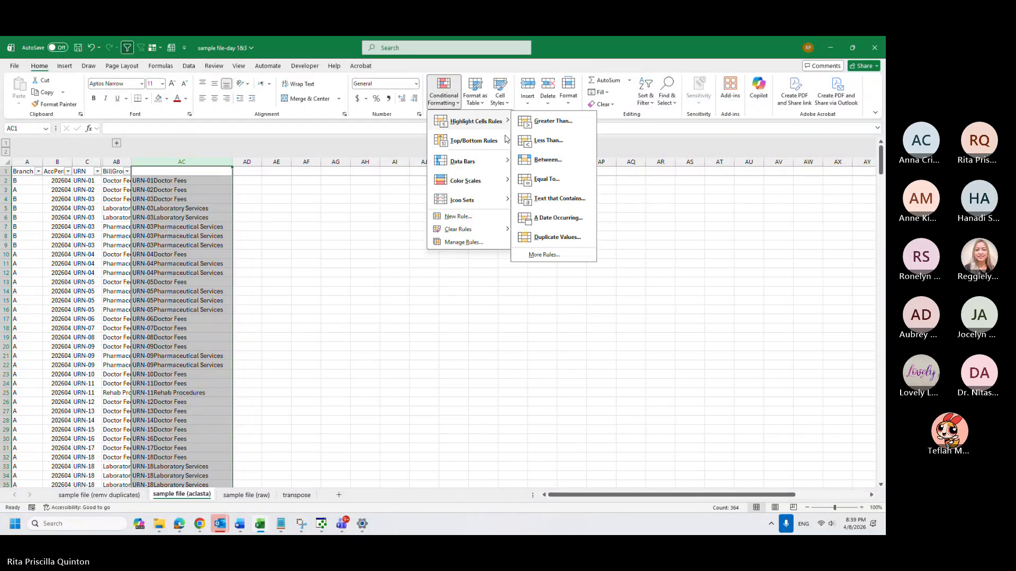
click(550, 251)
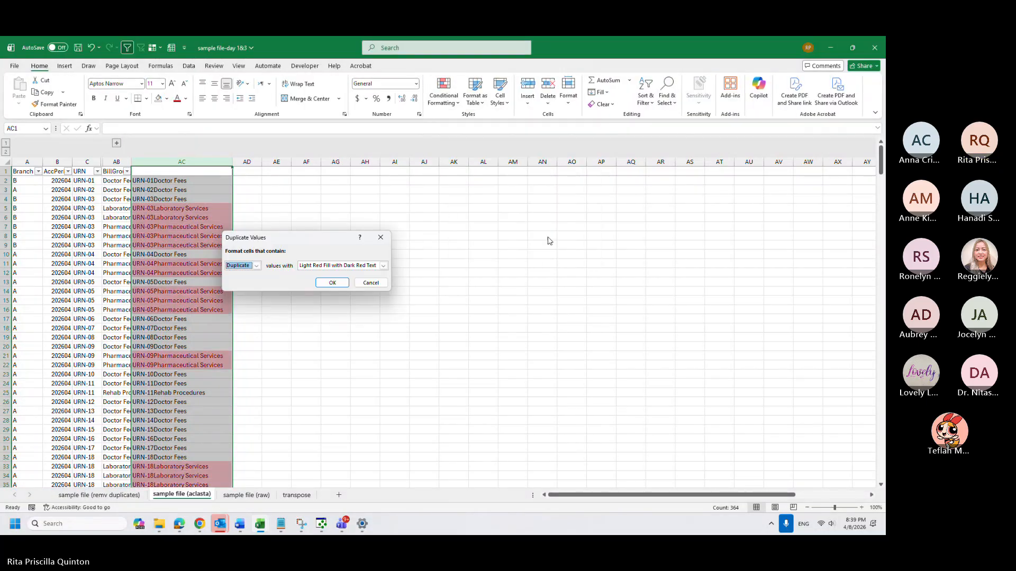
click(333, 283)
Remove and reapply the header filters across the whole sheet to include column AC
click(7, 162)
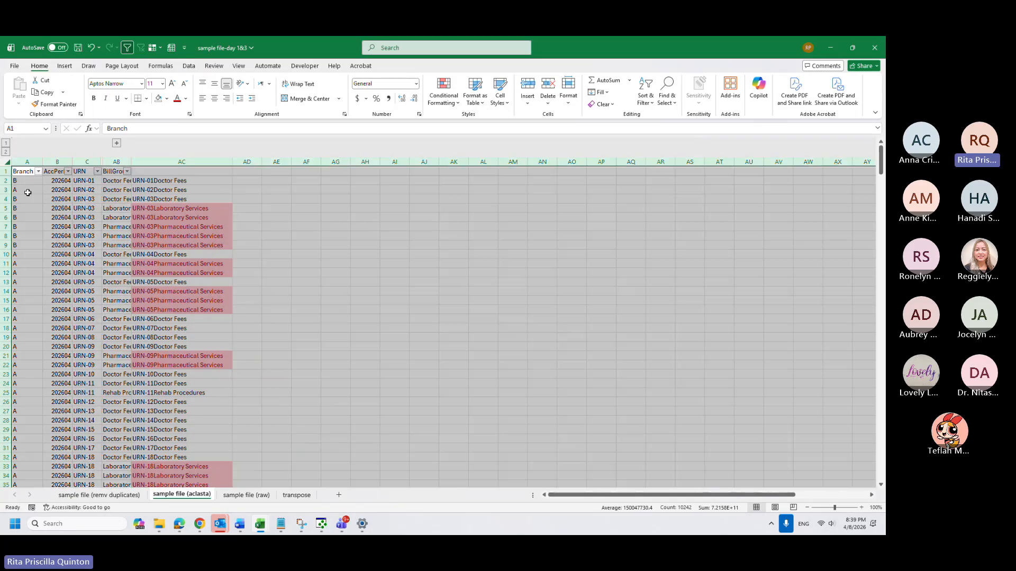
key(ctrl+shift+l)
key(ctrl+shift+l)
key(Up)
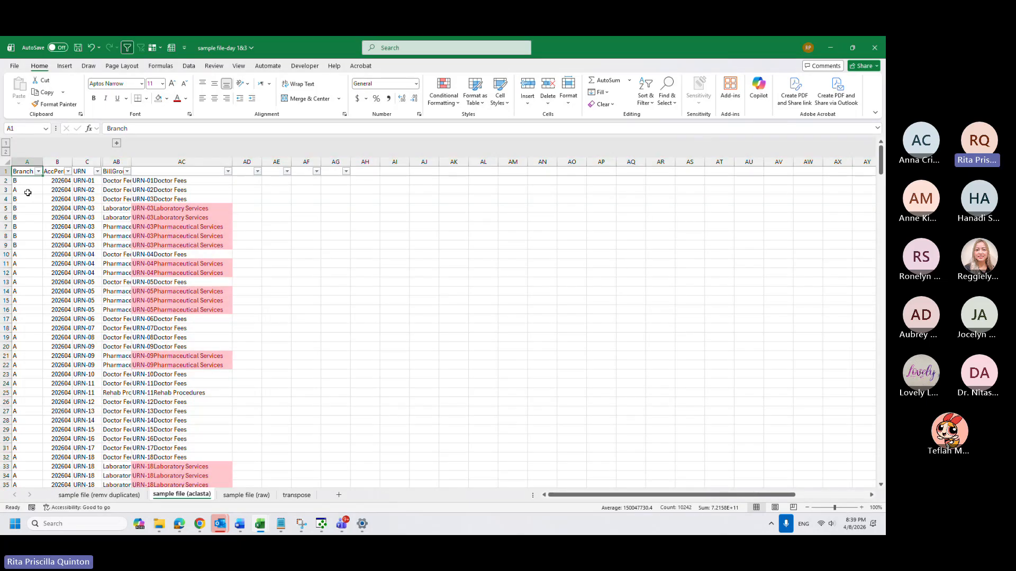
Filter column AC by the light red duplicate highlight color
key(Right)
key(Right)
key(Right)
key(Right)
key(alt+Down)
key(Down)
key(Down)
key(Down)
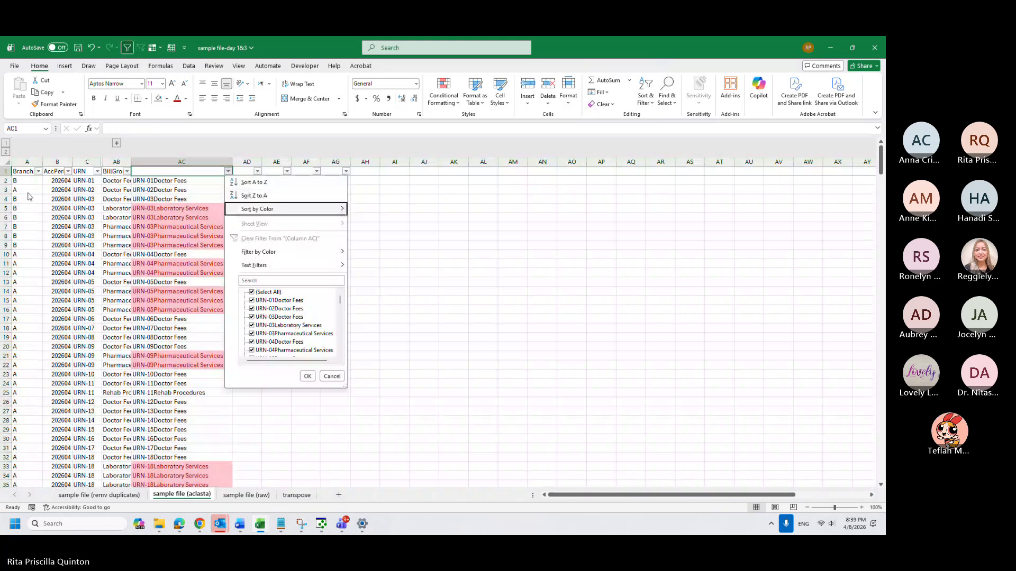
key(Down)
key(Right)
key(Return)
key(Down)
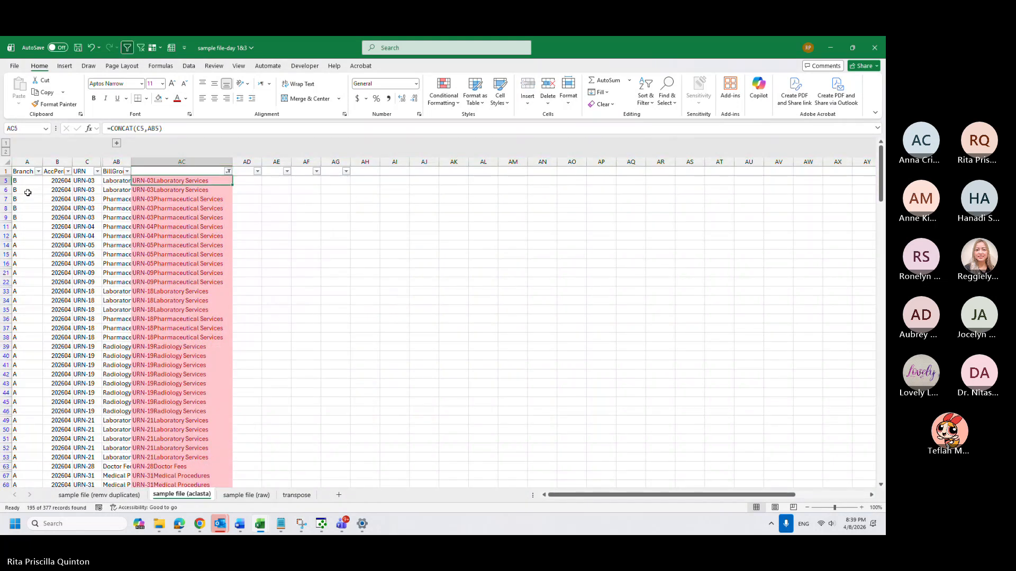
Examine the filtered duplicate URN and BillGroup combinations in column AC
scroll(106, 296, down, 6)
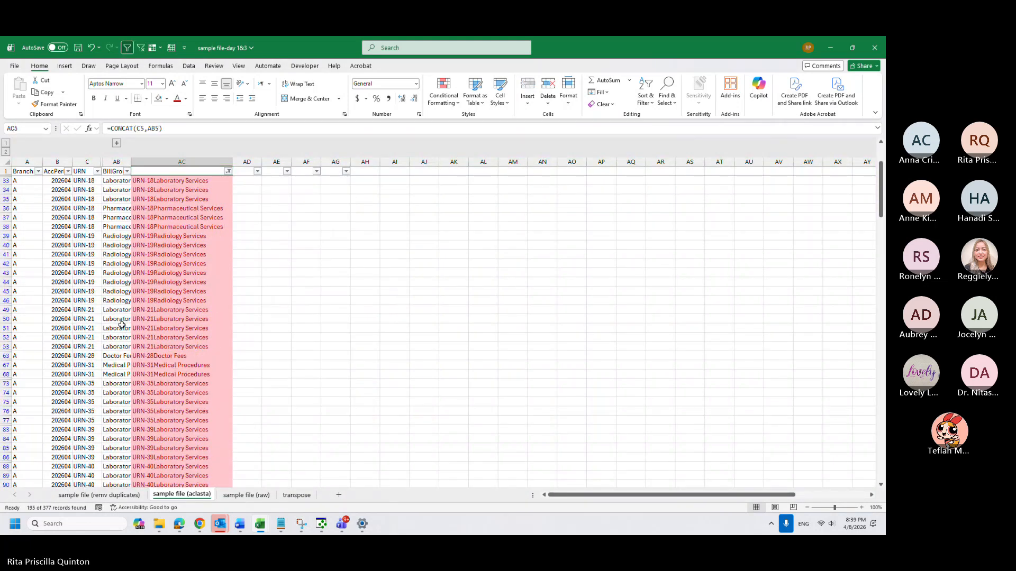
click(170, 297)
scroll(179, 384, down, 3)
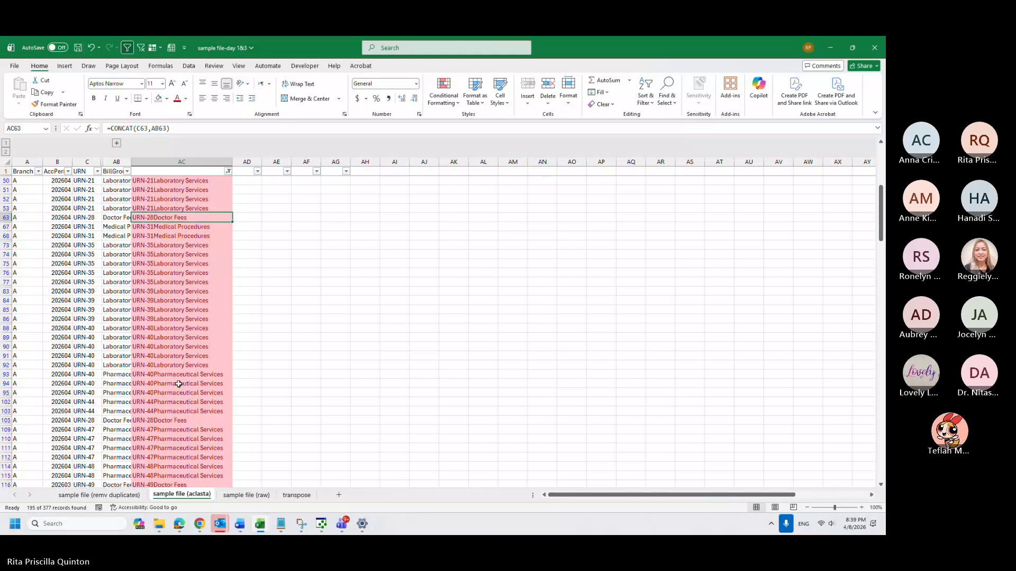
key(ctrl+Up)
key(Right)
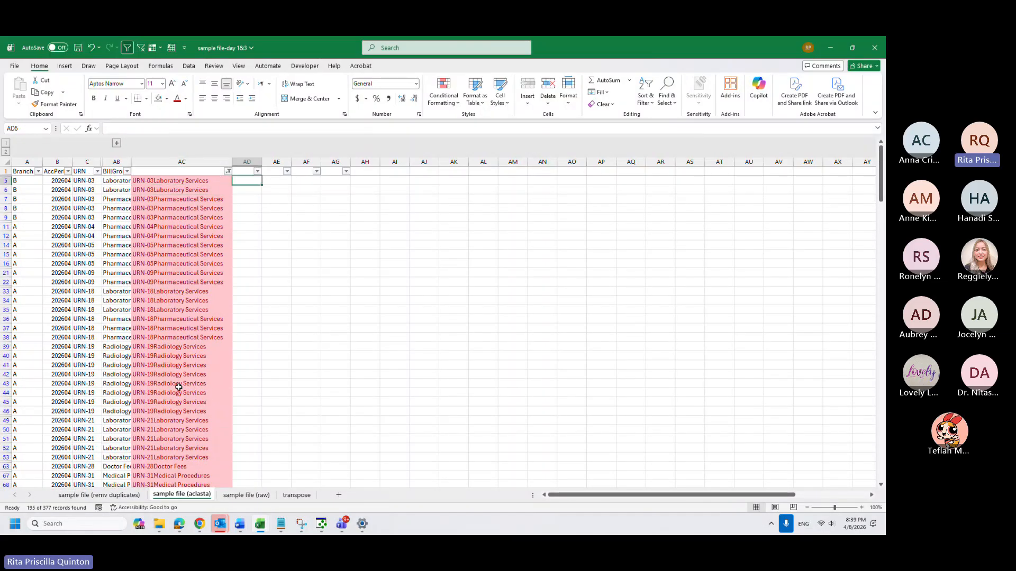
key(Left)
key(Left)
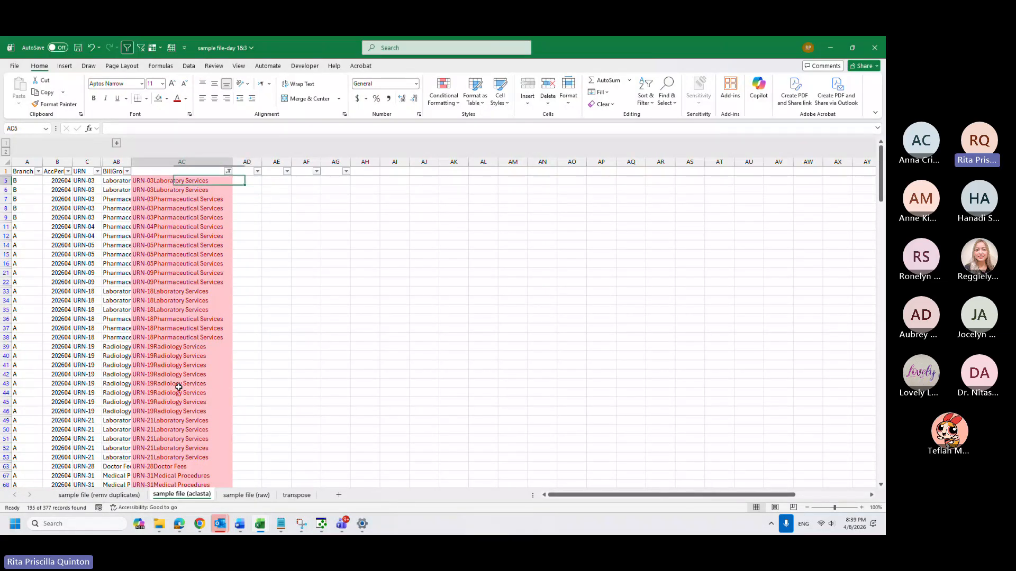
Filter the BillGroup column to show only Doctor Fees
key(ctrl+Up)
key(alt+Down)
key(Down)
key(Down)
key(Down)
key(Down)
key(Down)
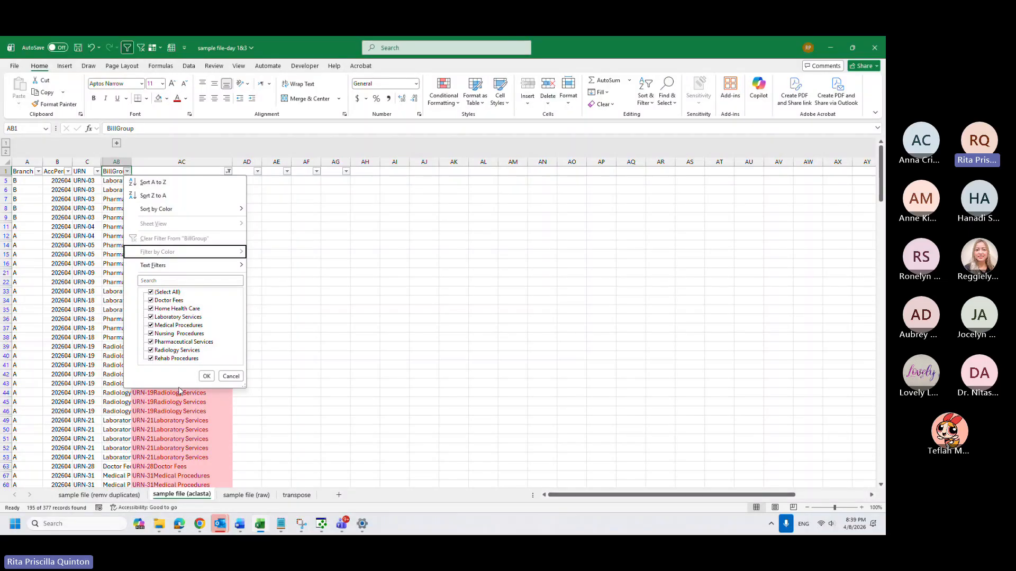
key(Down)
key(Down)
key(Down)
key(space)
key(Down)
key(space)
key(Return)
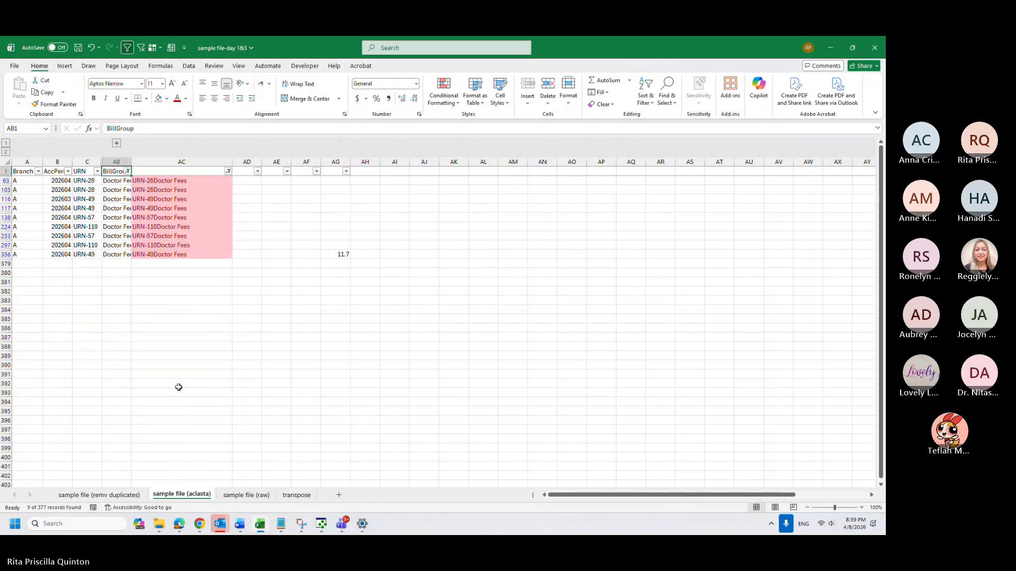
Copy the filtered rows with headers from column A through AC into a new worksheet
key(Home)
key(ctrl+shift+End)
key(ctrl+shift+Left)
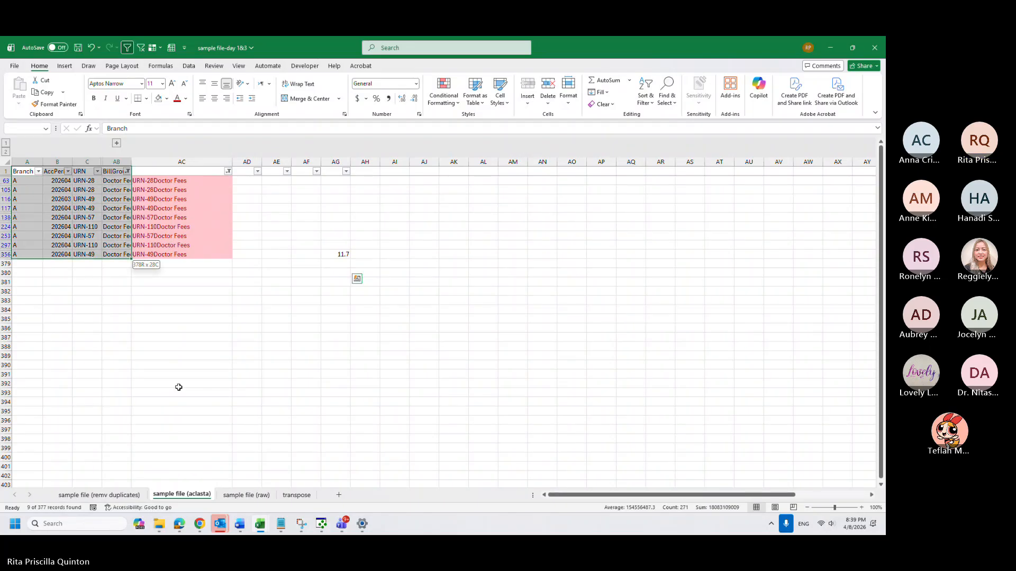
key(shift+Right)
key(ctrl+c)
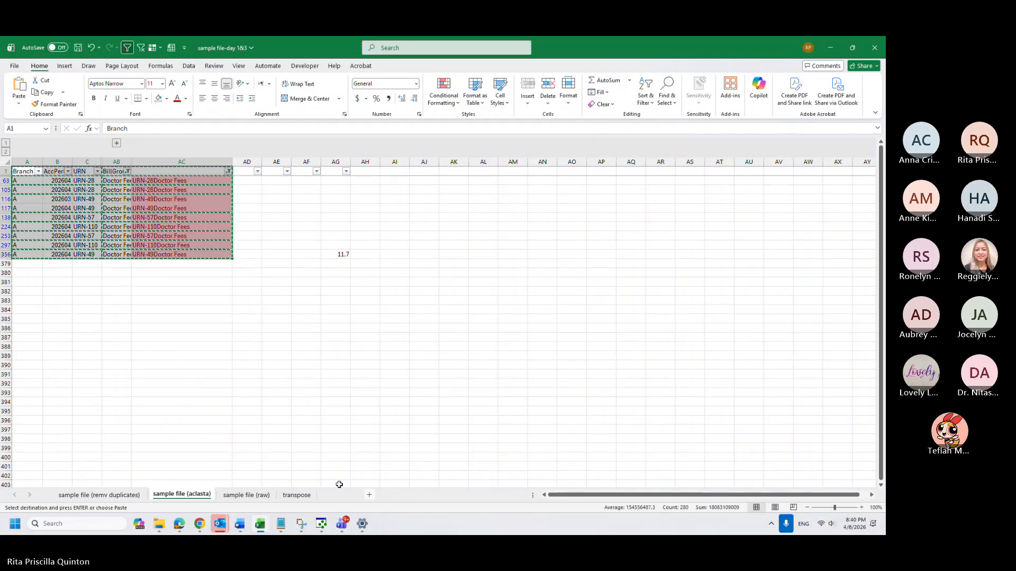
click(339, 495)
key(ctrl+v)
Fit the pasted columns to their contents and enter the header concatenate in cell E1 of the new sheet
drag(33, 142, 146, 141)
double_click(160, 142)
click(181, 153)
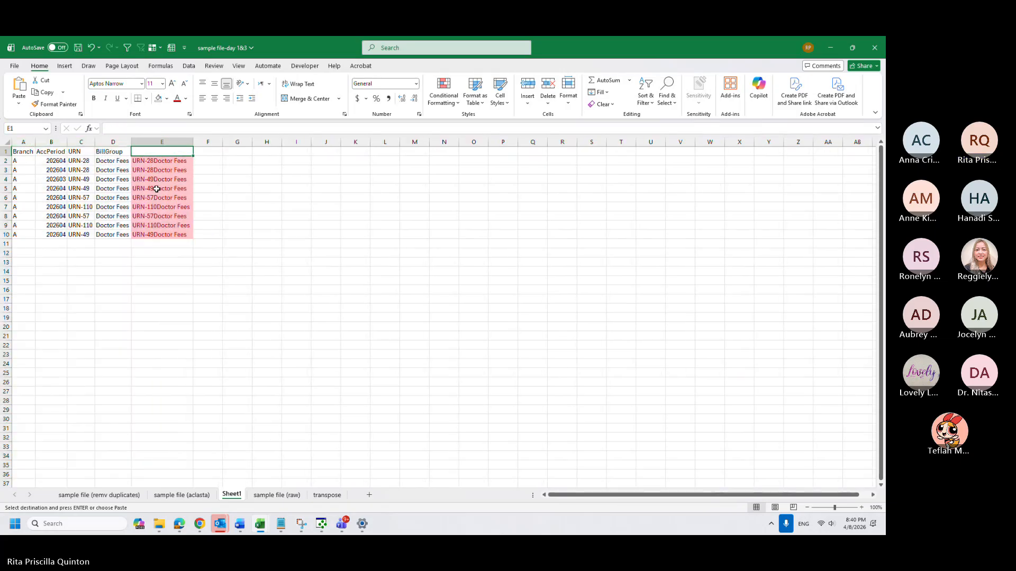
text(concatenate)
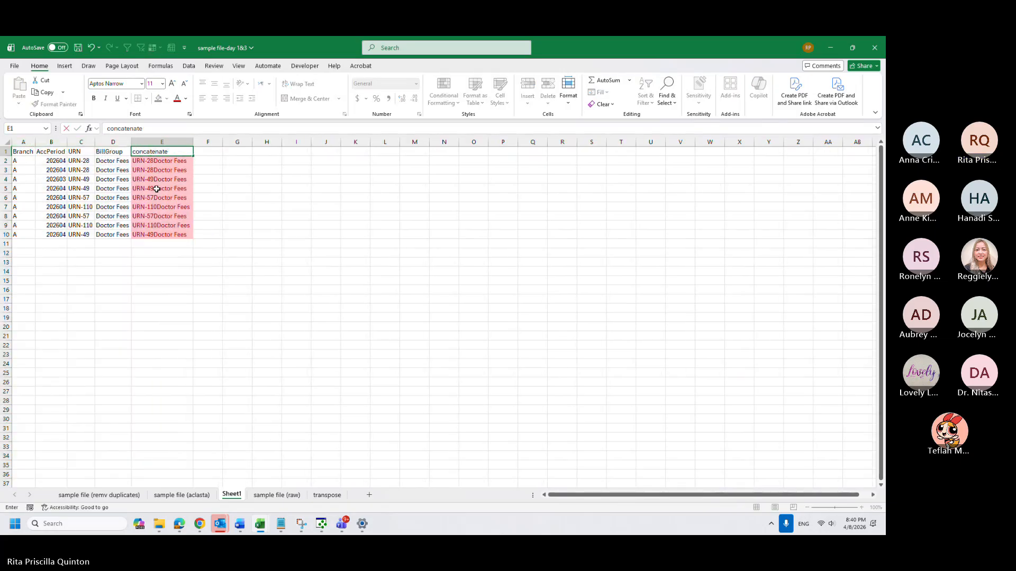
key(Return)
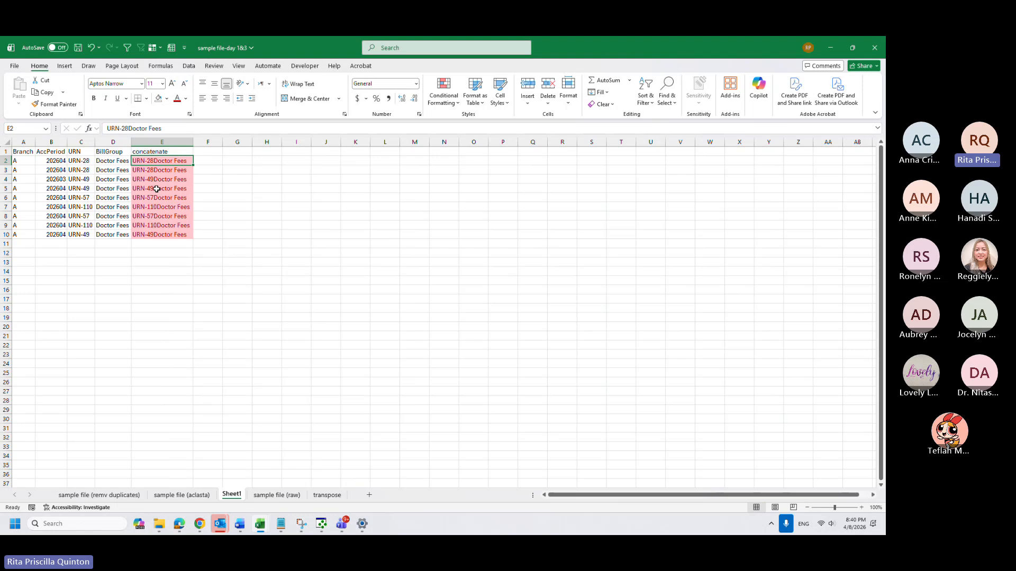
key(ctrl+a)
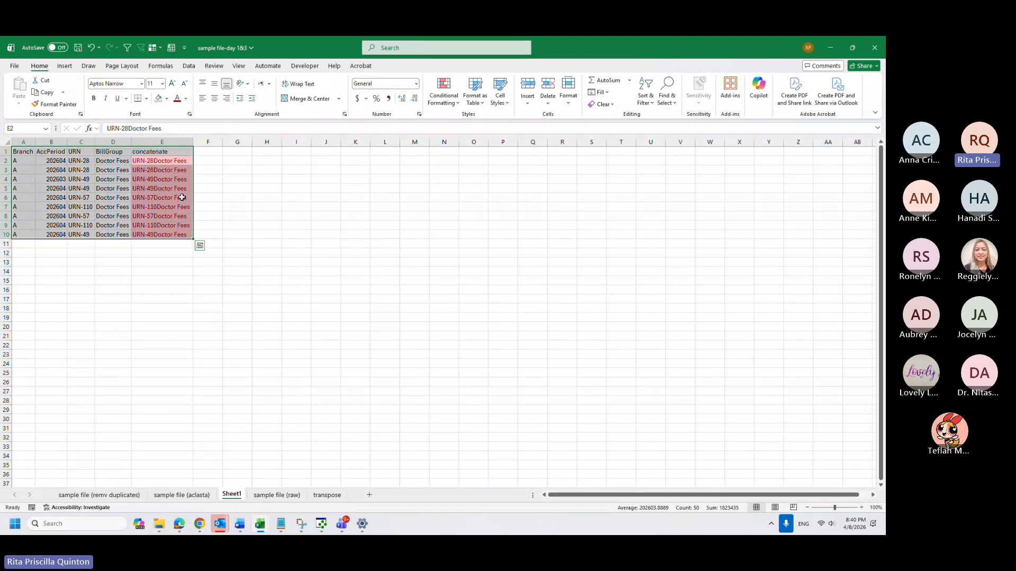
click(646, 95)
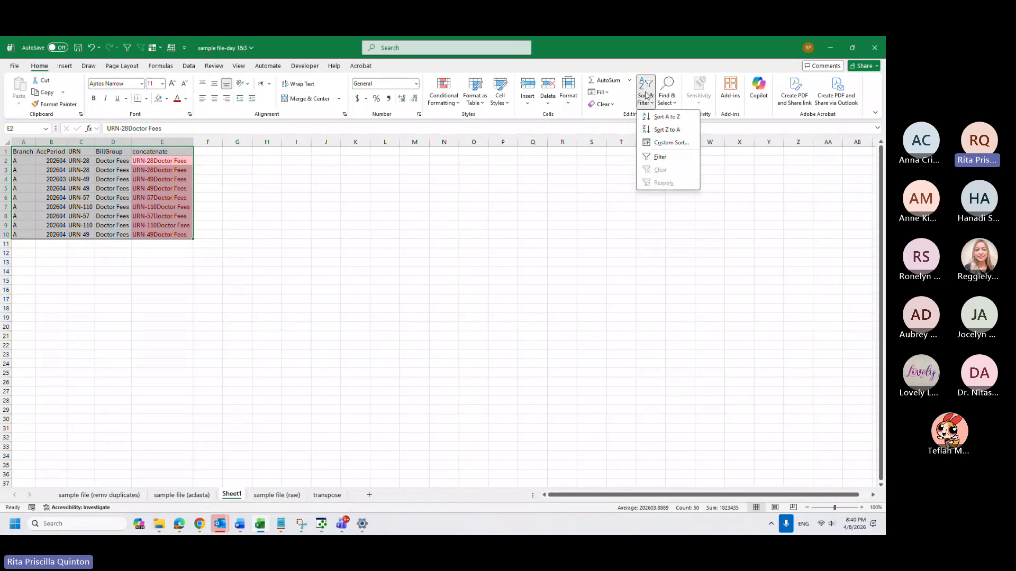
click(671, 143)
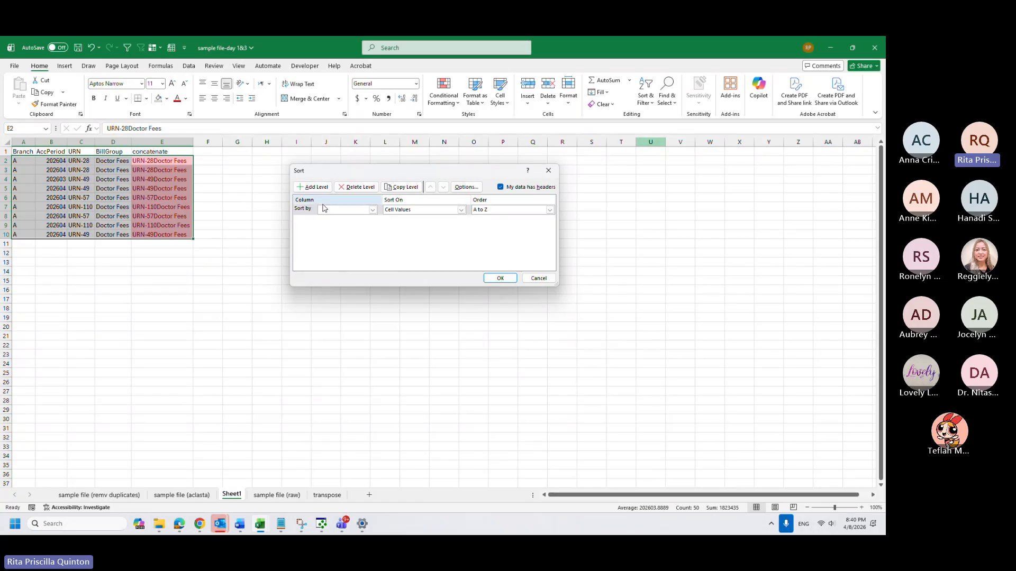
click(539, 279)
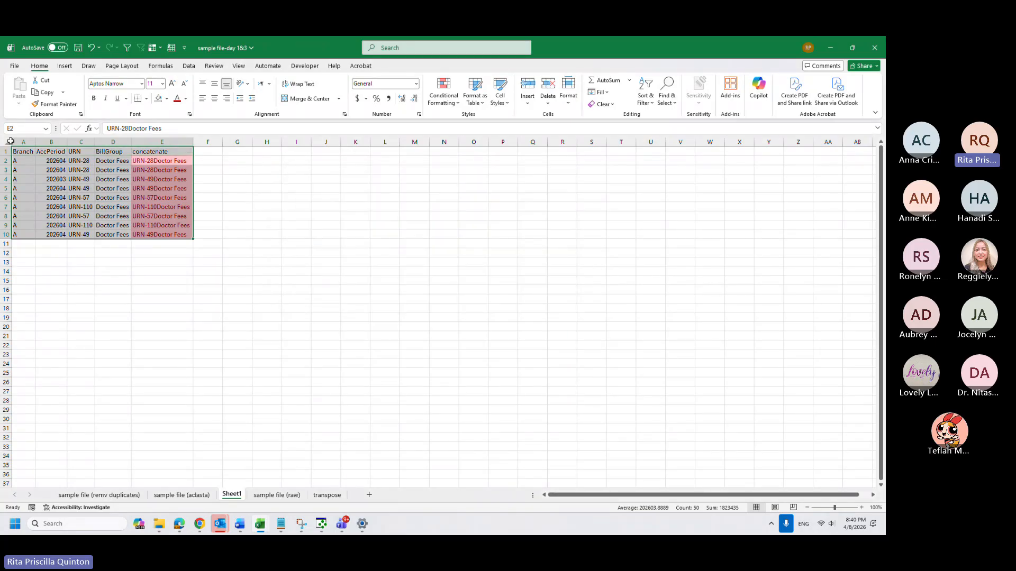
Add filters to the header row of Sheet1 and sort the URN column from A to Z
click(10, 141)
click(127, 47)
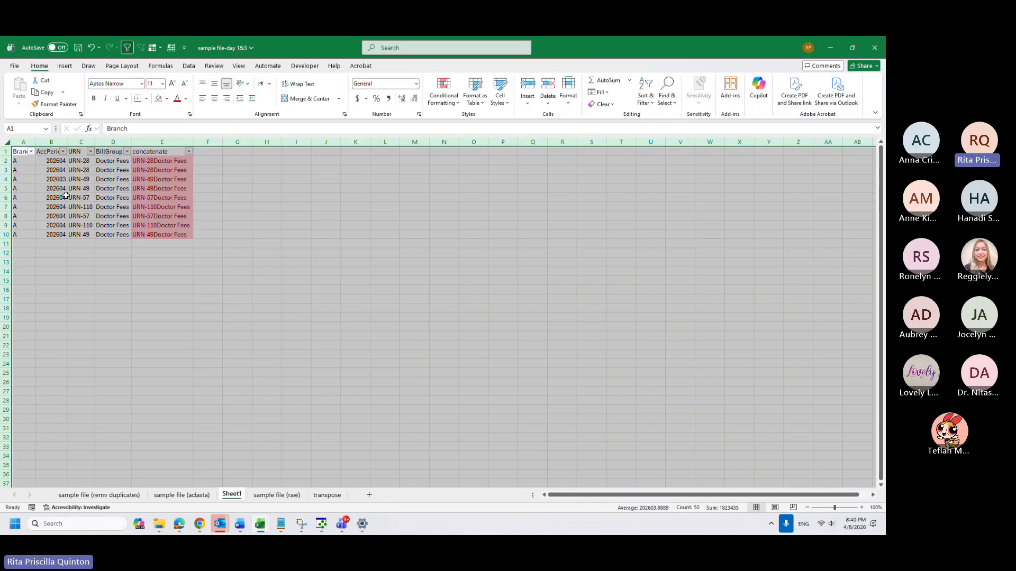
click(58, 179)
click(90, 152)
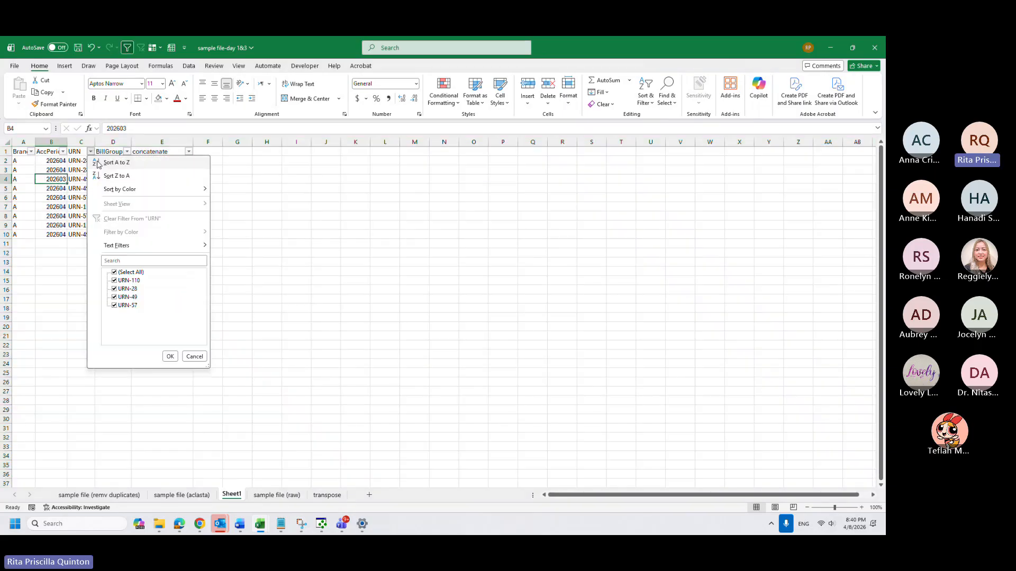
click(99, 163)
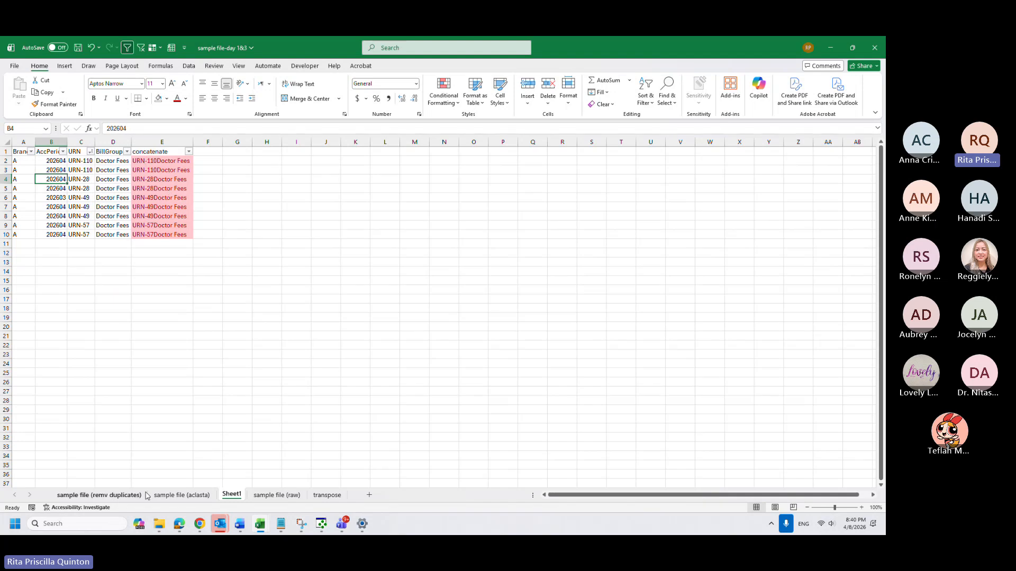
Expand the collapsed column group in the sample file (aclasta) sheet
click(182, 495)
click(277, 496)
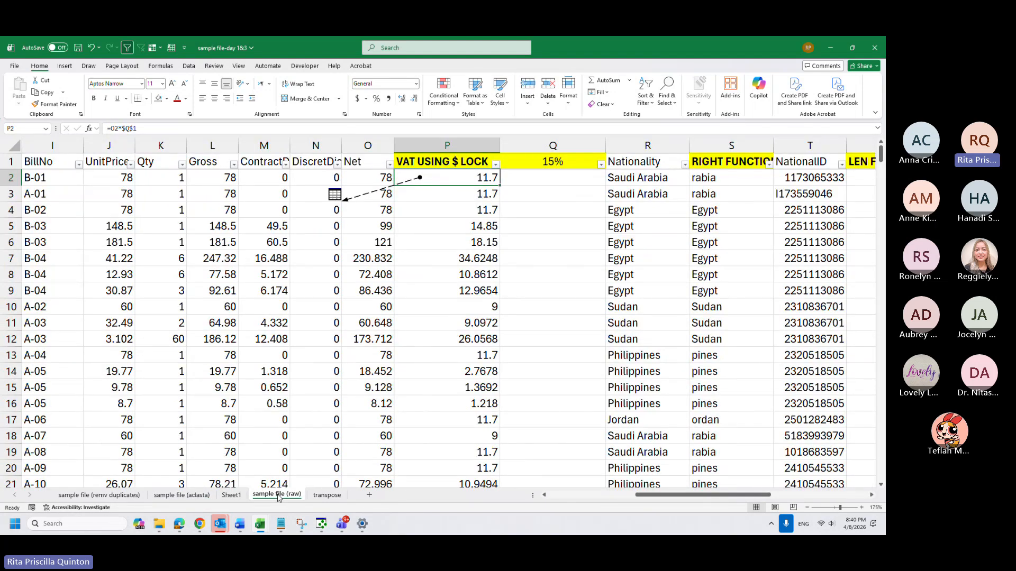
click(200, 495)
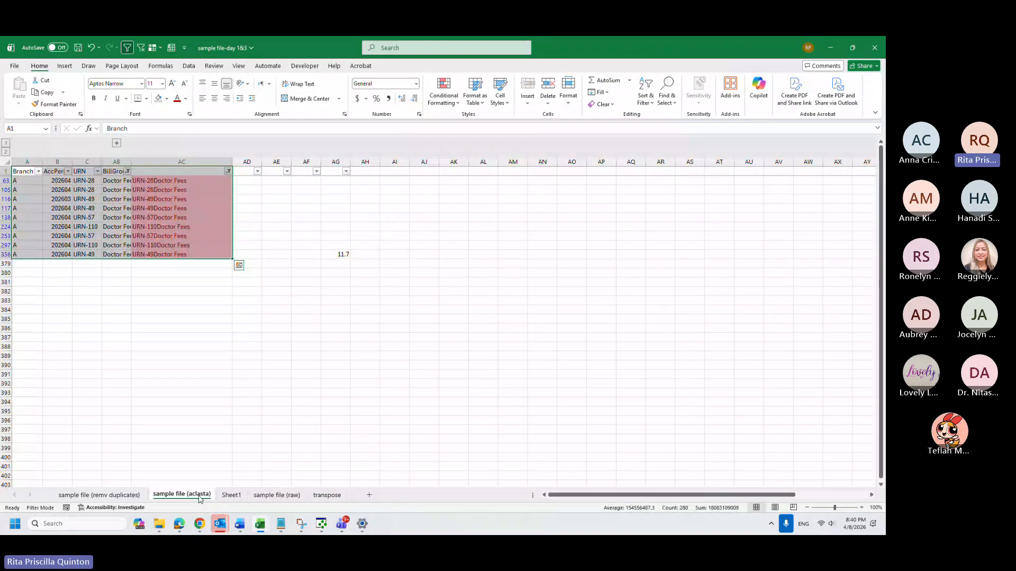
click(116, 144)
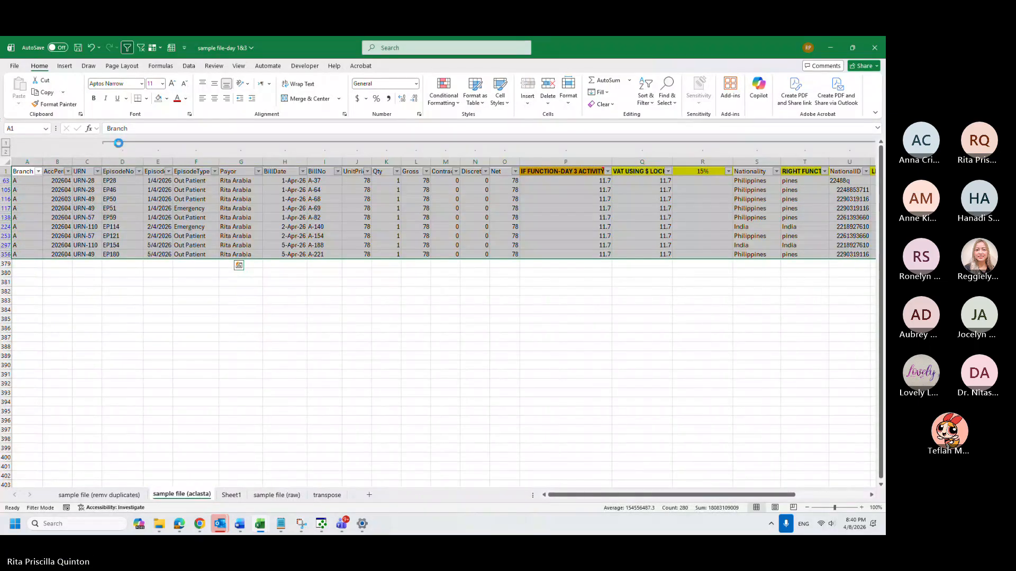
scroll(675, 483, left, 5)
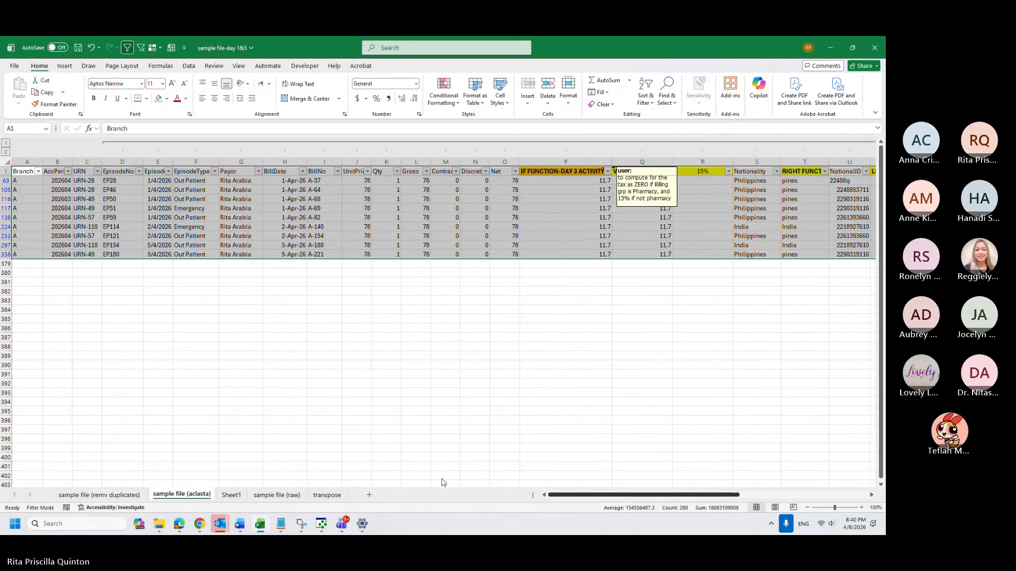
Copy the EpisodeNo and BillDate columns of the filtered rows with their headers and return to Sheet1
drag(118, 171, 122, 254)
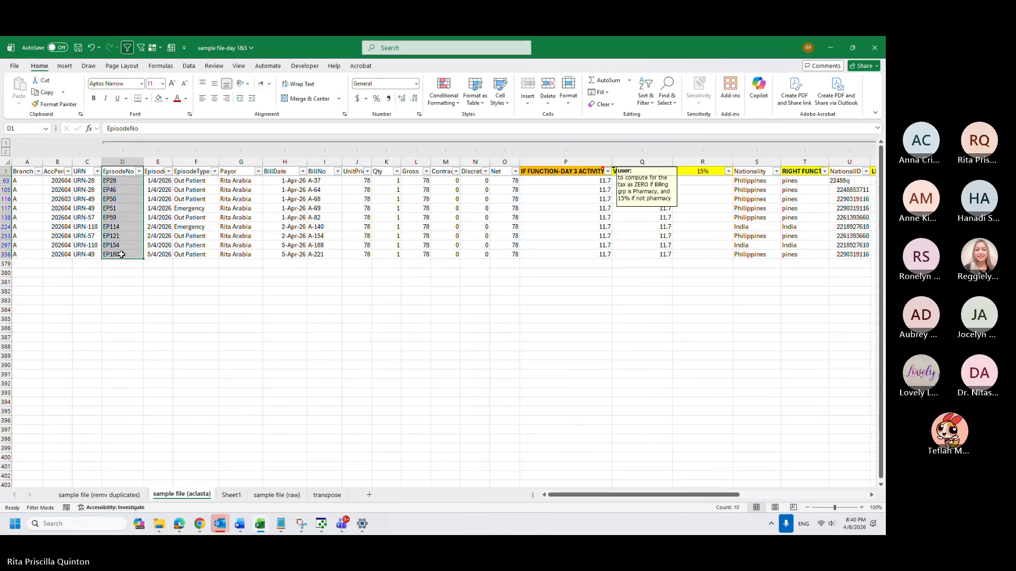
ctrl+click(275, 171)
drag(279, 249, 281, 254)
key(ctrl+c)
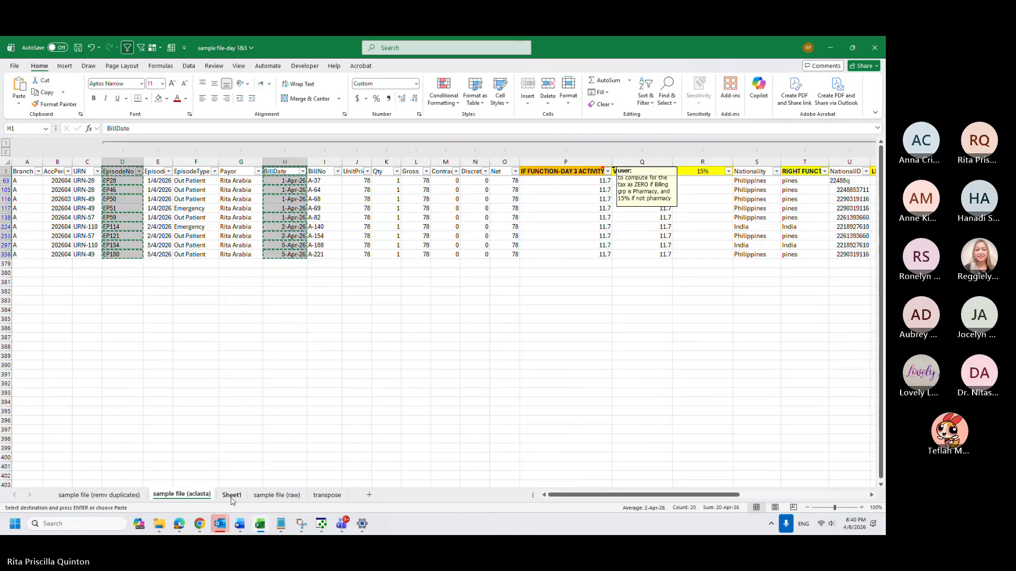
click(231, 495)
click(208, 161)
key(ctrl+v)
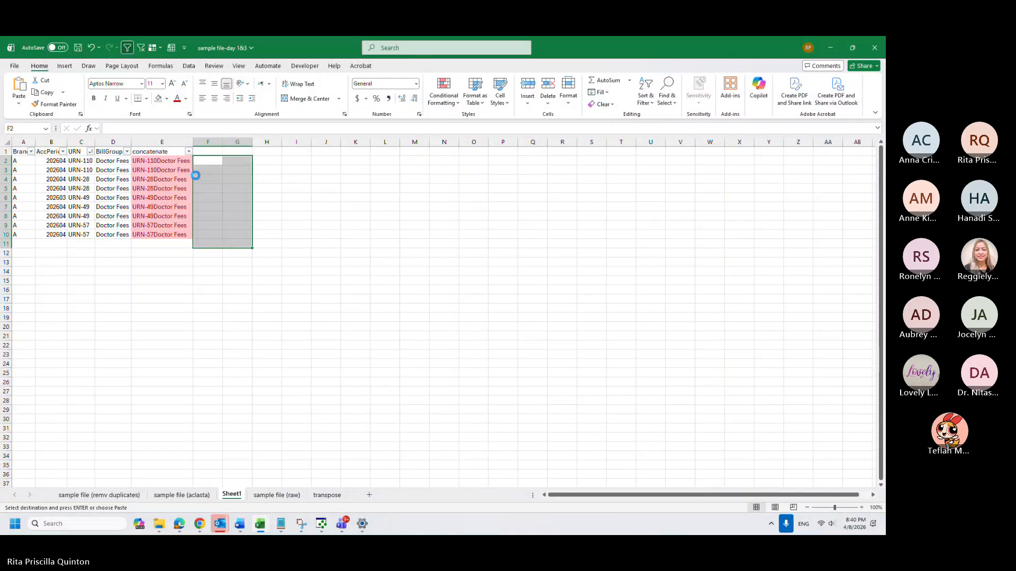
key(ctrl+z)
Paste the copied EpisodeNo and BillDate columns into Sheet1 starting at cell F1
click(208, 152)
key(ctrl+v)
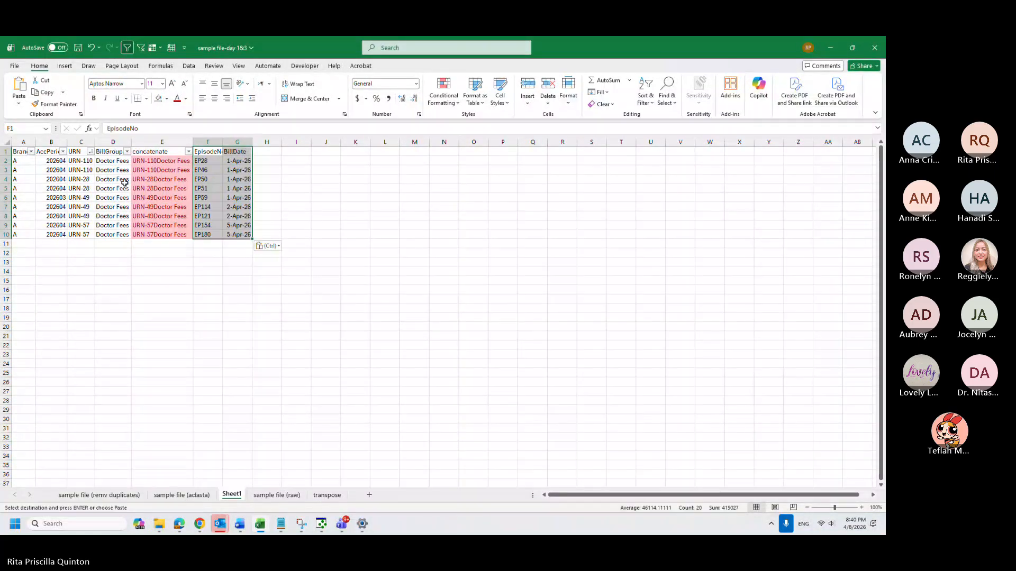
click(126, 182)
key(Escape)
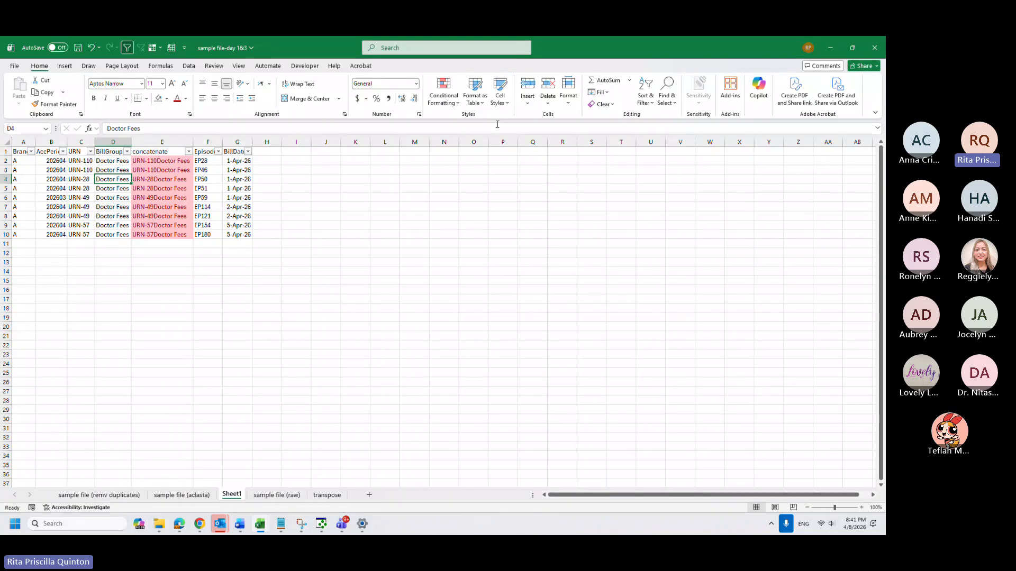
Set up a custom sort of the Sheet1 table by URN from A to Z and add a second sort level
click(645, 94)
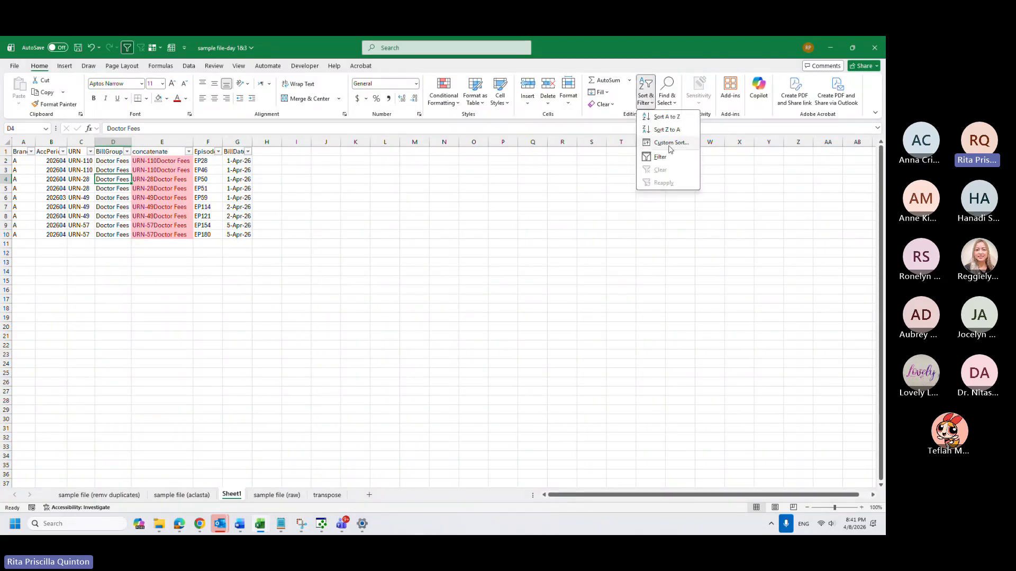
click(670, 143)
click(344, 210)
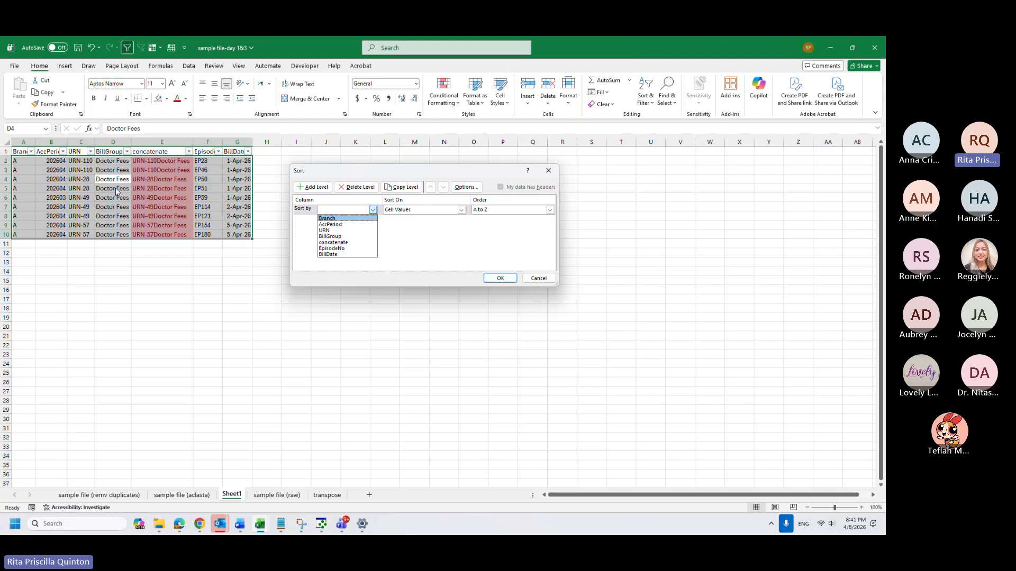
click(333, 230)
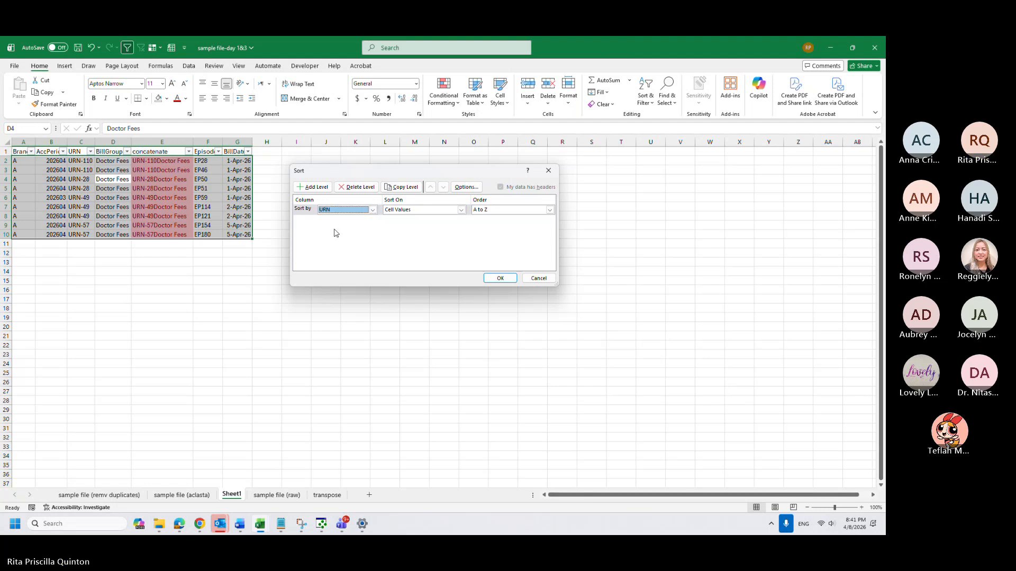
click(319, 189)
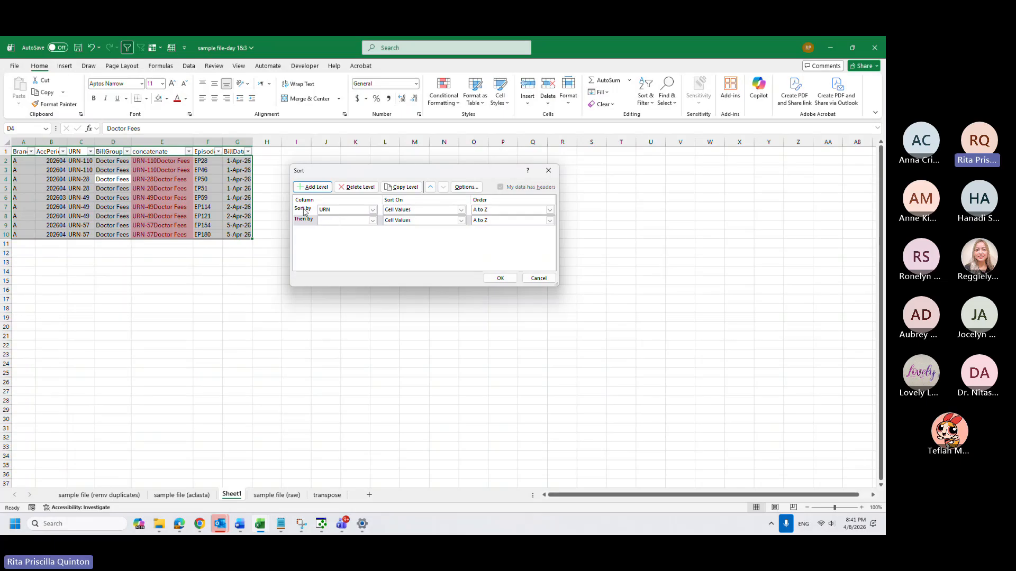
click(329, 221)
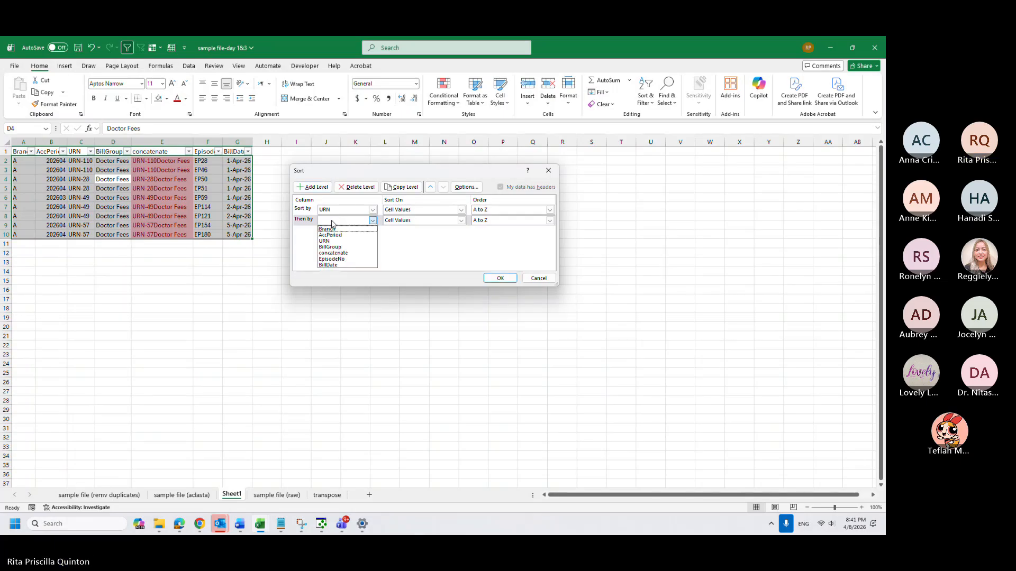
Add BillDate, oldest to newest, as the second sort level after URN, apply the sort and review the URN-110 and URN-28 rows
click(334, 265)
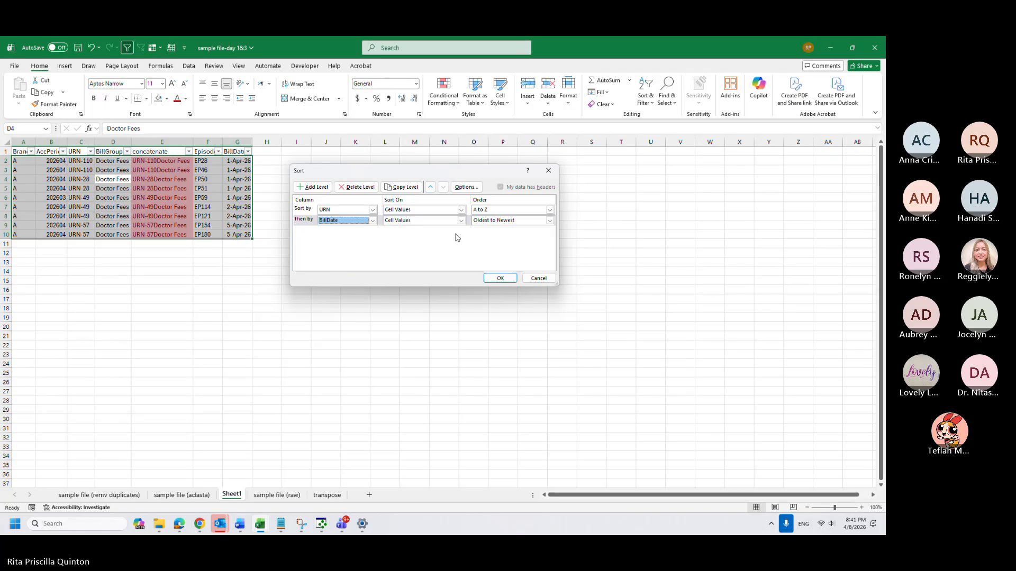
click(501, 278)
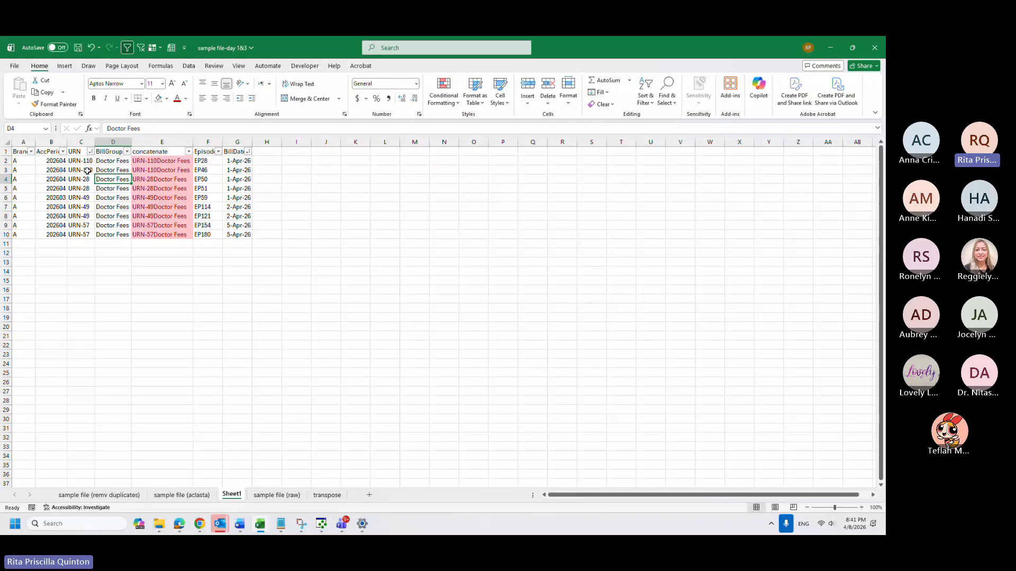
drag(84, 170, 241, 159)
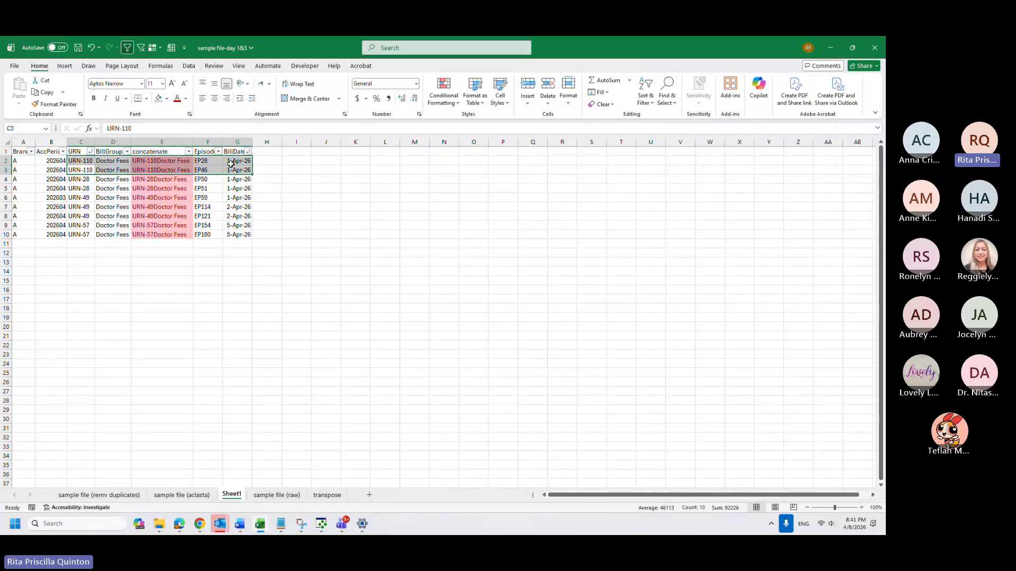
drag(69, 183, 232, 185)
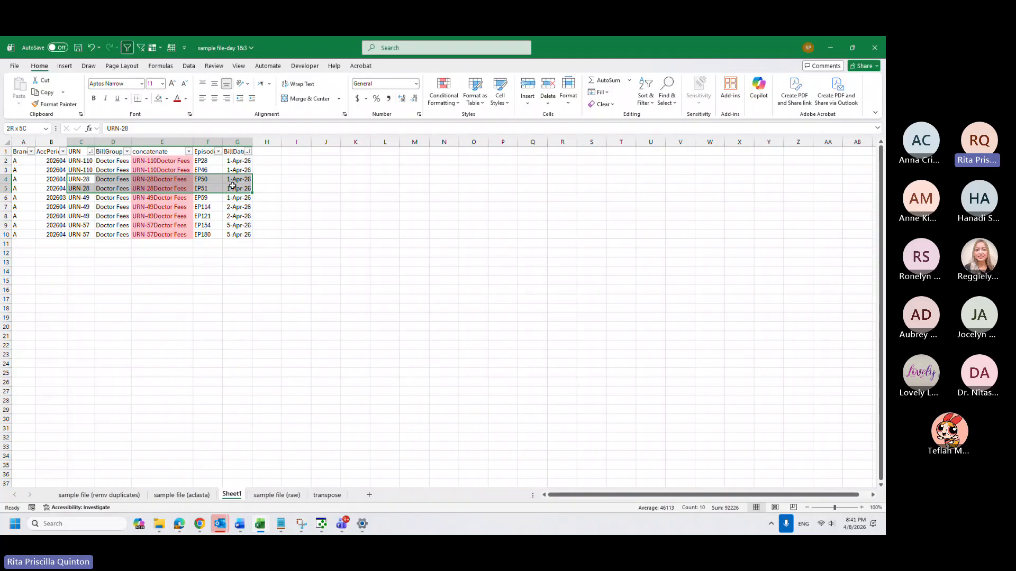
Set the BillDate of the two URN-57 rows to 4/1/2026 and 4/14/2026
click(234, 227)
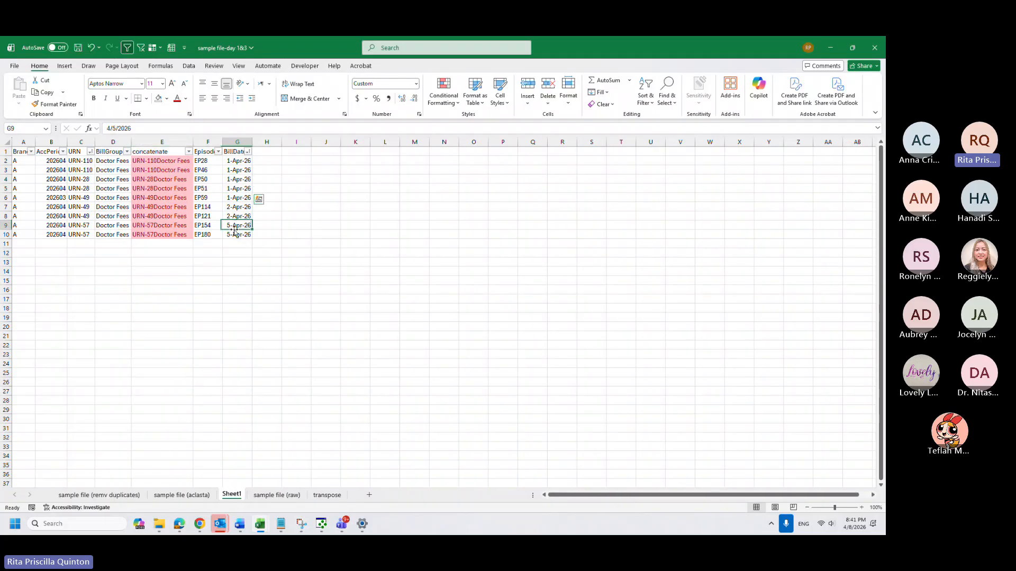
text(4/)
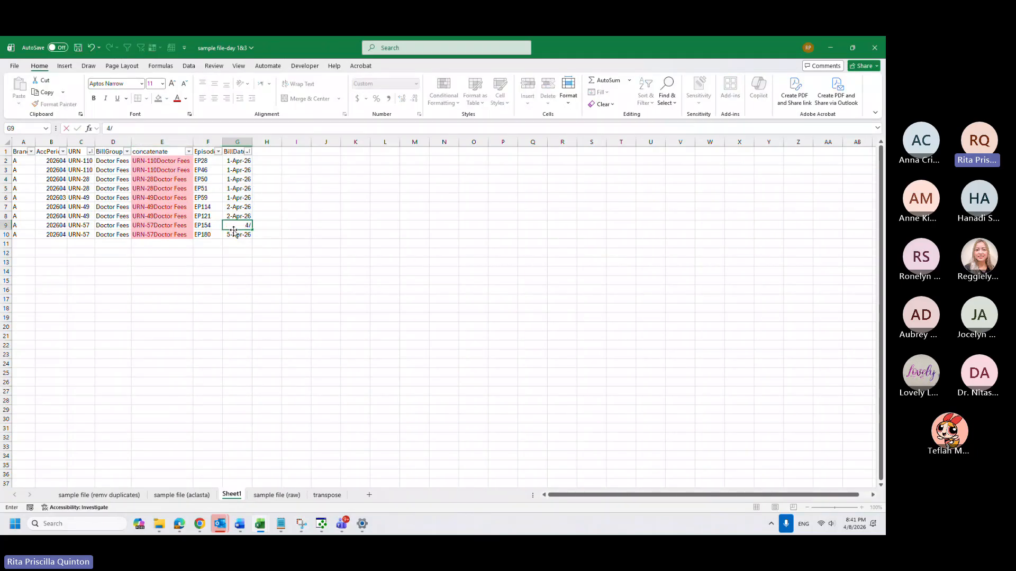
text(1/2026)
key(Return)
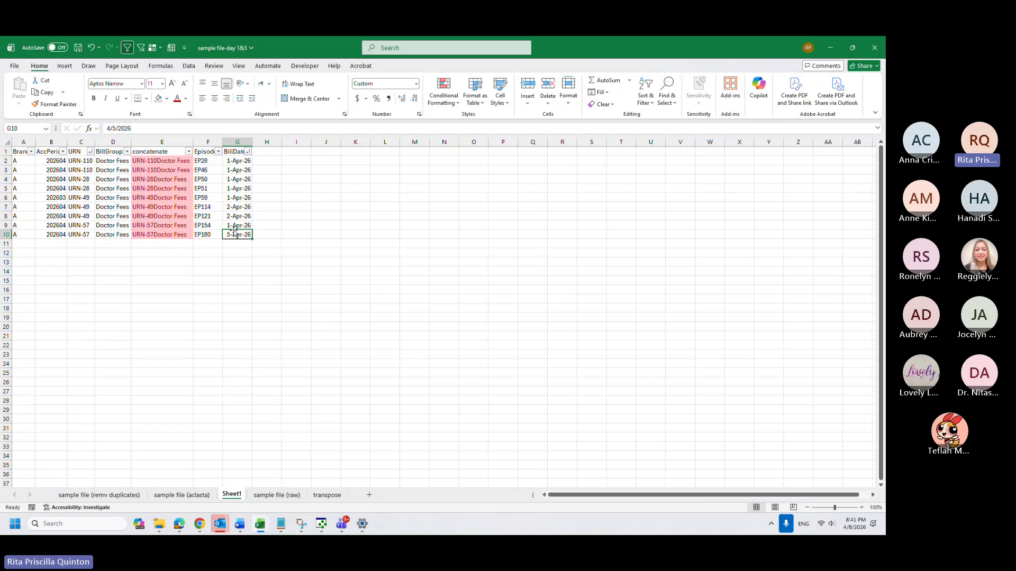
text(4/14/2026)
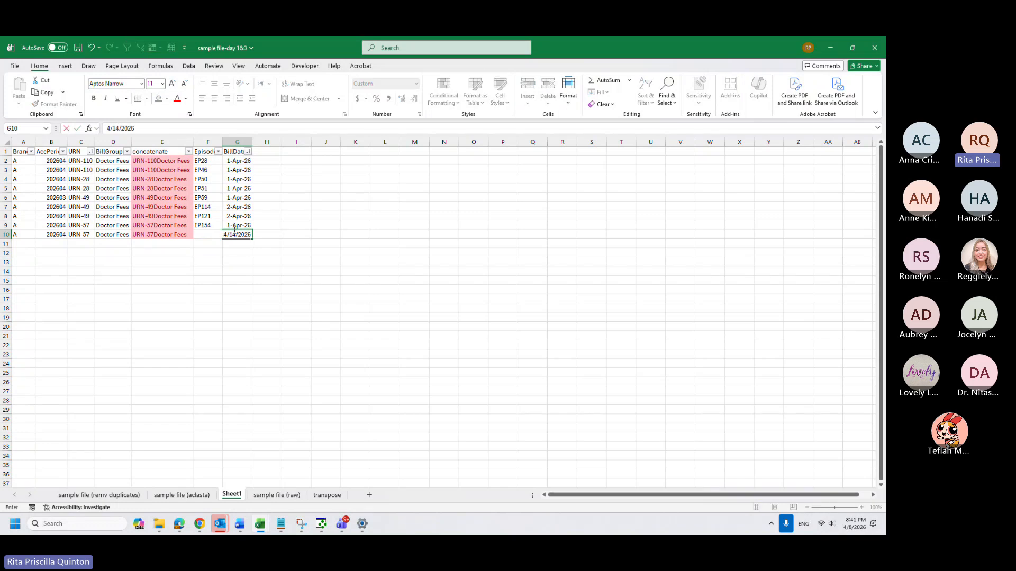
key(ctrl+Return)
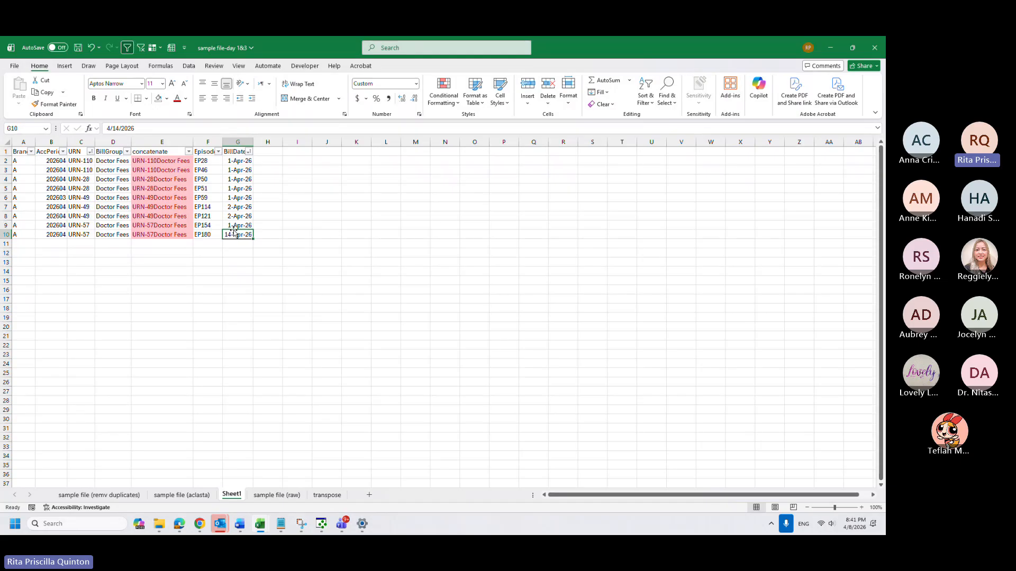
click(297, 168)
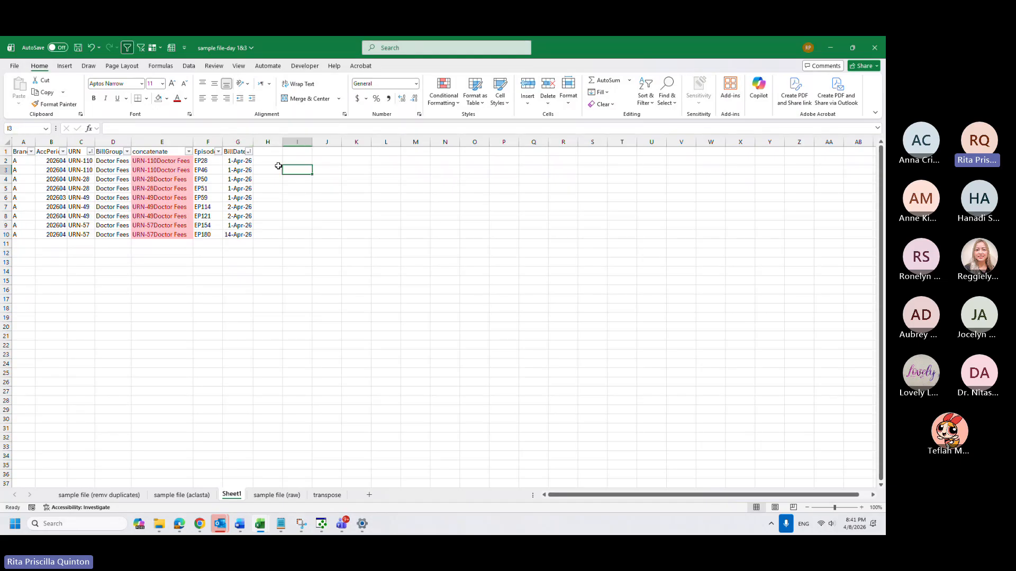
click(278, 166)
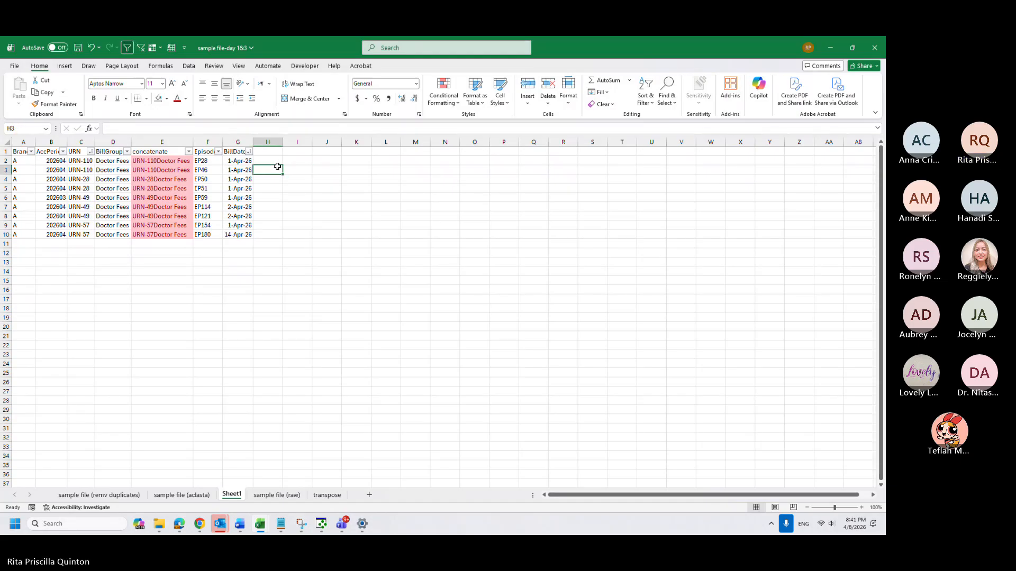
text(+)
key(Left)
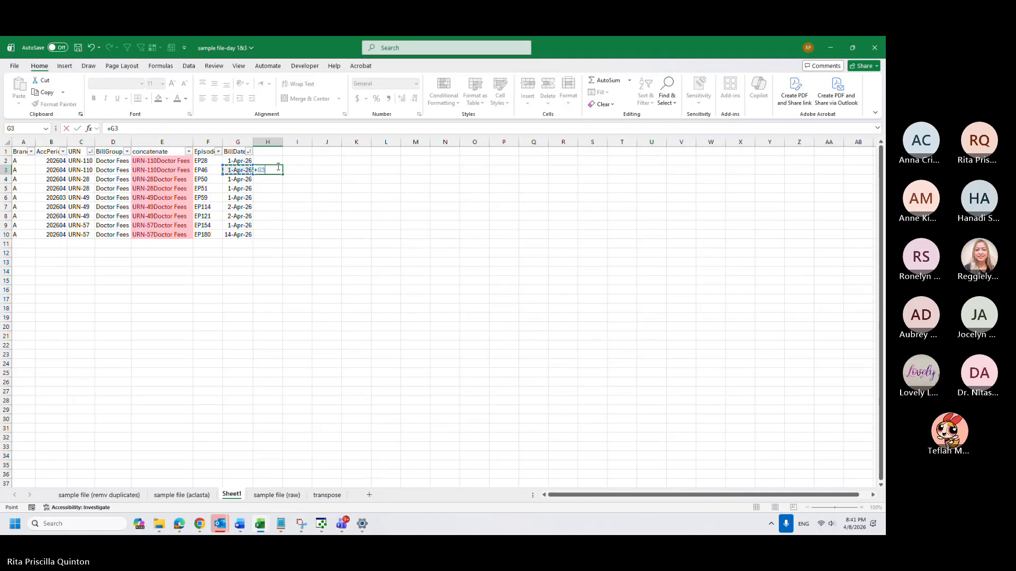
key(Escape)
Start a Subtotal on the whole table, grouped at each change in URN
key(Left)
key(ctrl+a)
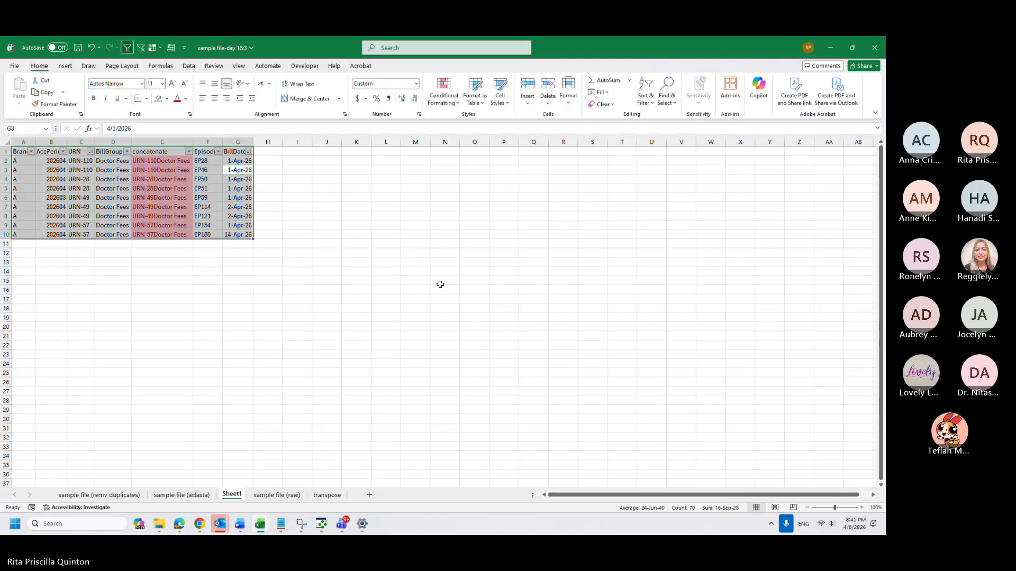
click(645, 97)
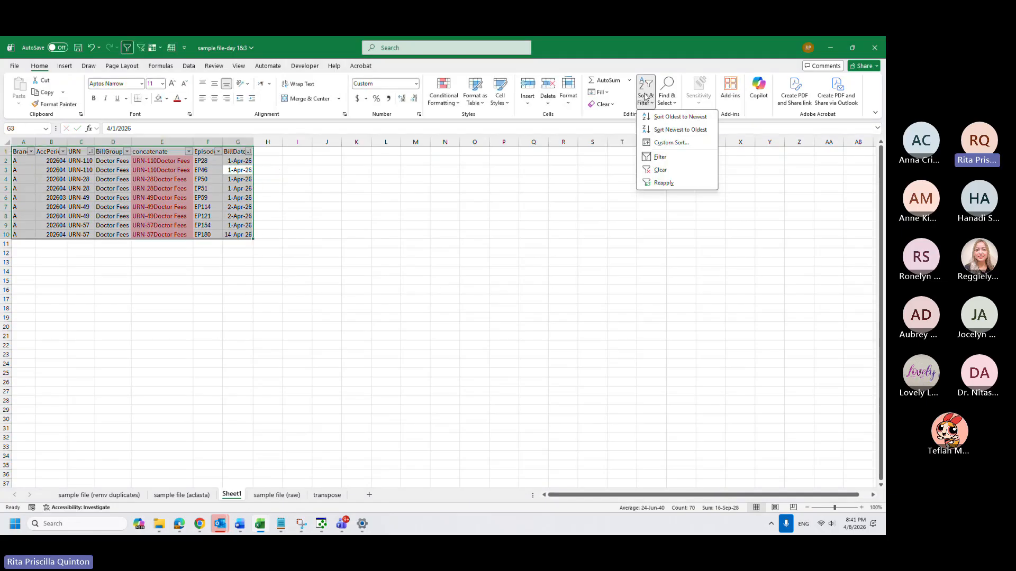
click(645, 96)
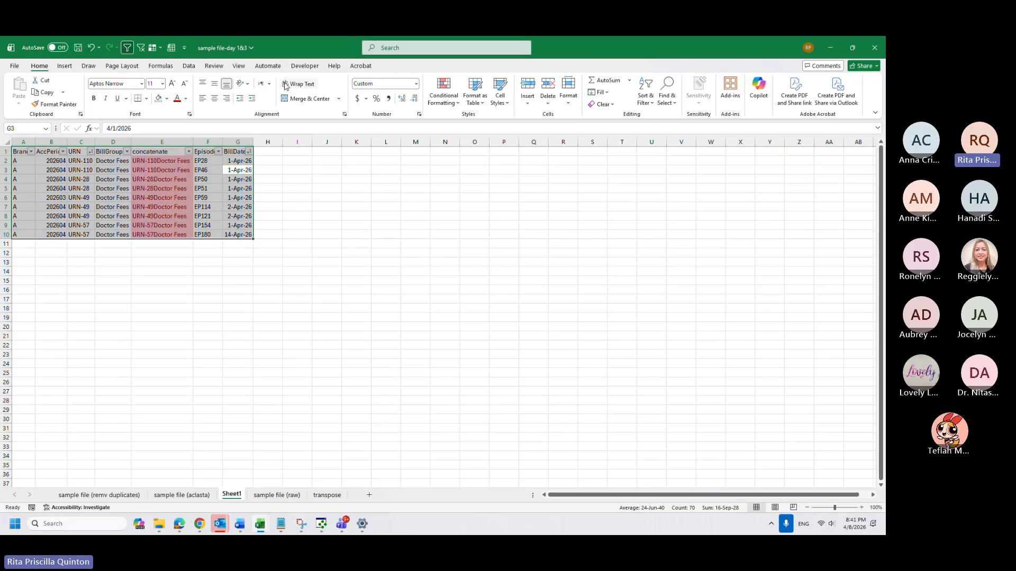
click(189, 66)
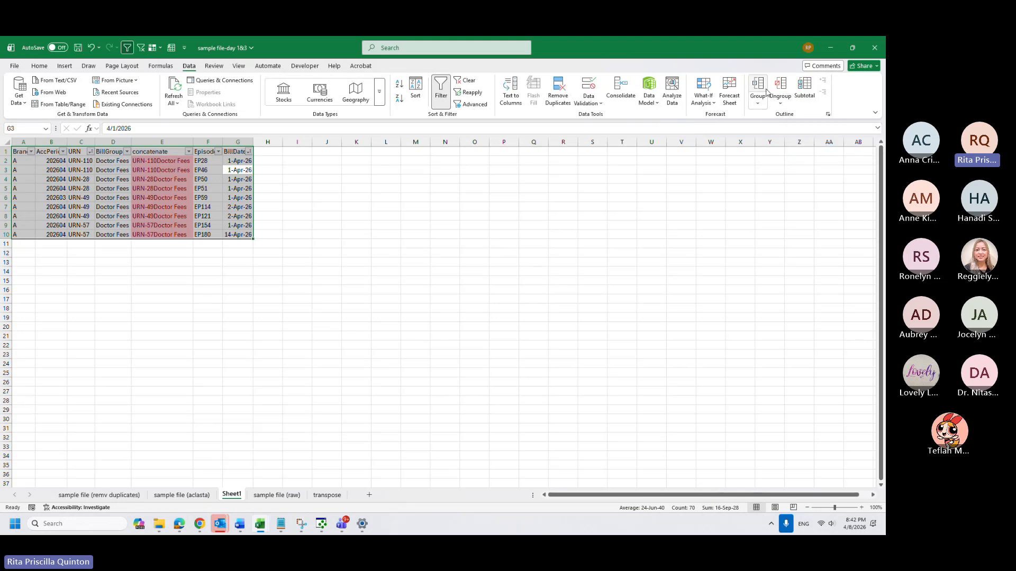
click(803, 98)
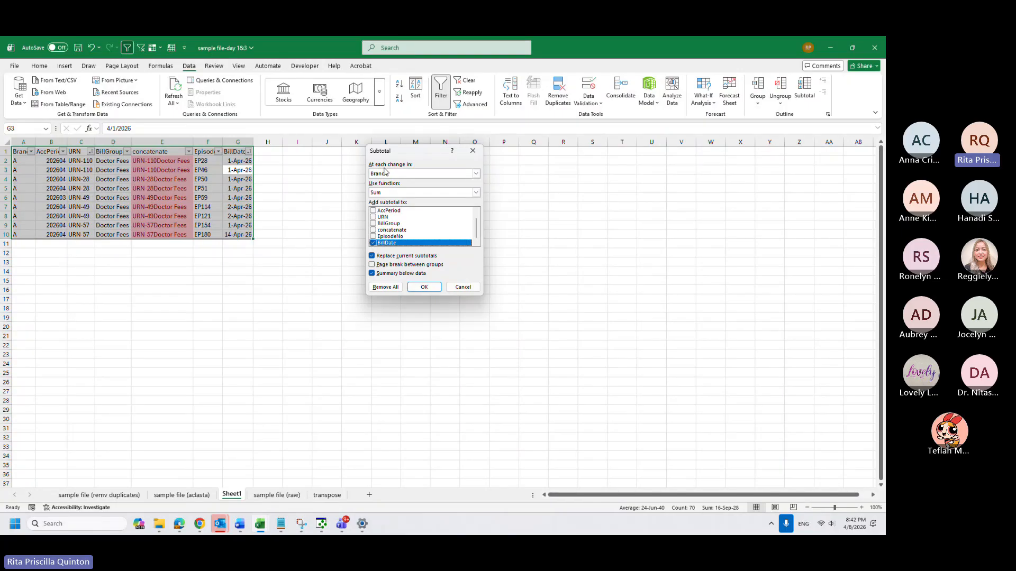
click(422, 174)
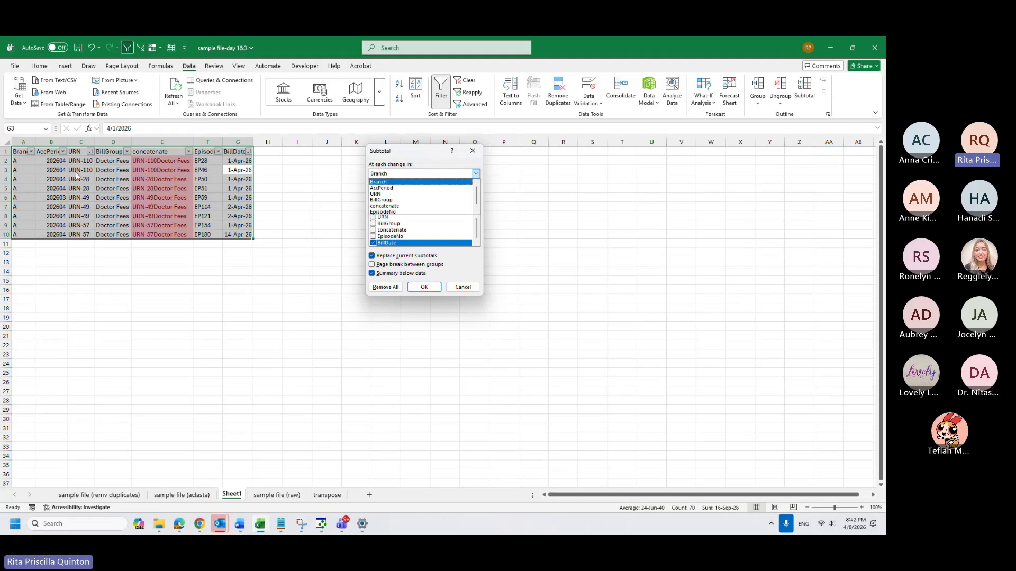
click(428, 194)
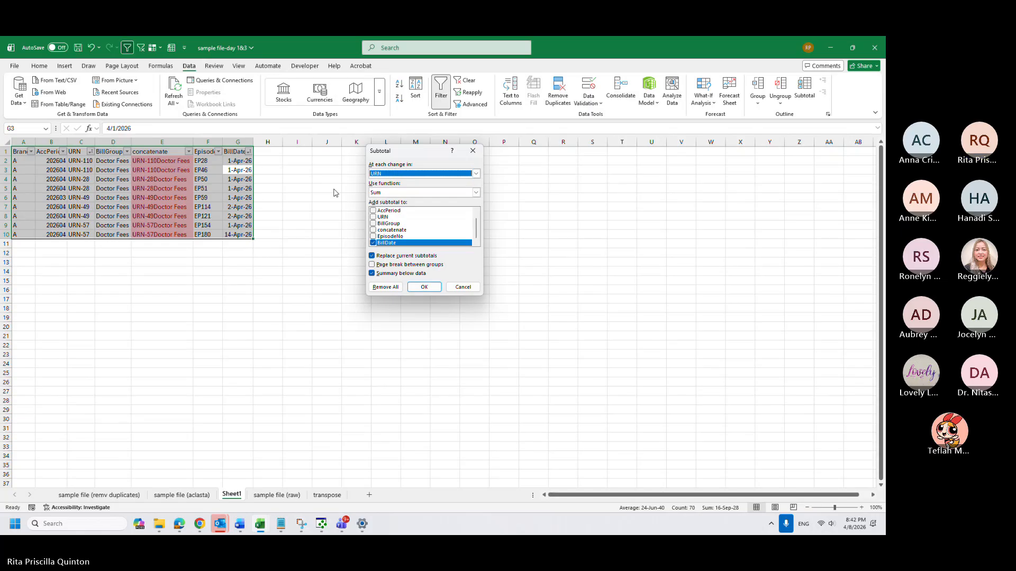
Review the available subtotal functions, keep Sum and apply the subtotals to BillDate
click(454, 192)
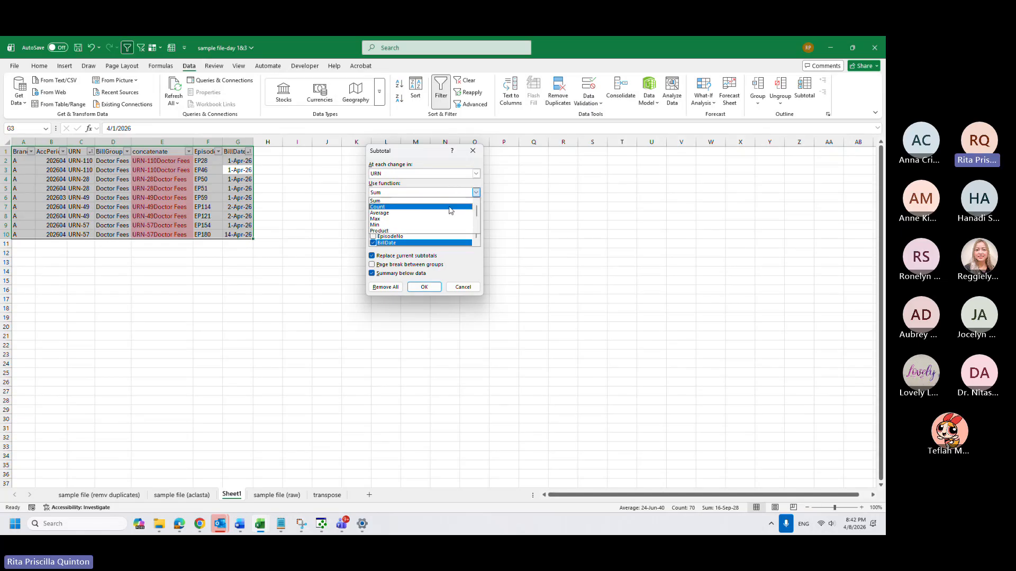
scroll(450, 211, down, 3)
scroll(450, 210, up, 3)
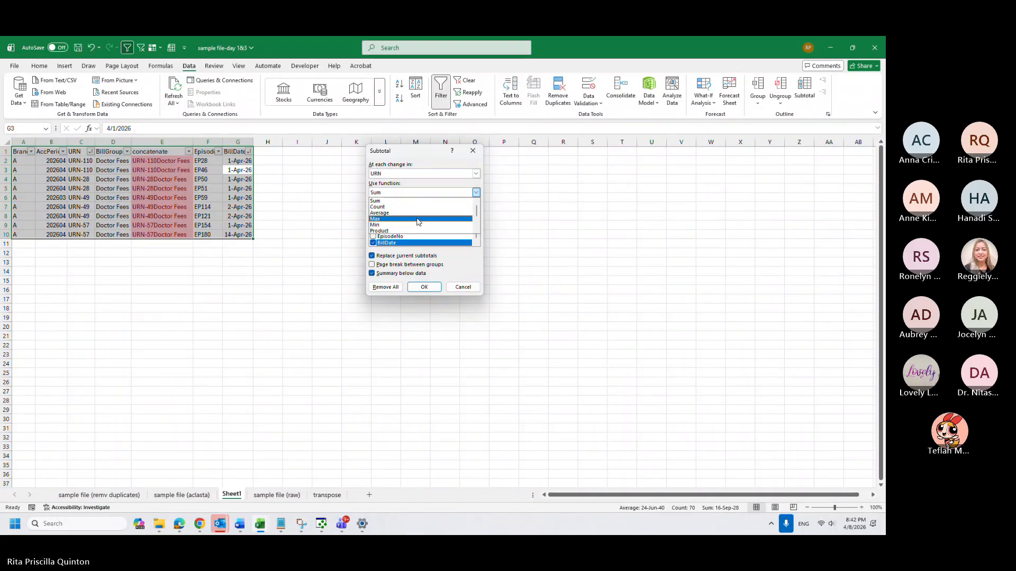
scroll(417, 221, down, 3)
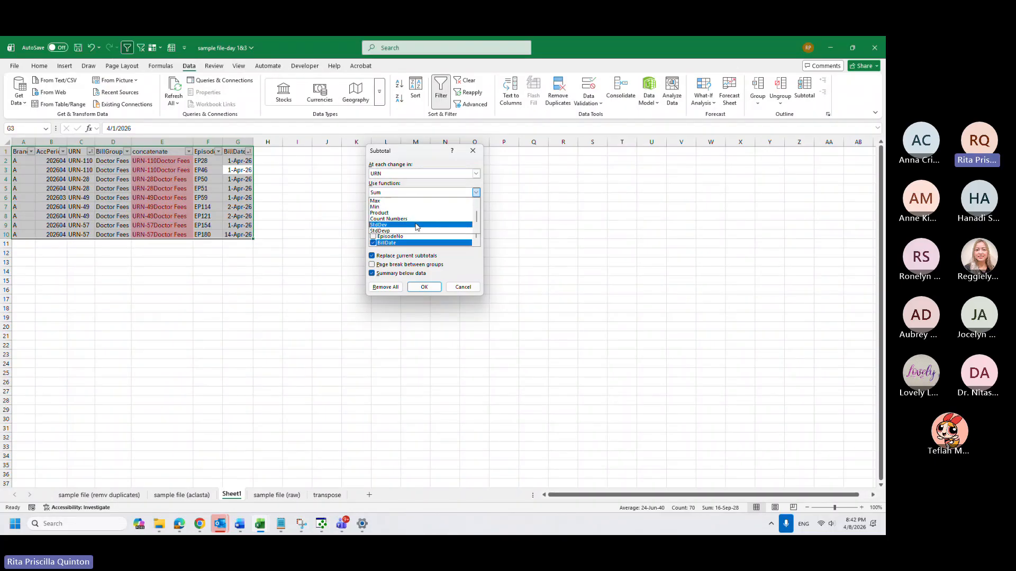
scroll(416, 227, up, 1)
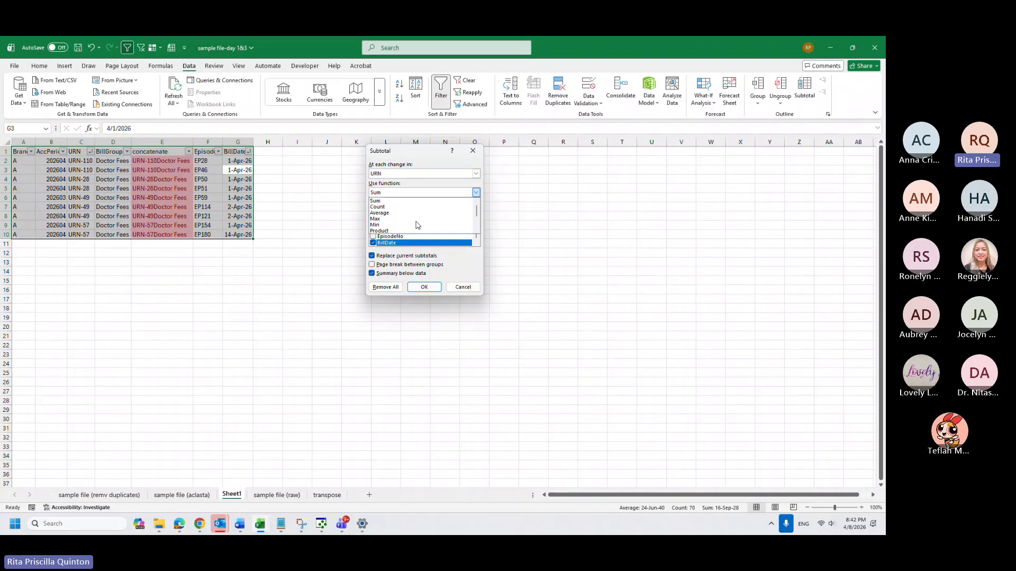
click(474, 194)
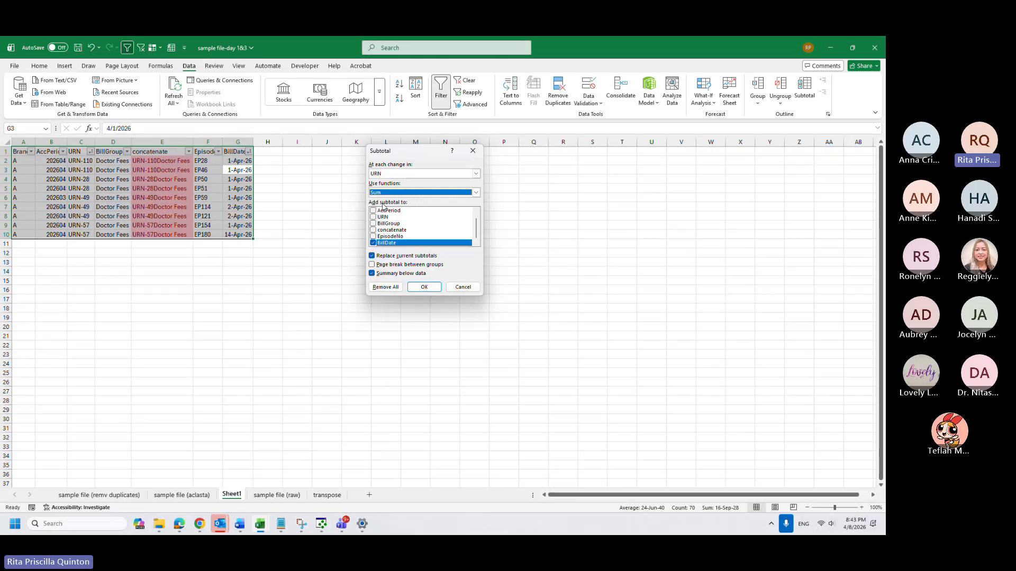
click(421, 289)
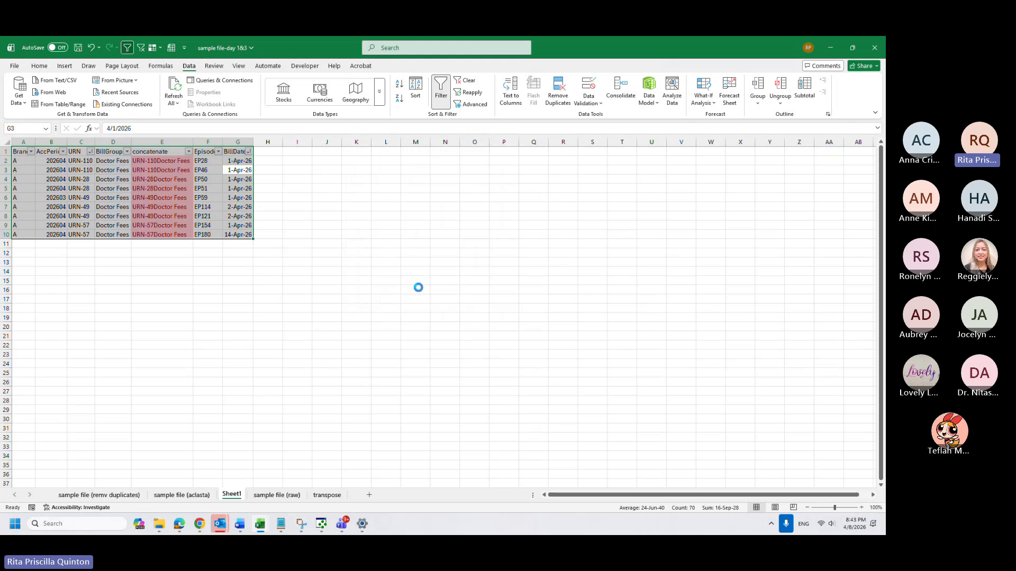
click(351, 235)
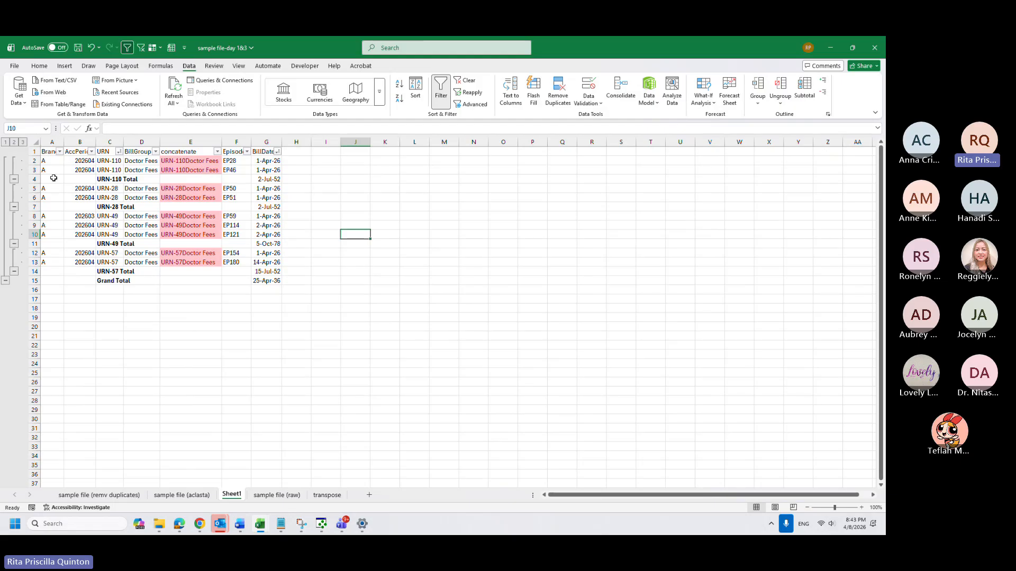
Examine the URN-110 Total row and its BillDate subtotal against the rows above it
drag(52, 179, 261, 182)
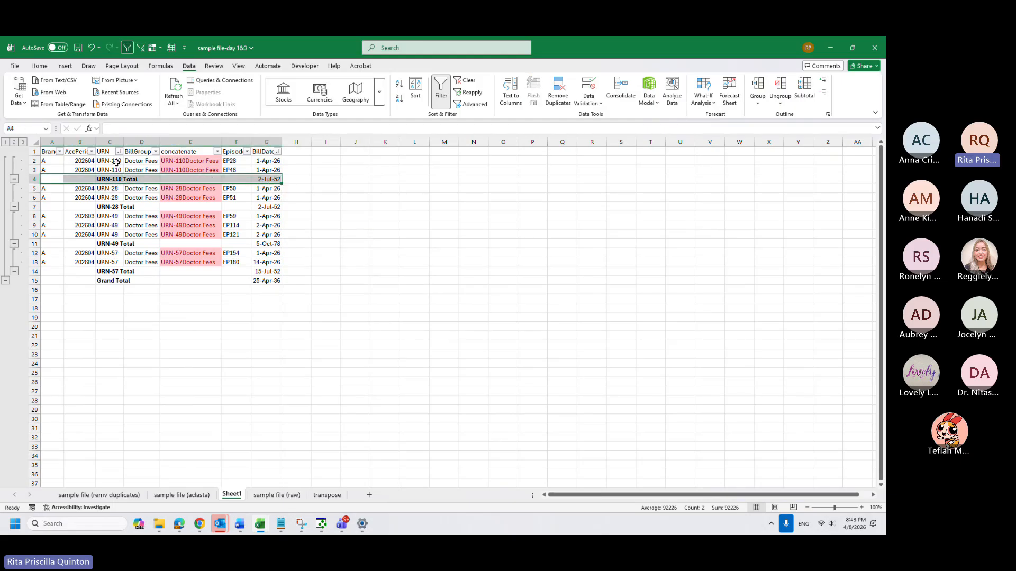
drag(116, 162, 114, 178)
drag(52, 178, 319, 180)
click(269, 180)
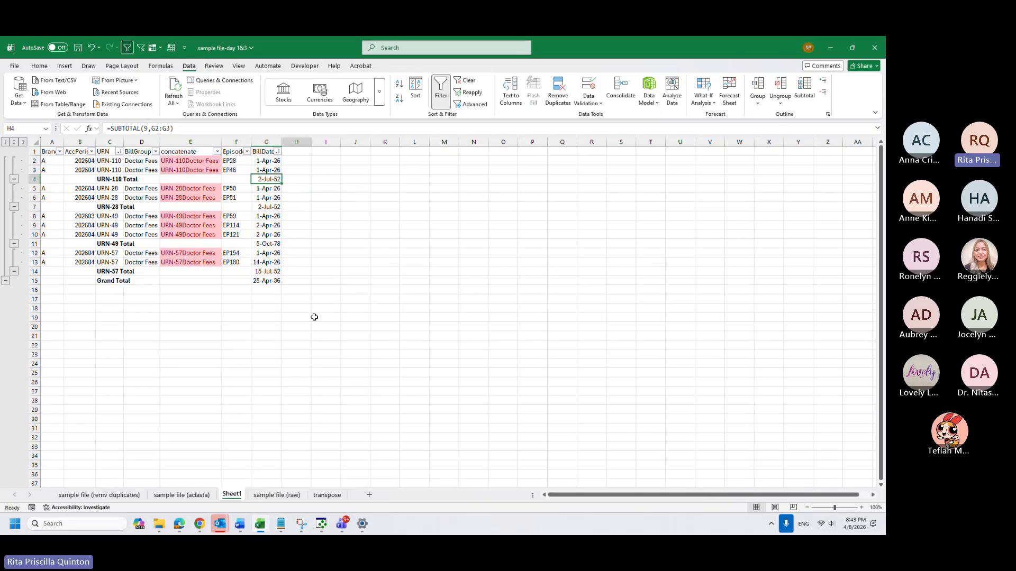
key(Up)
key(Up)
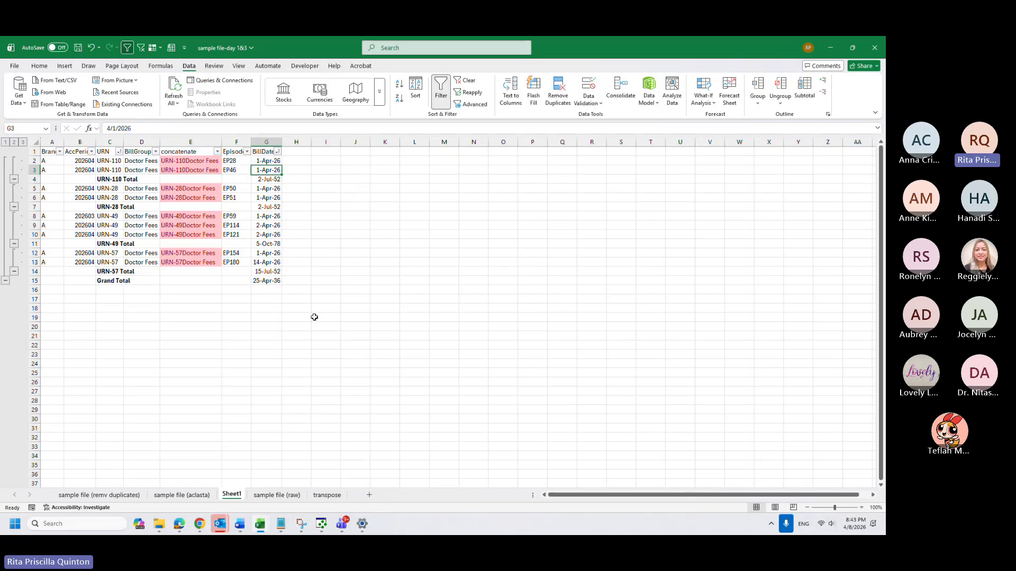
Try filtering the URN column by "total" and undo the filter
key(Down)
key(Left)
key(Left)
key(Left)
key(Left)
key(Up)
key(Up)
key(alt+Down)
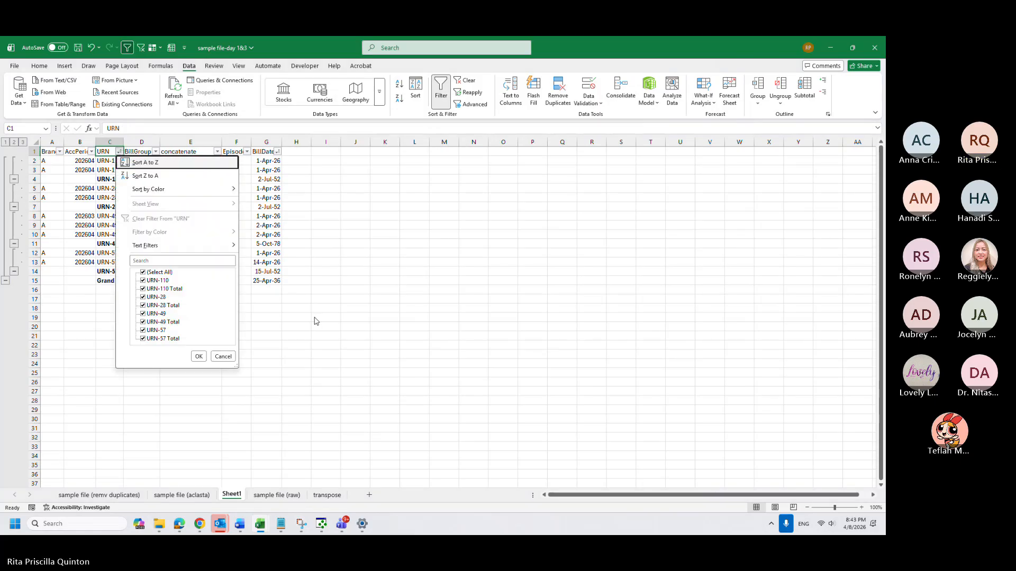
text(total)
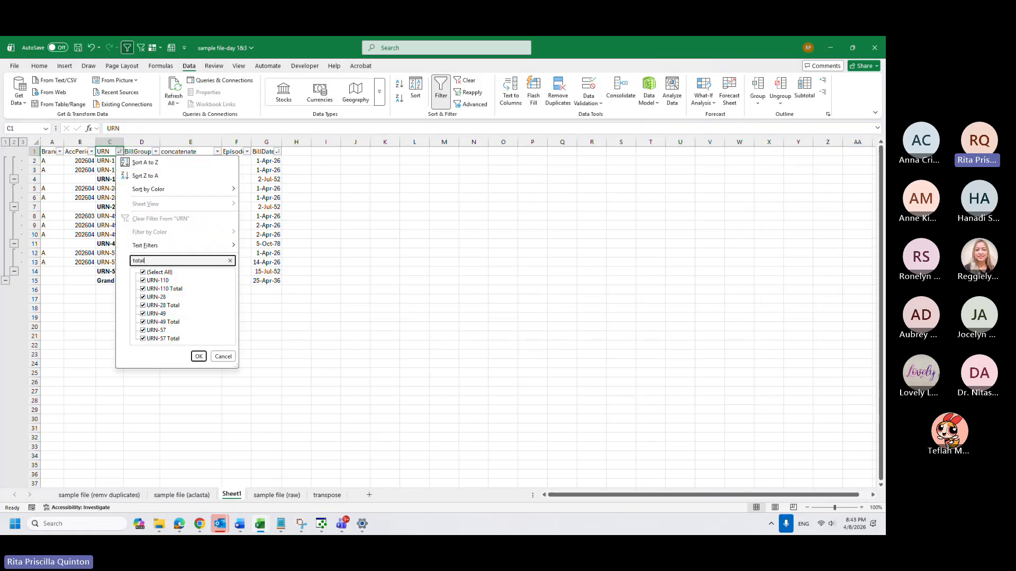
key(Return)
key(ctrl+z)
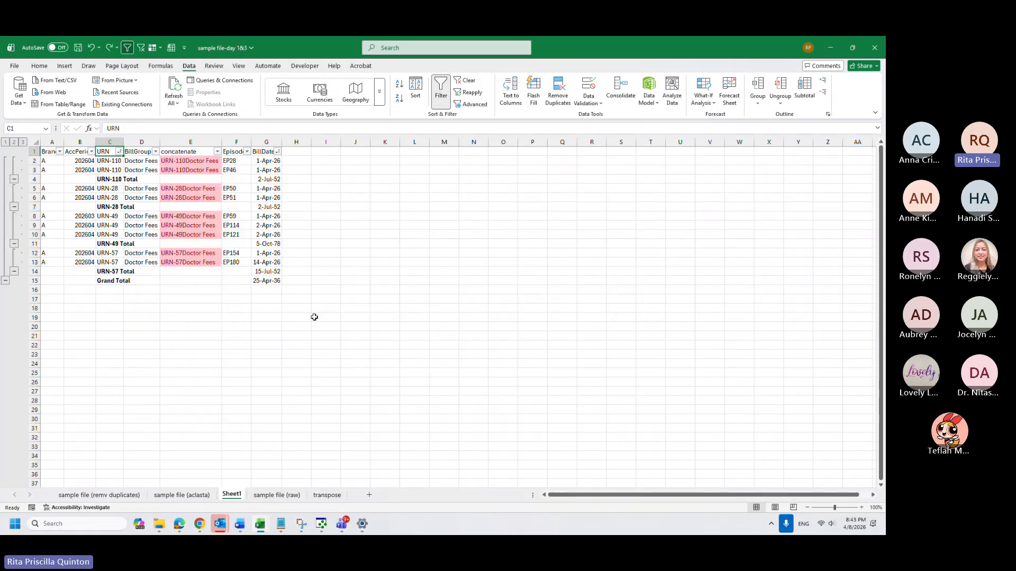
Replace the BillDate subtotal in the URN-110 Total row (G4) with the date difference formula =+G3-G2
key(Down)
key(Right)
key(Right)
key(Right)
key(Right)
key(Down)
key(Right)
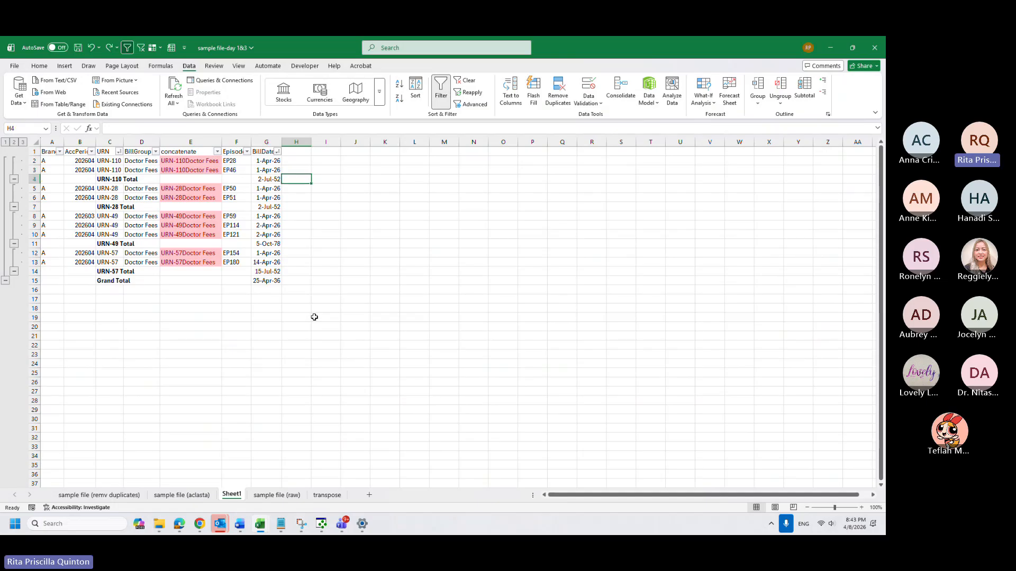
key(Left)
key(Left)
key(shift+Up)
key(shift+space)
key(Down)
key(Right)
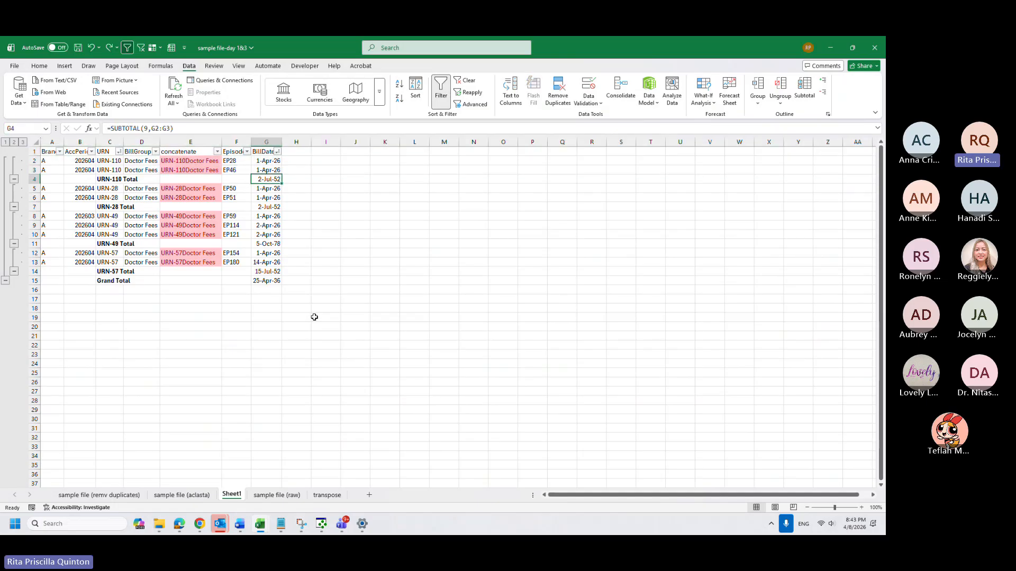
text(=+G3-G2)
key(ctrl+Return)
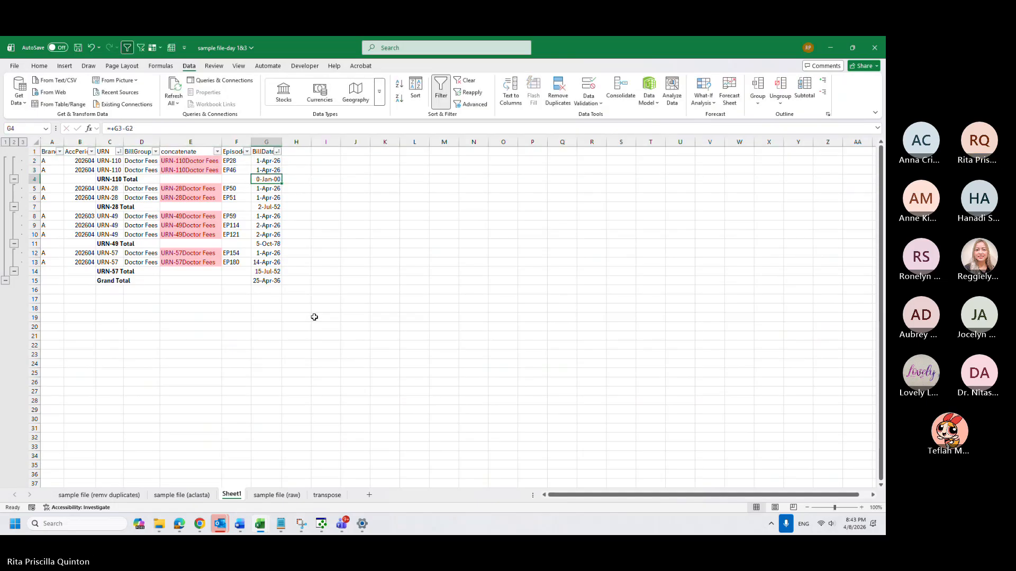
Format the bill date difference in the URN-110 Total row (G4) with the Comma (Accounting) number style
key(ctrl+c)
key(Down)
key(Down)
key(Down)
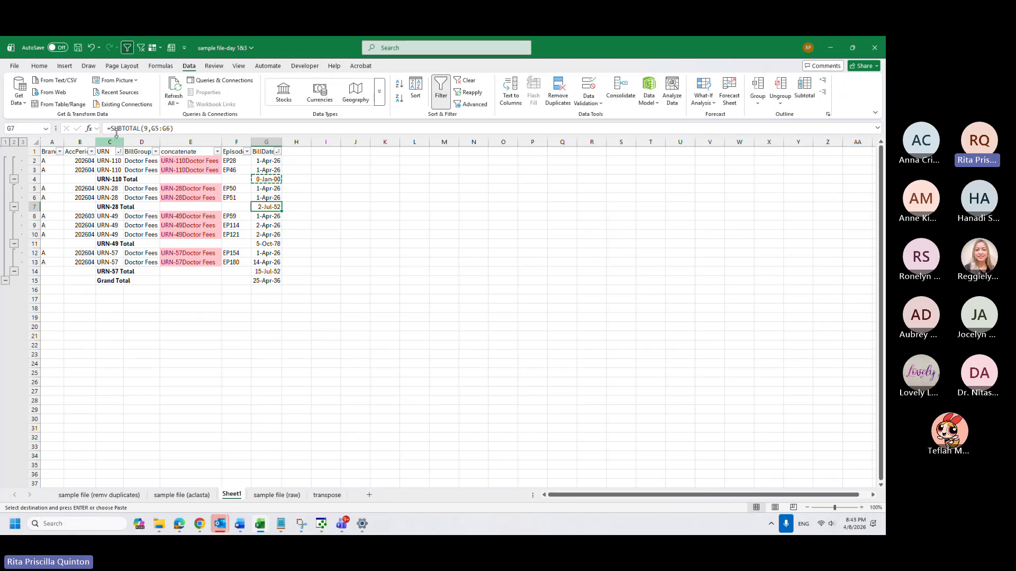
key(Up)
key(Up)
key(Up)
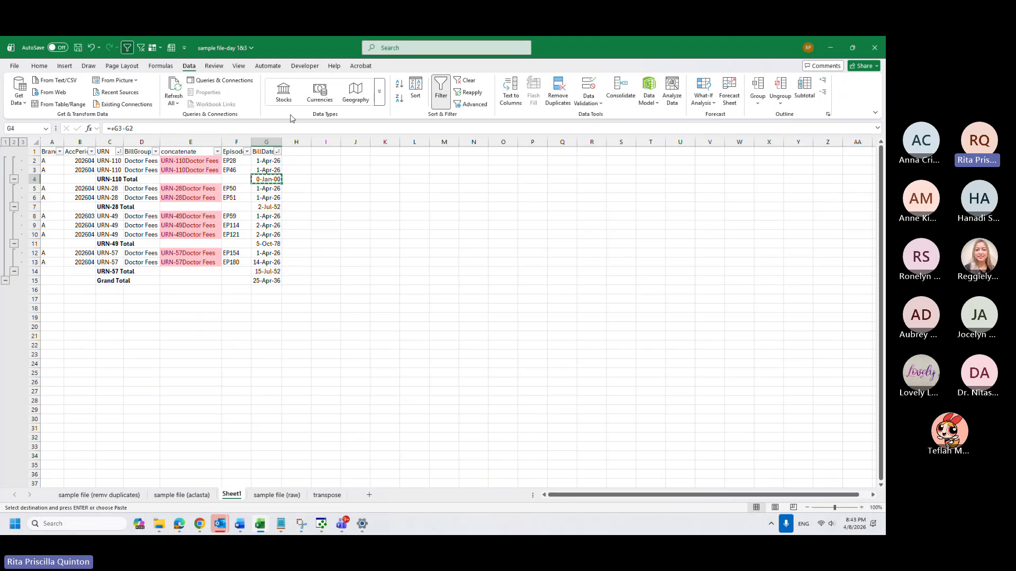
click(40, 66)
click(388, 99)
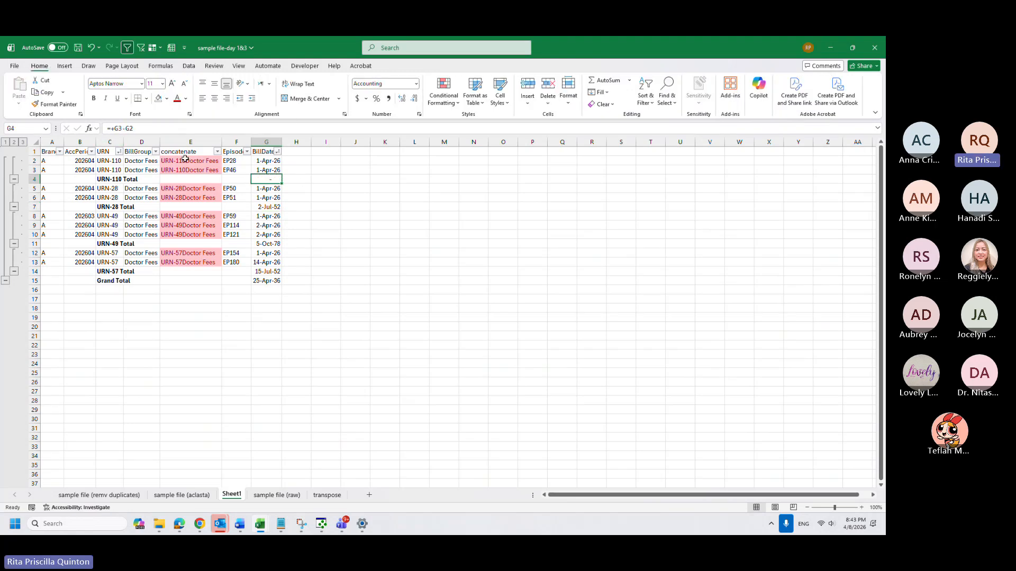
Filter the URN column by "tota" so that only the total rows are listed
key(Up)
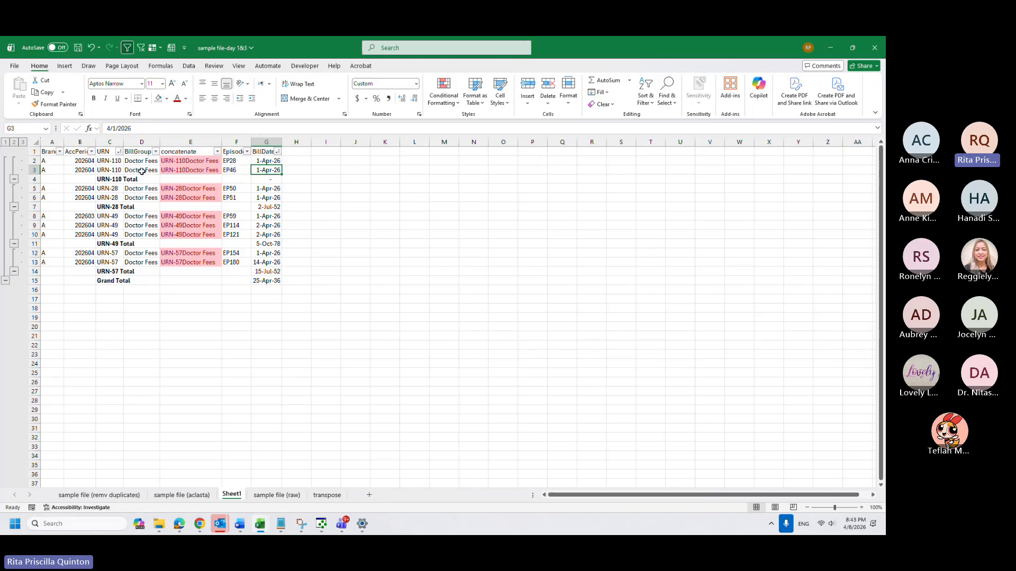
click(35, 170)
click(34, 160)
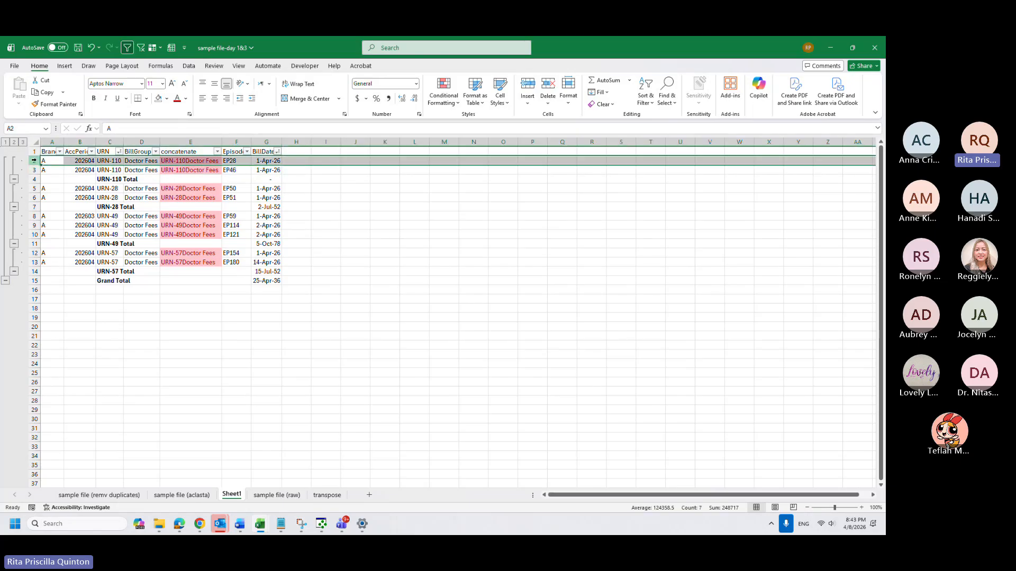
click(113, 179)
click(252, 179)
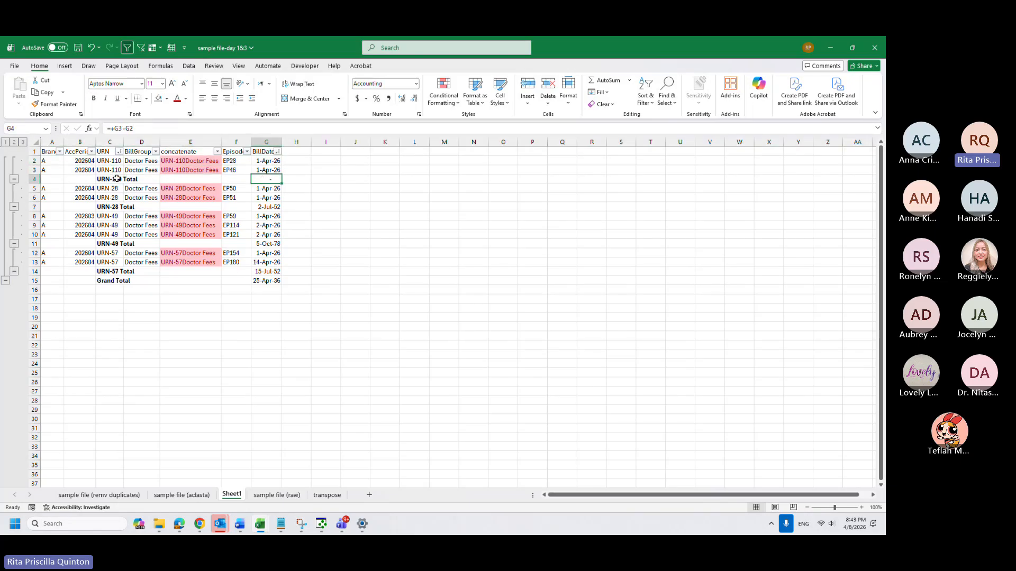
click(119, 151)
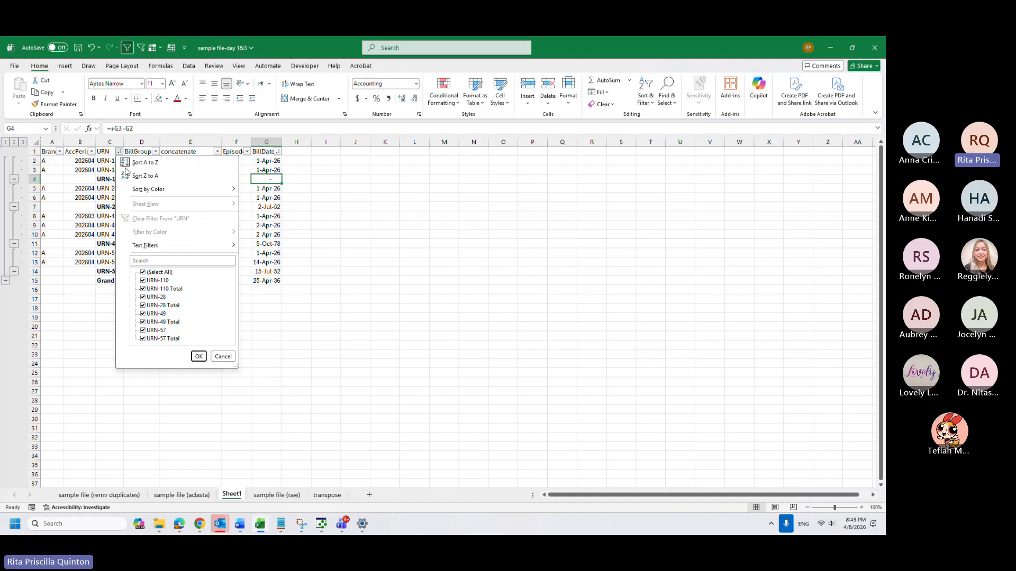
click(177, 261)
text(tota)
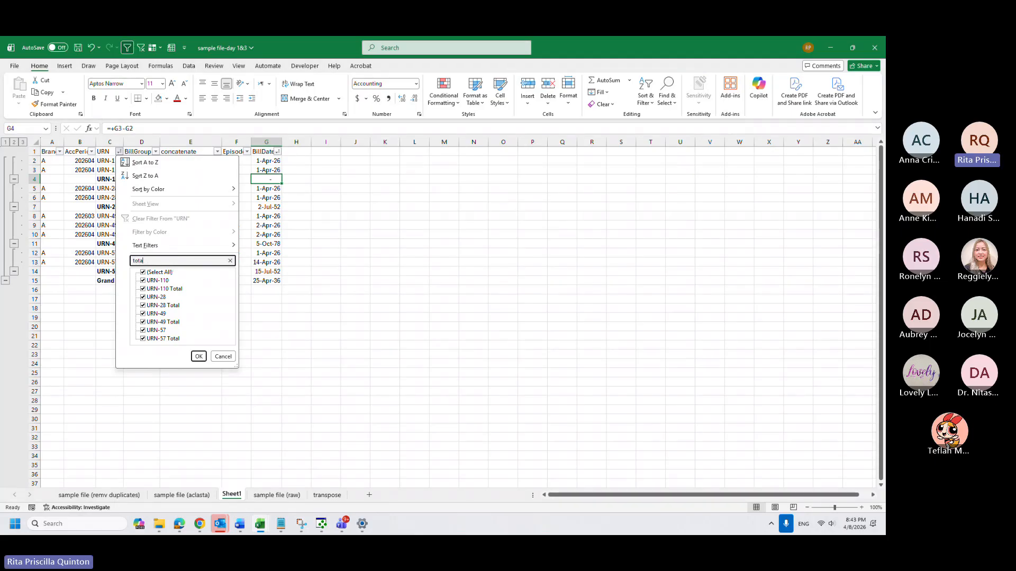
key(Return)
Copy the G4 difference formula down the BillDate column through the Grand Total row and clear the URN filter
key(ctrl+c)
key(ctrl+shift+Down)
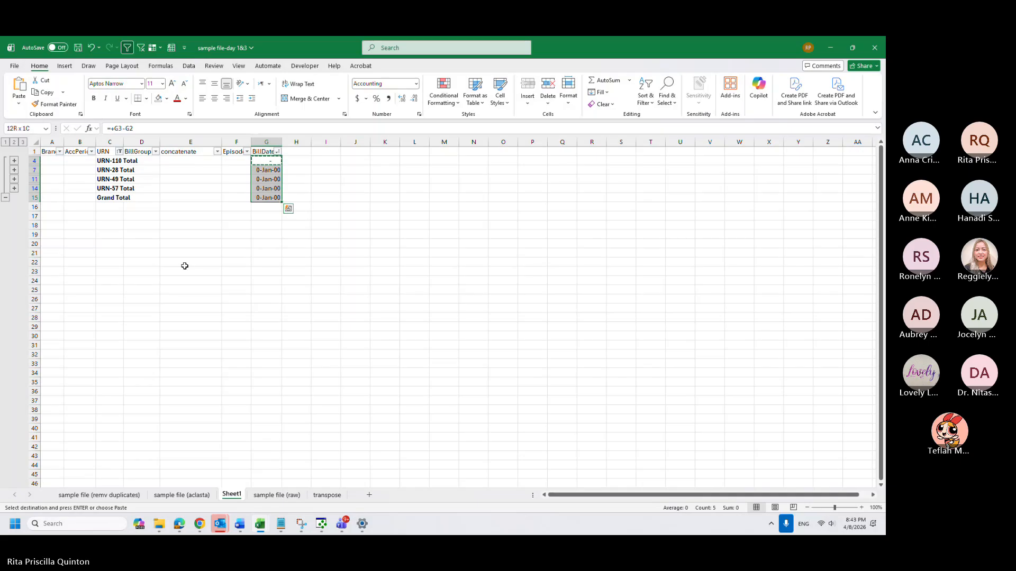
key(ctrl+v)
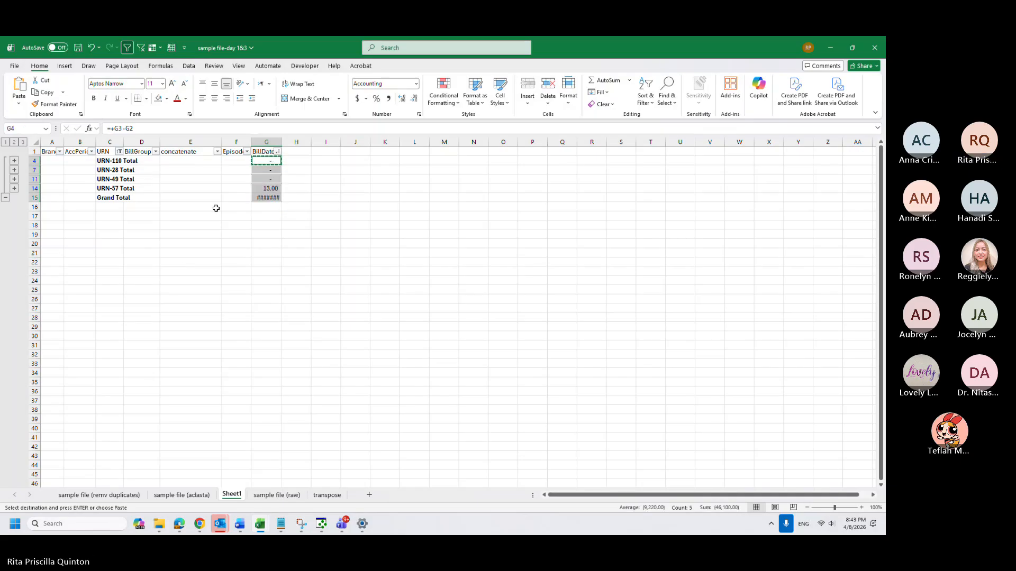
click(275, 190)
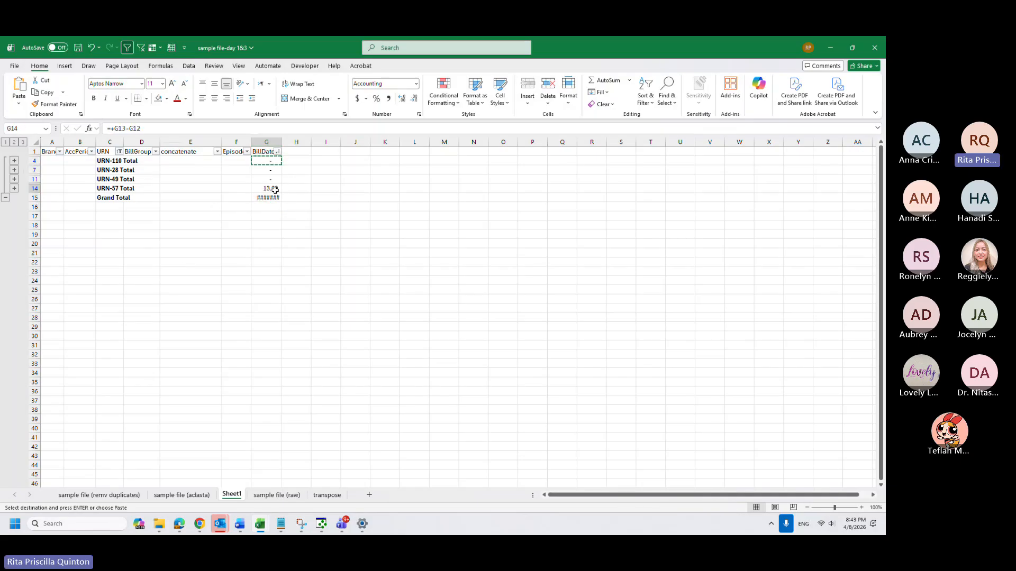
click(140, 48)
key(F2)
key(Escape)
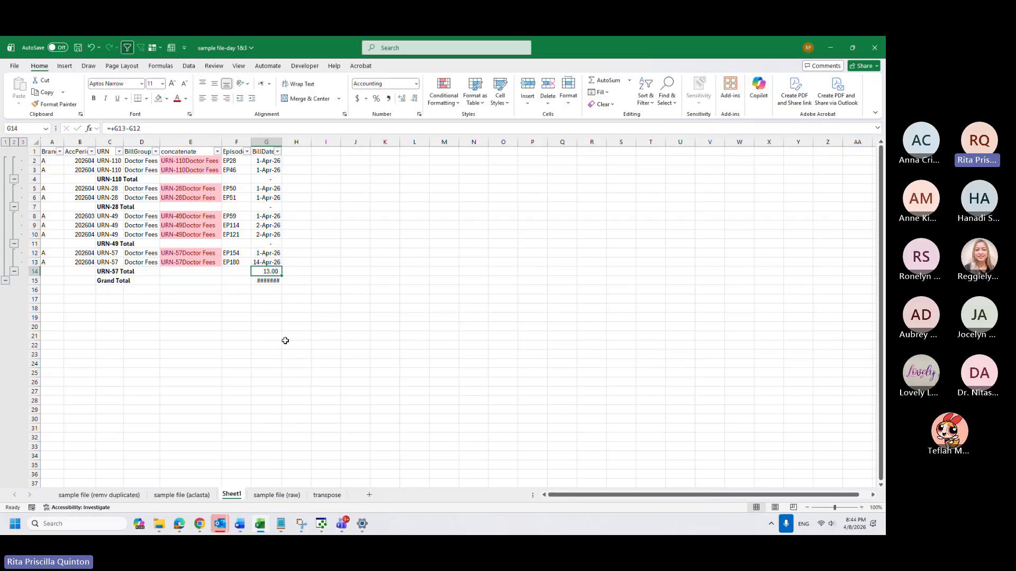
Change the BillDate of episode EP51 in the URN-28 group (G6) to 4/20
key(Up)
key(Down)
click(271, 233)
key(Up)
key(Up)
key(Up)
key(Up)
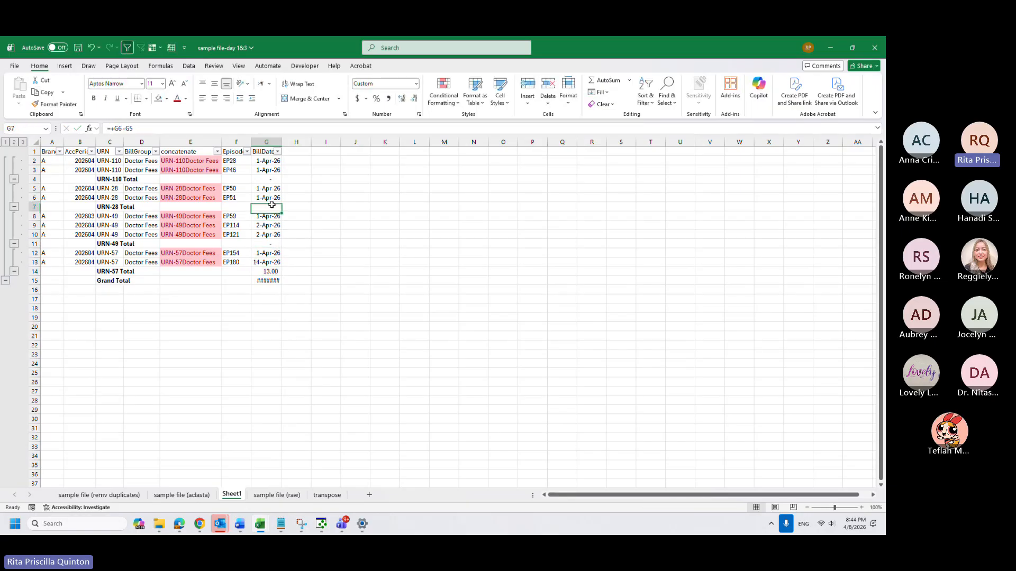
text(4/)
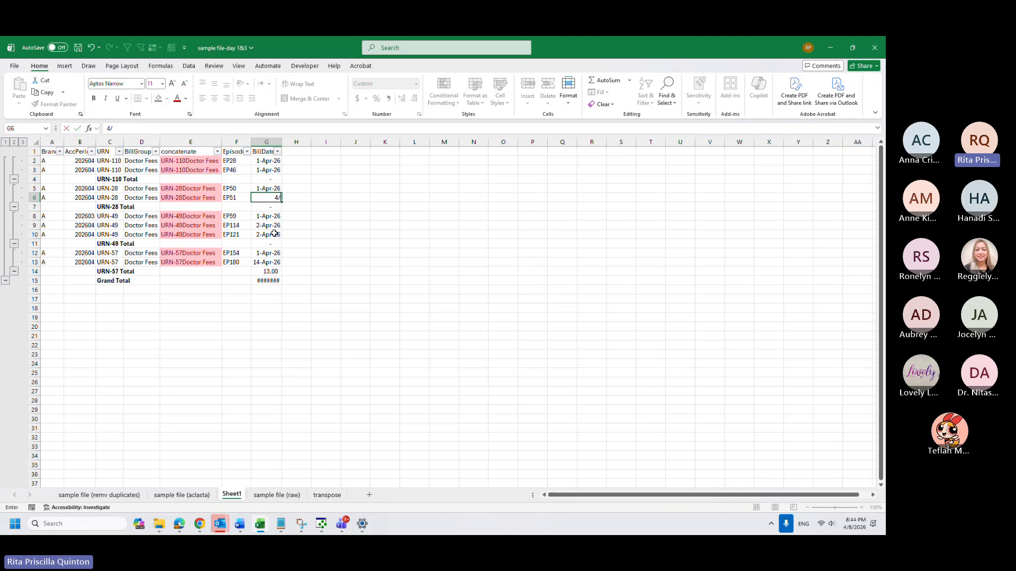
text(20)
key(Return)
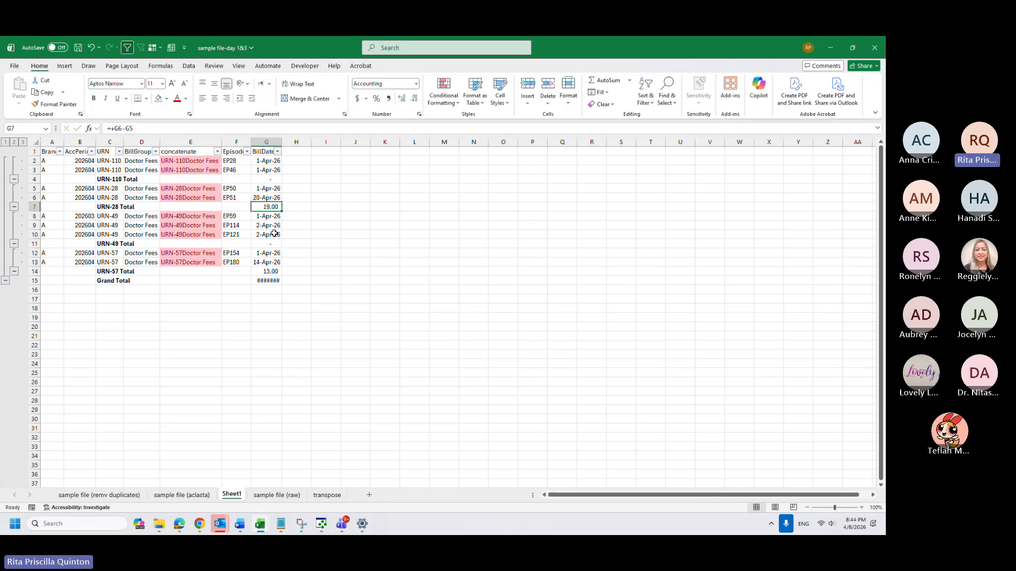
key(shift+space)
key(shift+Up)
key(shift+Up)
key(Down)
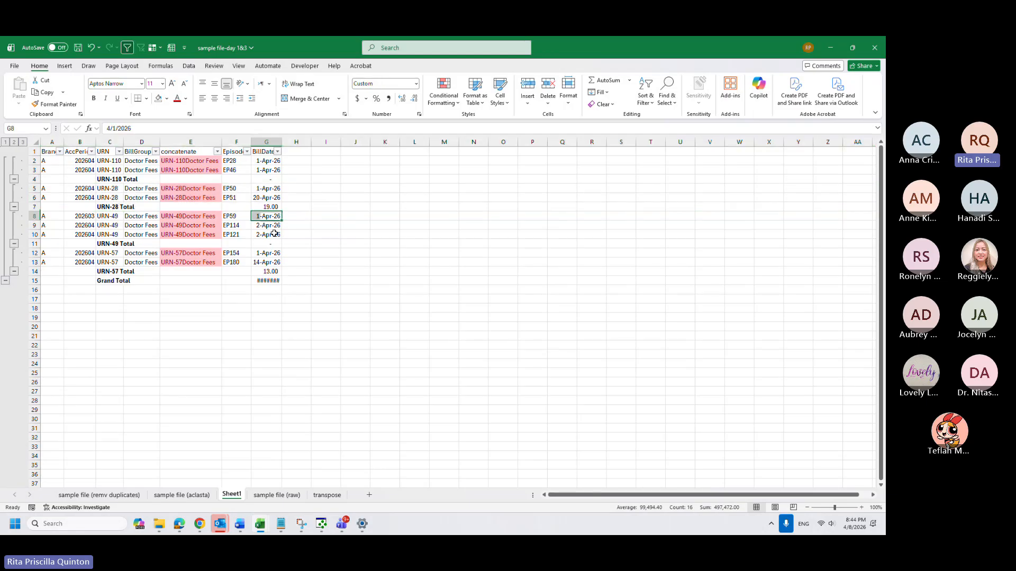
key(Up)
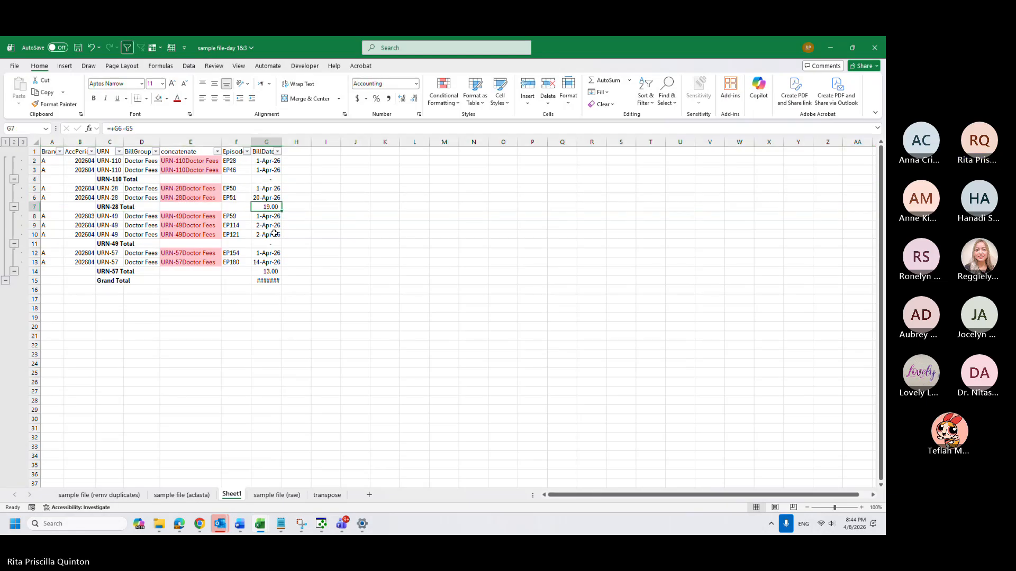
Enter =IF(G7>14,"DO NOT CHECK","FOLLOW UP") in H7 beside the URN-28 Total difference
key(Right)
text(=)
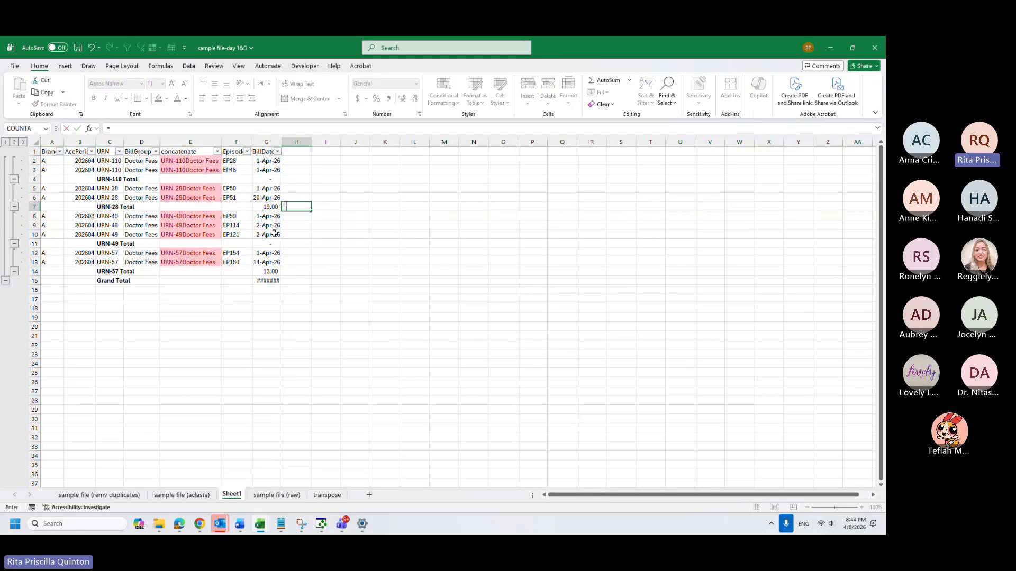
text(IF()
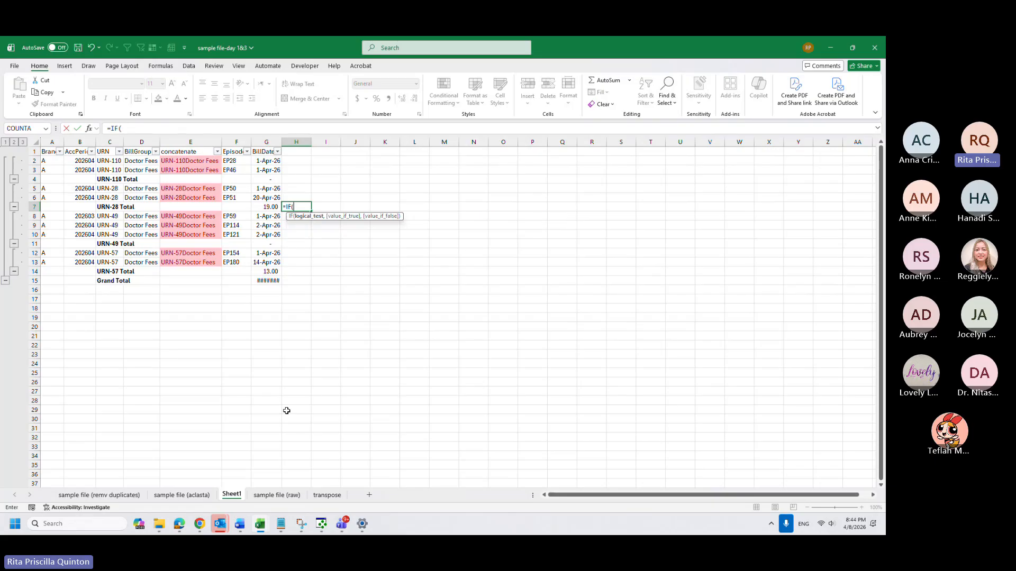
key(Left)
text(>)
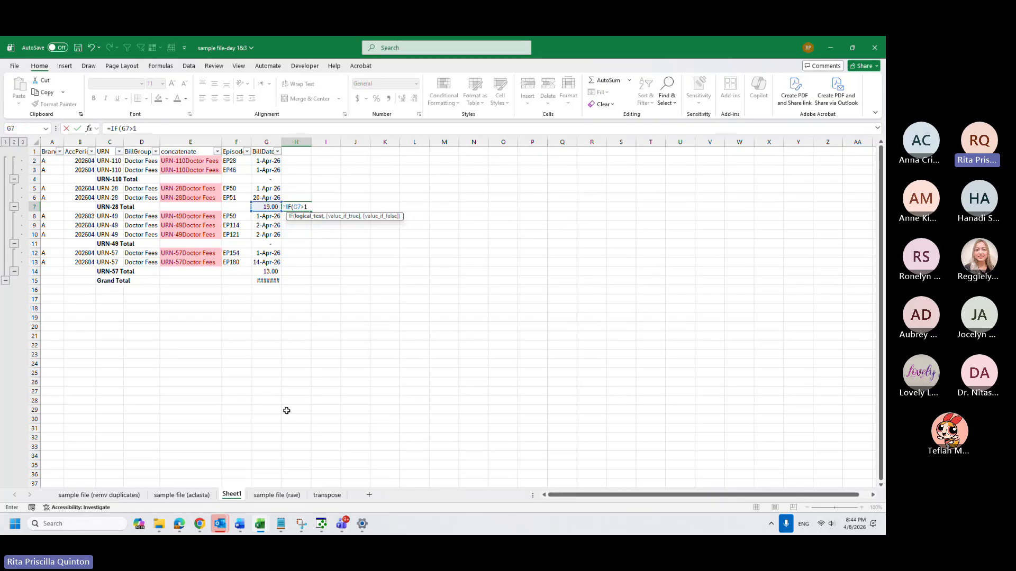
text(14,"DO NO)
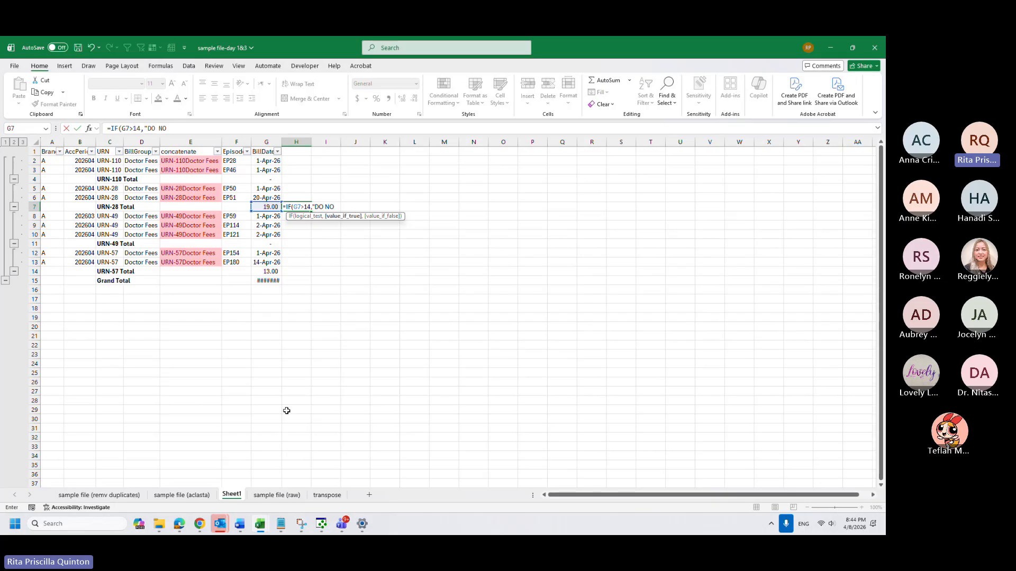
text(T CHECK")
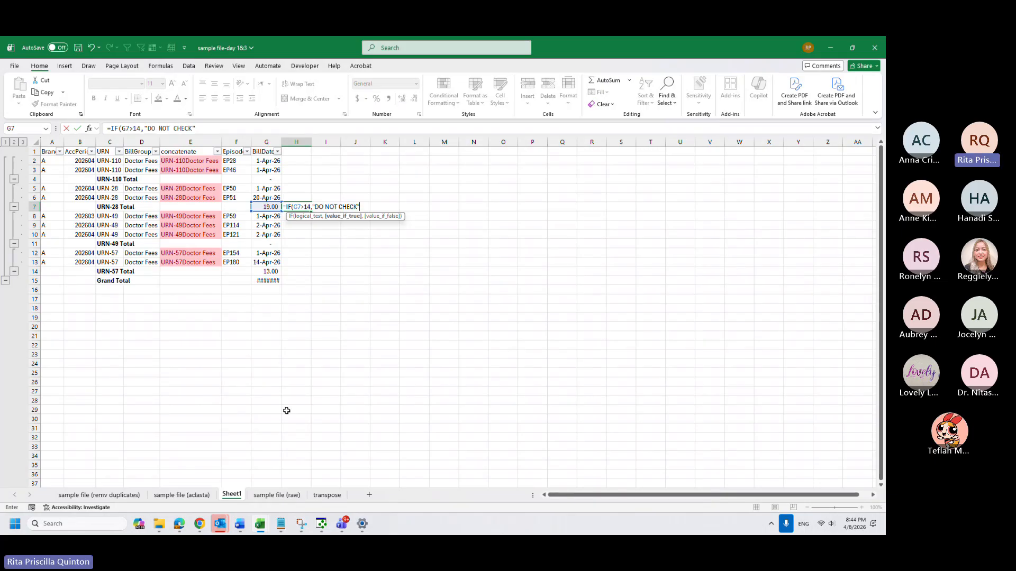
text(,"FOLLOW UP)
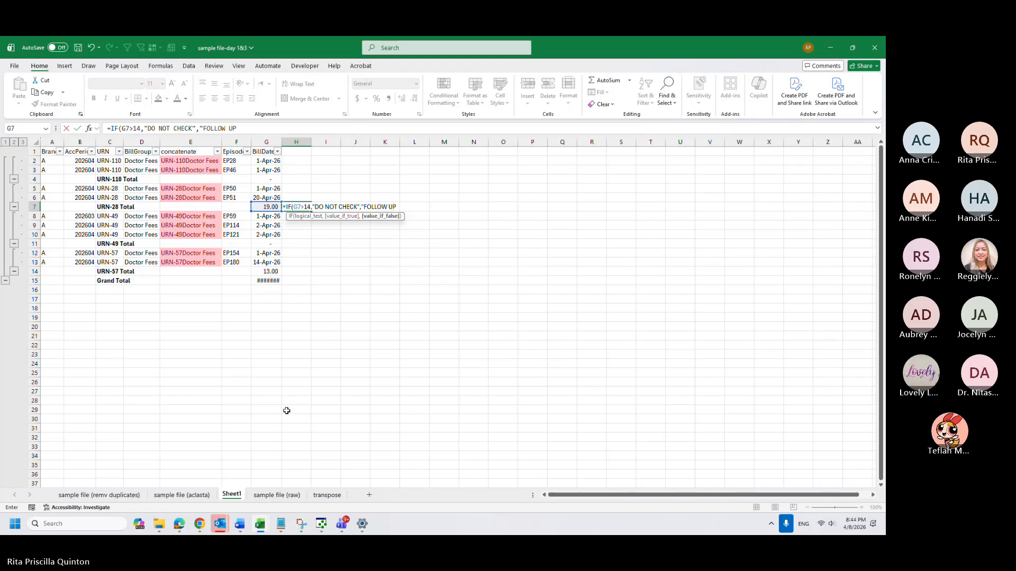
key(Return)
key(Return)
Copy the H7 IF formula to the URN-49, URN-110 and URN-57 Total rows (H11, H4 and H14)
key(Up)
key(ctrl+c)
key(Down)
key(Down)
key(Down)
key(Down)
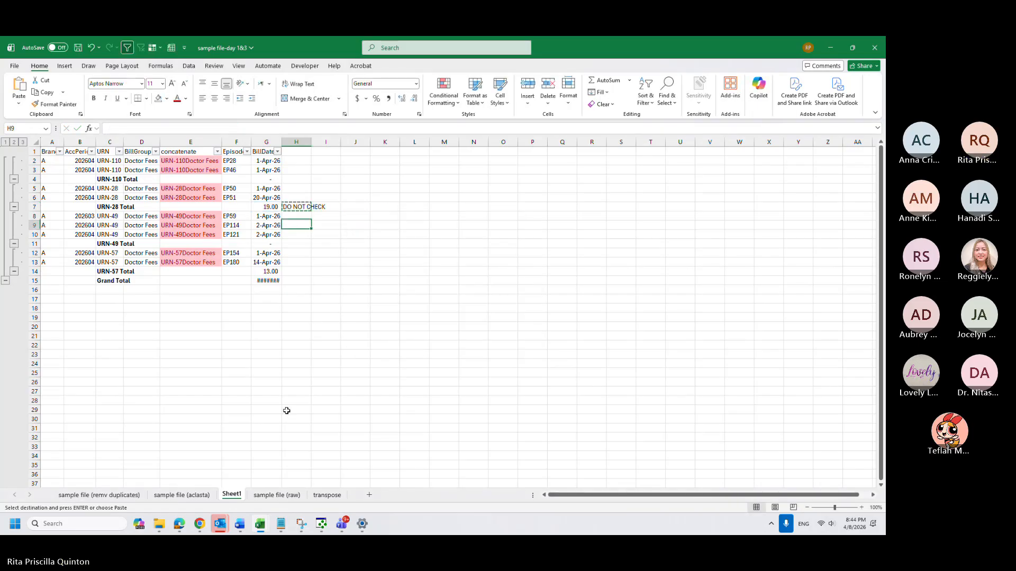
key(ctrl+v)
key(Up)
key(Up)
key(Up)
key(Up)
key(Up)
key(Up)
key(Up)
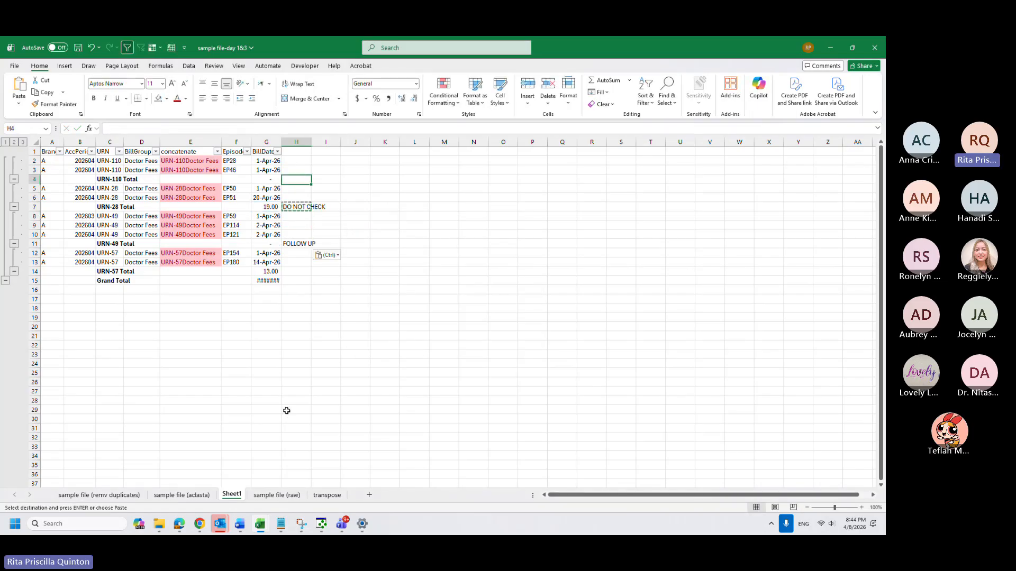
key(ctrl+v)
key(Down)
key(Down)
key(Down)
key(Down)
key(Down)
key(Down)
key(Down)
key(Down)
key(Down)
key(Down)
key(ctrl+v)
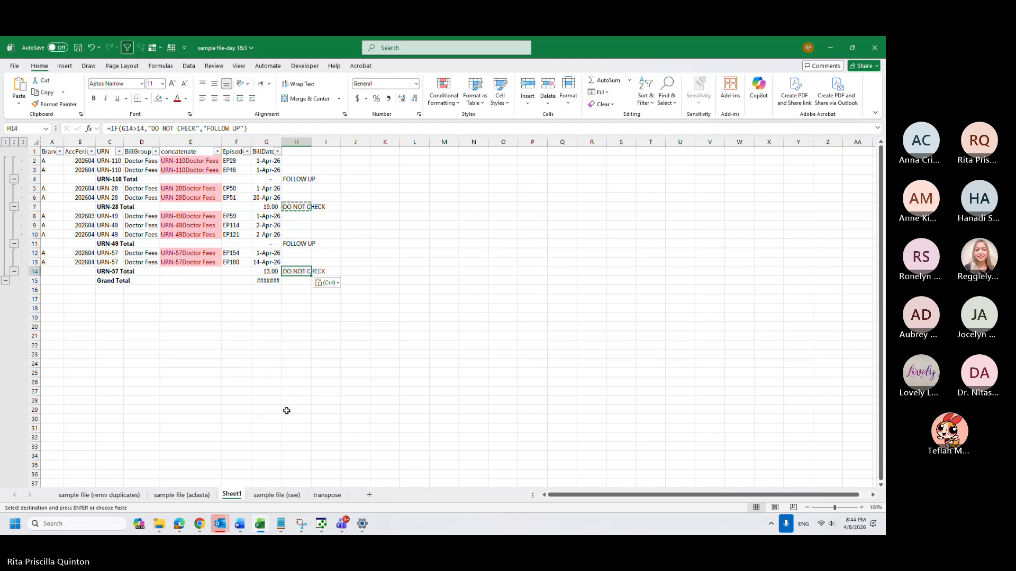
key(Escape)
Examine the three URN-49 bill dates (G8:G10) against the difference formula in the URN-49 Total row
key(Up)
key(Up)
key(Up)
key(Left)
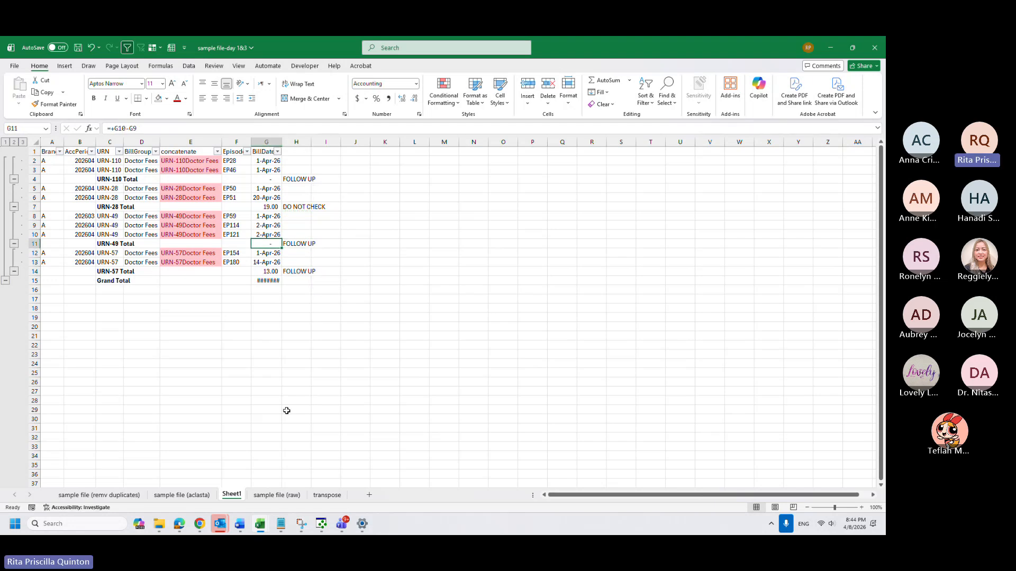
key(Up)
key(Up)
key(shift+Down)
key(shift+Up)
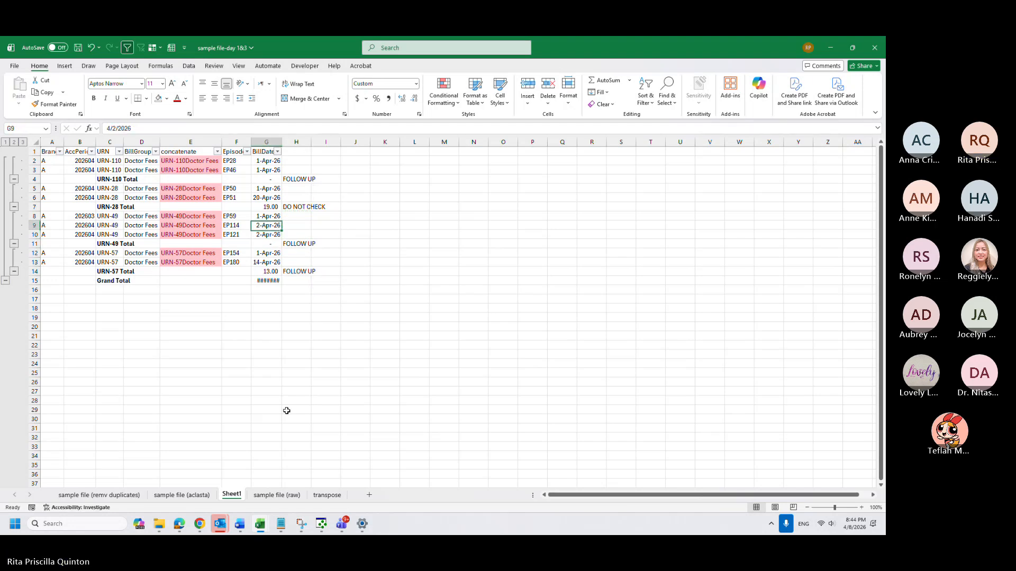
key(Down)
key(shift+Up)
key(Down)
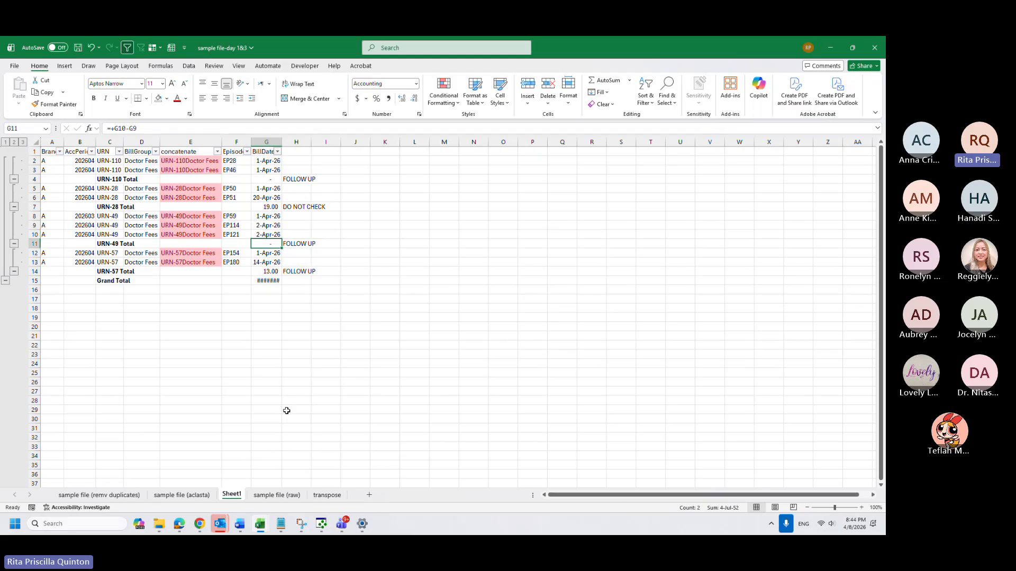
key(Up)
key(shift+Up)
key(shift+Up)
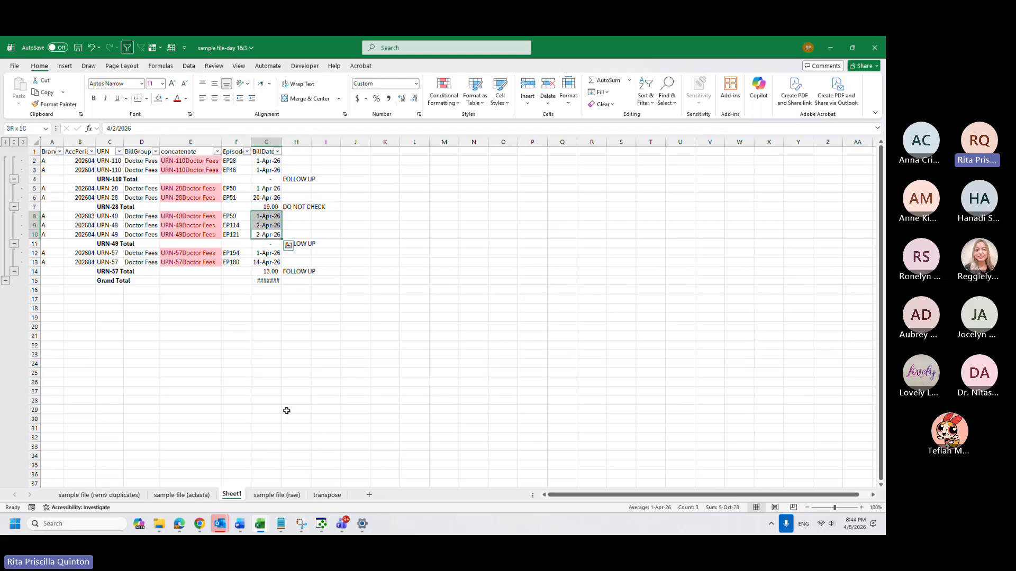
key(Down)
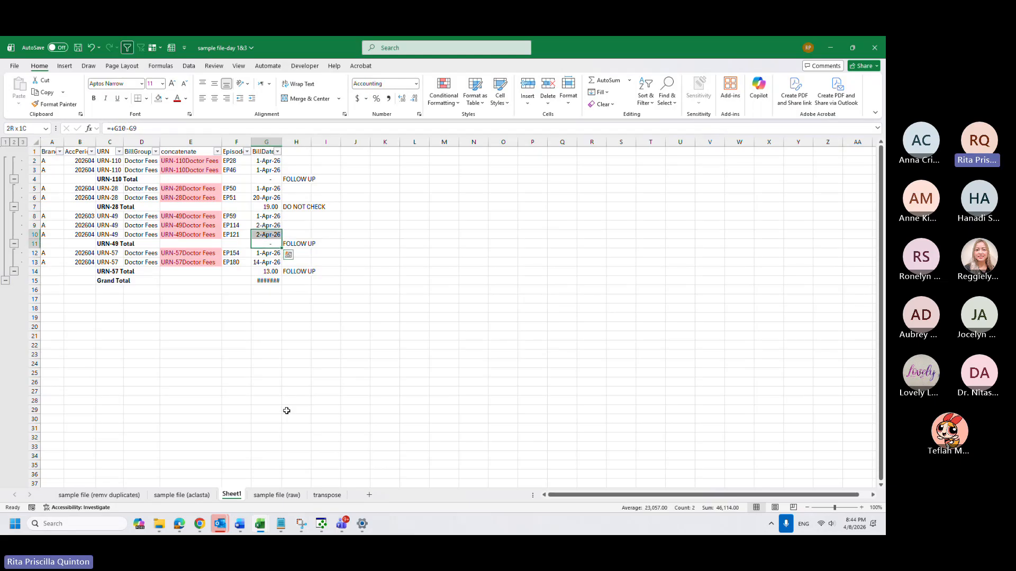
key(shift+Up)
key(shift+Up)
key(shift+Down)
key(shift+Down)
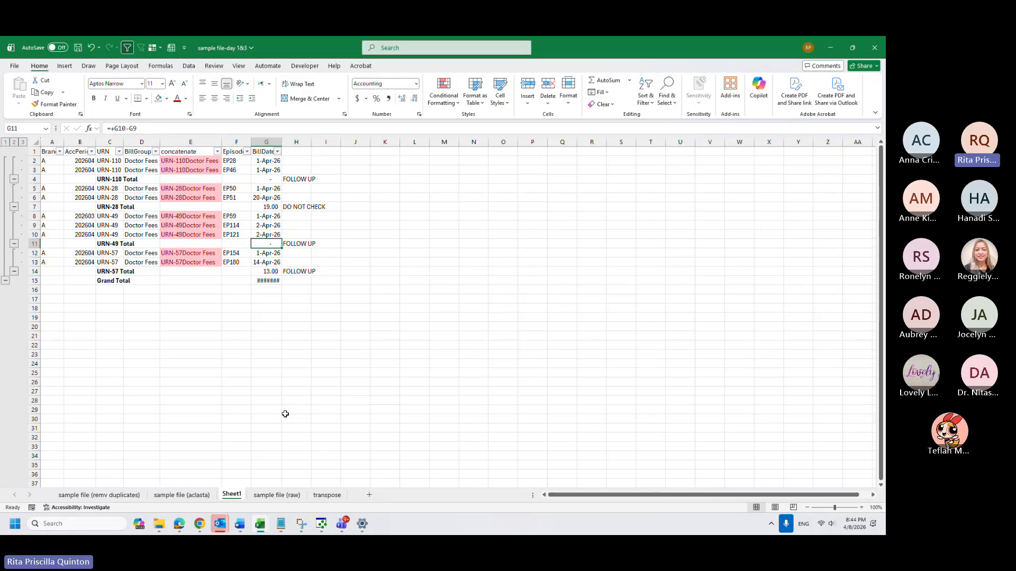
key(Right)
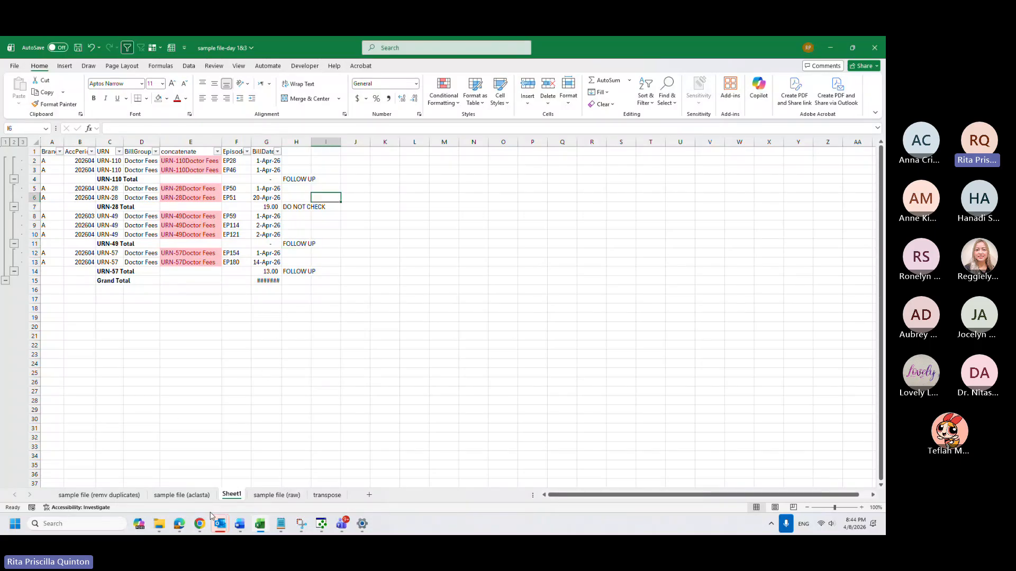
Copy the filtered EpisodeNo and BillDate columns from the sample file (aclasta) sheet into Sheet1 starting at O1
click(182, 495)
key(ctrl+c)
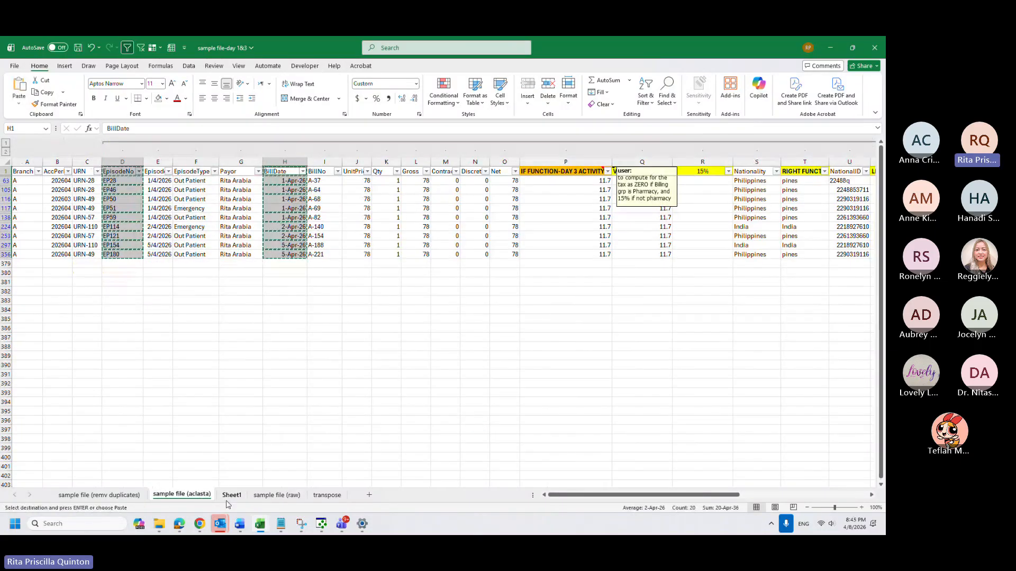
key(ctrl+Page_Down)
click(483, 162)
key(ctrl+v)
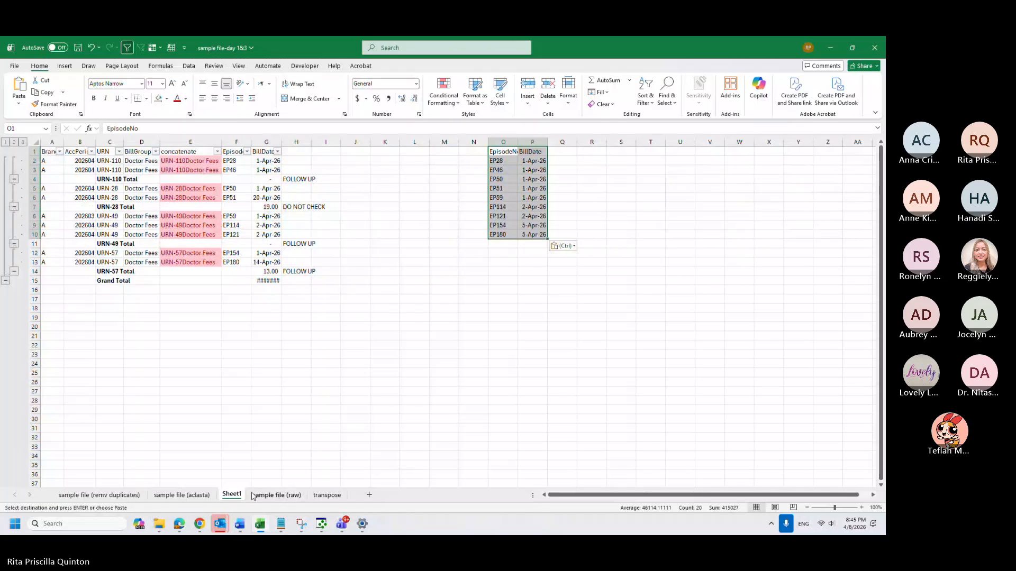
Copy the filtered URN, BillGroup and concatenation columns from the sample file (aclasta) sheet into Sheet1 starting at K1
click(185, 495)
mouse_move(240, 374)
mouse_down()
mouse_move(233, 349)
mouse_move(22, 226)
mouse_up()
click(6, 143)
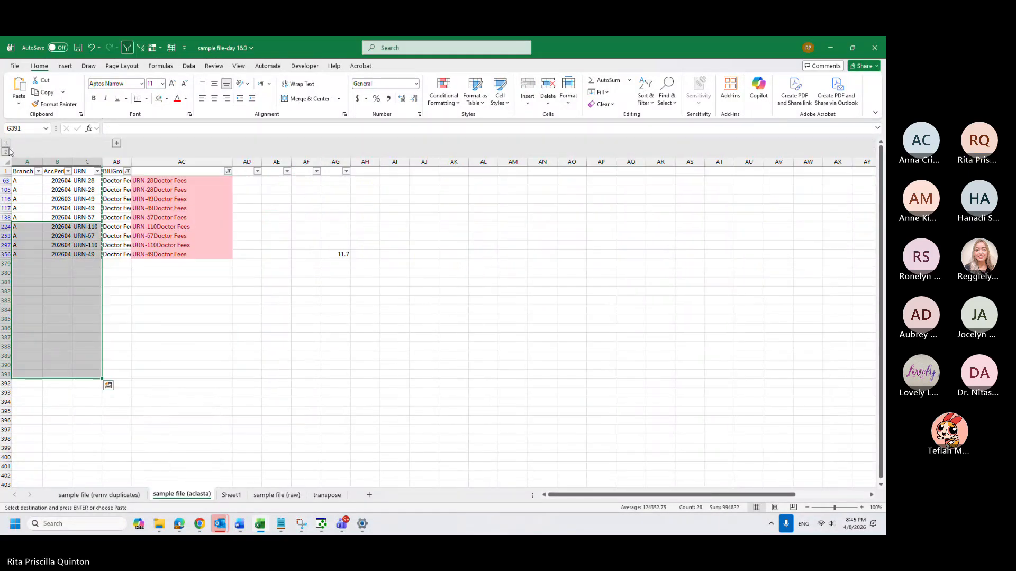
click(137, 217)
drag(158, 181, 159, 254)
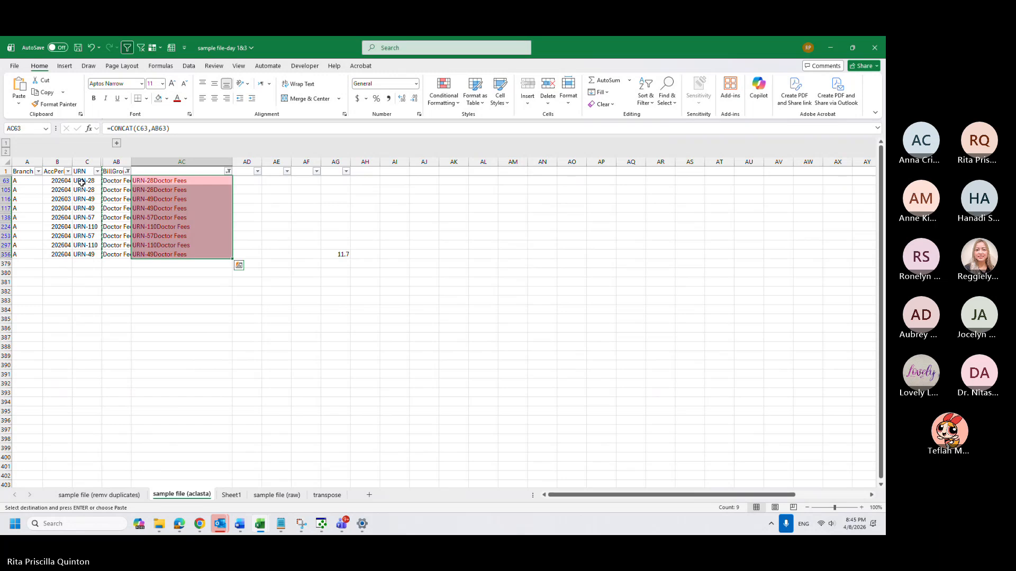
ctrl+drag(85, 181, 87, 255)
key(ctrl+c)
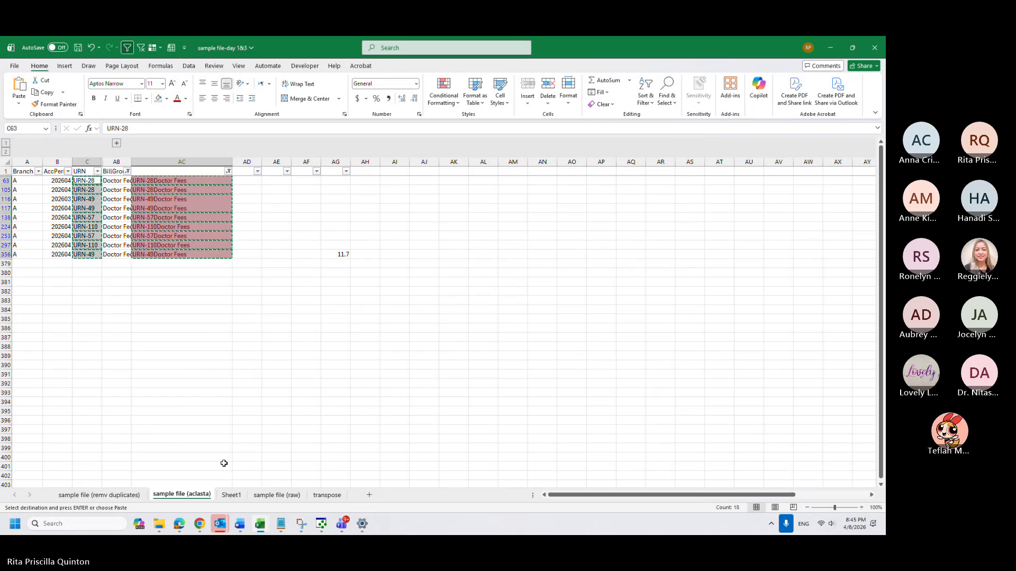
click(87, 171)
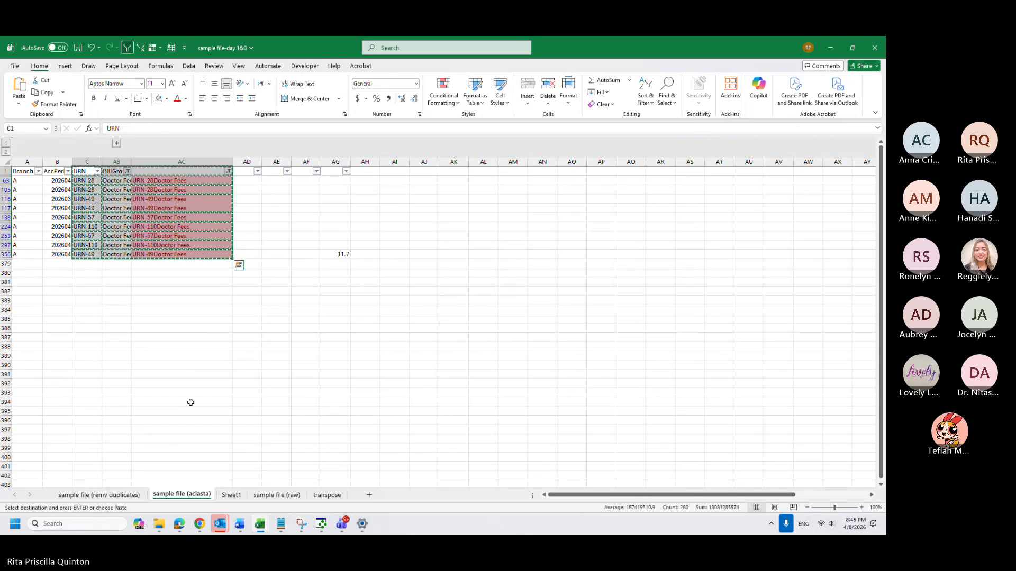
click(231, 494)
click(390, 151)
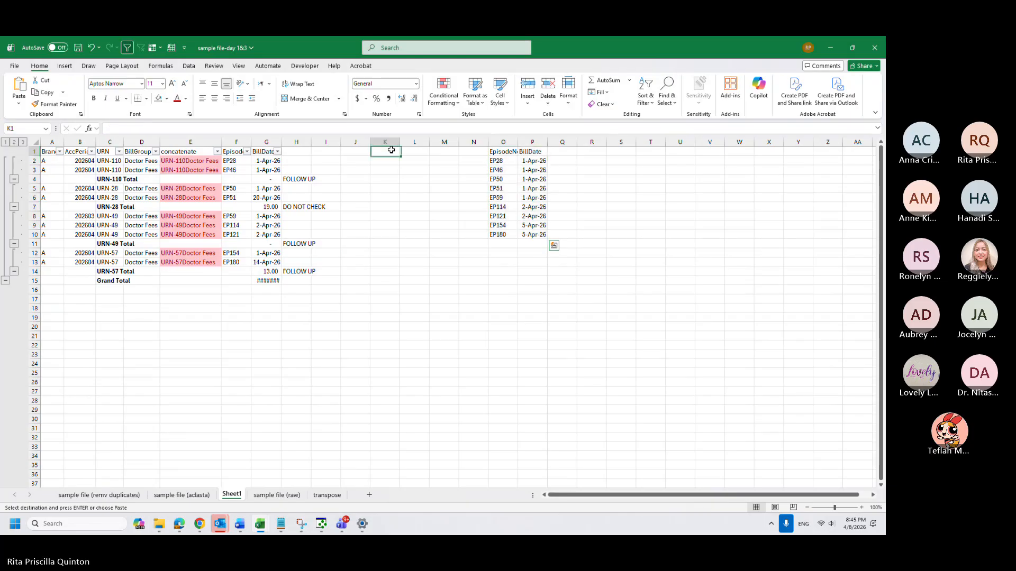
key(ctrl+v)
Delete the empty column N in Sheet1 and enter the header concatenate in M1
click(474, 142)
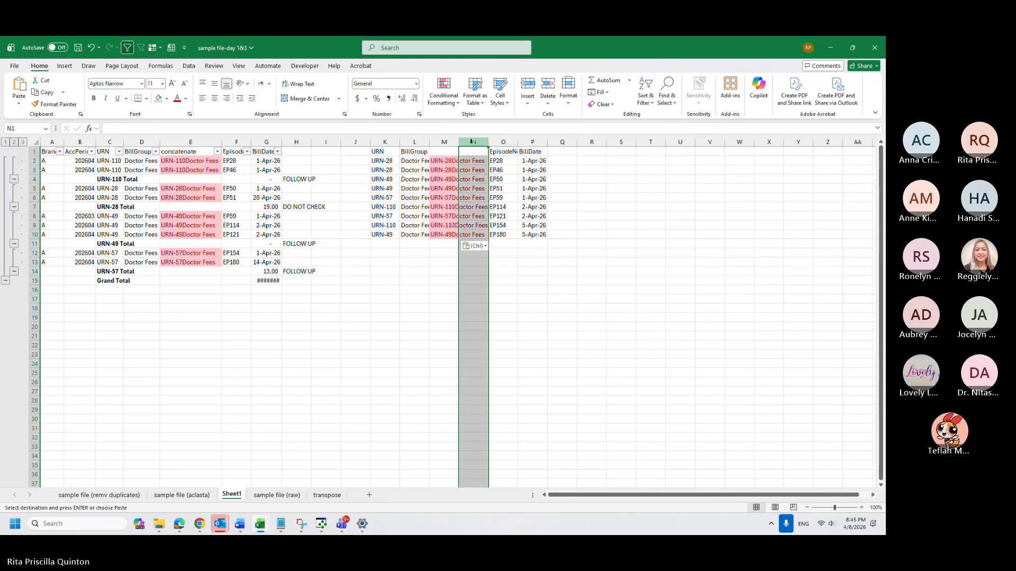
key(ctrl+minus)
click(444, 152)
text(concatenate)
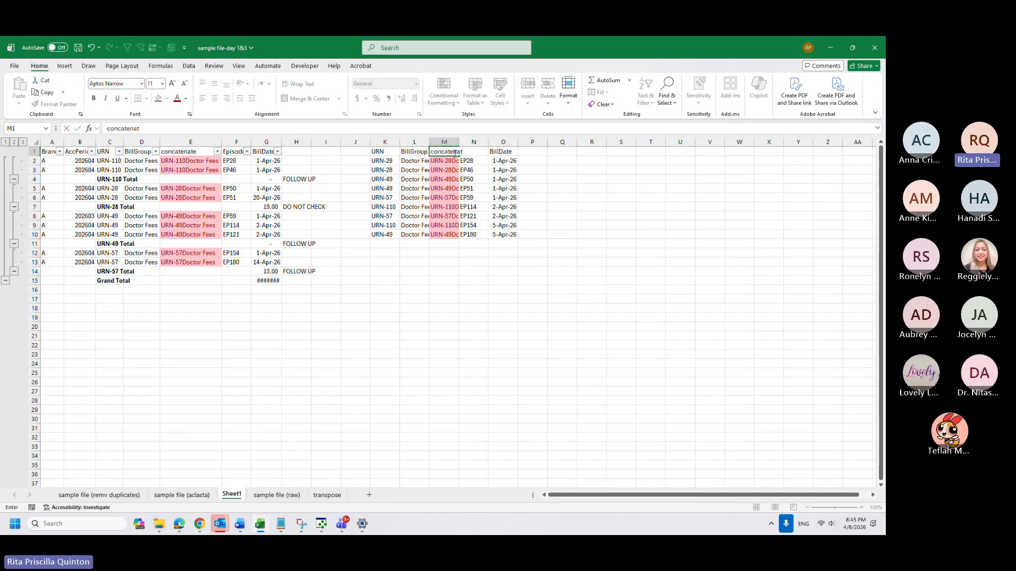
key(Return)
Autofit the widths of columns K to O to their contents
drag(385, 142, 503, 143)
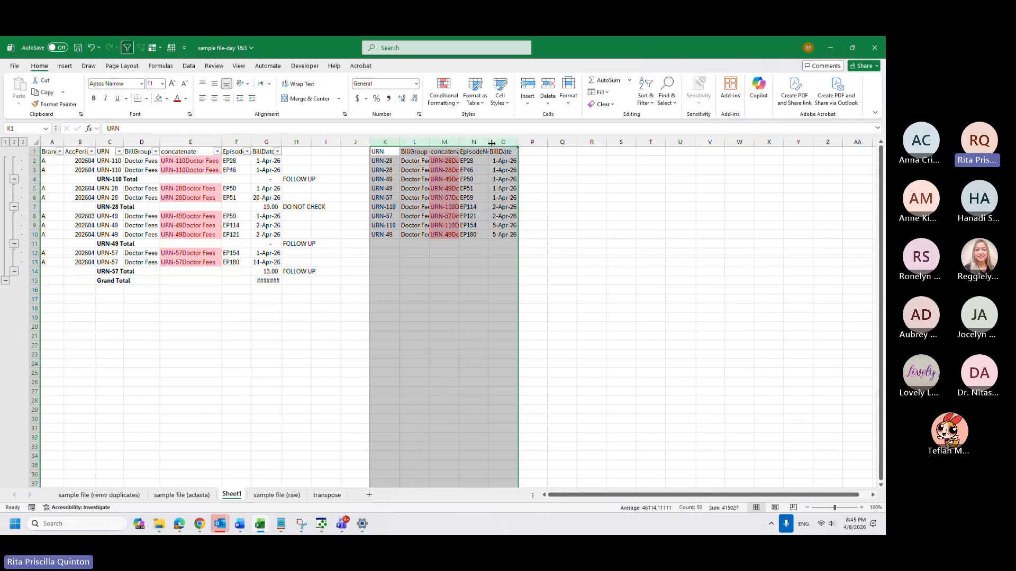
double_click(489, 142)
click(468, 181)
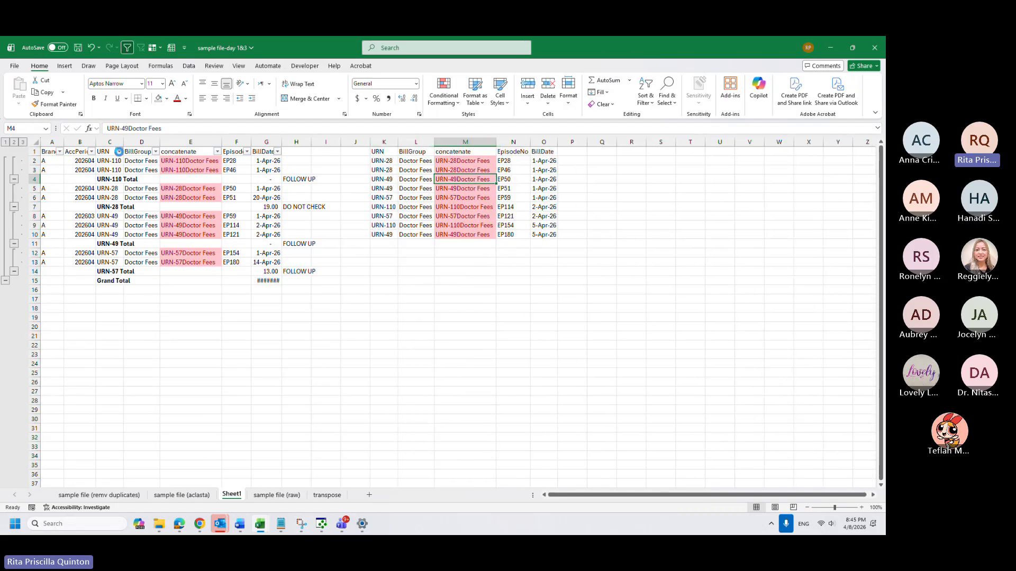
Filter the URN column of the subtotaled table to show only the Total rows
click(119, 151)
click(191, 262)
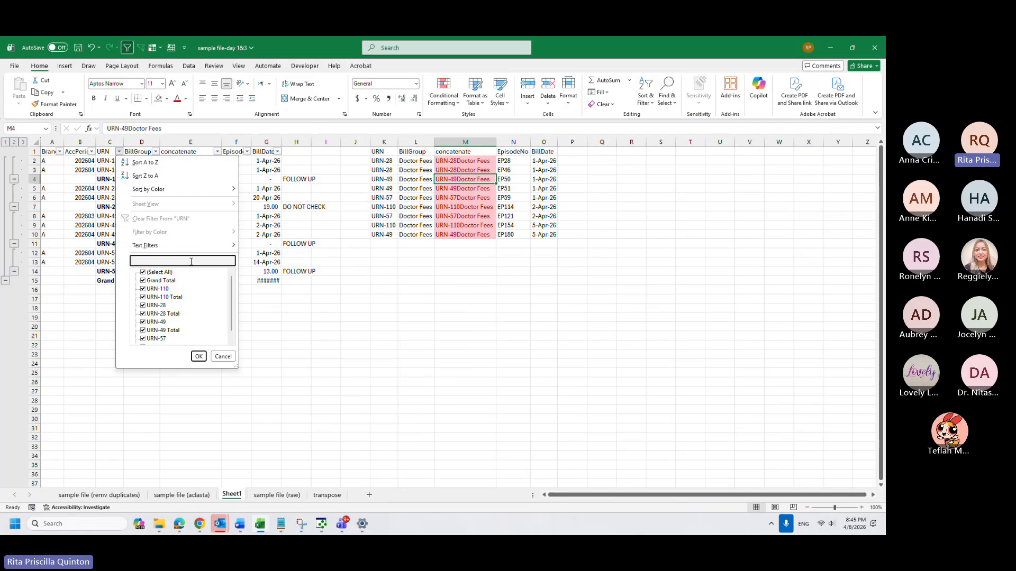
key(Return)
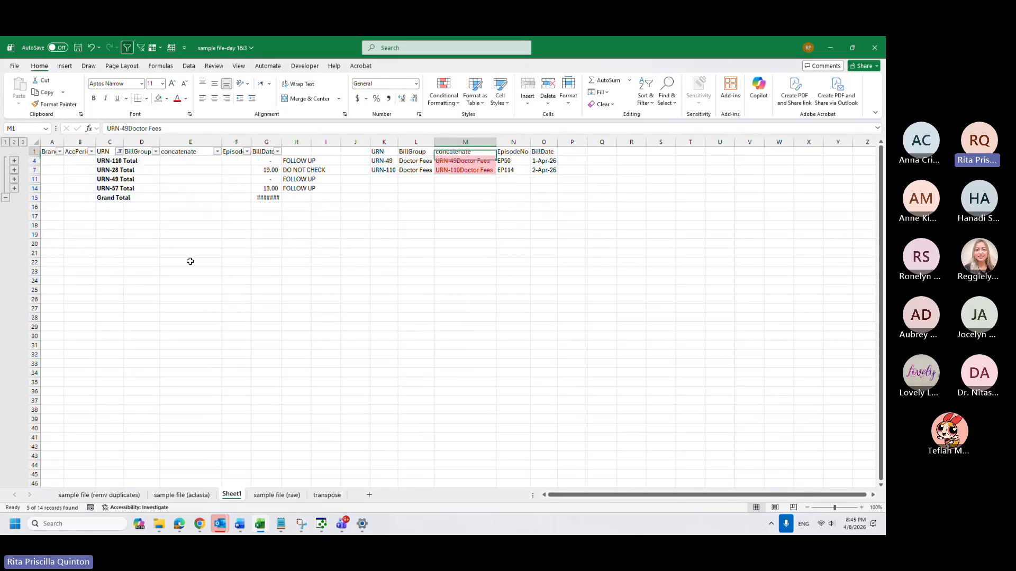
Fill the filtered Total and Grand Total rows in columns A to G with orange and clear the filter
drag(104, 161, 50, 135)
click(286, 197)
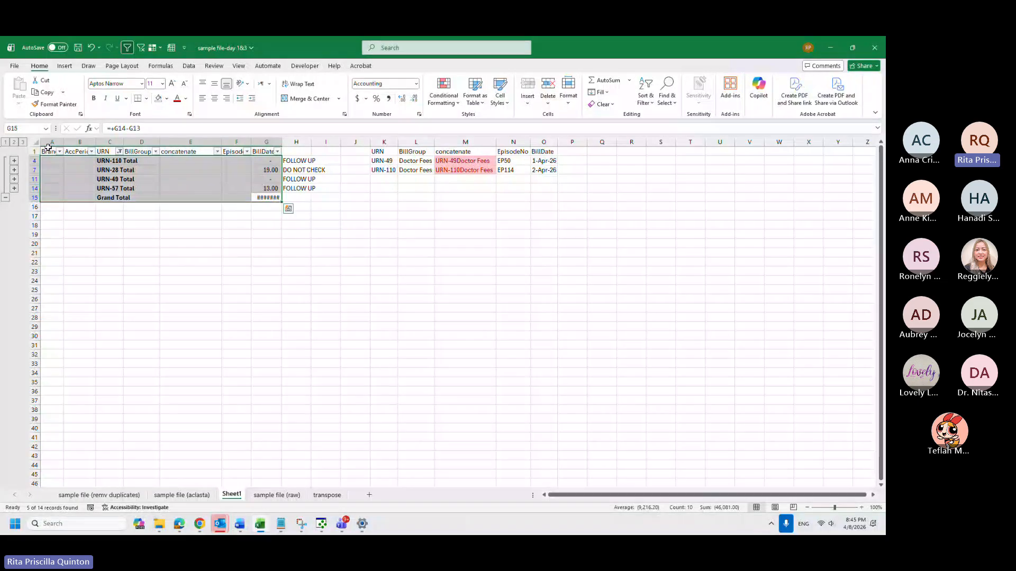
click(168, 102)
click(83, 171)
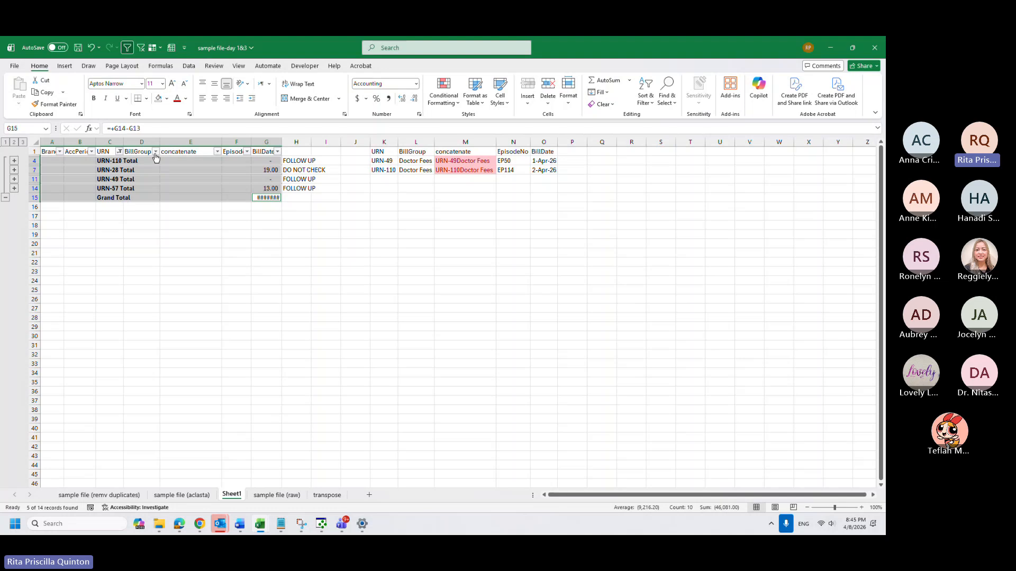
click(167, 98)
click(193, 233)
click(191, 197)
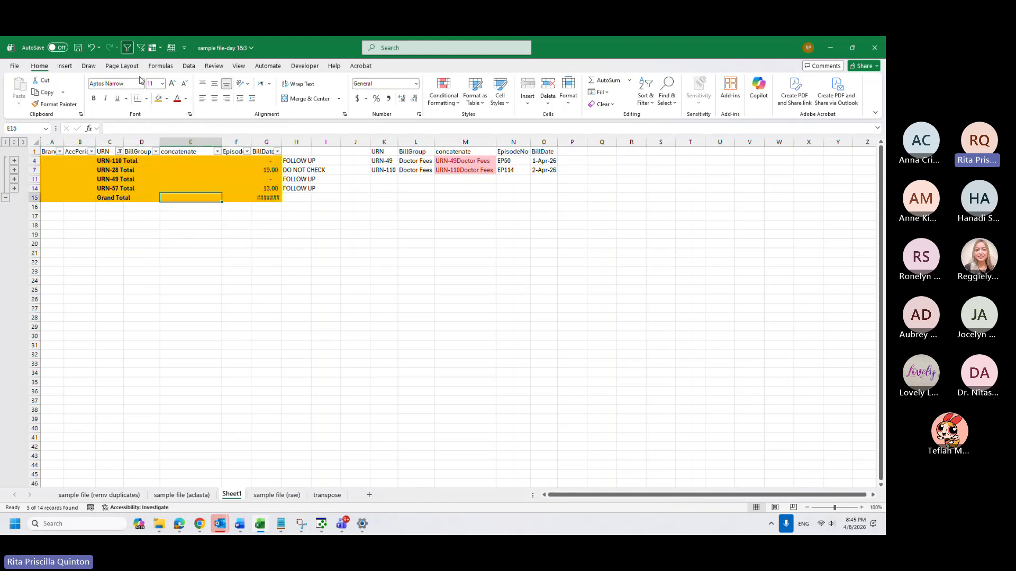
click(139, 48)
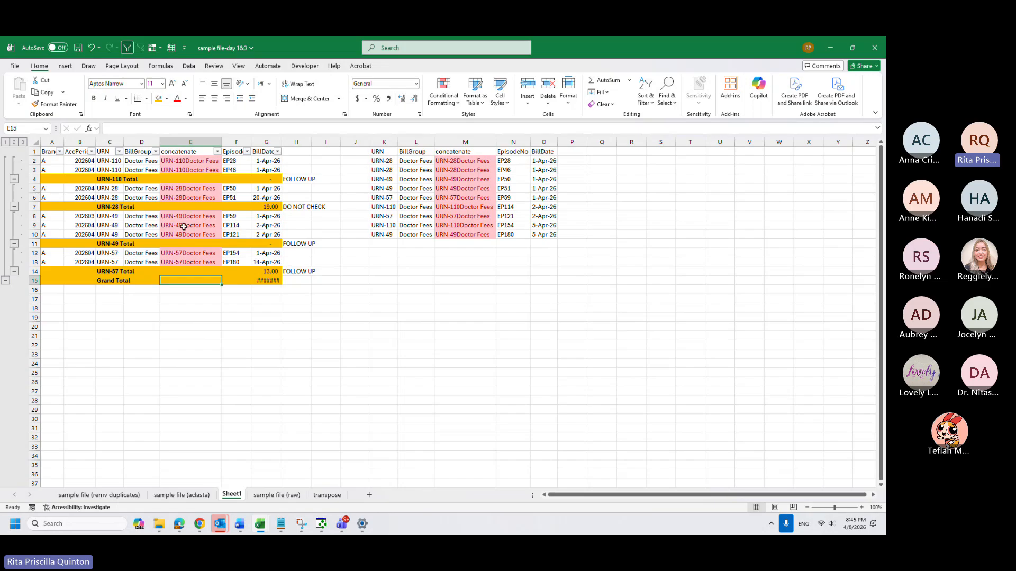
click(288, 206)
click(305, 241)
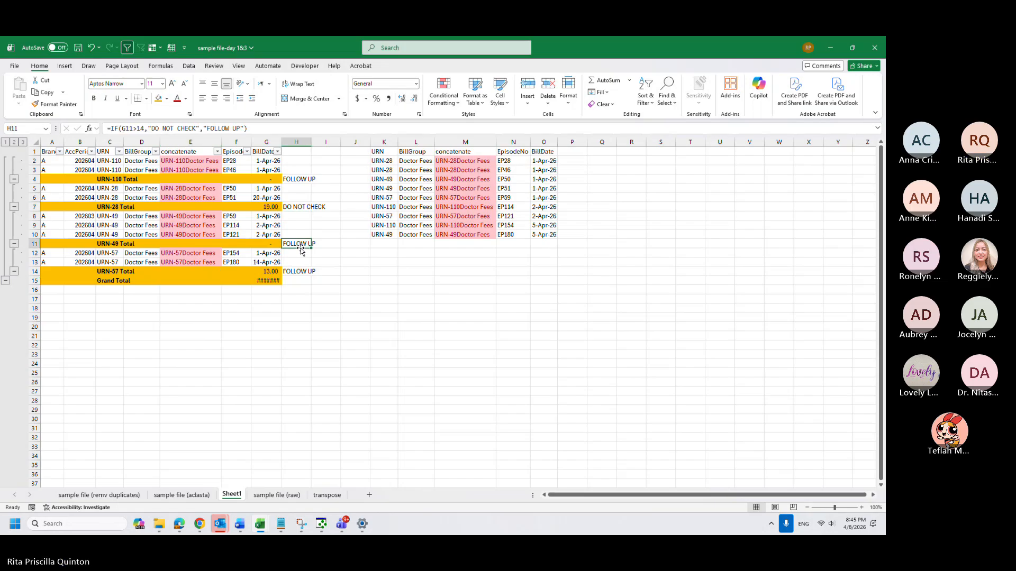
key(Down)
key(Down)
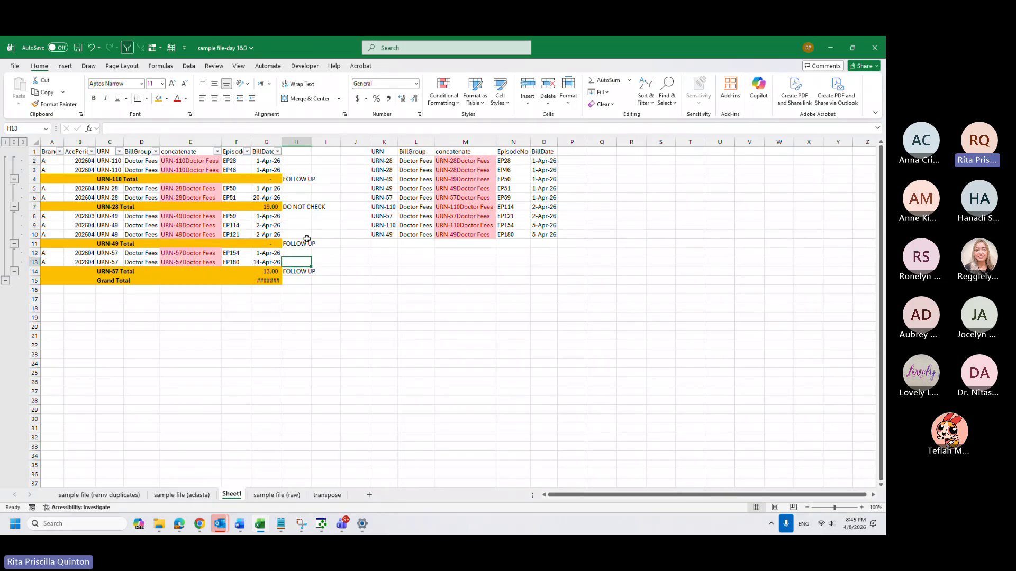
click(298, 142)
click(426, 250)
Try to subtotal the unsorted range K1:O10 at each change in URN, using Sum on BillDate
click(385, 170)
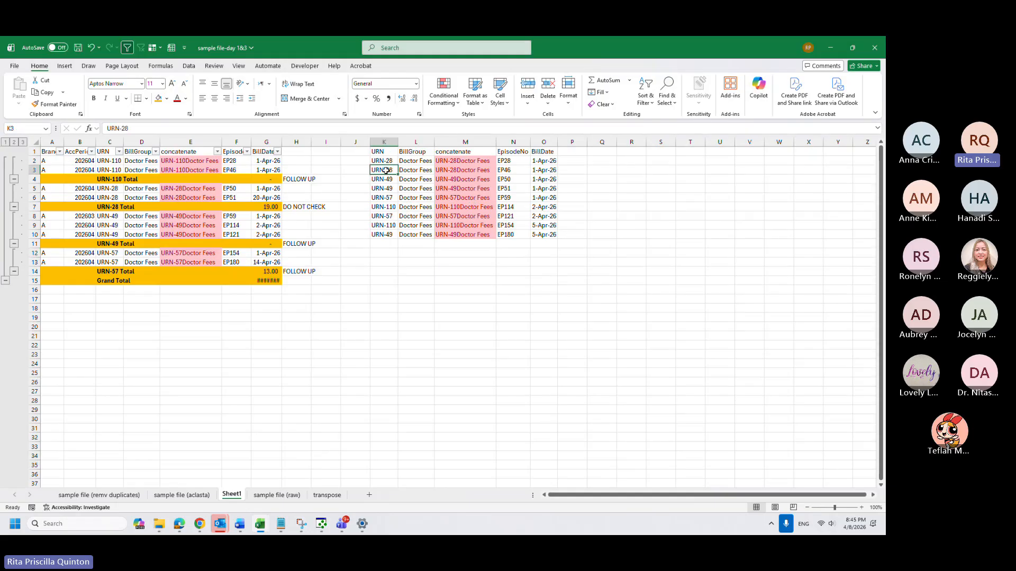
key(ctrl+a)
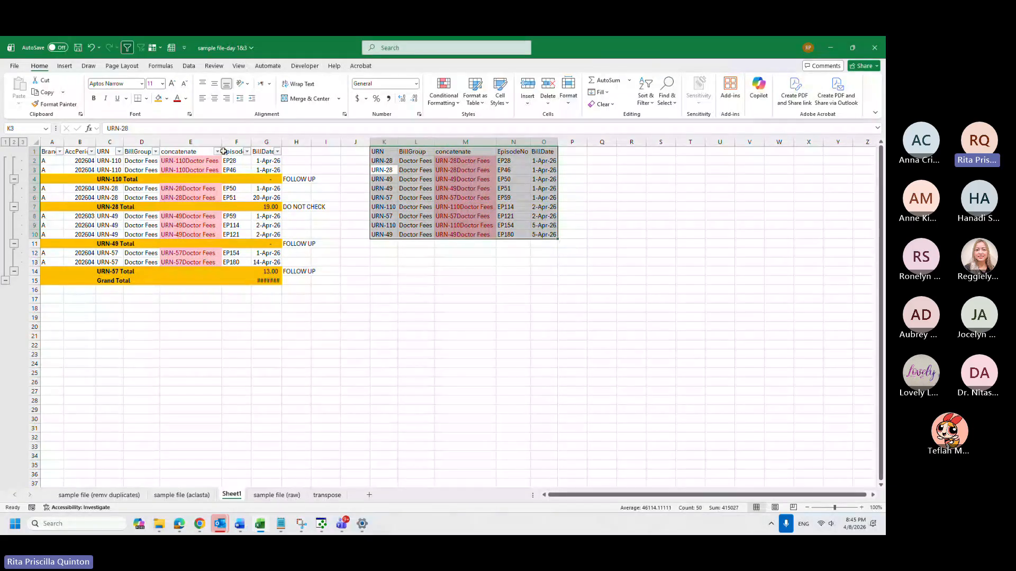
click(194, 67)
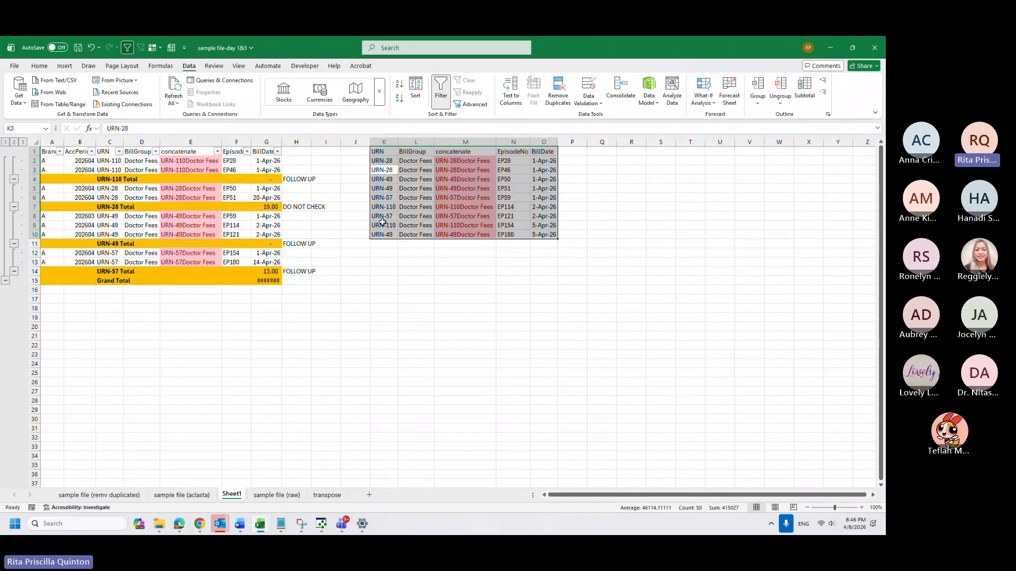
drag(382, 200, 561, 226)
drag(383, 236, 544, 236)
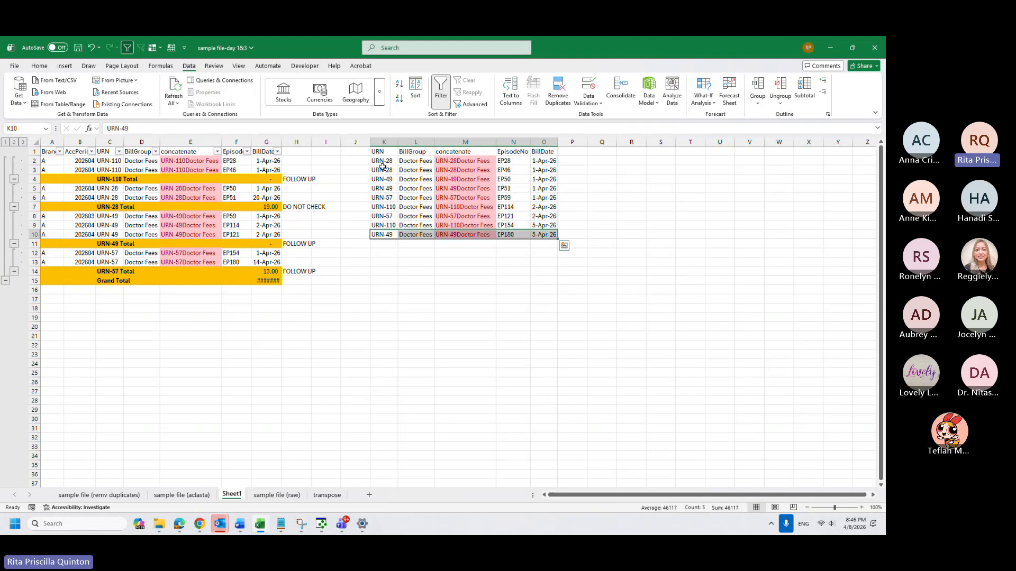
drag(386, 152, 545, 236)
click(804, 93)
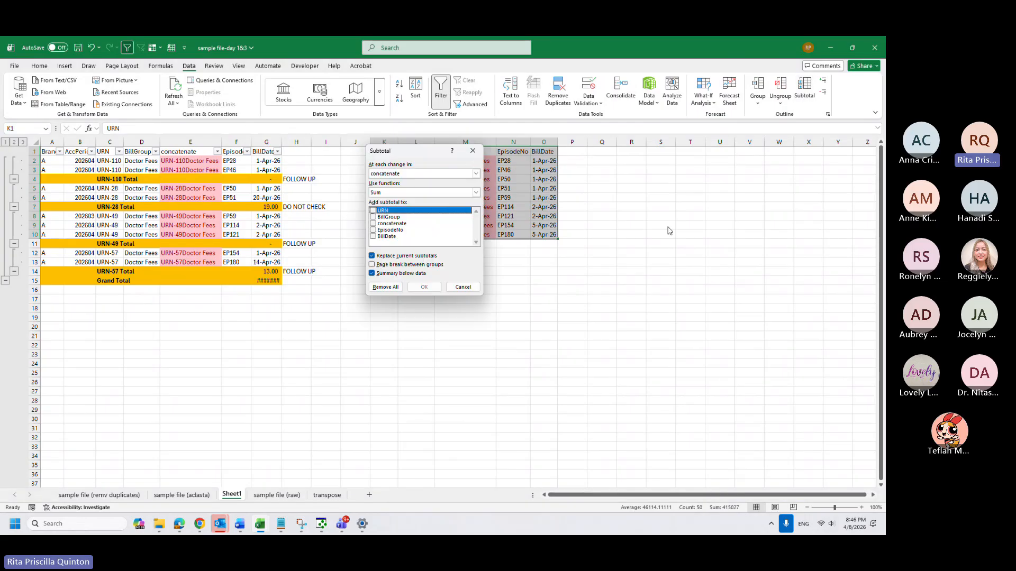
drag(407, 154, 644, 189)
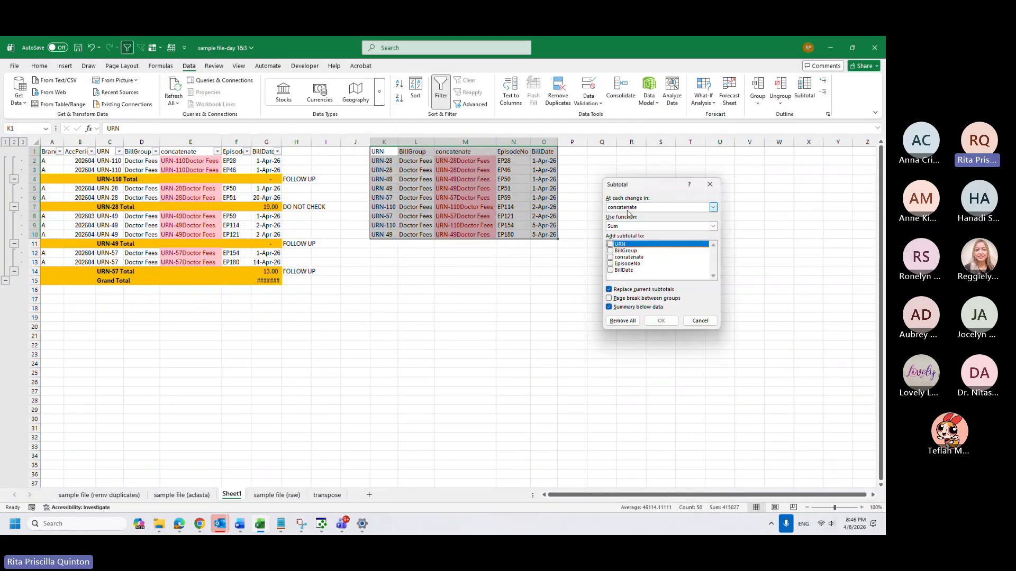
click(633, 207)
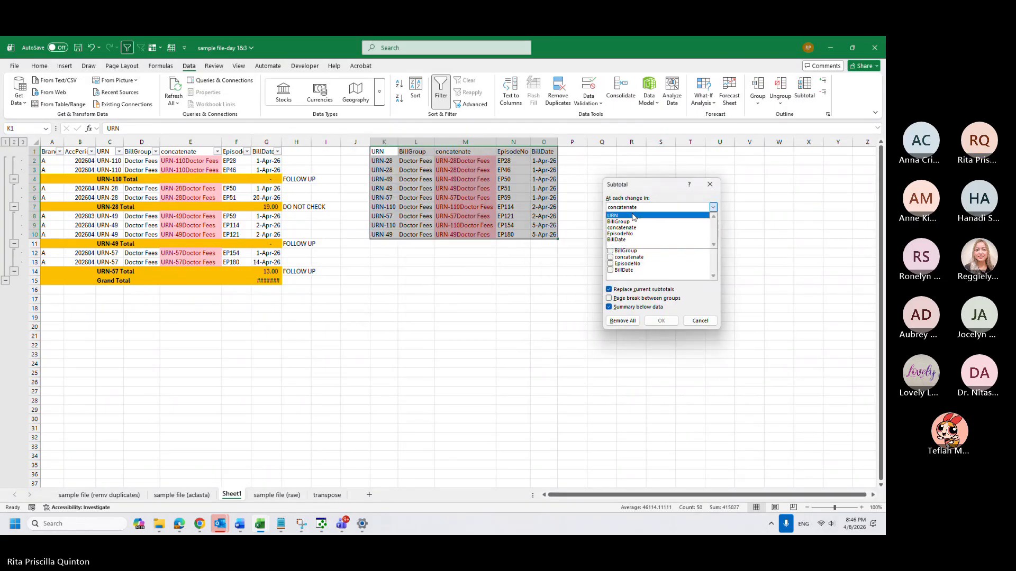
click(633, 214)
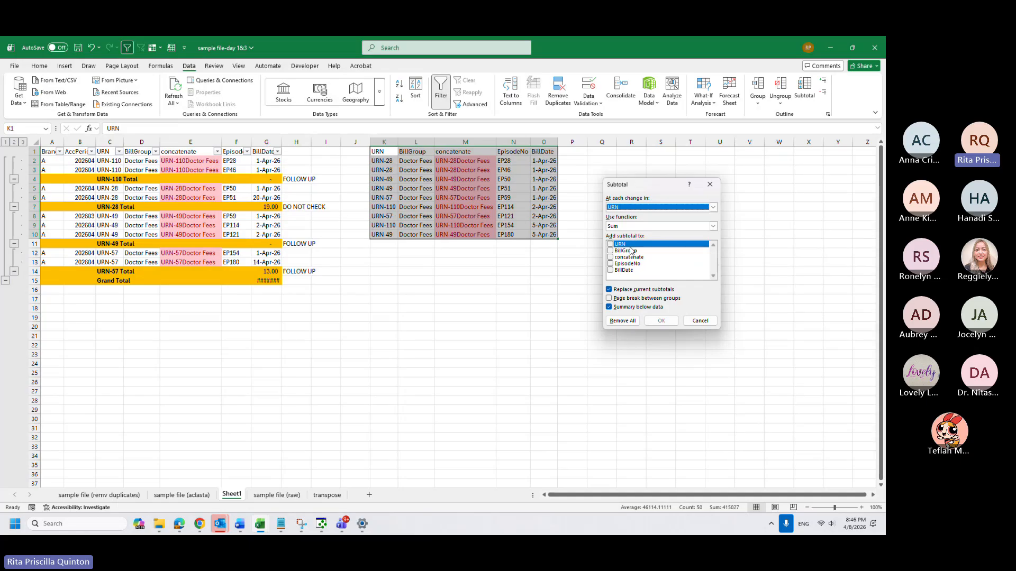
click(611, 270)
click(661, 321)
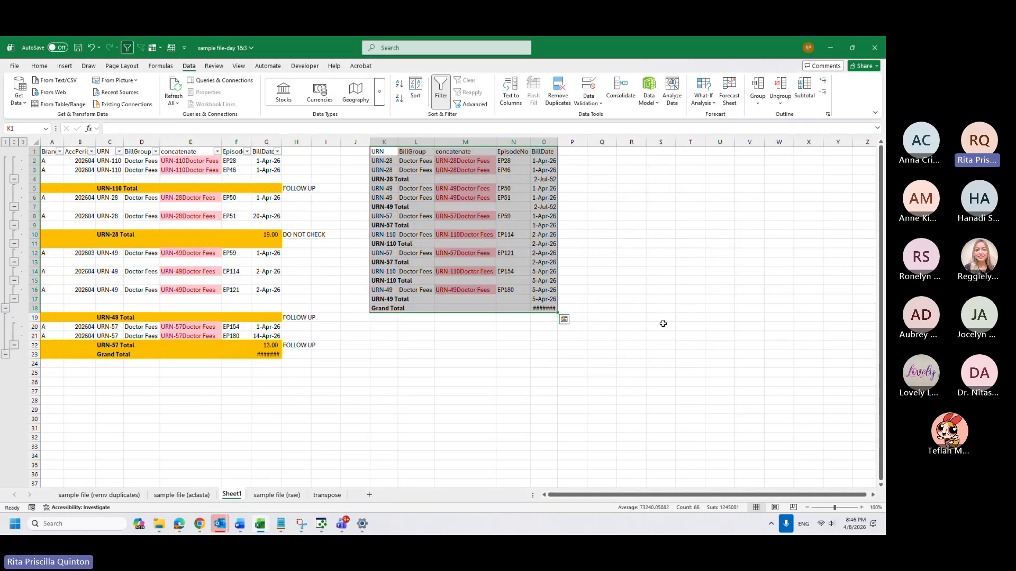
Check the repeated URN Total rows in column K and undo the subtotal
click(388, 180)
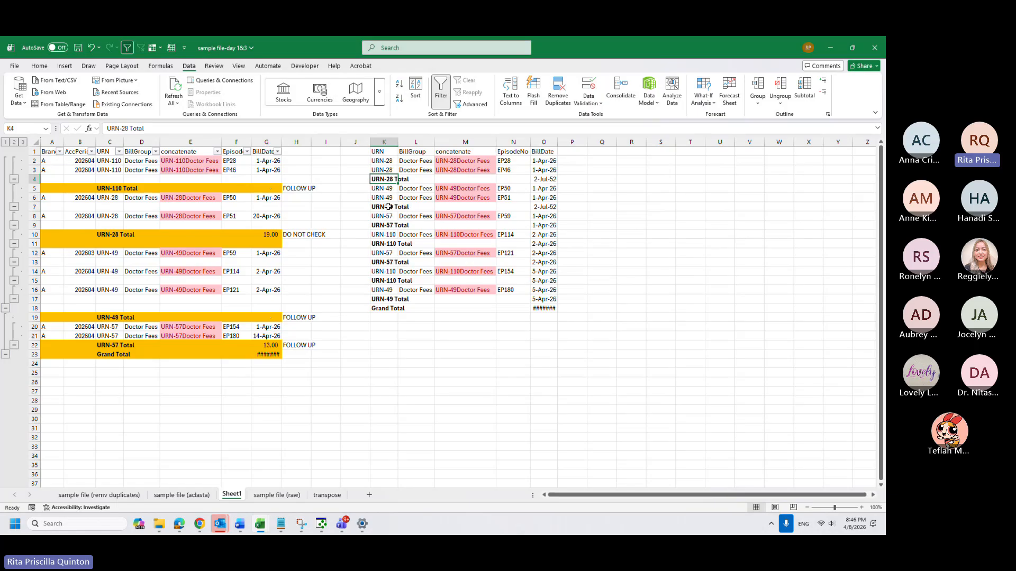
click(389, 207)
click(392, 299)
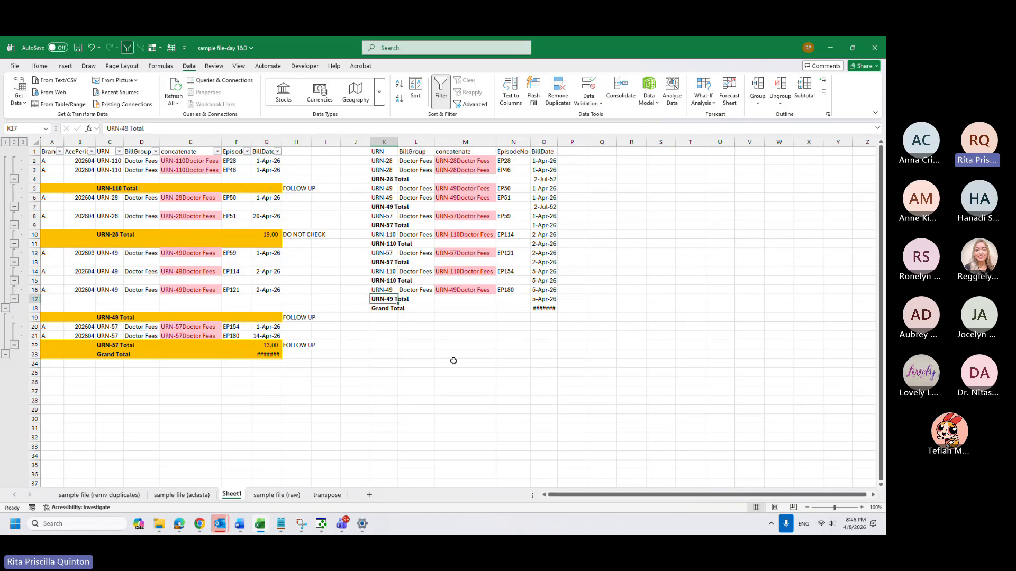
key(ctrl+z)
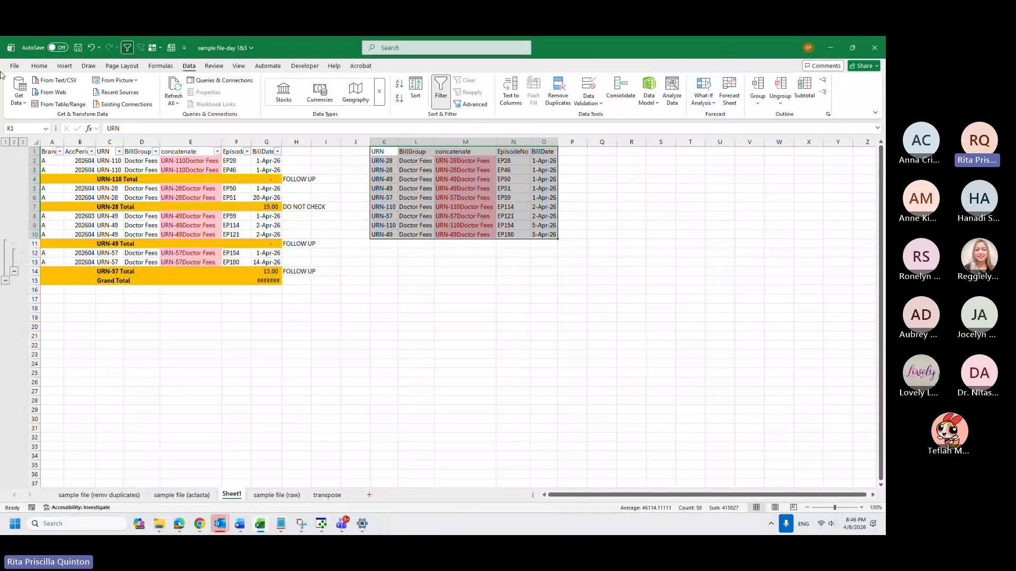
click(39, 65)
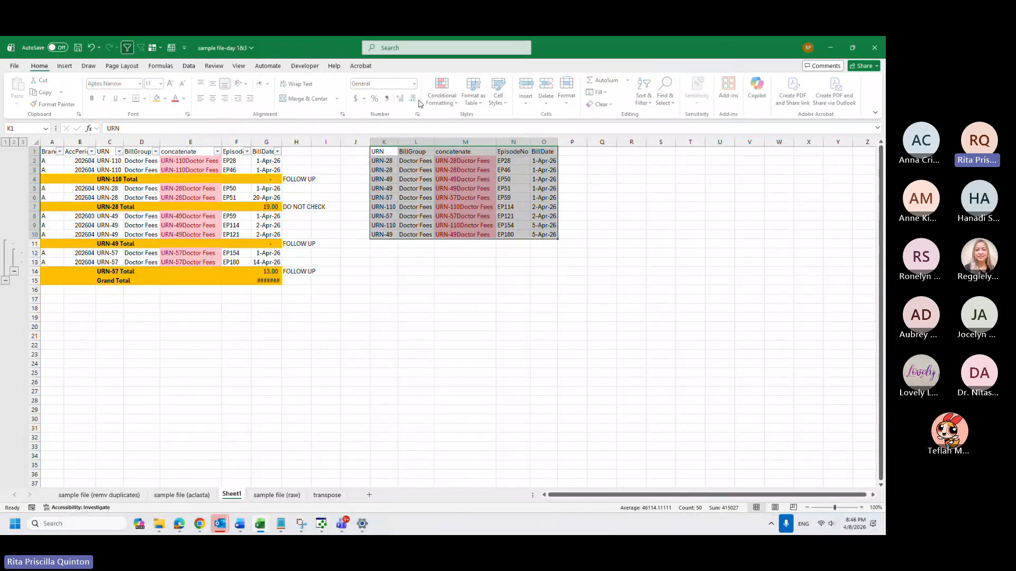
click(645, 91)
click(671, 143)
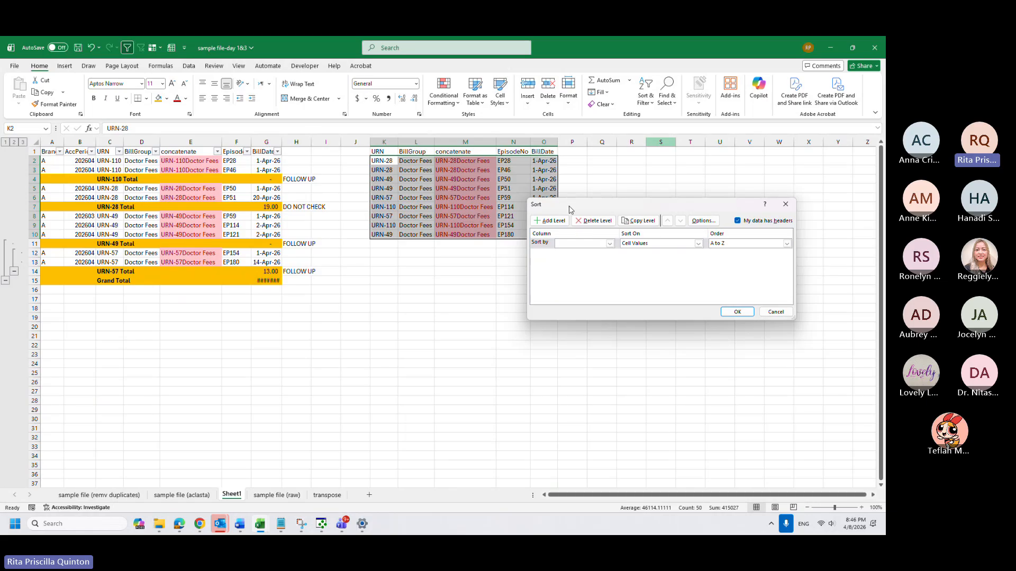
drag(582, 204, 646, 173)
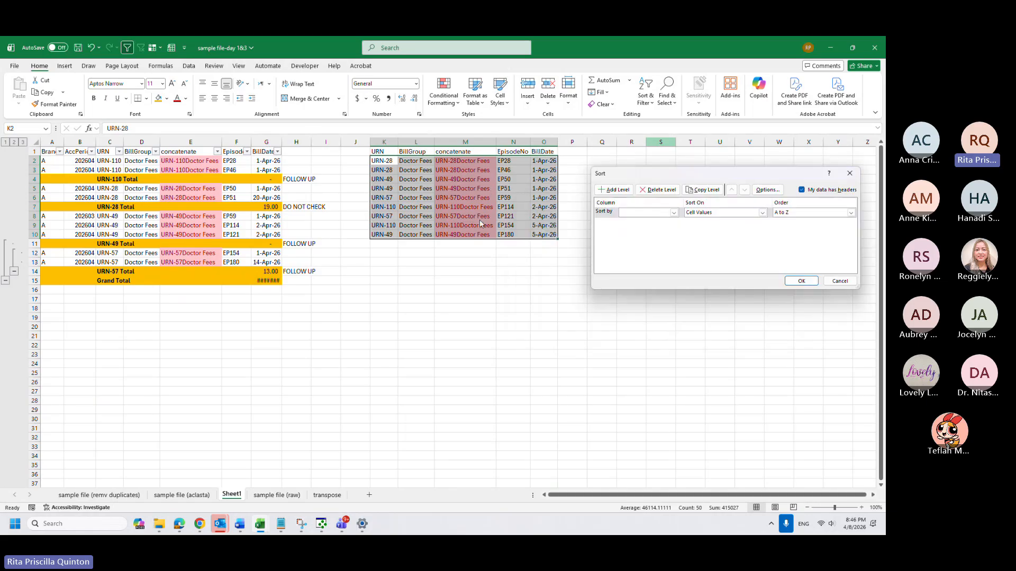
click(850, 173)
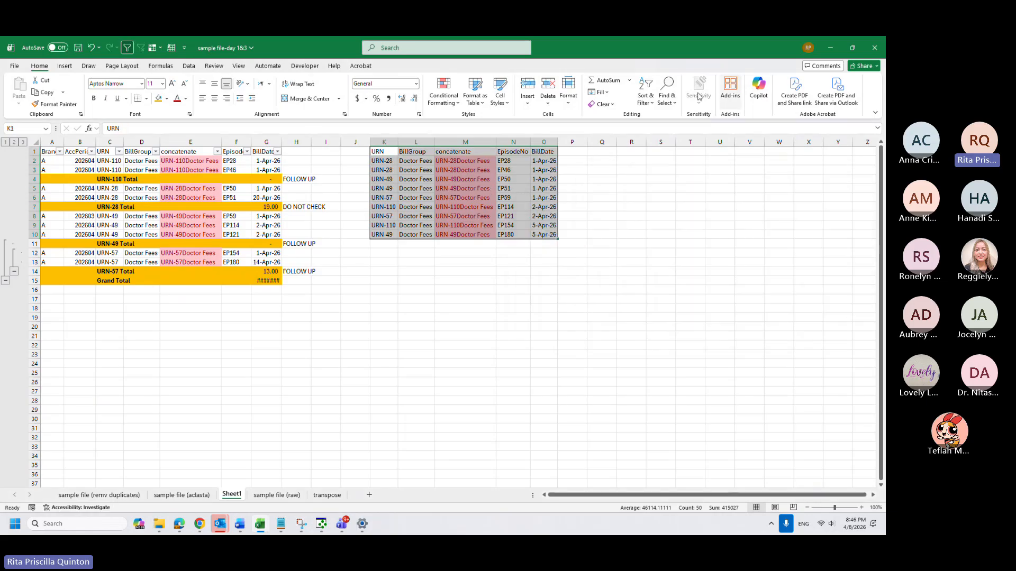
click(645, 95)
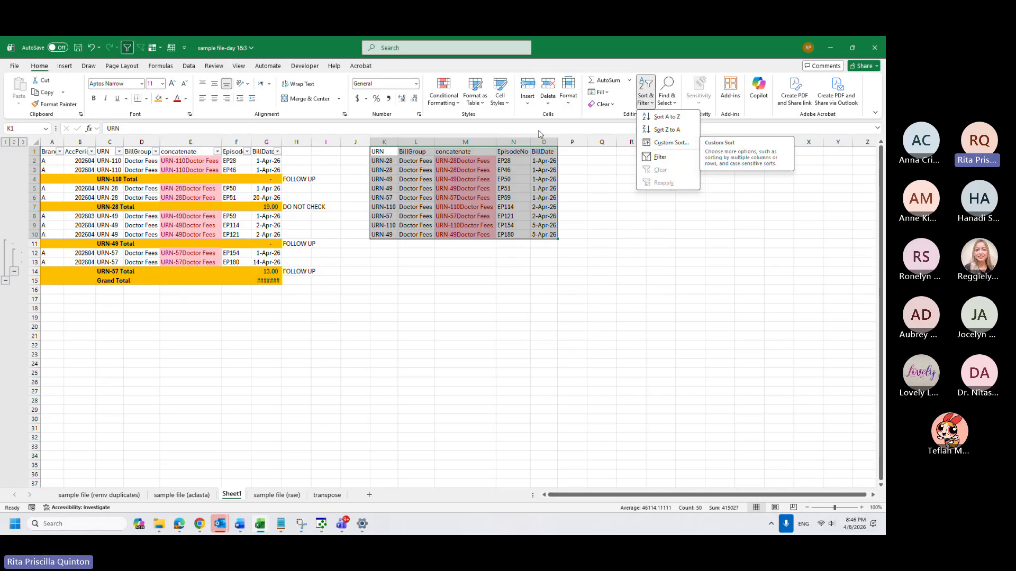
click(191, 67)
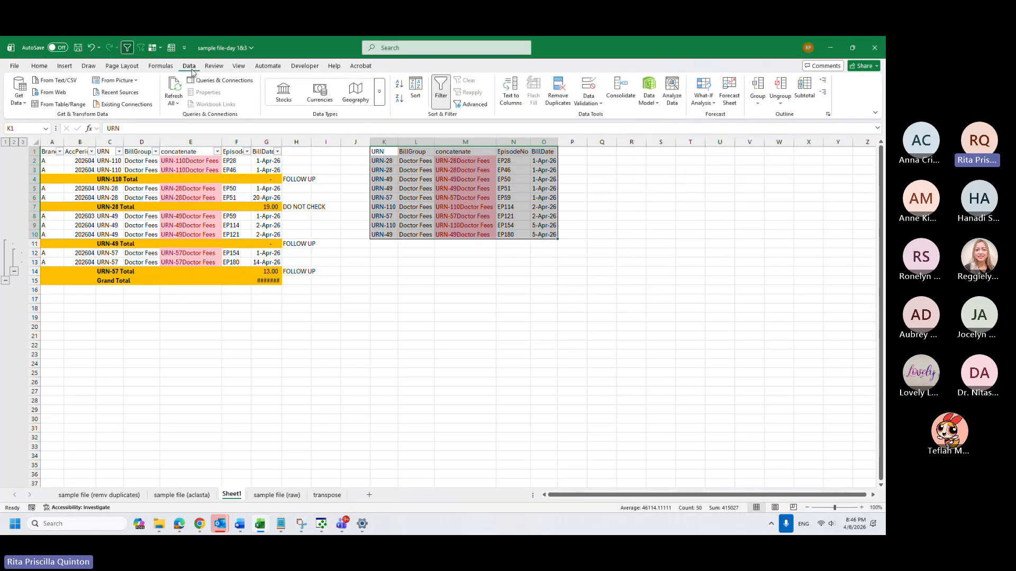
Sort the range K1:O10 by URN from A to Z, with a second level on BillDate from oldest to newest
click(415, 89)
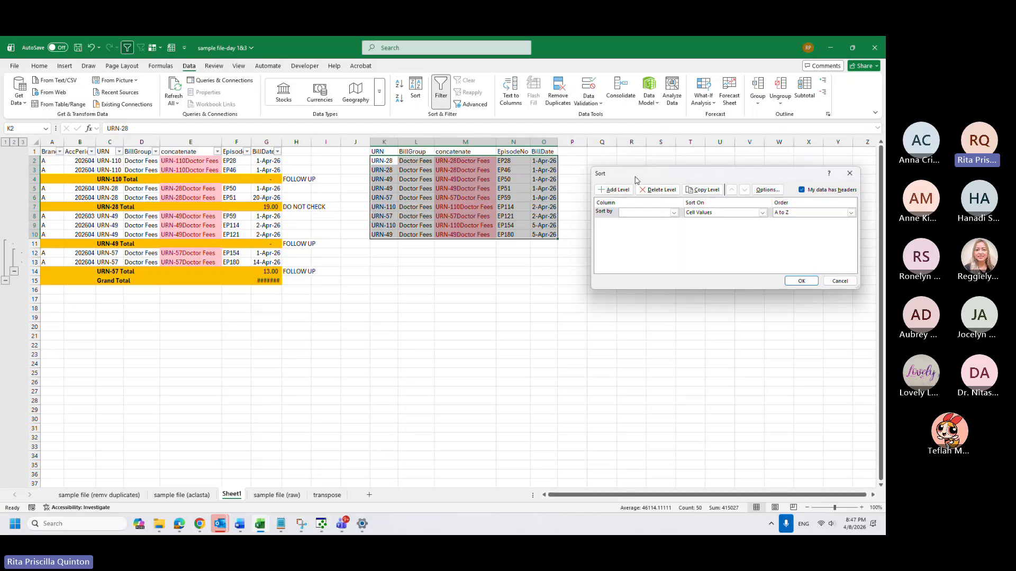
click(627, 212)
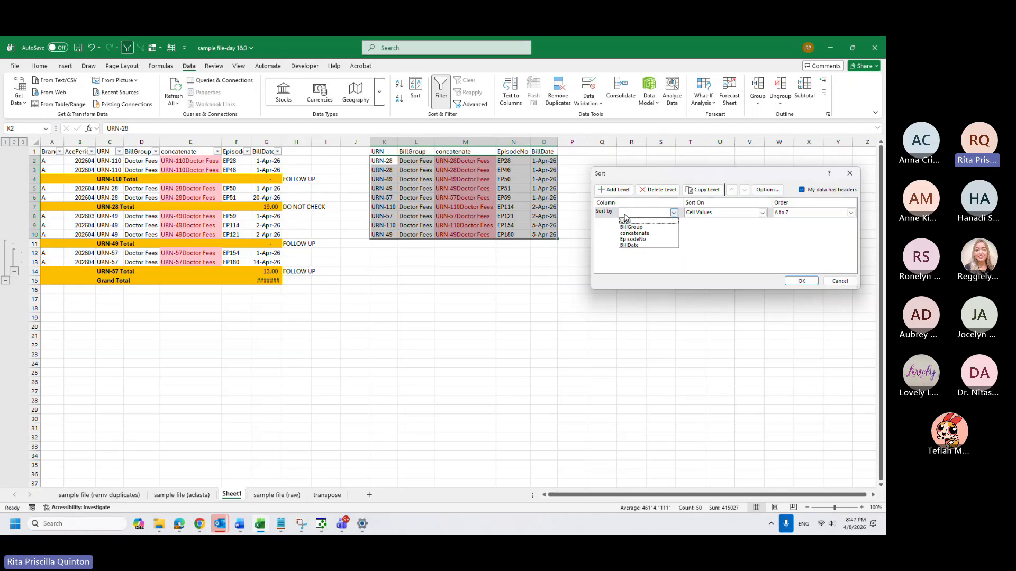
click(627, 222)
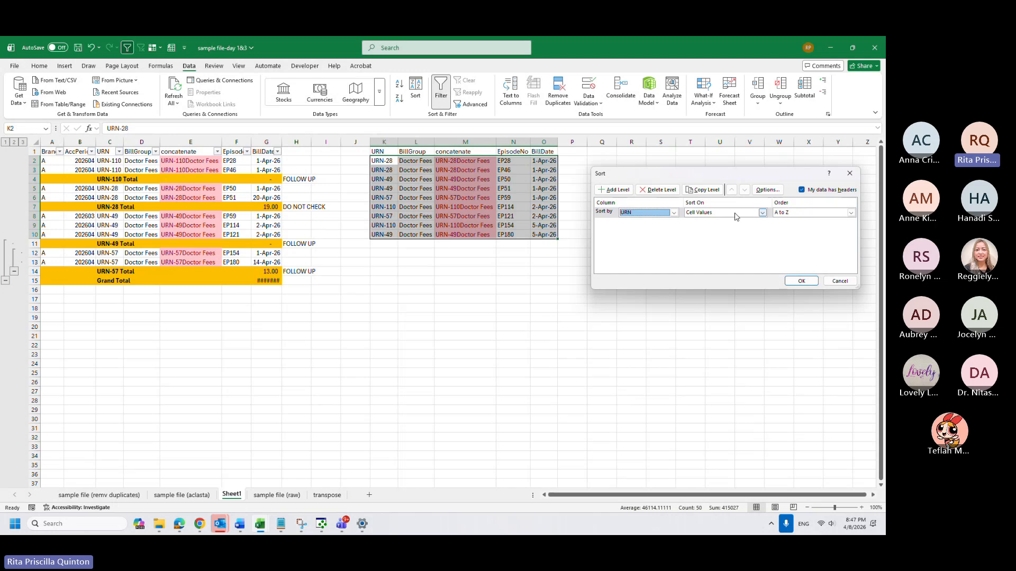
click(614, 189)
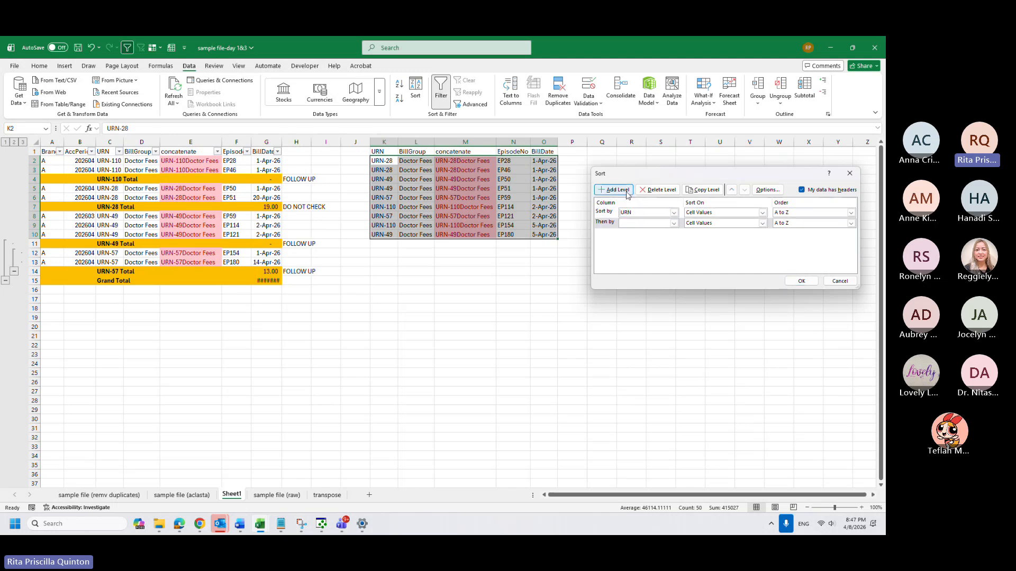
click(643, 224)
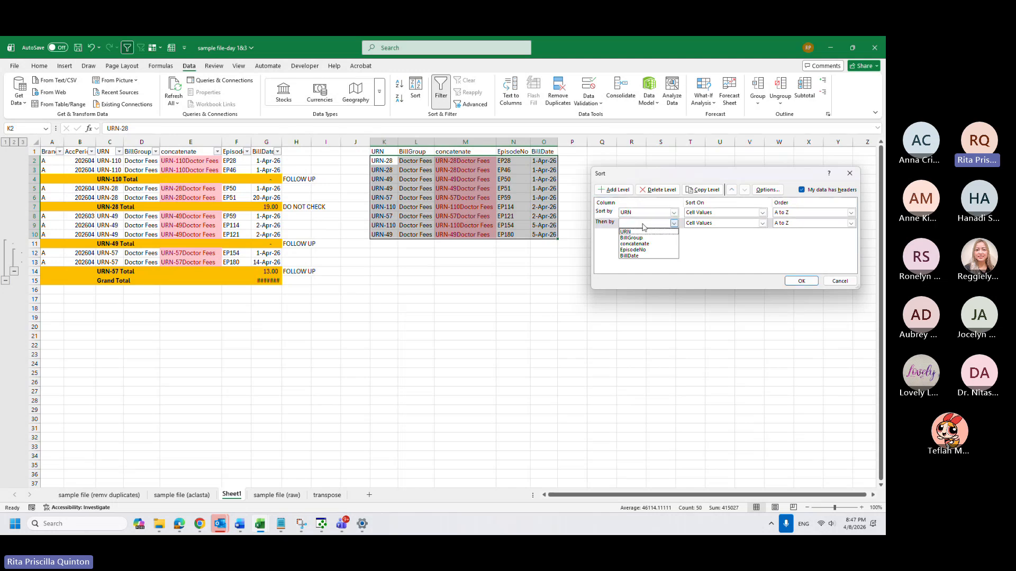
click(647, 256)
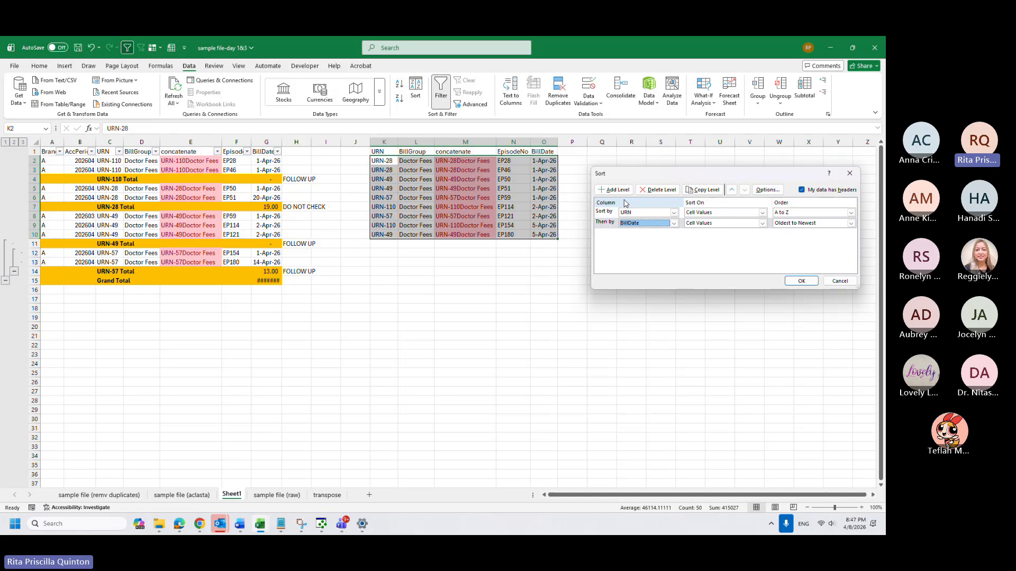
click(642, 224)
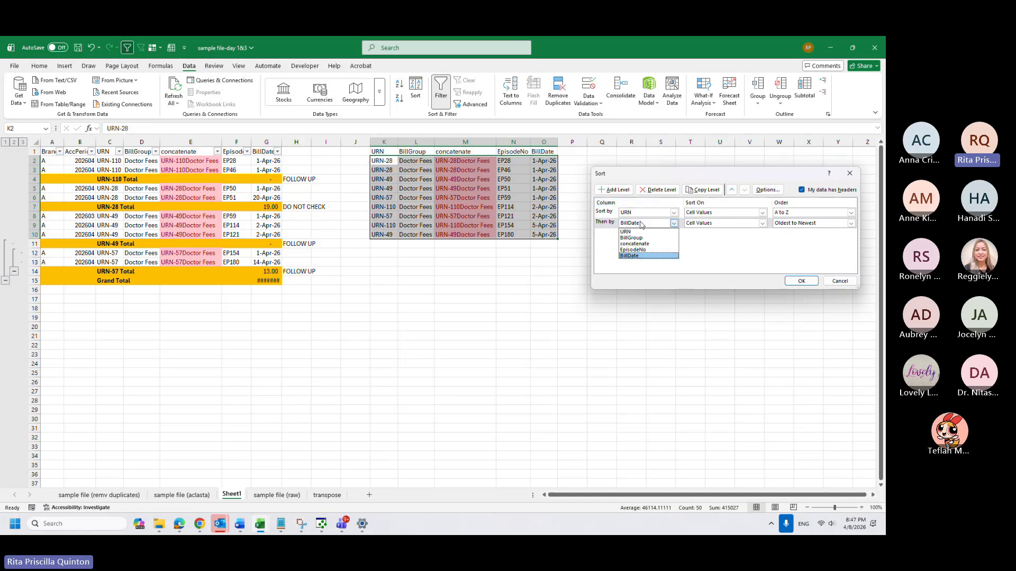
click(643, 249)
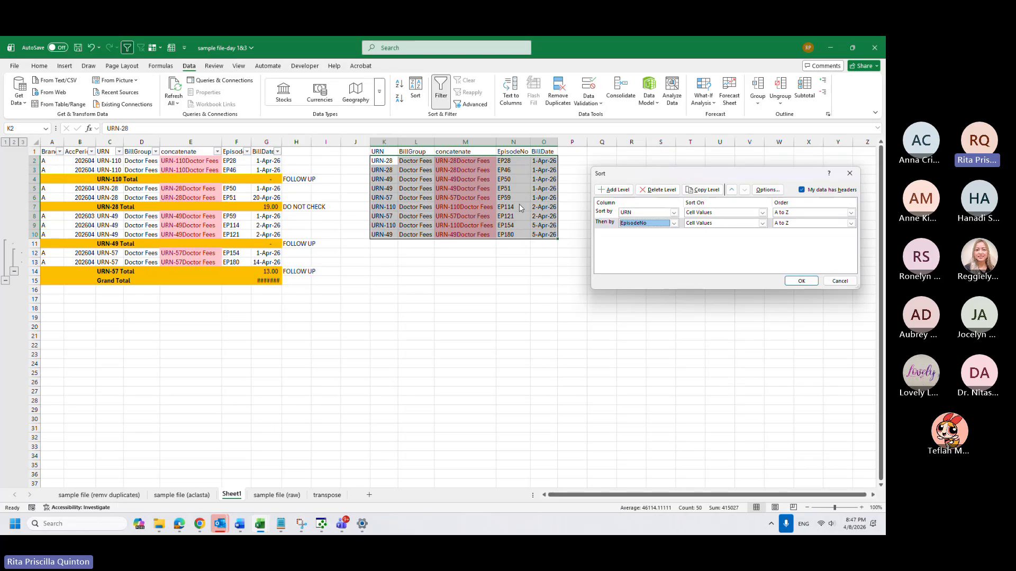
click(673, 223)
click(656, 256)
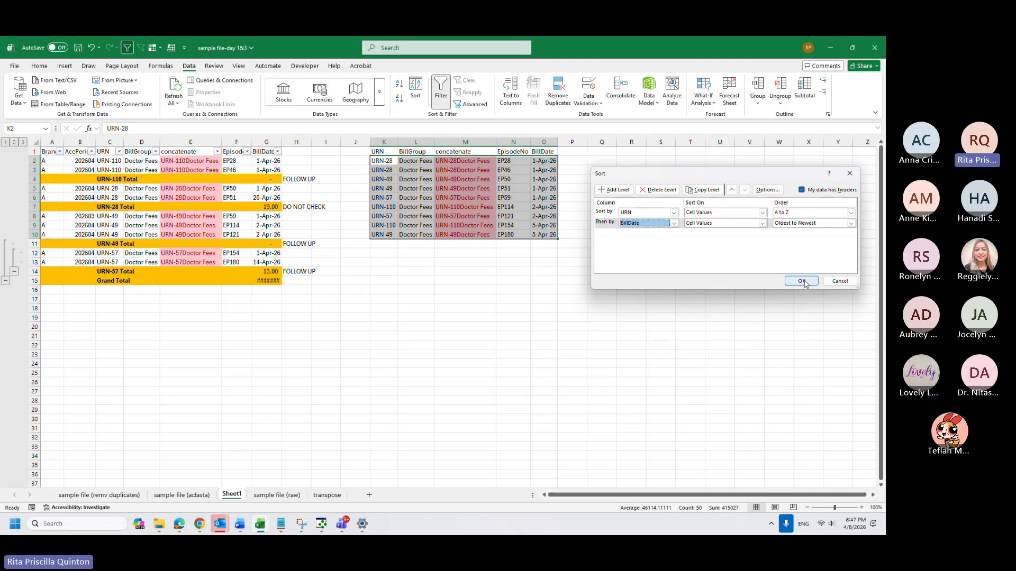
click(802, 281)
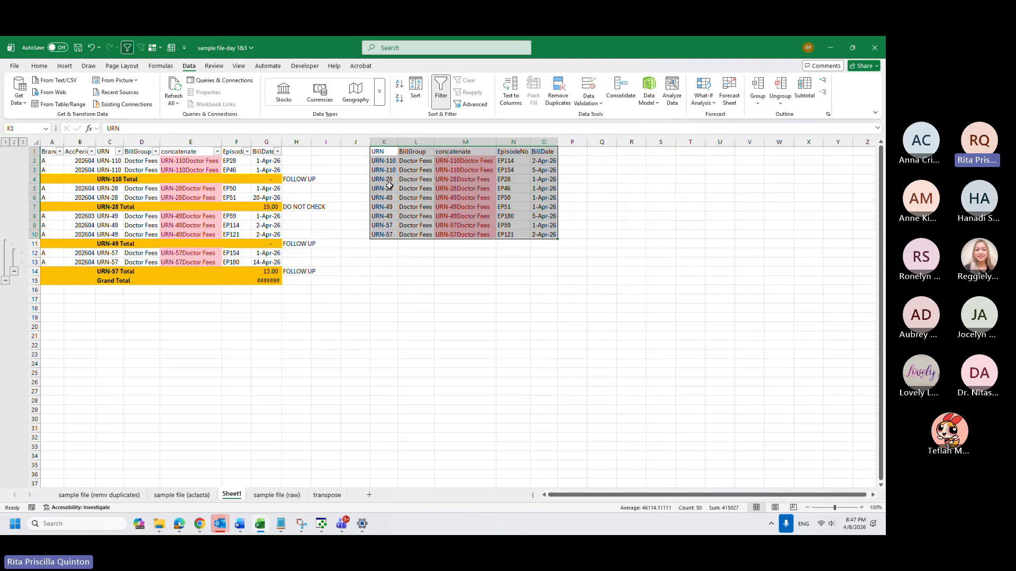
drag(392, 199, 544, 217)
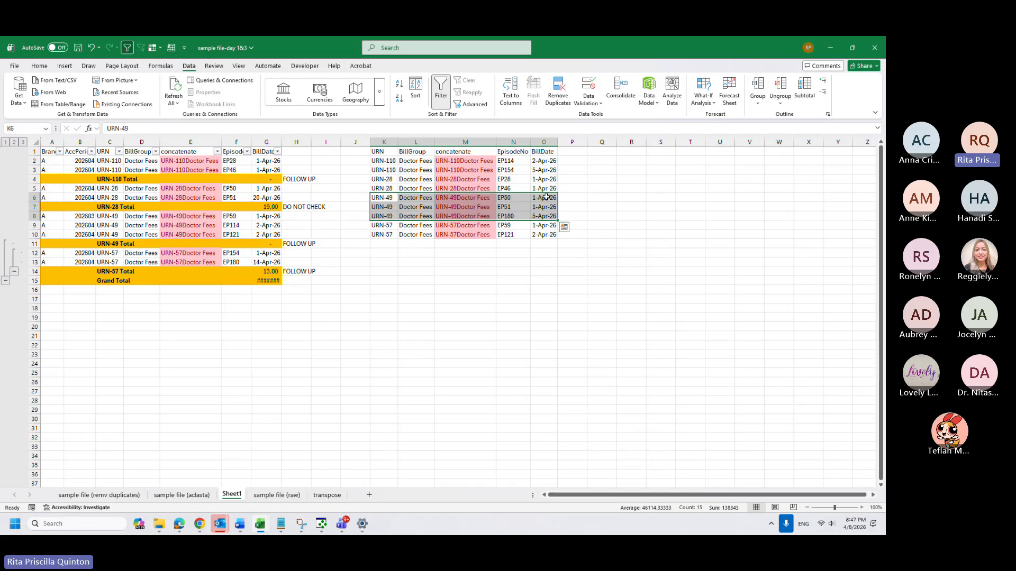
Set up a subtotal of the sorted range K1:O10 at each change in URN, using the Count function
click(490, 180)
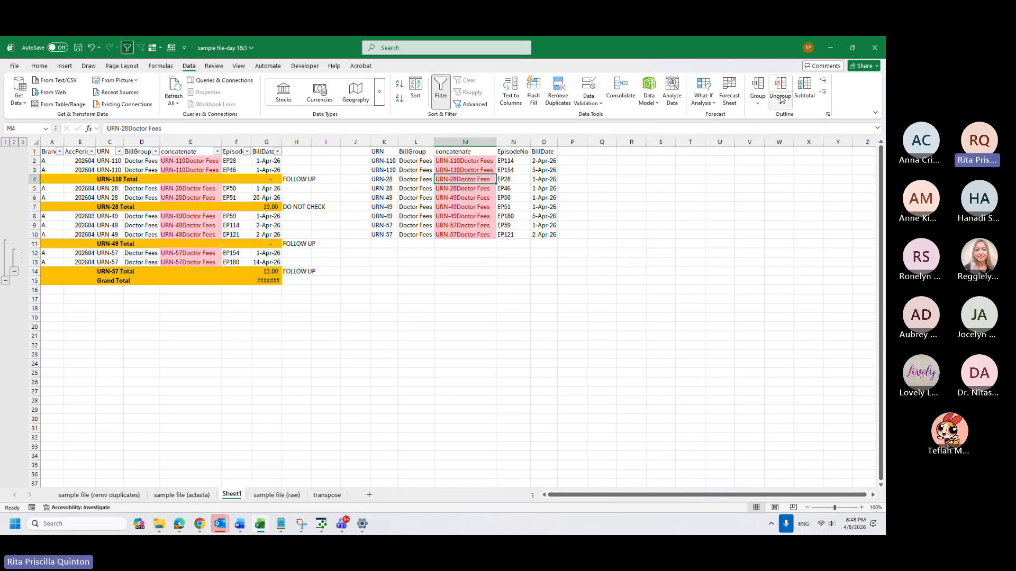
key(ctrl+a)
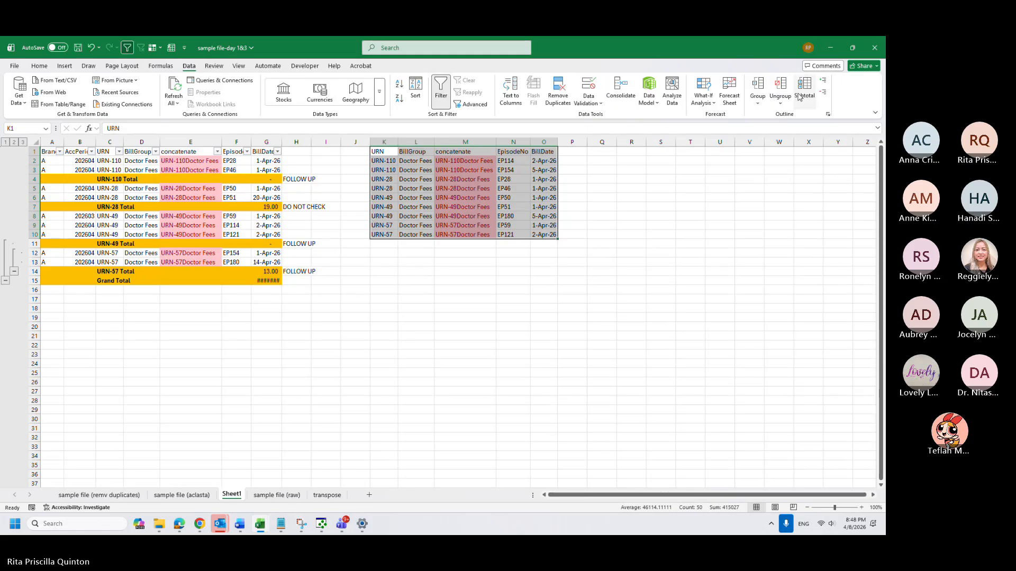
click(803, 90)
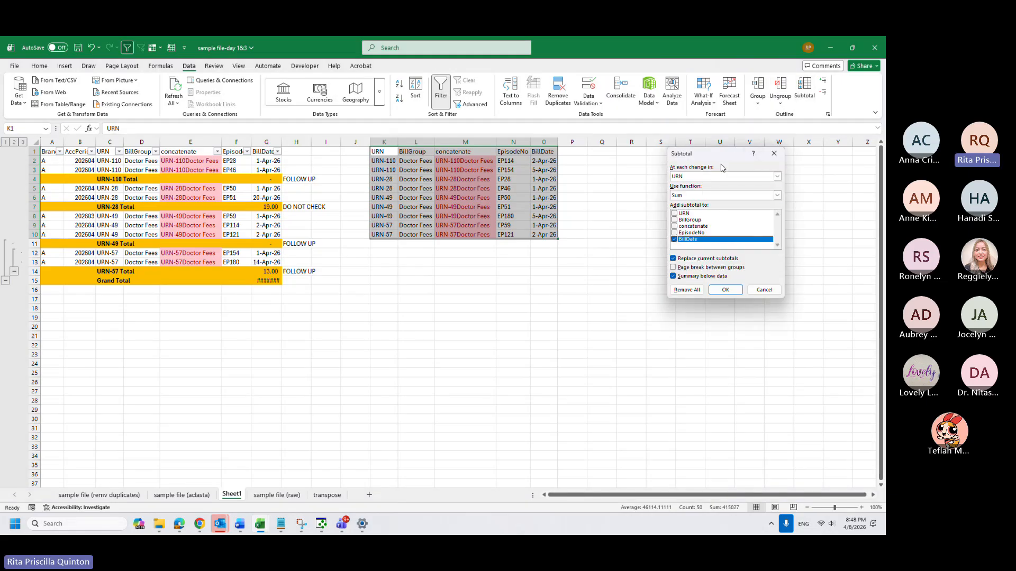
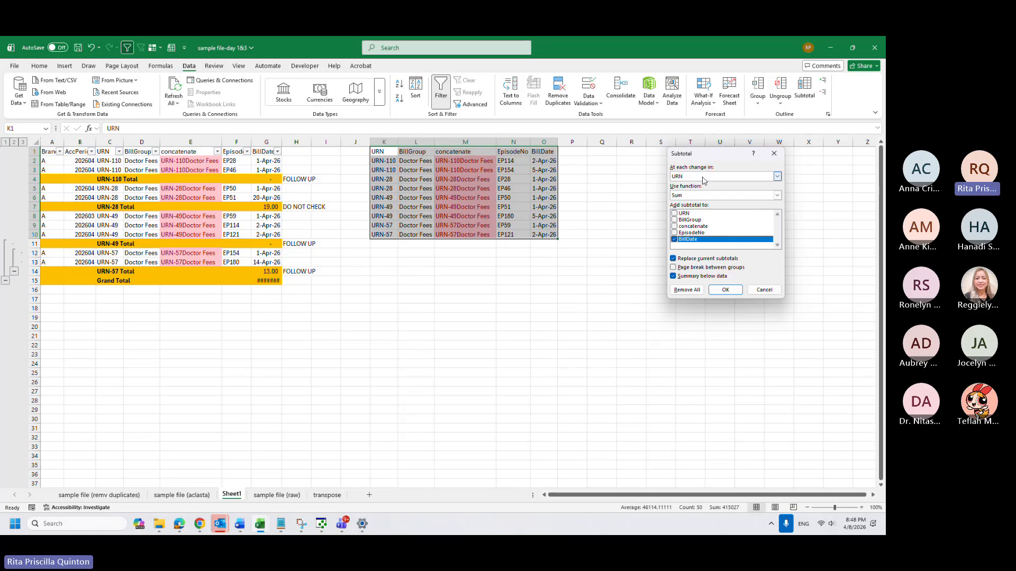
click(704, 178)
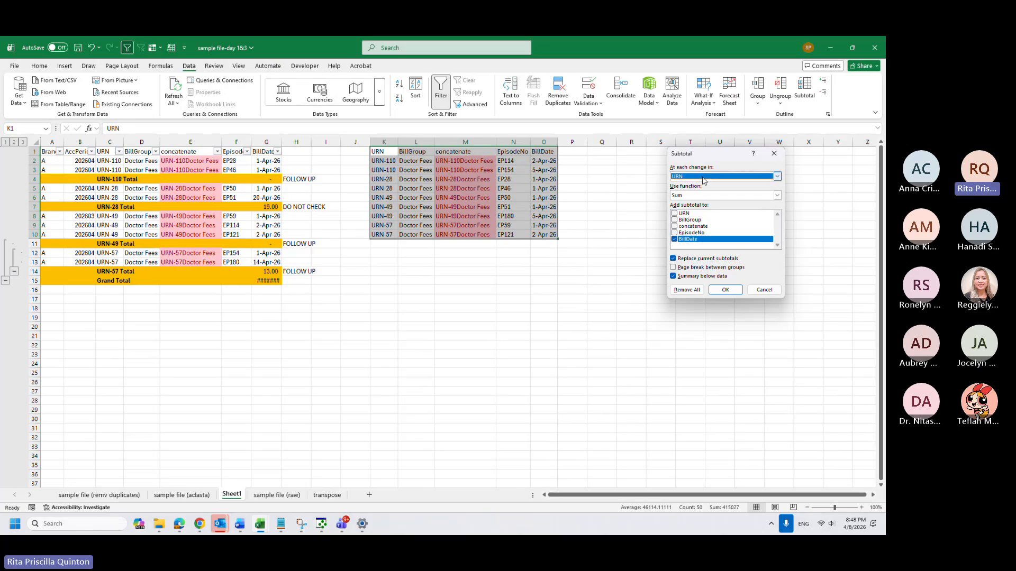
click(703, 186)
click(704, 196)
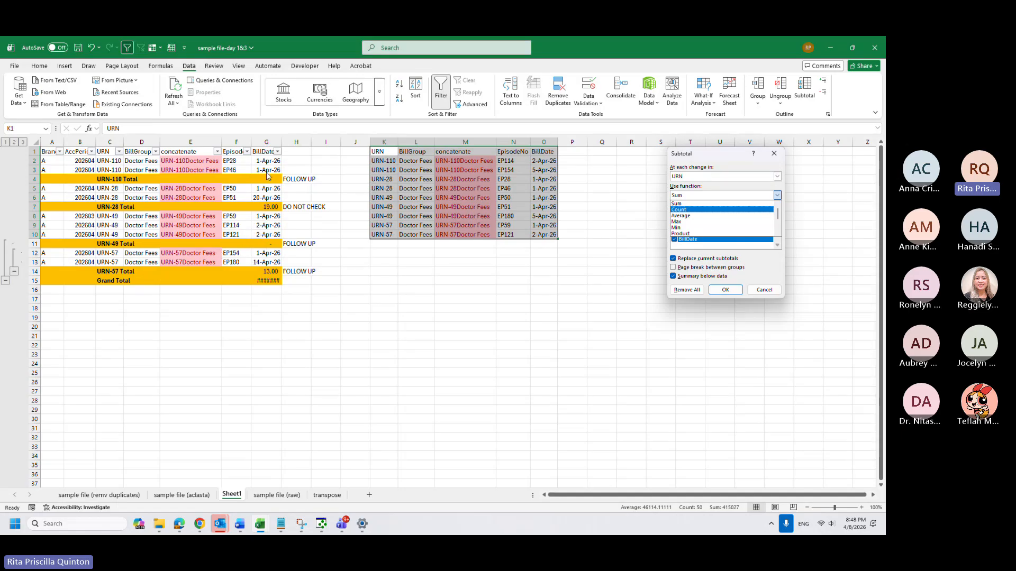
click(683, 210)
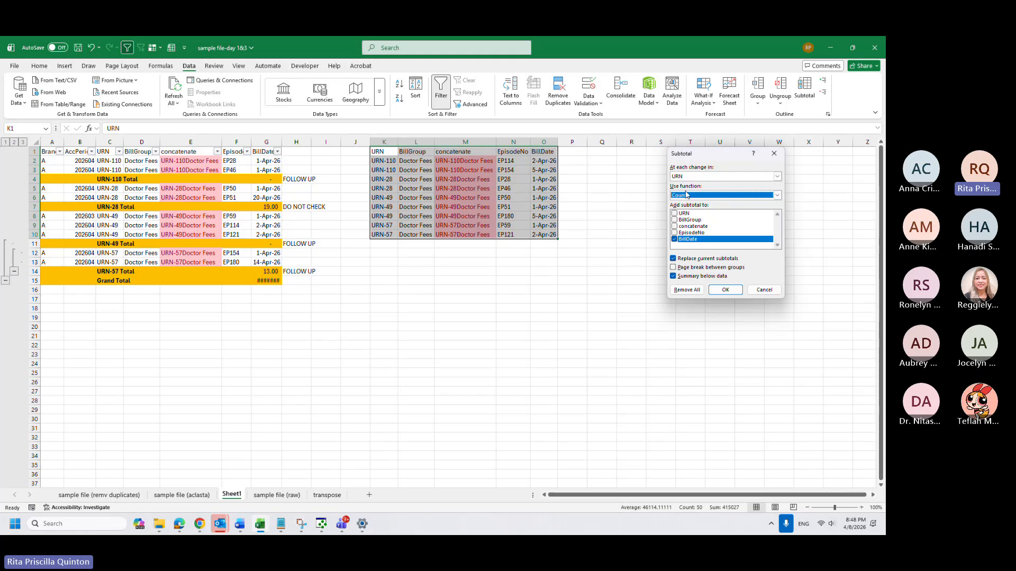
Include both EpisodeNo and BillDate in the Count subtotal and apply it
click(675, 239)
click(675, 233)
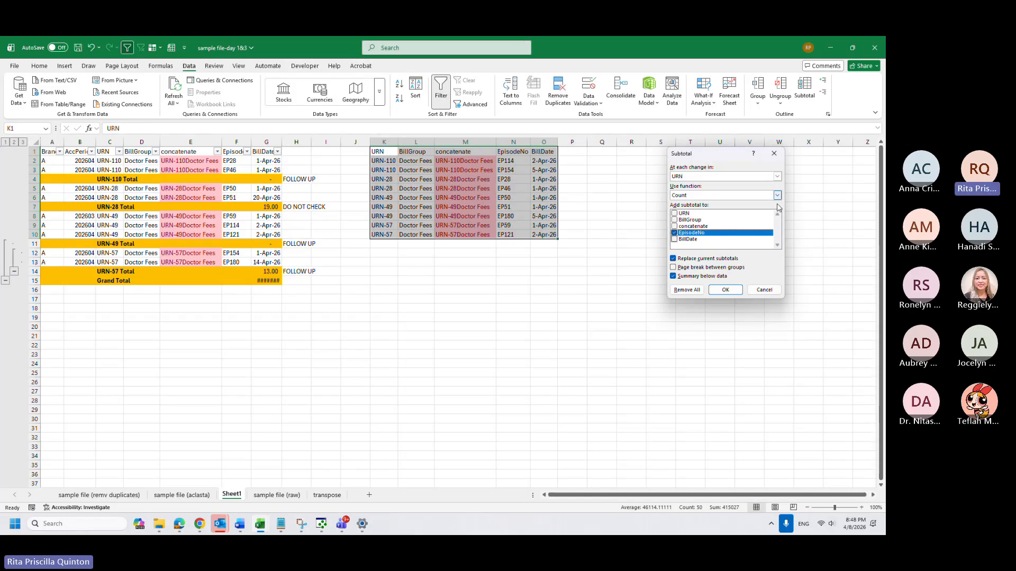
click(675, 233)
click(675, 240)
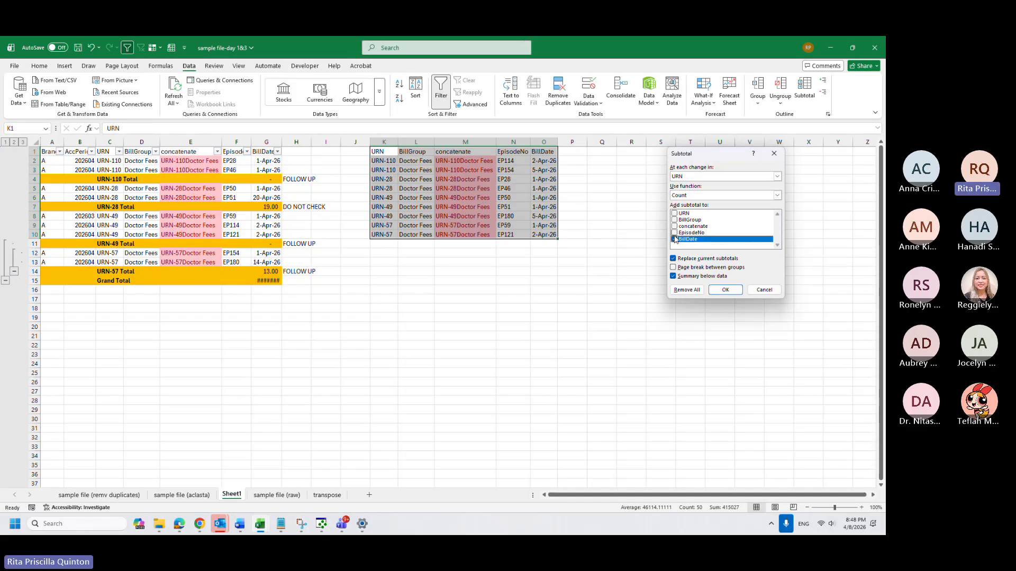
click(675, 233)
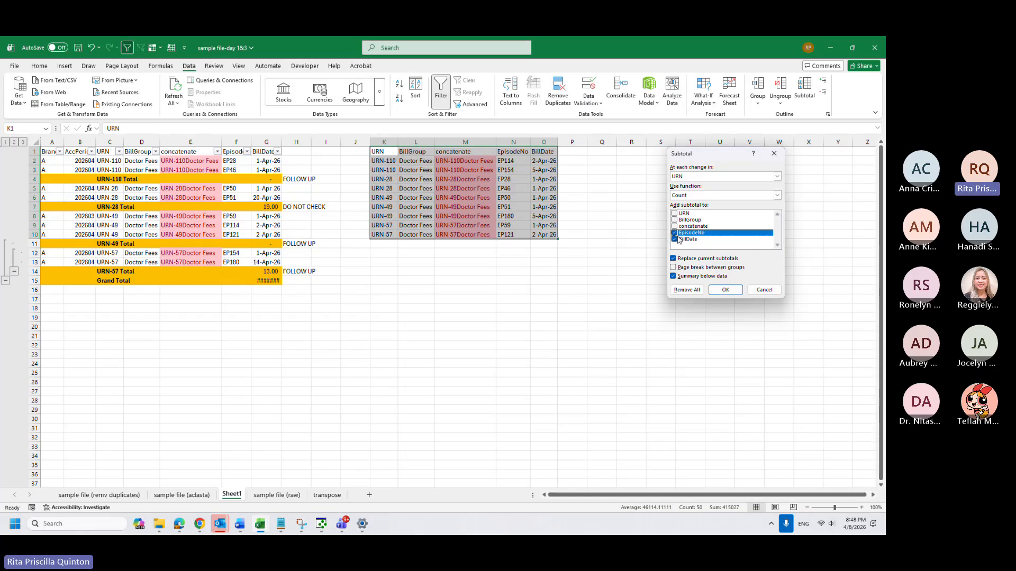
click(693, 196)
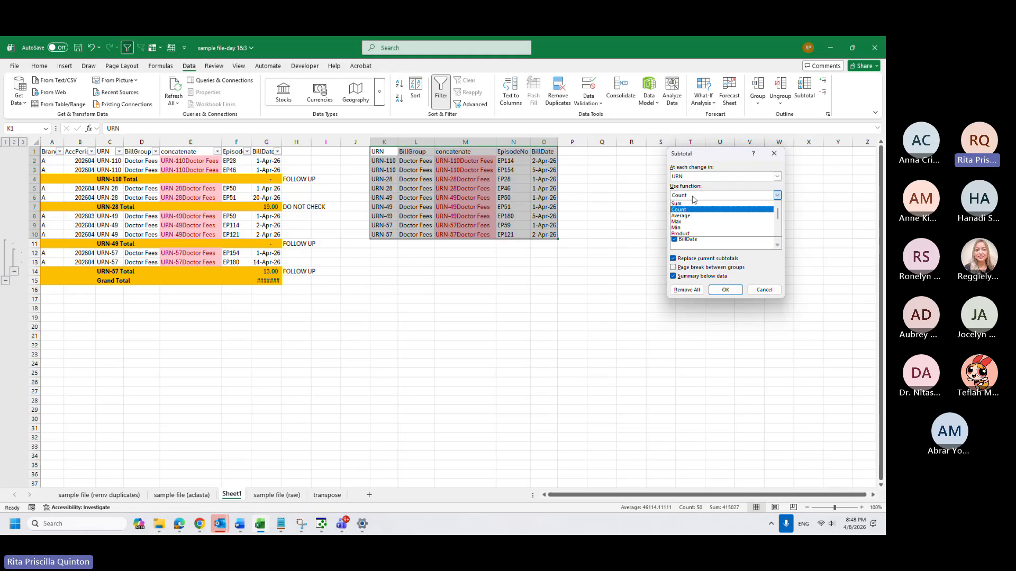
click(695, 210)
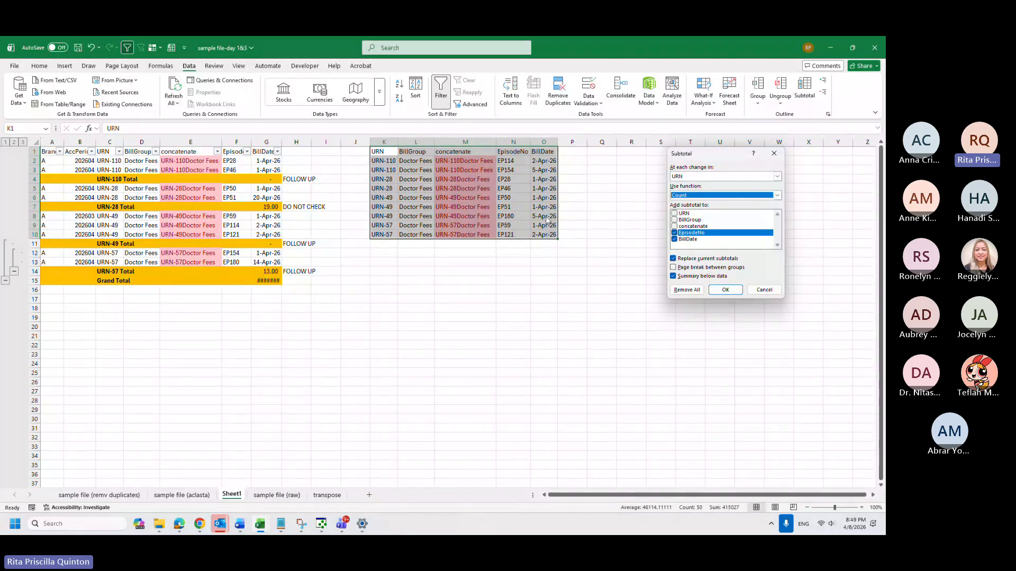
click(777, 195)
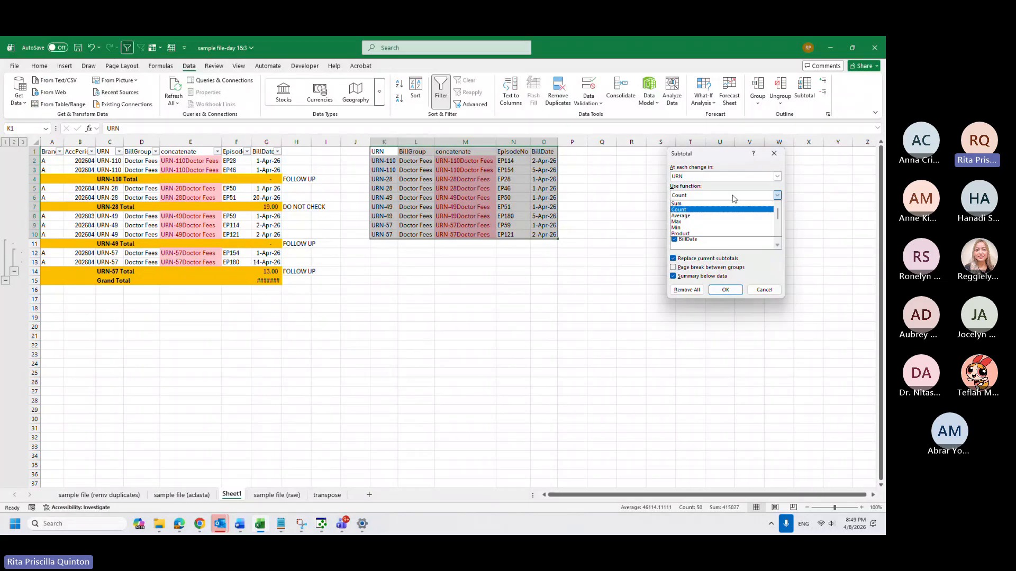
click(734, 198)
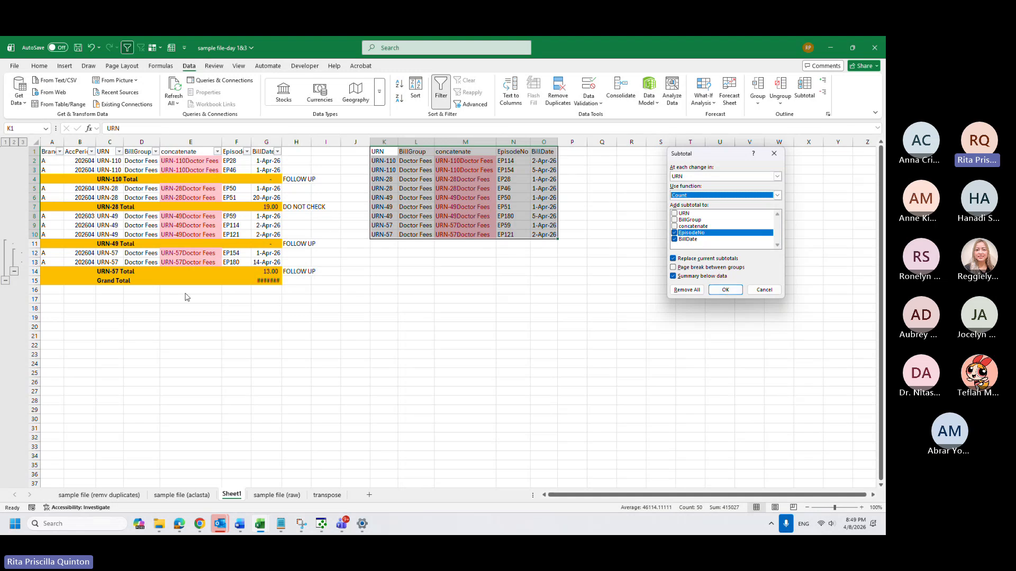
click(725, 290)
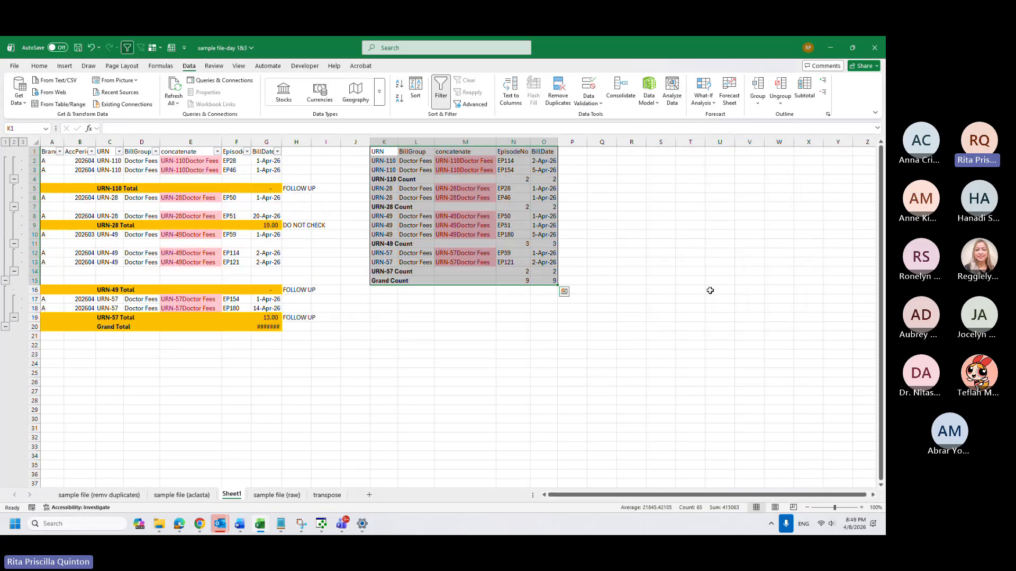
Switch the filter to the subtotaled table starting at K1 and filter its URN column by "count"
click(554, 180)
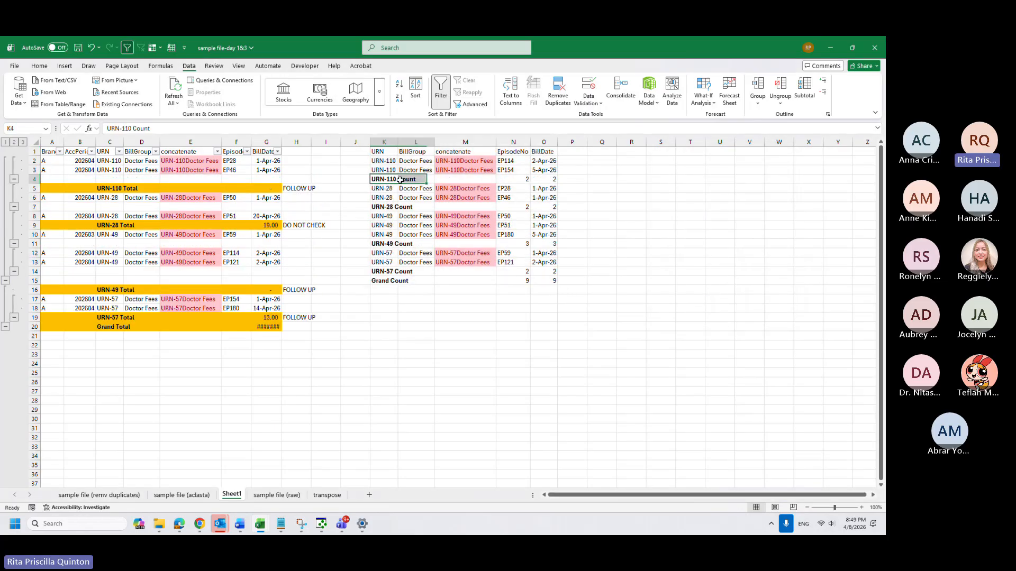
click(396, 180)
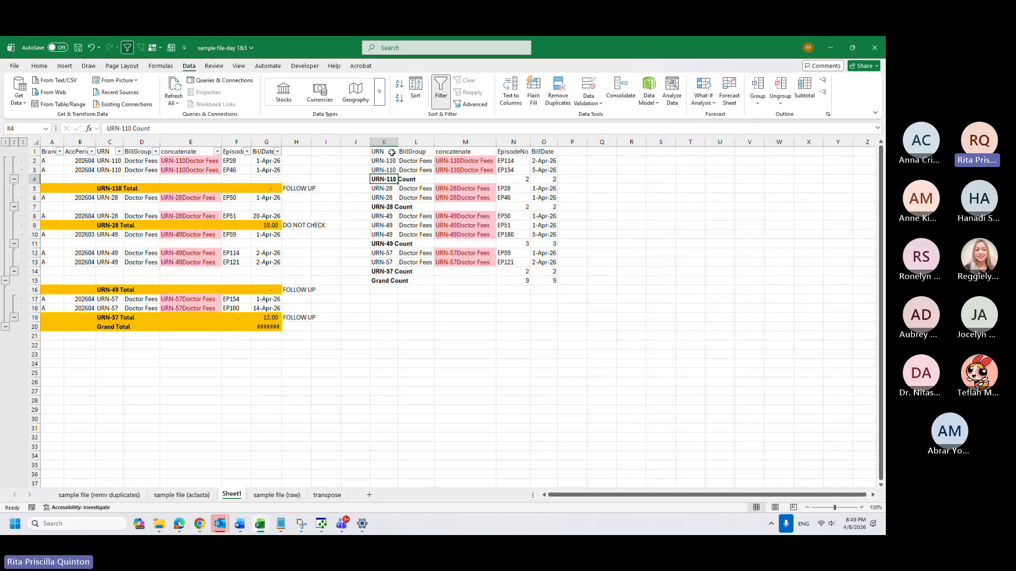
click(392, 155)
click(441, 90)
click(441, 90)
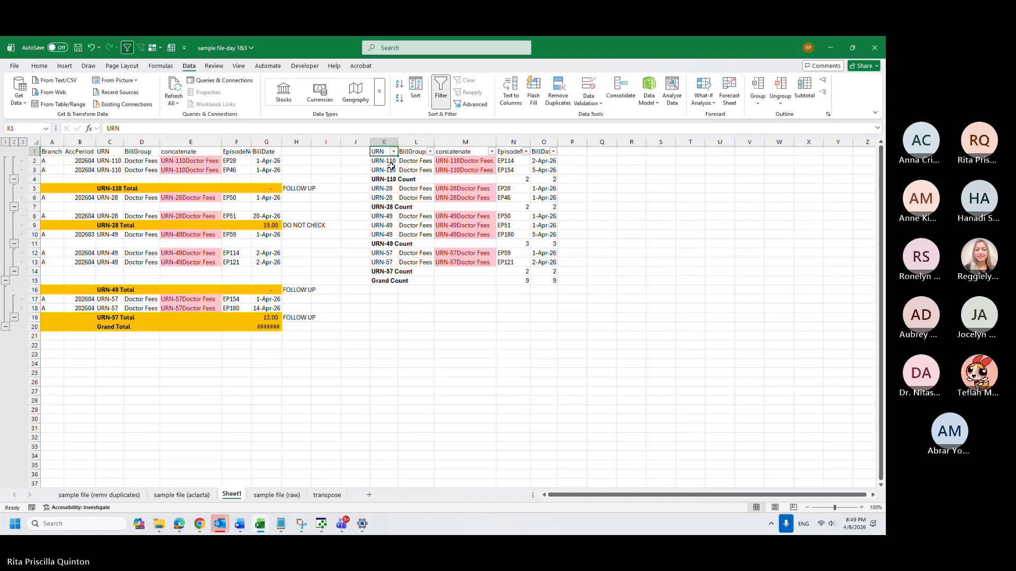
click(395, 154)
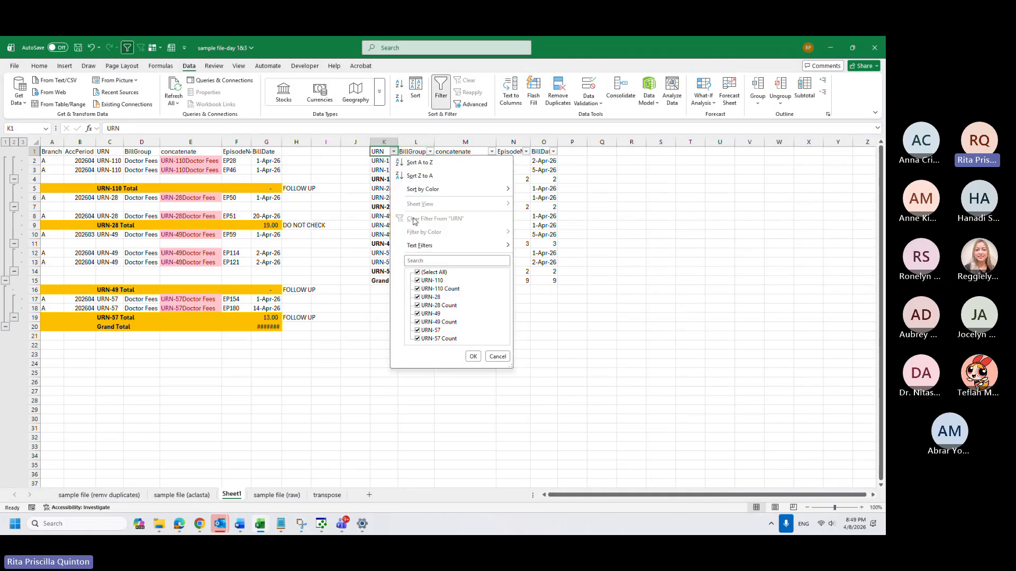
click(440, 259)
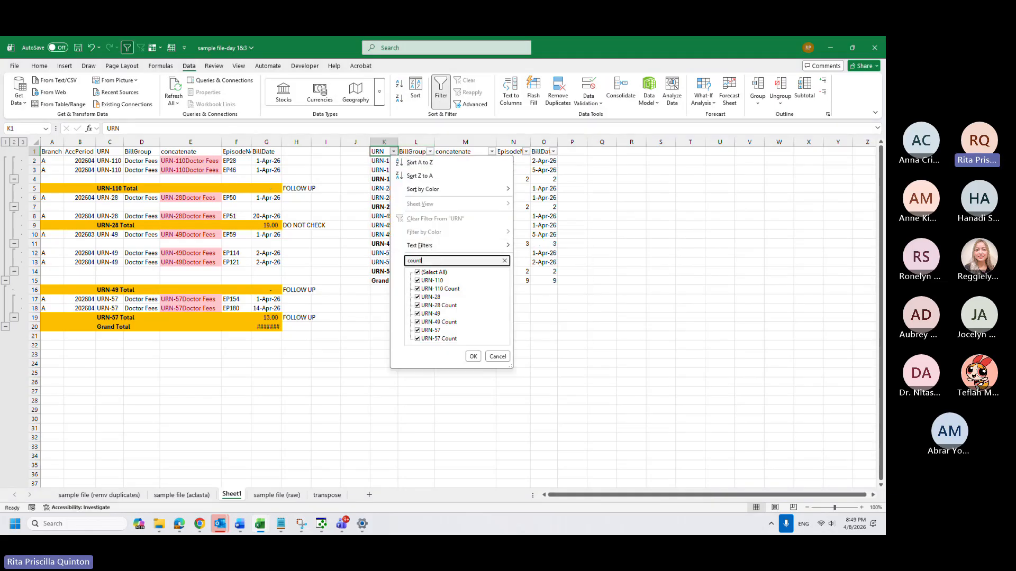
key(Return)
Fill the visible Count and Grand Count rows in columns K to O with orange
key(Down)
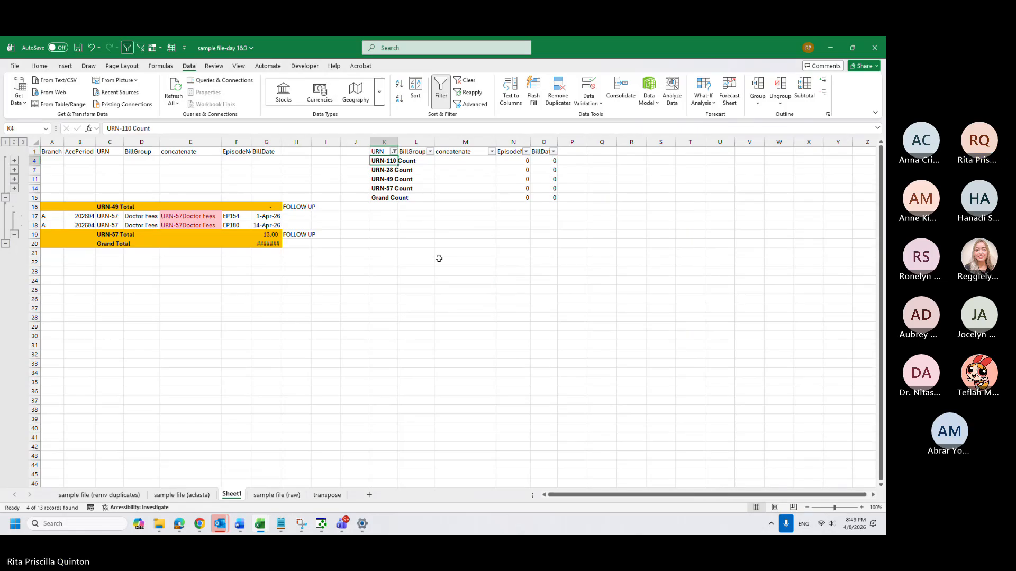
key(ctrl+shift+Down)
key(shift+Right)
key(shift+Right)
key(shift+Right)
key(shift+Right)
key(alt+semicolon)
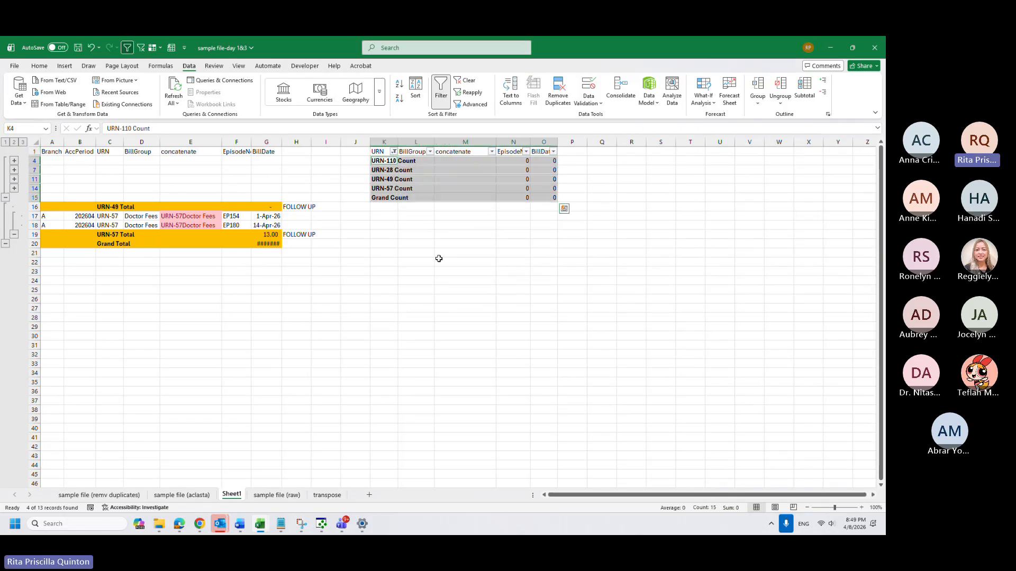
click(39, 65)
click(158, 98)
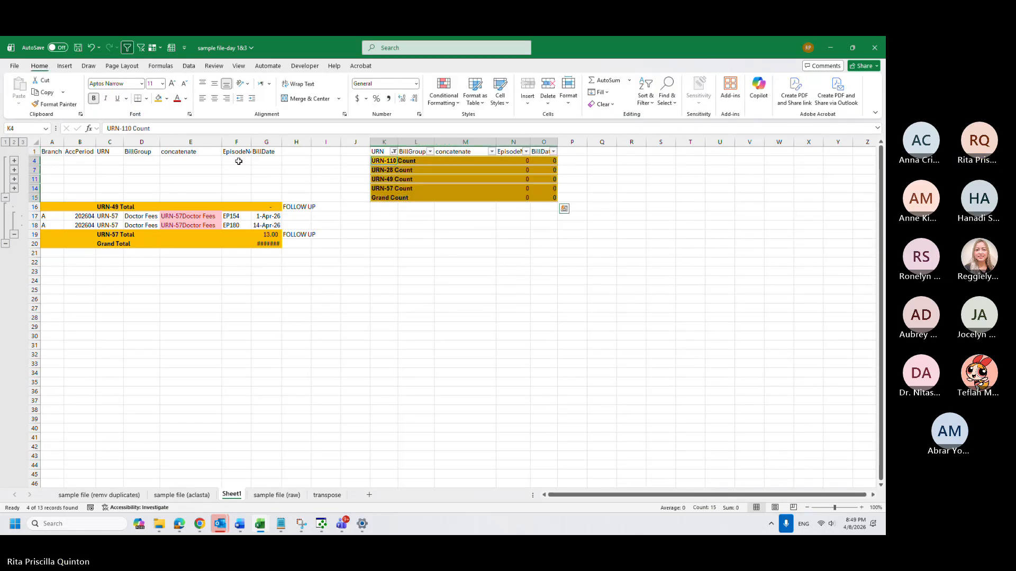
click(543, 234)
click(517, 164)
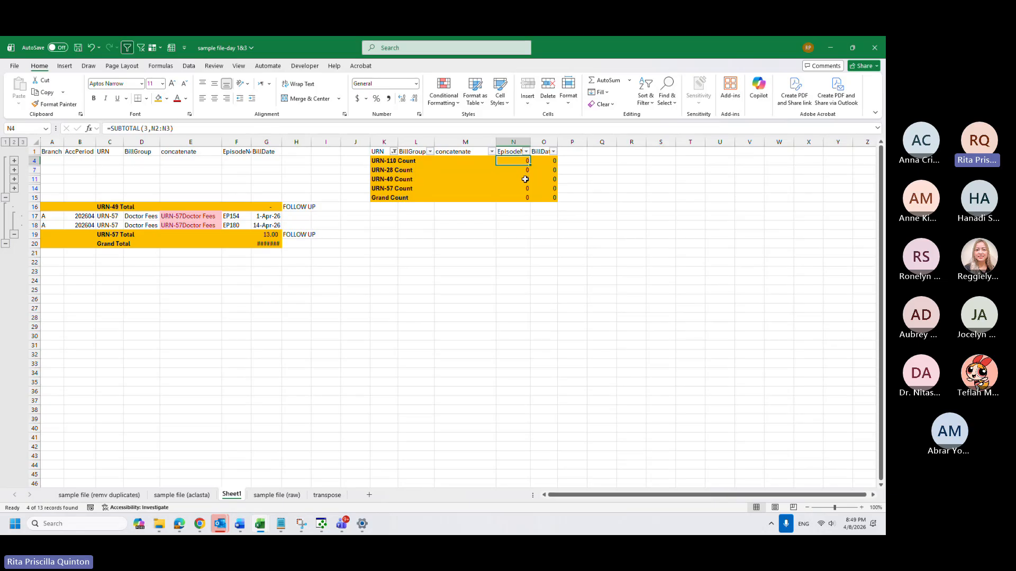
Examine the SUBTOTAL formula behind the EpisodeNo count for URN-110 in N4
click(524, 177)
click(523, 161)
drag(104, 128, 194, 131)
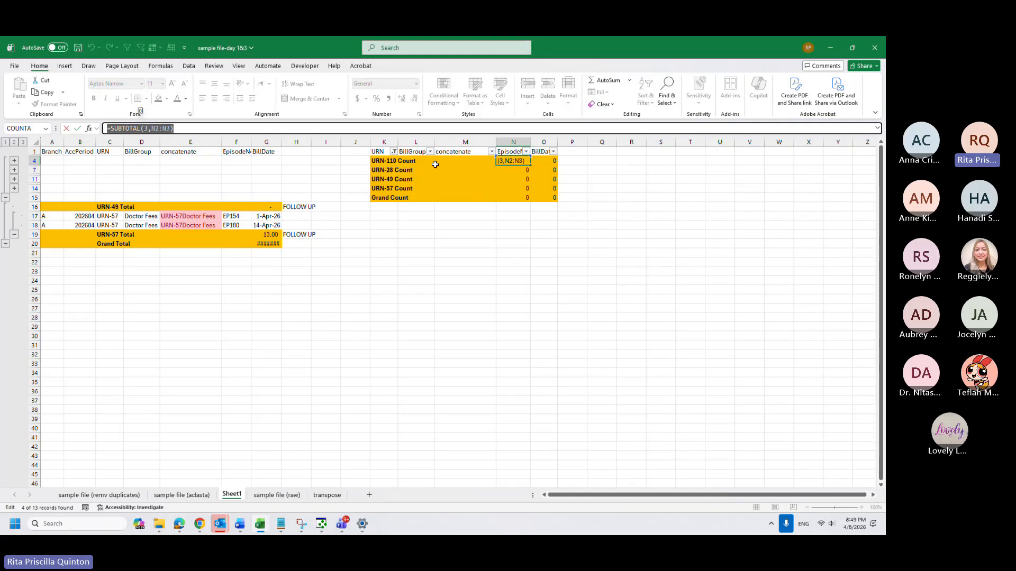
key(Escape)
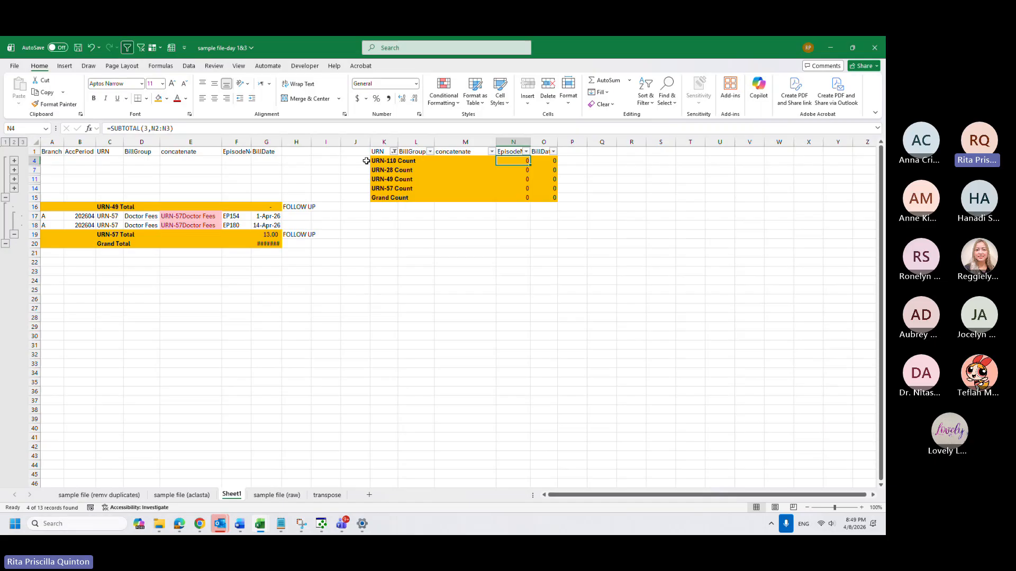
Clear the URN filter and replace the URN-110 BillDate count in O4 with the date difference formula =O3-O2
click(394, 151)
click(418, 217)
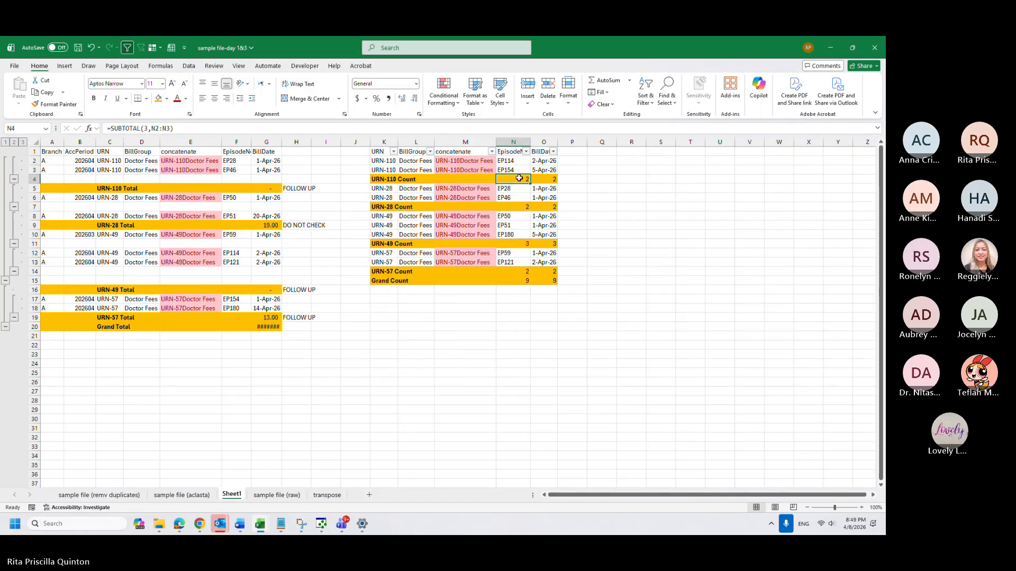
click(544, 179)
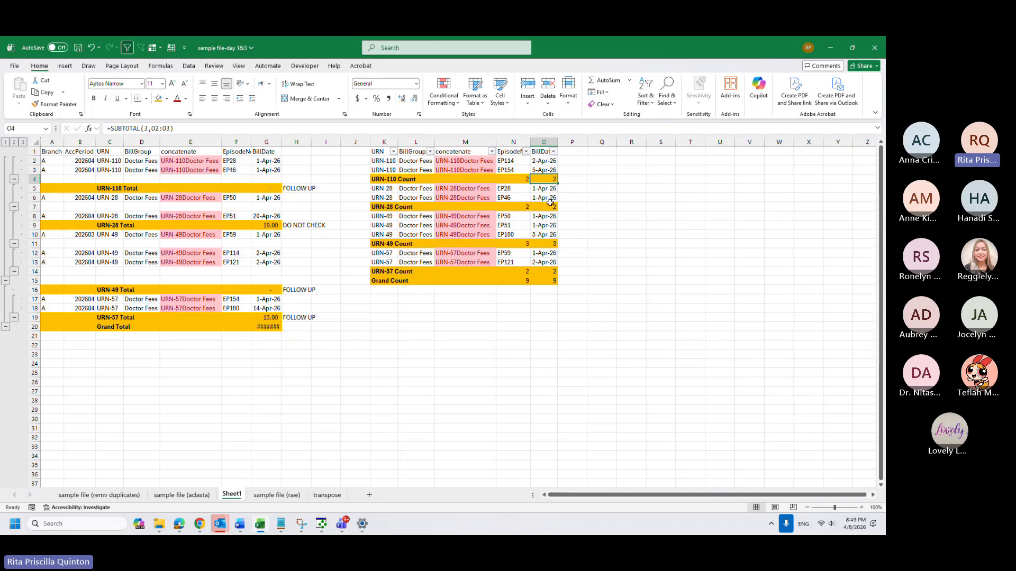
text(=)
key(Up)
text(-)
key(Up)
key(Up)
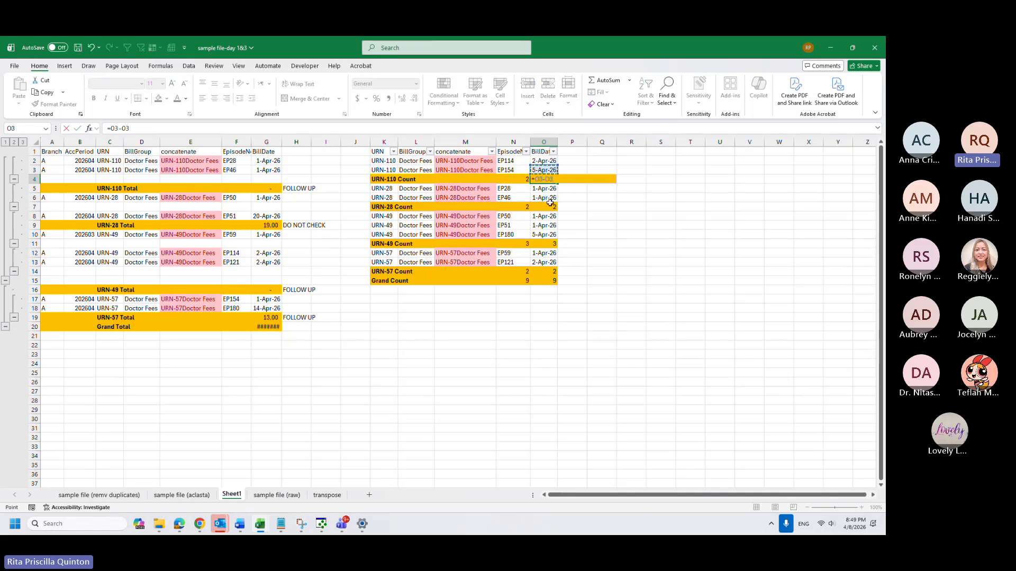
key(Return)
Filter the URN column by orange cell color, copy the O4 difference formula into the other visible BillDate subtotal cells, and clear the filter
key(Up)
key(ctrl+c)
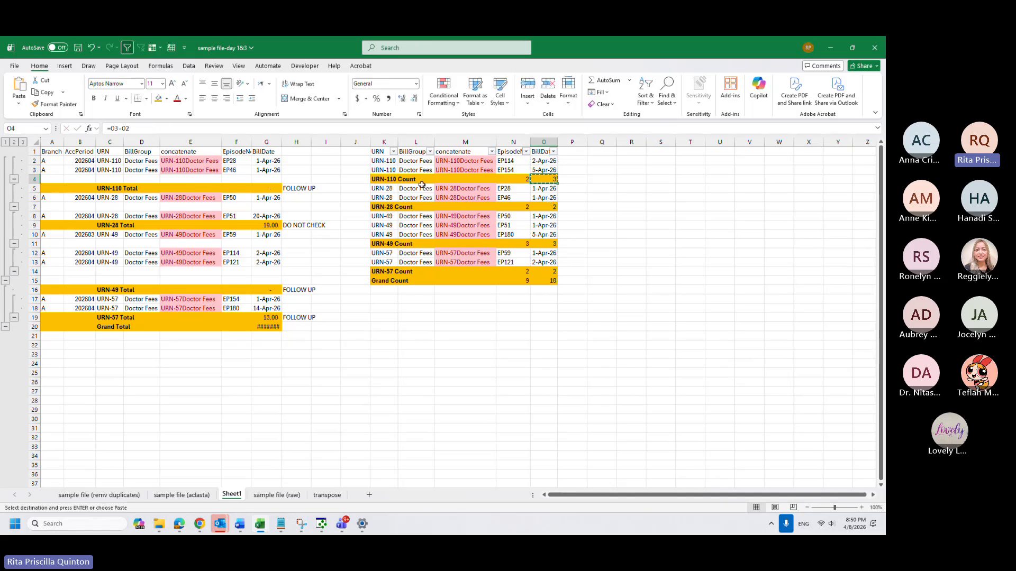
double_click(552, 178)
key(Escape)
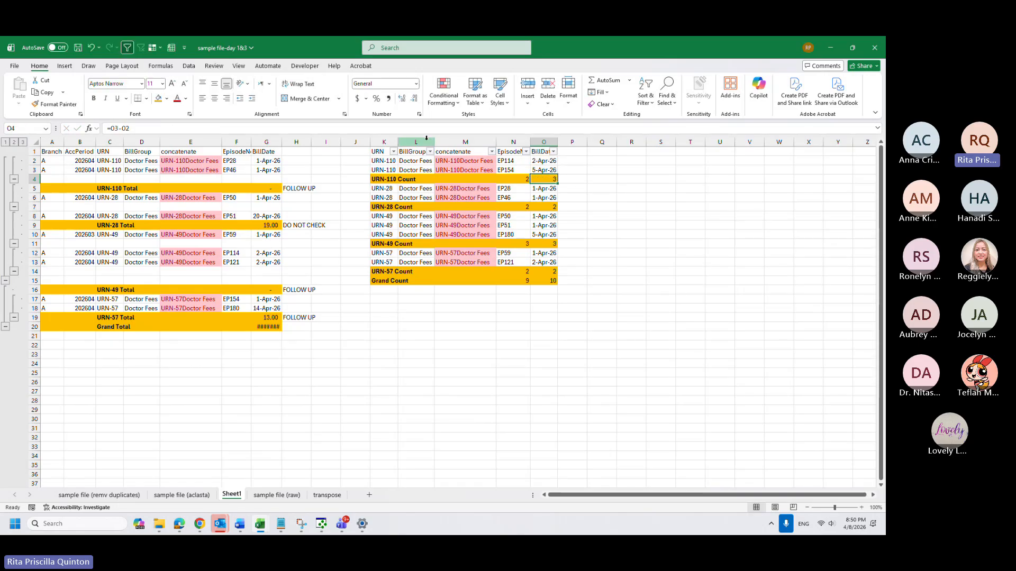
click(394, 152)
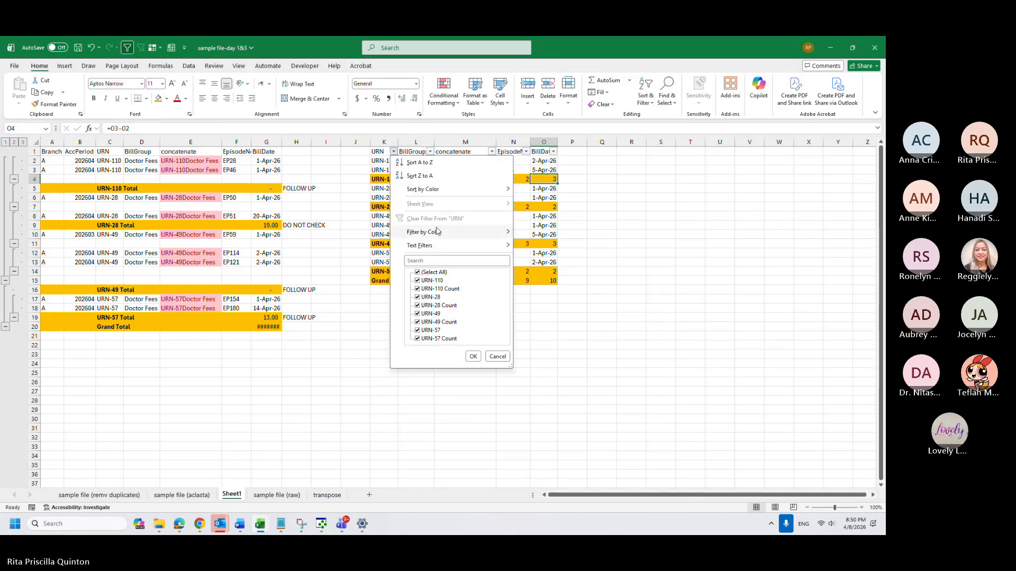
mouse_move(436, 231)
click(535, 244)
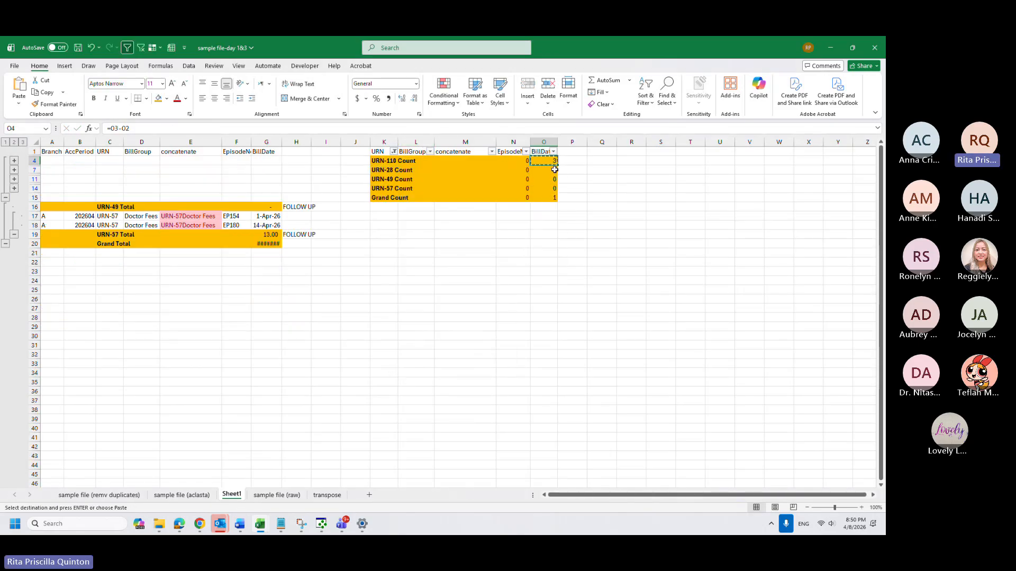
key(ctrl+c)
drag(553, 170, 553, 196)
key(ctrl+v)
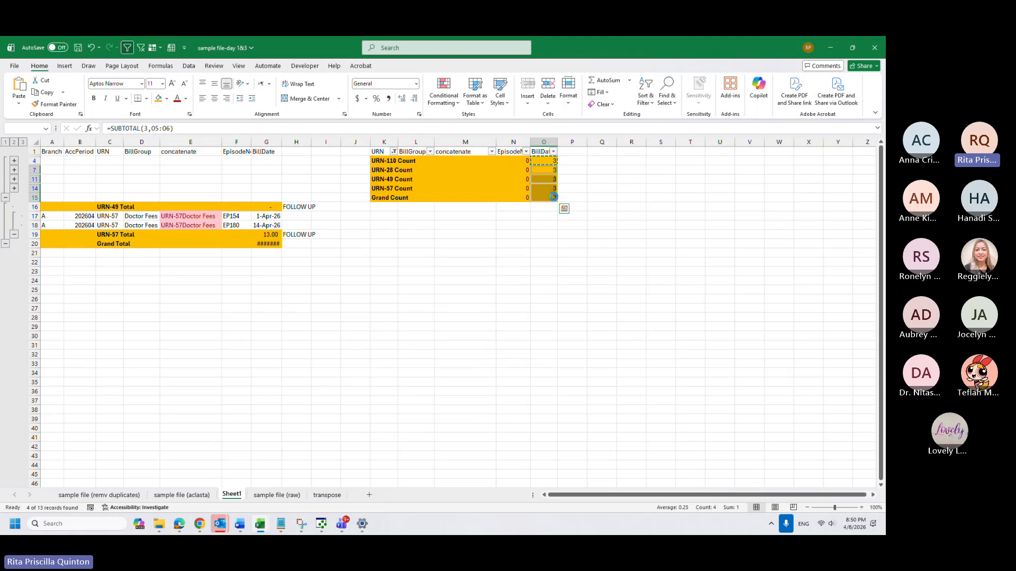
click(543, 216)
click(660, 170)
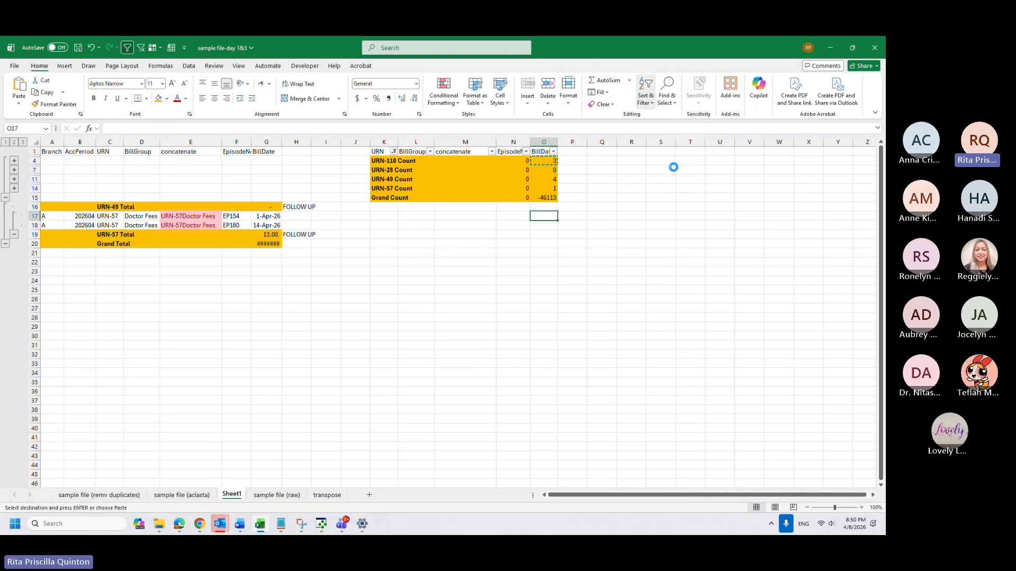
Review the EpisodeNo counts against the BillDate differences for URN-49, URN-110 and URN-28
click(518, 243)
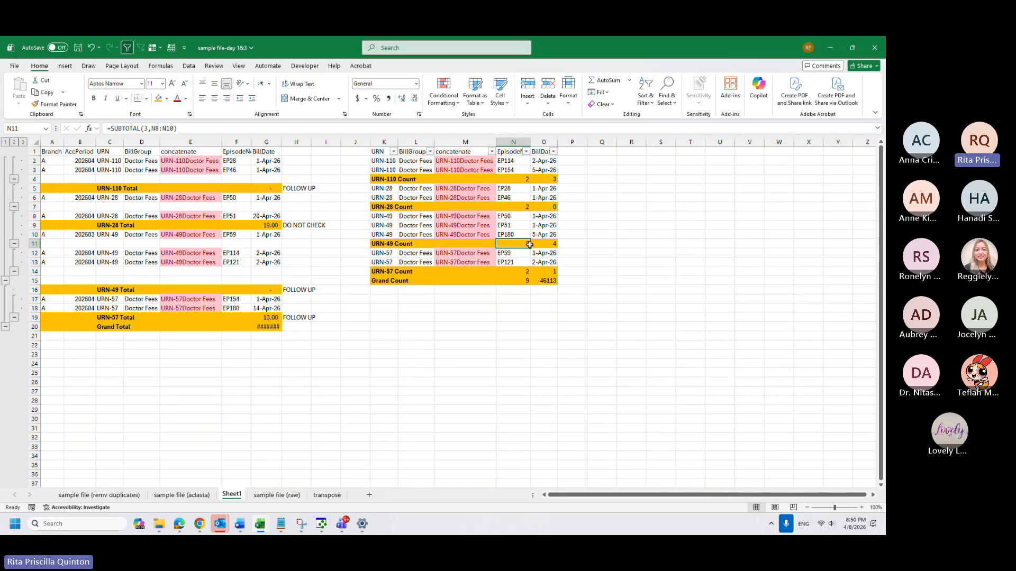
drag(561, 243, 378, 217)
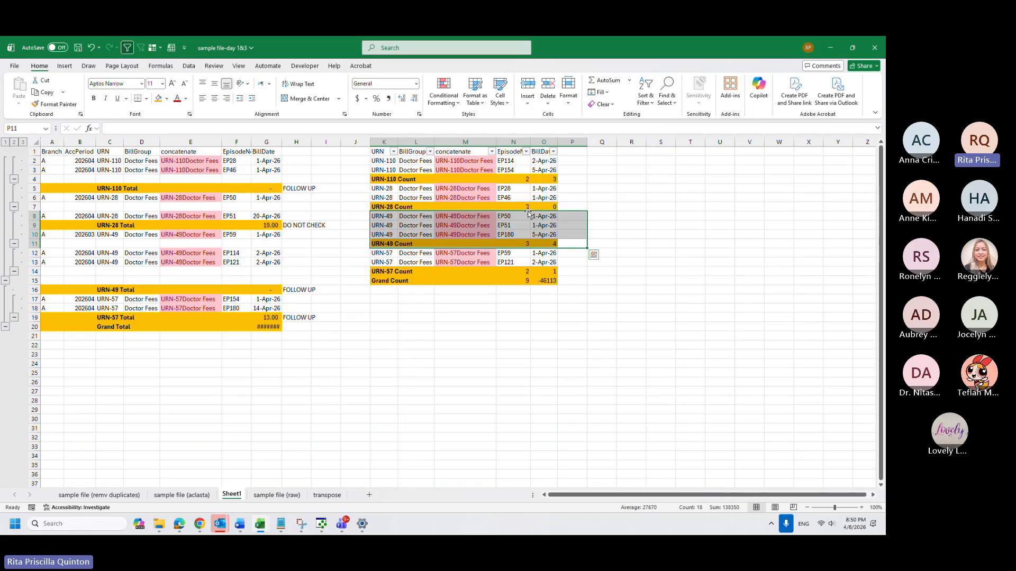
click(526, 179)
click(550, 180)
click(554, 206)
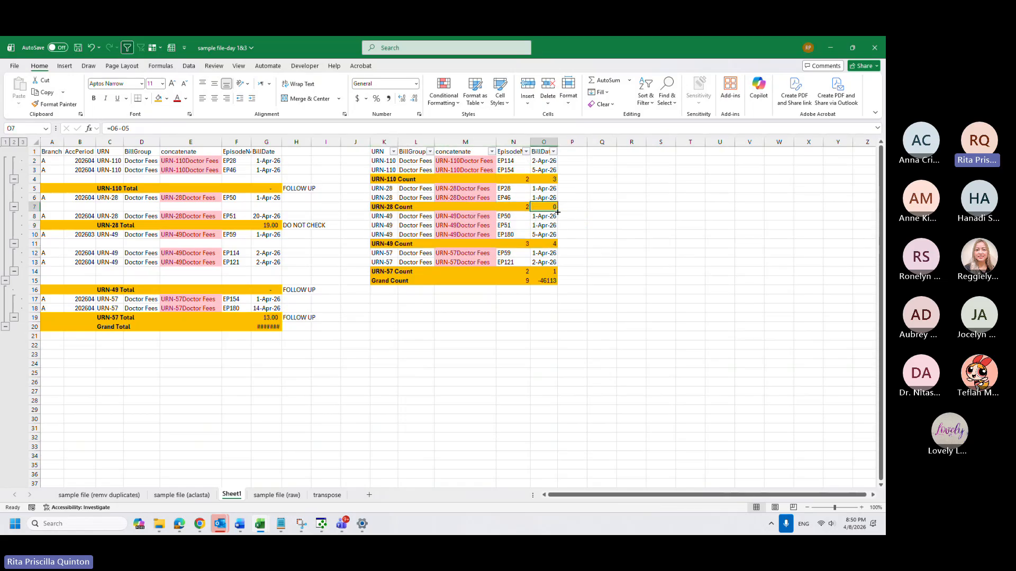
click(525, 244)
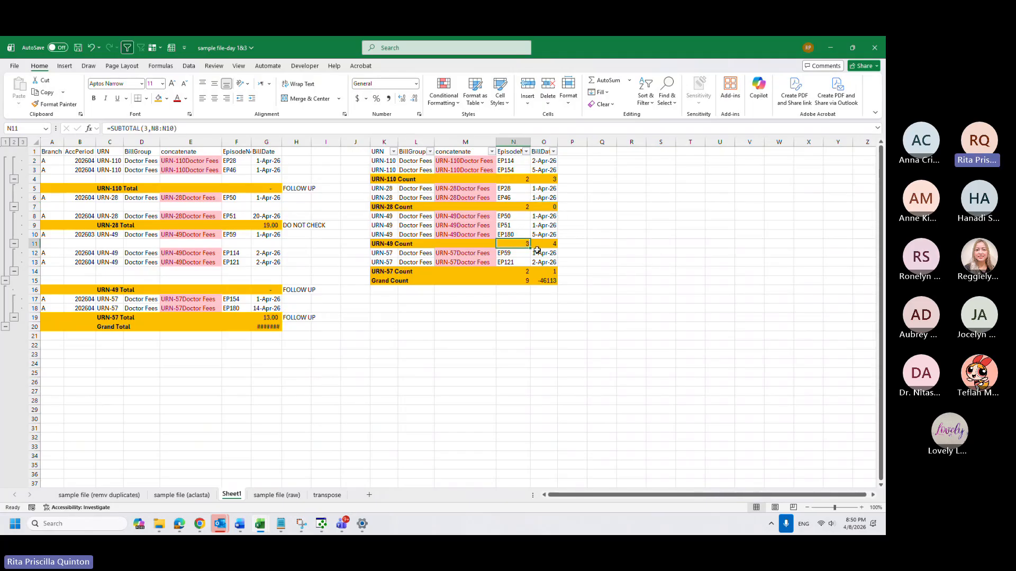
Remove the Grand Count row contents from row 15 of the copied table
click(405, 298)
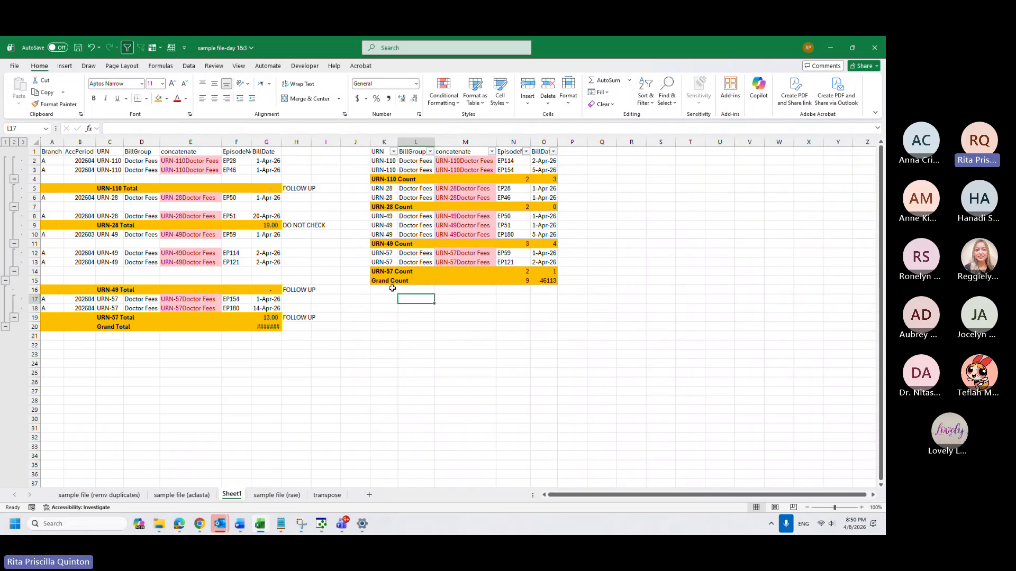
key(ctrl+c)
drag(386, 284, 629, 291)
key(Delete)
click(523, 328)
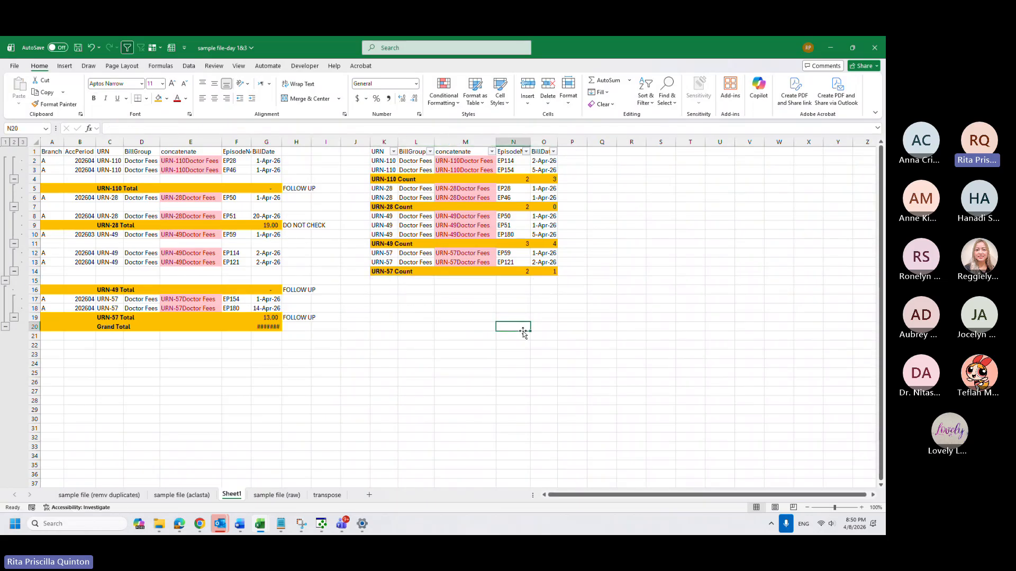
Try to filter the EpisodeNo column of the copied table by orange cell color, and undo the filter
click(516, 179)
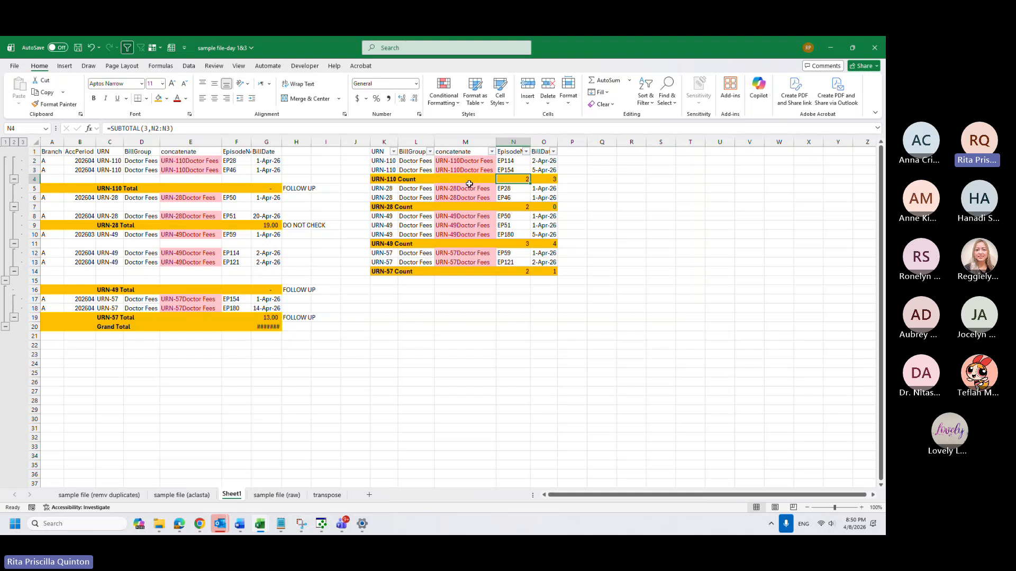
click(526, 152)
click(506, 175)
click(526, 151)
mouse_move(564, 232)
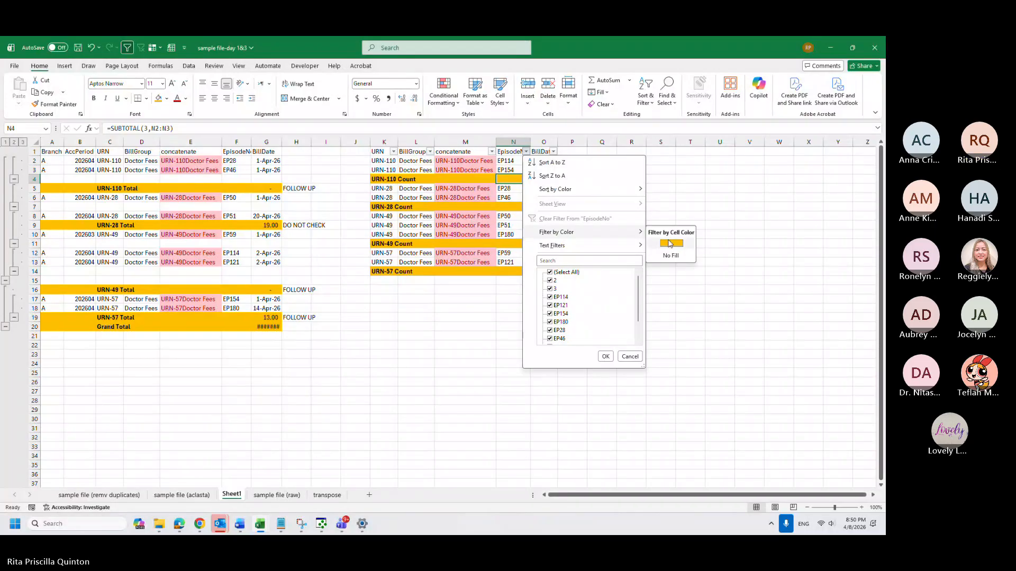
click(669, 242)
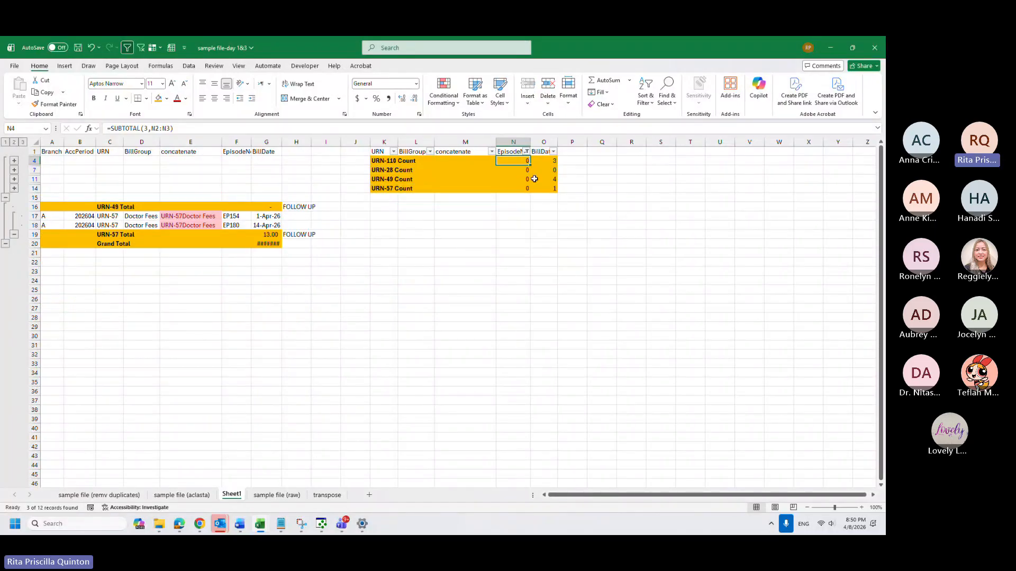
key(ctrl+z)
Convert the EpisodeNo subtotals in column N to static values by pasting the copied column over itself as values
right_click(518, 142)
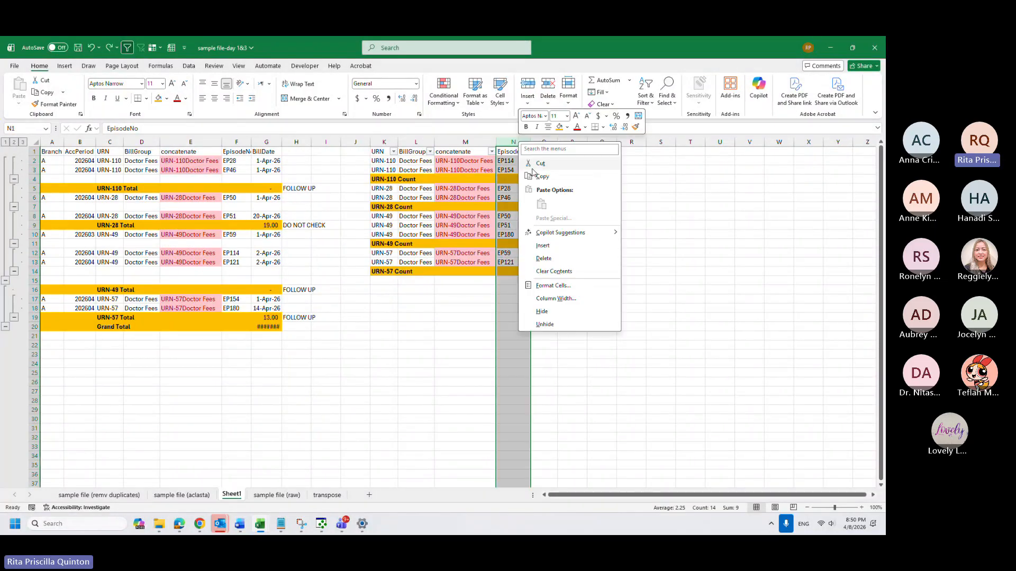
click(540, 177)
right_click(518, 141)
click(556, 204)
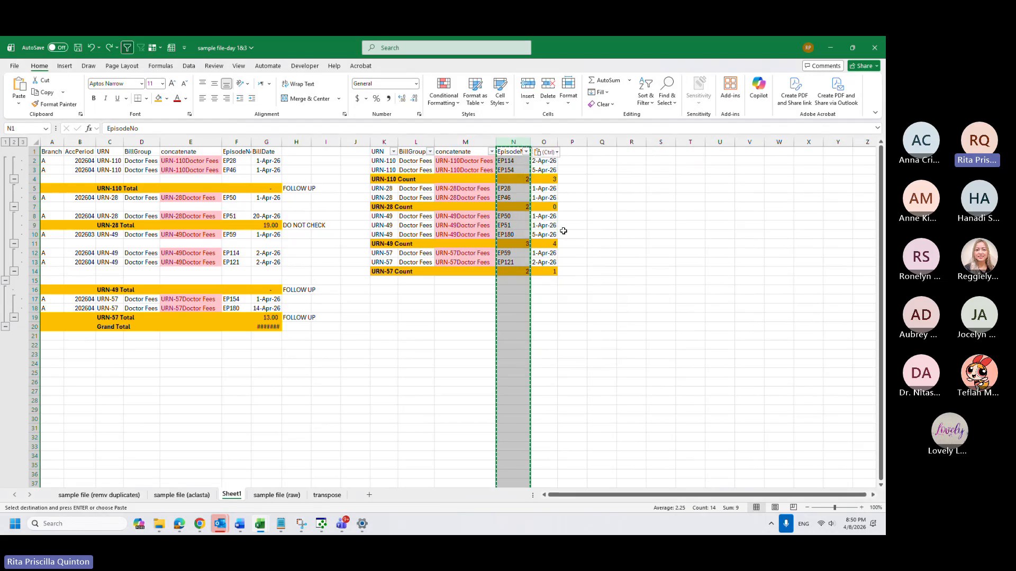
key(Escape)
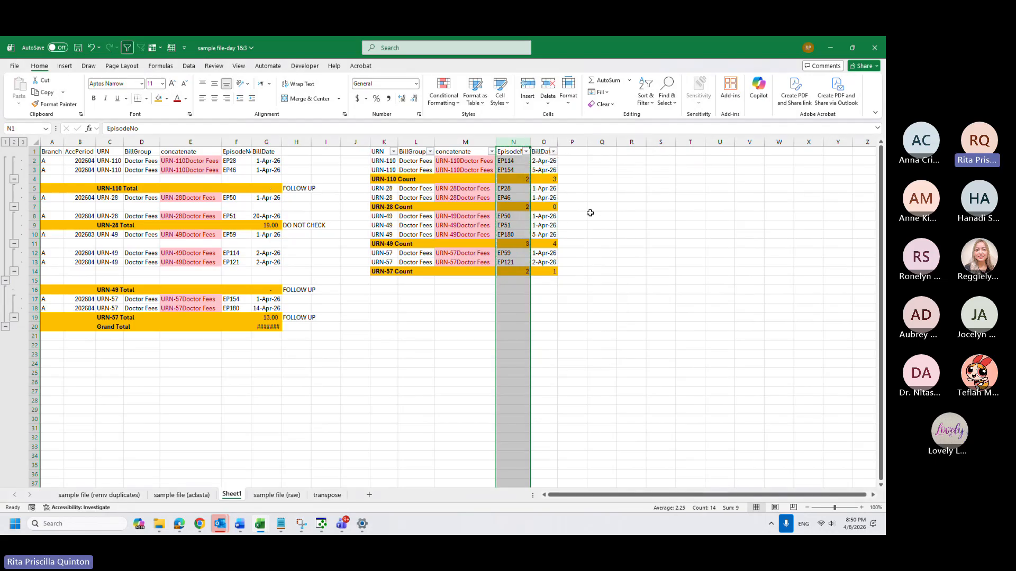
key(ctrl+c)
key(ctrl+alt+v)
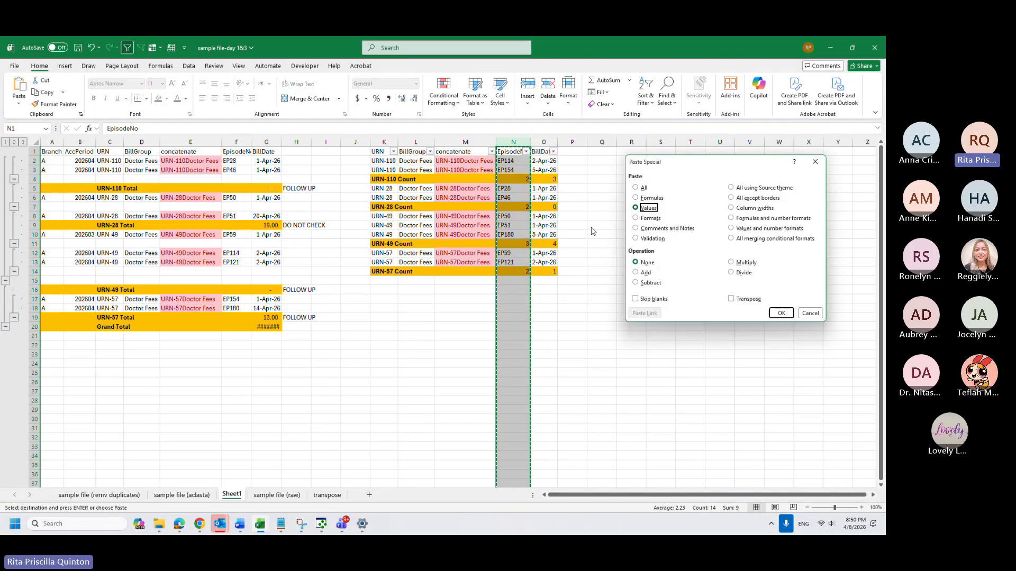
key(Return)
right_click(516, 154)
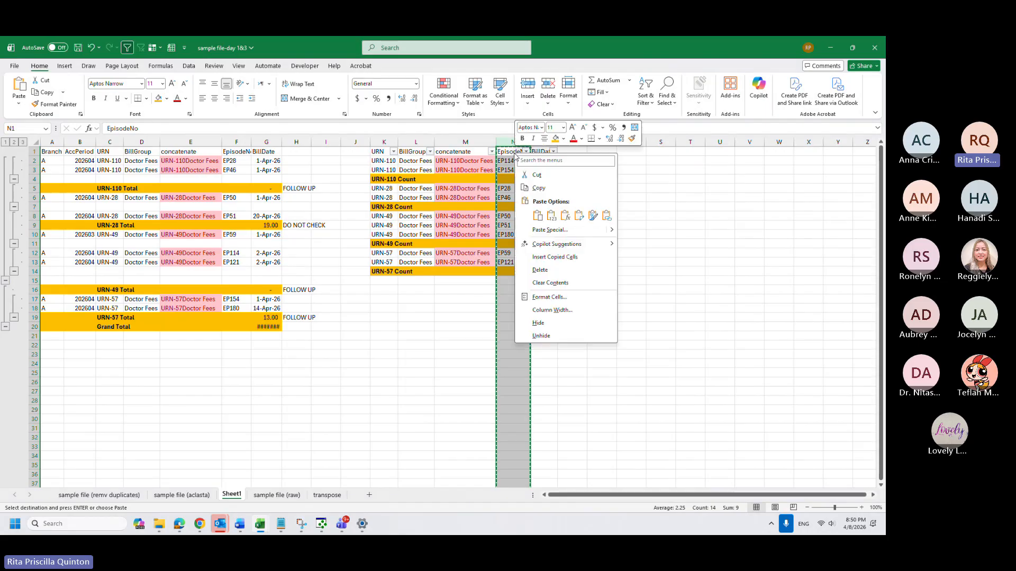
click(550, 218)
key(Escape)
key(Right)
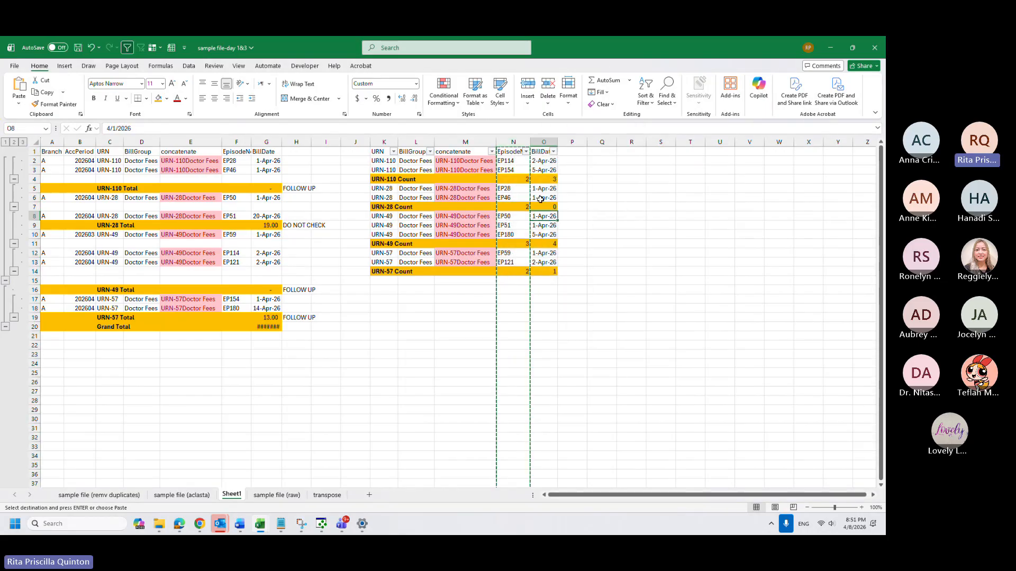
Filter the EpisodeNo column by orange cell color, narrow it to the count 2, and undo both filters
click(528, 152)
mouse_move(596, 233)
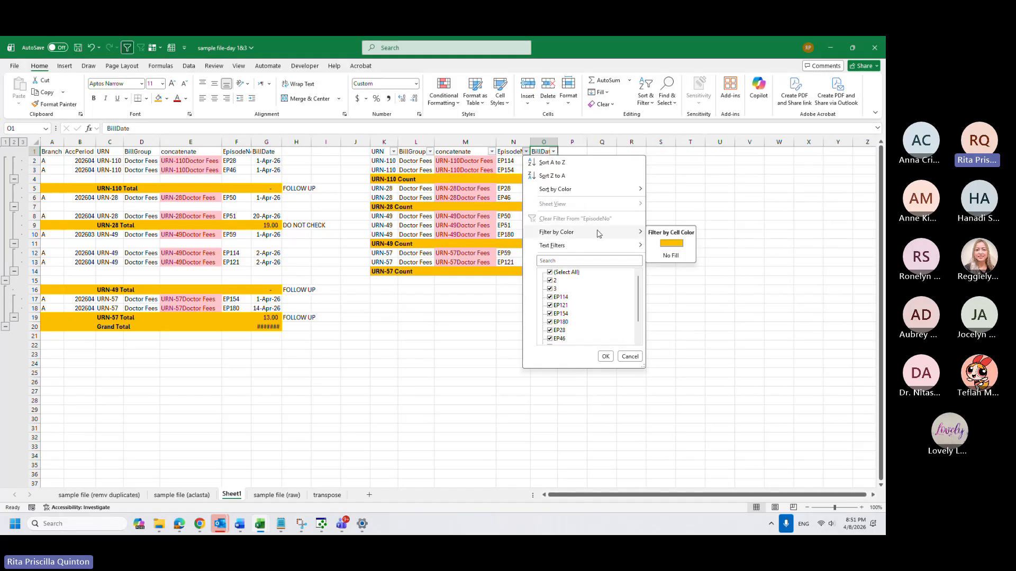
click(661, 240)
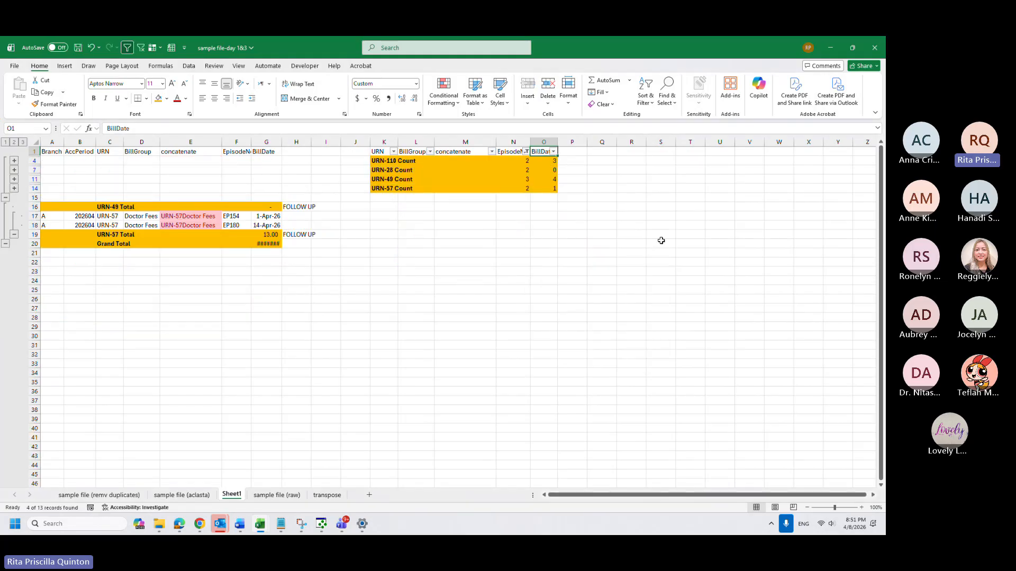
click(527, 152)
click(550, 280)
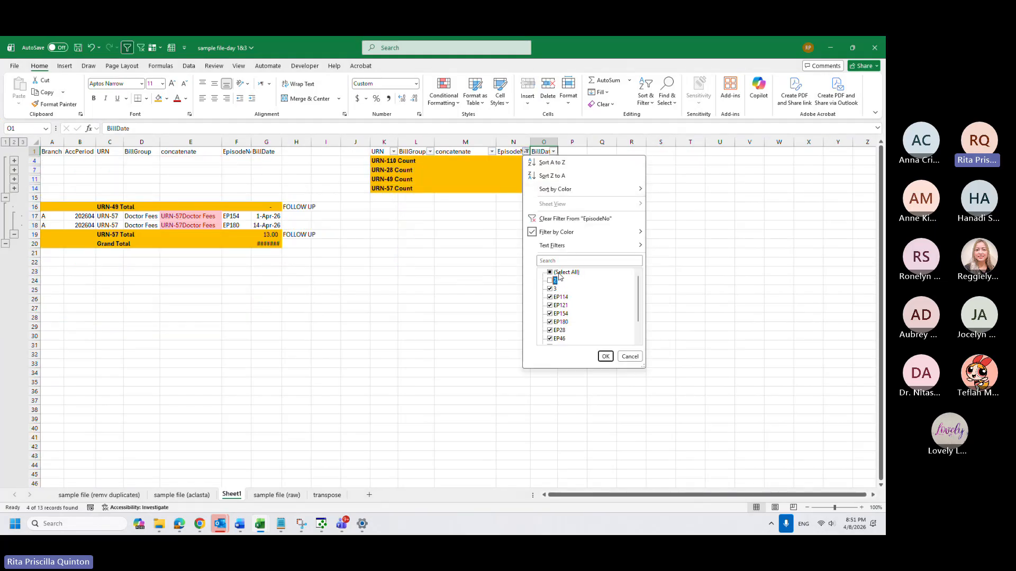
click(606, 357)
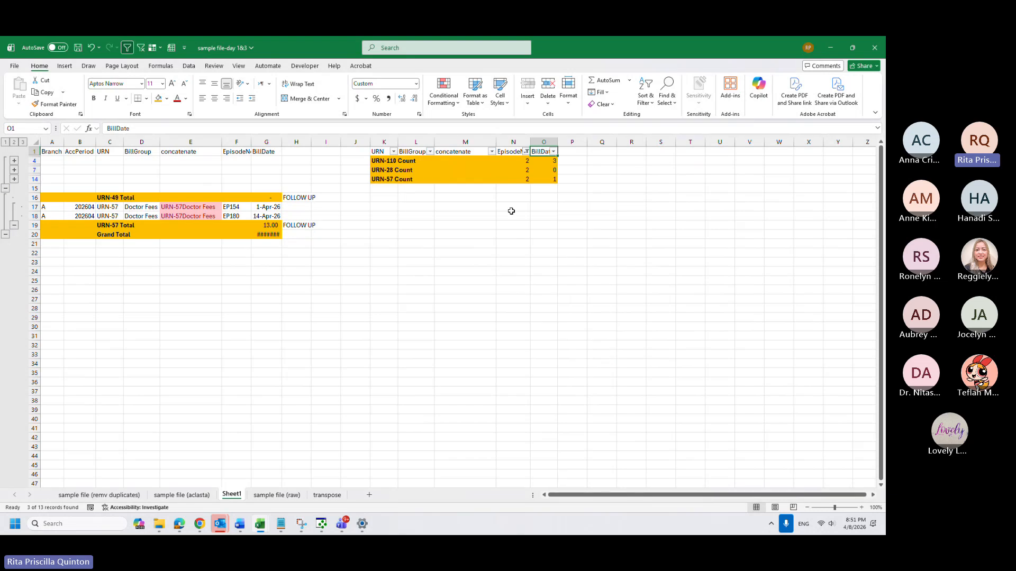
click(539, 161)
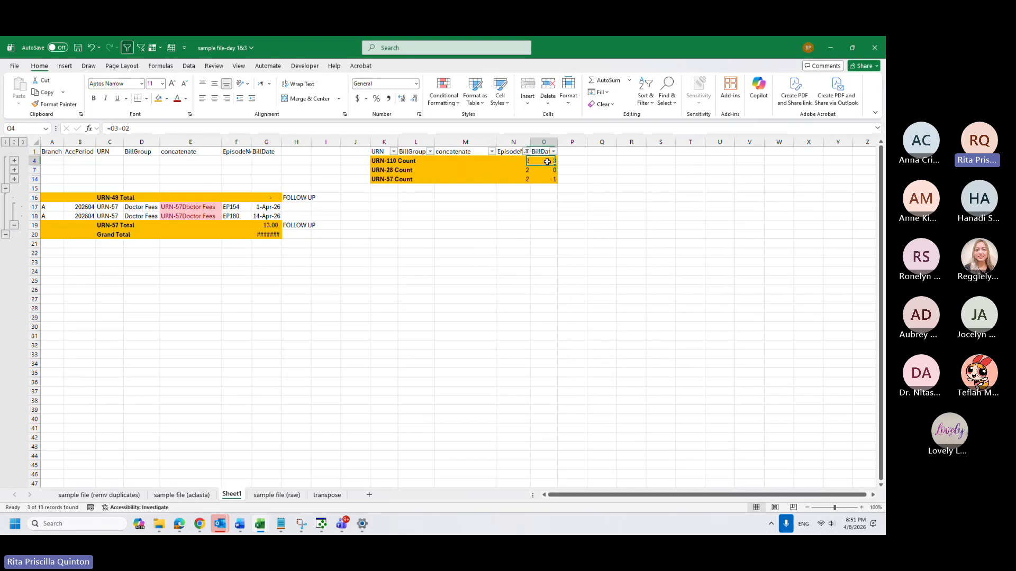
key(ctrl+z)
key(ctrl+z)
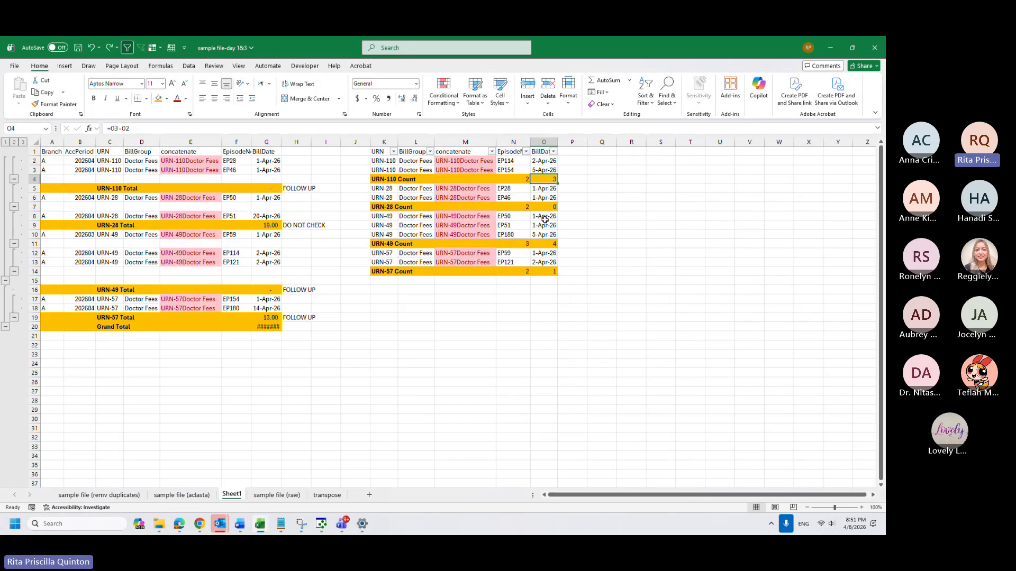
Set the BillDate of URN-57 episode EP121 in O13 to 4/20/2026
click(550, 261)
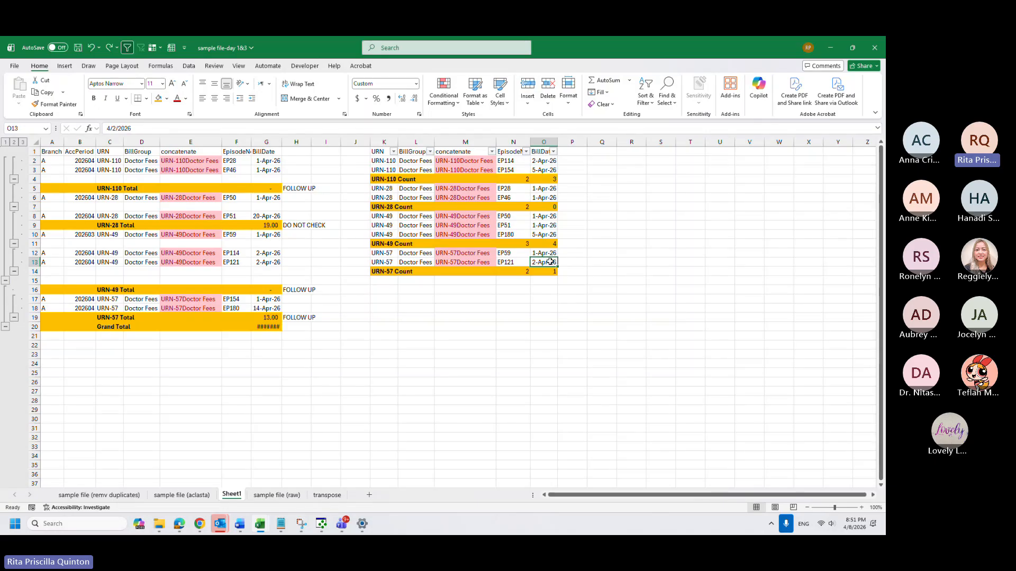
text(4/20/26)
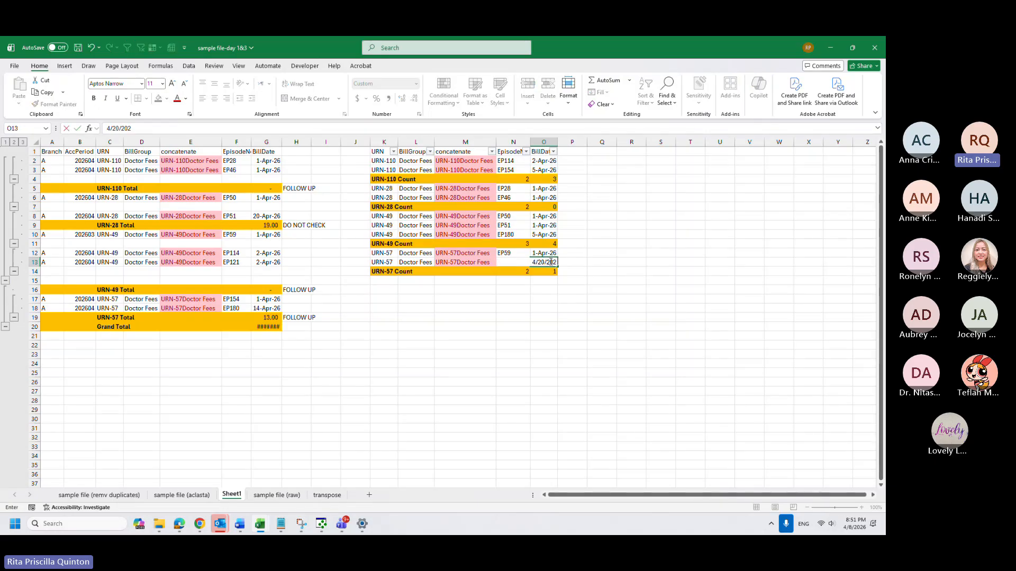
key(Return)
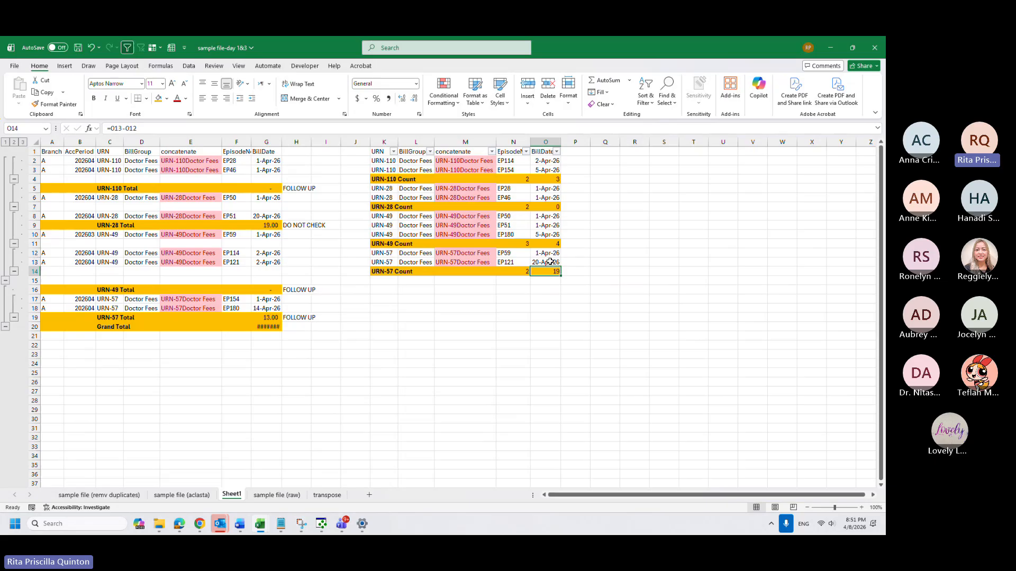
Filter the EpisodeNo column of the copied table by orange cell color to isolate the subtotal rows
click(526, 151)
mouse_move(608, 233)
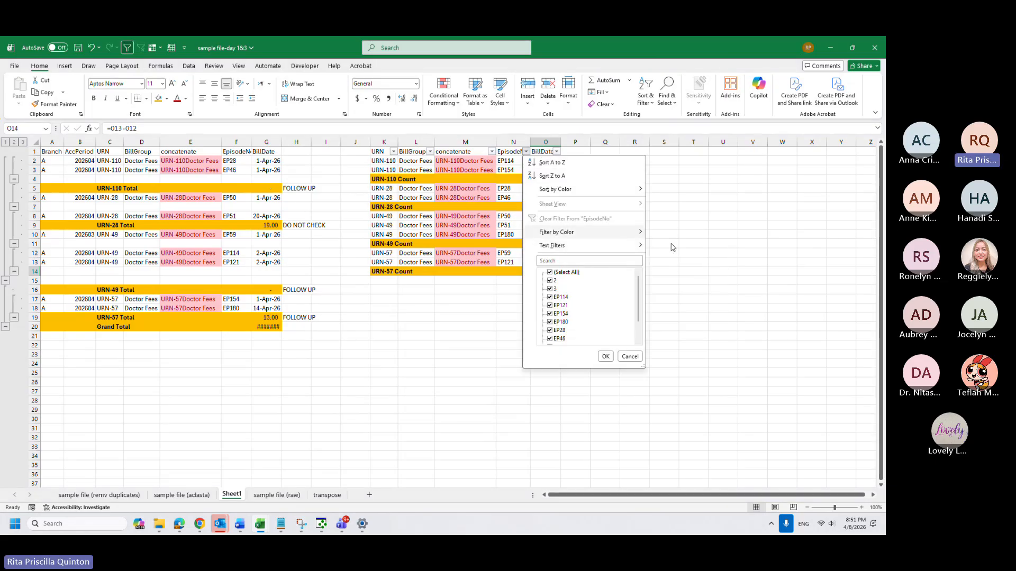
click(671, 243)
click(537, 198)
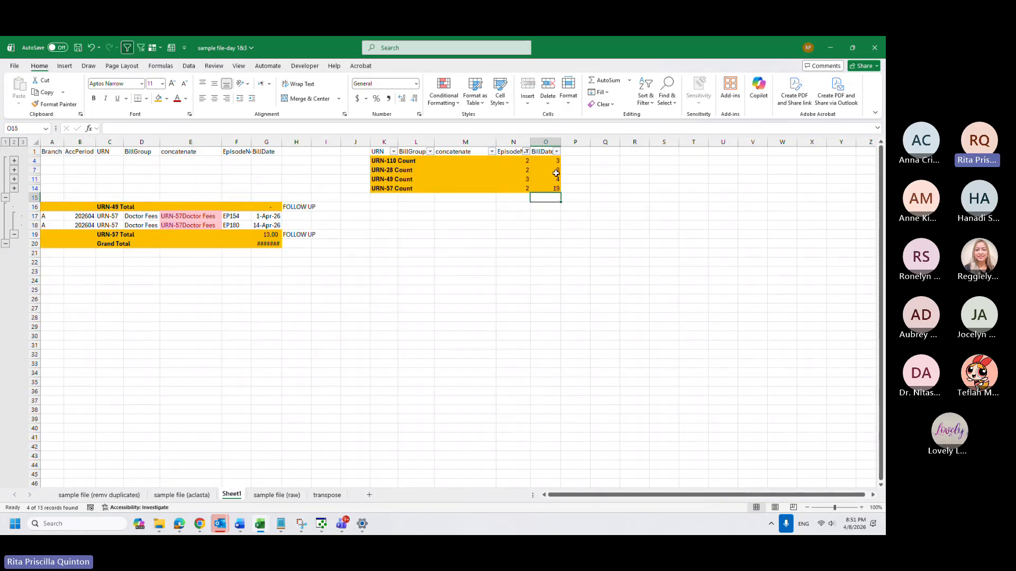
key(Up)
key(Up)
key(Up)
key(Up)
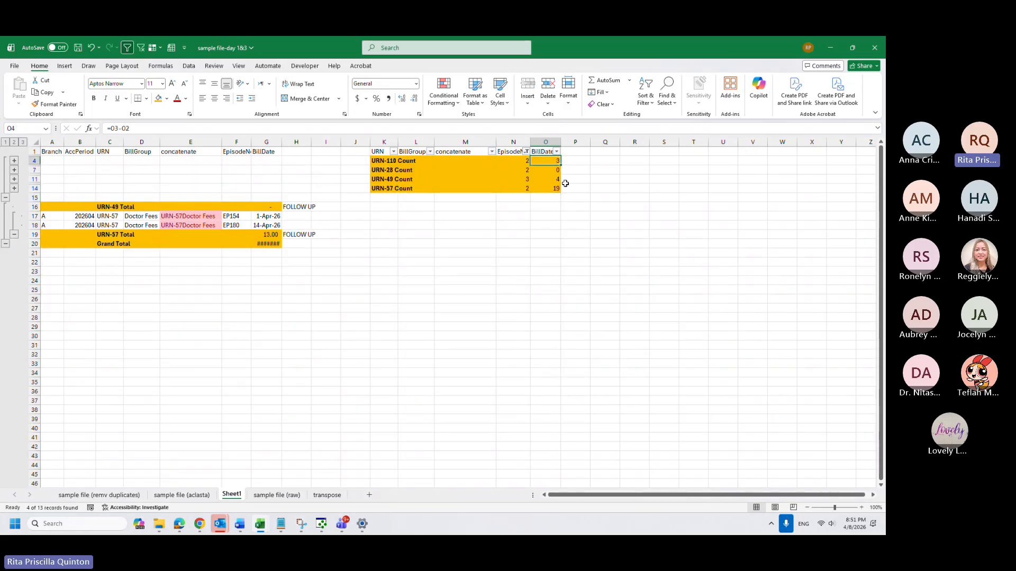
Try to filter the BillDate subtotals to the value 19 only
click(557, 152)
click(585, 273)
click(587, 307)
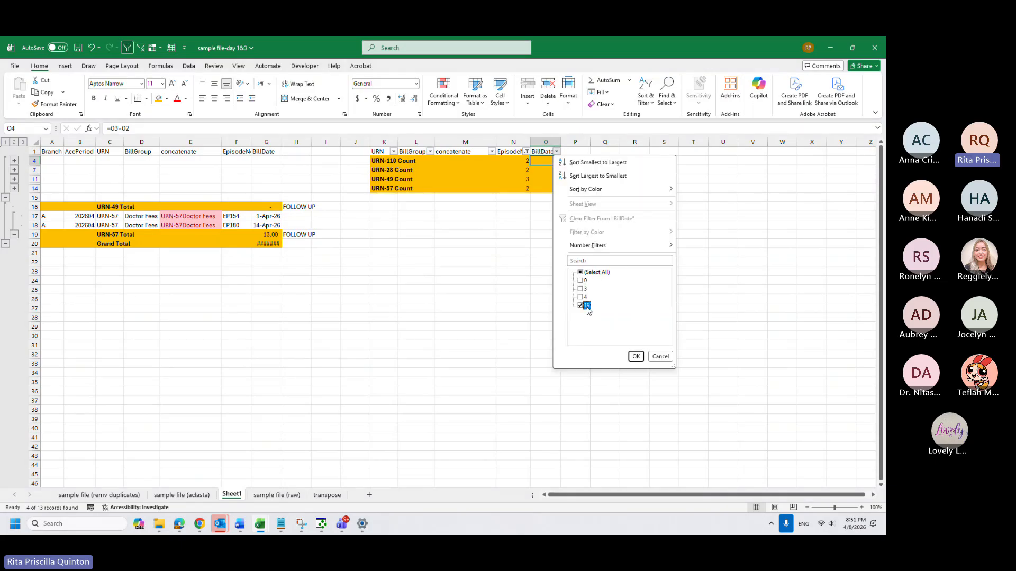
key(Return)
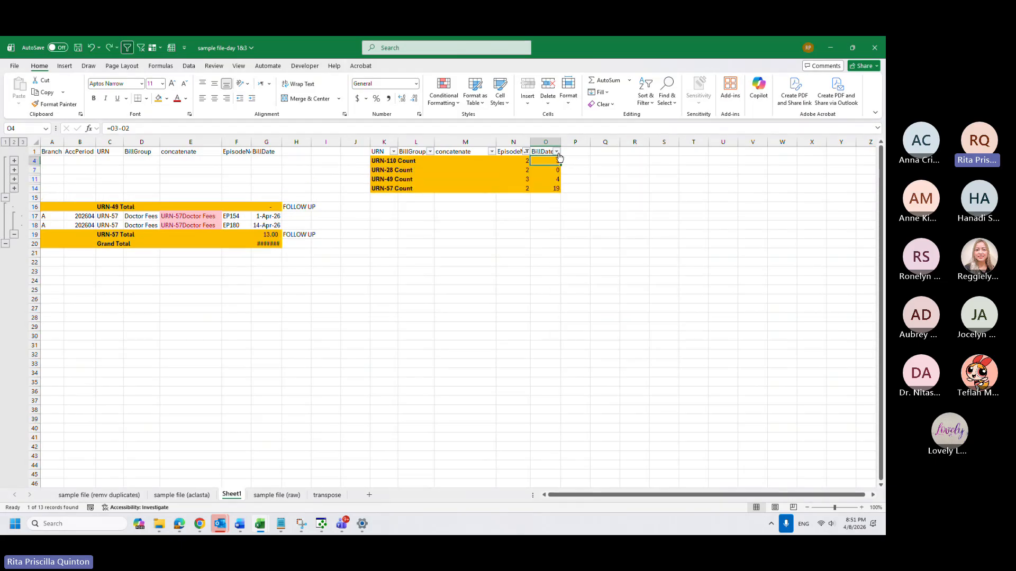
Filter the BillDate subtotals to values greater than 14, and clear all filters from the table
click(558, 153)
mouse_move(617, 246)
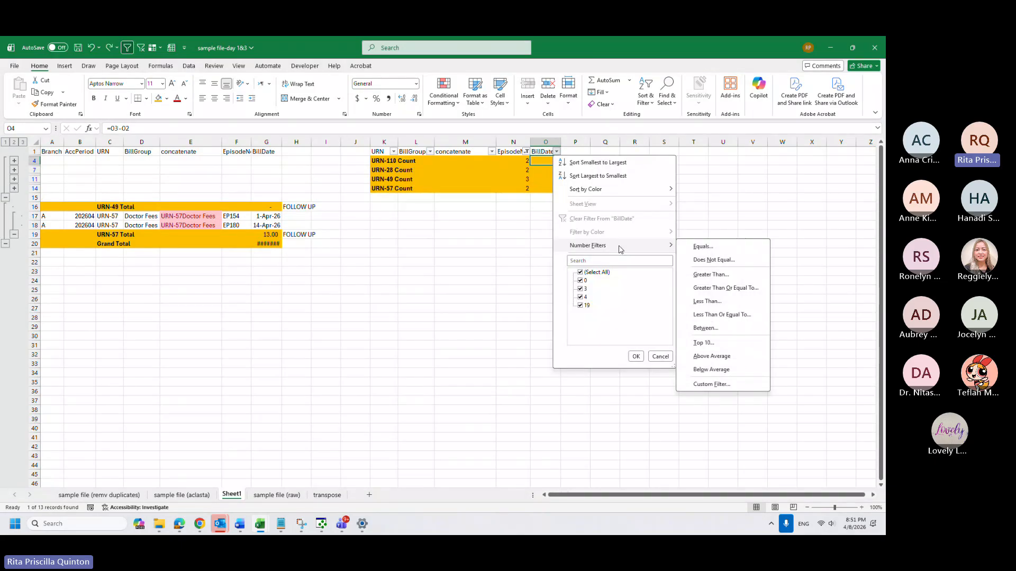
click(711, 274)
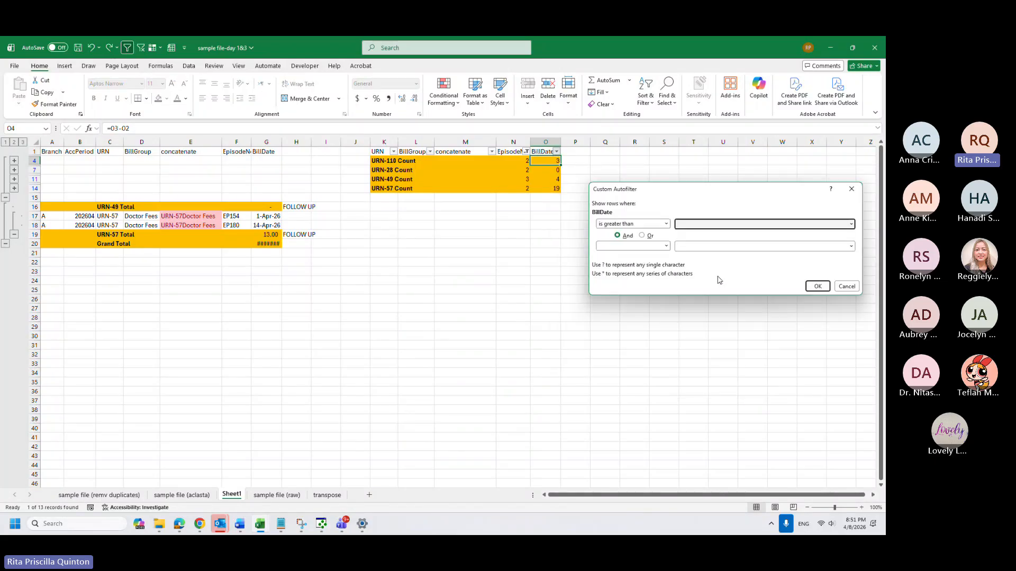
text(14)
click(814, 286)
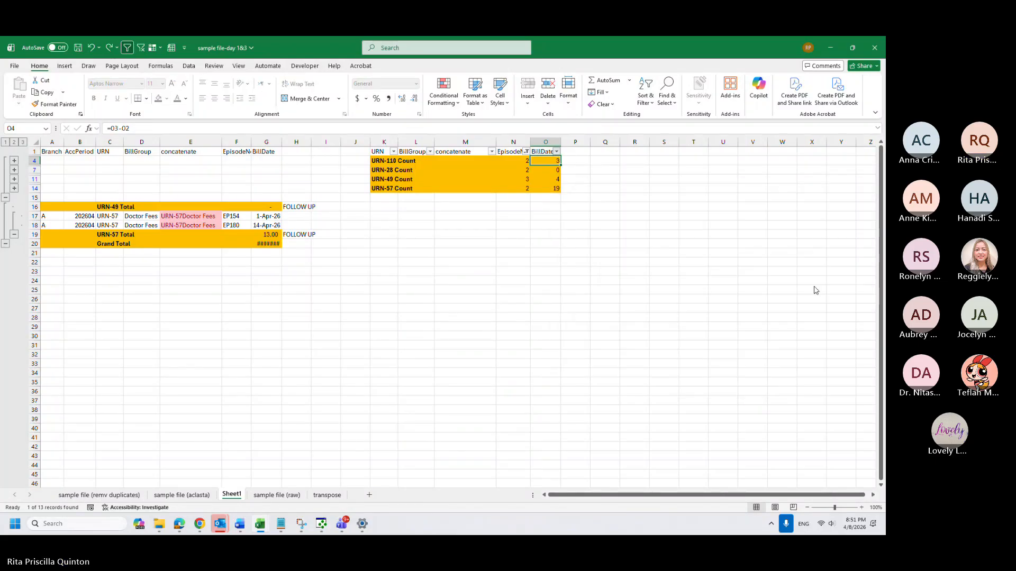
drag(387, 161, 545, 161)
click(392, 163)
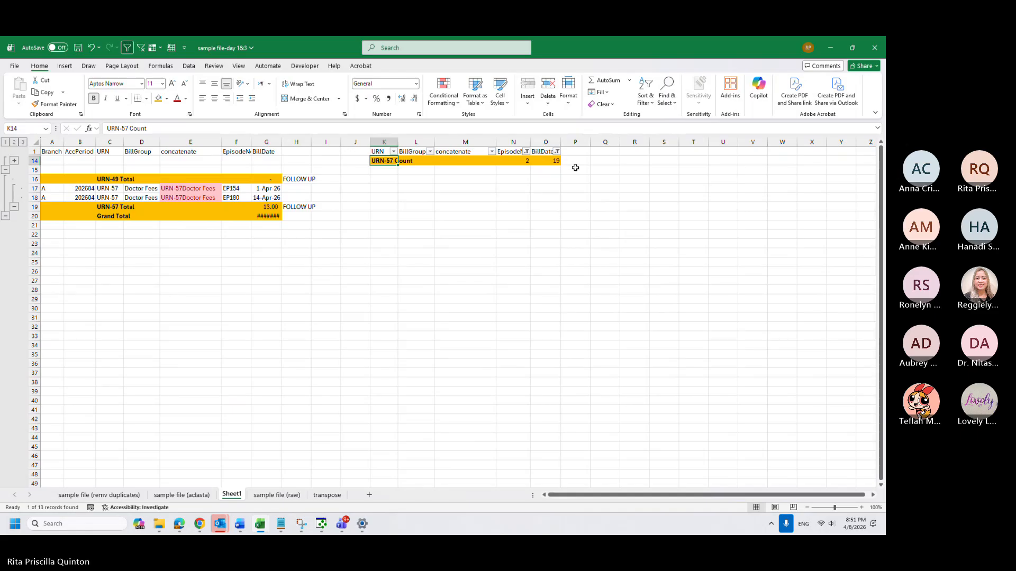
click(141, 48)
click(386, 259)
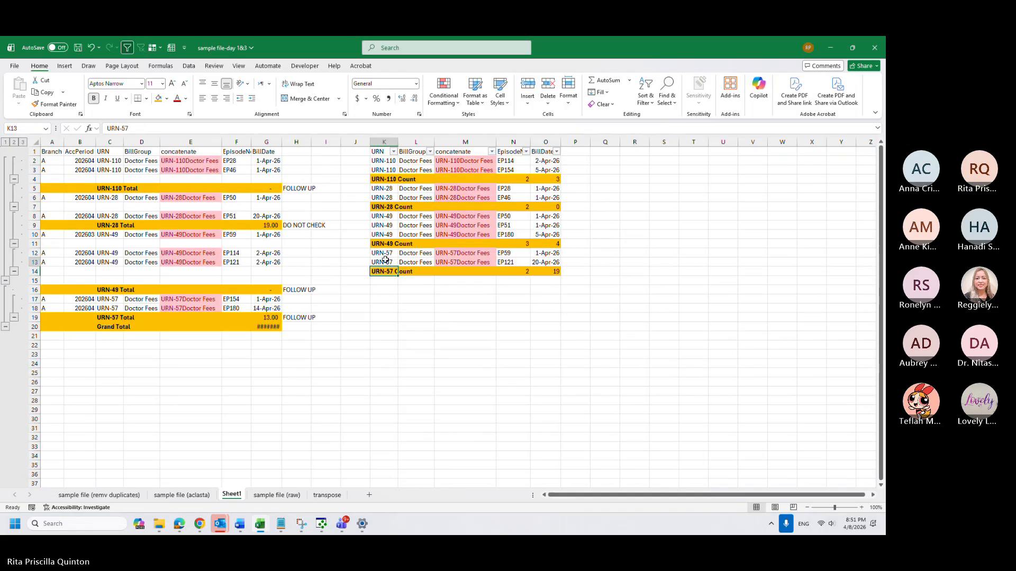
click(166, 495)
click(122, 496)
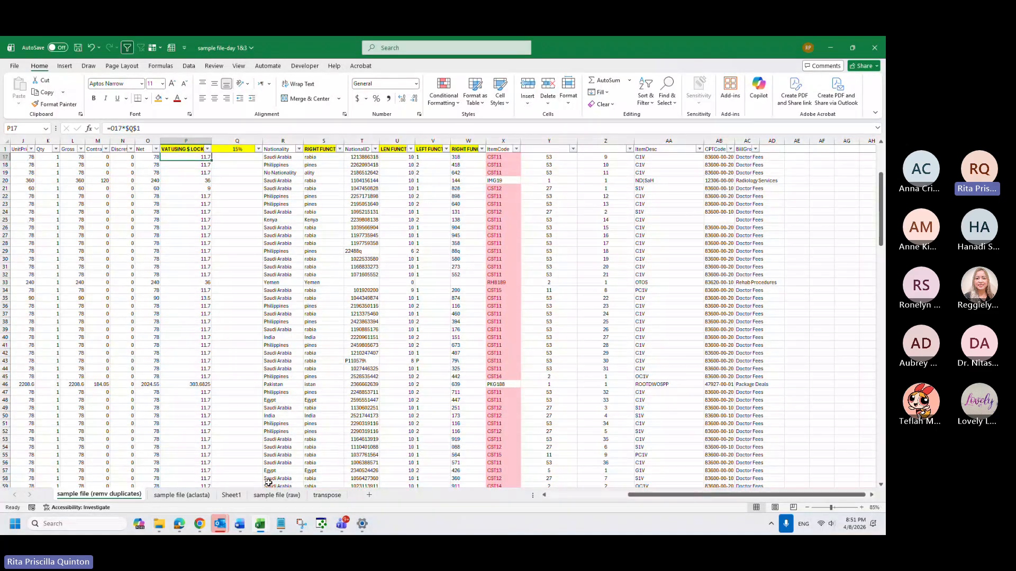
click(228, 497)
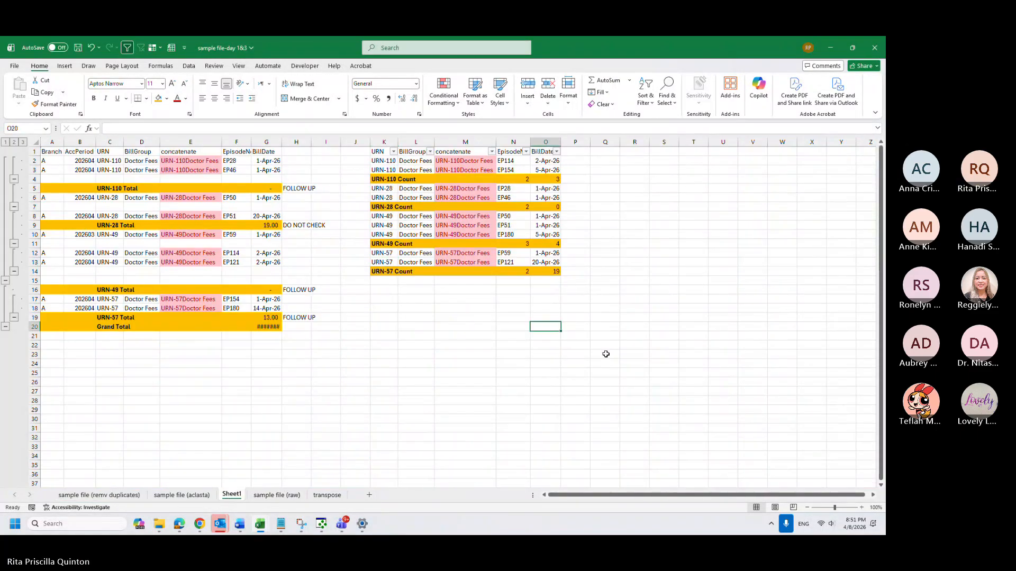
click(617, 297)
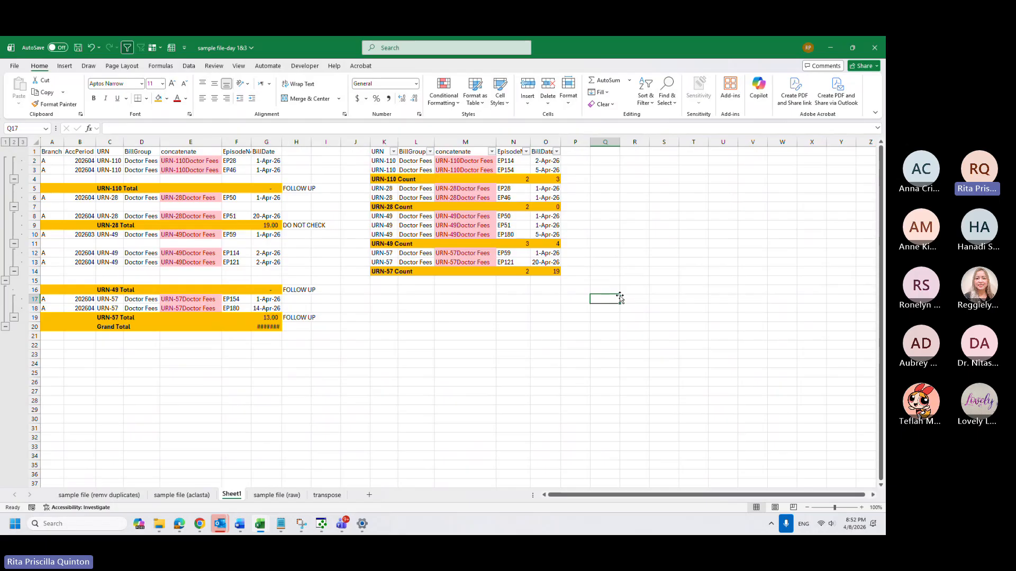
Switch to the DAY 4 workbook and clear the filter on its table of concatenated URN and description values
key(alt+Tab)
key(Tab)
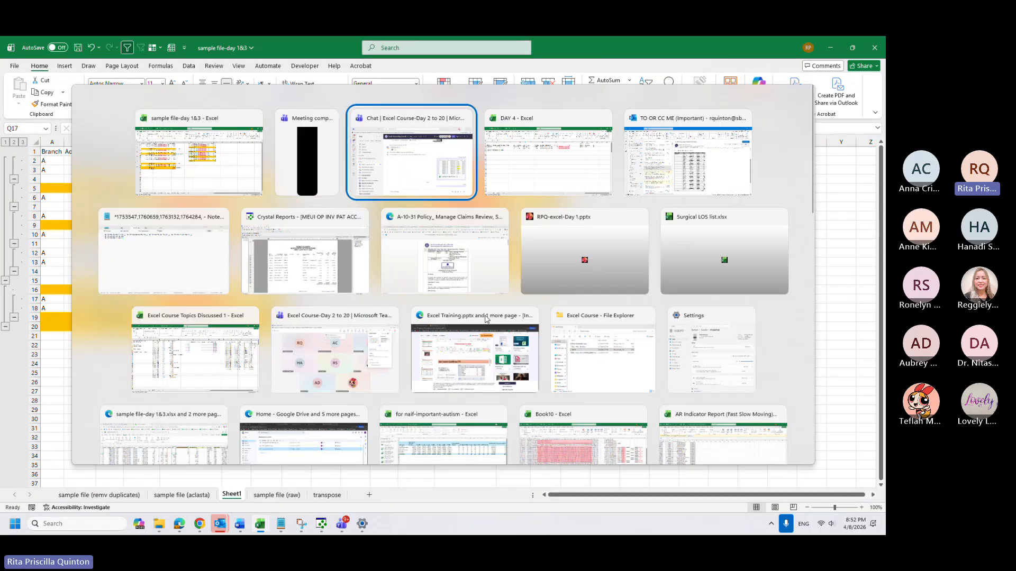
key(Tab)
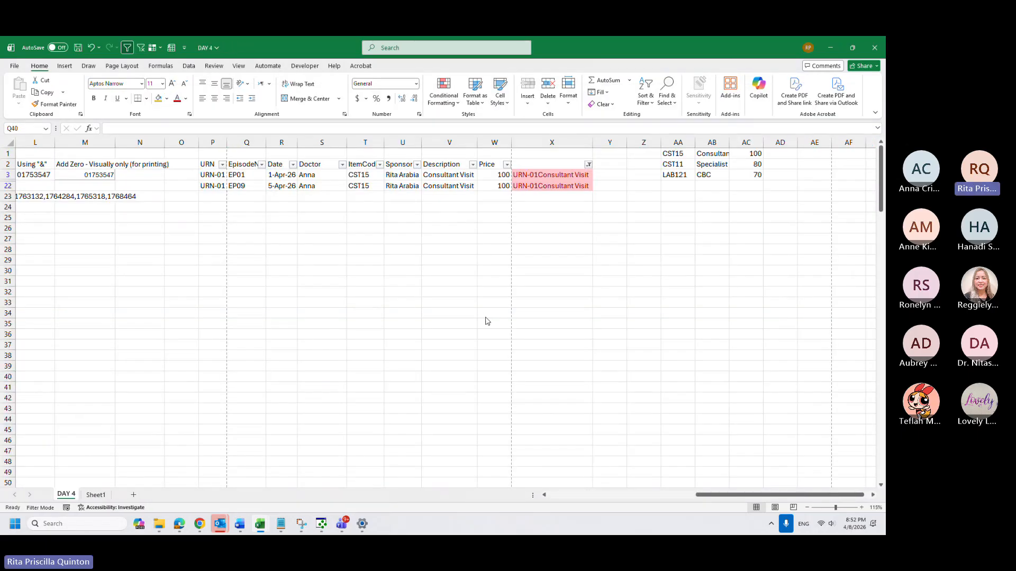
key(alt+Tab)
key(Tab)
click(161, 176)
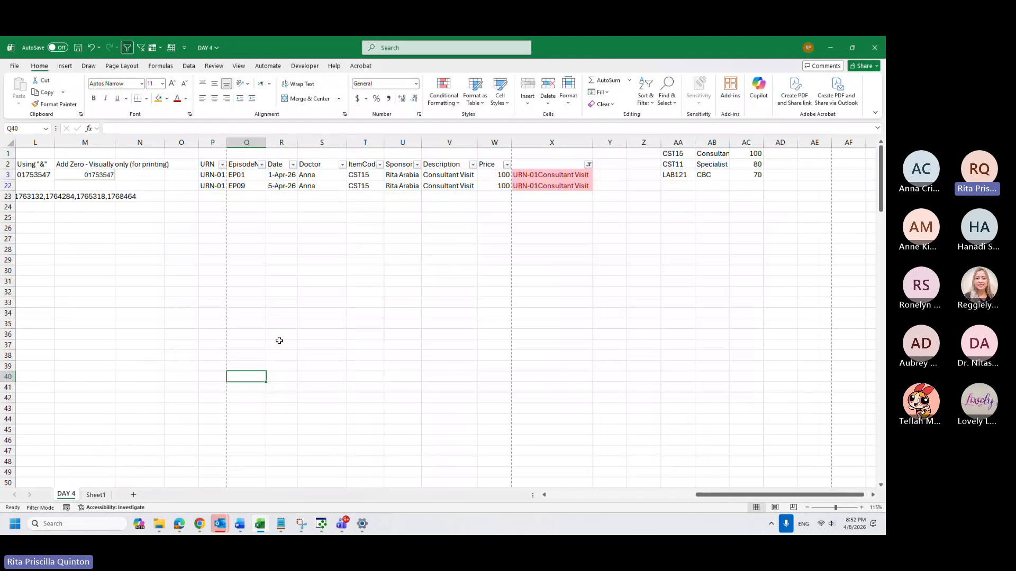
click(576, 186)
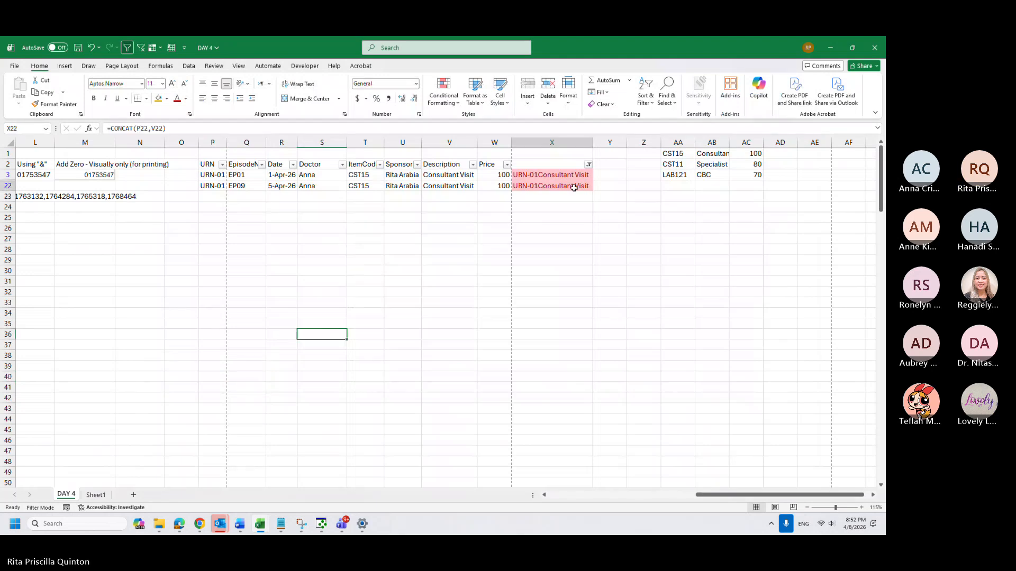
click(645, 102)
click(661, 171)
Fill the Concatenate and Highlight duplicates topics in A4:A5 with green
drag(402, 305, 2, 257)
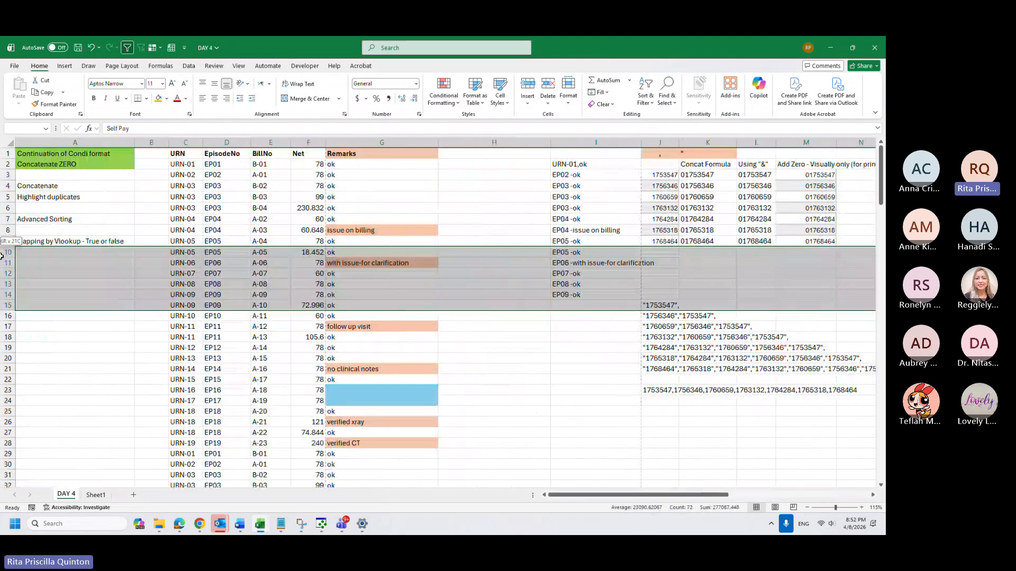
drag(84, 186, 85, 198)
right_click(90, 199)
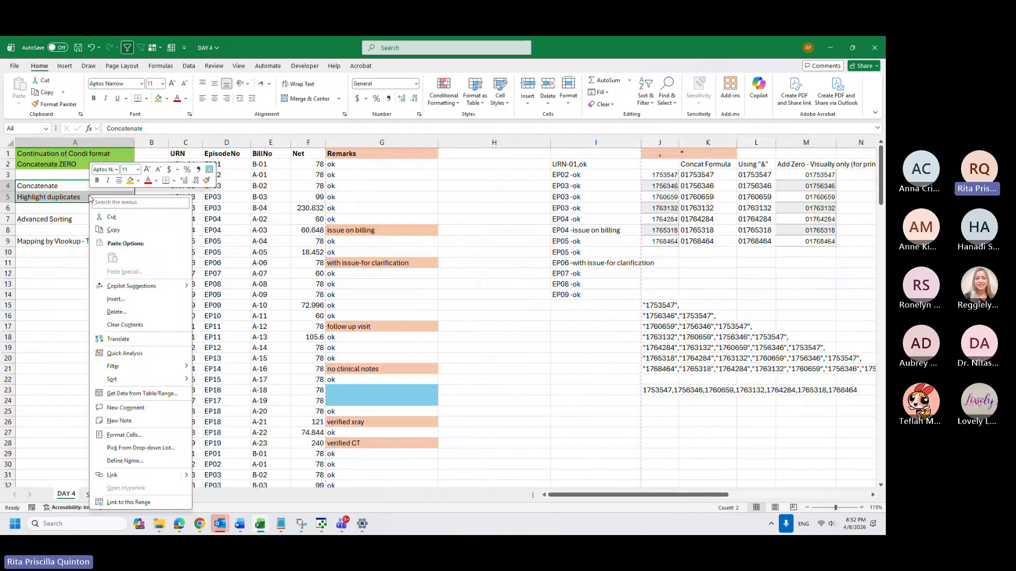
click(138, 180)
click(184, 317)
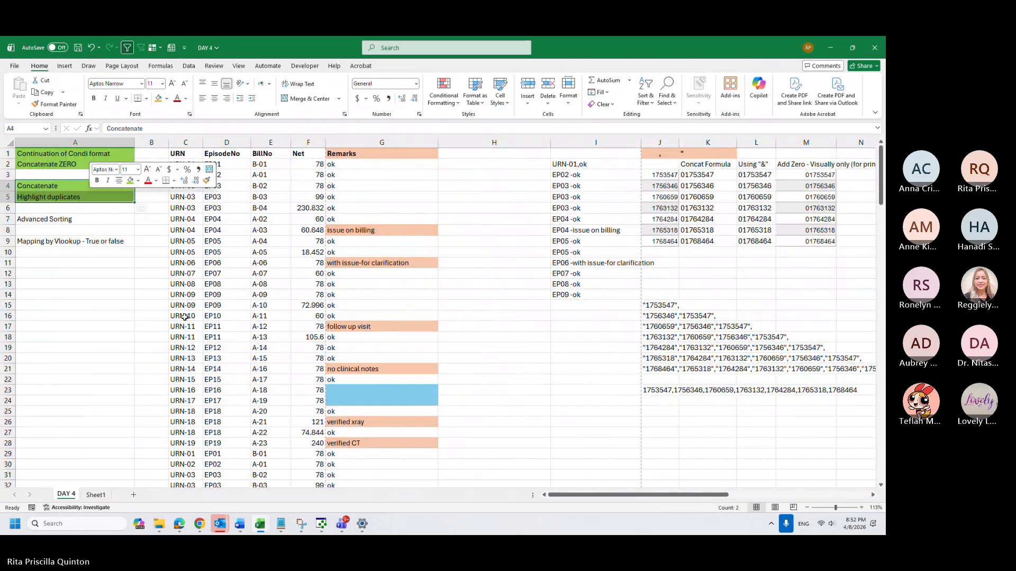
scroll(446, 290, right, 8)
click(745, 177)
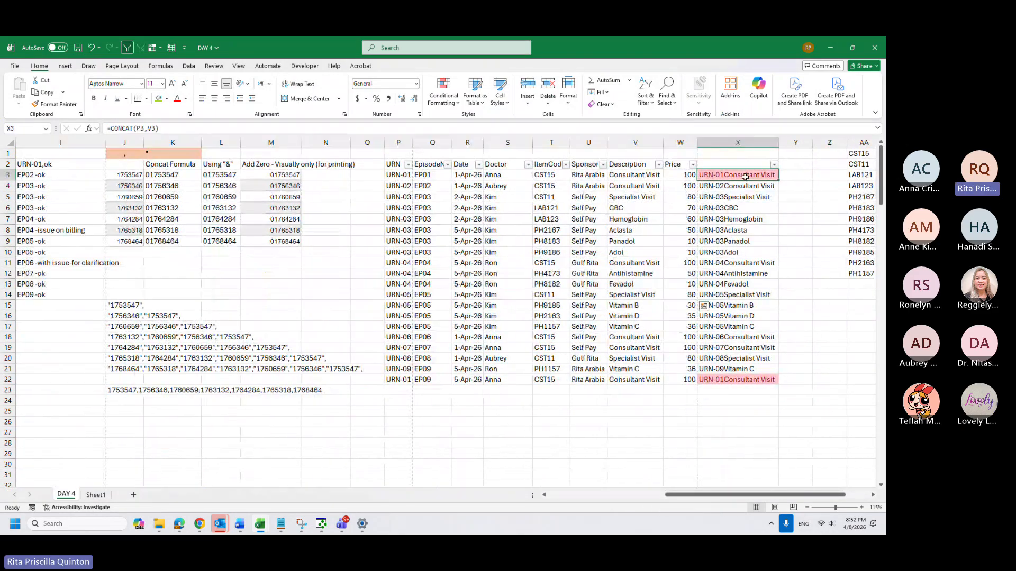
mouse_move(795, 274)
mouse_down()
mouse_move(860, 274)
mouse_move(809, 273)
mouse_up()
click(766, 358)
drag(698, 495, 561, 497)
Fill the Advanced Sorting topic in A7 with green
click(104, 221)
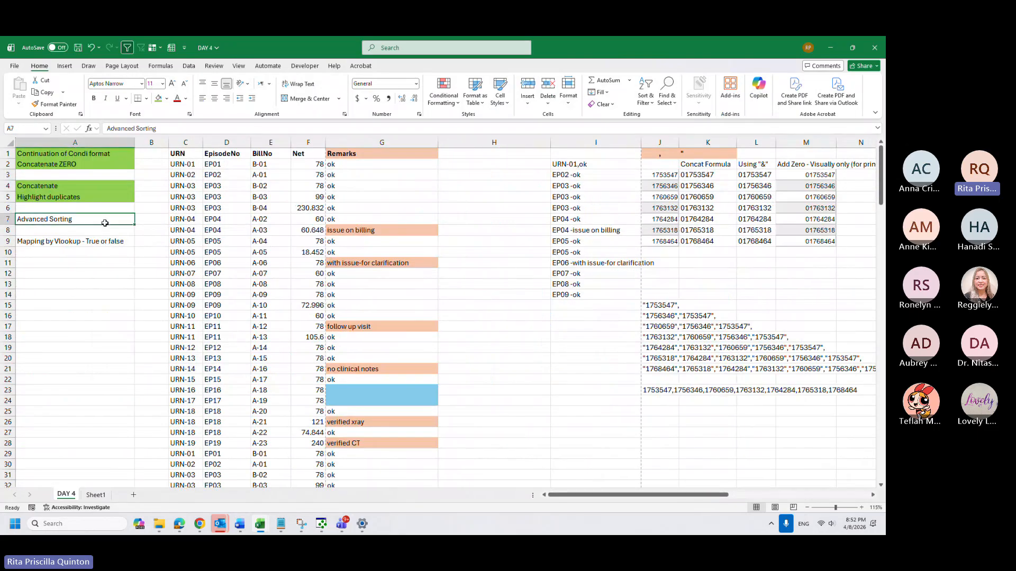
right_click(104, 221)
click(147, 182)
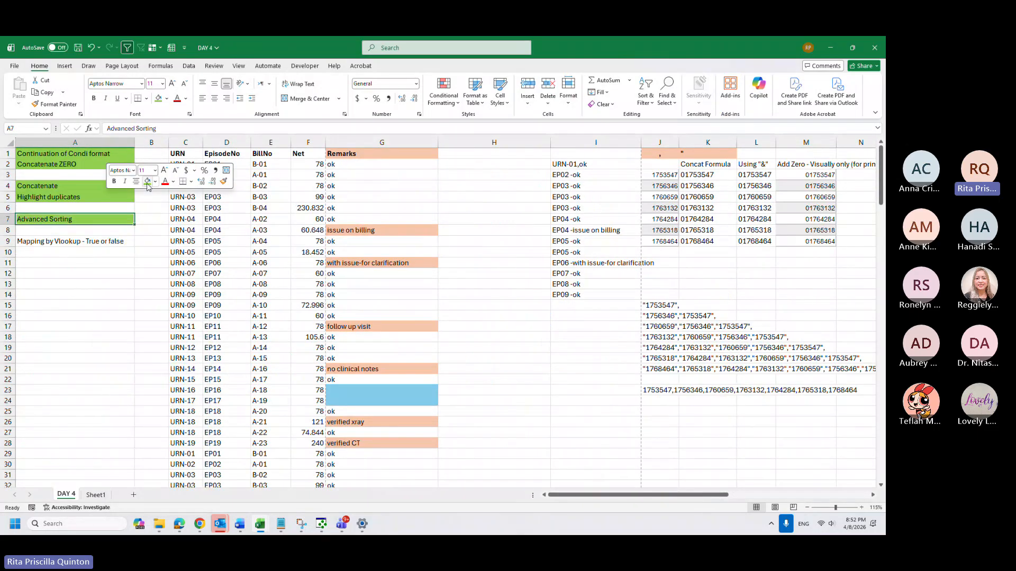
click(83, 241)
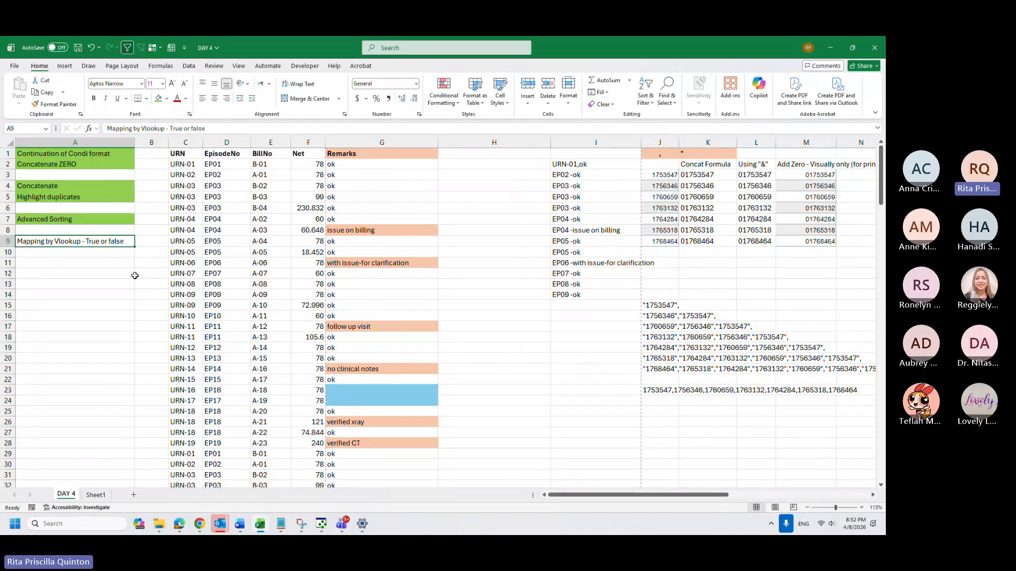
drag(657, 498, 598, 500)
click(824, 421)
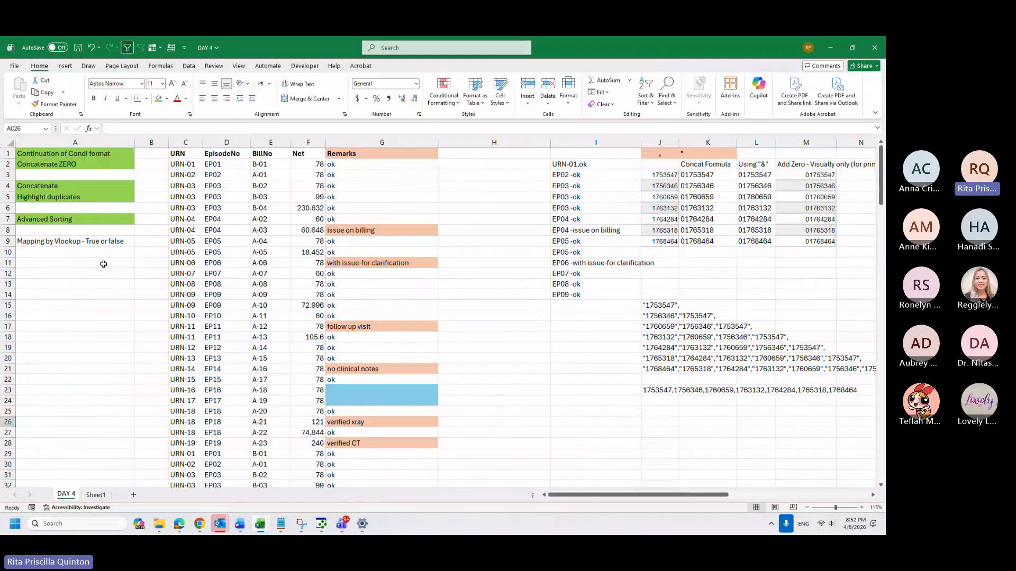
click(64, 252)
click(45, 242)
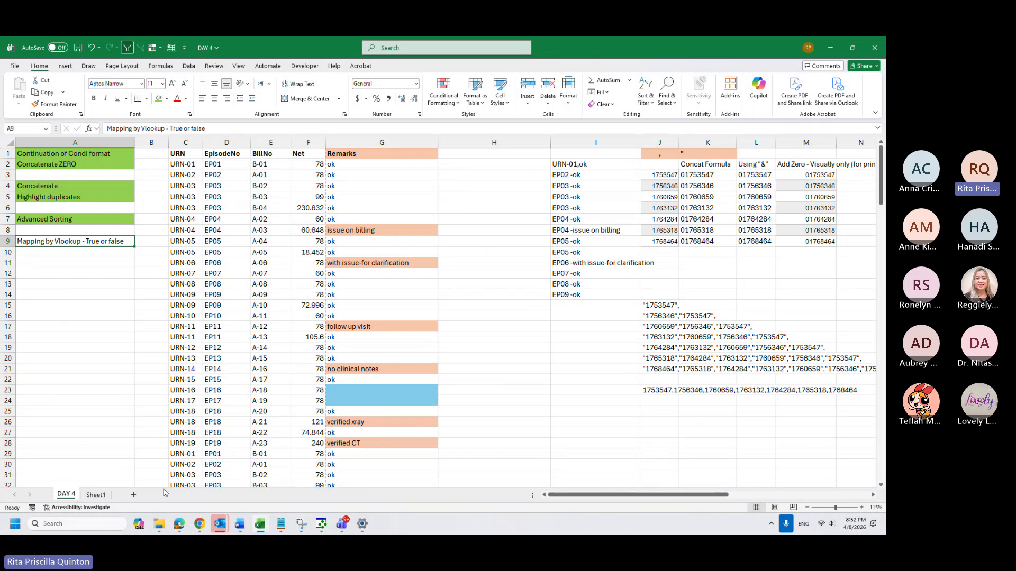
Check the Excel Course-Day 2 to 20 chat in Teams and return to the DAY 4 workbook
click(342, 524)
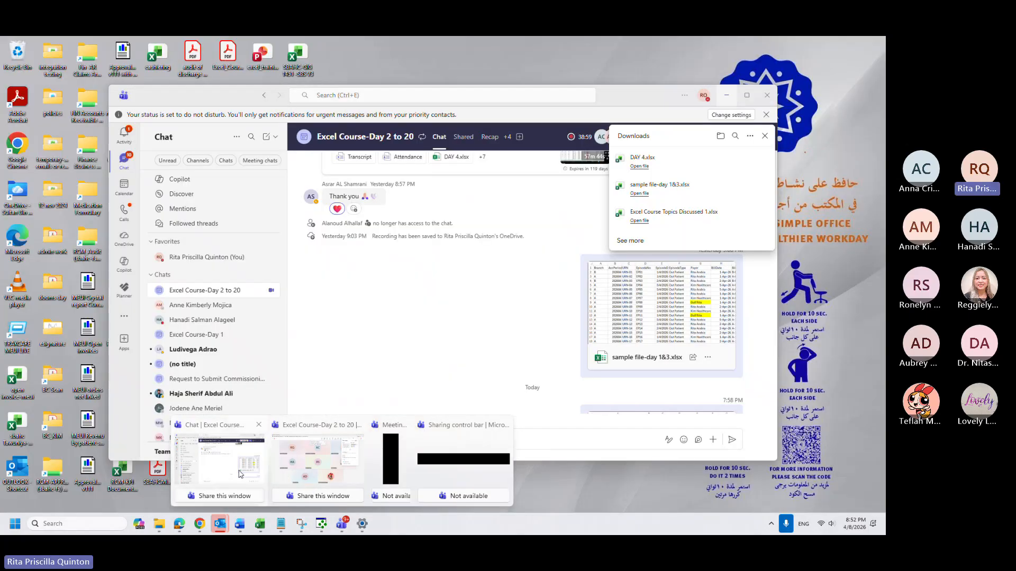
click(220, 457)
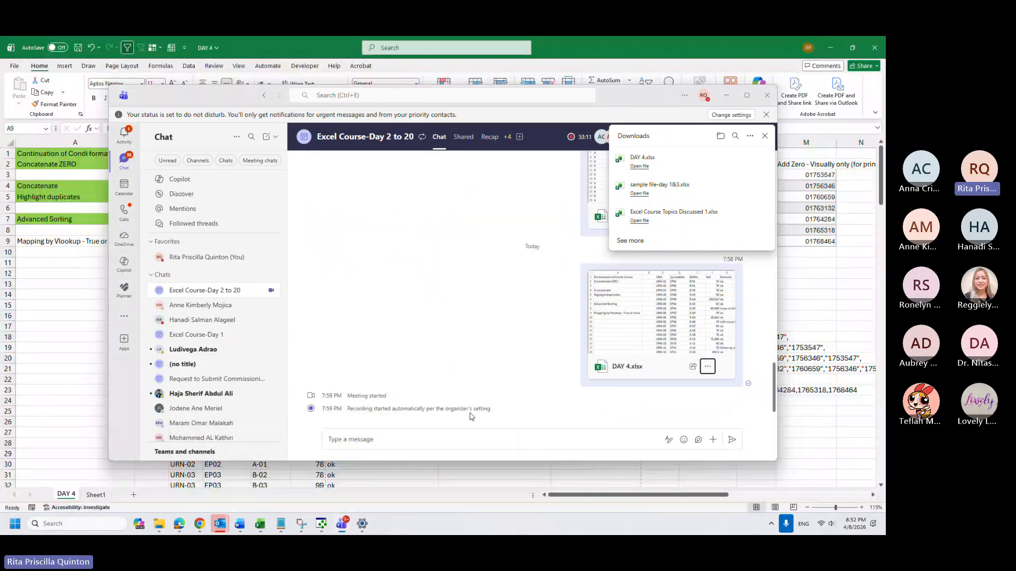
click(46, 388)
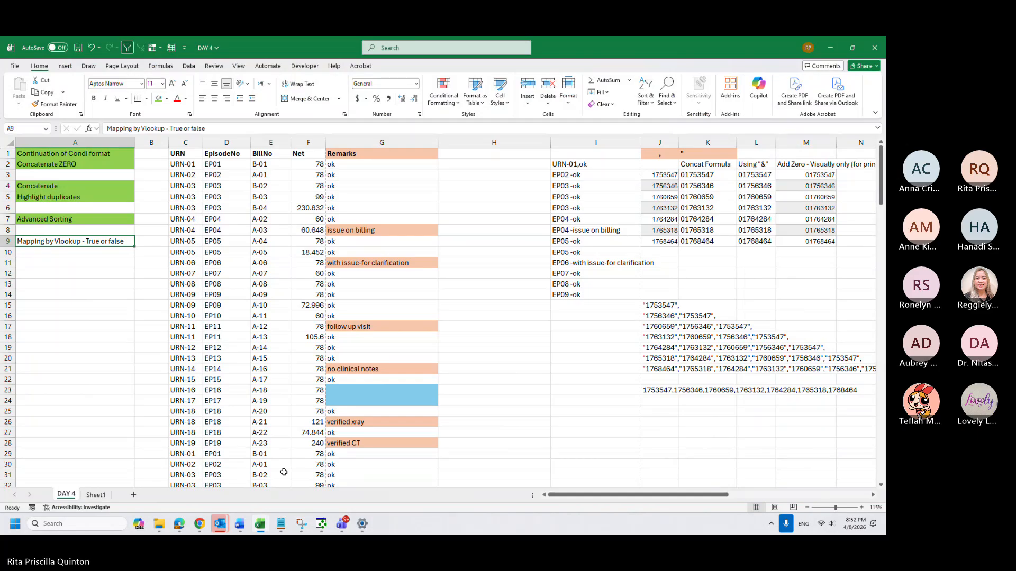
Switch to the sample file-day 1&3 workbook and open its sample file (raw) sheet
click(255, 524)
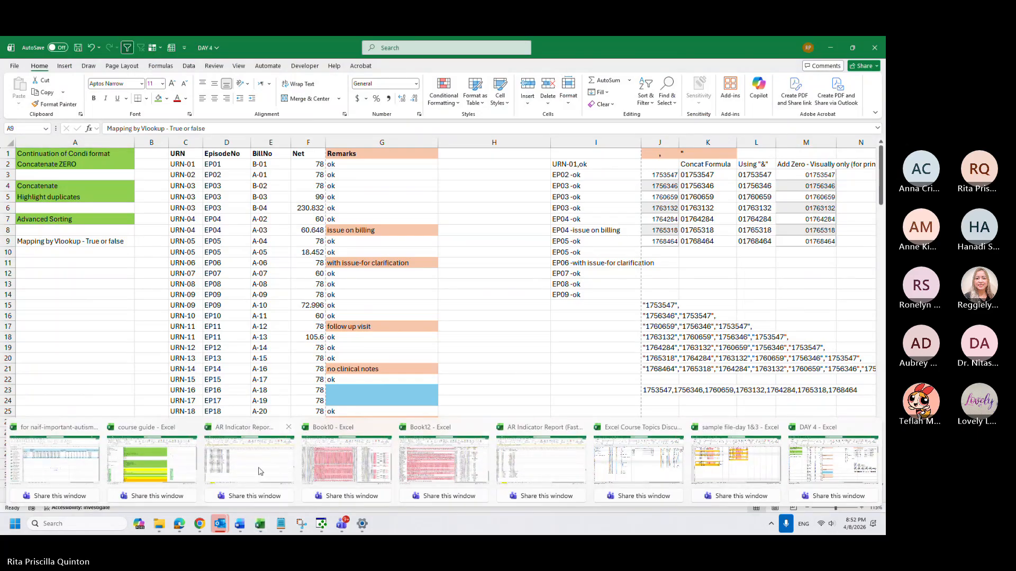
mouse_move(318, 470)
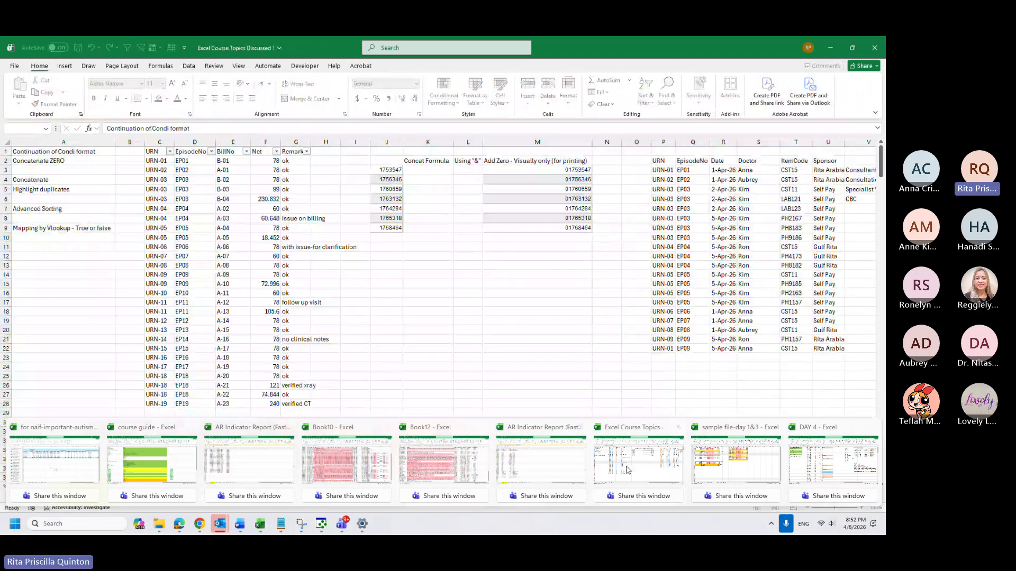
mouse_move(709, 468)
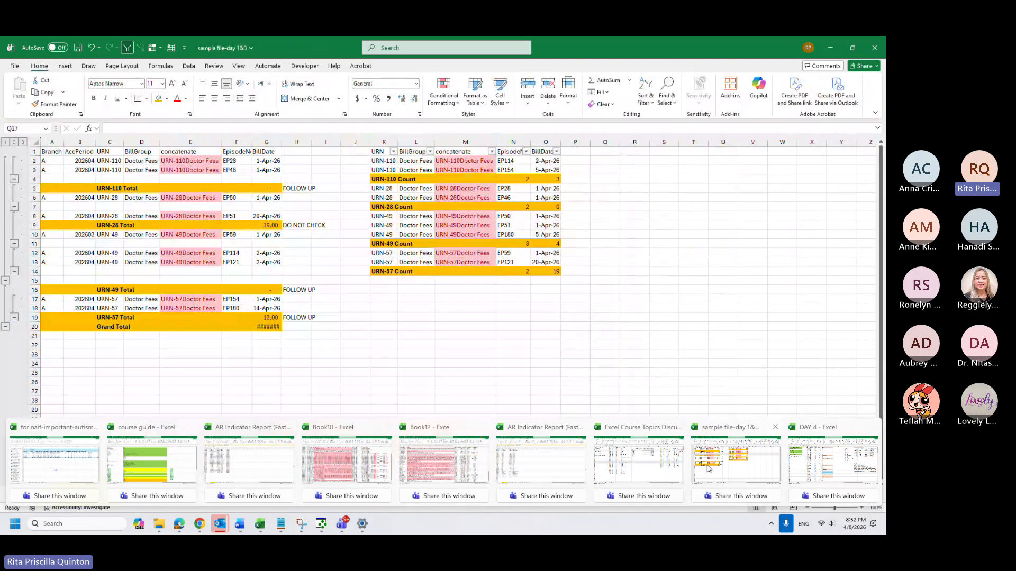
click(709, 469)
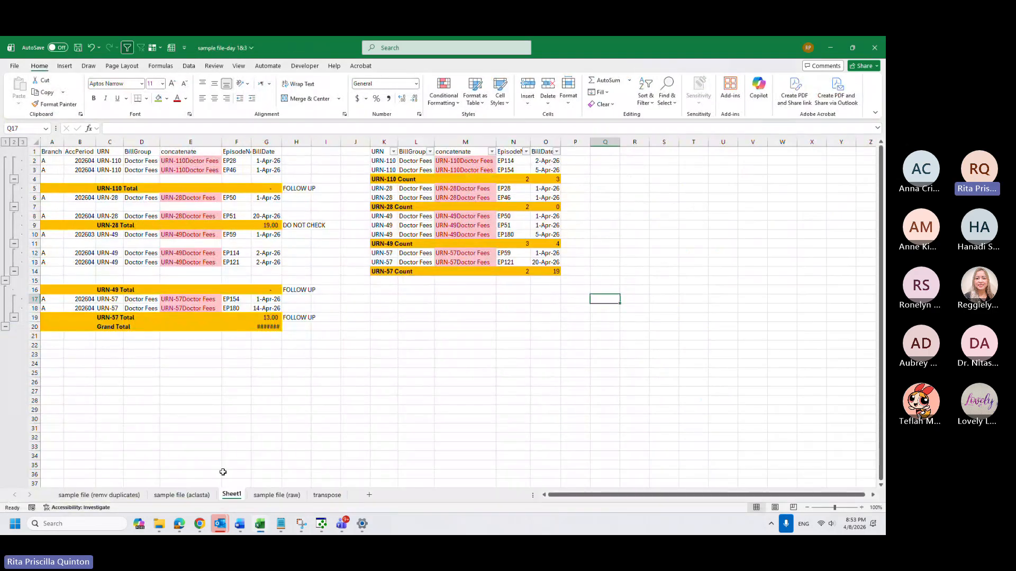
click(166, 495)
click(130, 496)
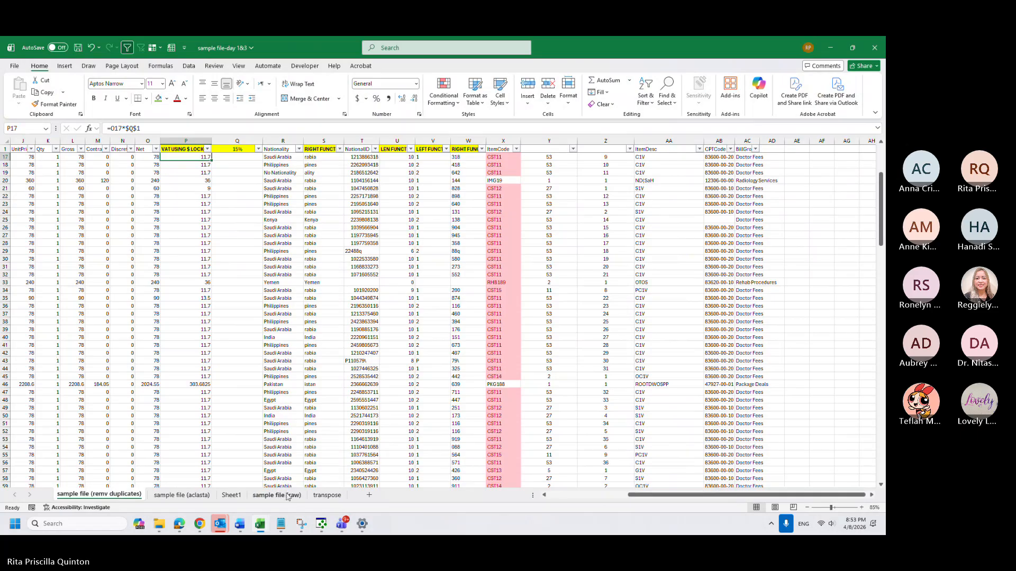
click(233, 495)
click(291, 495)
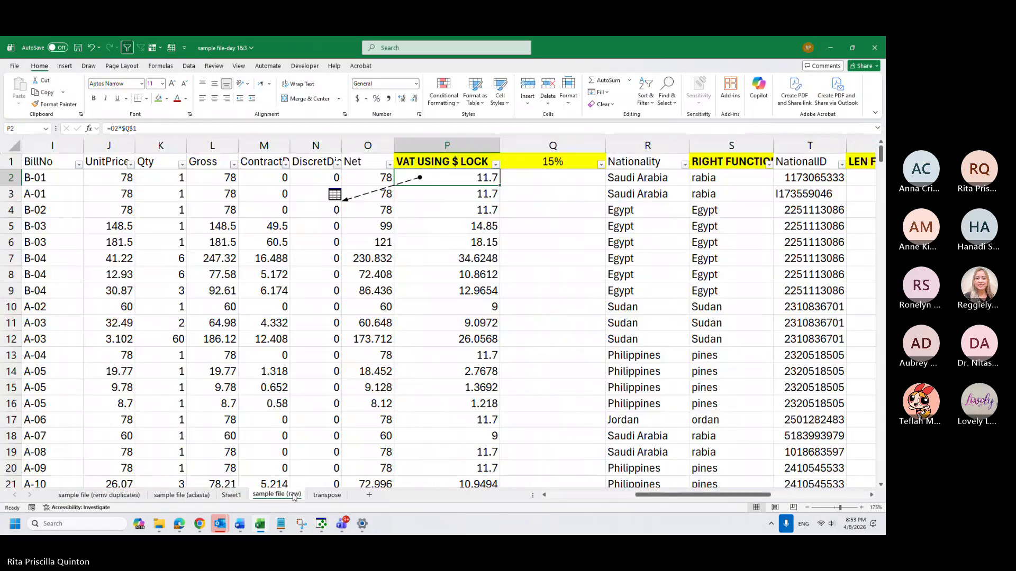
Review the Doctor Fees subtotal tables by URN in Sheet1
click(231, 494)
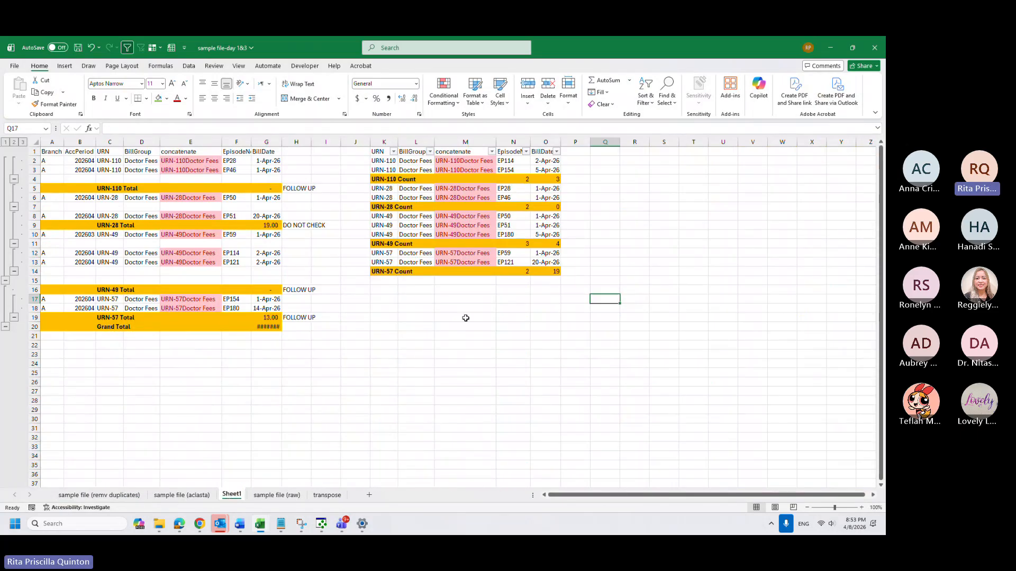
click(512, 169)
click(521, 198)
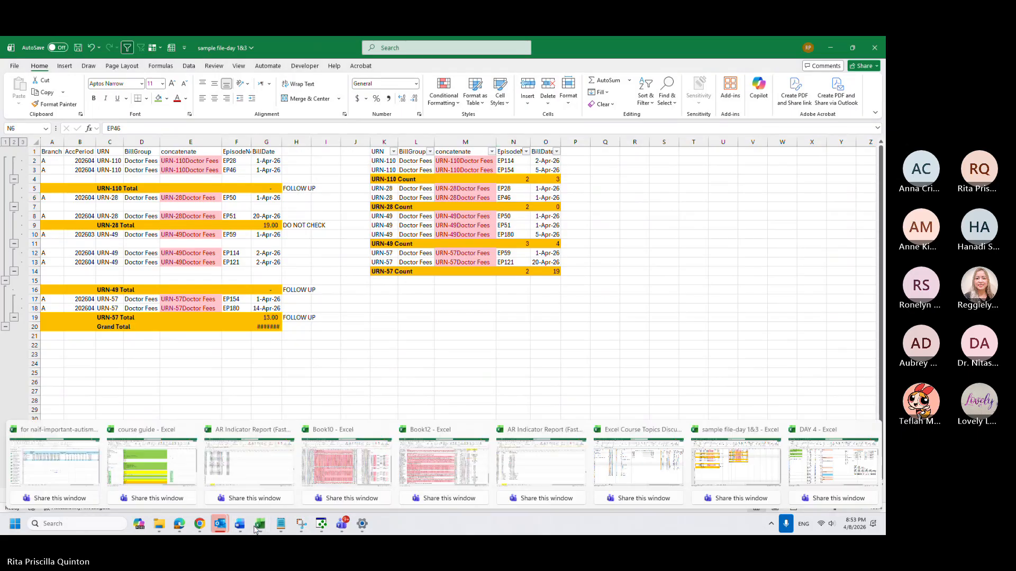
Expand the collapsed column group in the sample file (aclasta) sheet and clear all its filters
click(205, 493)
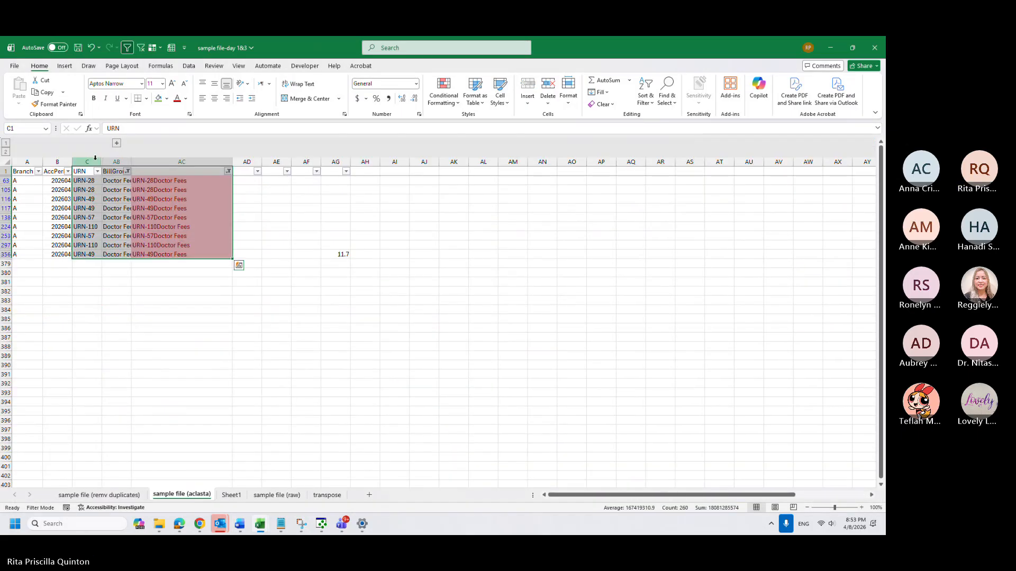
click(116, 143)
click(234, 272)
click(380, 229)
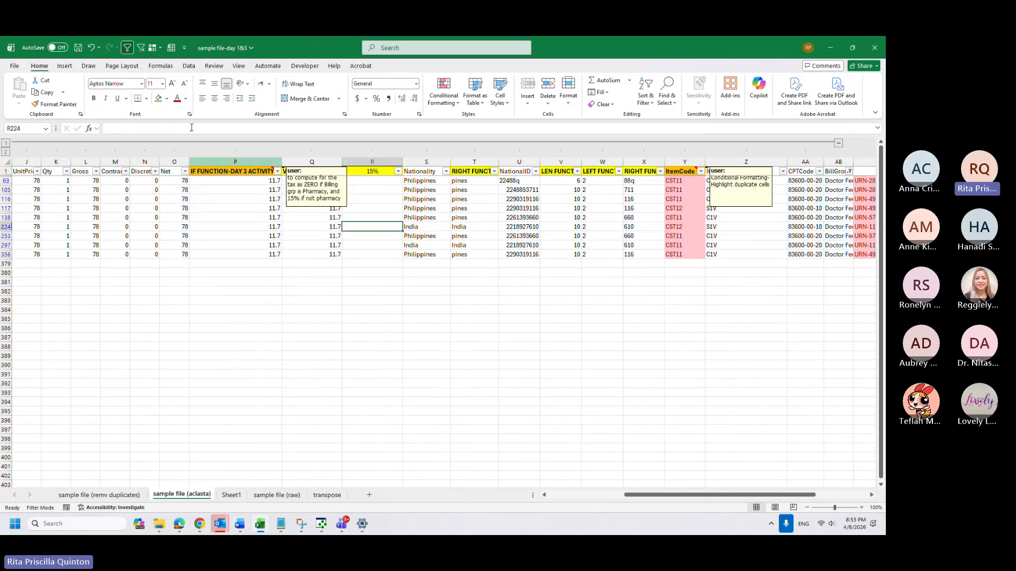
click(140, 48)
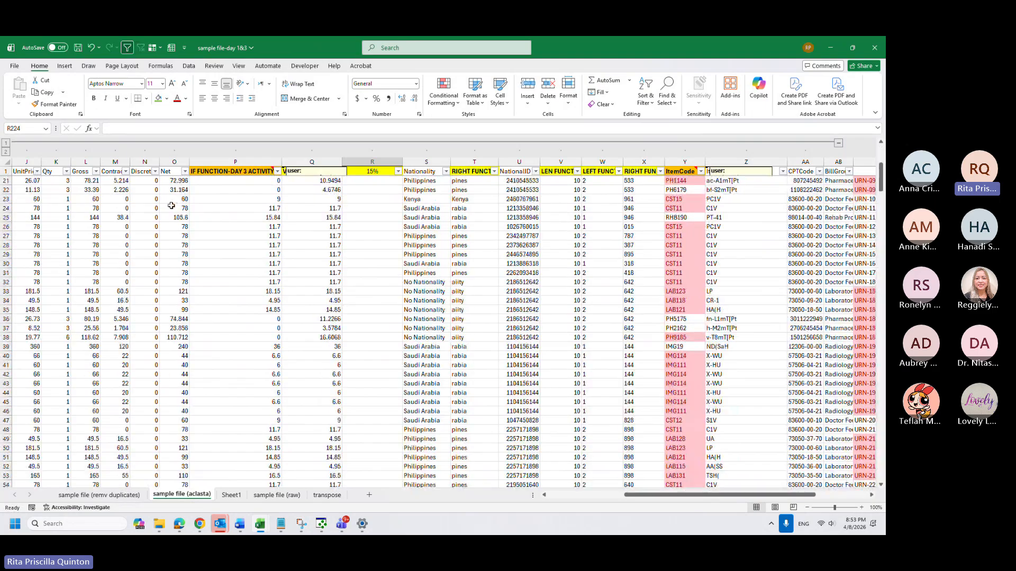
Examine the unfiltered billing columns of the sample file (aclasta) sheet, from the account period through the item details
drag(180, 217, 3, 192)
click(281, 263)
click(466, 171)
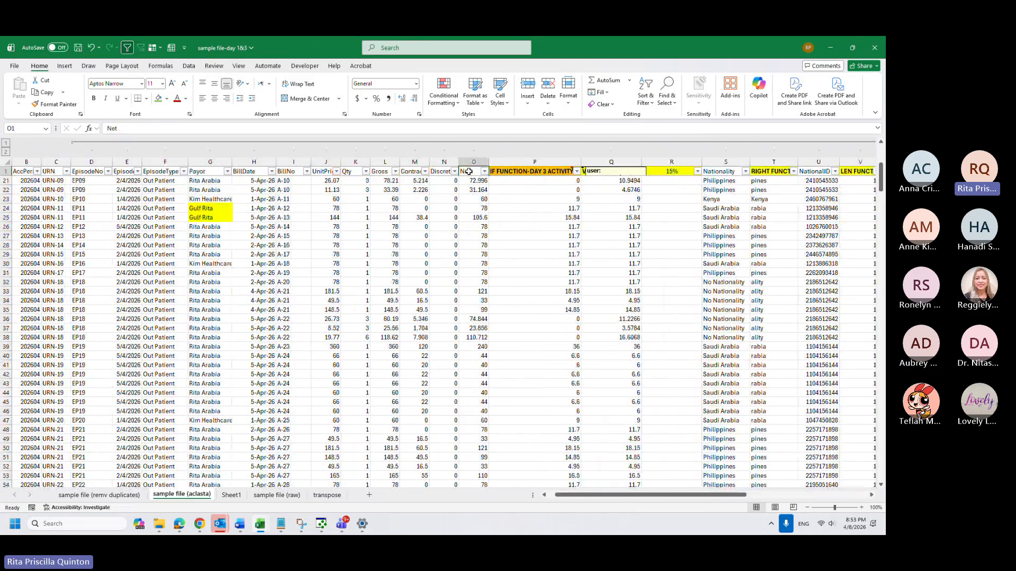
drag(473, 227, 125, 222)
click(444, 208)
scroll(417, 270, down, 1)
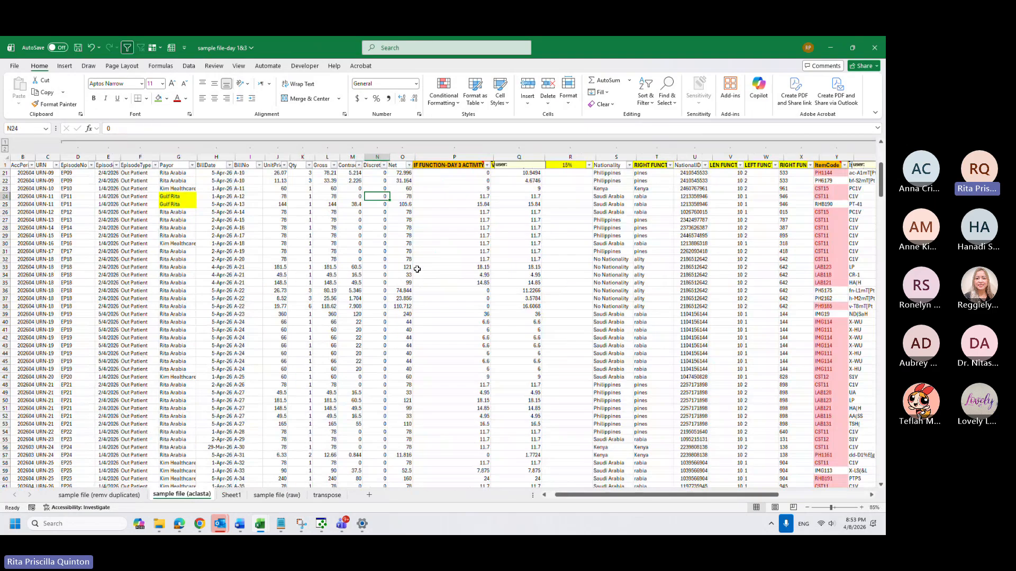
click(521, 236)
drag(562, 243, 26, 236)
click(178, 299)
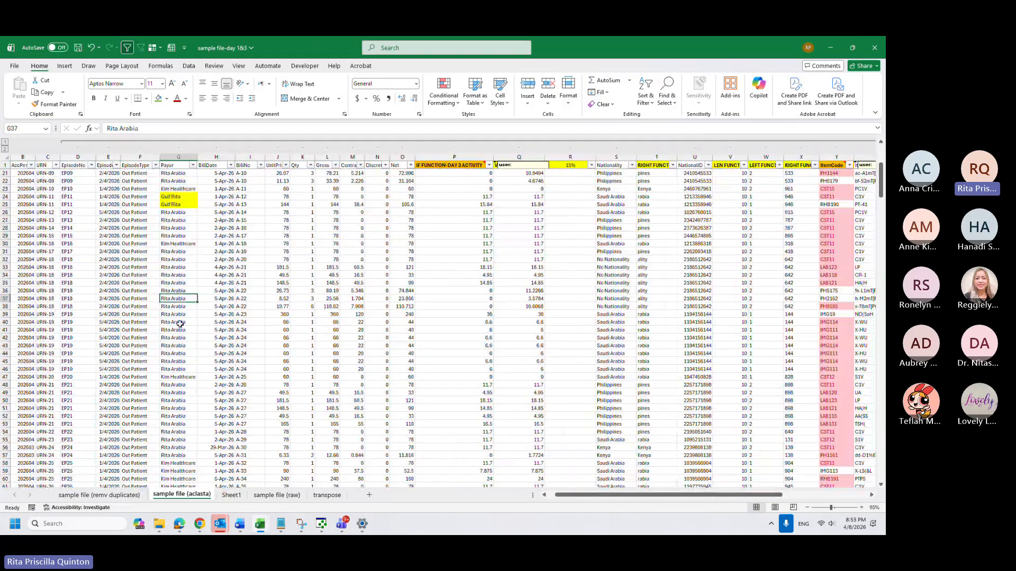
Remove the formula tracing arrows from the sample file (raw) sheet
click(277, 495)
click(408, 253)
scroll(408, 253, down, 2)
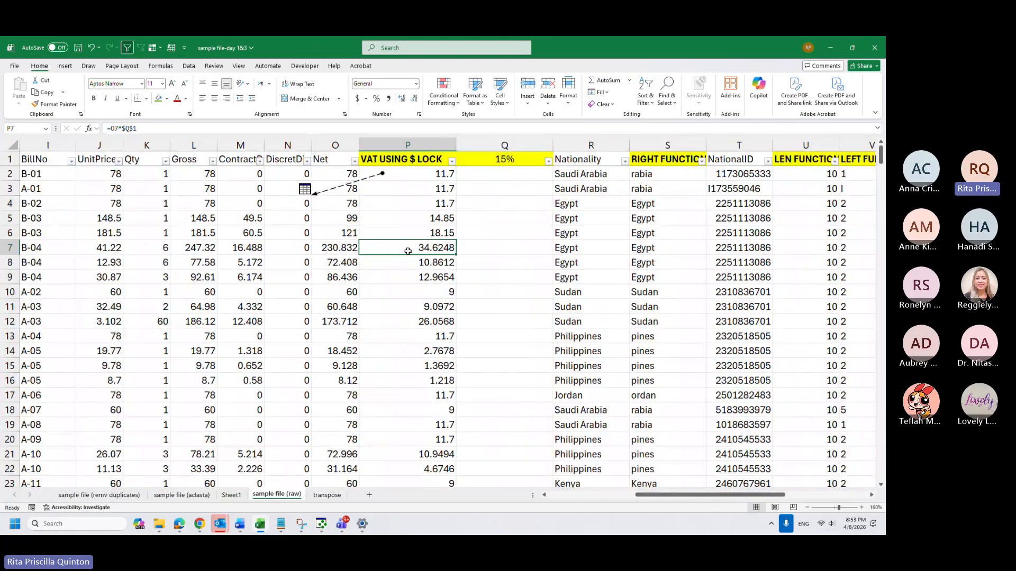
click(188, 66)
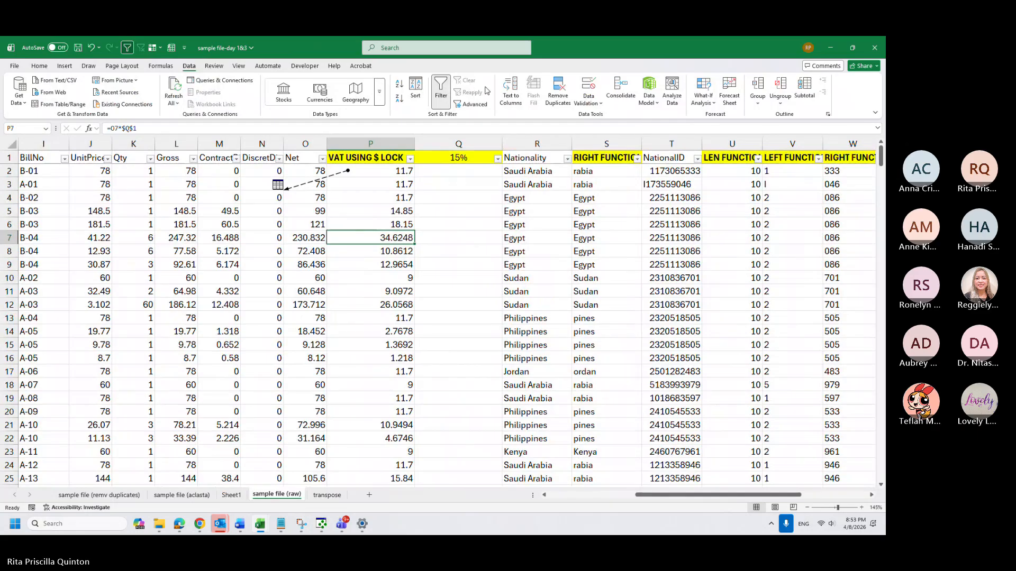
click(238, 66)
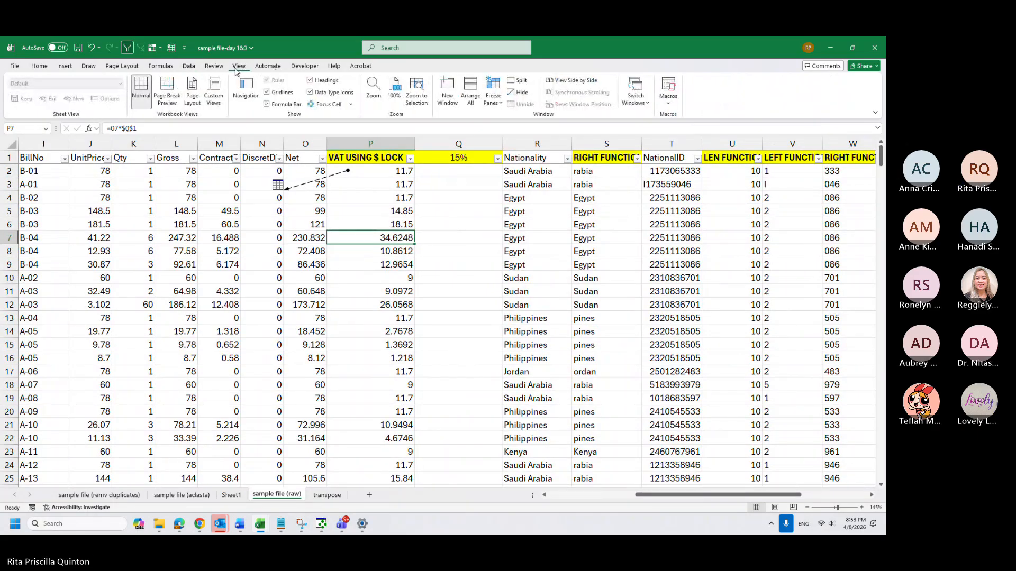
click(161, 66)
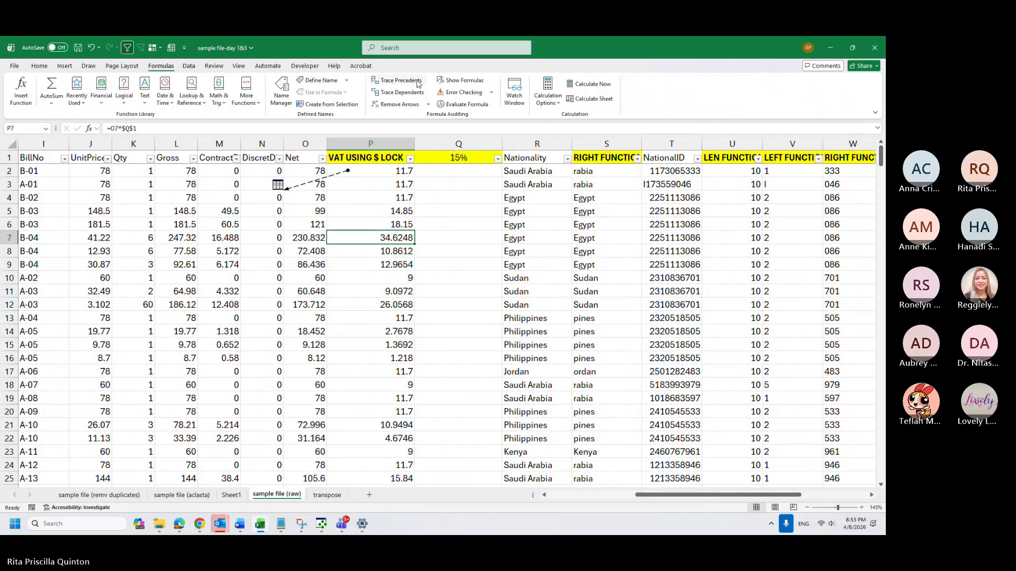
click(400, 104)
click(348, 278)
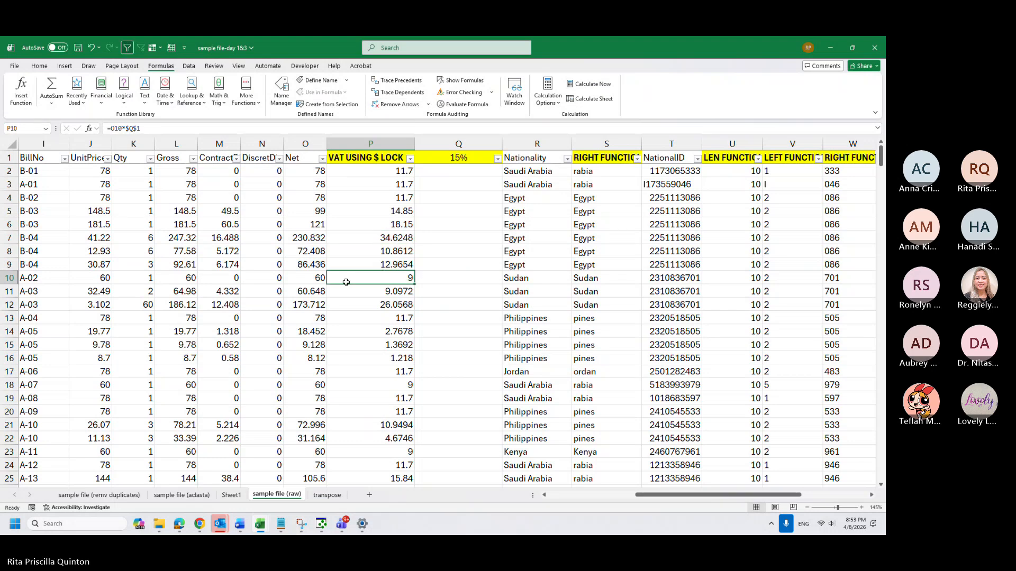
Delete the VAT USING $ LOCK and 15% columns from the sample file (raw) sheet
scroll(346, 281, down, 1)
scroll(373, 296, down, 1)
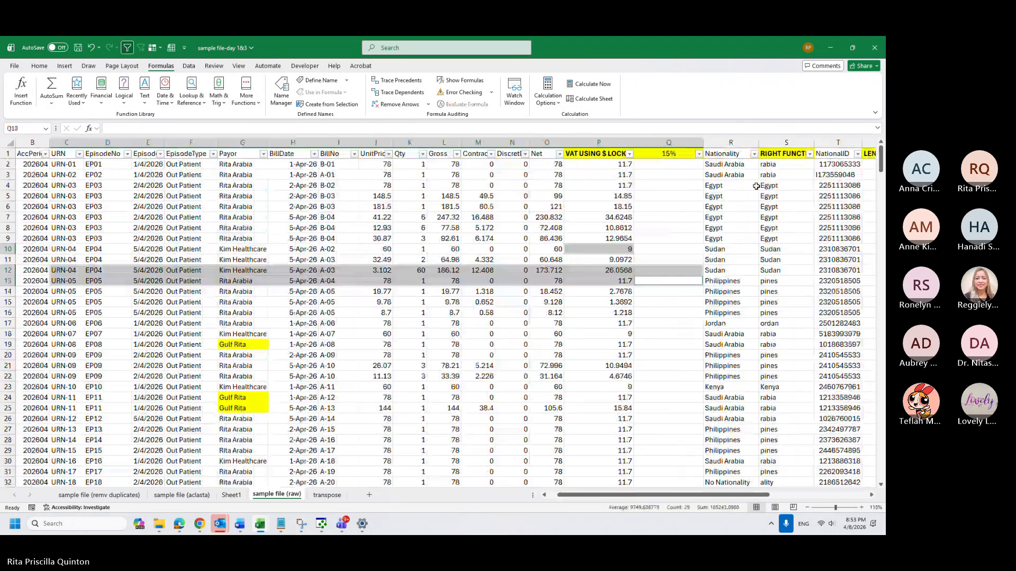
drag(598, 142, 650, 144)
key(ctrl+minus)
click(647, 154)
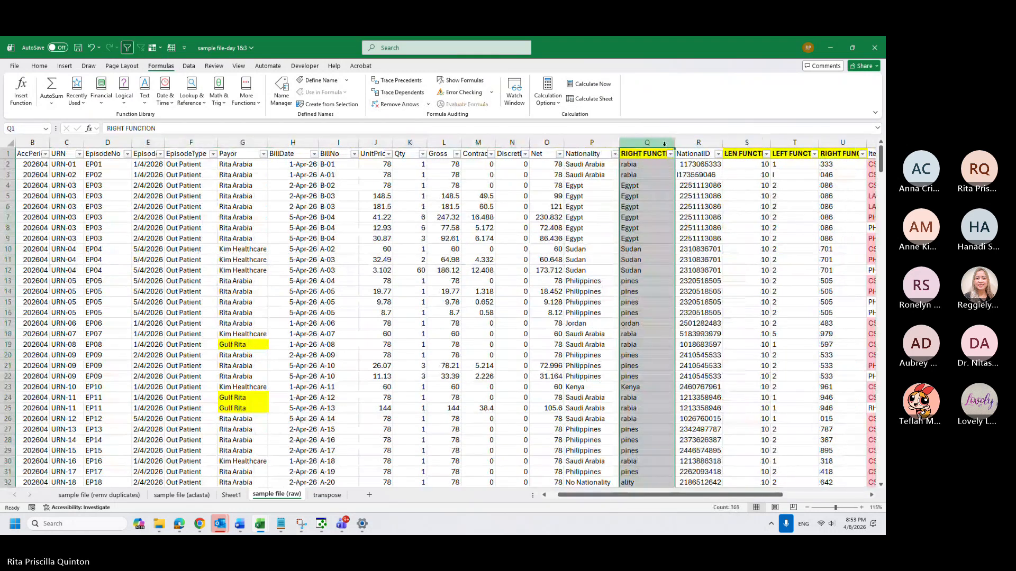
Sort the sample file (raw) data by EpisodeNo from A to Z and check the order of the episode numbers
scroll(418, 191, down, 1)
click(477, 196)
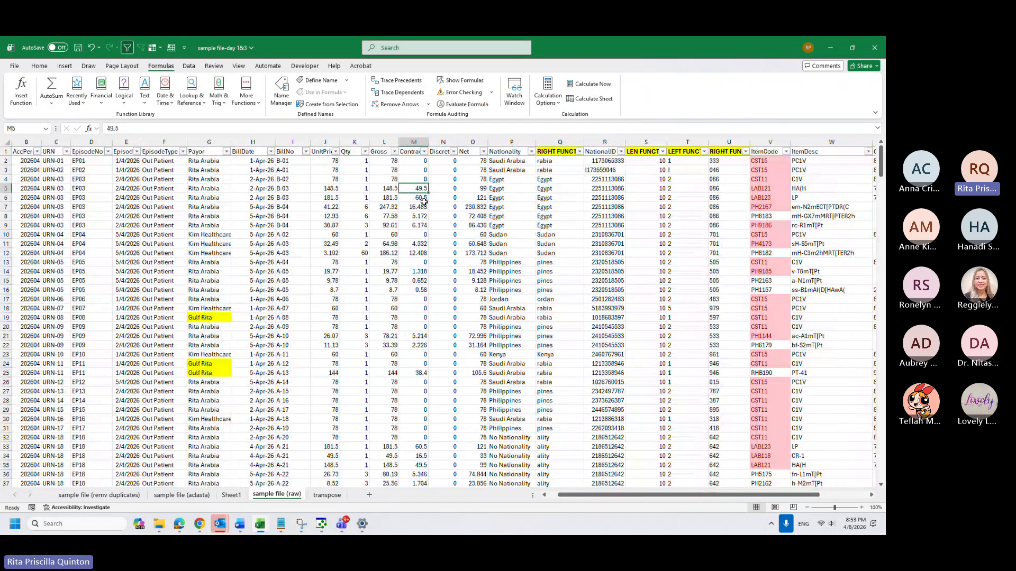
drag(325, 253, 8, 245)
click(338, 214)
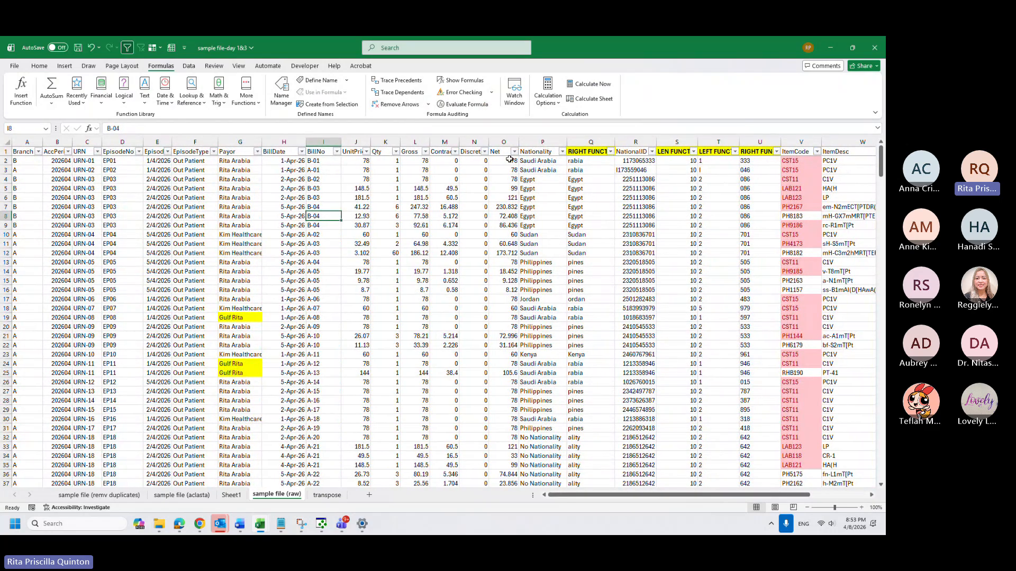
drag(133, 216, 130, 169)
click(130, 170)
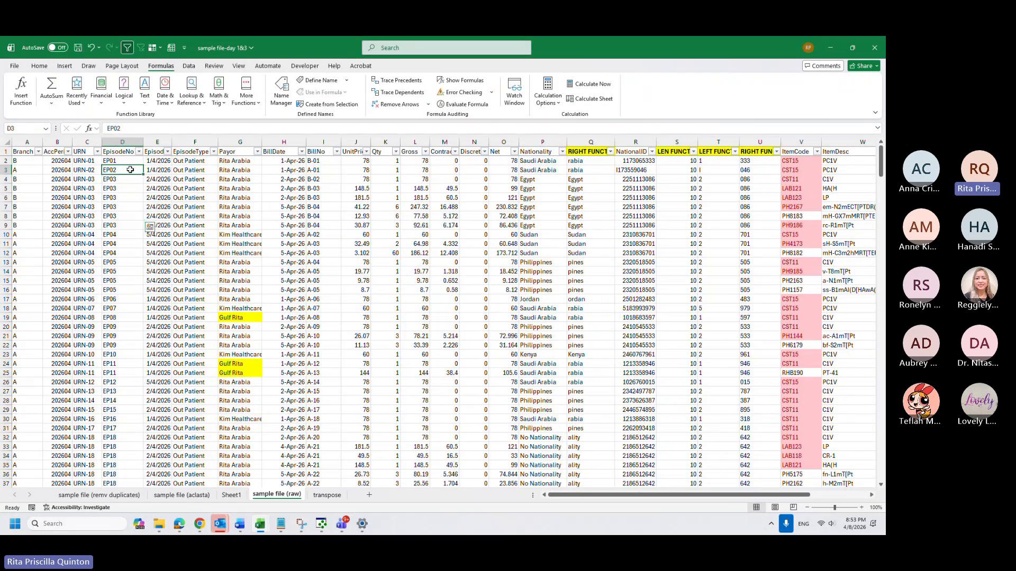
click(140, 152)
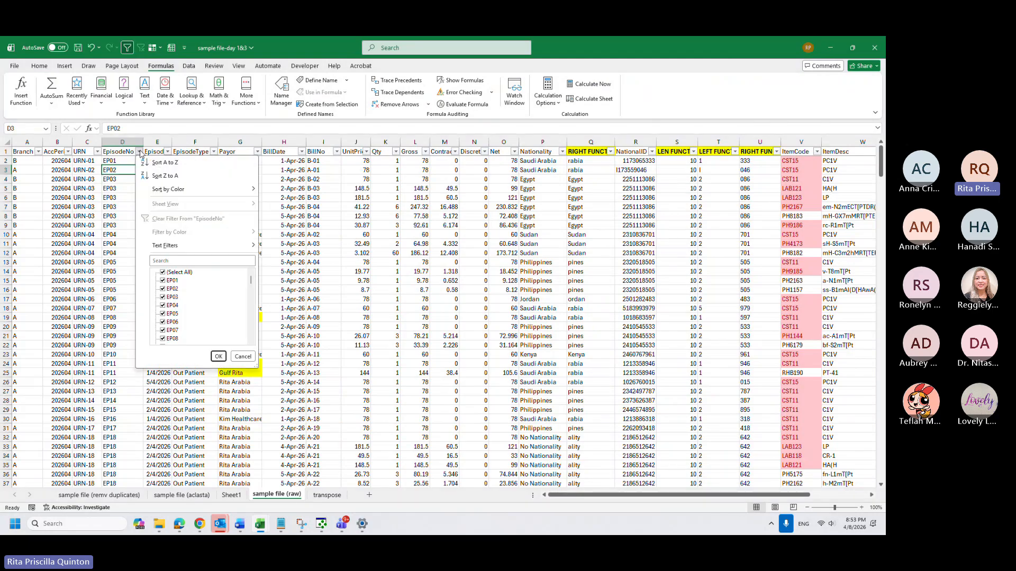
click(180, 164)
key(Down)
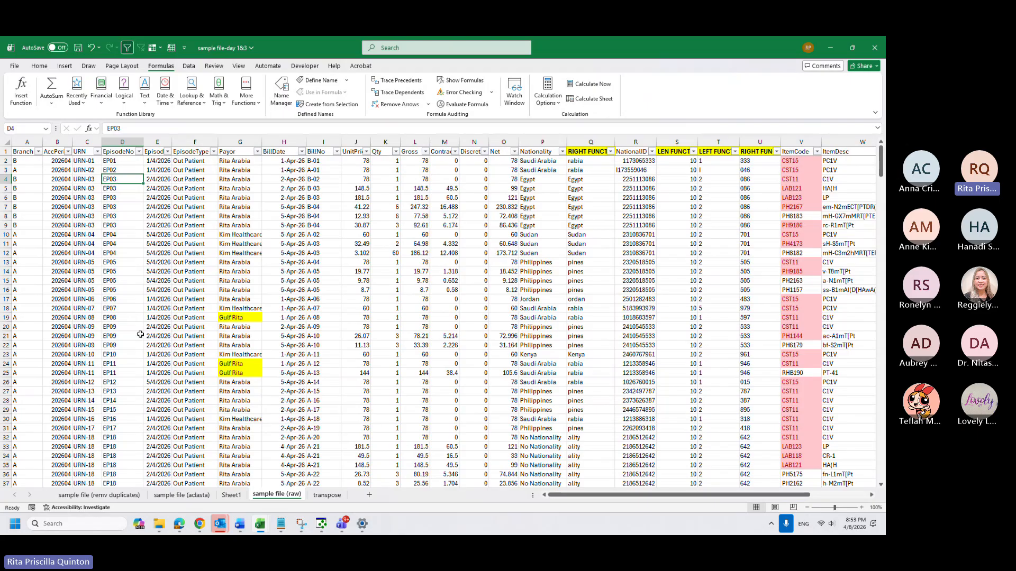
click(113, 428)
click(139, 151)
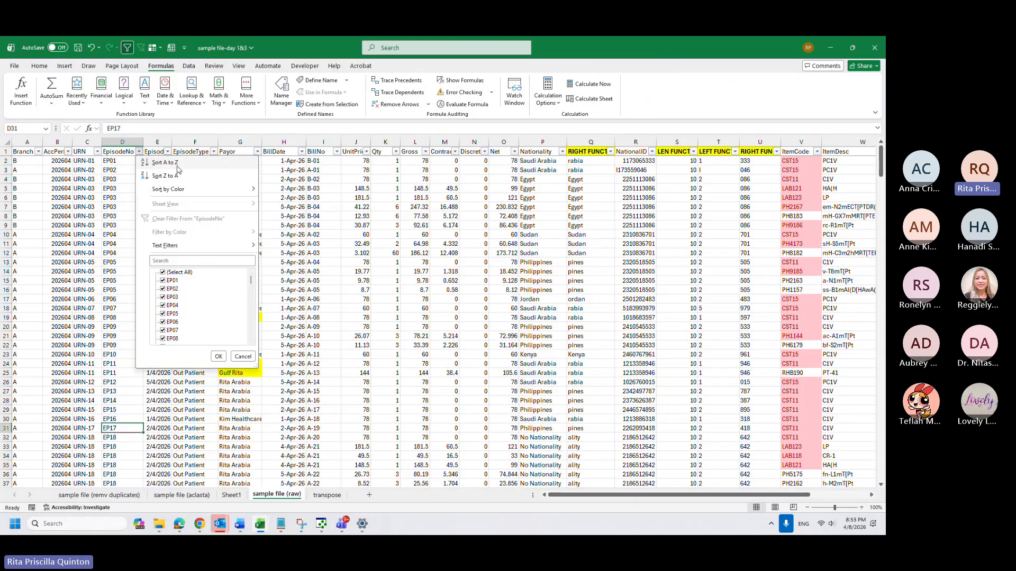
click(177, 167)
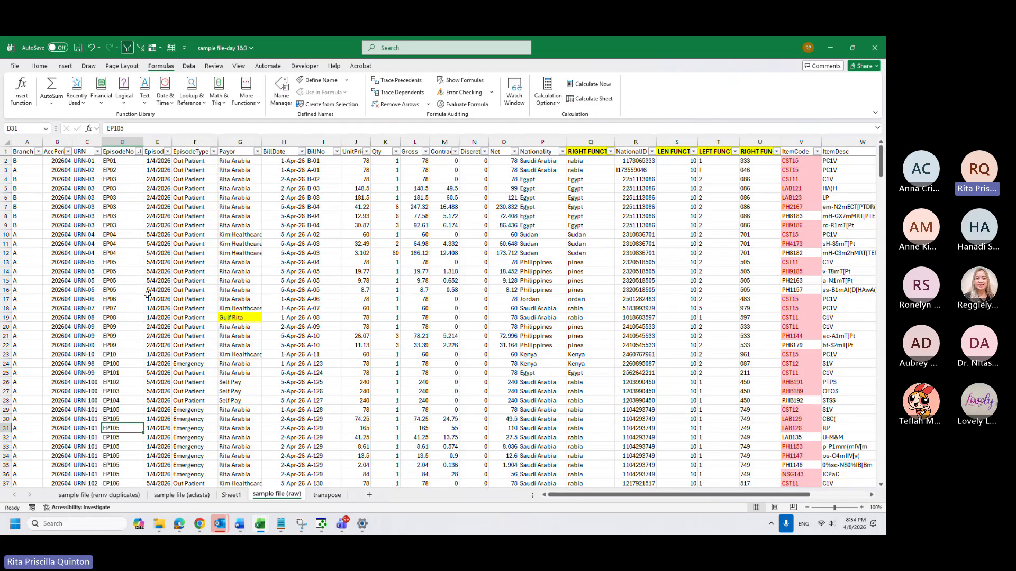
drag(127, 160, 123, 357)
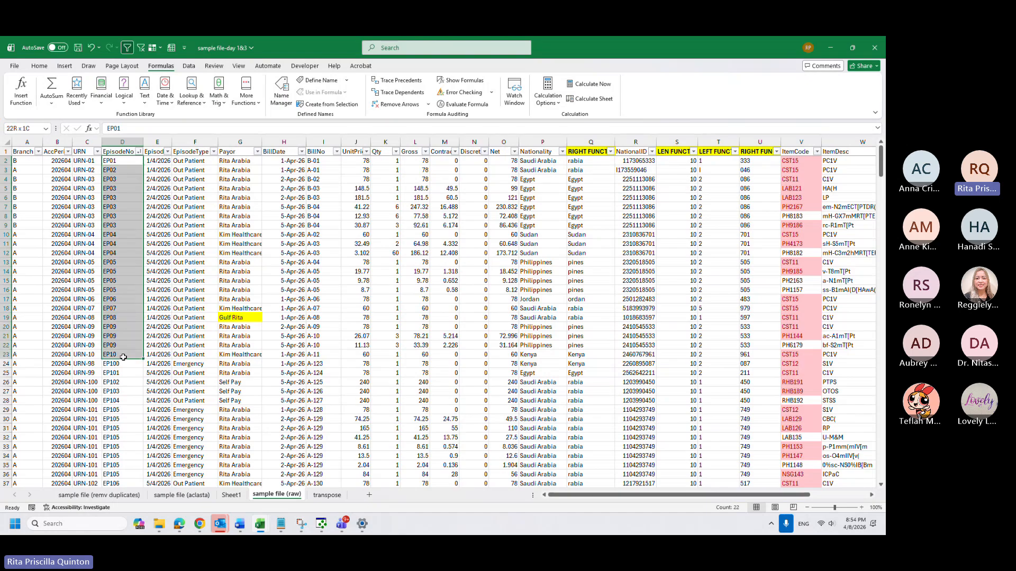
click(126, 290)
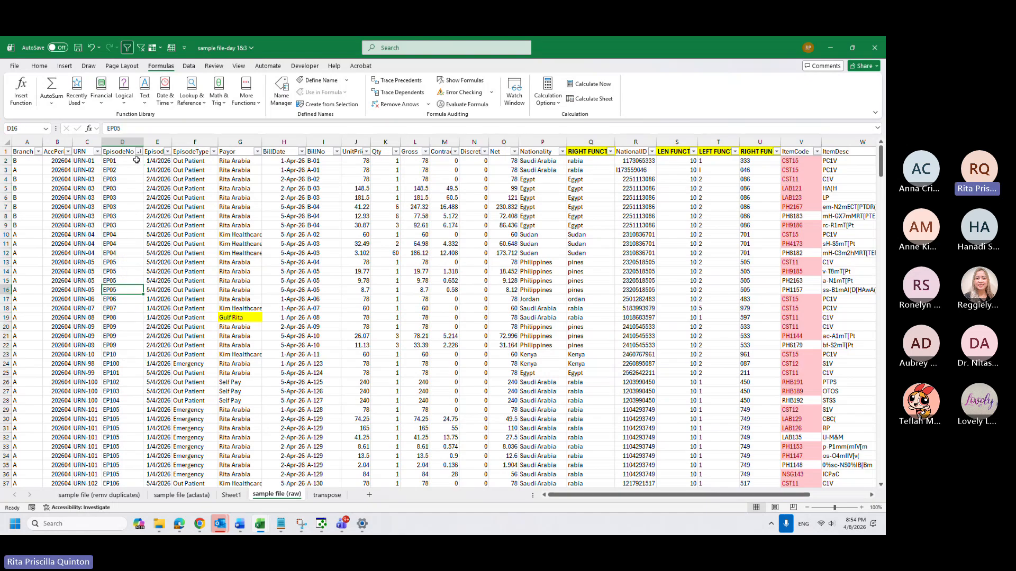
Set up a Subtotal on the raw data at each change in EpisodeNo using the Sum function
click(405, 234)
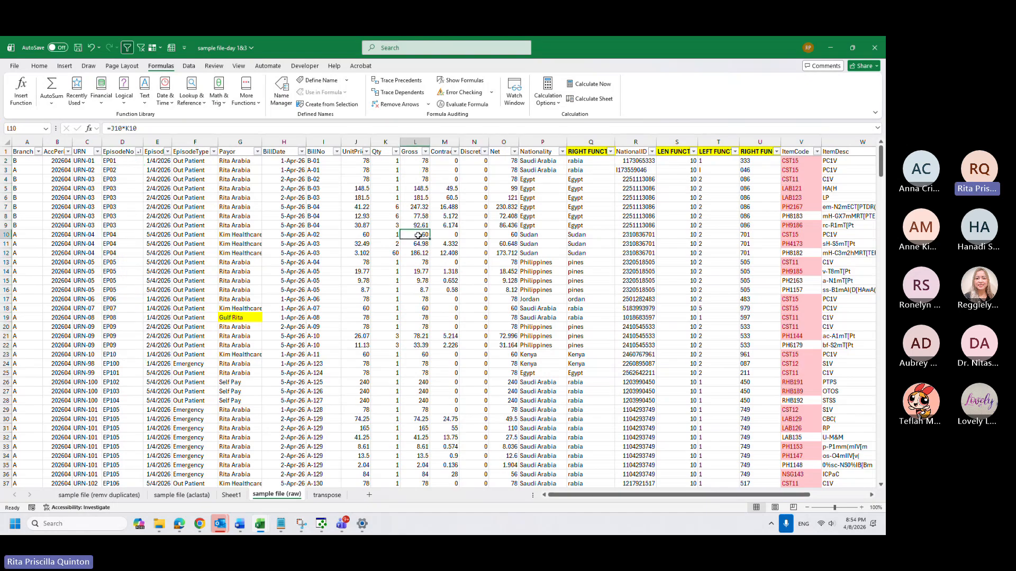
click(189, 66)
click(804, 89)
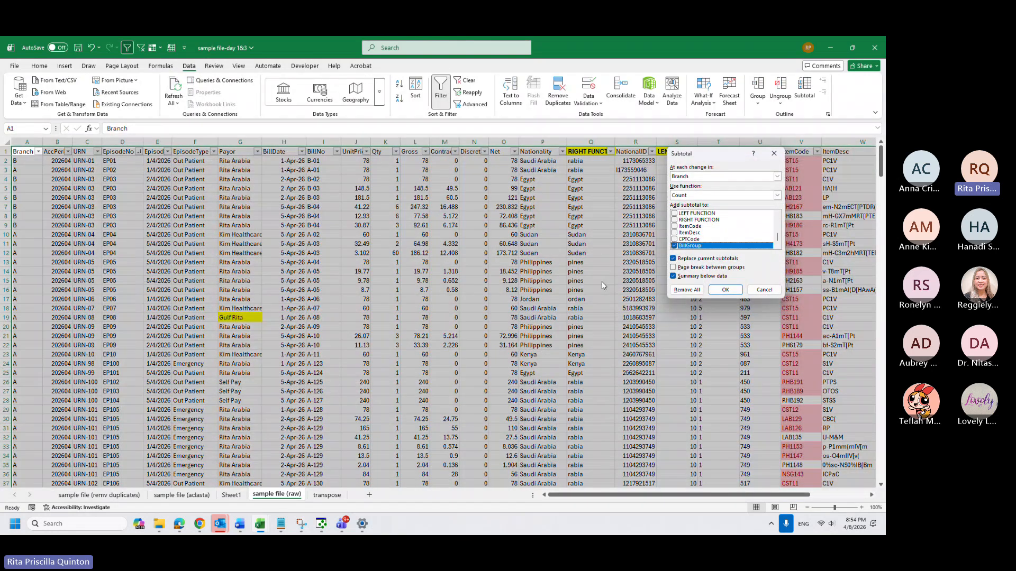
drag(704, 154, 140, 240)
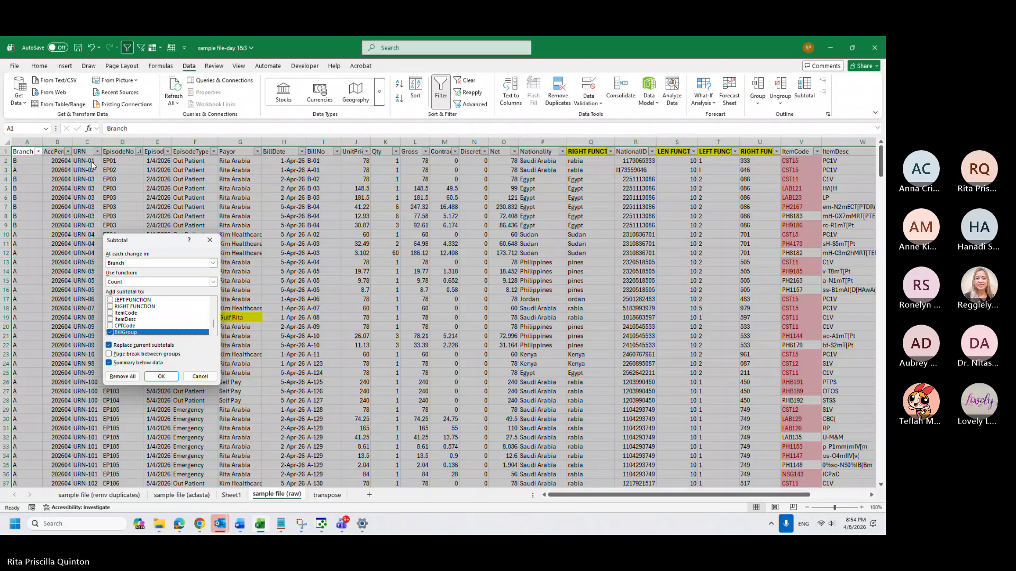
click(152, 264)
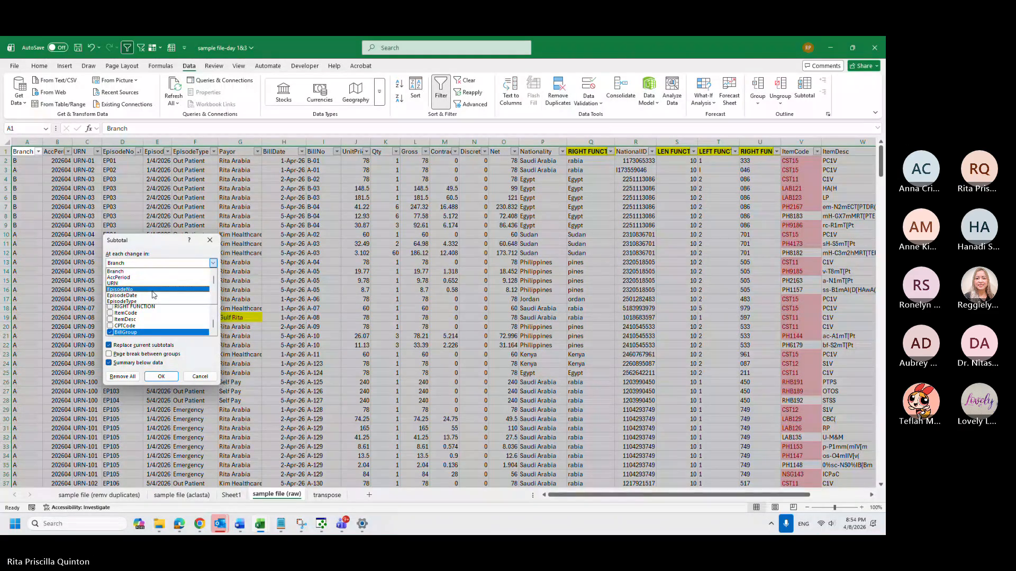
click(153, 290)
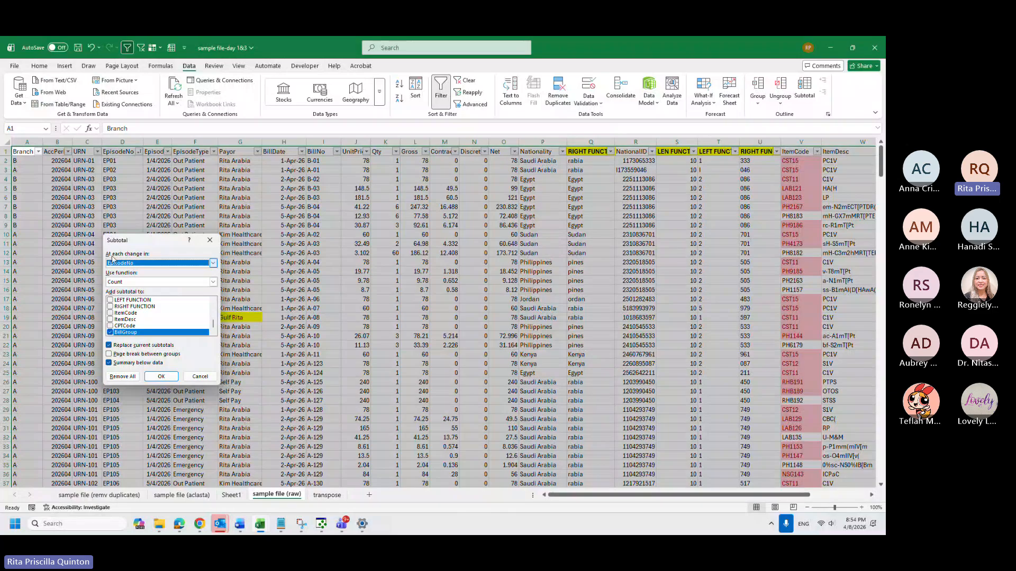
click(144, 282)
click(144, 290)
click(145, 284)
click(146, 290)
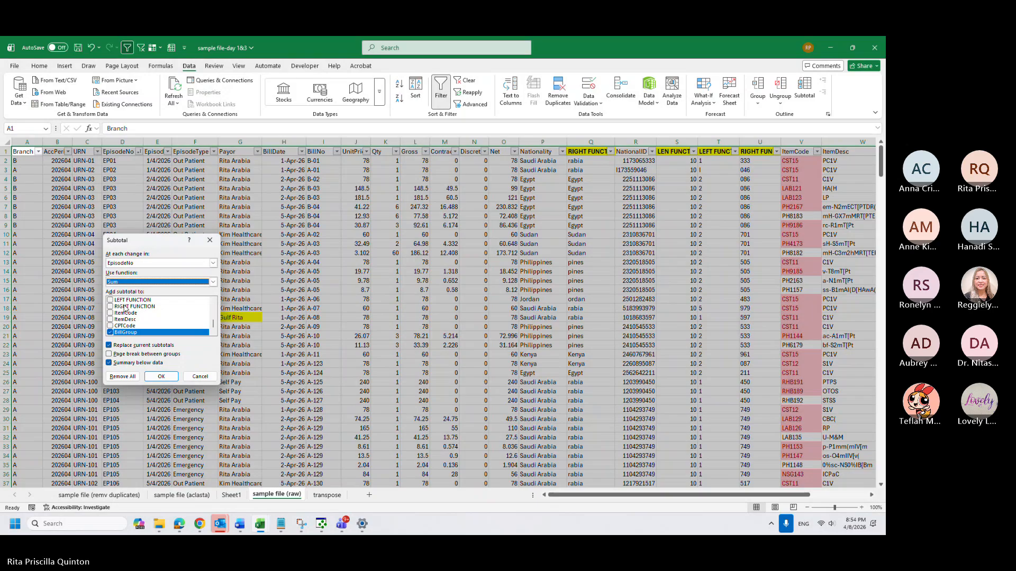
Clear BillGroup and choose Gross, ContractDiscount, DiscretDiscount and Net as the columns to subtotal
click(215, 306)
scroll(216, 306, up, 2)
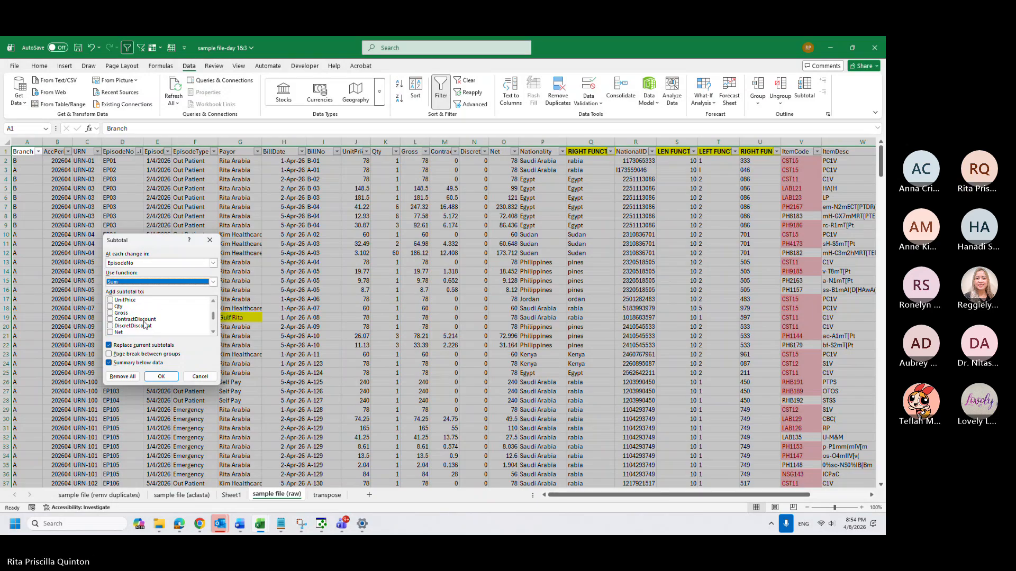
click(113, 332)
drag(213, 316, 215, 320)
click(111, 332)
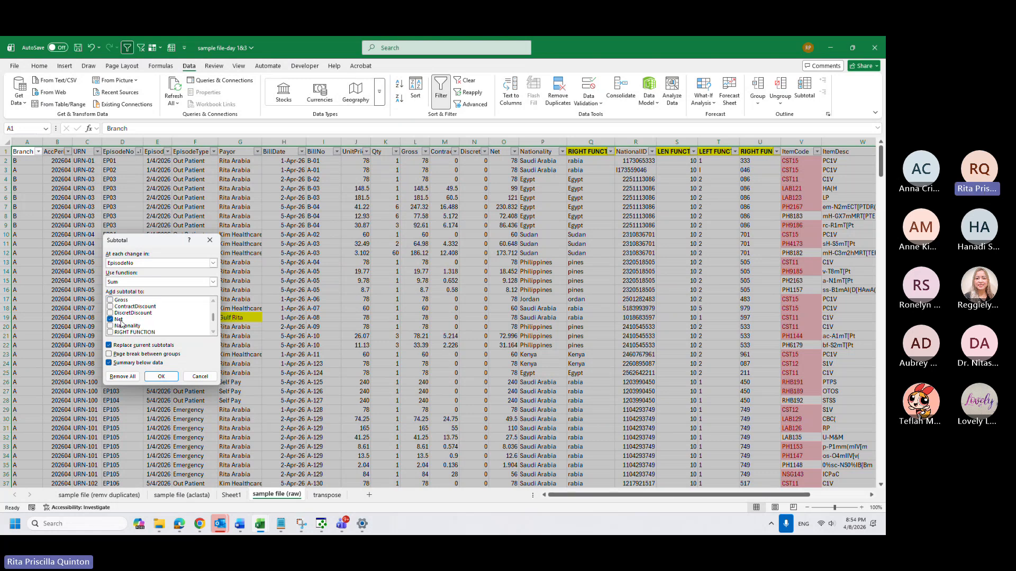
click(213, 300)
click(213, 300)
click(111, 314)
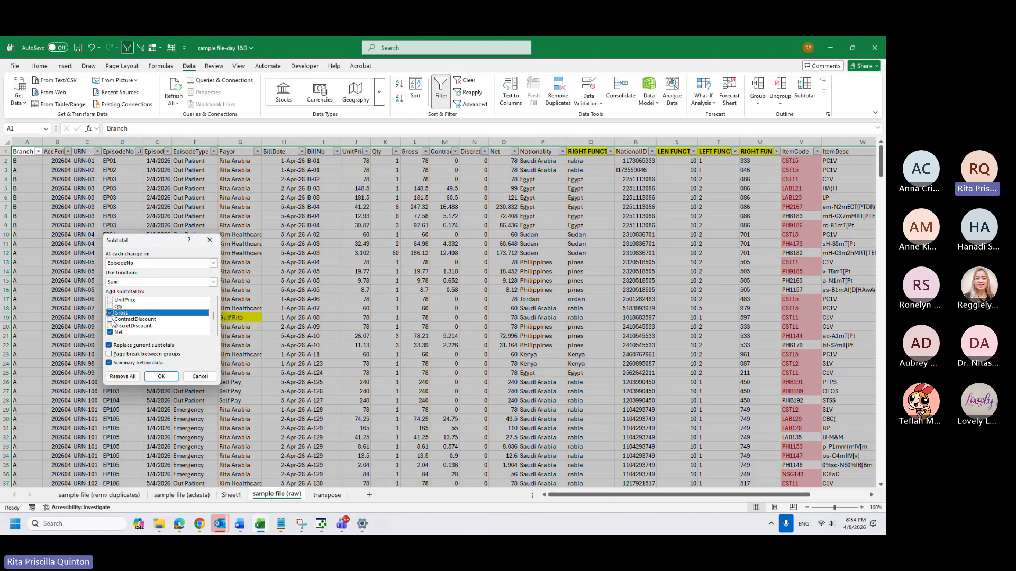
click(111, 319)
click(111, 326)
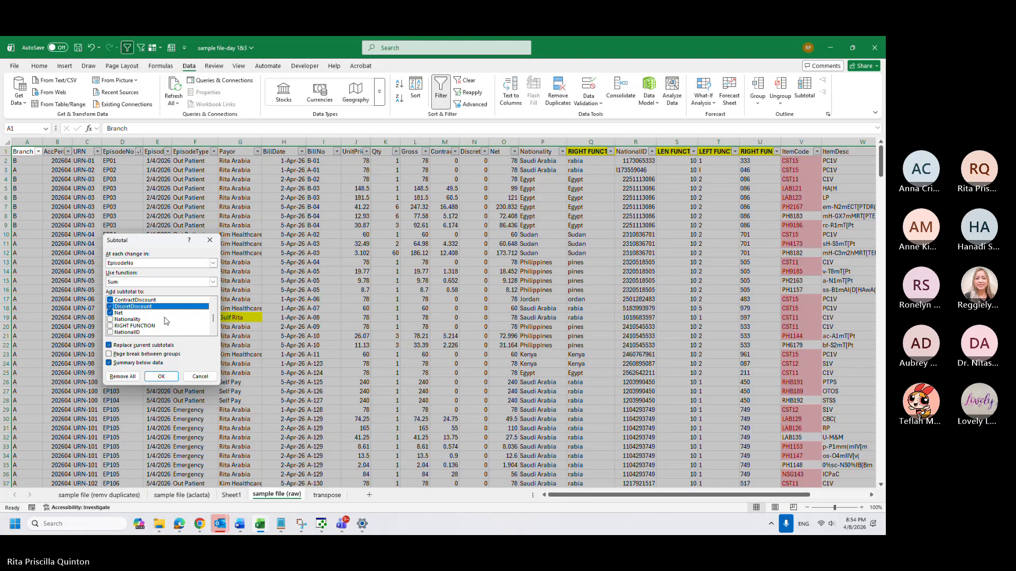
Review the full list of subtotal columns and apply the EpisodeNo sum subtotals to the raw data
scroll(160, 324, up, 1)
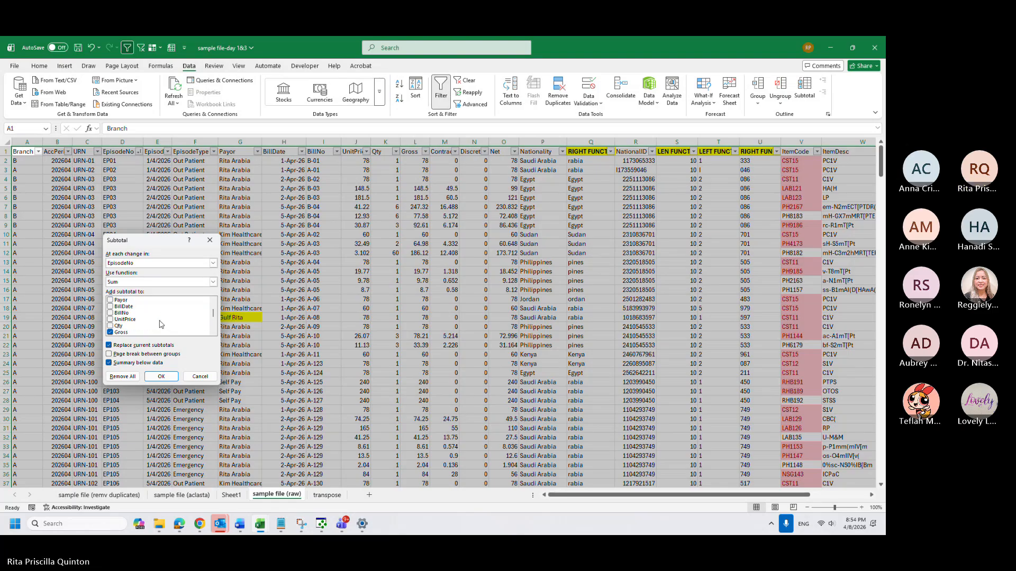
scroll(161, 324, up, 2)
scroll(161, 324, down, 7)
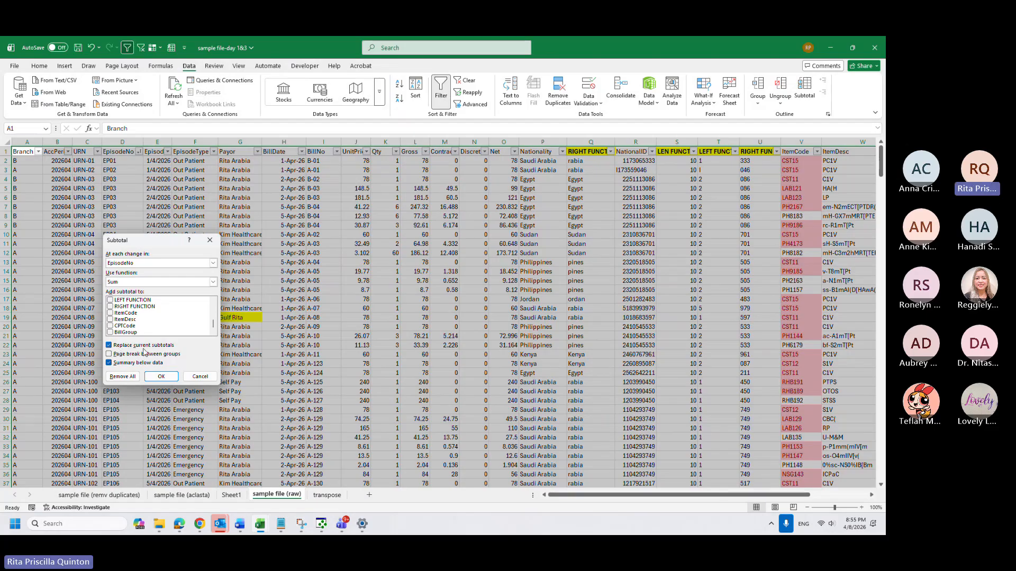
scroll(153, 329, up, 3)
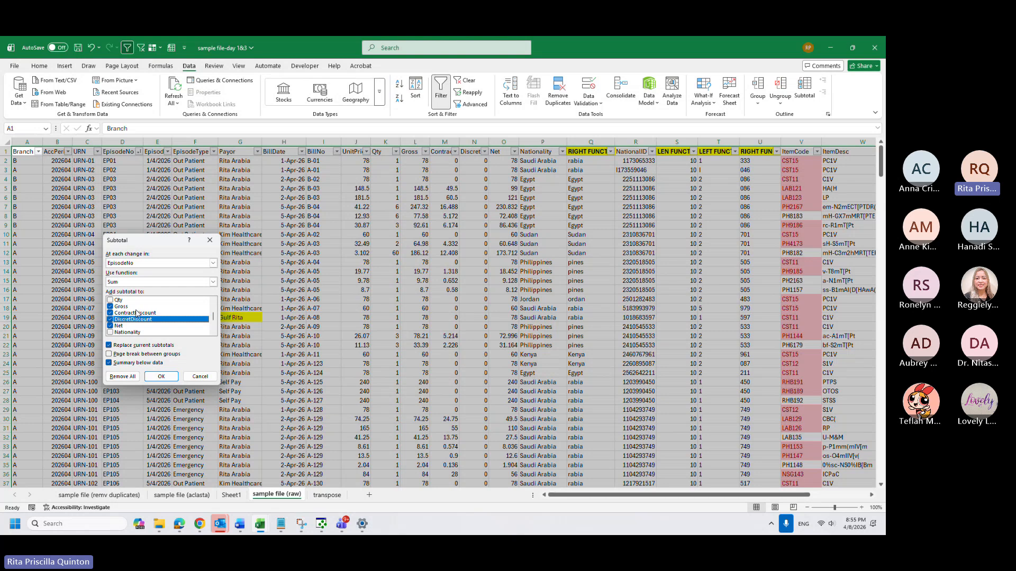
click(159, 377)
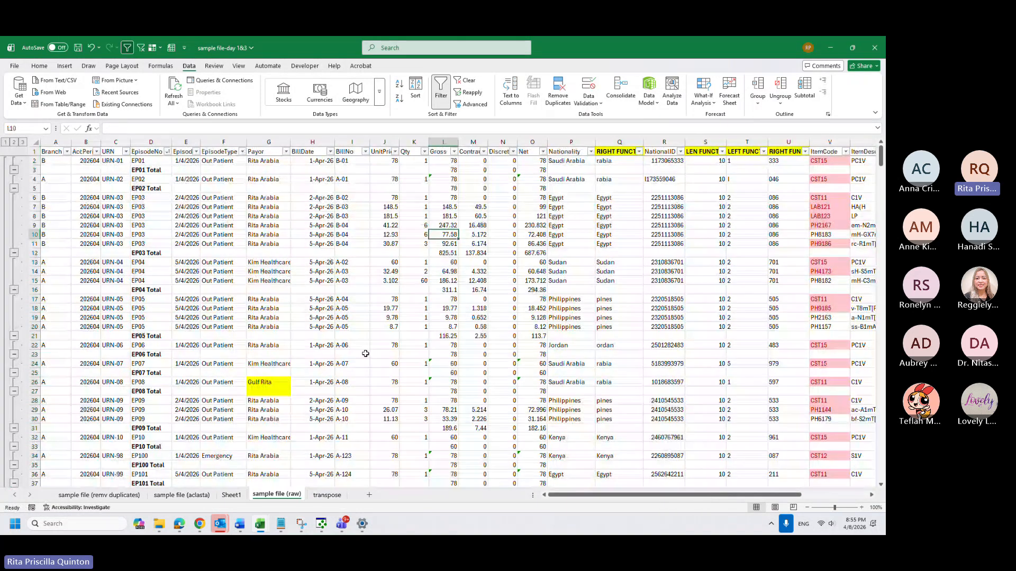
Filter the EpisodeNo column to the entries containing "total"
click(169, 152)
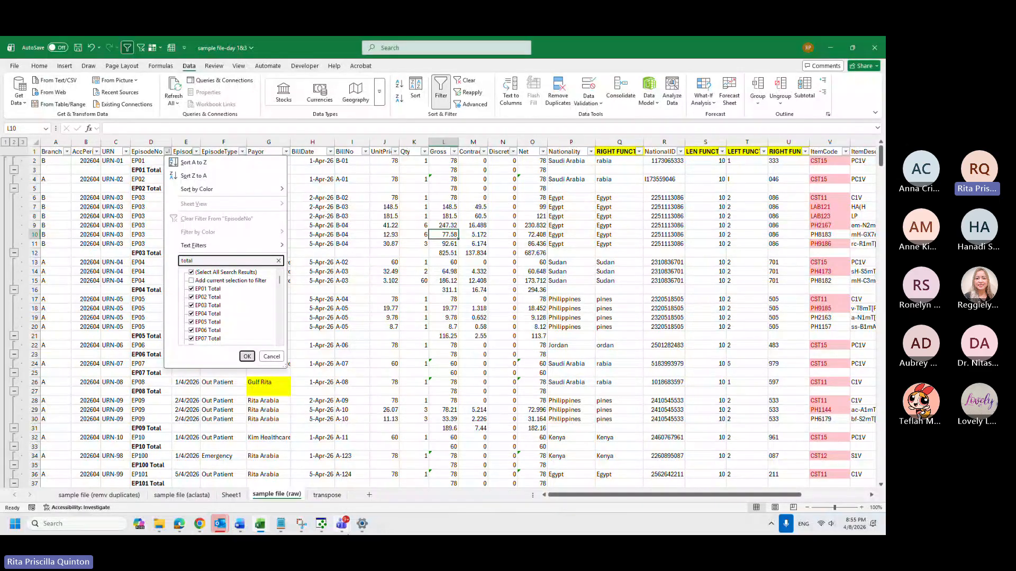
click(247, 356)
key(Right)
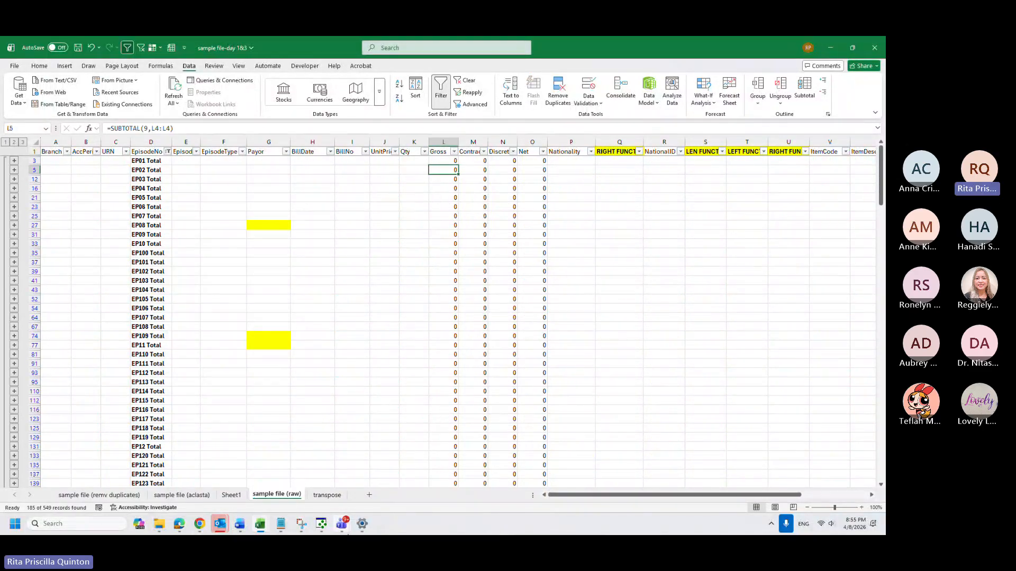
Fill only the visible episode total rows from Branch to BillGroup with green, excluding the grand total, and clear the filter
key(ctrl+Left)
key(ctrl+Left)
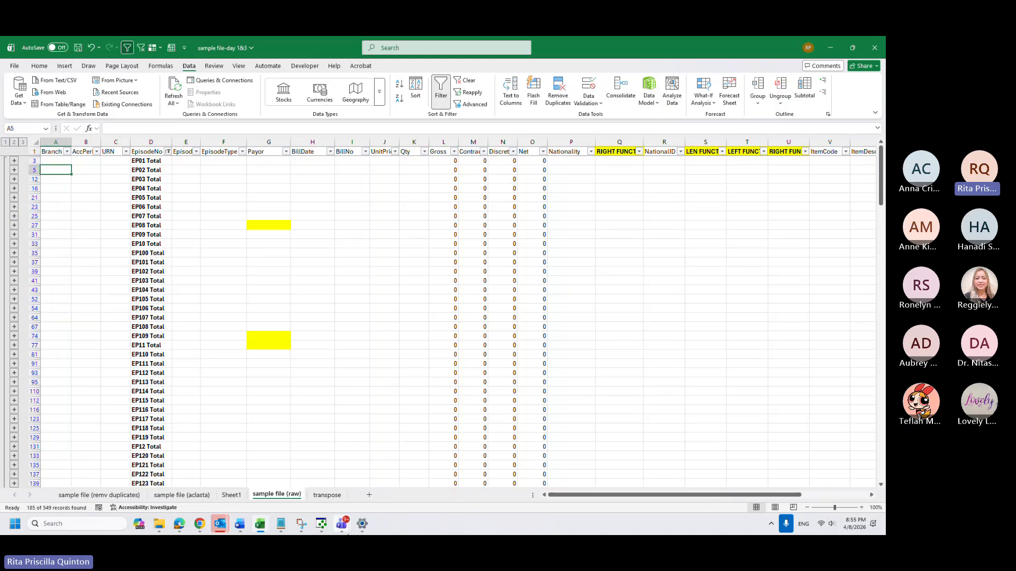
key(Up)
key(ctrl+shift+End)
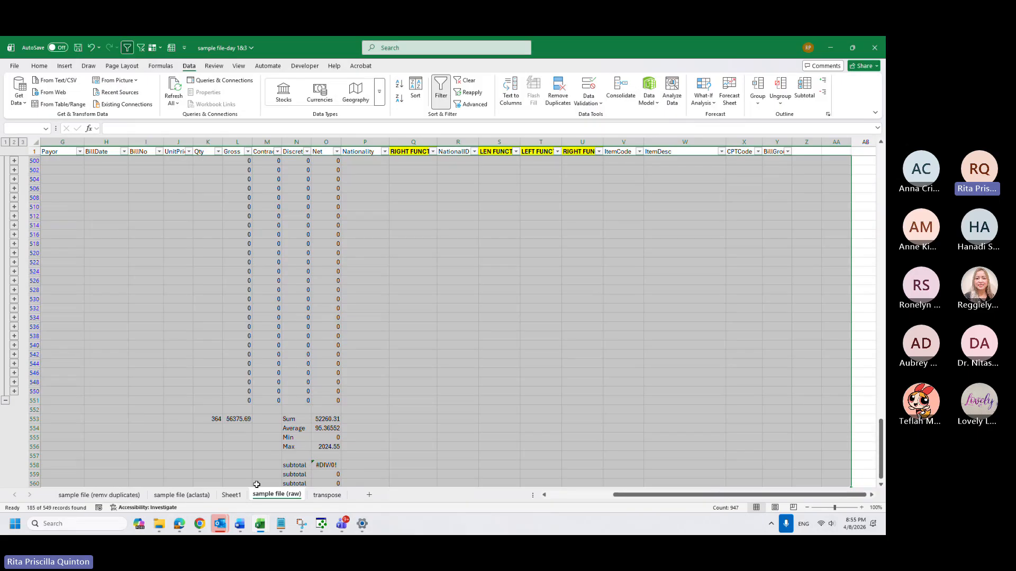
key(shift+Up)
key(shift+Up)
key(shift+Up)
key(shift+Up)
key(shift+Up)
key(shift+Up)
key(shift+Up)
key(shift+Up)
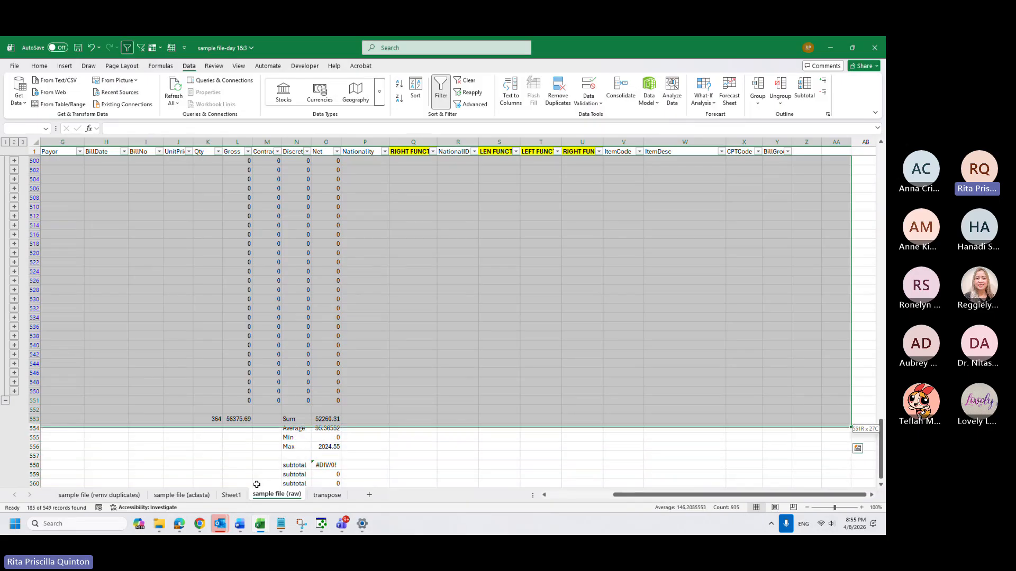
key(shift+Up)
key(shift+Up)
key(shift+Left)
key(shift+Left)
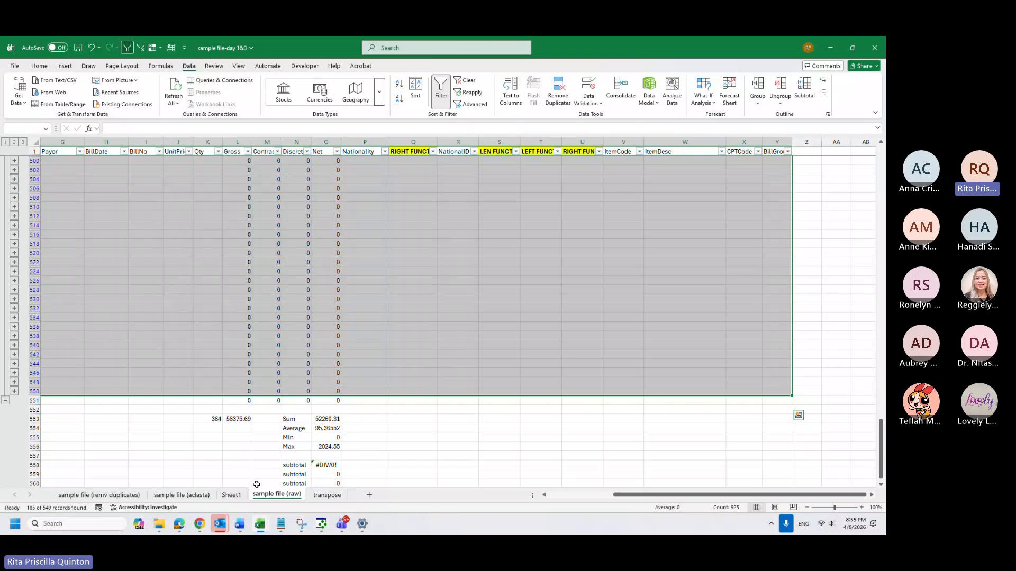
key(alt+;)
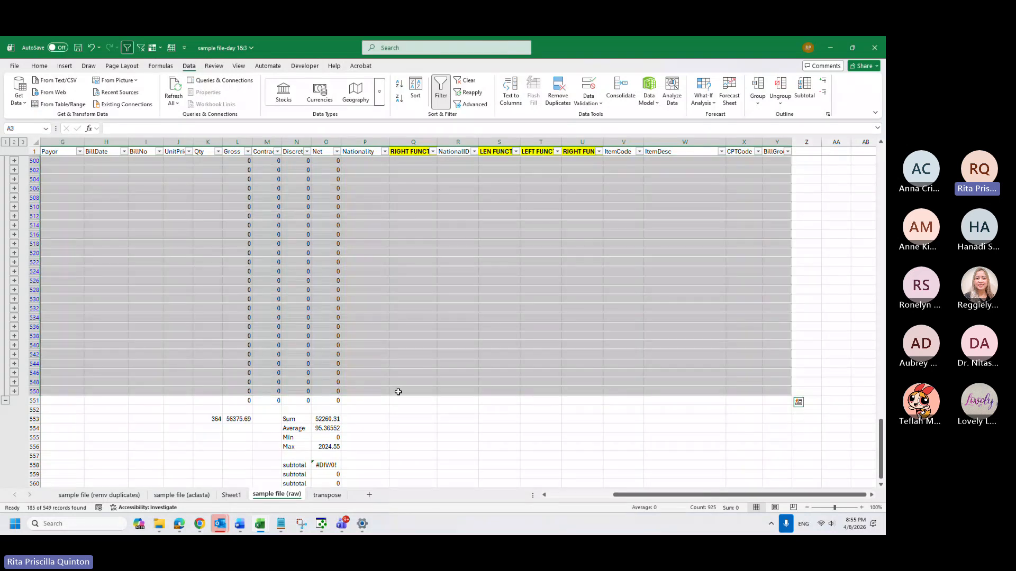
click(39, 65)
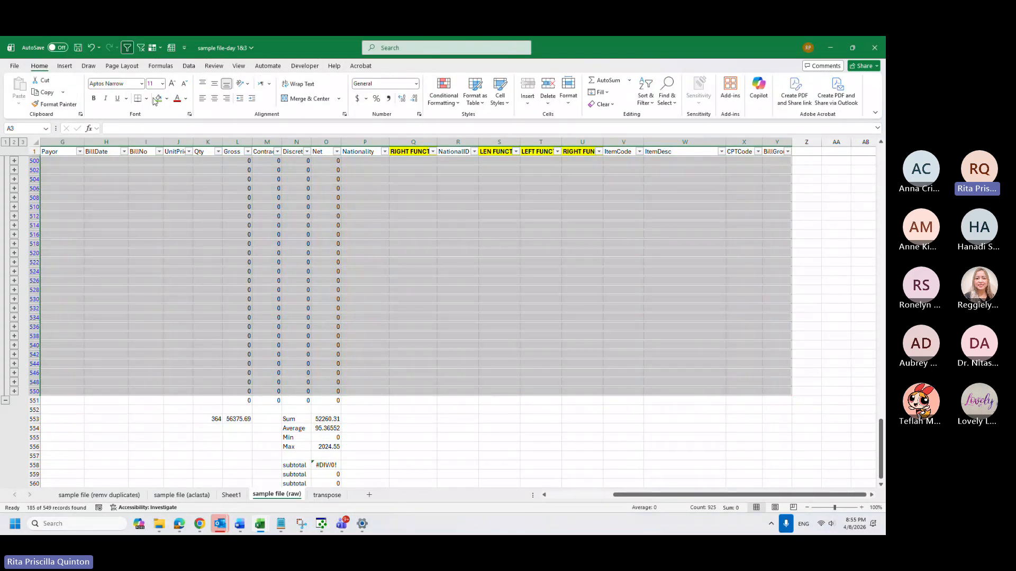
click(158, 99)
click(296, 312)
click(141, 47)
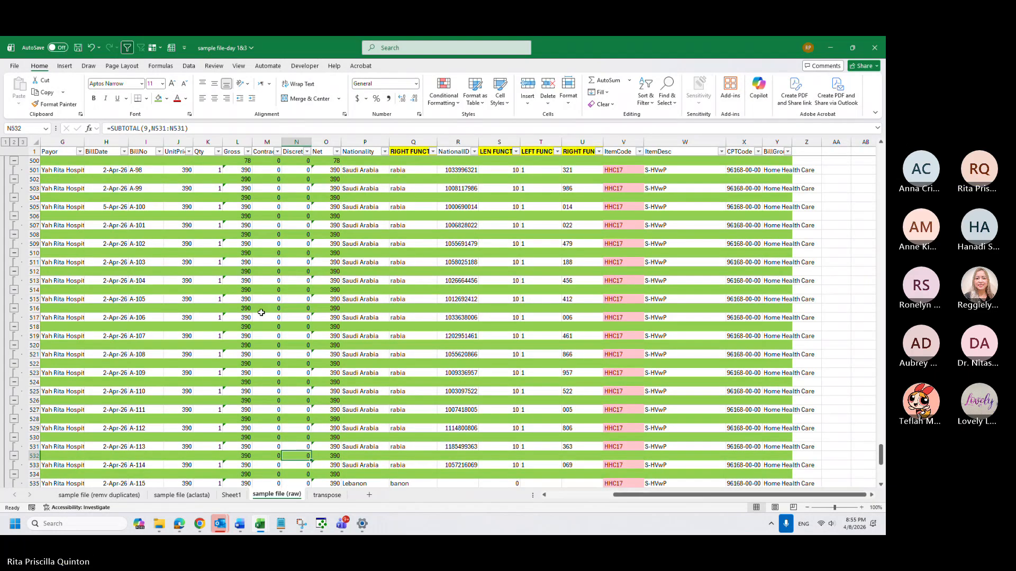
key(ctrl+Home)
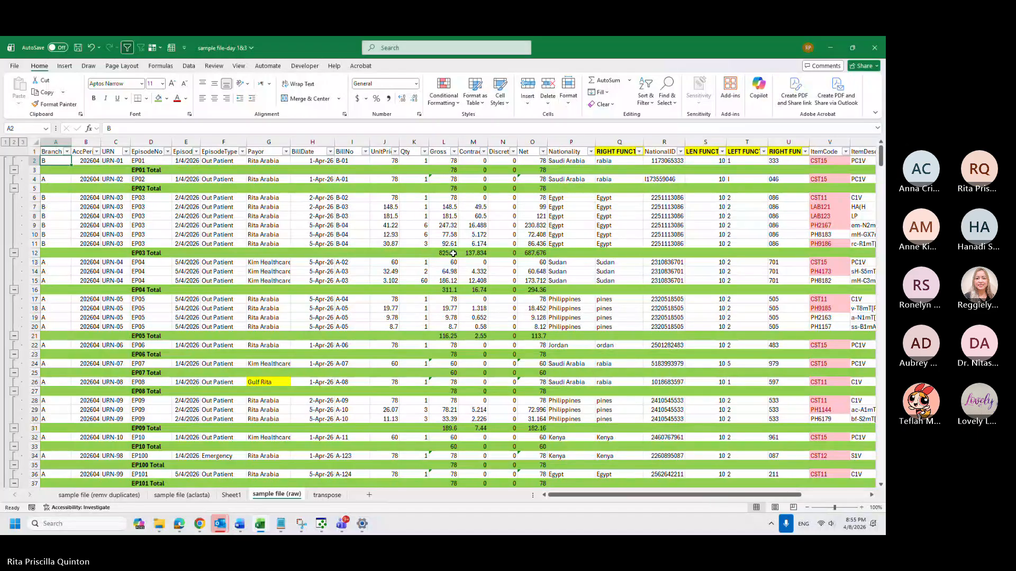
Filter the EpisodeNo column by the green cell color
click(167, 151)
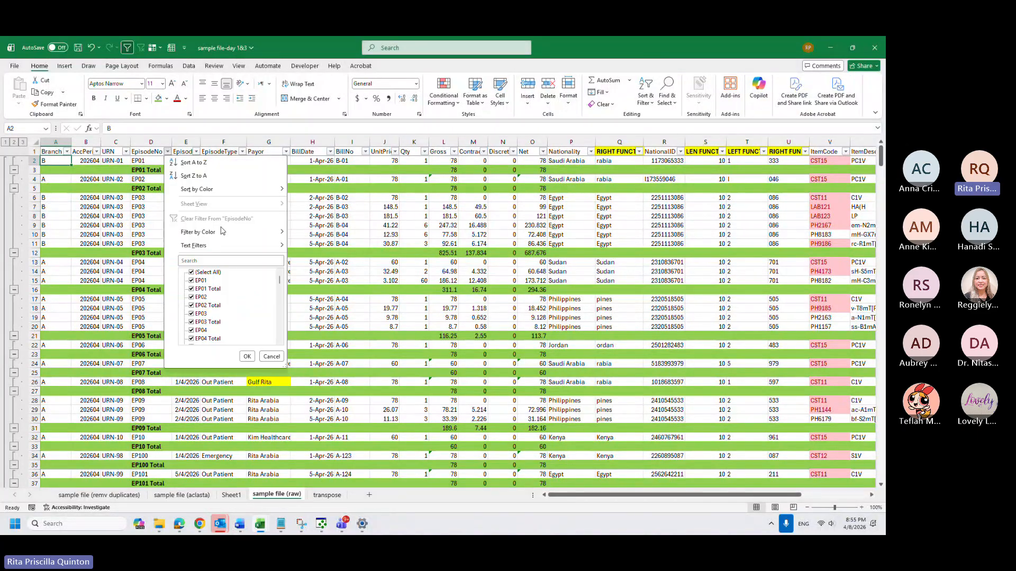
mouse_move(234, 234)
click(312, 243)
Bold only the visible Gross through Net subtotals of the episodes, clear the filter and review the formatted totals
click(440, 160)
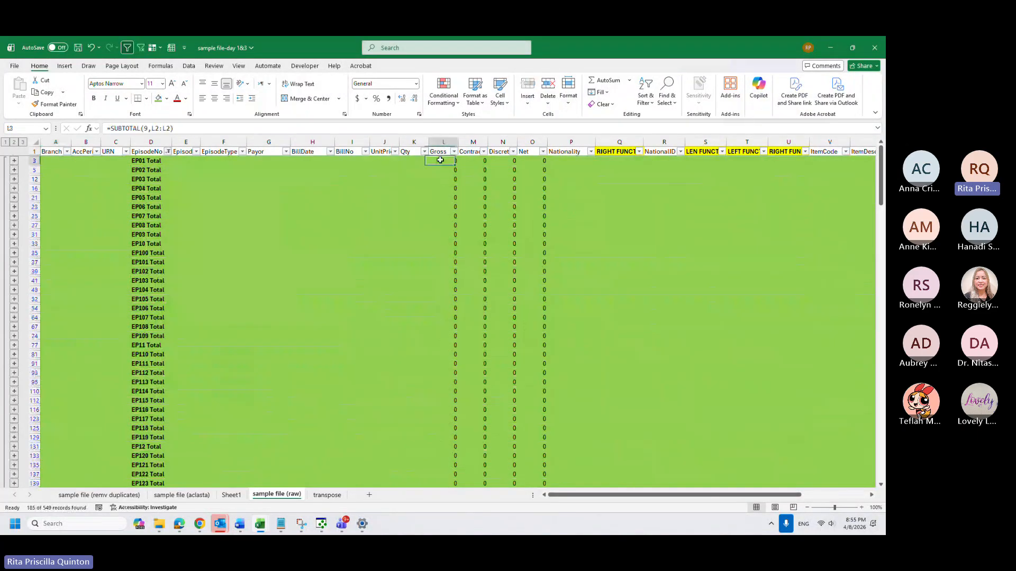
key(ctrl+shift+Down)
key(shift+Right)
key(shift+Right)
key(shift+Right)
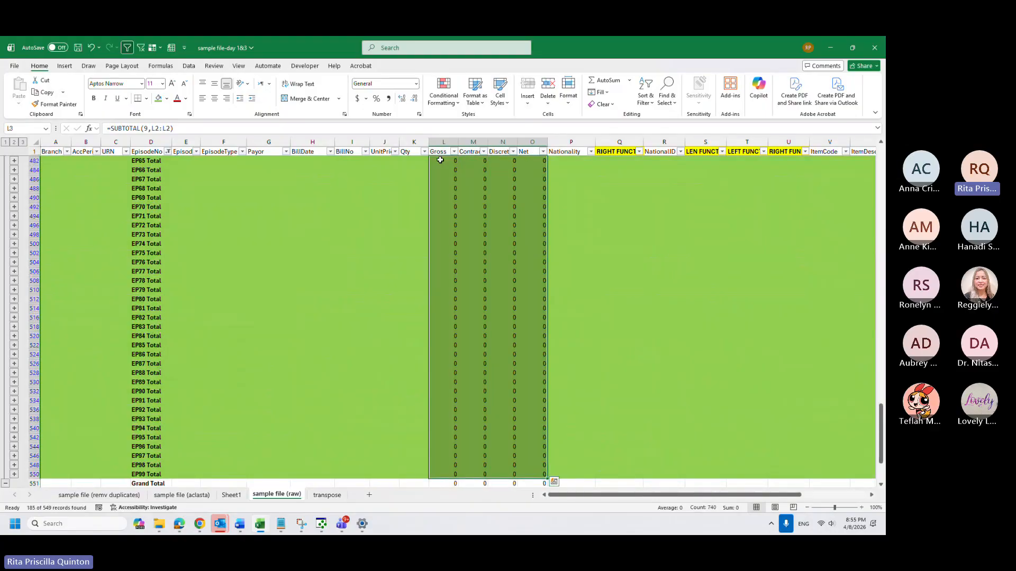
key(alt+semicolon)
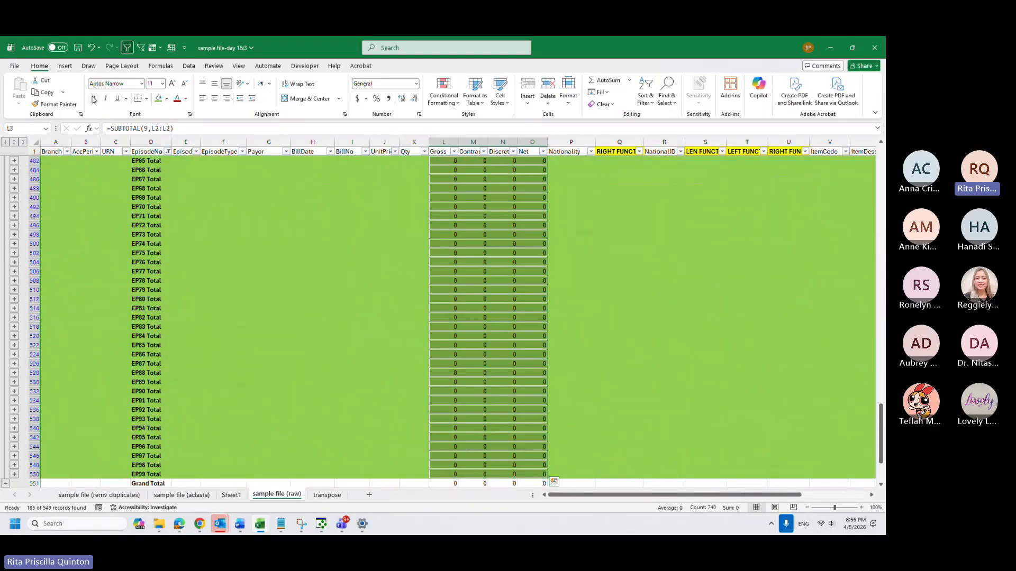
click(93, 99)
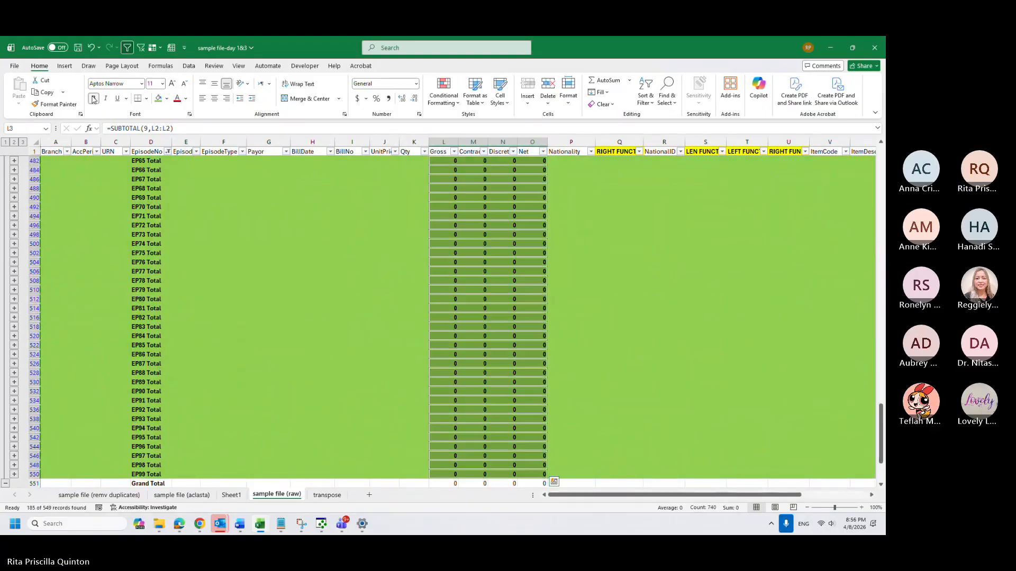
click(141, 47)
scroll(437, 396, up, 10)
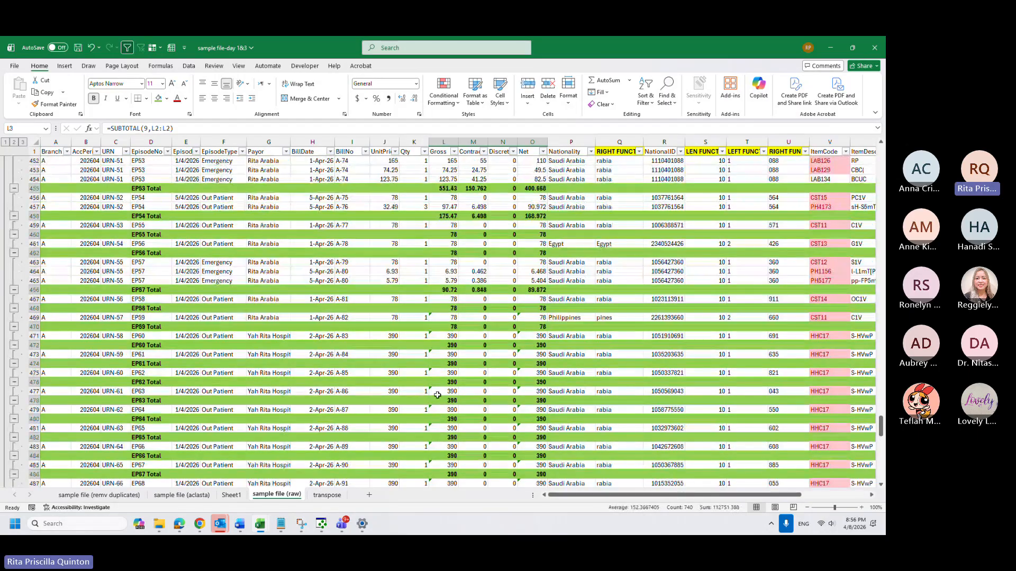
scroll(437, 395, up, 20)
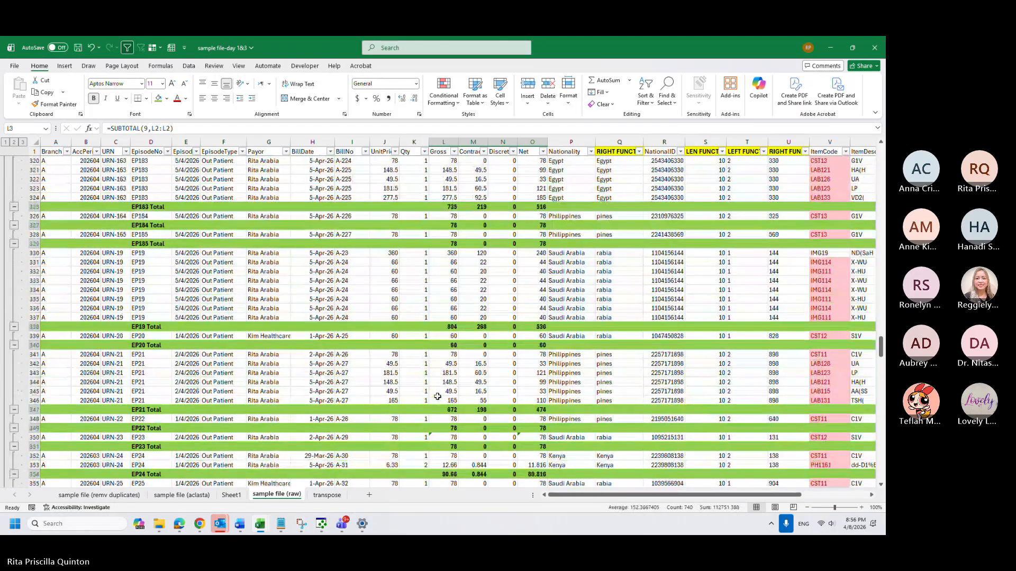
scroll(438, 396, up, 20)
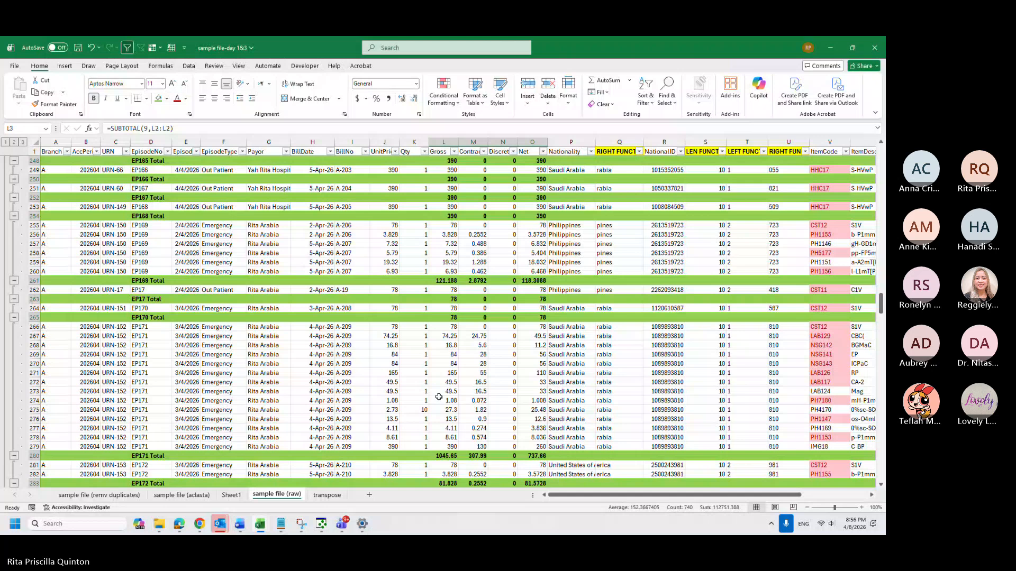
scroll(438, 397, up, 20)
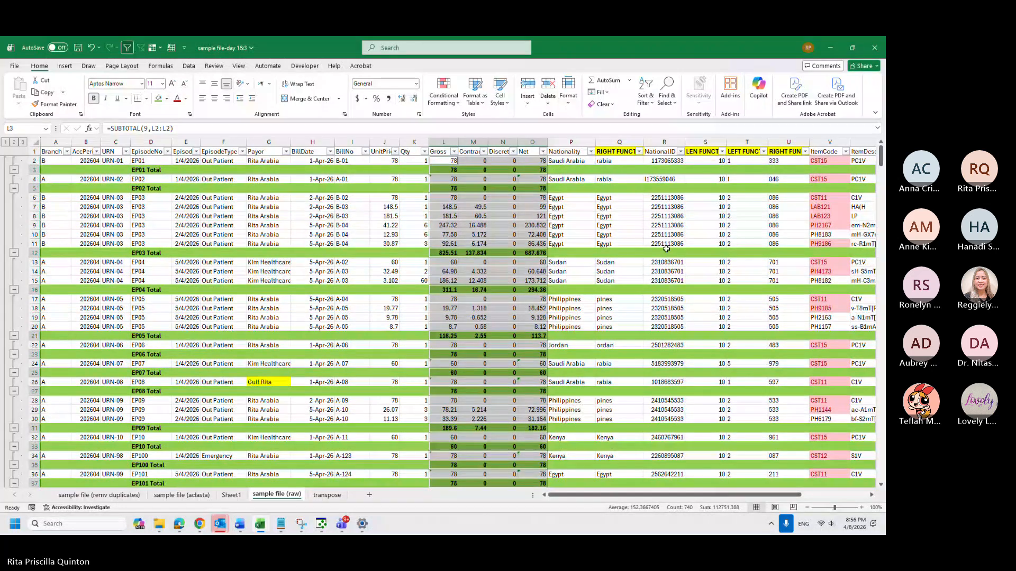
click(527, 284)
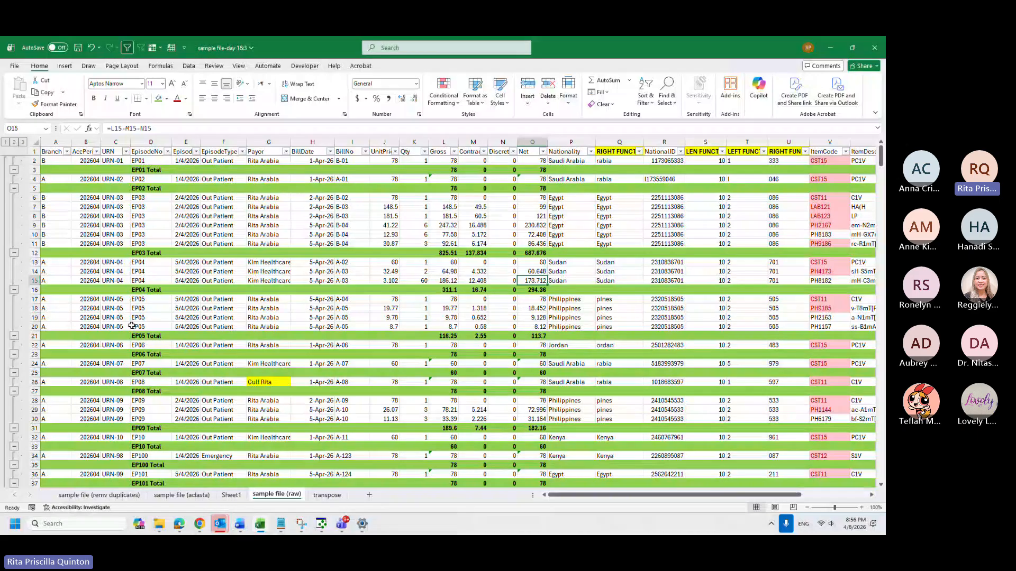
Undo the bolding, green fill, filters and episode subtotals on the sample file (raw) sheet
key(ctrl+Page_Up)
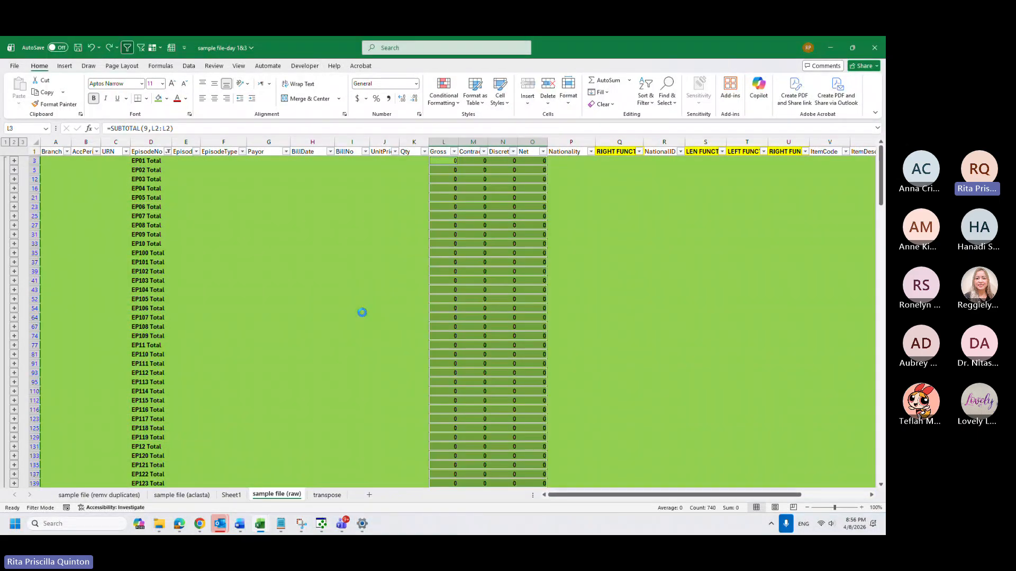
key(ctrl+z)
key(ctrl+z)
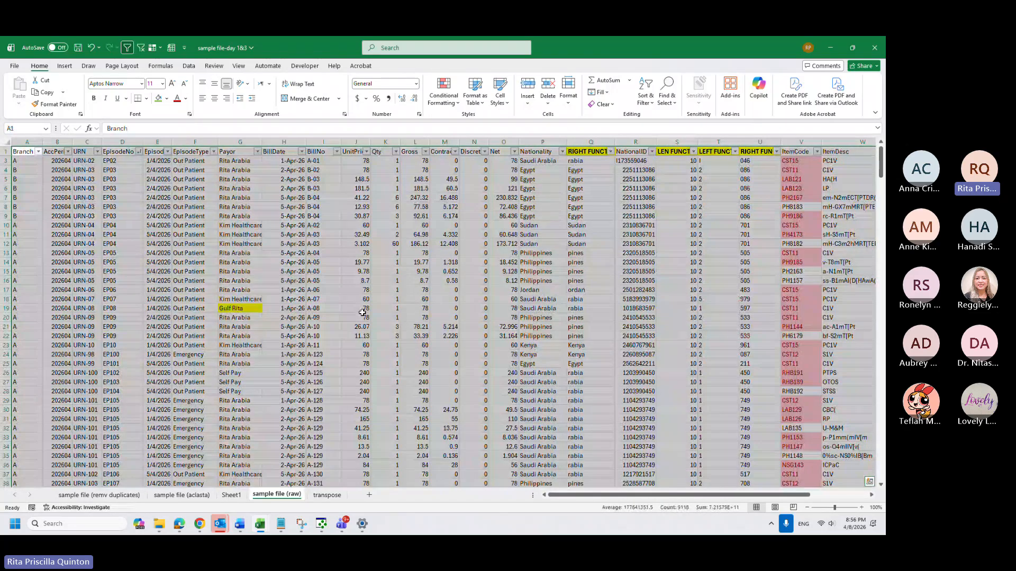
Start a new Subtotal on the raw data and keep only Net to be summed, excluding Gross, ContractDiscount and DiscretDiscount
scroll(688, 104, down, 5)
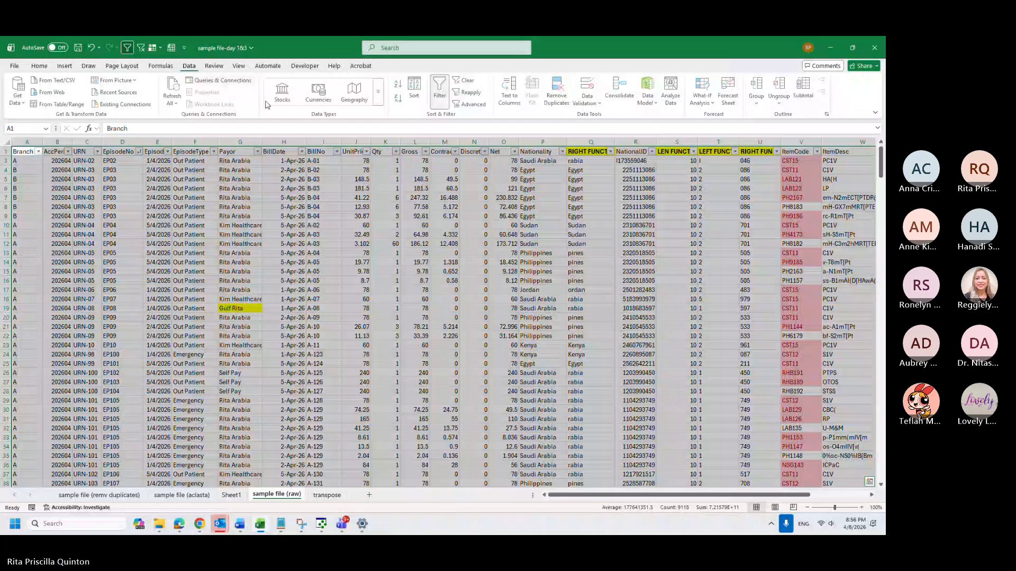
click(804, 88)
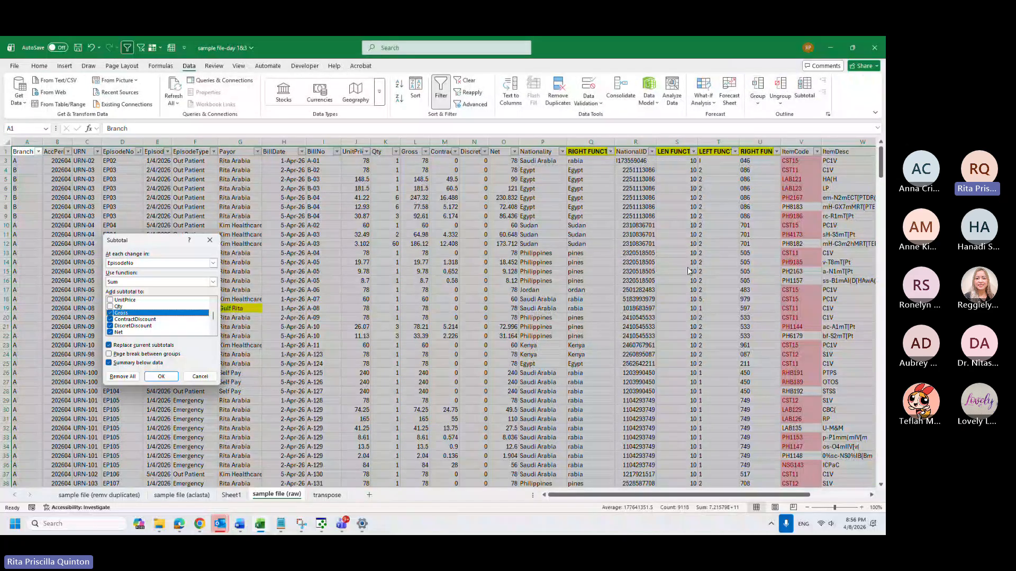
click(110, 319)
click(110, 326)
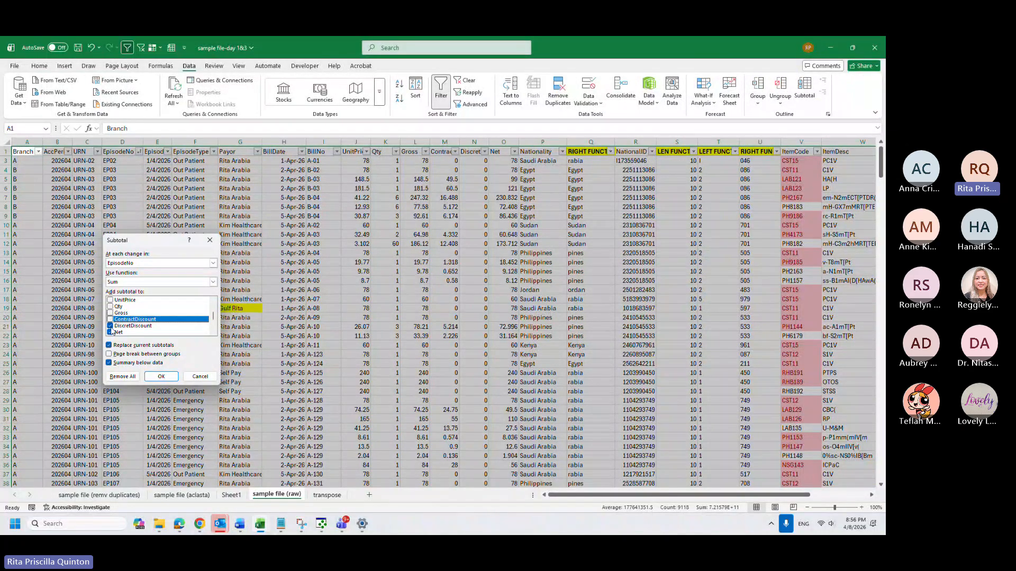
scroll(113, 324, down, 1)
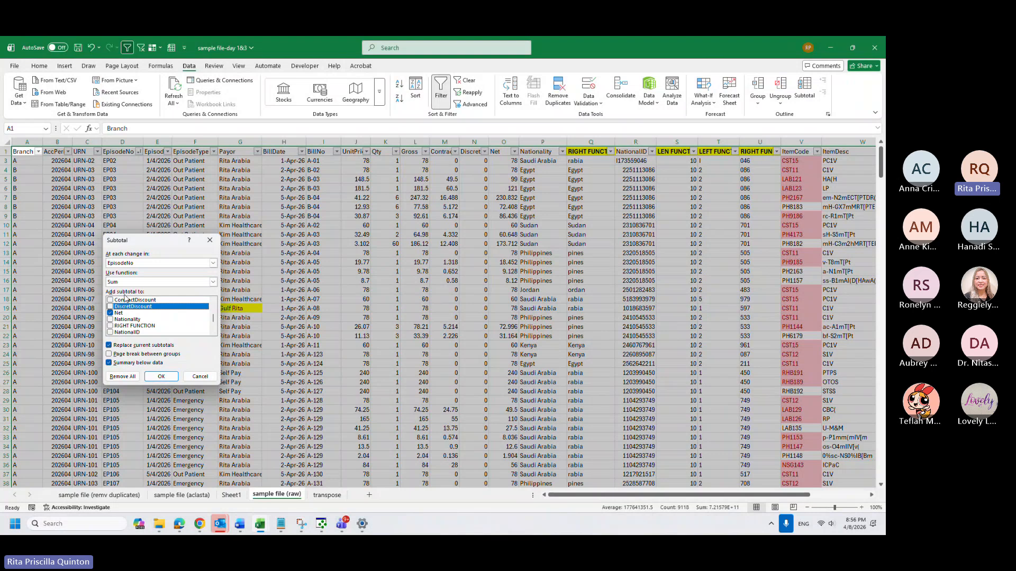
scroll(122, 310, up, 1)
Group the Subtotal at each change in URN with the Sum function and apply it
click(213, 263)
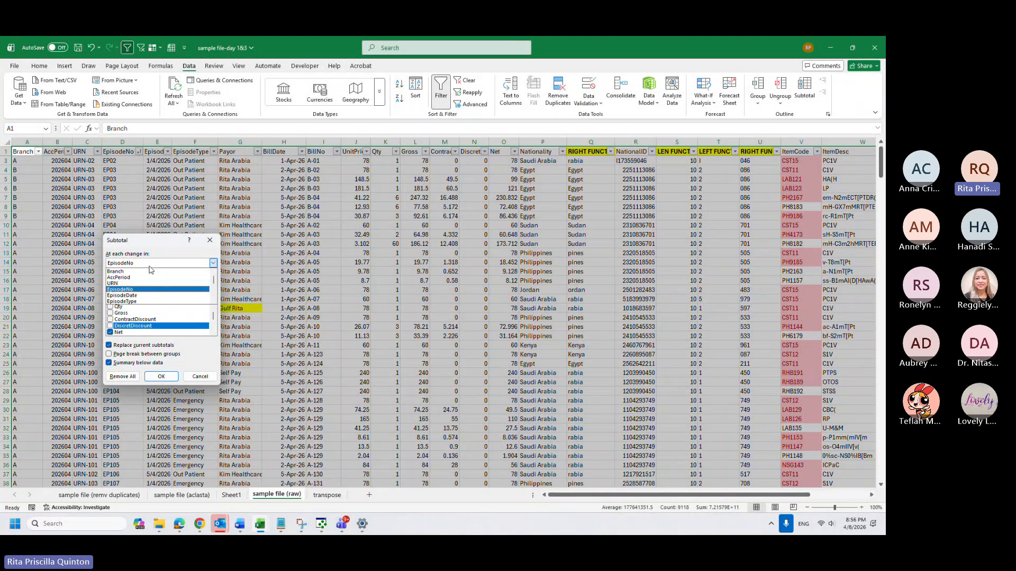
click(135, 283)
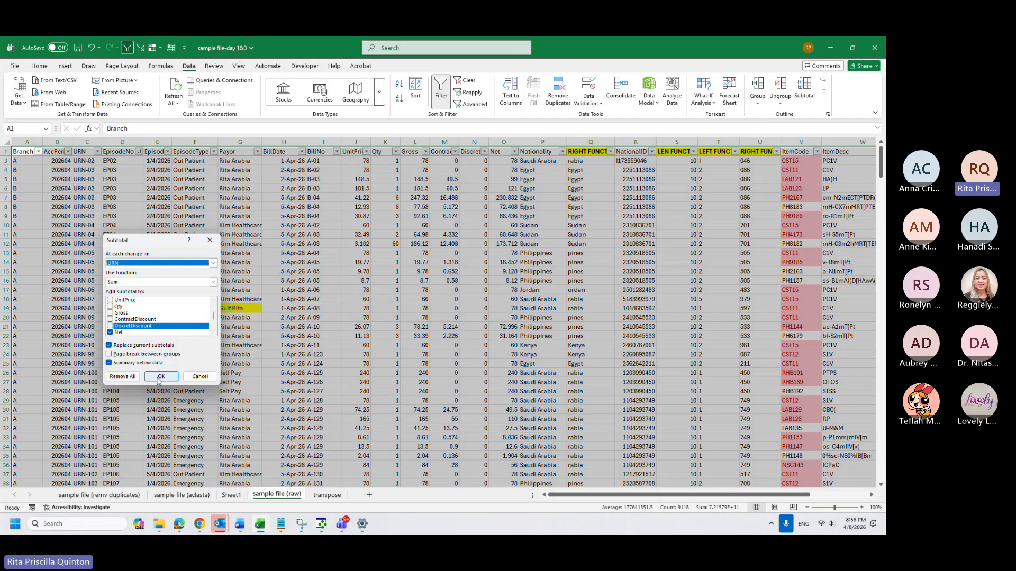
click(129, 282)
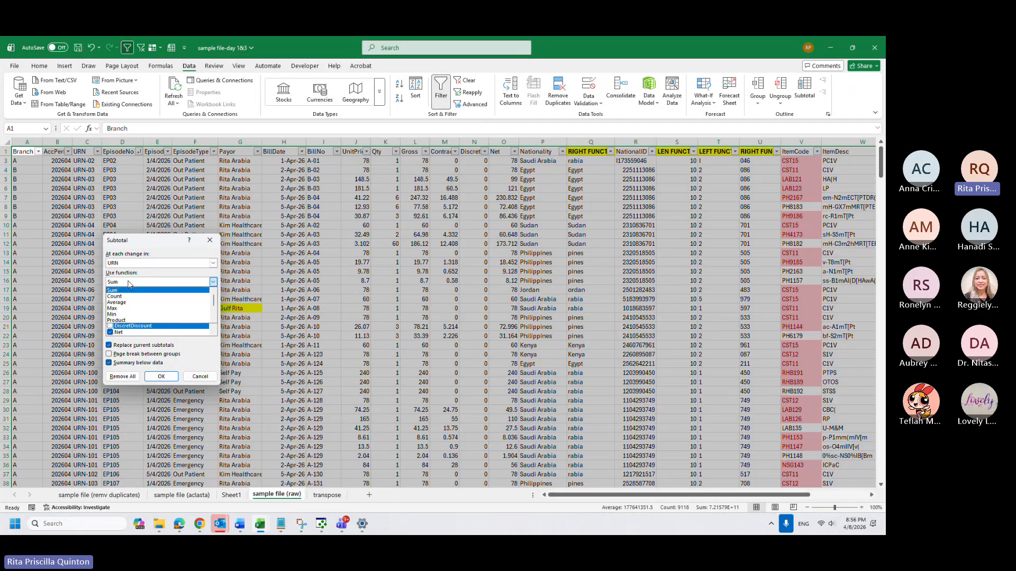
click(132, 290)
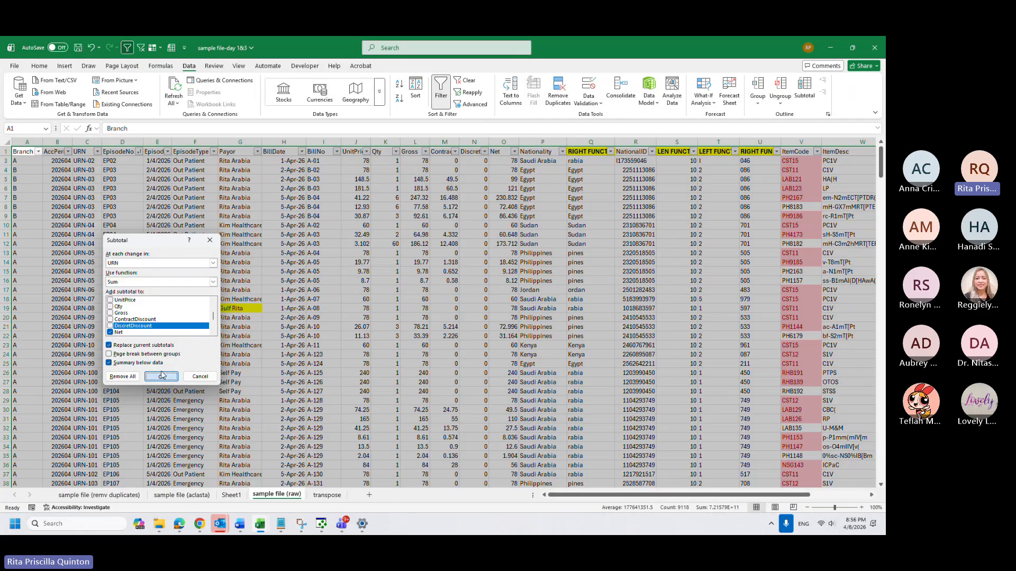
click(161, 376)
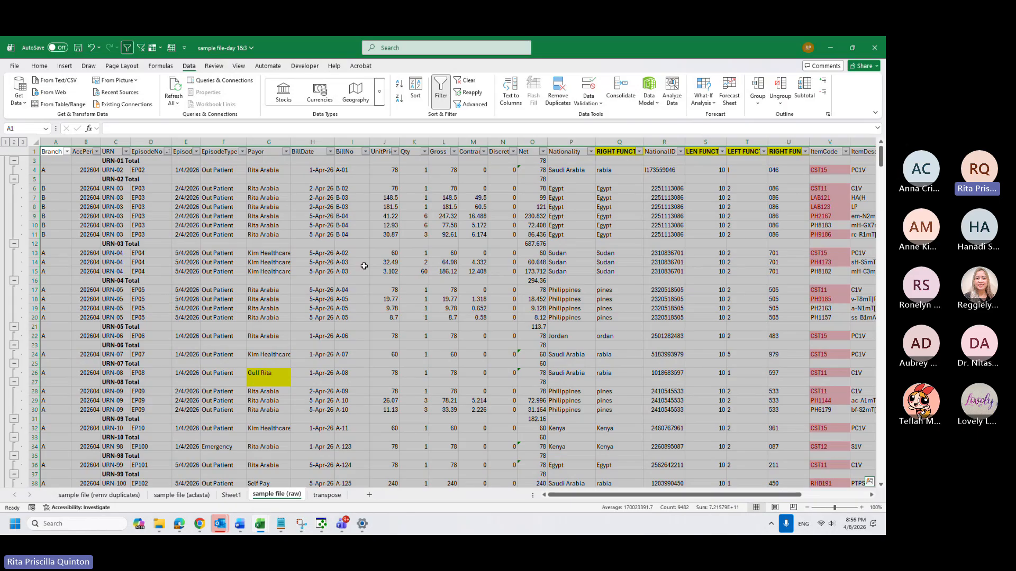
Filter the URN column for entries containing "total"
click(126, 152)
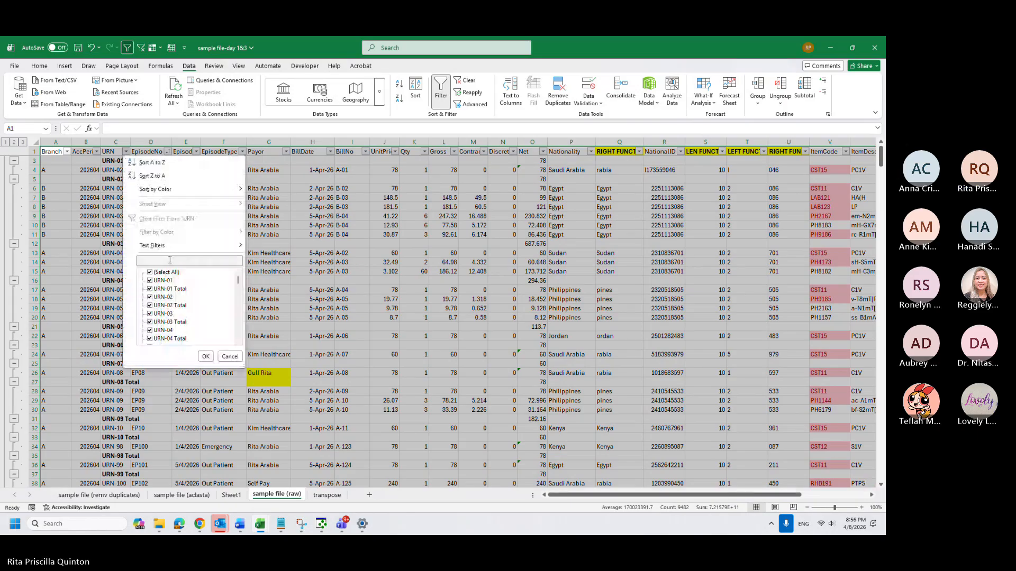
text(total)
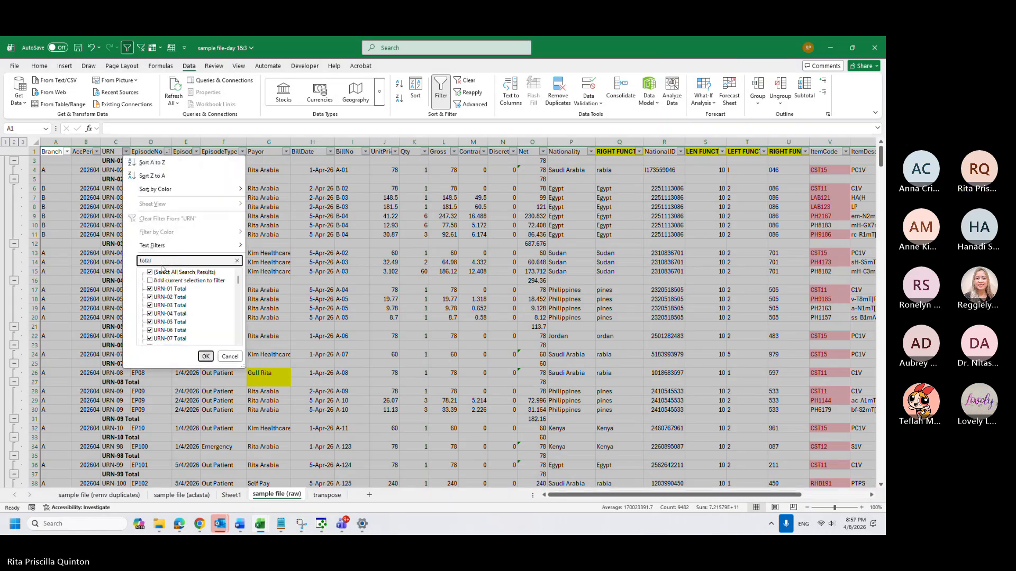
key(Return)
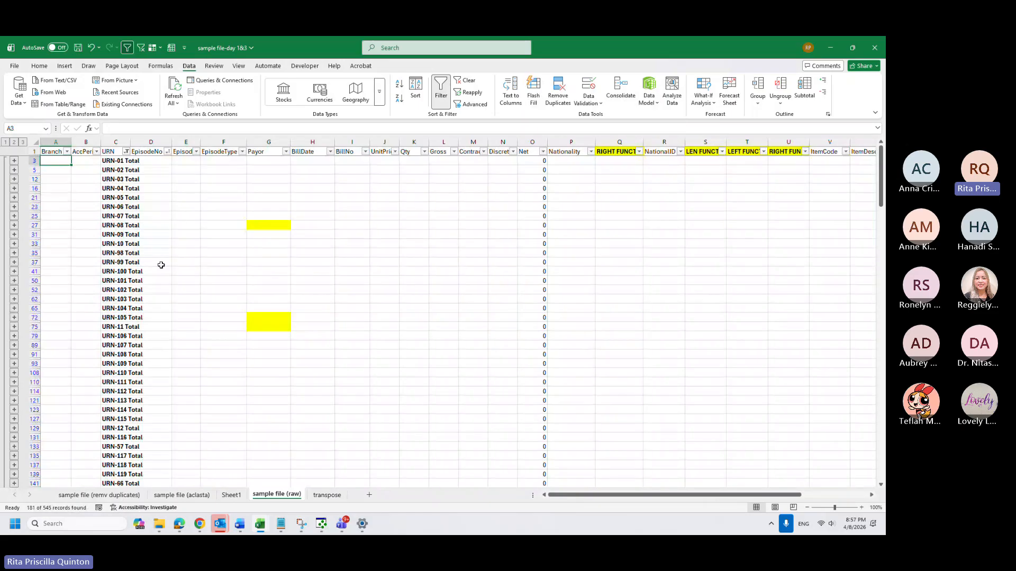
Clear the contents of all visible URN total rows, leaving the rows in place, and remove the filter
key(ctrl+shift+End)
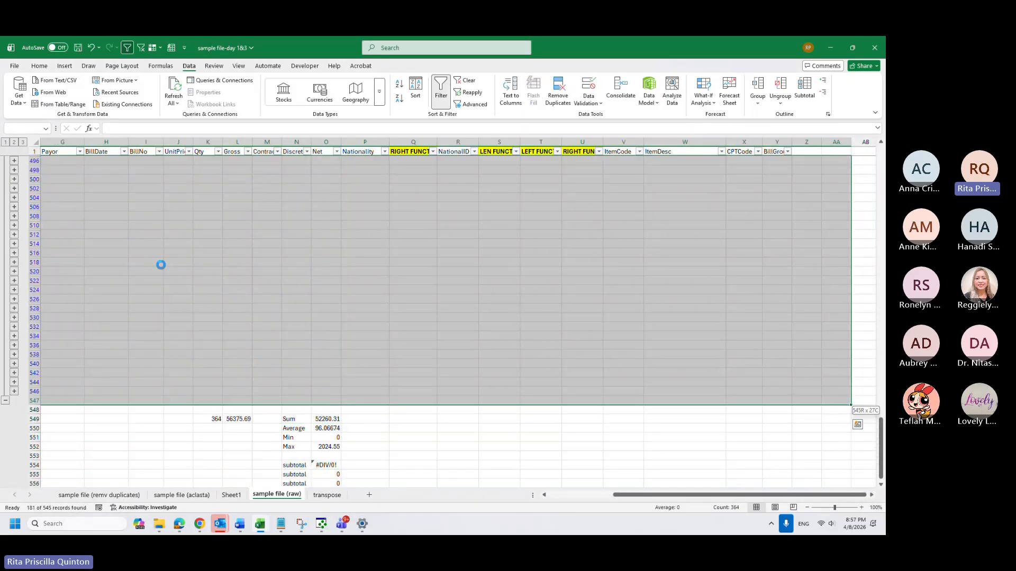
key(ctrl+Home)
key(Right)
key(Right)
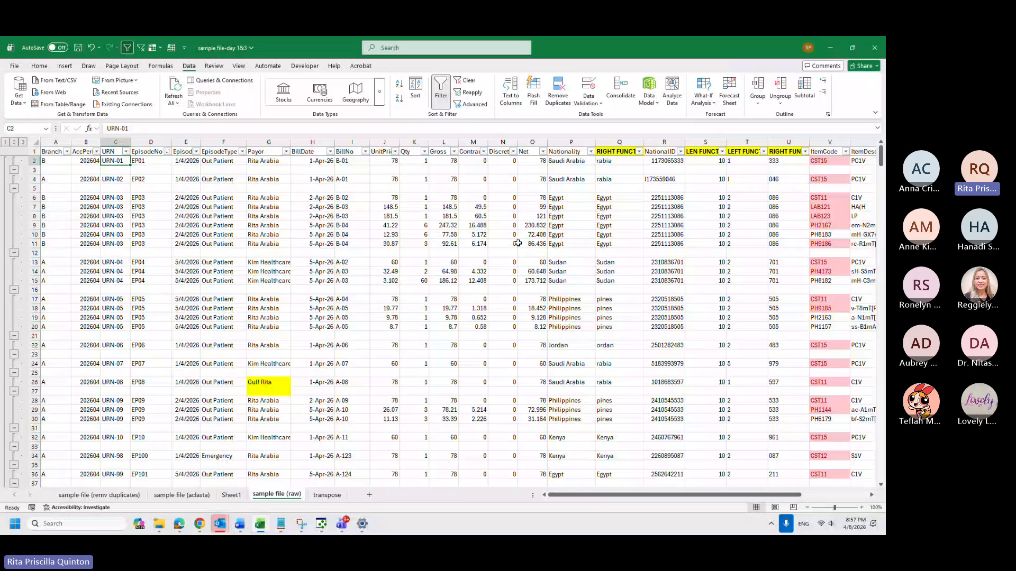
Examine the blank rows separating the URN groups throughout the raw data sheet
scroll(518, 242, down, 16)
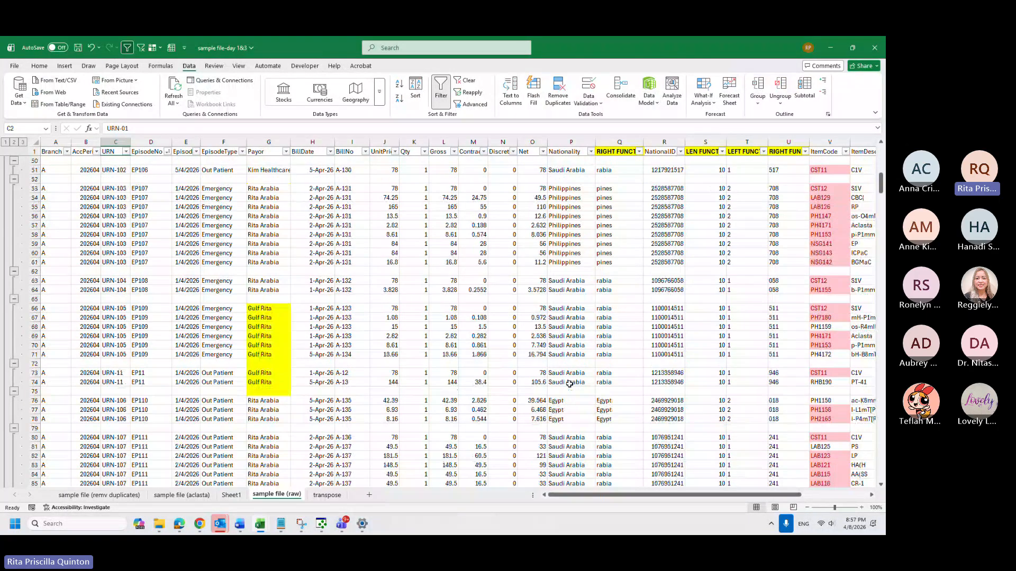
scroll(569, 384, down, 20)
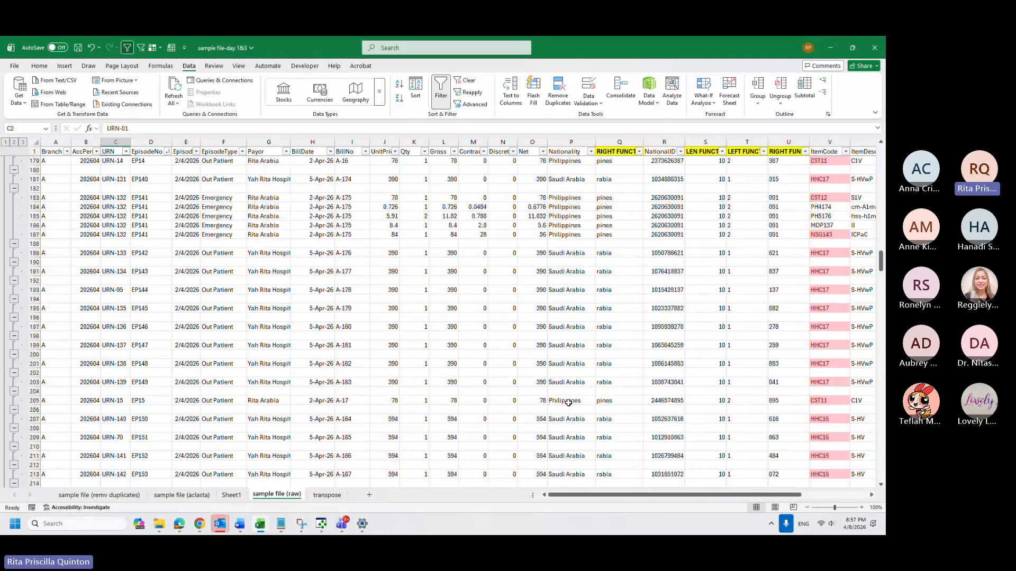
scroll(568, 403, down, 14)
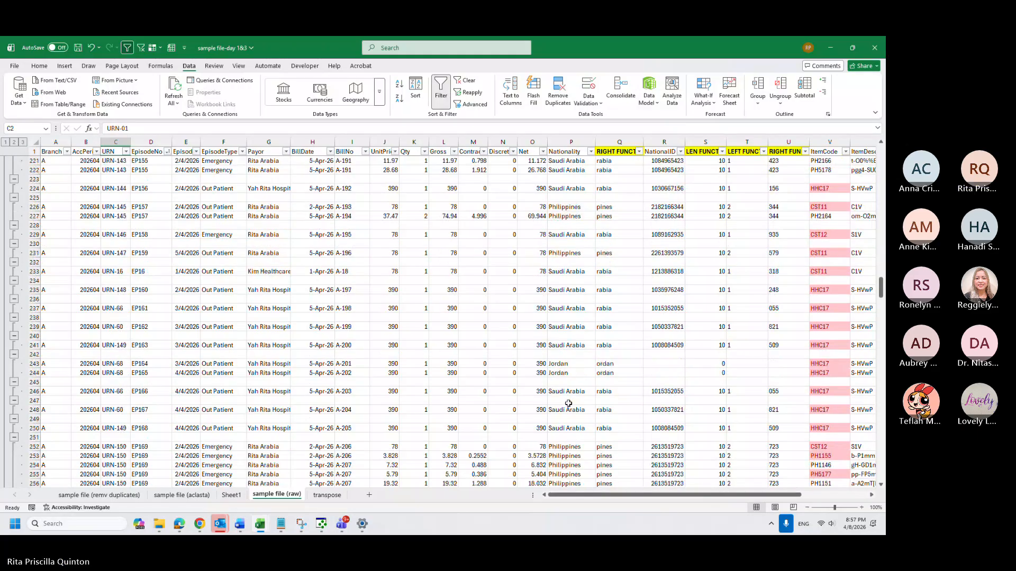
scroll(568, 403, down, 20)
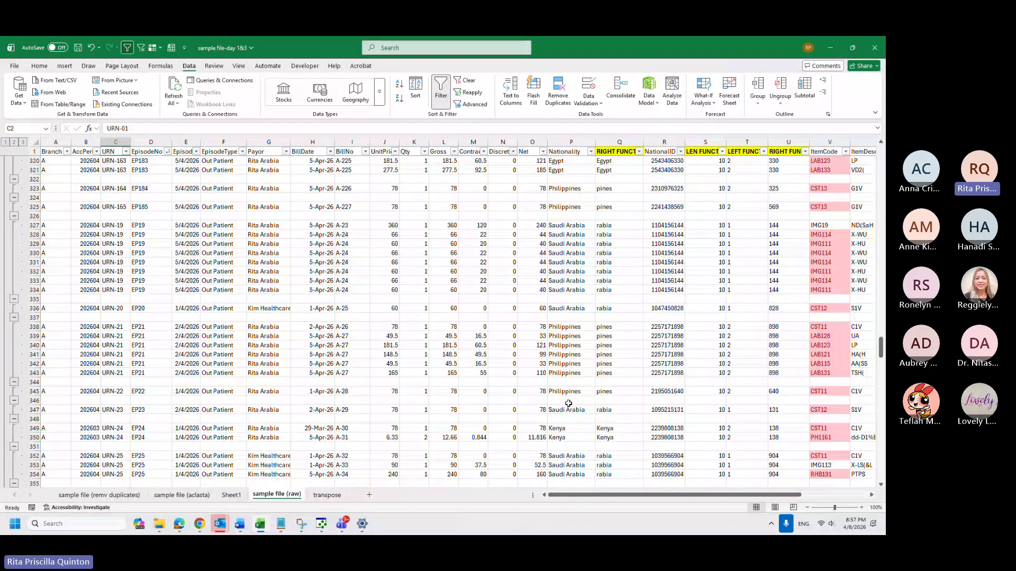
scroll(569, 403, down, 16)
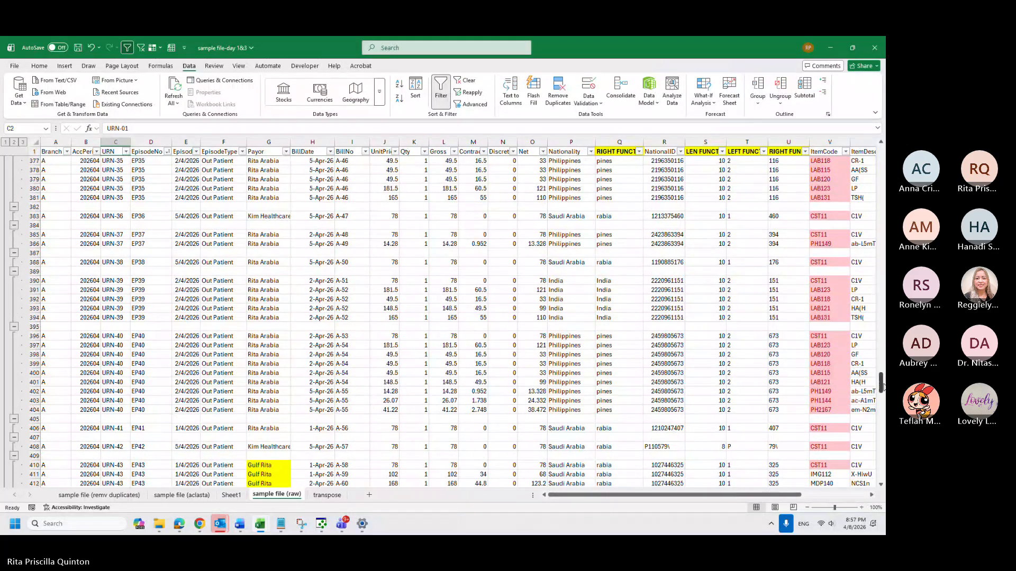
drag(881, 389, 879, 151)
click(709, 299)
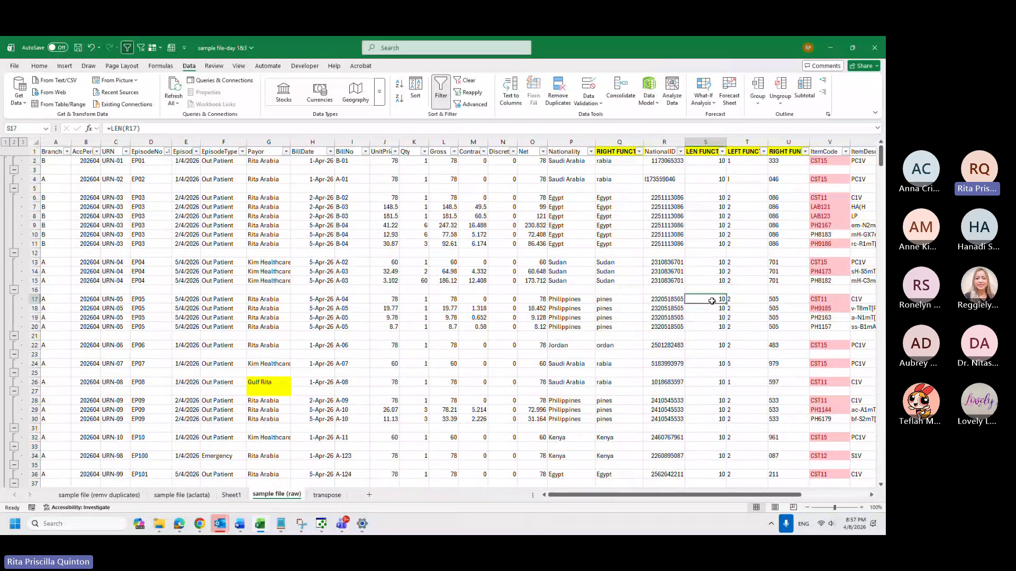
click(744, 235)
click(742, 262)
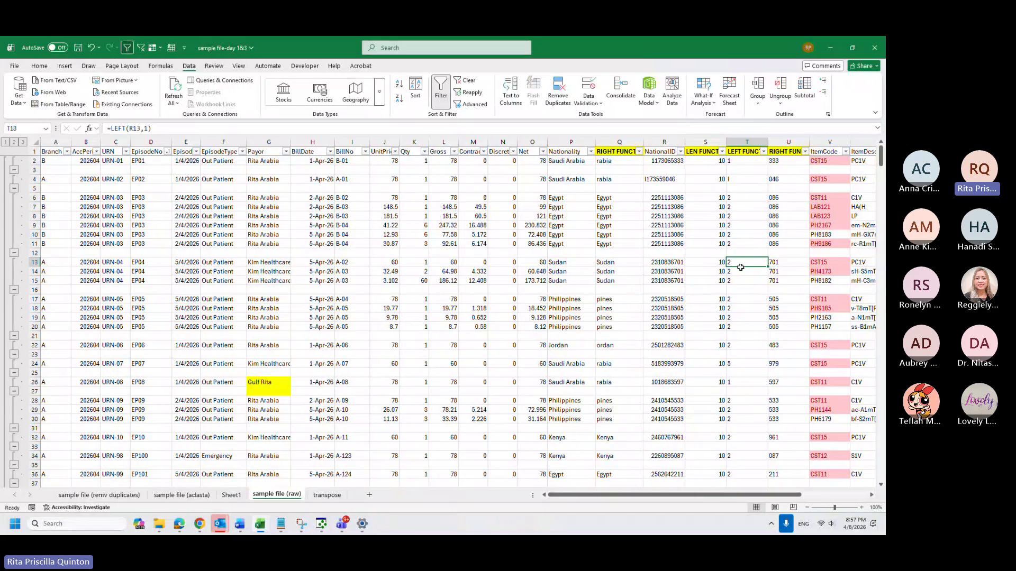
click(545, 290)
click(502, 289)
click(491, 320)
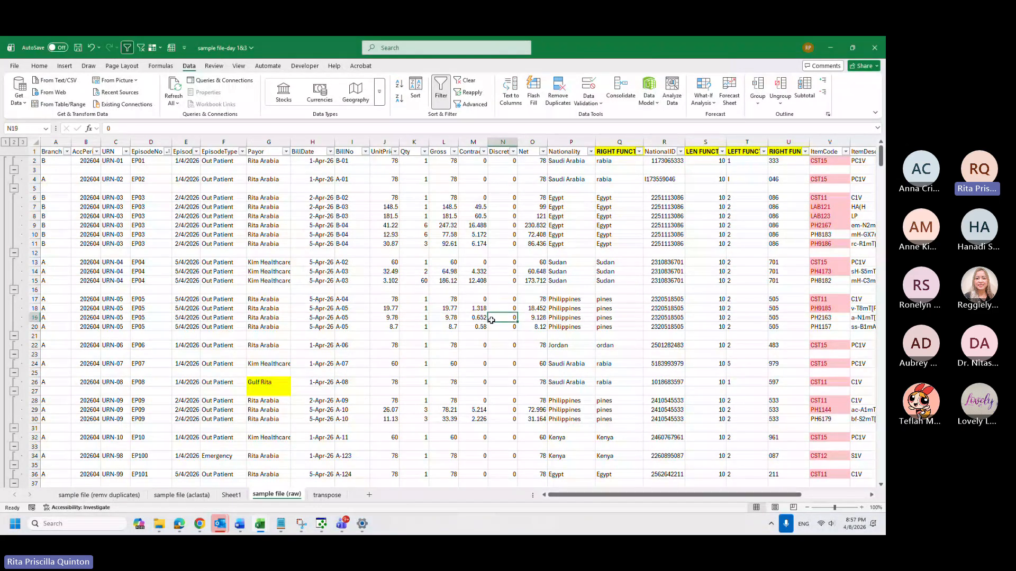
Switch to the Teams meeting window, closing the downloads list in the chat, and stop sharing the screen
key(alt+Tab)
key(alt+Tab)
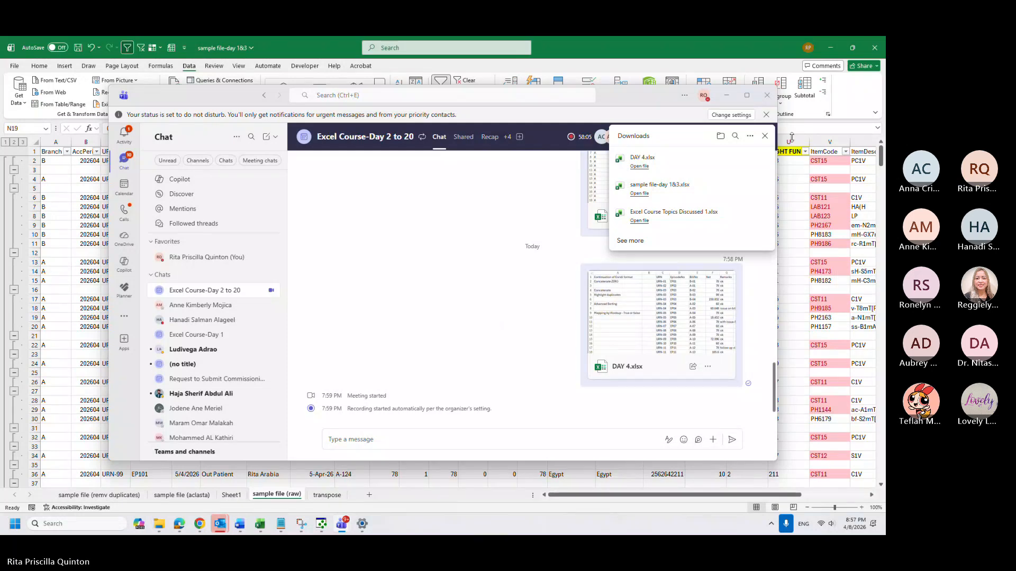
click(765, 136)
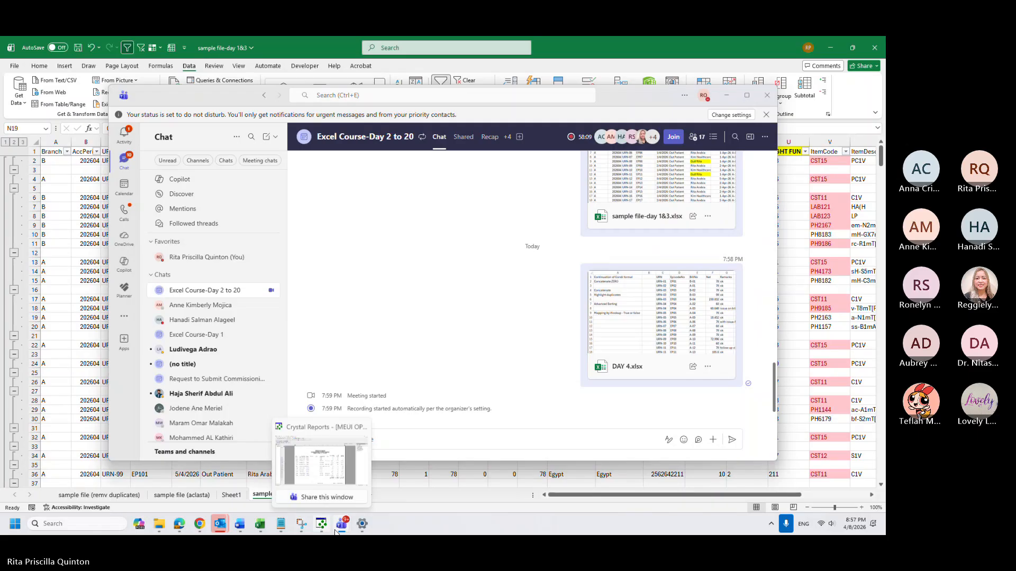
mouse_move(342, 529)
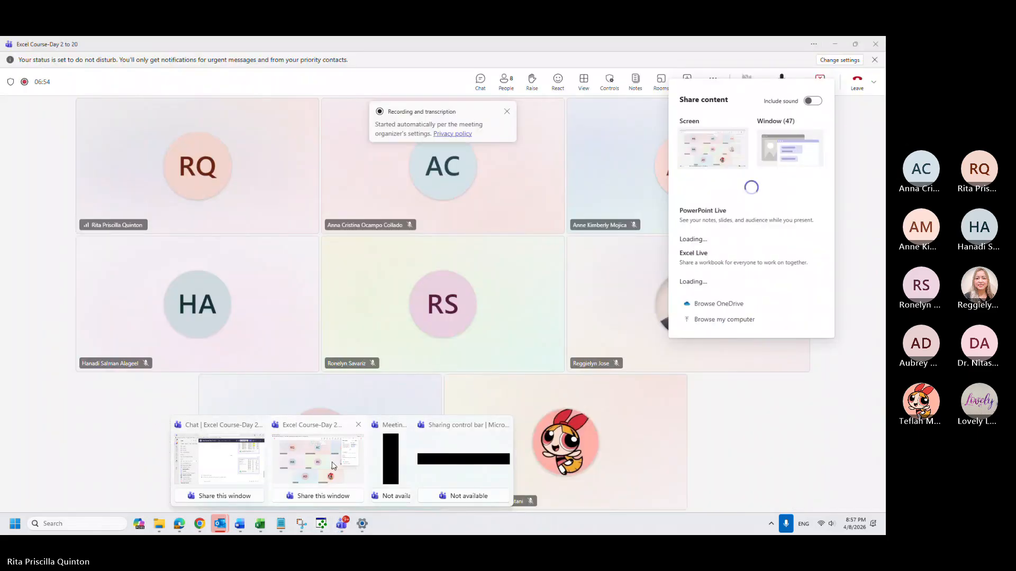
click(334, 465)
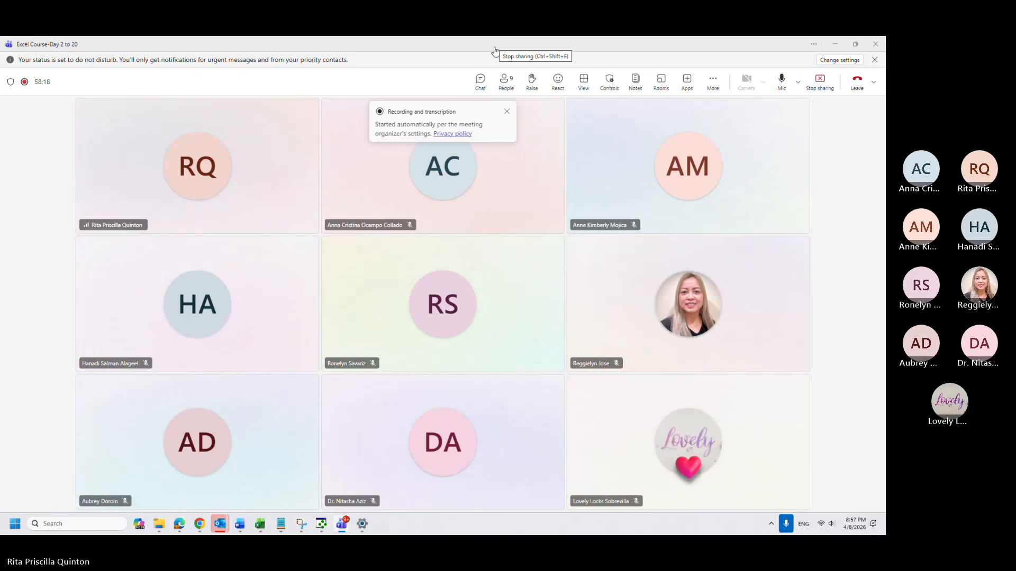
click(495, 48)
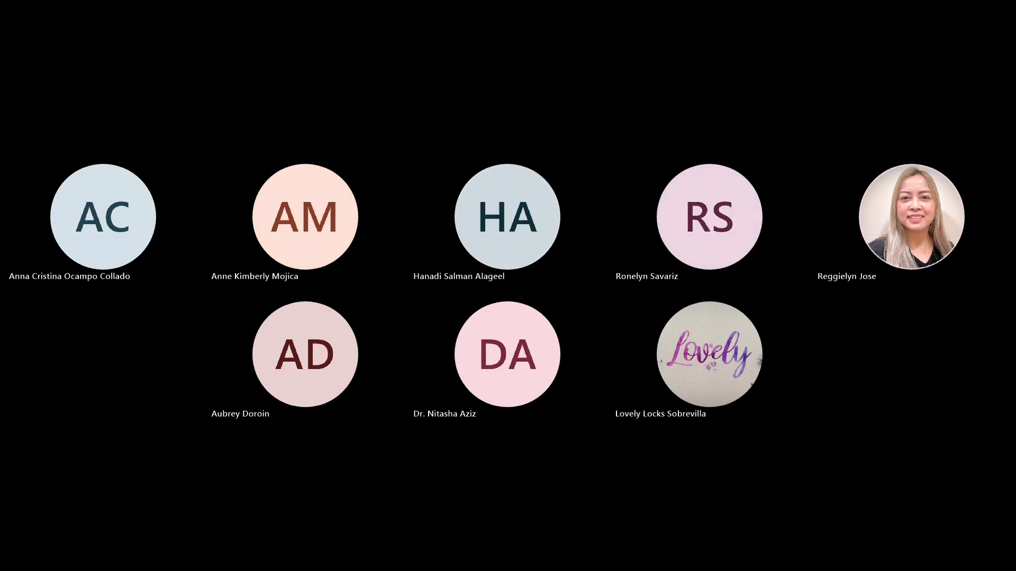